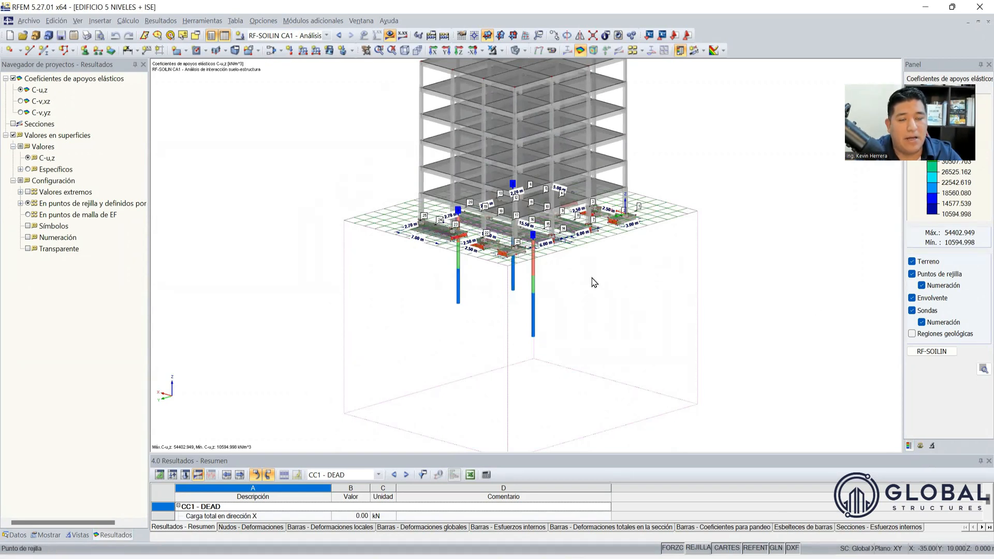
Step: Examine the building's corner footings and the soil volume beneath them from several angles
ctrl+middle_drag(792, 321, 516, 343)
ctrl+middle_drag(528, 274, 540, 272)
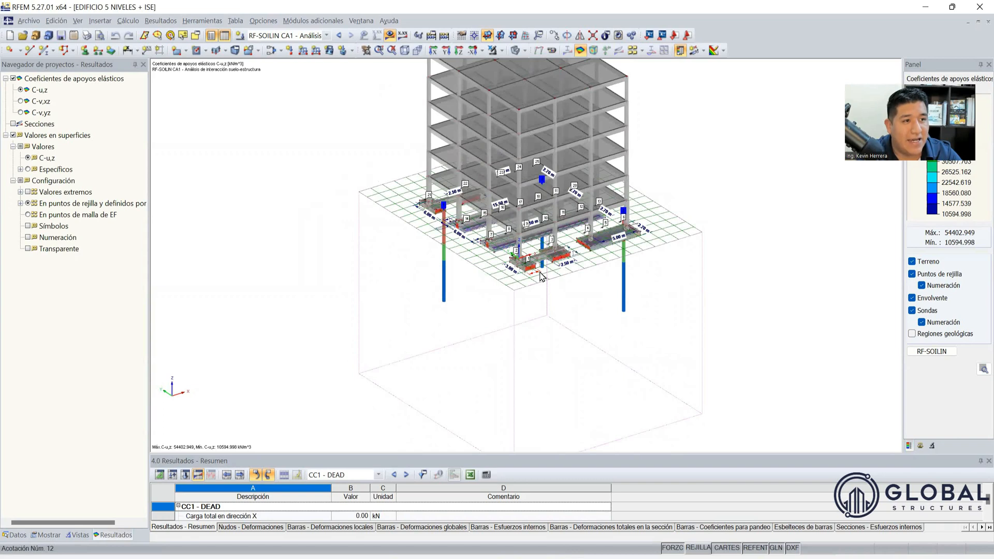
scroll(539, 272, up, 2)
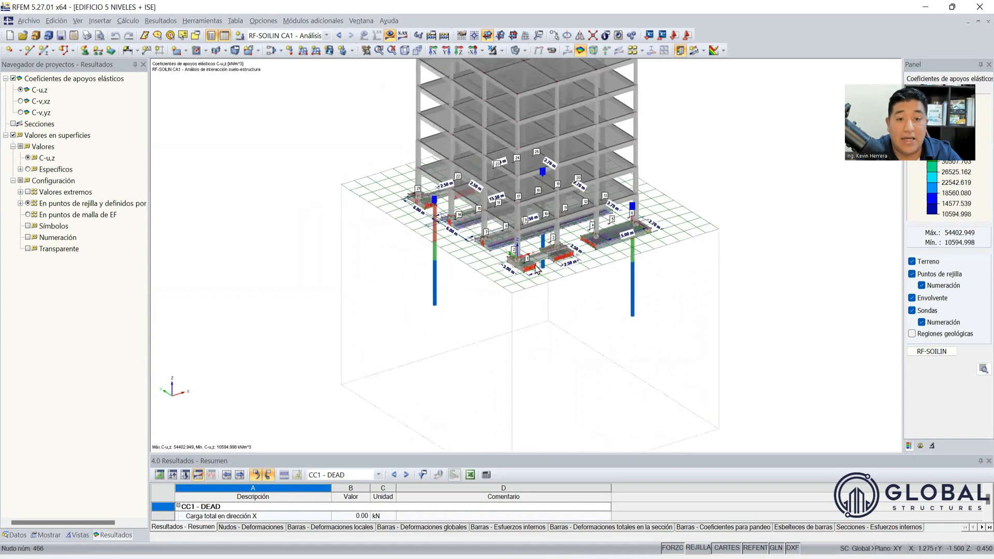
scroll(535, 282, up, 2)
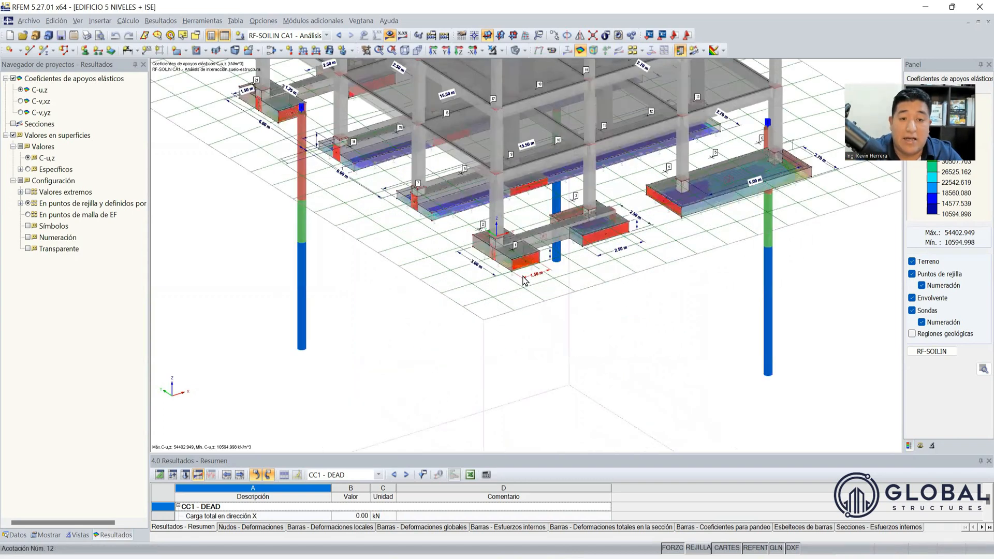
scroll(530, 277, down, 1)
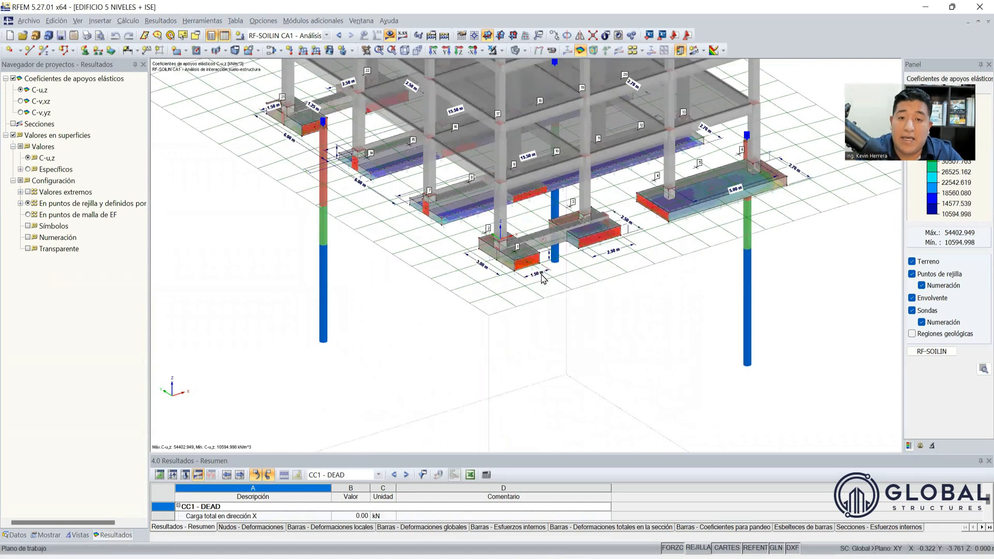
scroll(542, 279, down, 2)
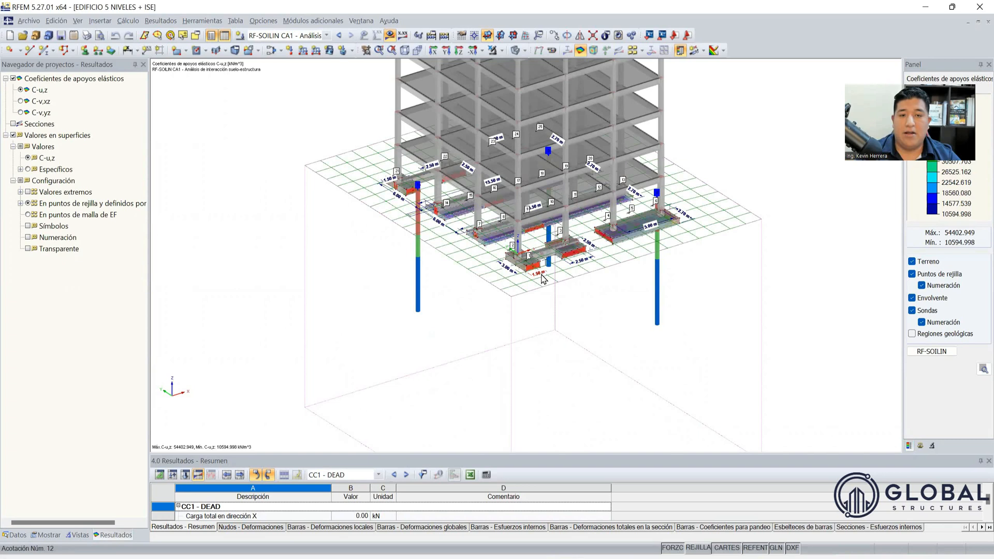
scroll(553, 279, down, 1)
scroll(563, 284, down, 2)
scroll(527, 357, up, 1)
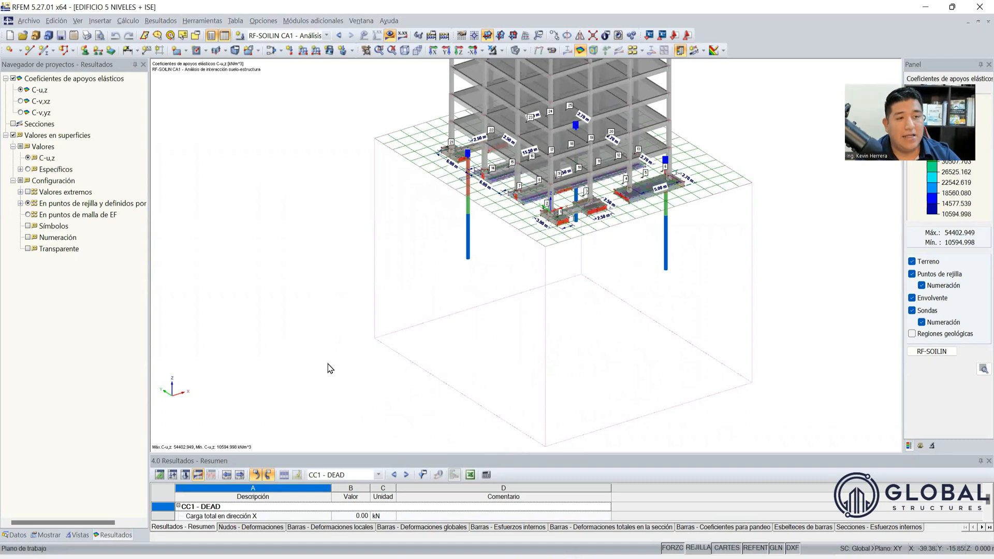
scroll(328, 365, down, 1)
ctrl+middle_drag(400, 360, 472, 344)
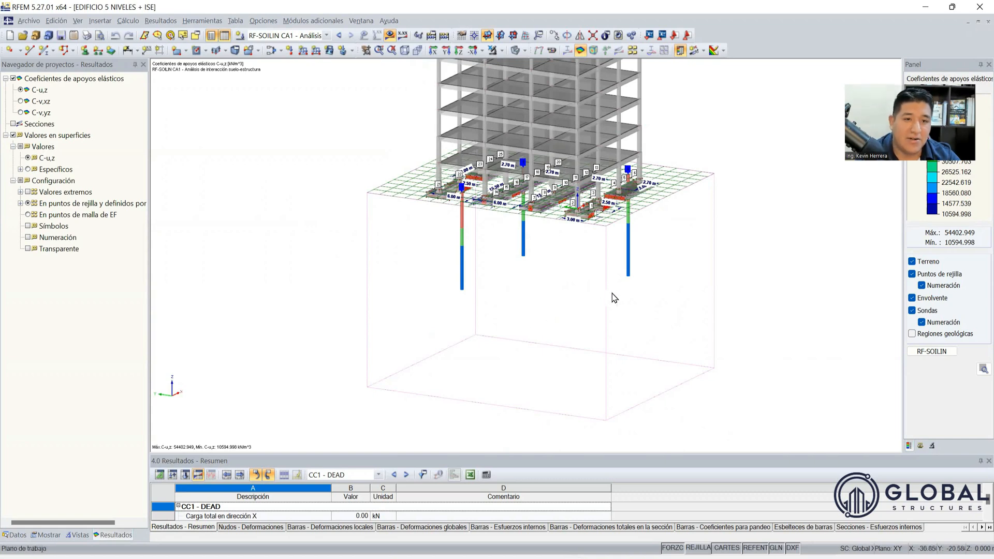
Step: Inspect the soil probes and the footing layout across the ground grid, including the connected footings at the building corner
scroll(617, 243, up, 3)
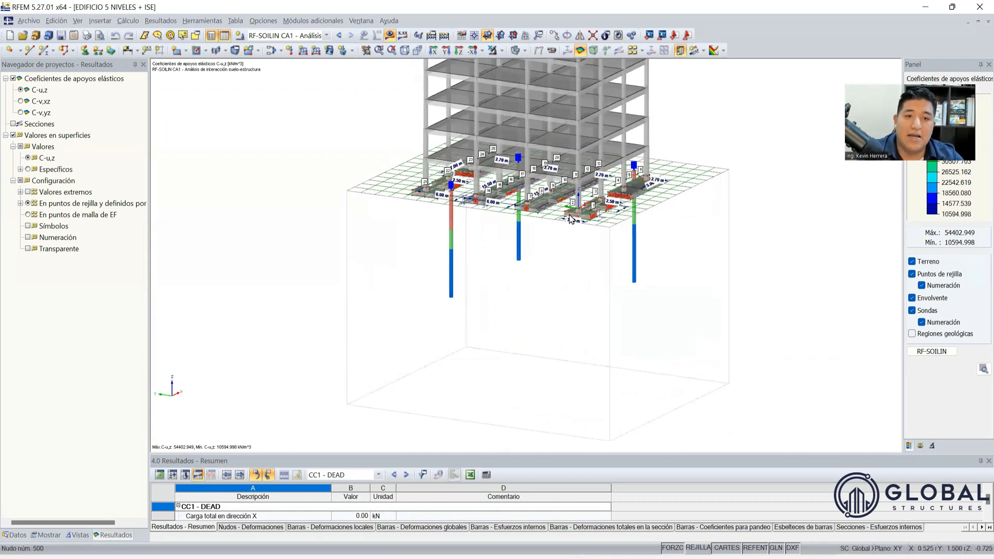
scroll(786, 264, down, 1)
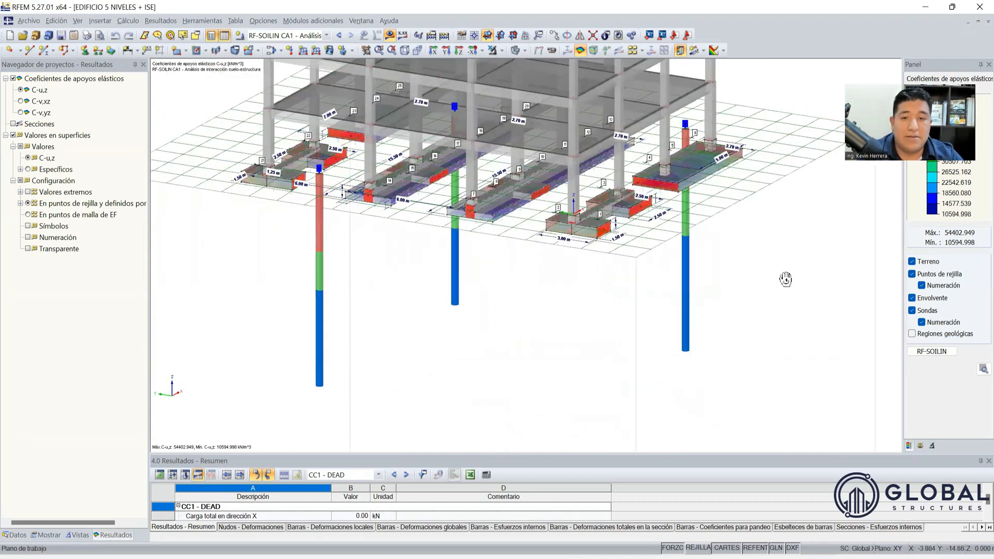
scroll(650, 318, down, 2)
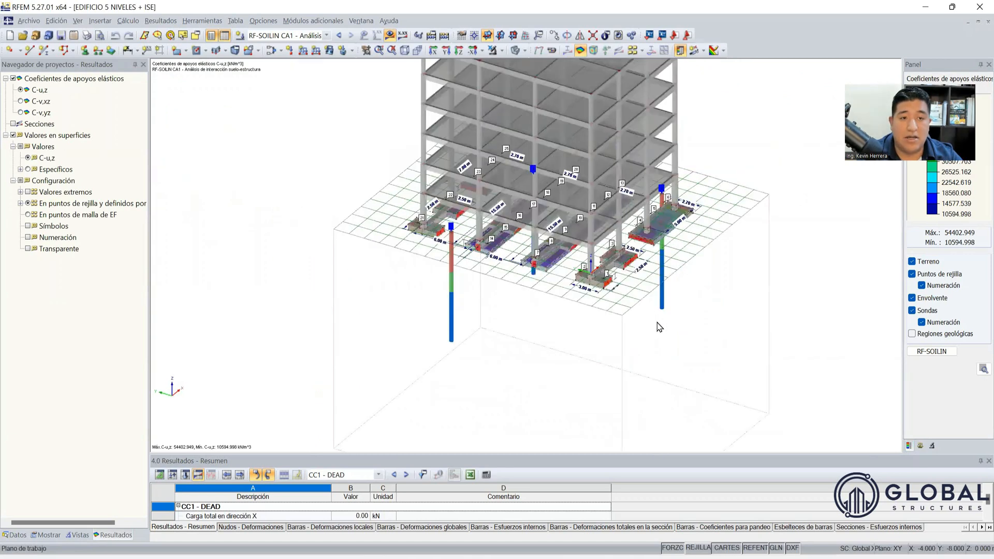
scroll(659, 326, down, 1)
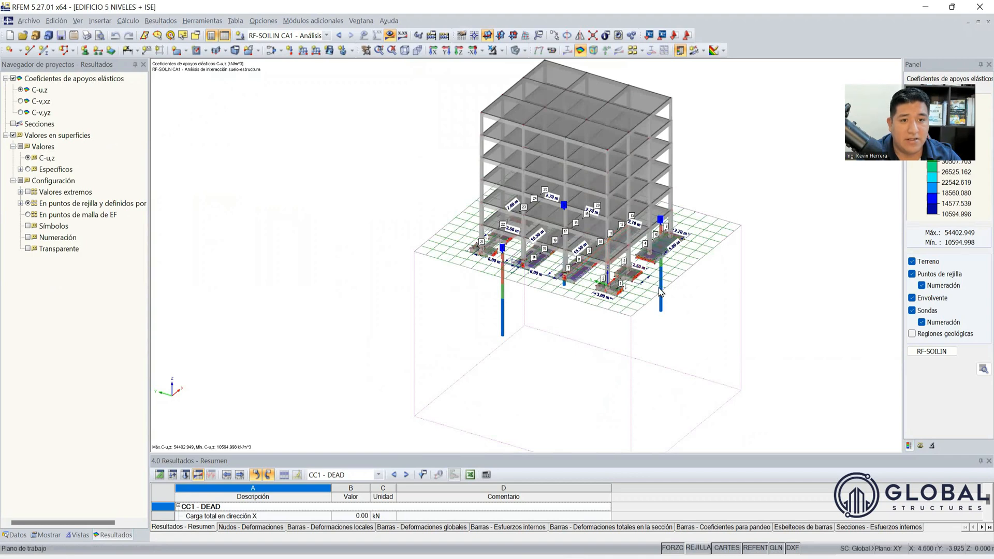
scroll(703, 345, up, 1)
scroll(687, 329, up, 1)
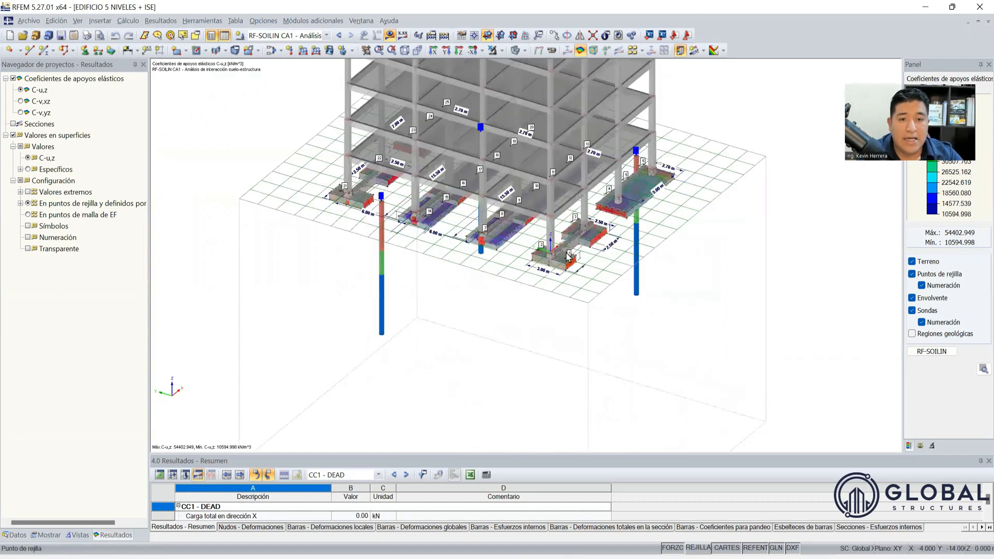
scroll(568, 257, up, 2)
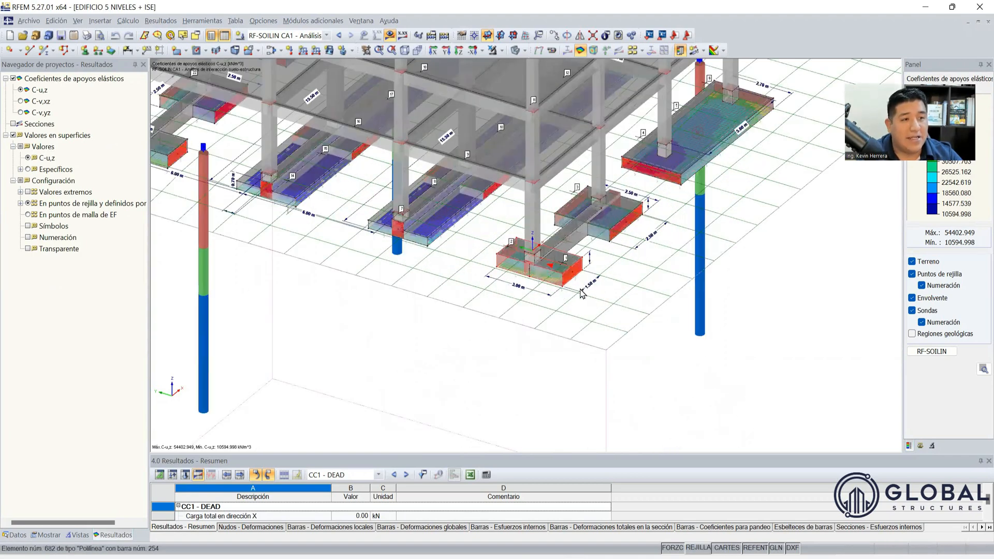
scroll(580, 295, down, 1)
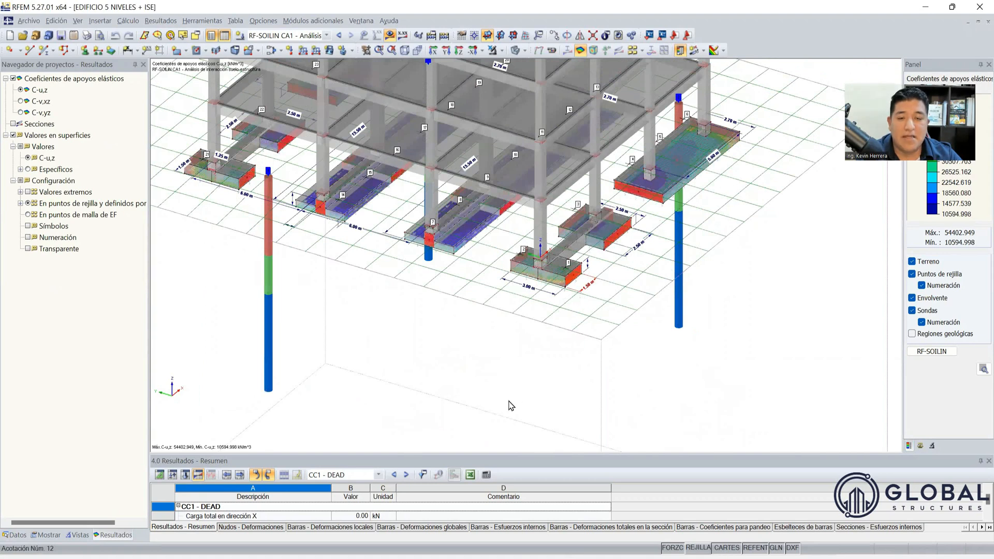
scroll(510, 405, down, 3)
ctrl+middle_drag(487, 350, 542, 389)
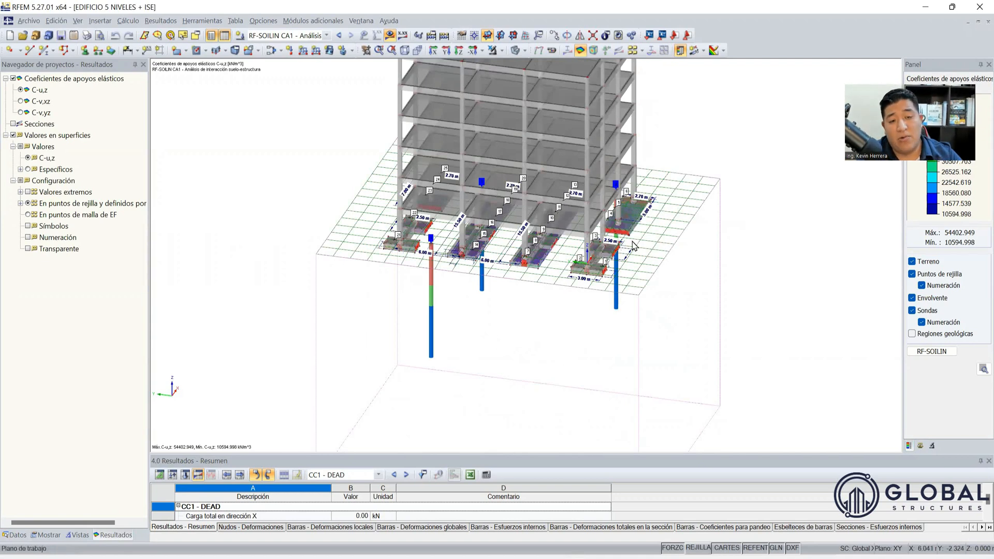
ctrl+middle_drag(777, 346, 793, 306)
Step: Display the model as wireframe around the strip footings and show the finite element mesh
scroll(510, 233, up, 2)
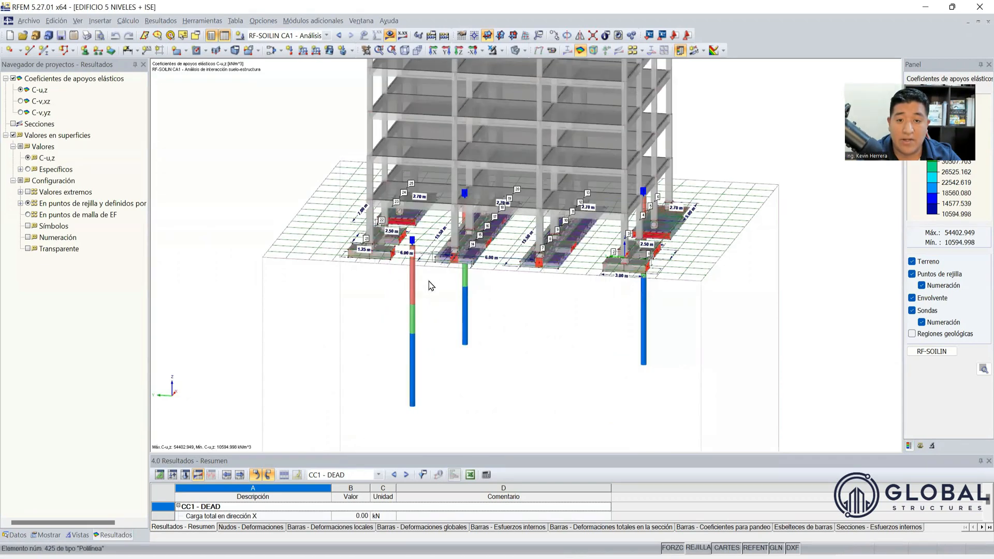
scroll(476, 244, up, 3)
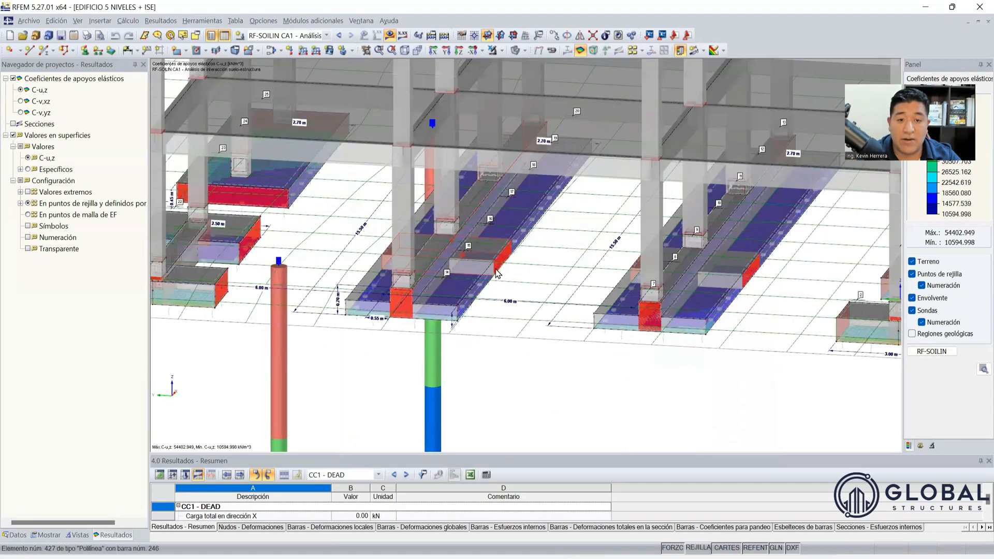
click(516, 50)
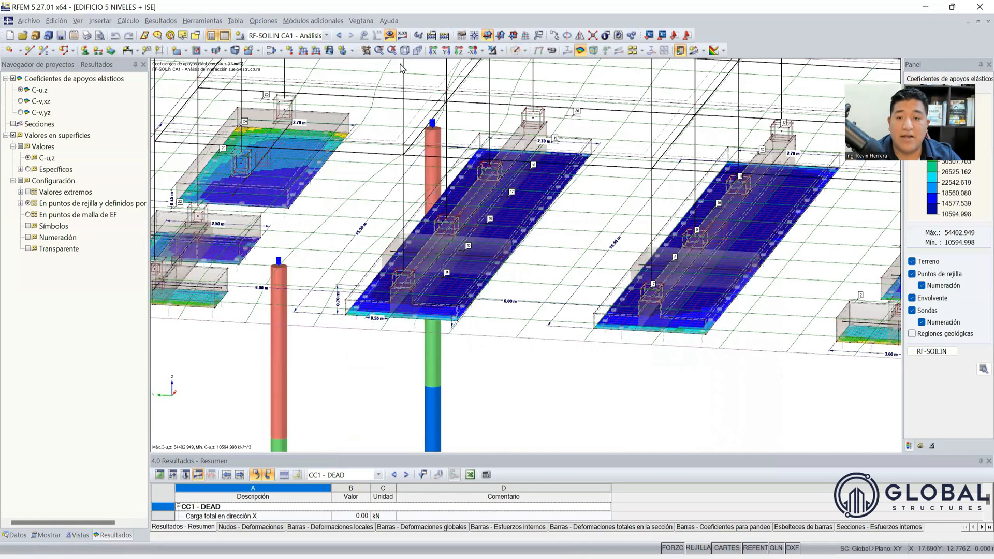
click(123, 22)
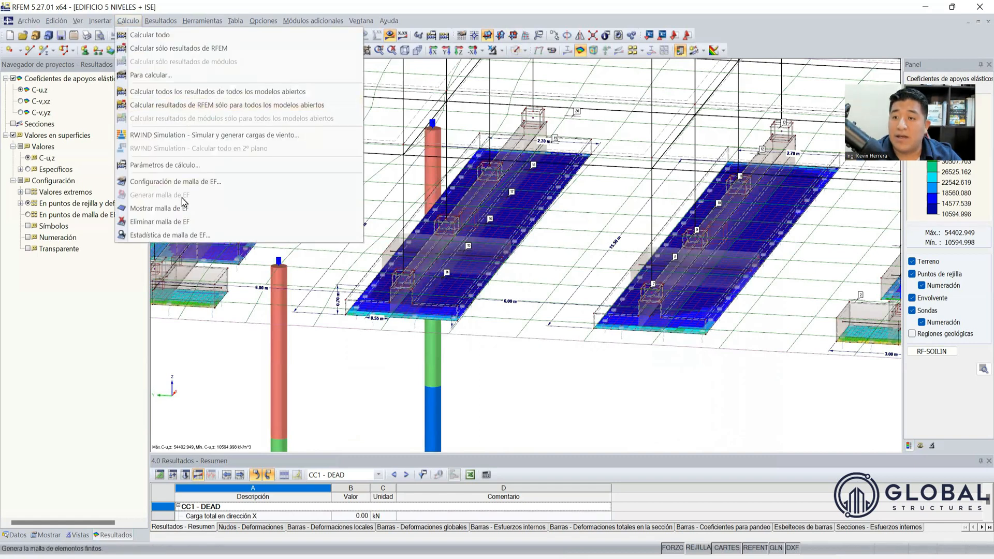
click(157, 208)
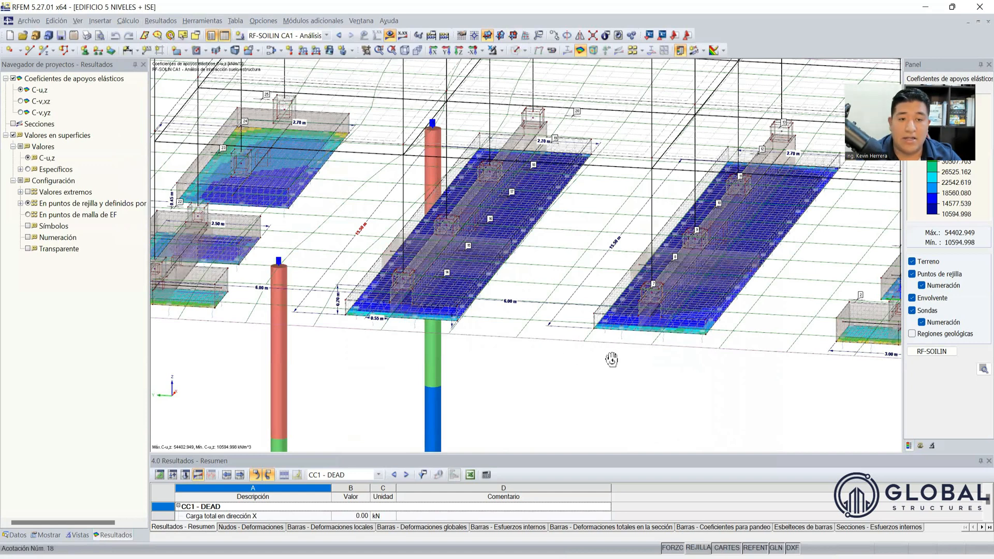
scroll(612, 361, down, 3)
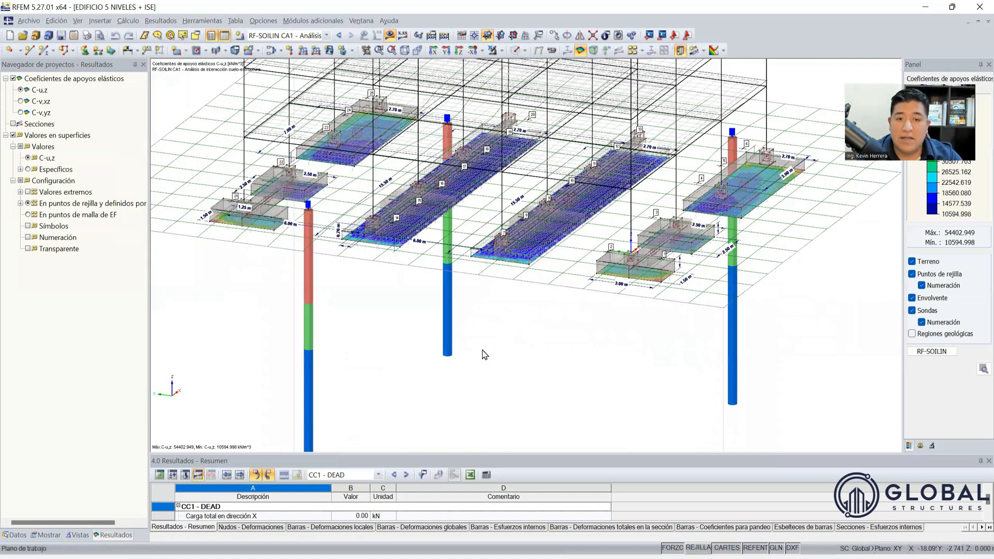
Step: Expand the member types in the model display options and render the model in solid mode
click(41, 538)
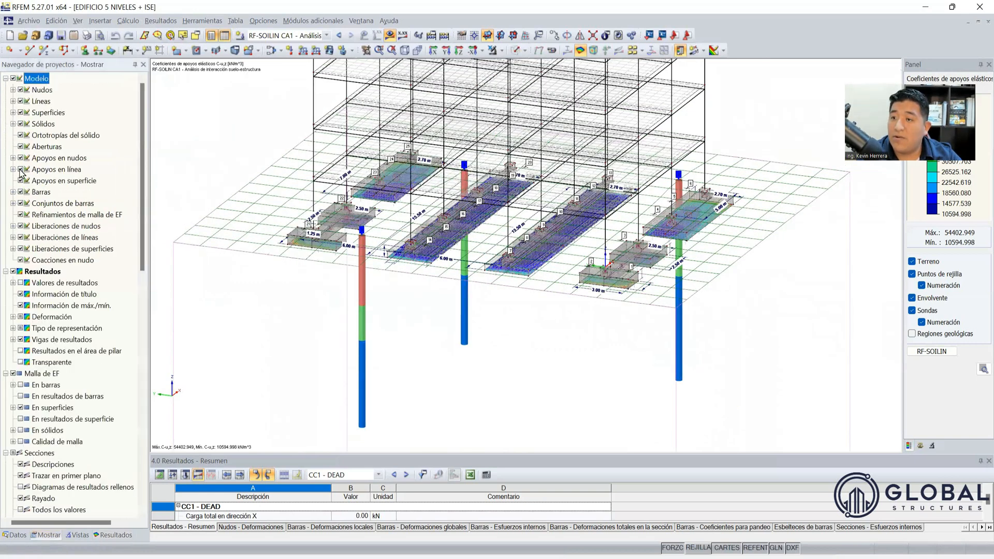
click(13, 192)
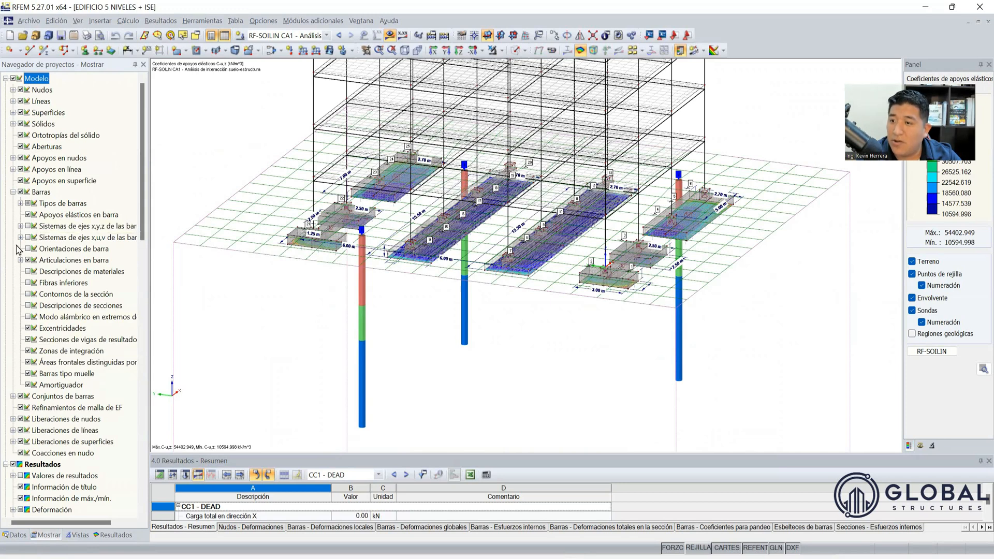
click(21, 204)
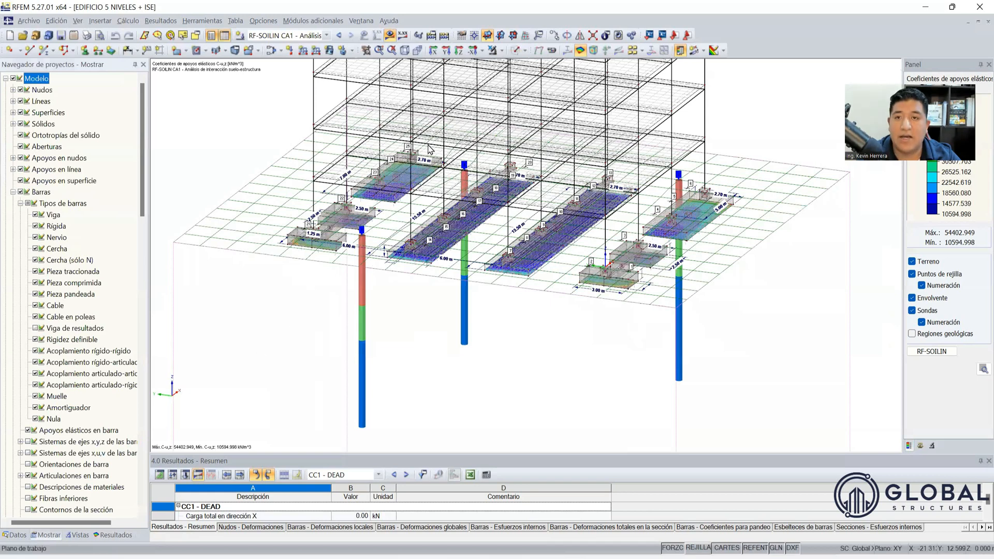
click(513, 51)
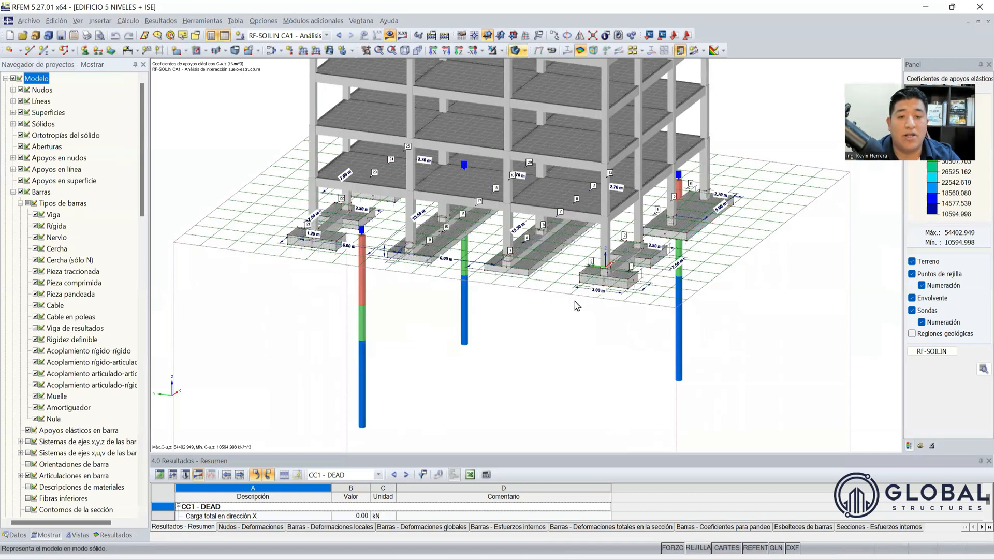
Step: Examine the solid strip footings, the column connections at their ends and the neighbouring corner footing
scroll(595, 333, up, 1)
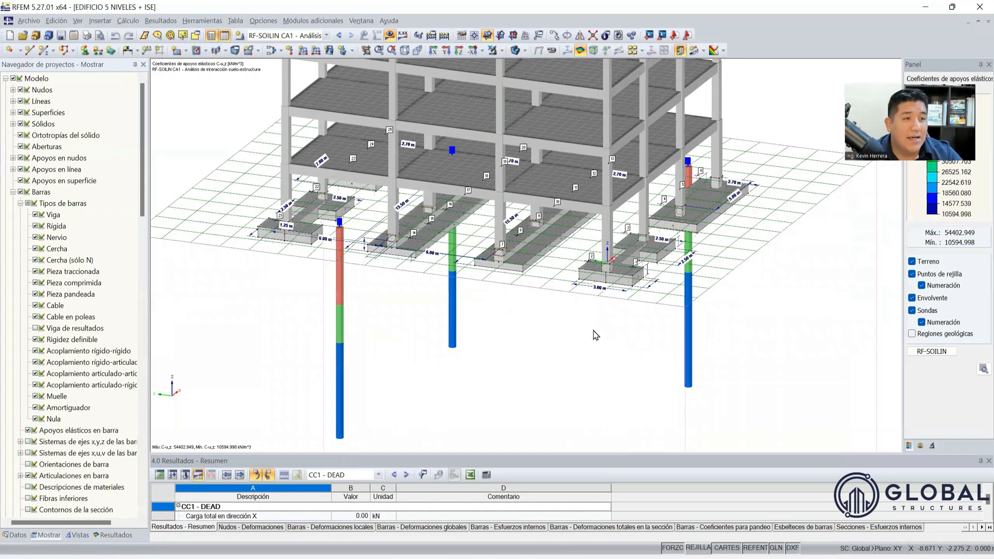
ctrl+middle_drag(524, 383, 557, 383)
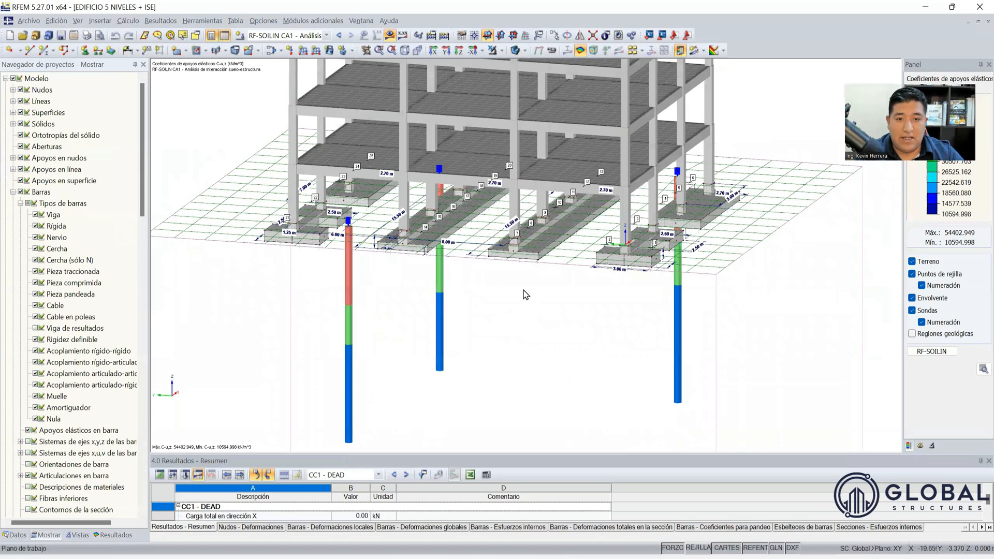
scroll(528, 271, up, 3)
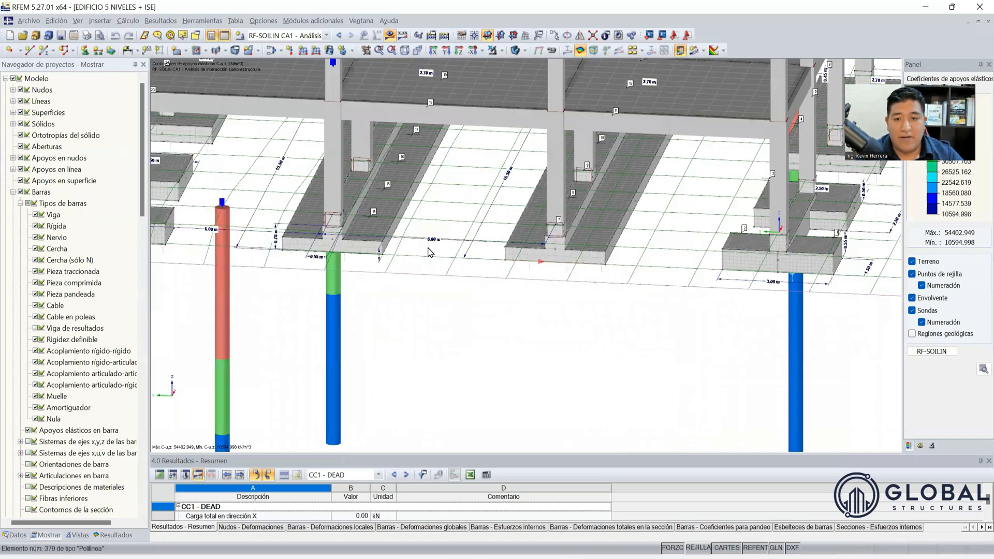
scroll(432, 243, up, 1)
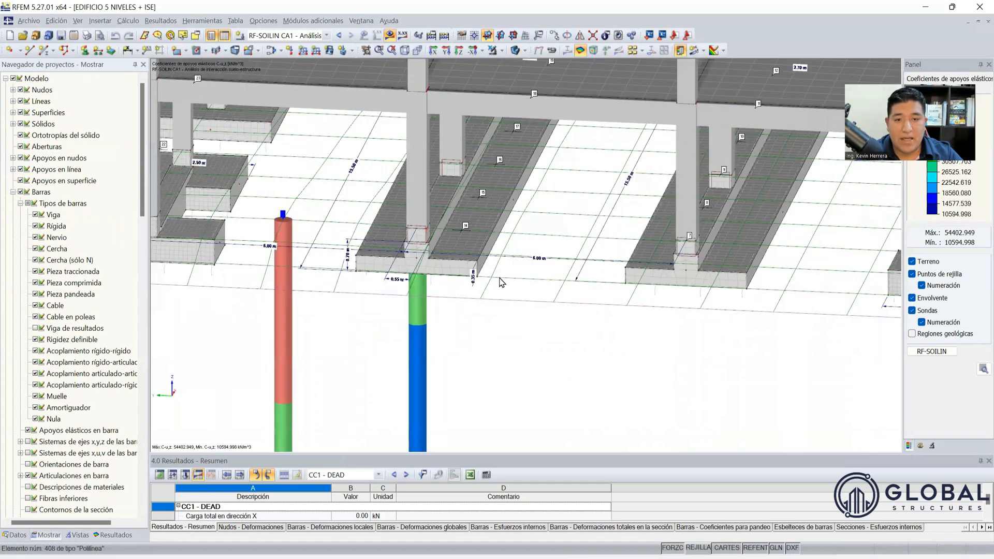
scroll(501, 281, down, 3)
scroll(443, 205, up, 3)
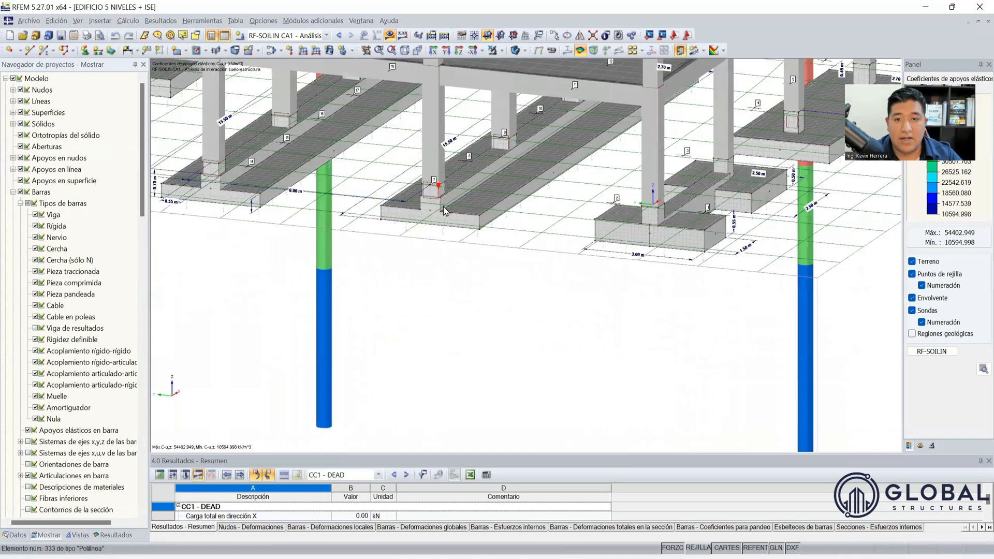
scroll(420, 200, up, 2)
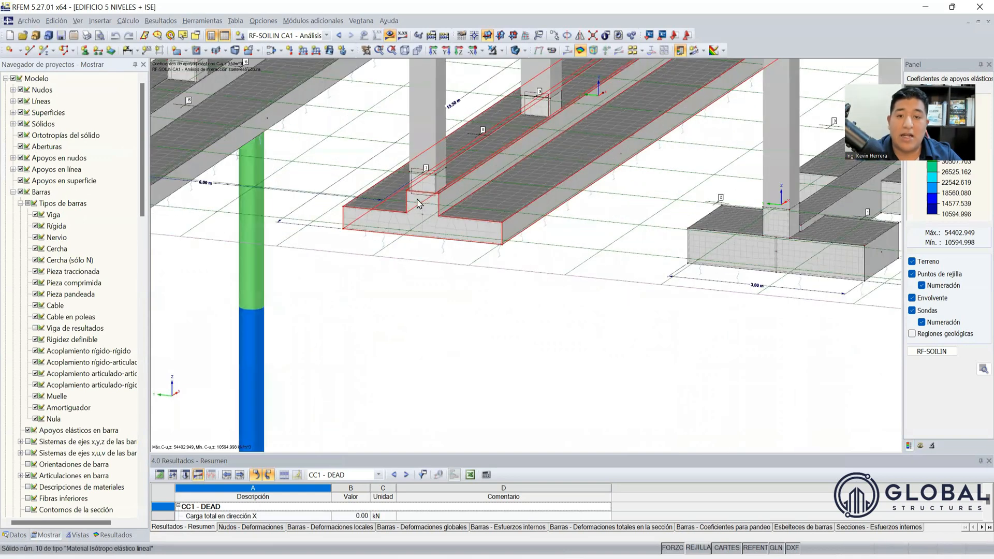
scroll(424, 176, up, 2)
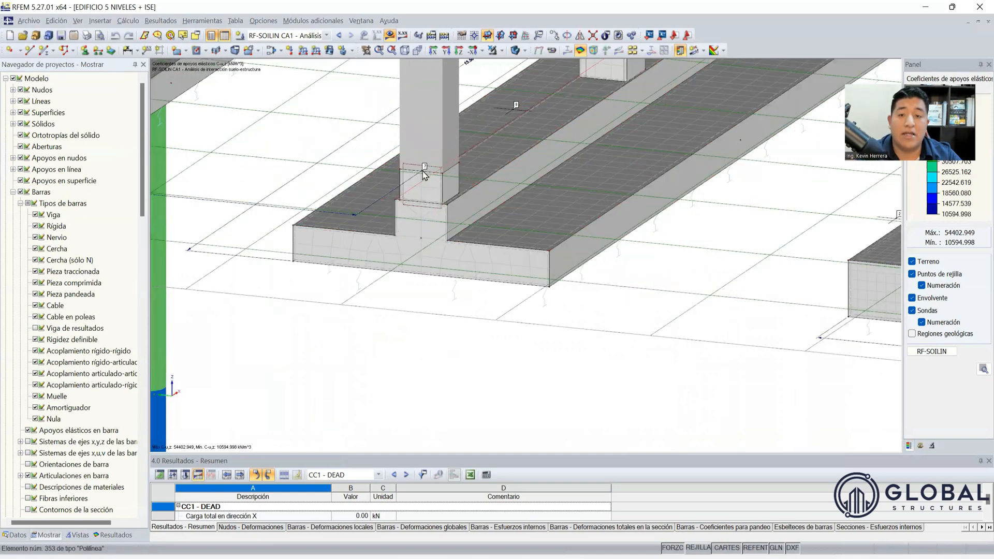
scroll(437, 166, up, 1)
scroll(441, 234, down, 2)
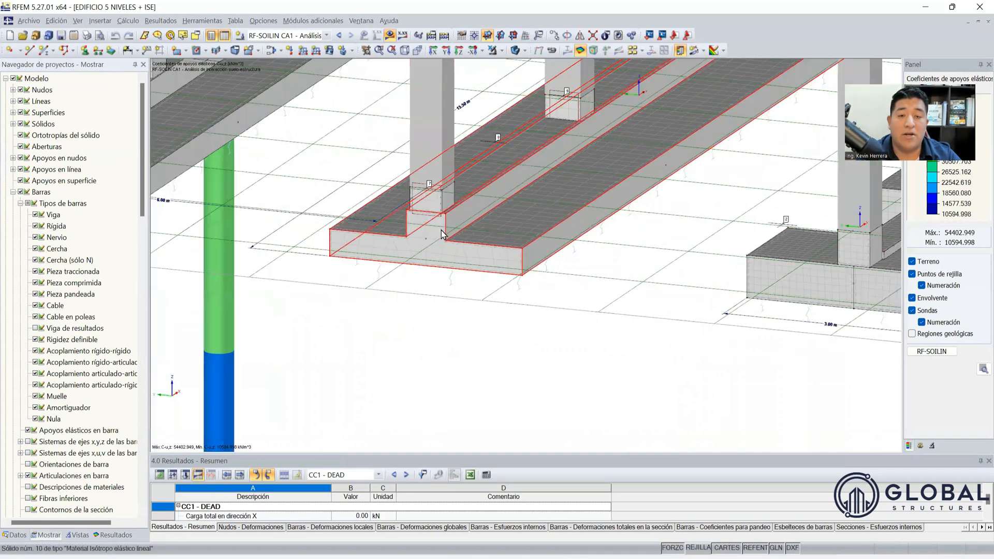
scroll(470, 241, down, 4)
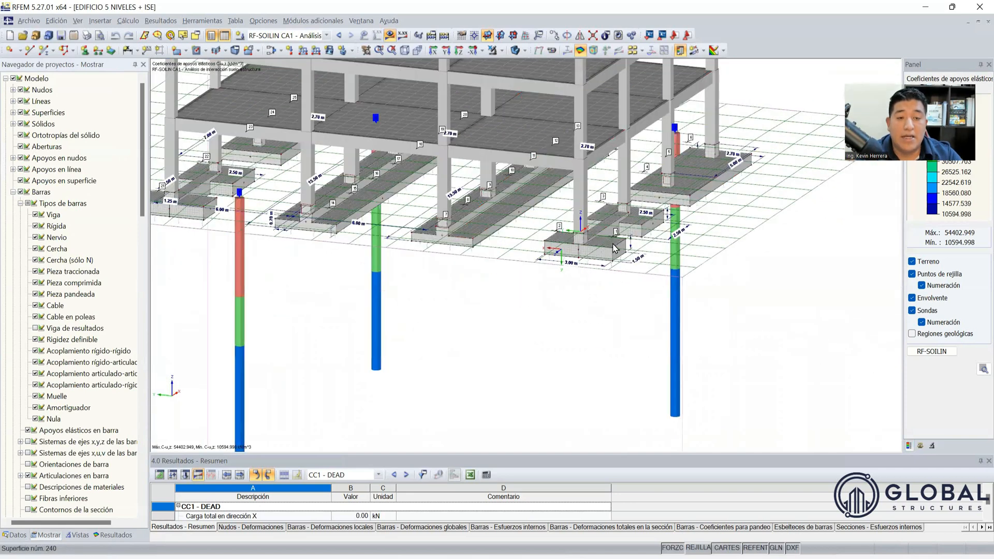
scroll(612, 269, up, 1)
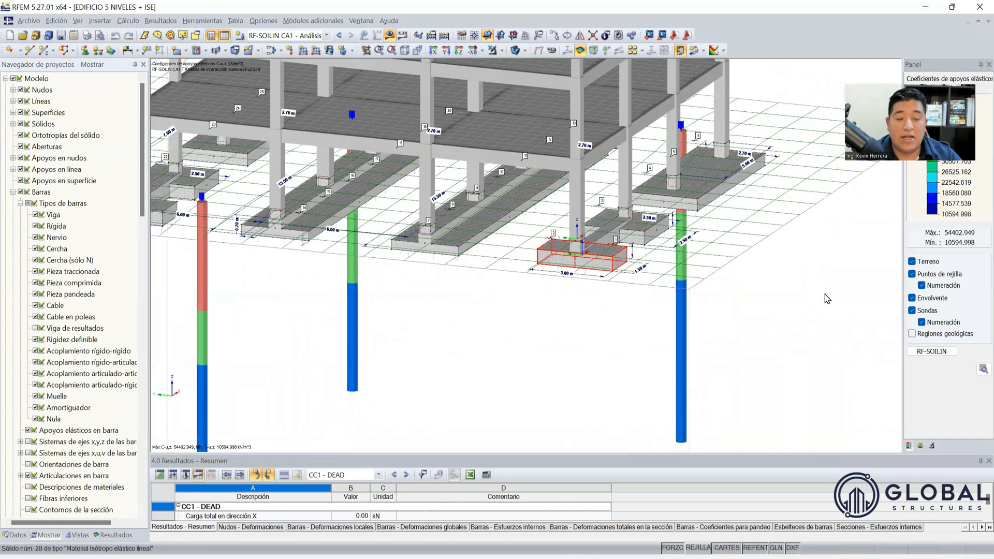
Step: Examine the two corner footings joined by a connecting beam and their place within the whole building model
ctrl+middle_drag(788, 333, 709, 341)
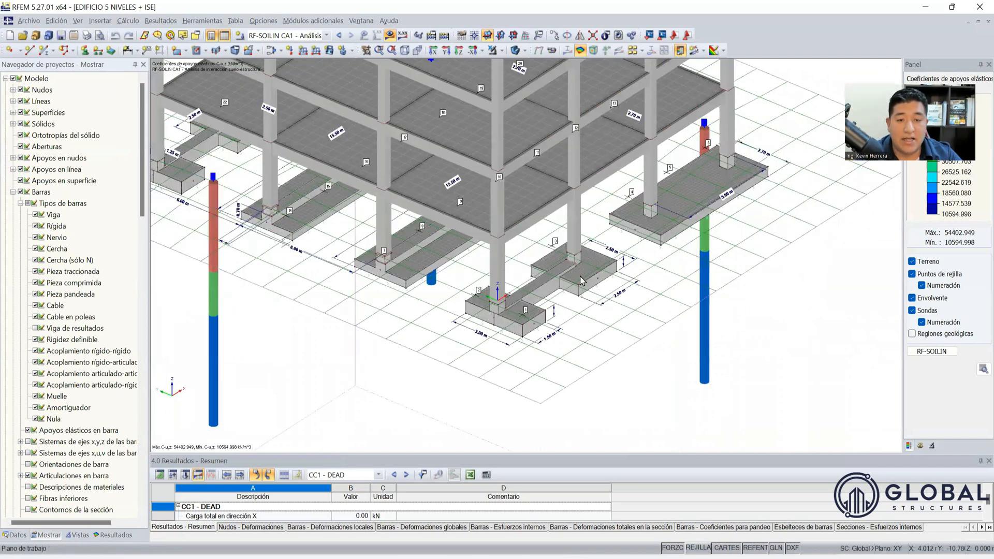
scroll(583, 280, up, 4)
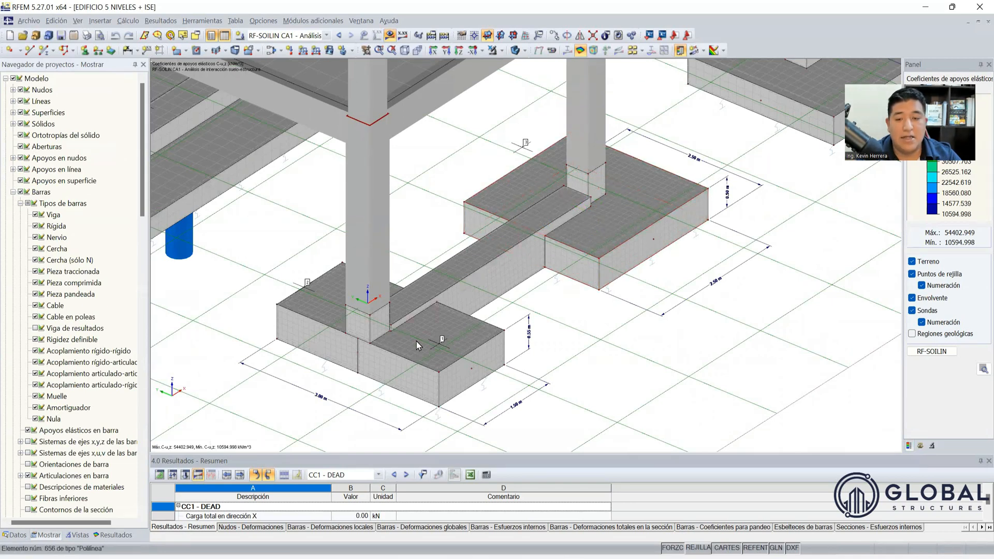
scroll(356, 325, down, 3)
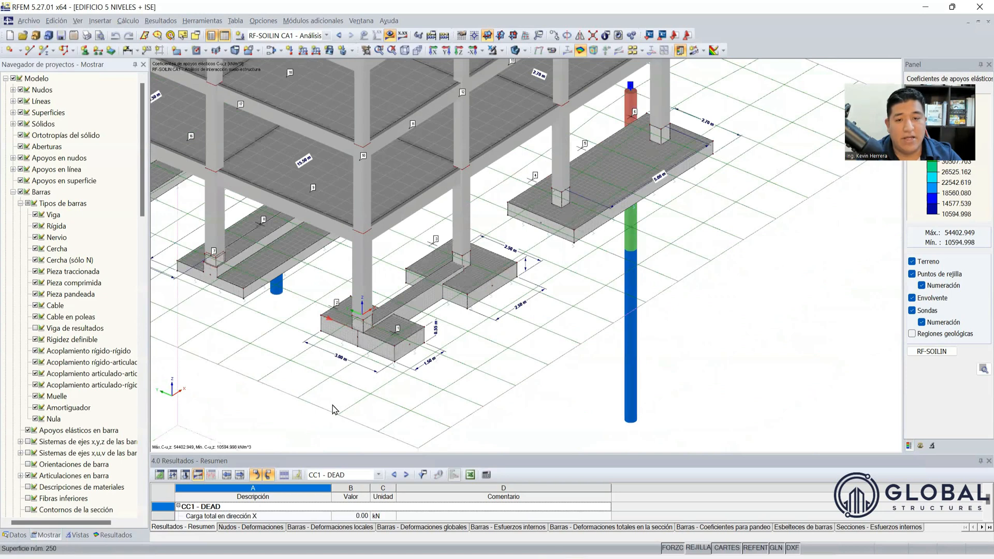
scroll(334, 411, up, 1)
scroll(538, 331, down, 4)
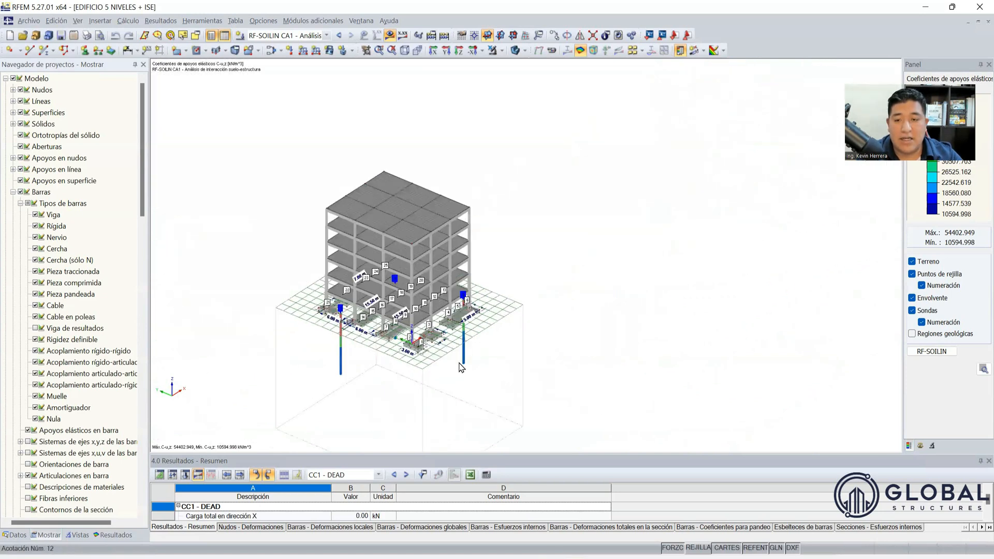
middle_drag(533, 378, 503, 366)
scroll(343, 342, up, 3)
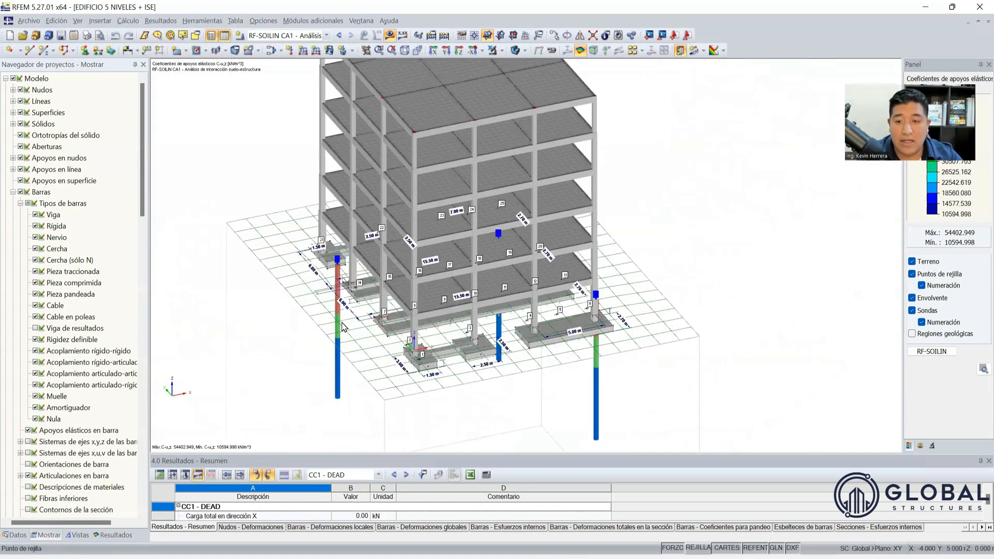
Step: Inspect the row of footings along the building edge, including the far corner footing beside the soil probe and its surface support
scroll(290, 207, up, 2)
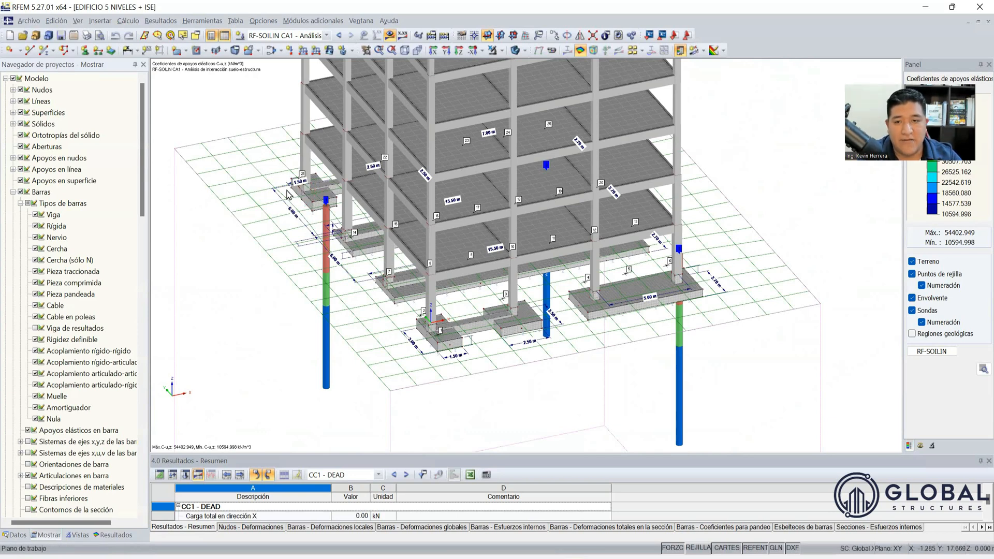
scroll(290, 207, up, 1)
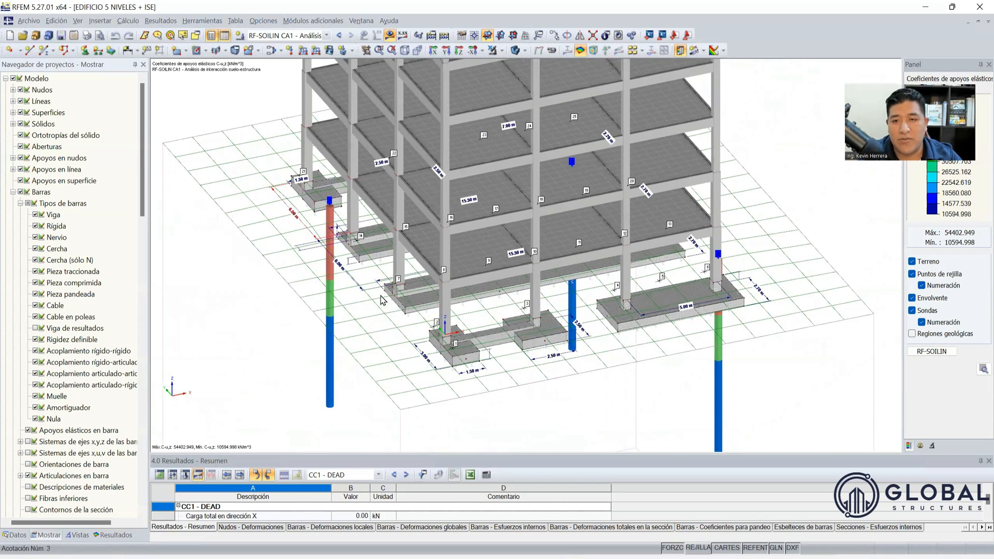
scroll(294, 198, up, 3)
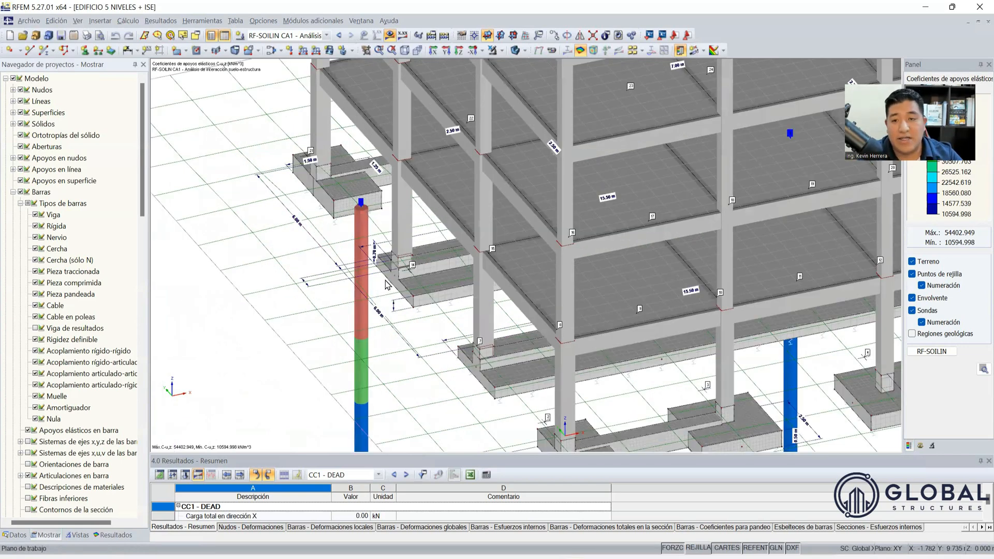
scroll(388, 282, down, 1)
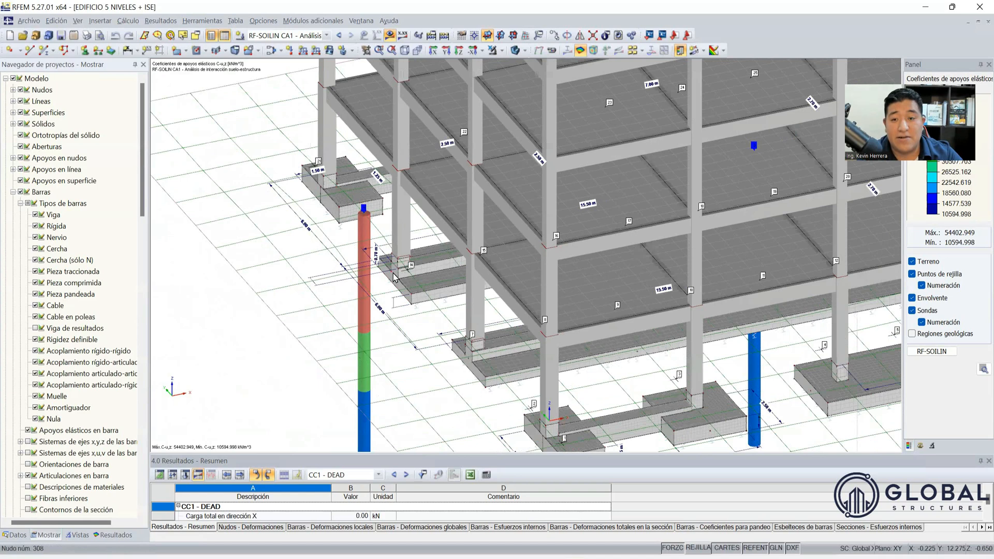
scroll(318, 203, up, 2)
click(319, 196)
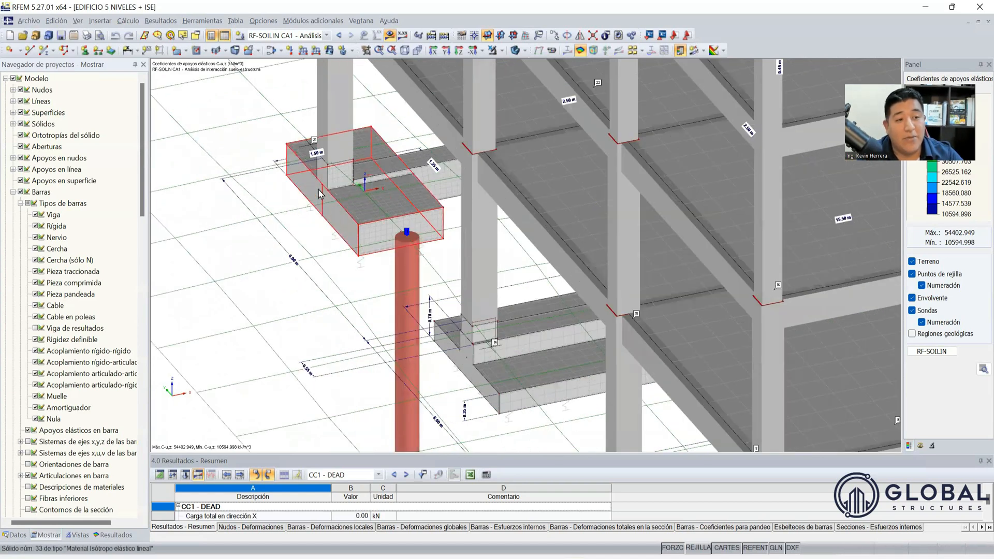
scroll(312, 204, up, 1)
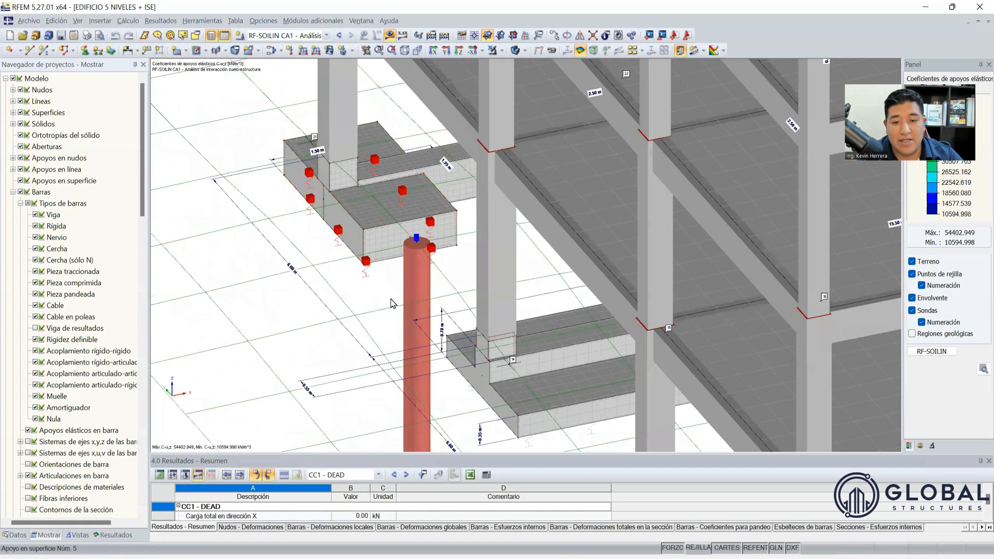
scroll(362, 251, down, 5)
scroll(424, 339, up, 4)
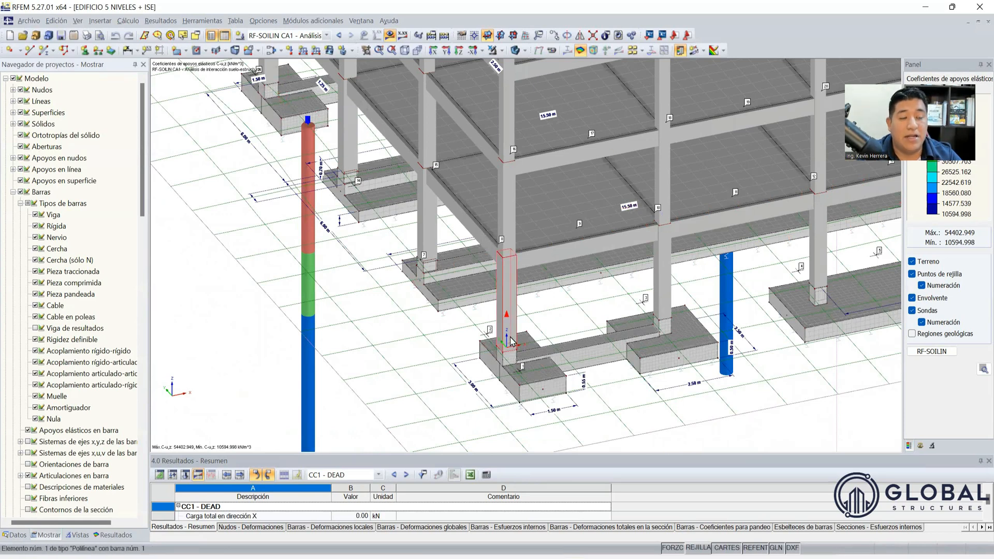
Step: Examine the soil probes and the footing rows from several sides of the building
scroll(463, 299, down, 1)
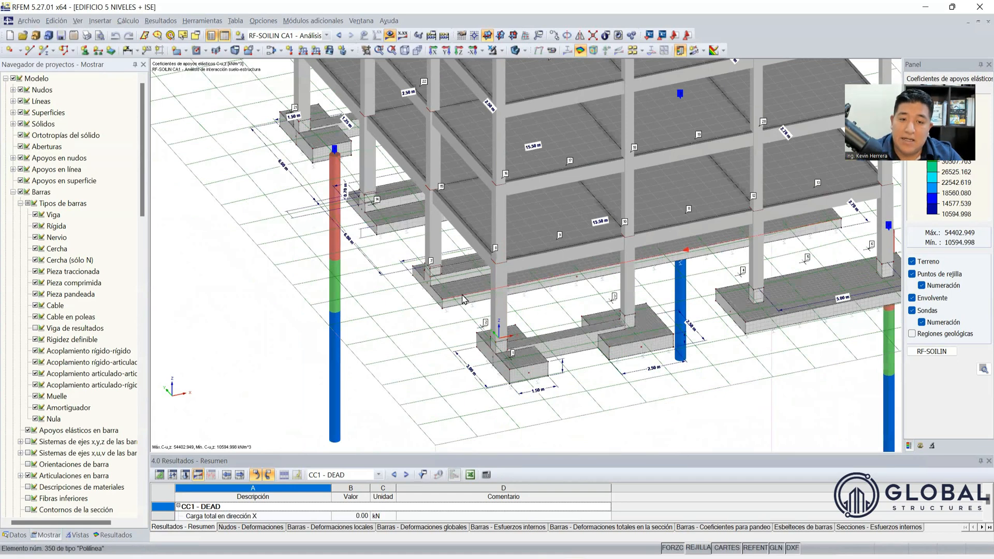
scroll(441, 388, down, 2)
ctrl+middle_drag(479, 381, 540, 341)
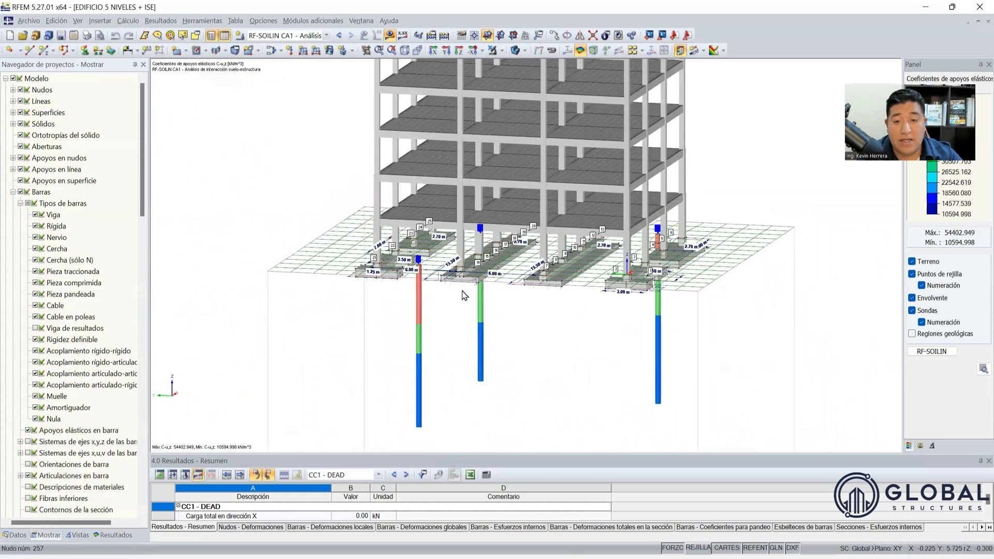
ctrl+middle_drag(800, 312, 692, 301)
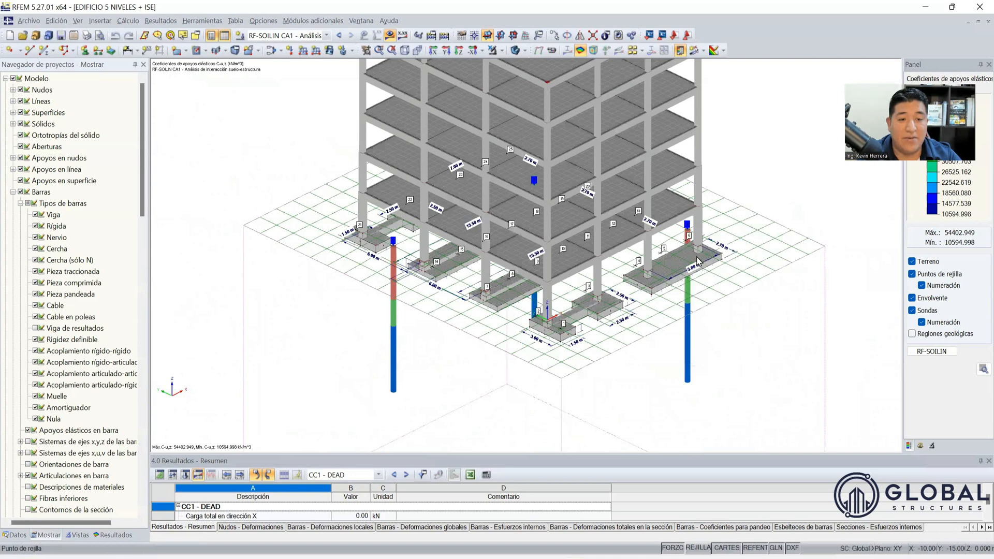
scroll(674, 304, up, 2)
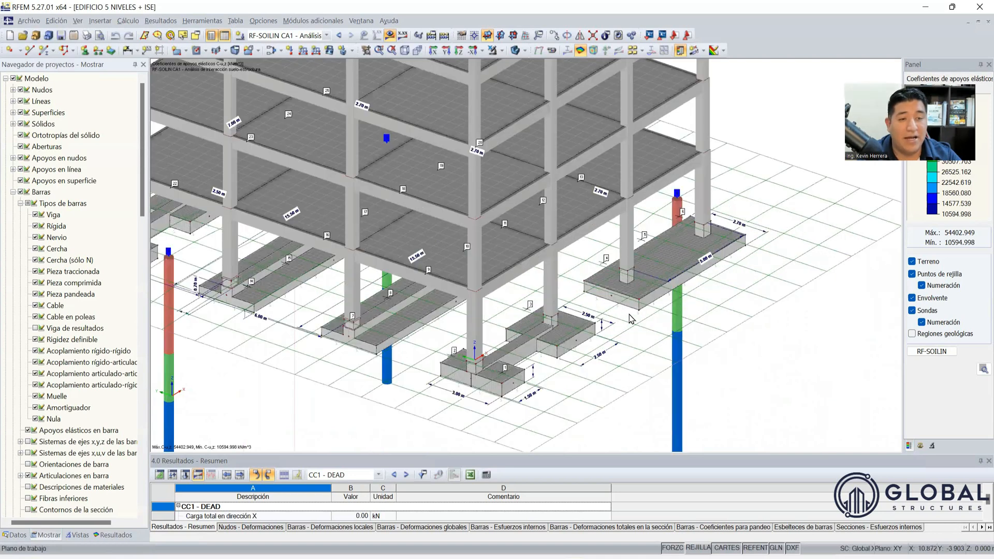
scroll(626, 322, down, 3)
ctrl+middle_drag(771, 360, 401, 360)
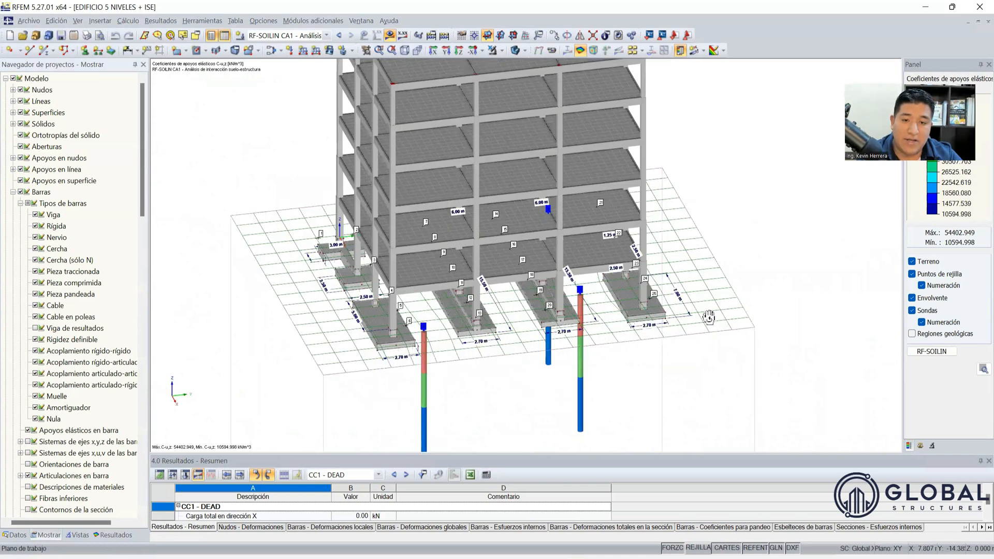
ctrl+middle_drag(768, 299, 789, 335)
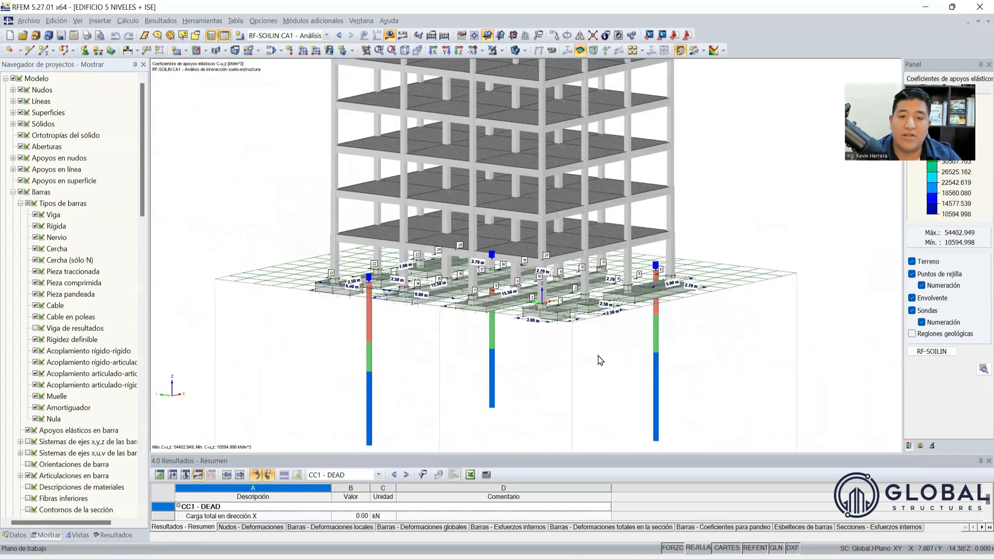
Step: Review the connected corner footings at the model origin in relation to the columns, slabs and ground grid
scroll(643, 237, down, 1)
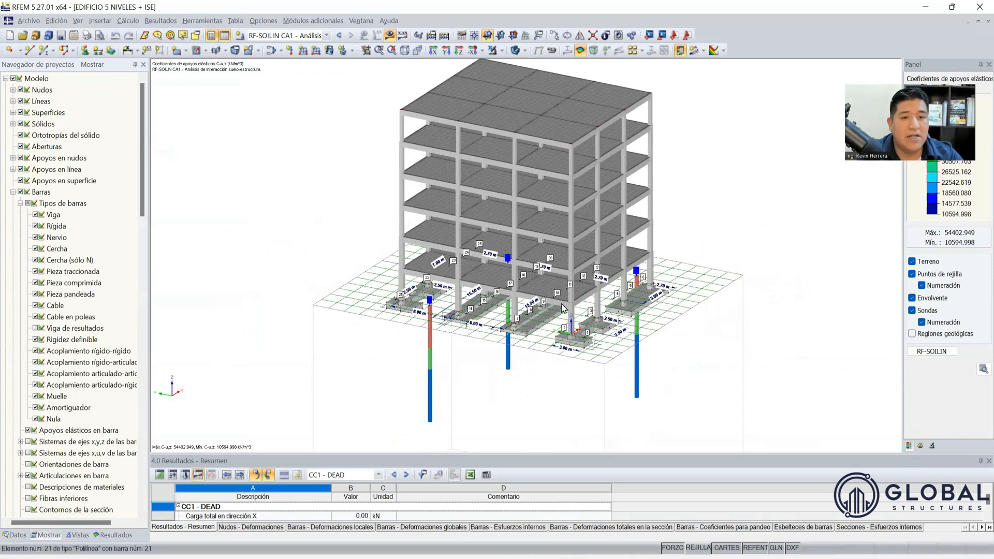
scroll(611, 337, up, 1)
scroll(592, 321, up, 2)
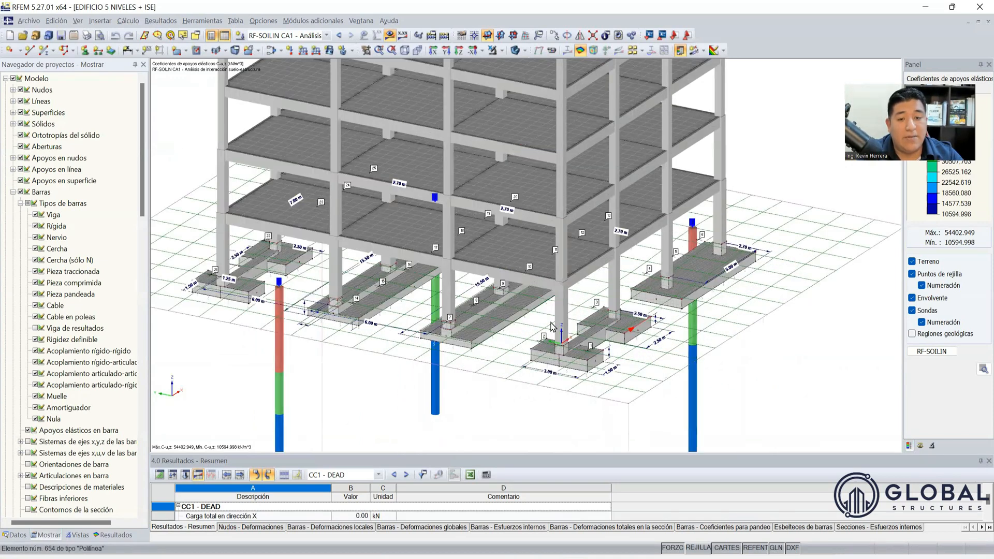
scroll(615, 343, down, 1)
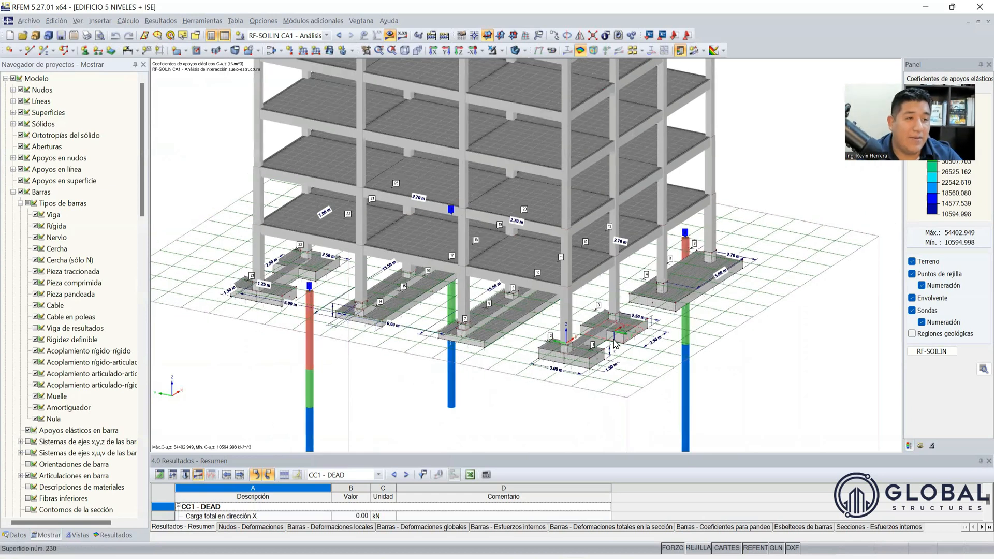
scroll(568, 343, down, 1)
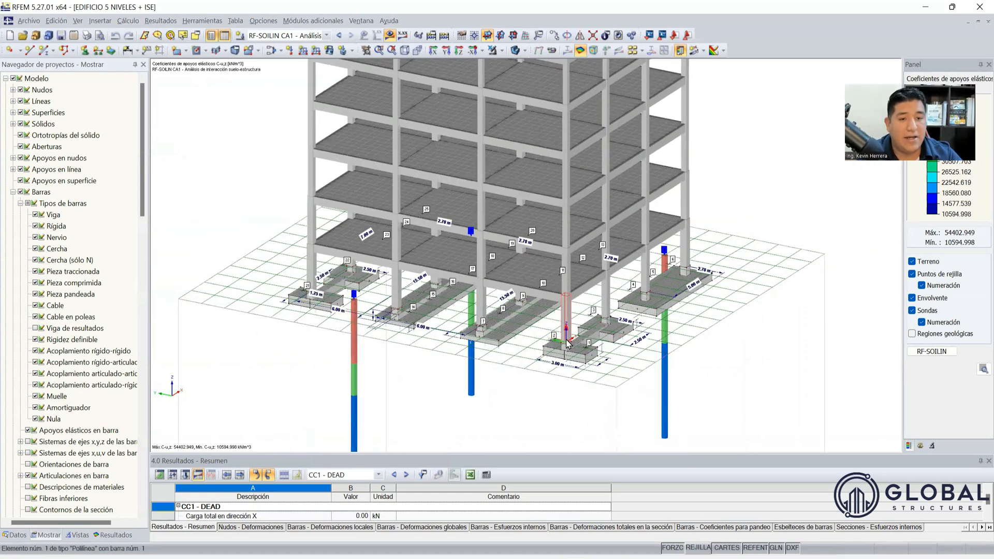
scroll(606, 356, down, 1)
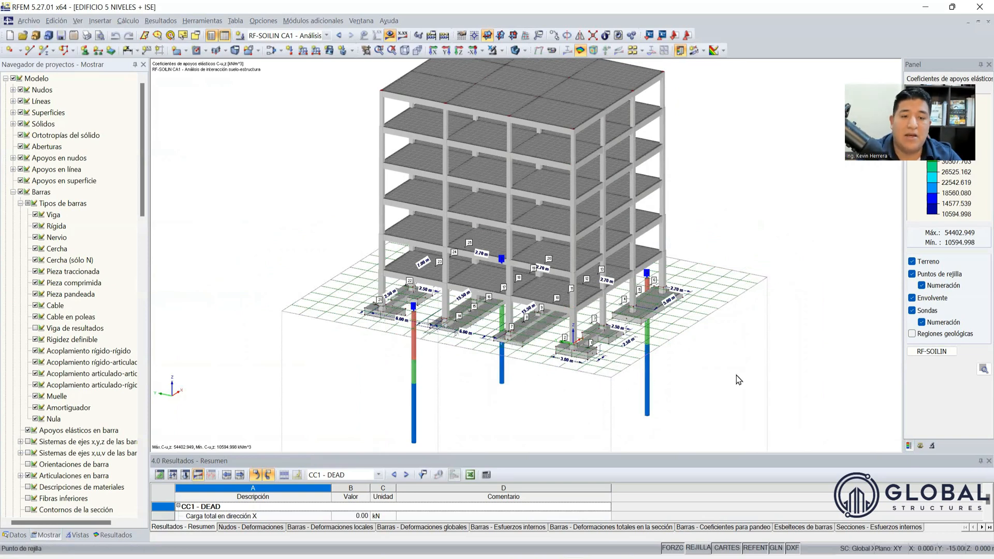
scroll(765, 382, down, 1)
ctrl+middle_drag(420, 379, 369, 371)
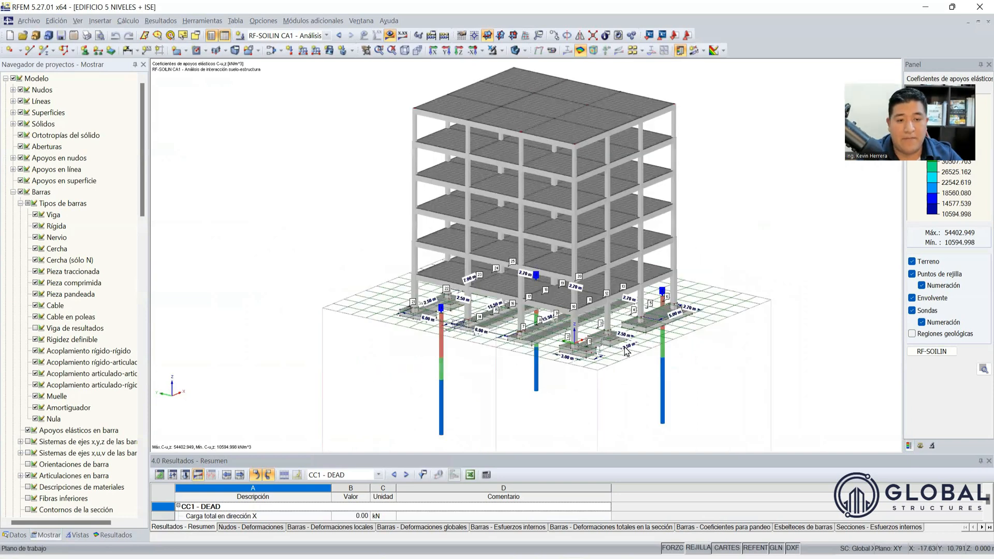
Step: Check the positions of the soil probes relative to the footings from the front corner and the adjacent side
scroll(628, 352, up, 2)
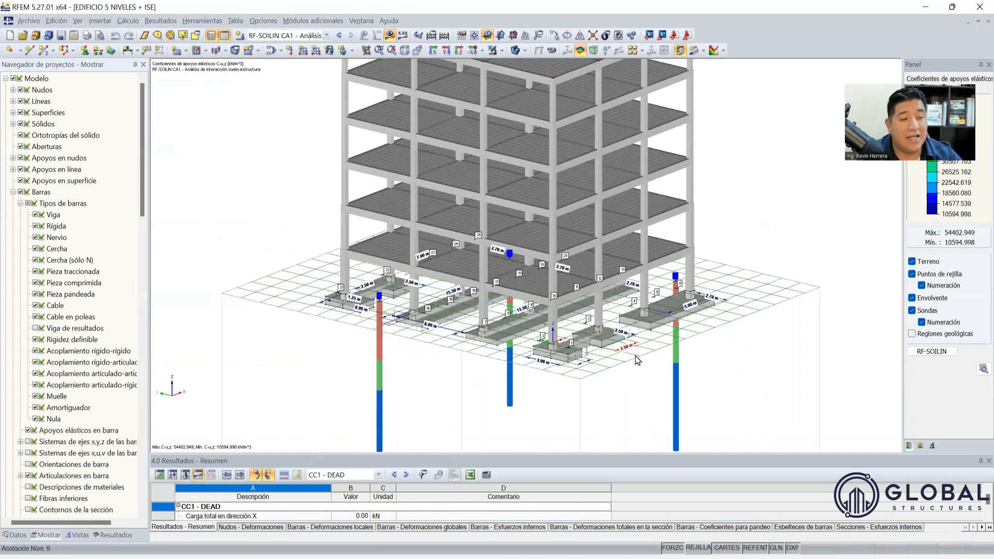
scroll(636, 360, up, 1)
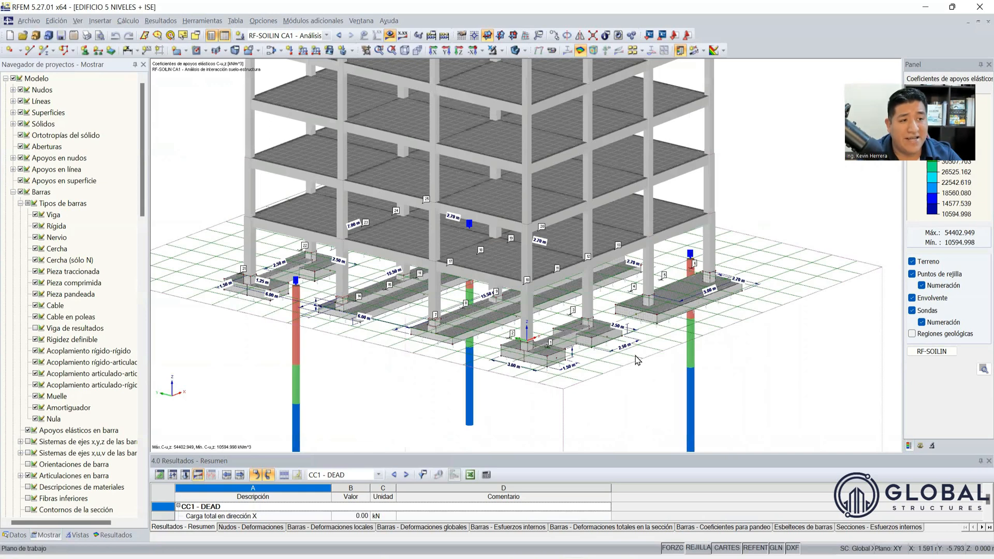
scroll(696, 340, down, 1)
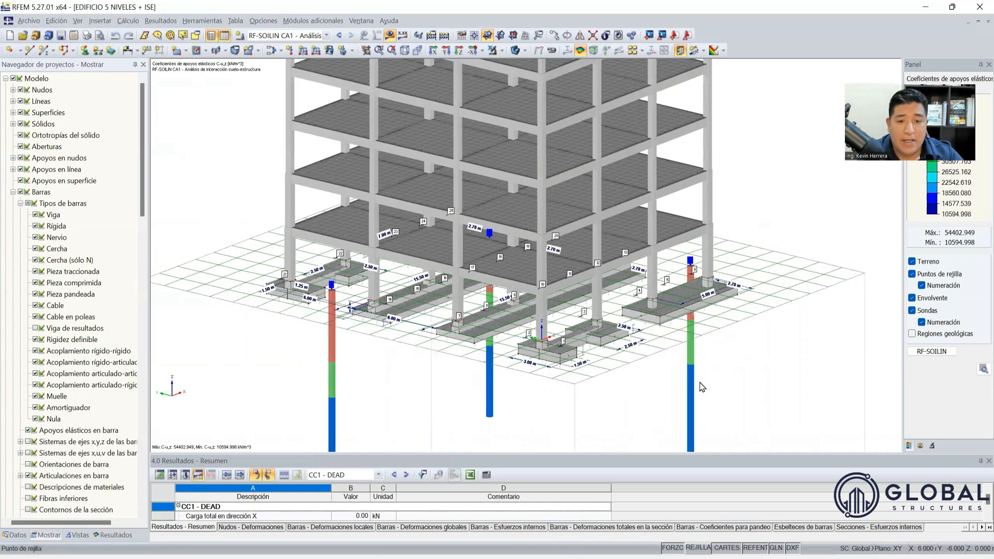
ctrl+middle_drag(770, 386, 603, 390)
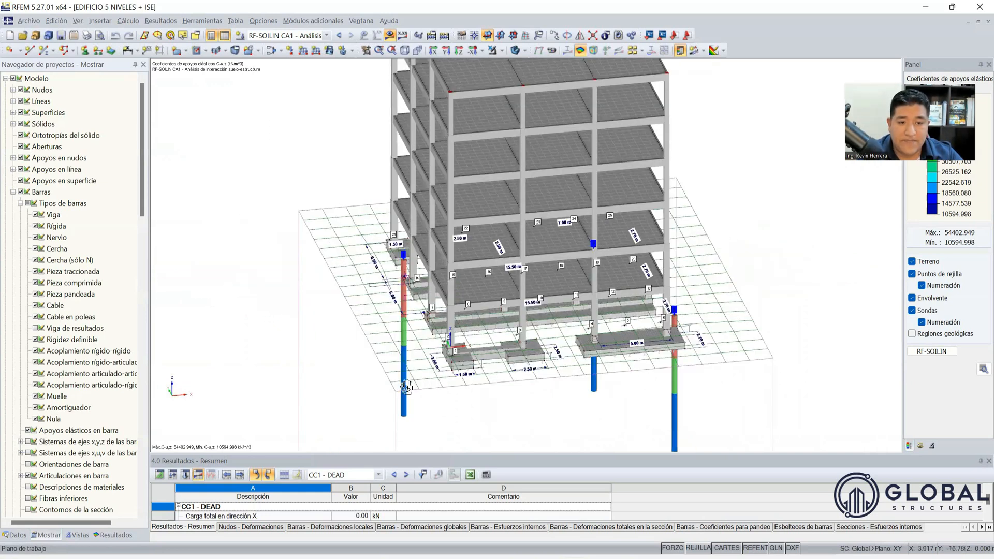
ctrl+middle_drag(470, 395, 828, 394)
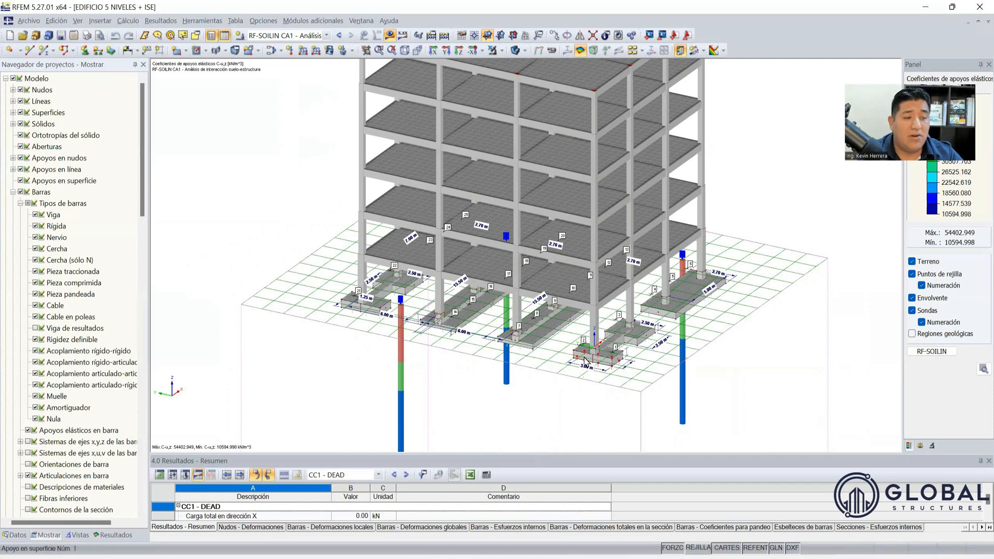
Step: Inspect the long strip footings and the connected footings beside them, ending with the complete building and its soil envelope
scroll(512, 368, up, 2)
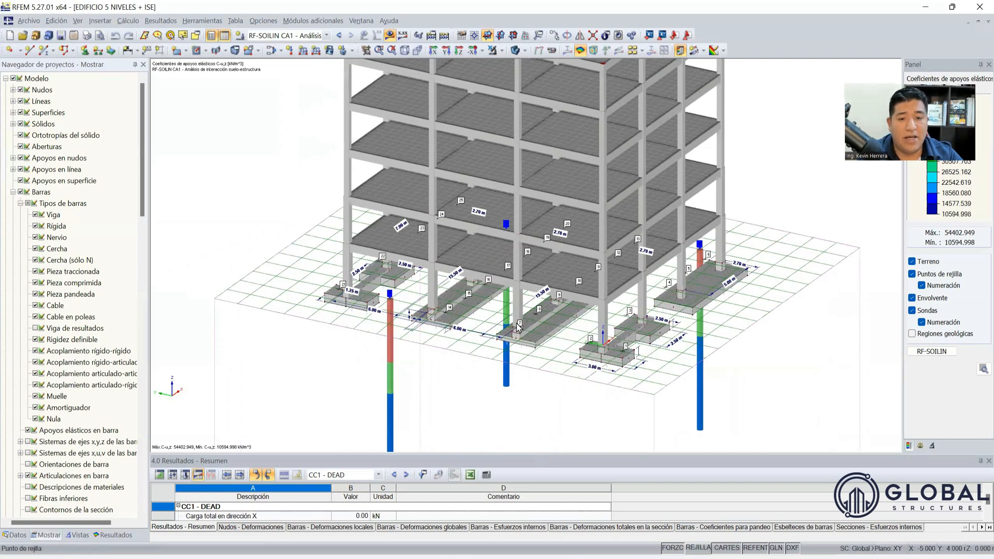
scroll(538, 331, up, 2)
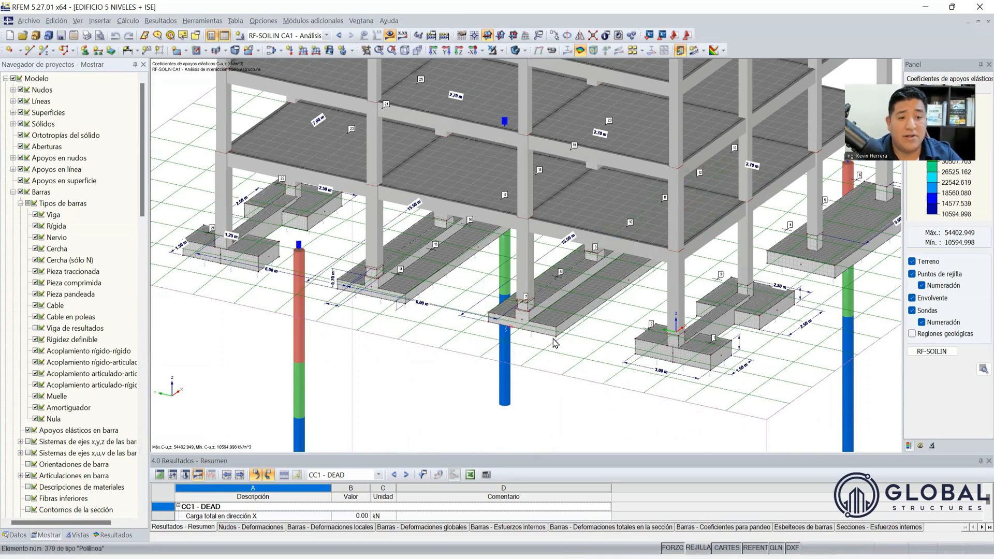
scroll(489, 343, down, 1)
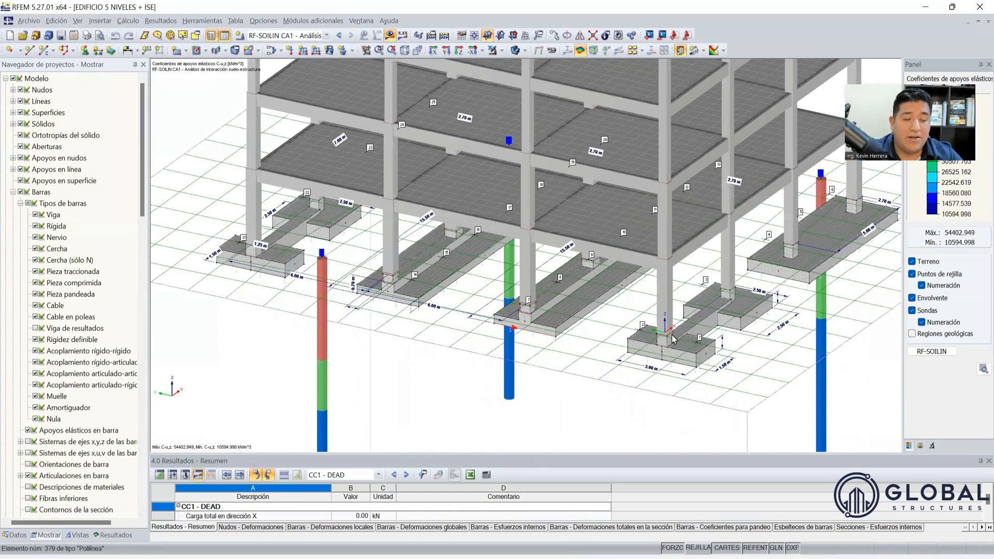
scroll(673, 341, down, 1)
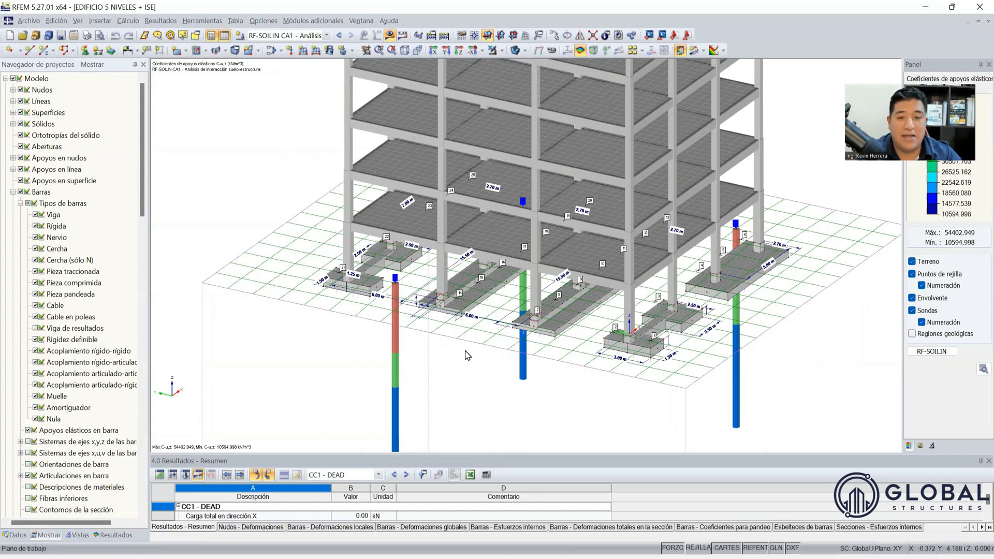
scroll(468, 356, down, 2)
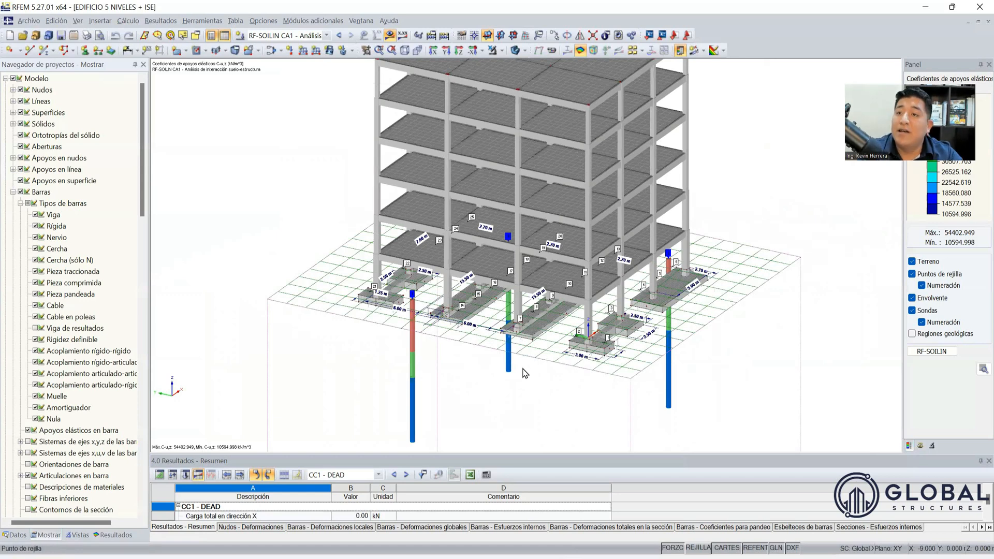
scroll(467, 352, down, 1)
scroll(474, 339, down, 6)
scroll(472, 331, up, 3)
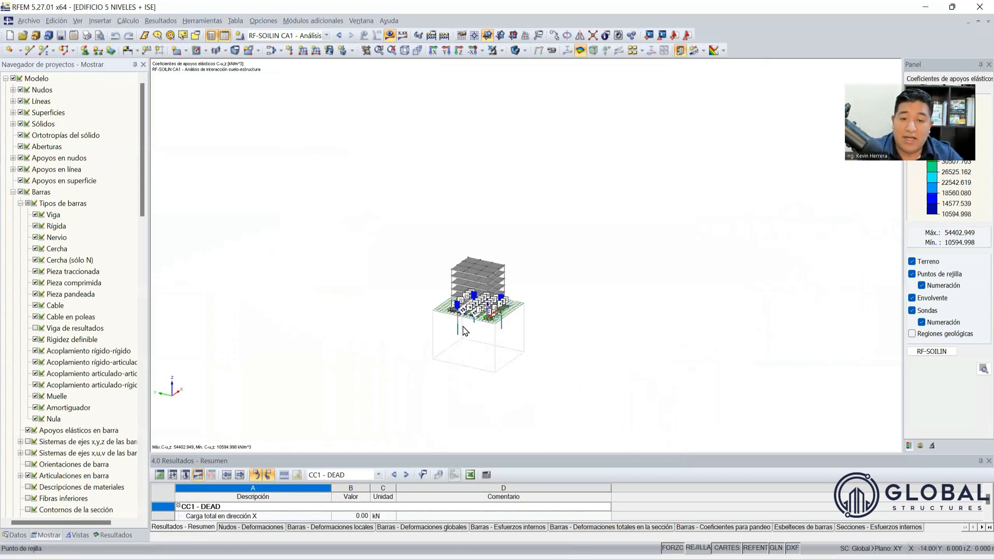
Step: Examine the soil probes below the ground grid in relation to the building's footings, from overall and front-corner views
scroll(476, 326, up, 3)
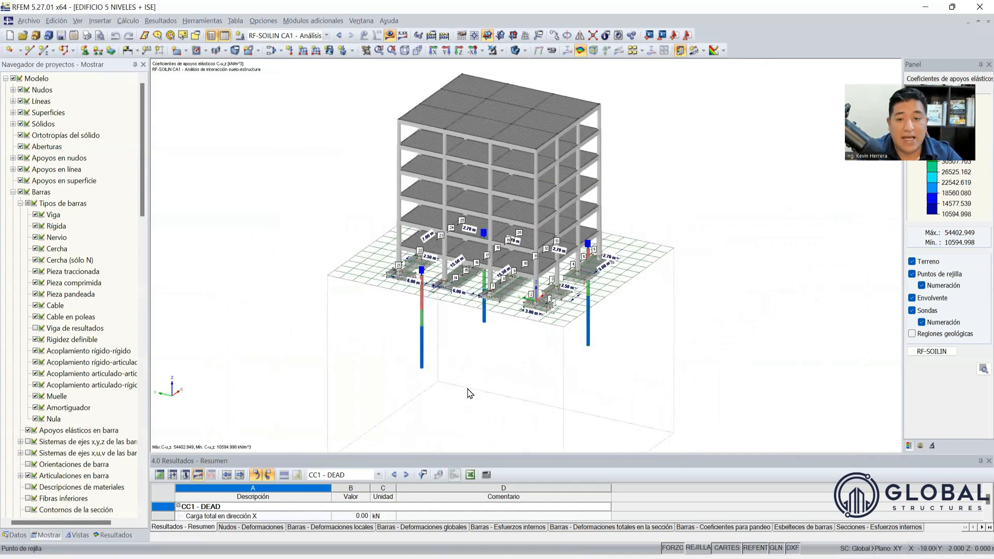
scroll(500, 366, up, 2)
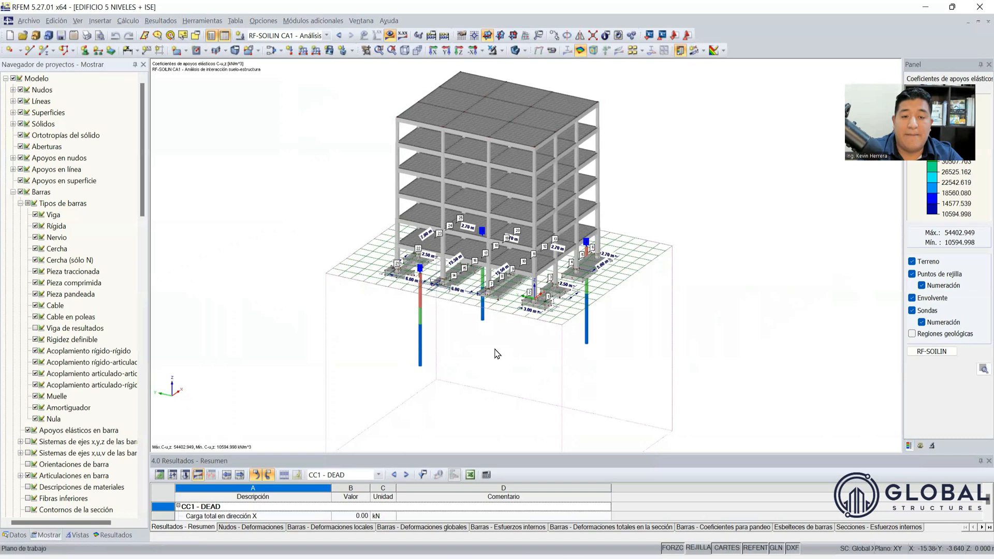
scroll(497, 352, up, 1)
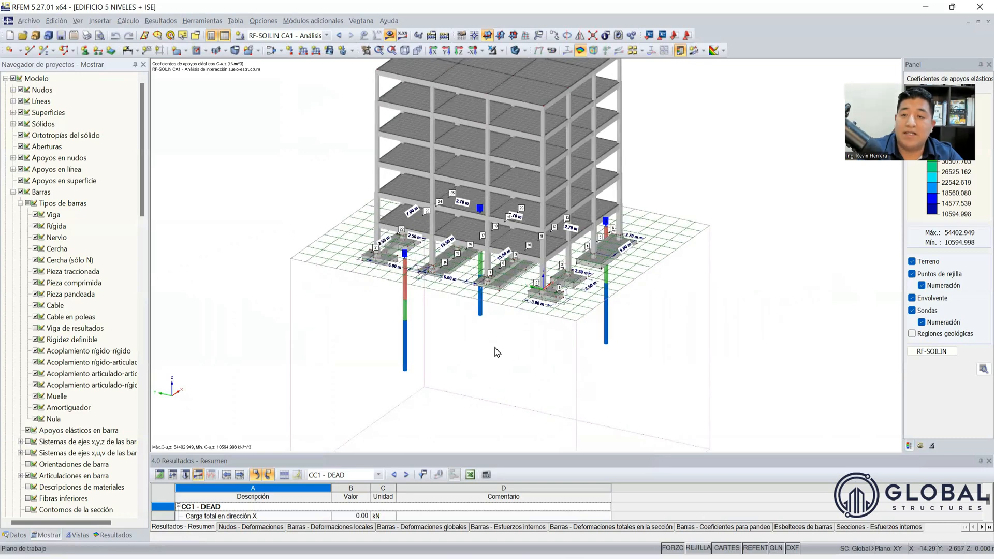
ctrl+middle_drag(514, 358, 319, 364)
mouse_move(654, 379)
ctrl+middle_down()
mouse_move(694, 357)
mouse_move(650, 377)
ctrl+middle_up()
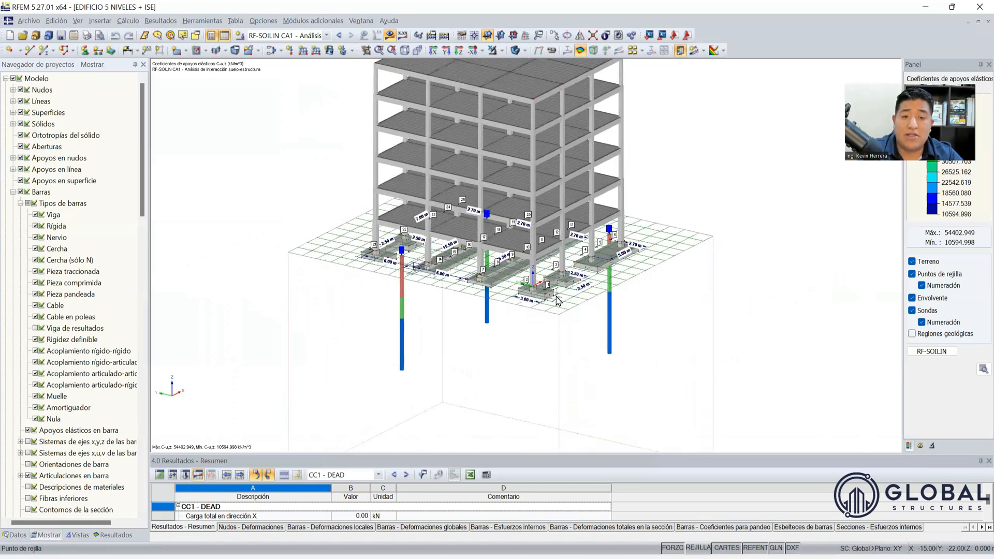
scroll(557, 300, up, 2)
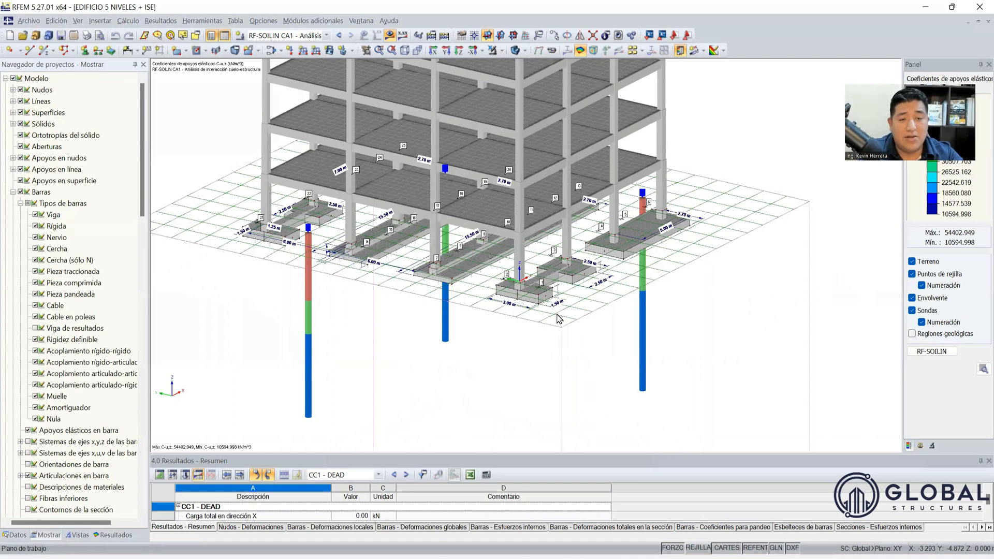
scroll(562, 315, up, 1)
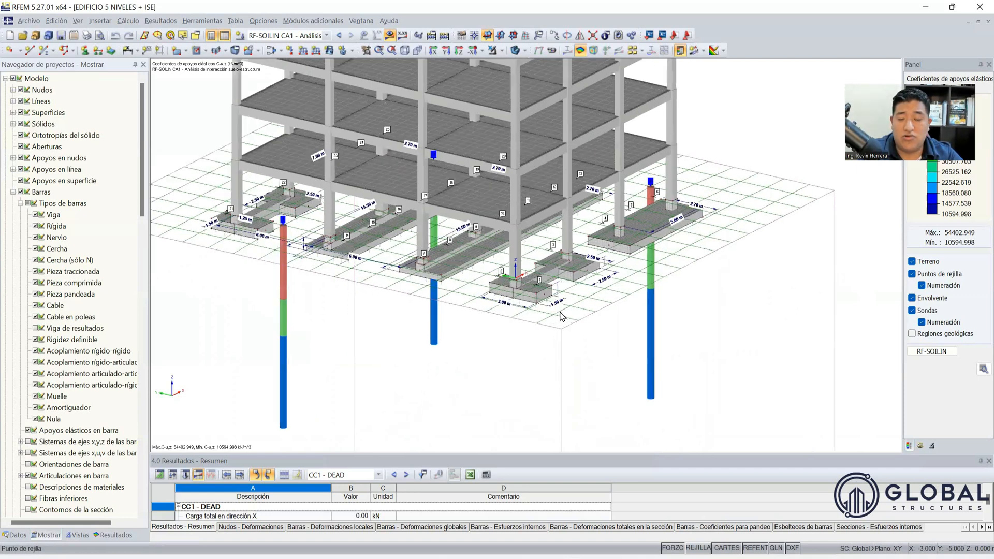
scroll(562, 315, down, 1)
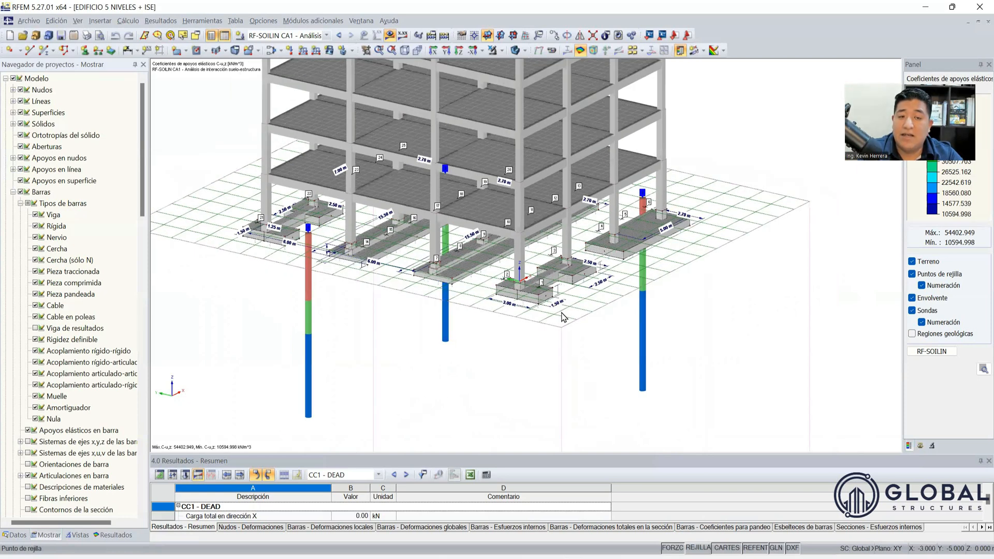
scroll(564, 317, down, 1)
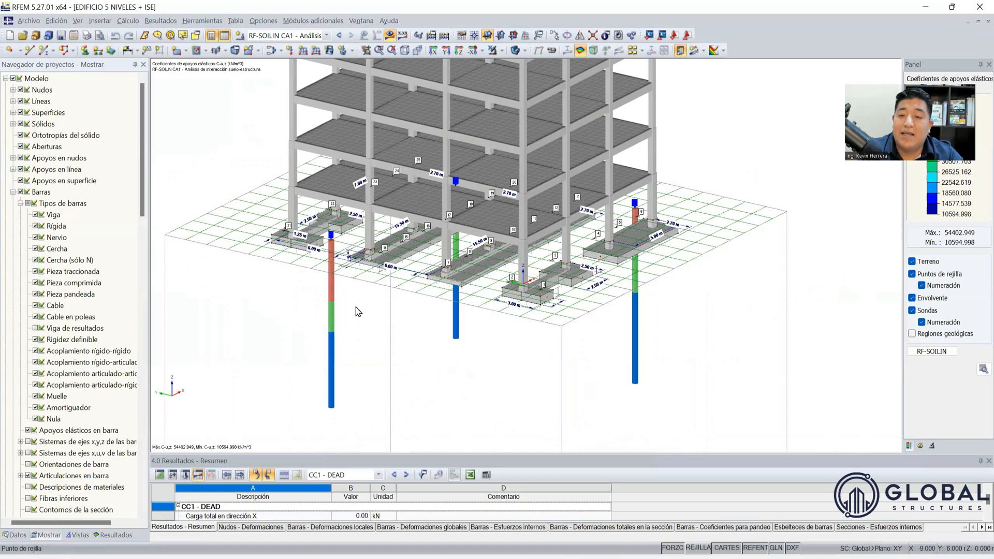
scroll(440, 305, down, 2)
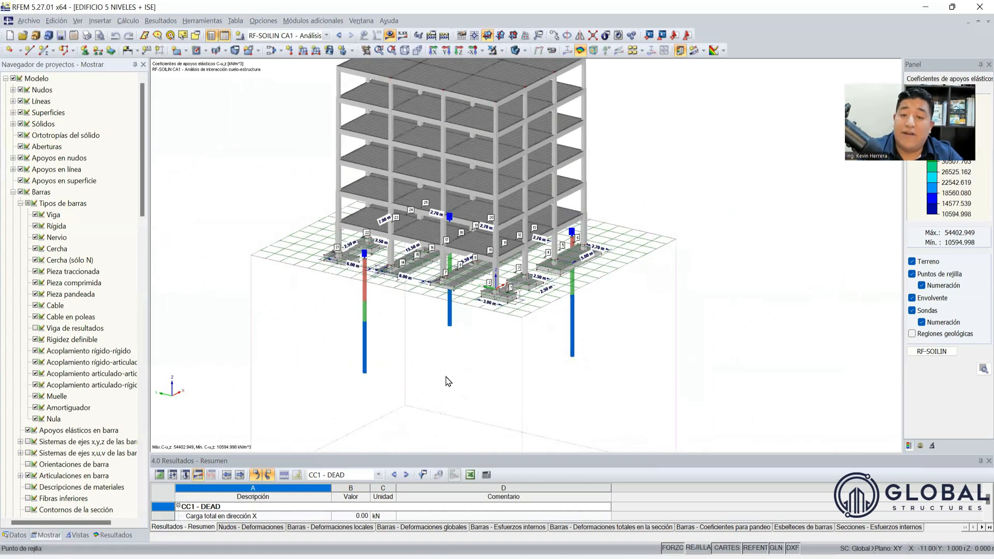
mouse_move(319, 383)
ctrl+middle_down()
mouse_move(517, 364)
mouse_move(321, 378)
ctrl+middle_up()
scroll(470, 316, up, 1)
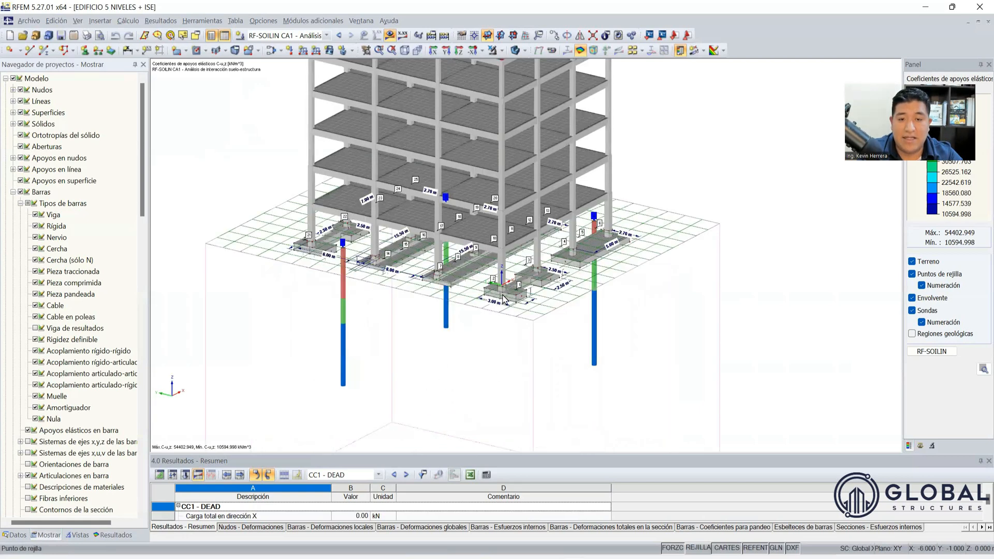
Step: Inspect the footing solid, column pedestal and surface support springs at the model origin, ending with the surrounding footings
scroll(503, 294, up, 5)
scroll(503, 287, up, 2)
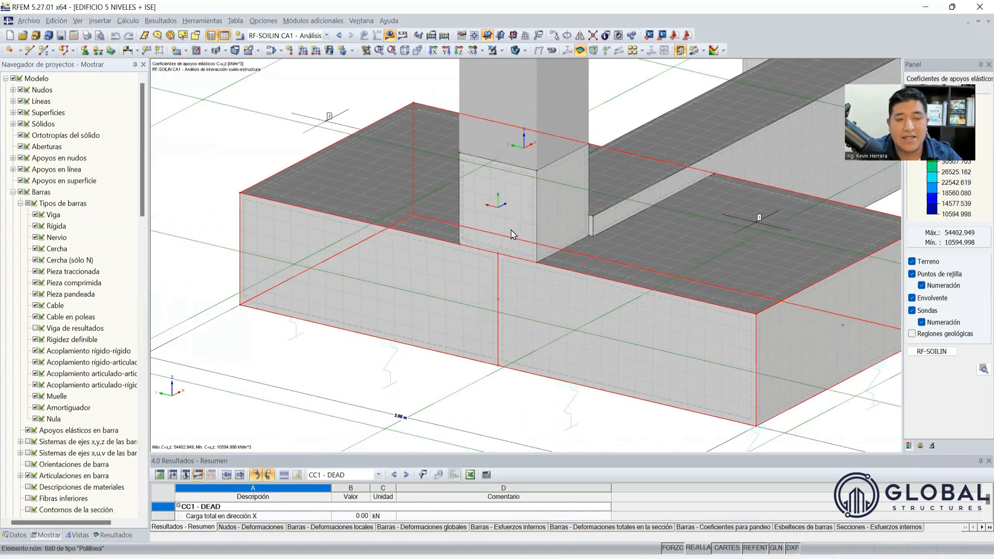
scroll(523, 288, down, 1)
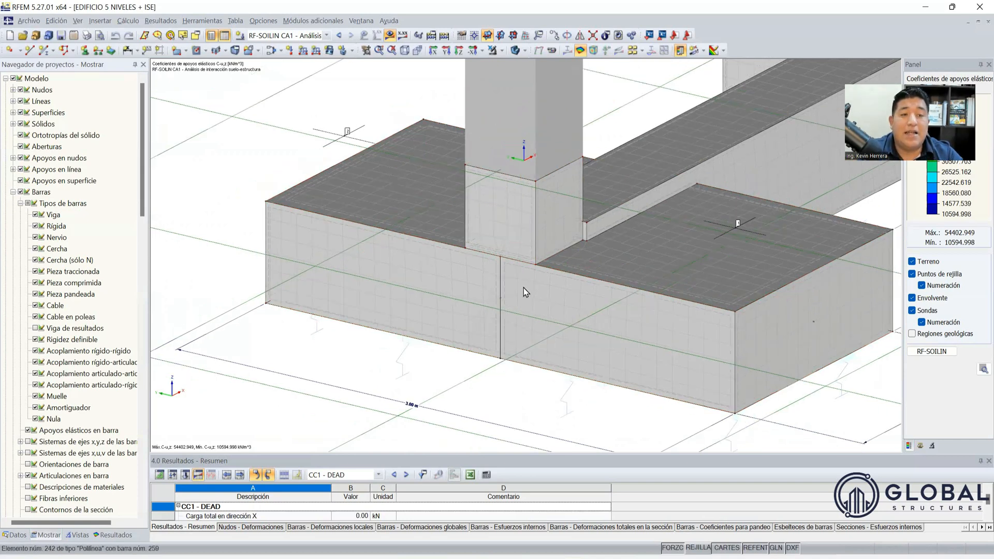
scroll(523, 288, down, 3)
scroll(523, 287, down, 3)
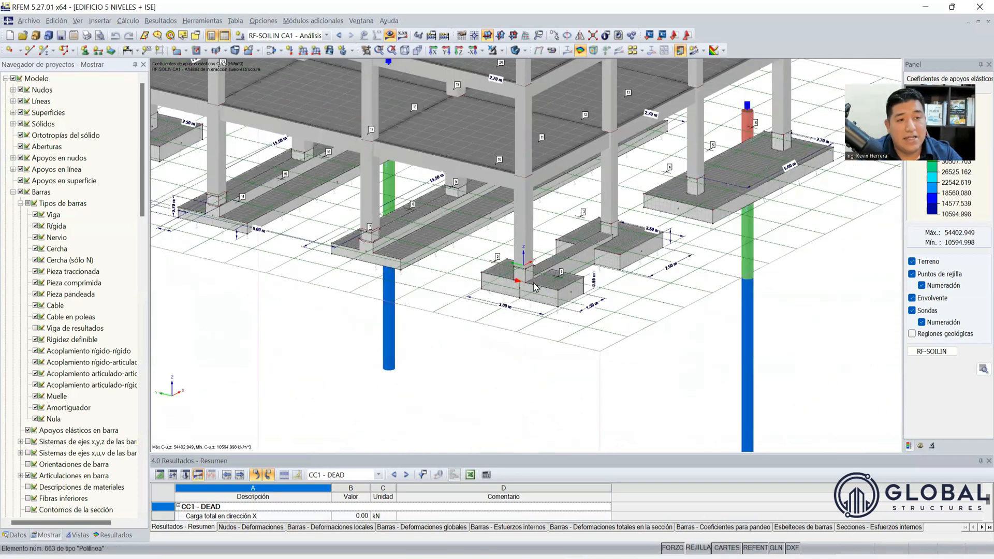
scroll(550, 290, down, 3)
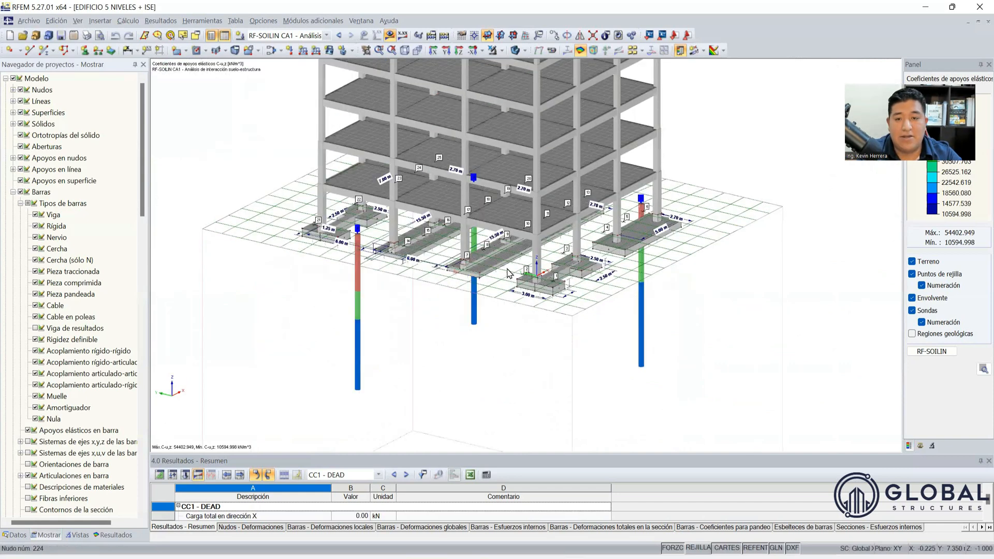
Step: Review the two corner footings joined by the connecting beam, and check the list of recently opened models
scroll(559, 280, up, 1)
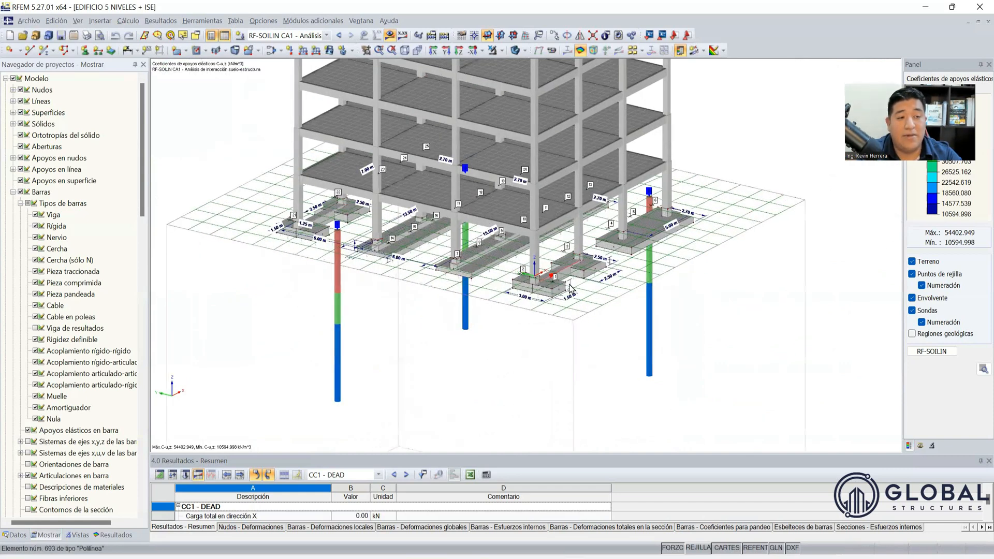
scroll(570, 288, up, 1)
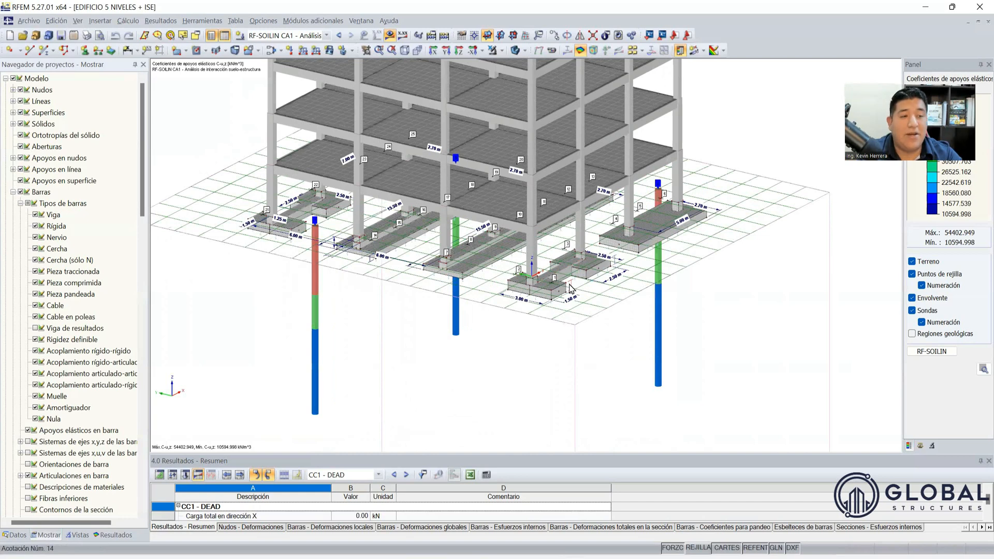
scroll(569, 288, up, 1)
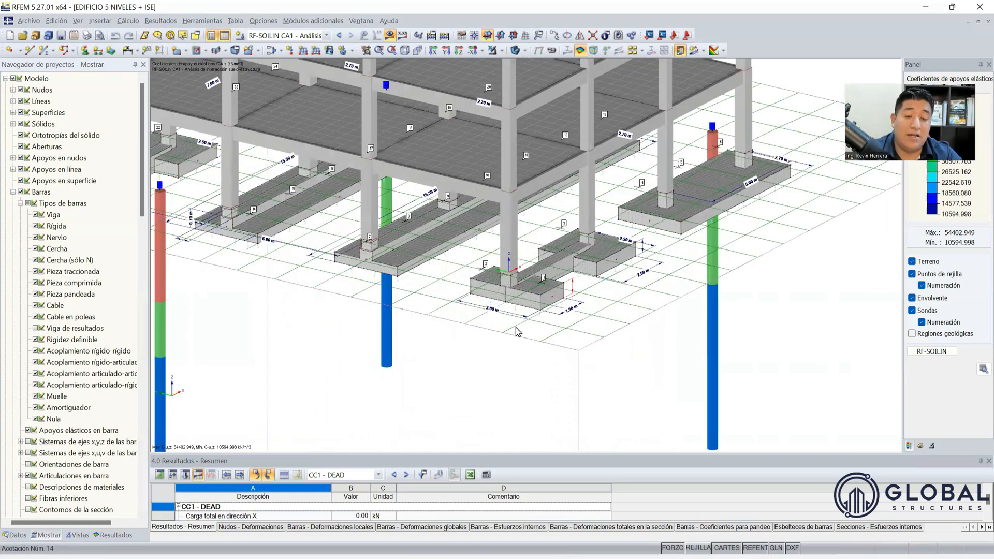
scroll(518, 332, up, 2)
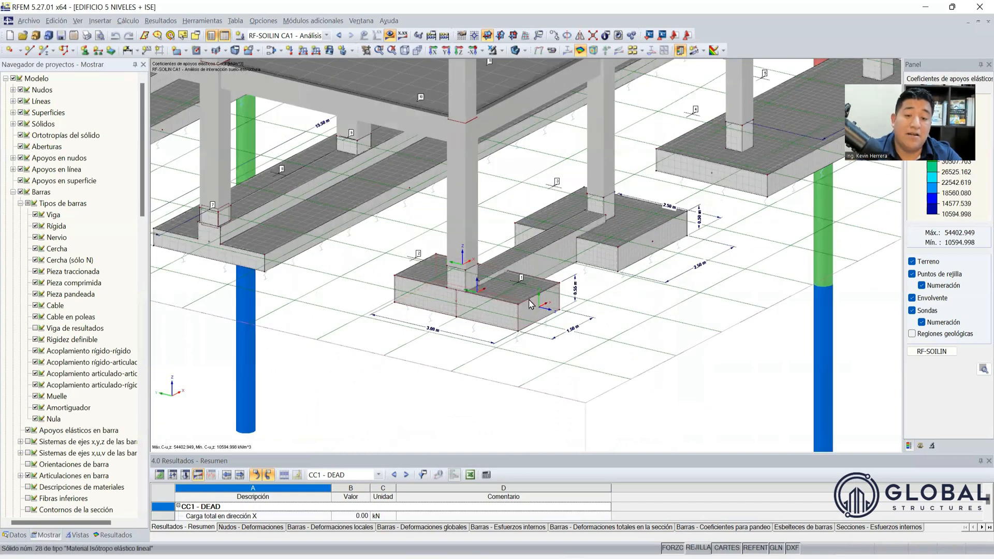
click(509, 325)
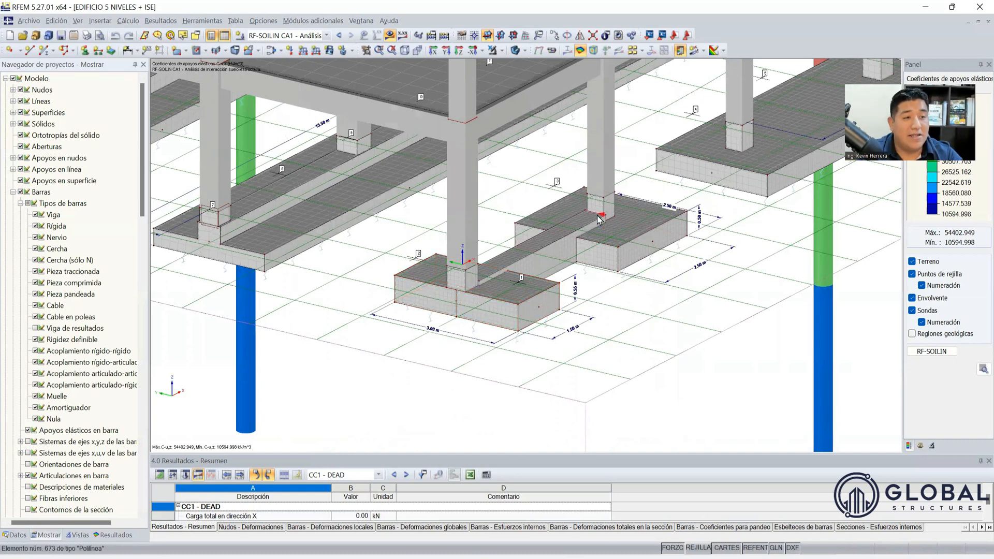
click(29, 21)
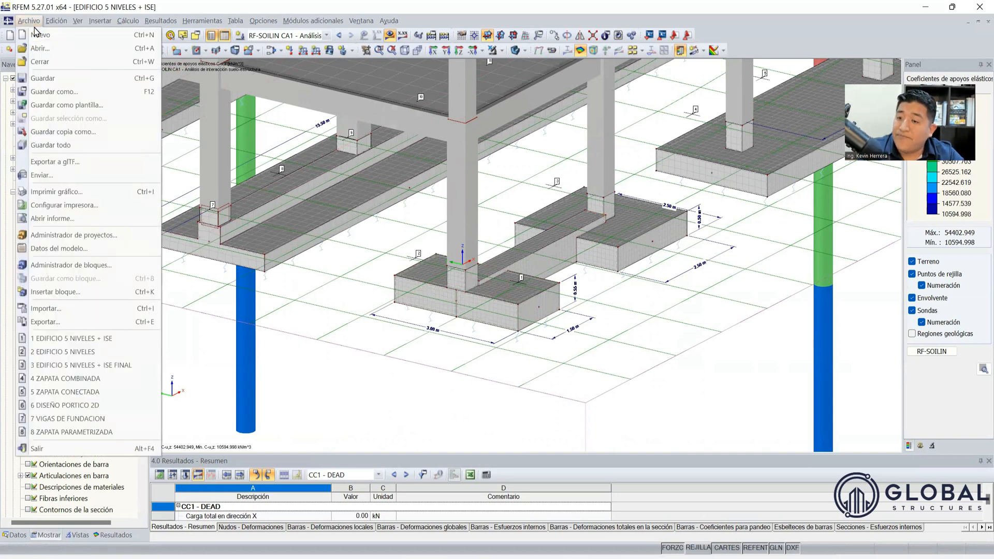
click(422, 389)
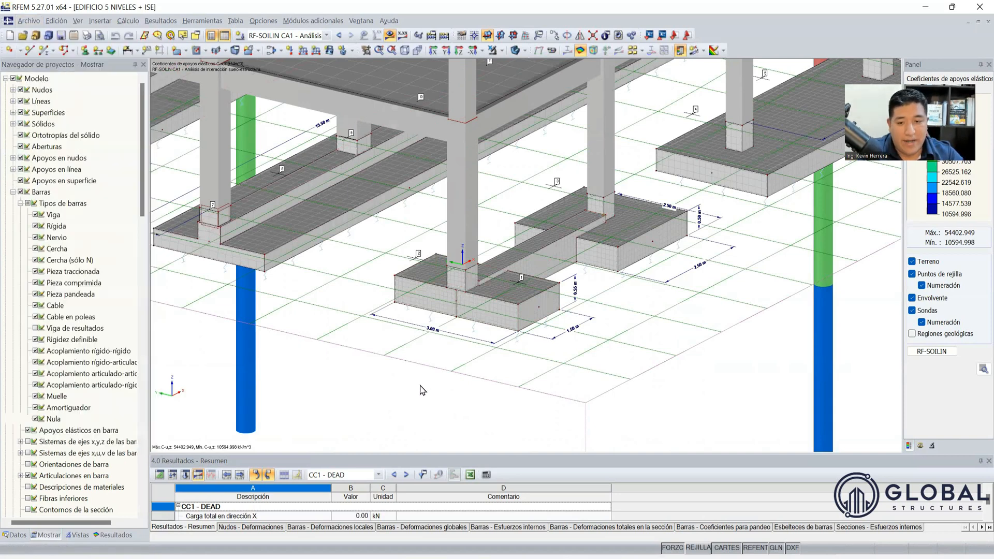
Step: Compare the connected corner footings with the neighbouring strip footings, ending on the beam that links the two footings
scroll(543, 332, down, 1)
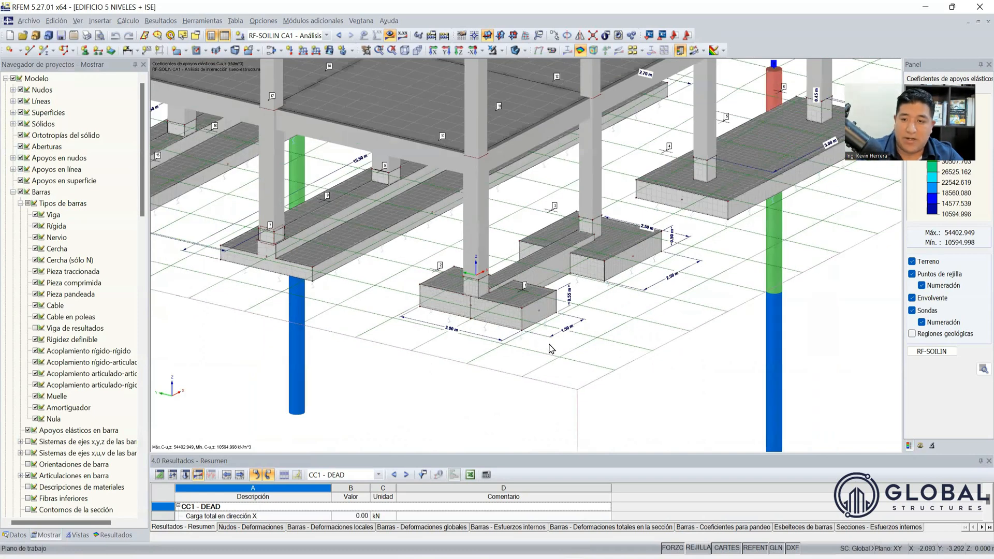
scroll(550, 349, down, 3)
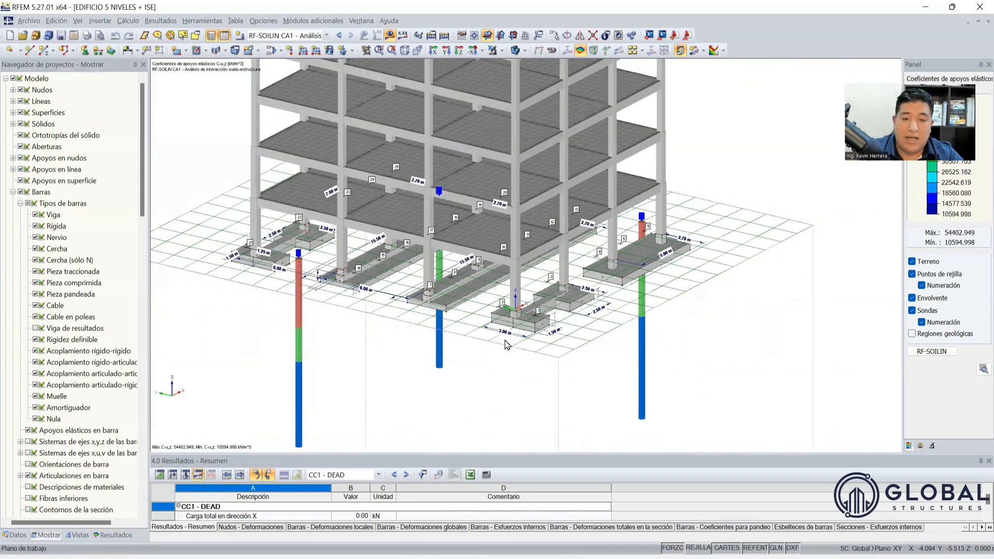
scroll(507, 345, up, 1)
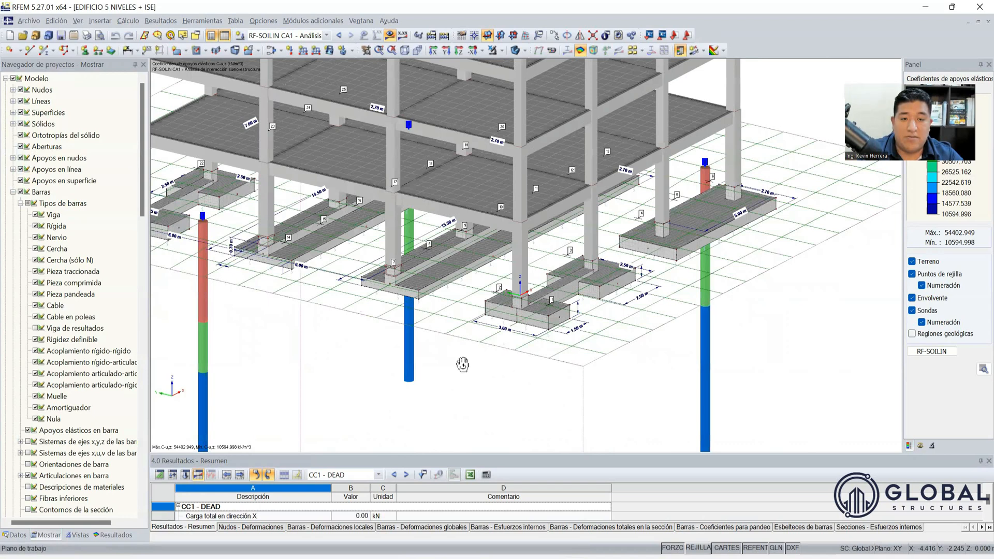
scroll(460, 365, up, 1)
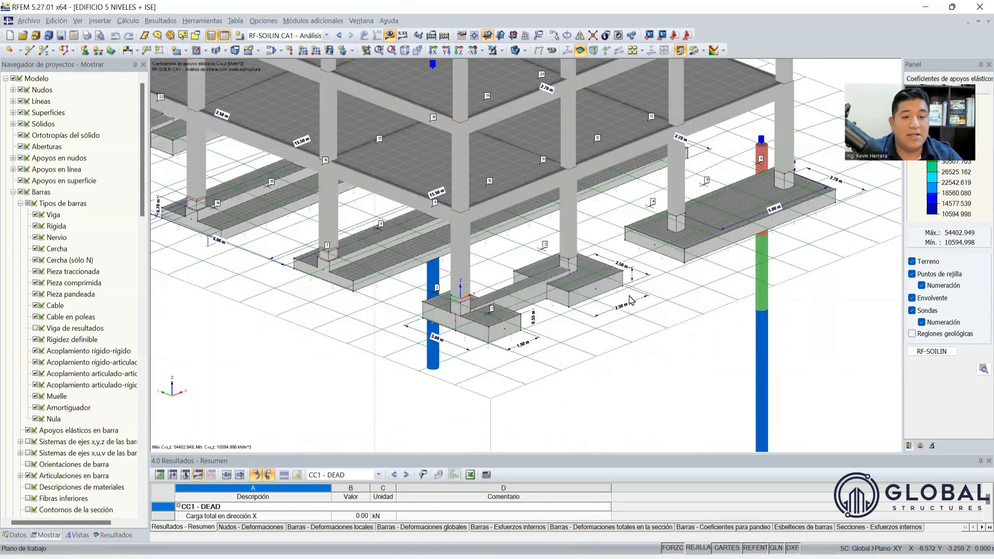
scroll(630, 300, up, 2)
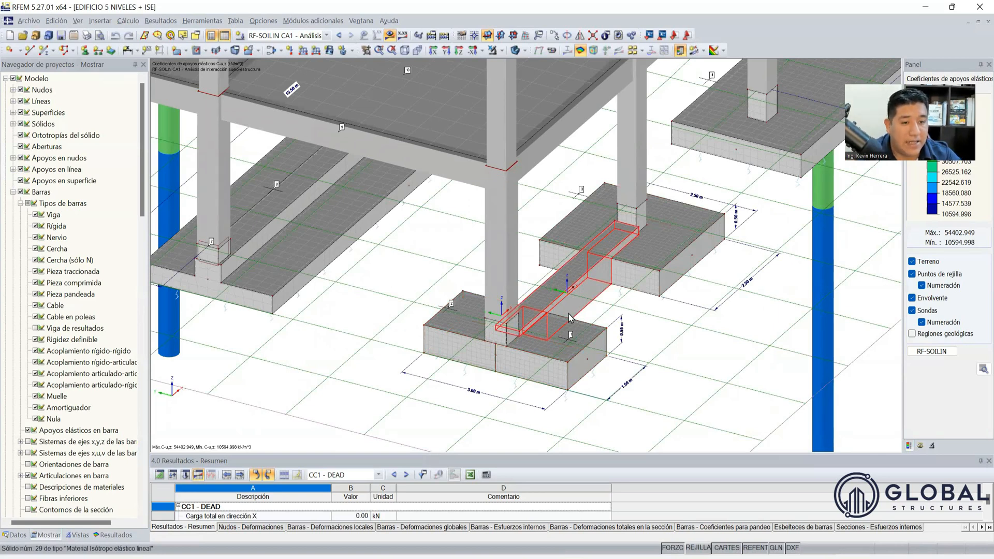
Step: Check the plan and thickness dimensions of the two connected footings at the corner
scroll(707, 220, up, 1)
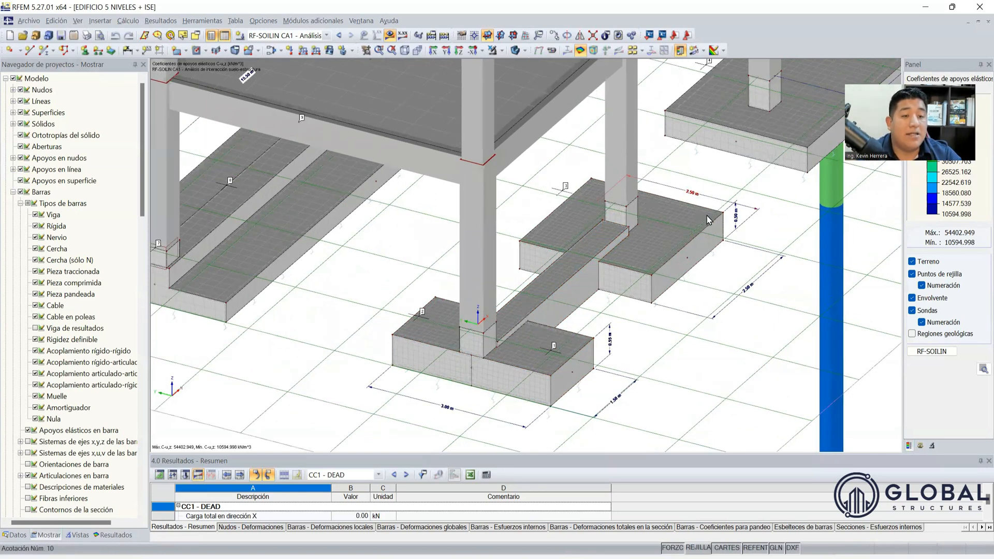
scroll(710, 214, up, 1)
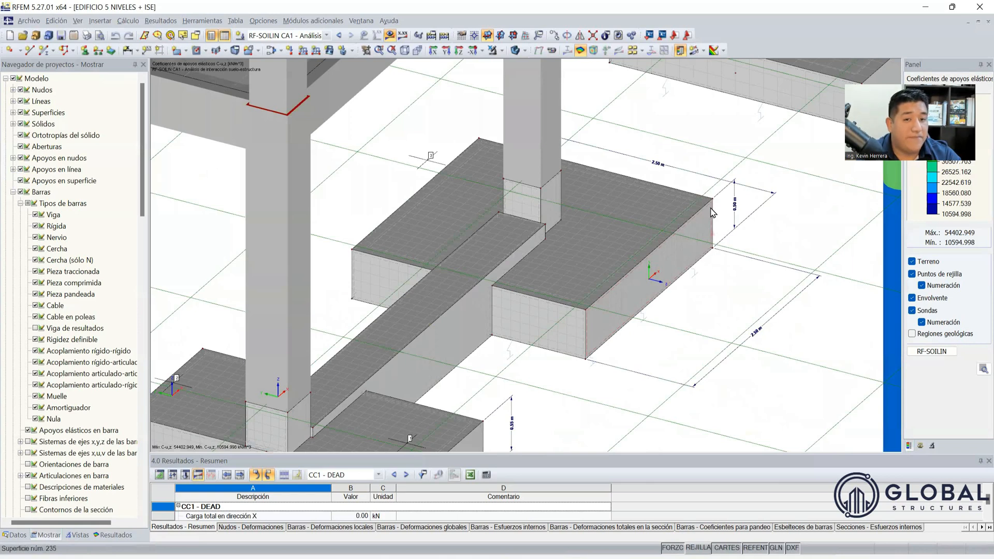
scroll(713, 219, down, 1)
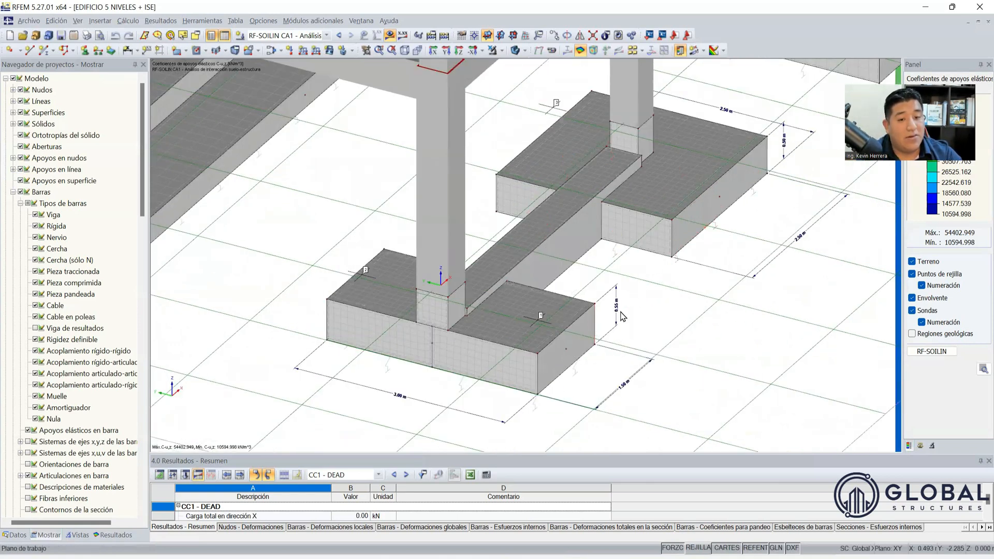
scroll(623, 303, up, 1)
scroll(617, 315, up, 1)
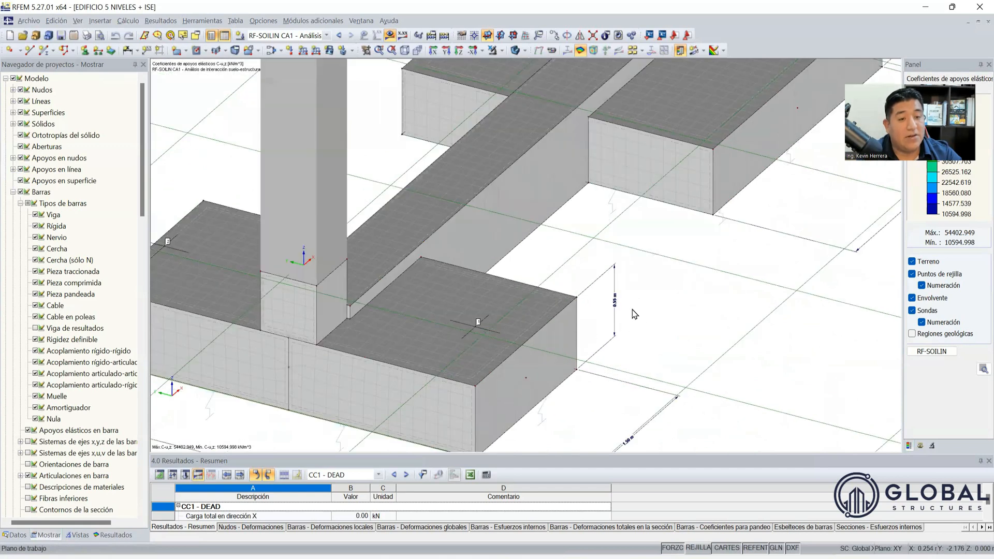
scroll(778, 156, down, 1)
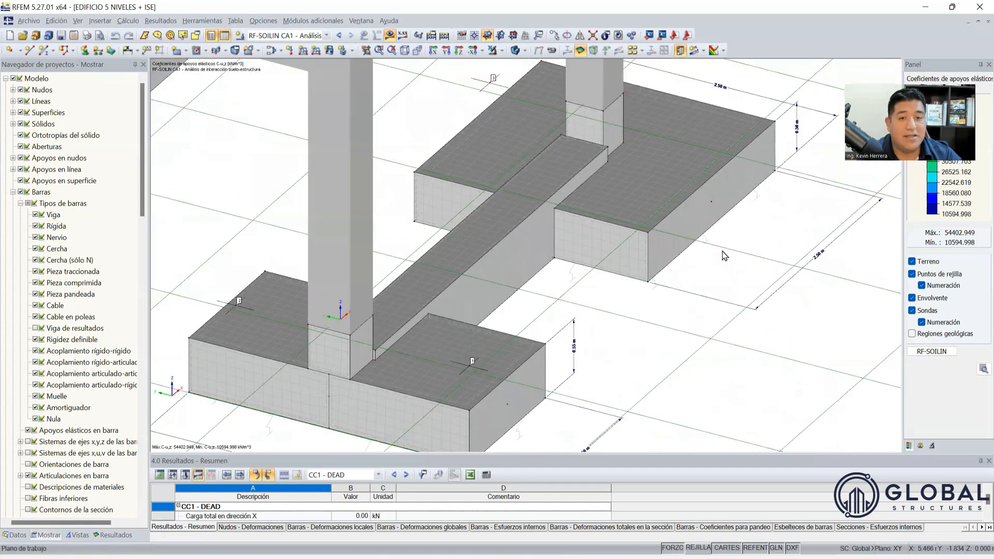
scroll(601, 330, down, 2)
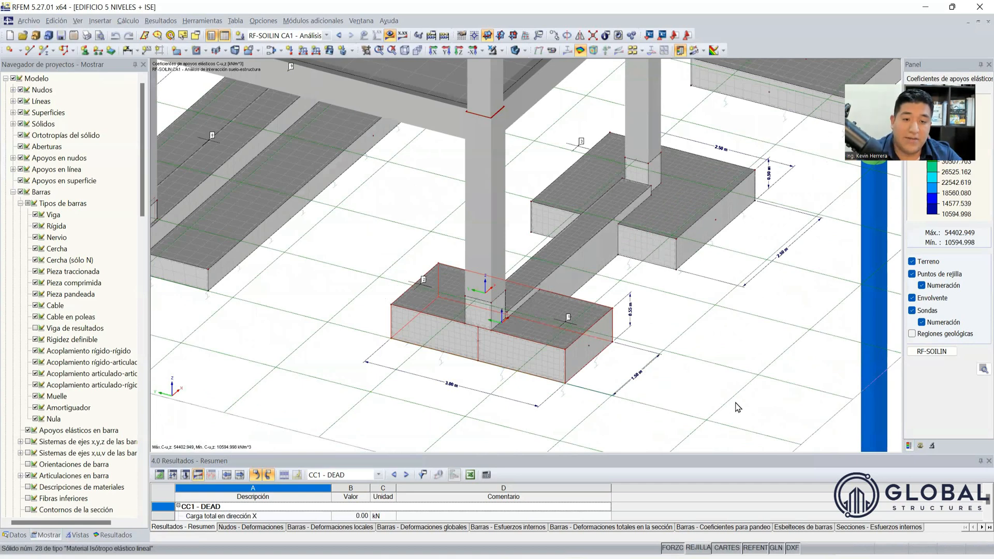
Step: Inspect where the connecting beam meets the footing and column pedestal farther from the model origin
ctrl+middle_drag(690, 391, 672, 380)
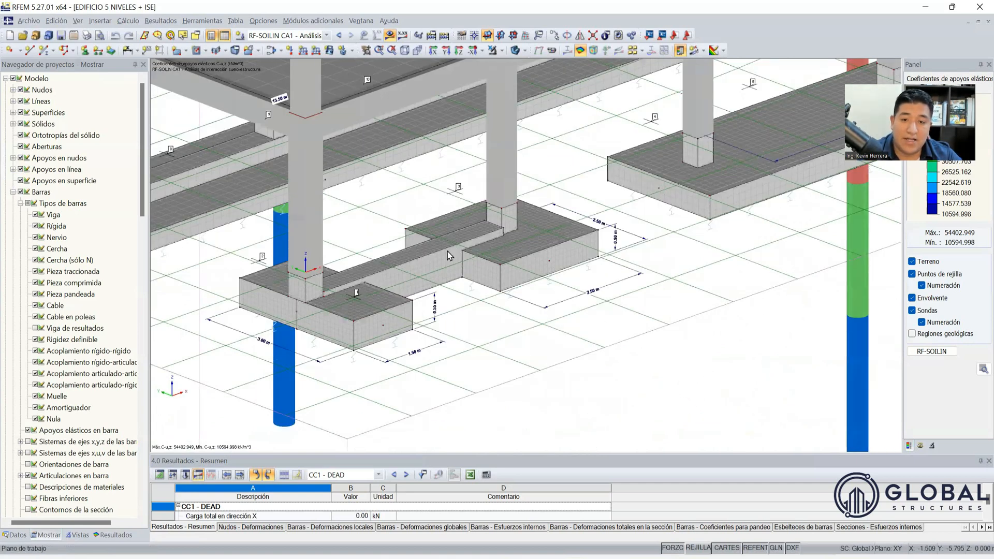
scroll(548, 201, up, 1)
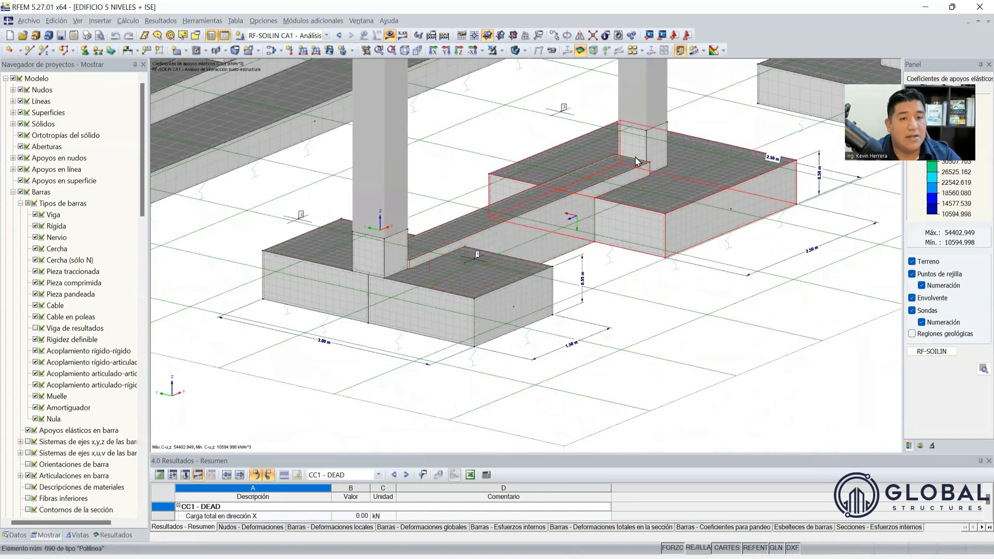
scroll(615, 167, up, 2)
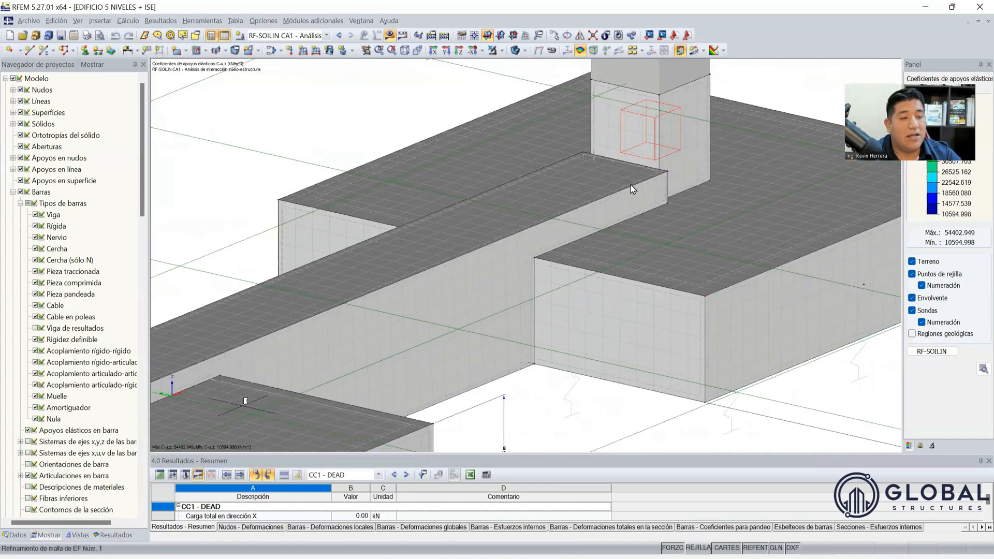
Step: Examine the combined footing supporting two columns beyond the connected corner footings, checking its plan dimensions and pedestals
scroll(630, 184, down, 1)
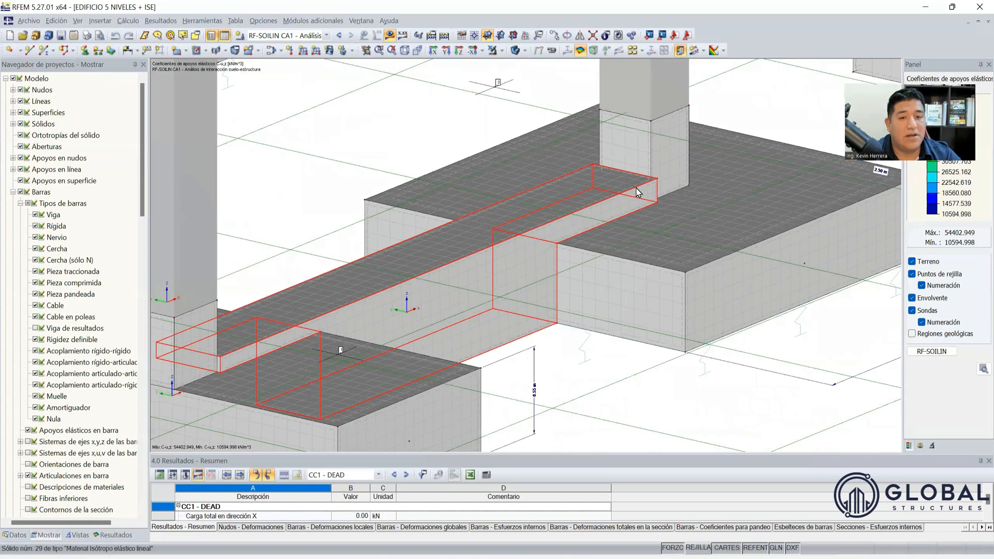
scroll(635, 193, down, 5)
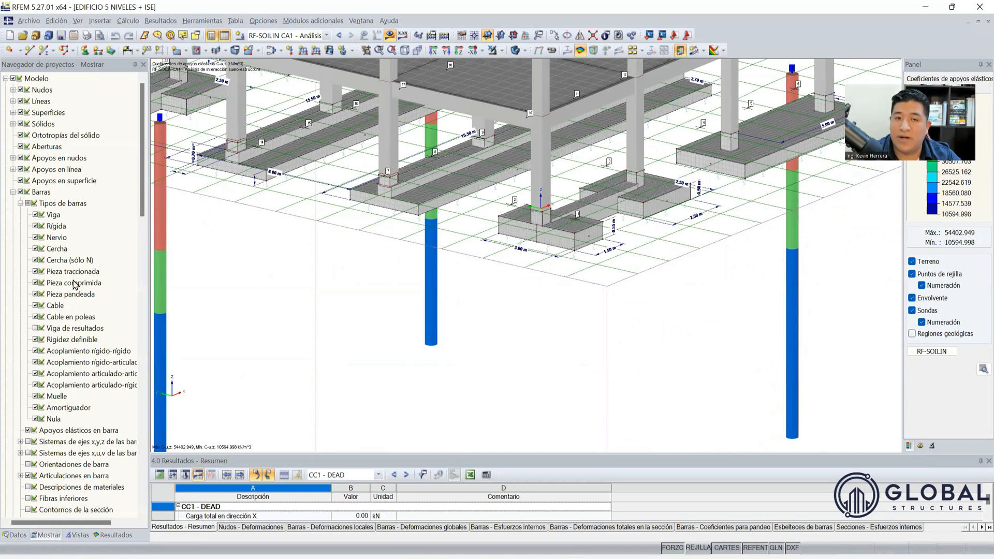
scroll(431, 308, down, 1)
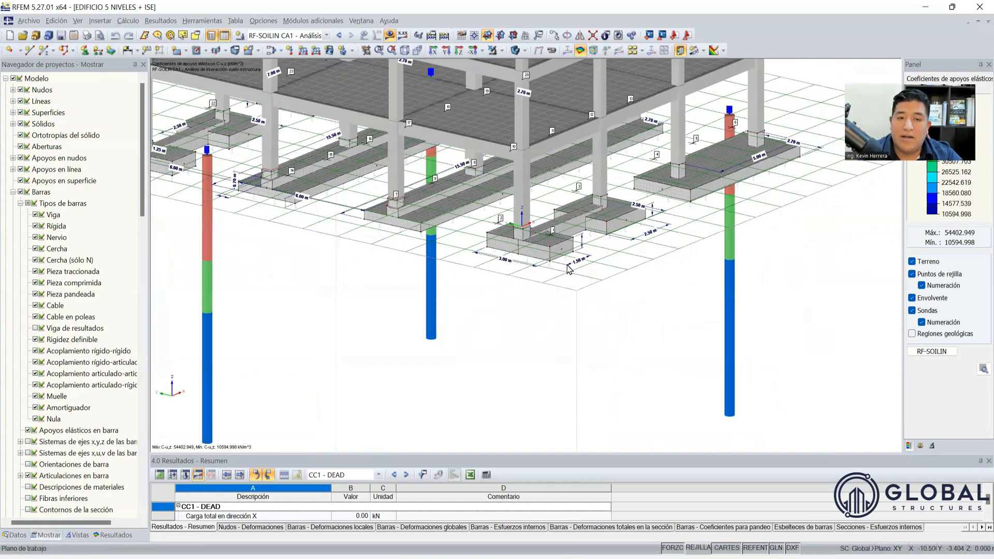
scroll(580, 254, down, 1)
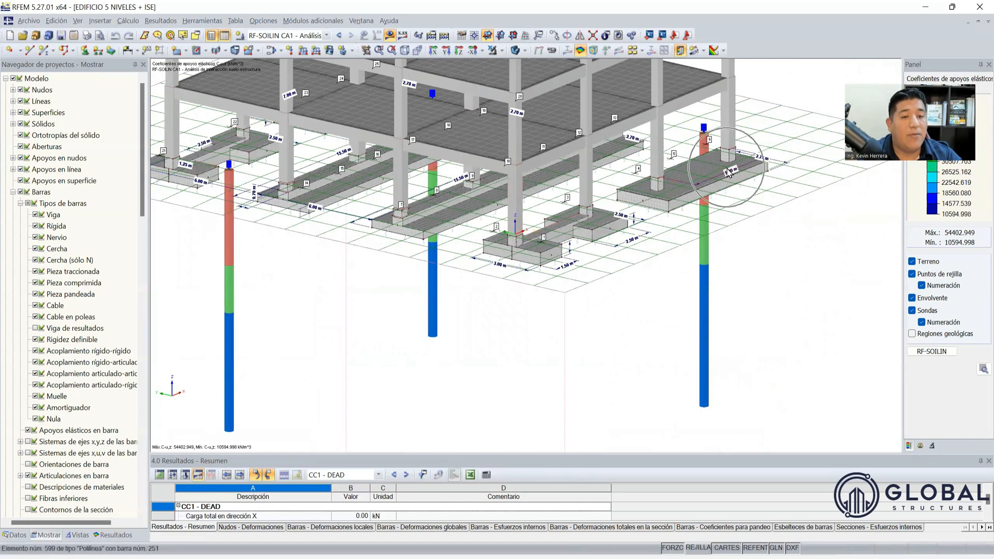
scroll(730, 171, up, 1)
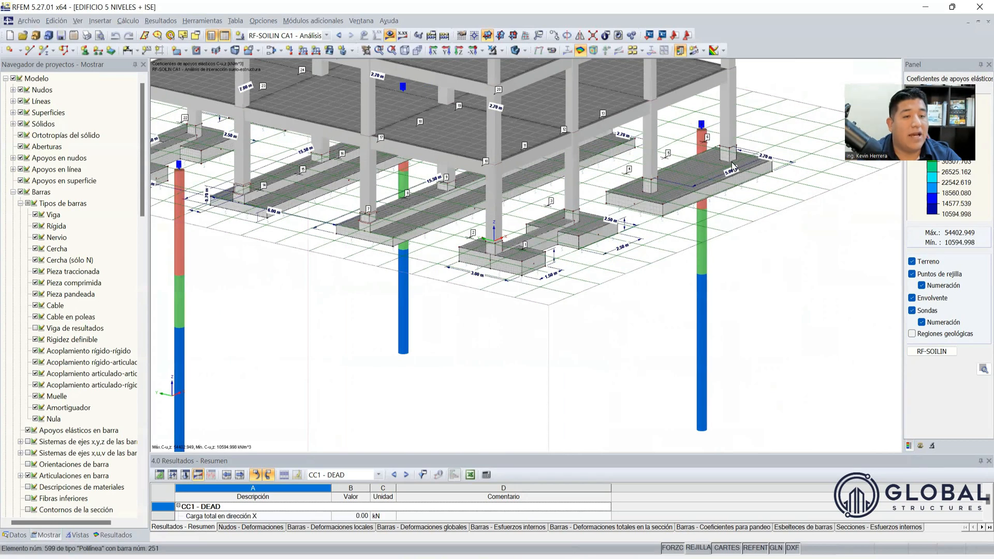
scroll(733, 166, up, 5)
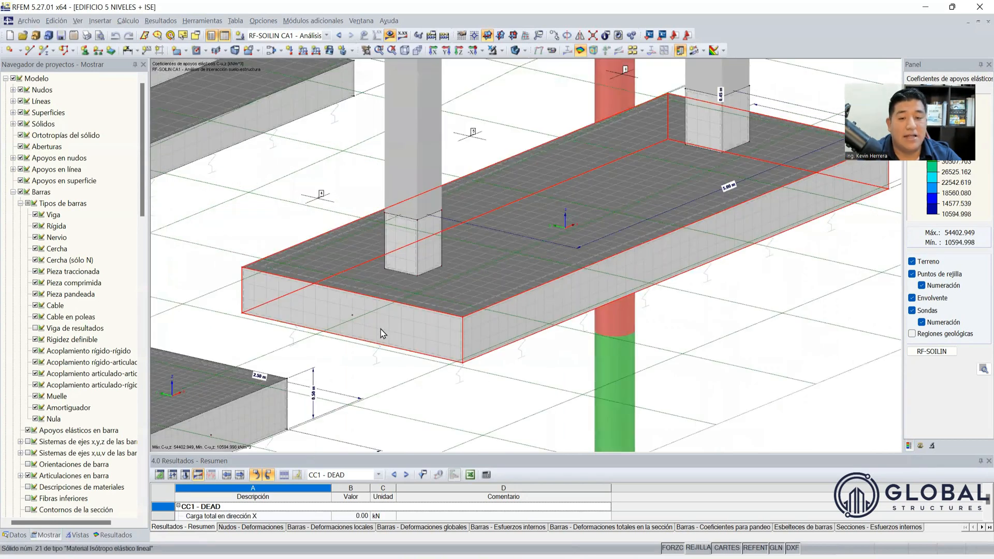
scroll(734, 245, down, 2)
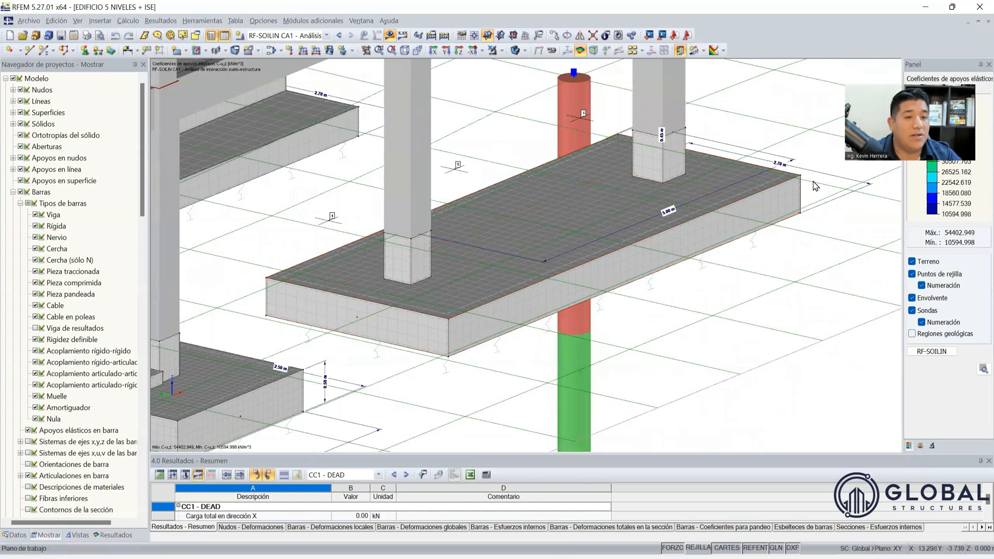
scroll(822, 266, down, 1)
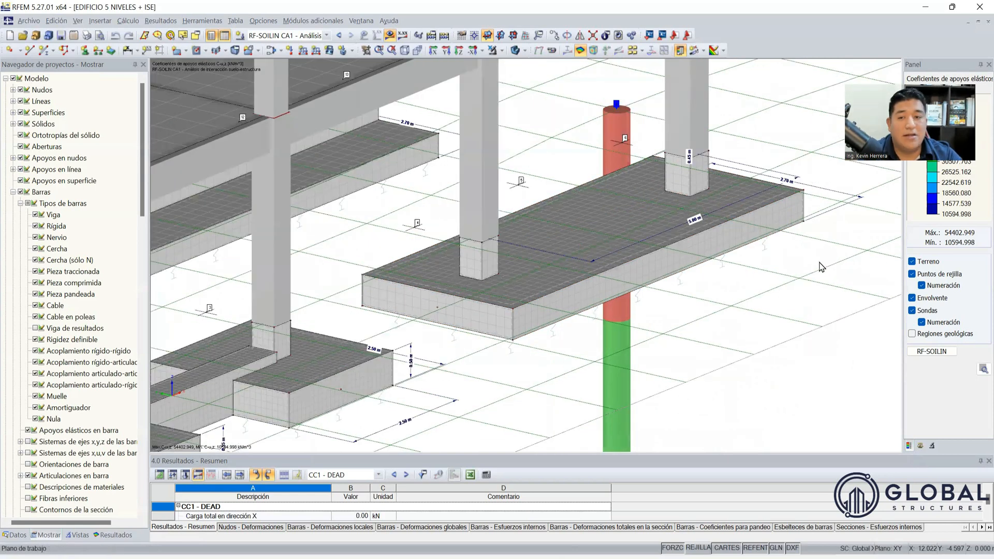
scroll(312, 288, down, 2)
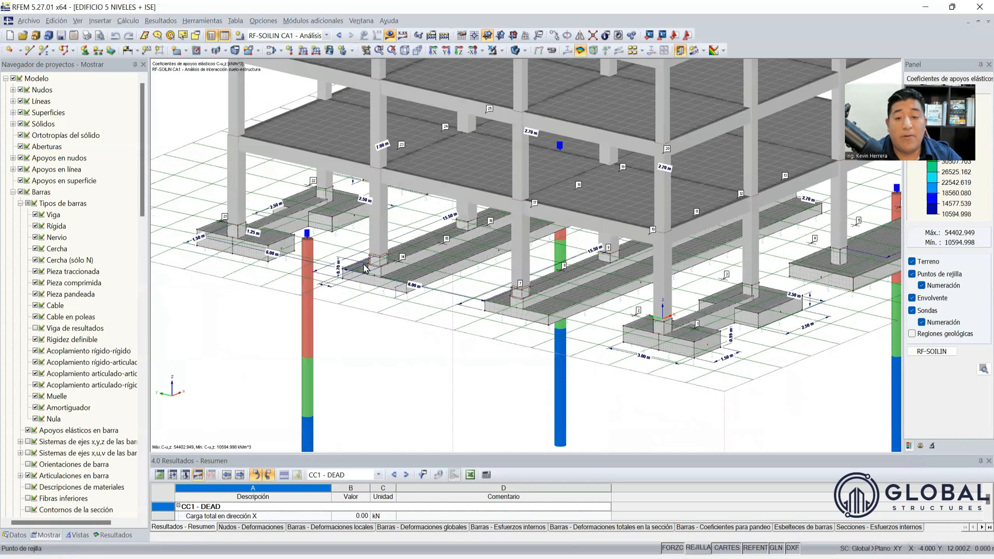
Step: Inspect the near end of the ribbed strip footing, checking its slab, rib and dimensions against the neighbouring footings
scroll(393, 242, up, 4)
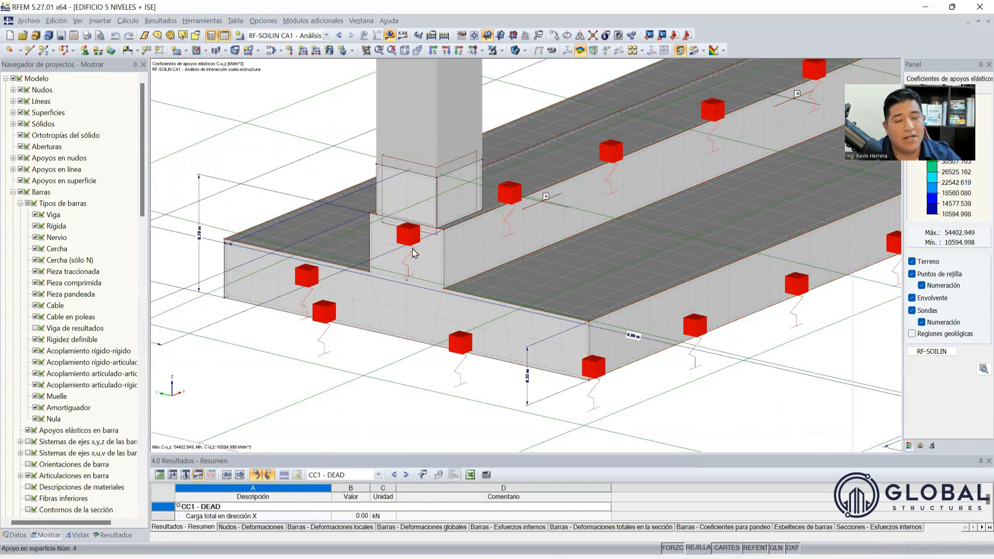
scroll(409, 255, down, 1)
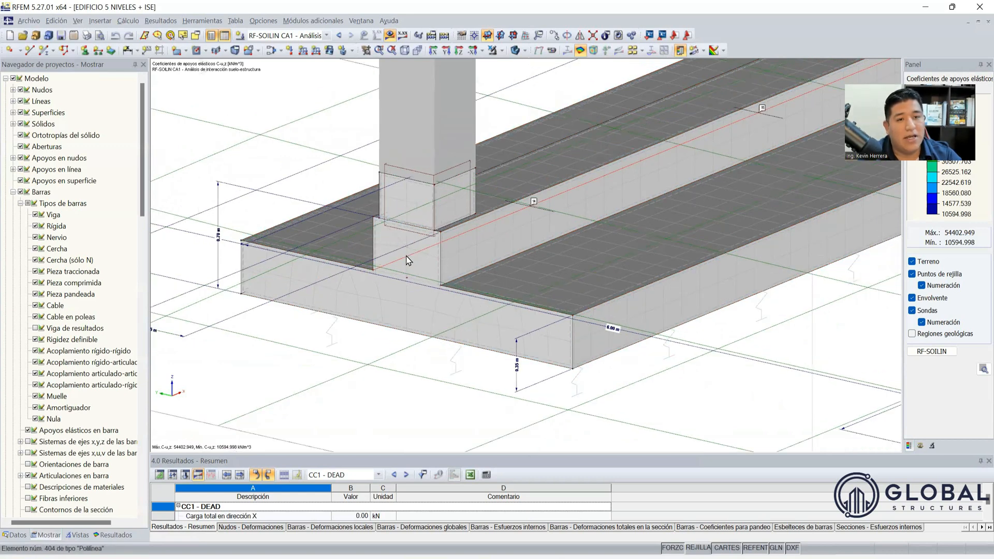
scroll(621, 194, down, 2)
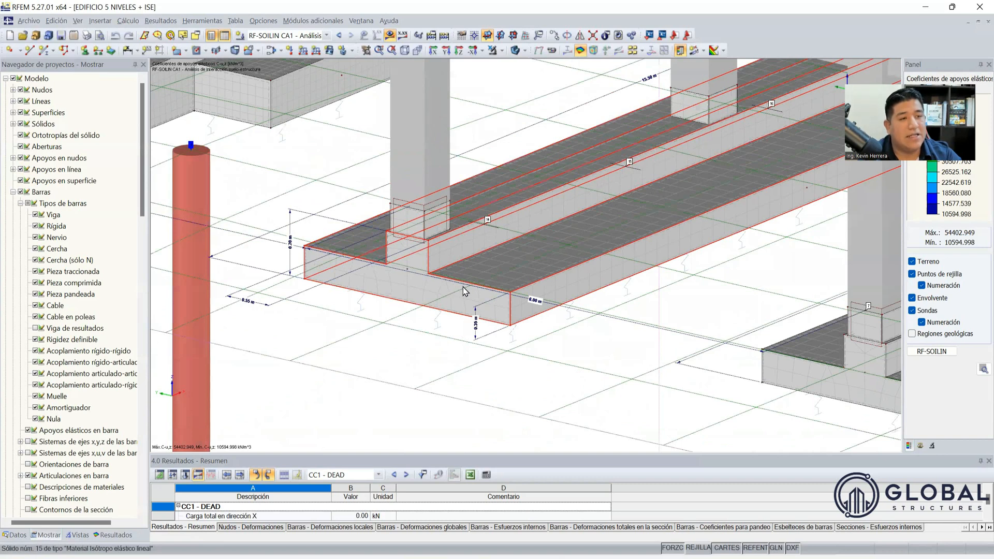
scroll(428, 299, down, 1)
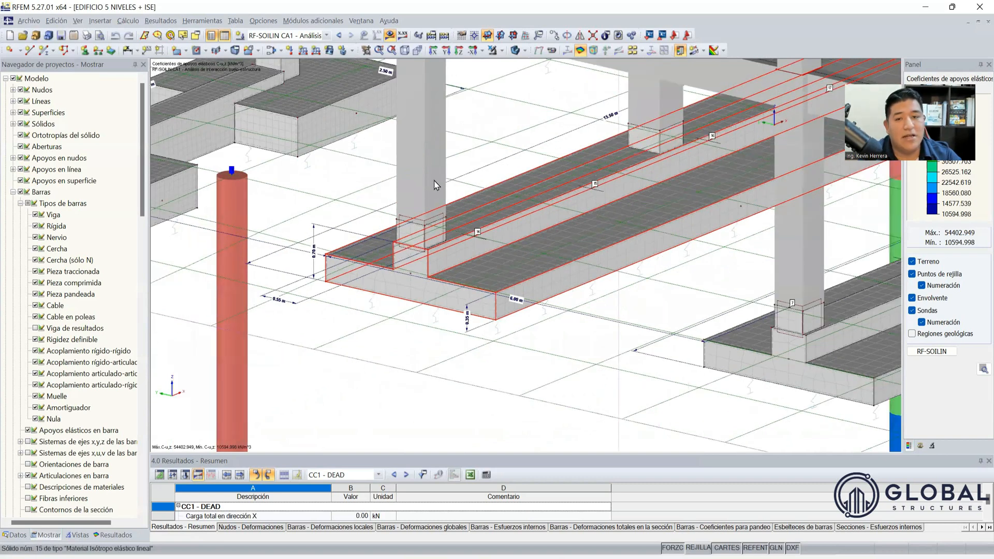
scroll(530, 284, down, 1)
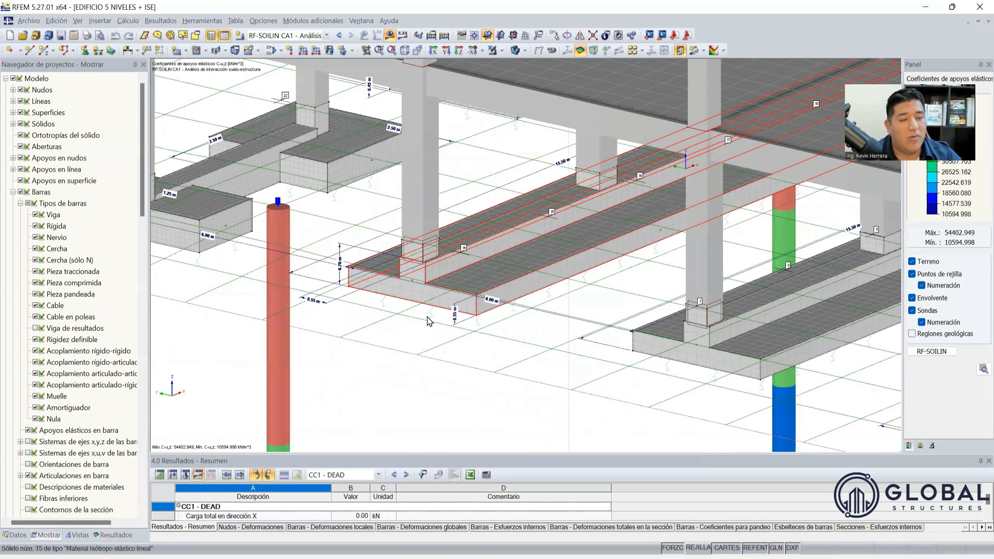
scroll(468, 297, down, 1)
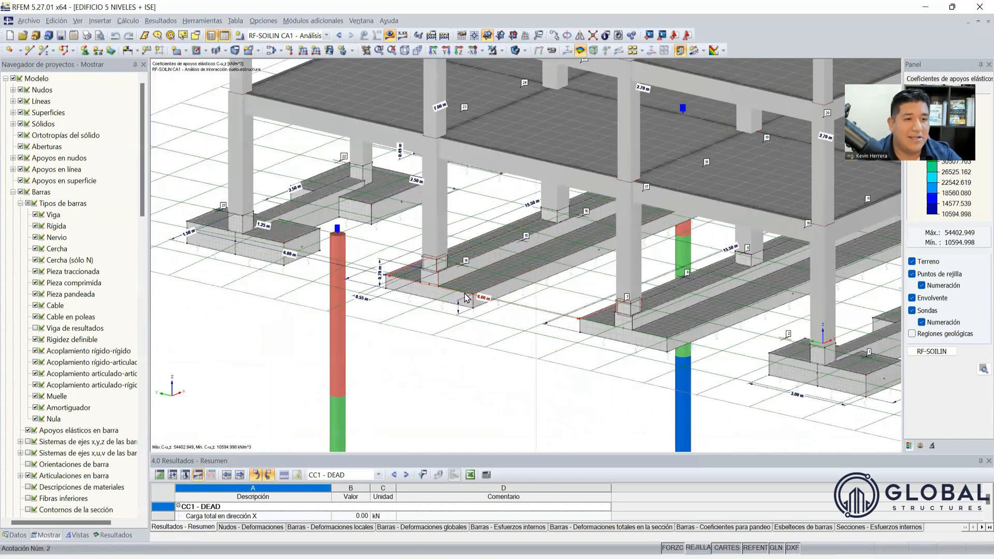
scroll(464, 297, down, 1)
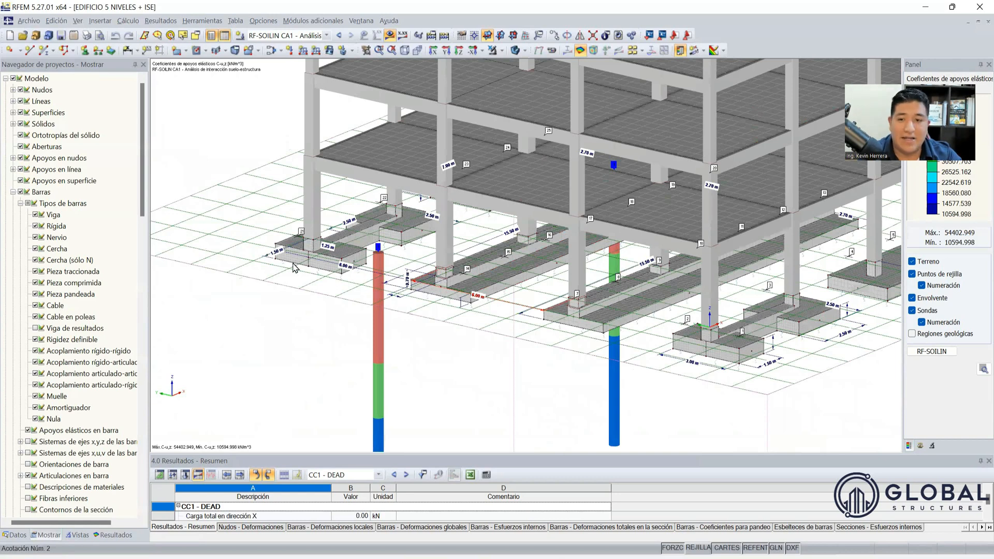
scroll(273, 320, down, 1)
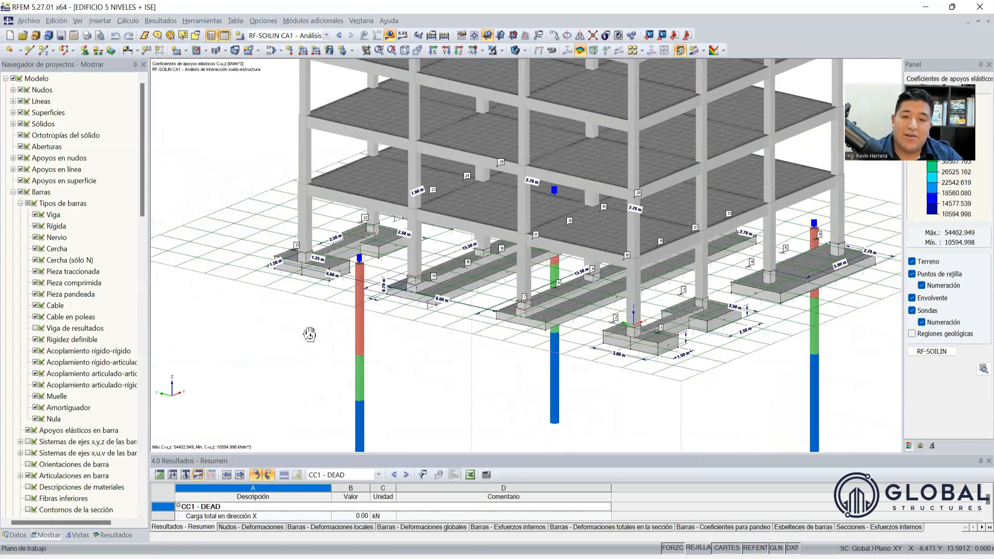
Step: Review the overall layout of footings and soil probes beneath the building from a slightly rotated viewpoint
ctrl+middle_drag(489, 336, 287, 337)
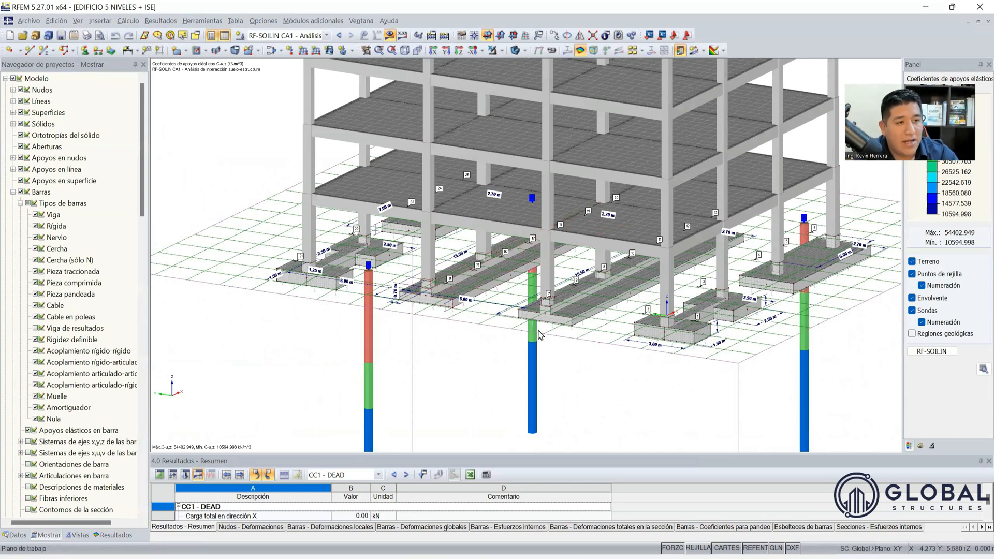
scroll(582, 331, down, 1)
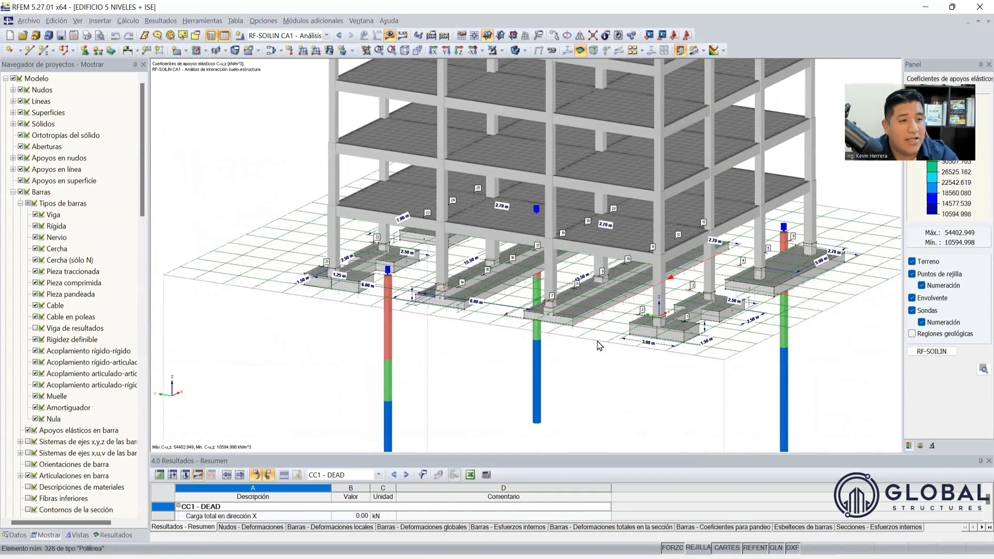
scroll(599, 346, up, 2)
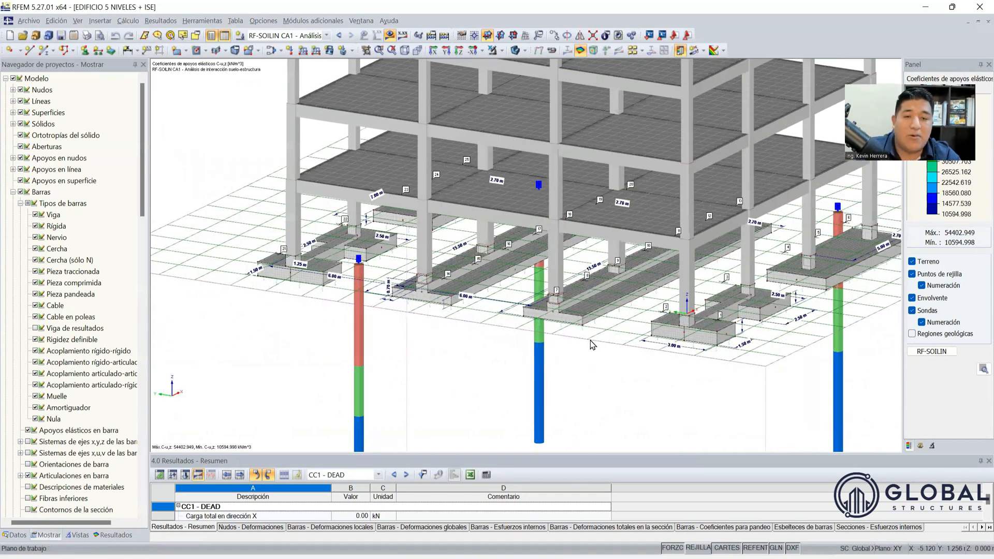
scroll(528, 342, down, 2)
scroll(590, 357, down, 3)
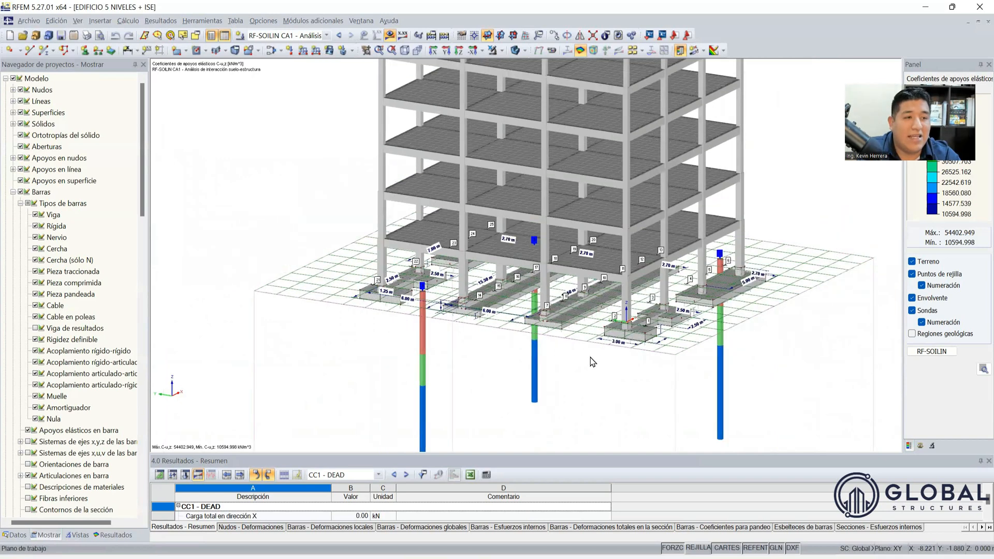
scroll(533, 321, up, 3)
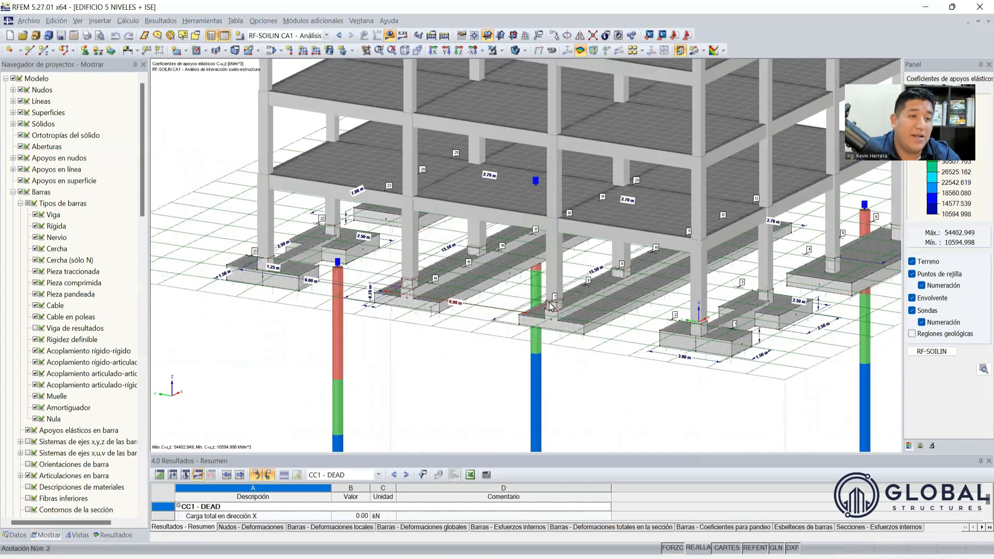
Step: Display the model as a wireframe to examine the column pedestal at the near end of the ribbed strip footing
scroll(551, 309, up, 1)
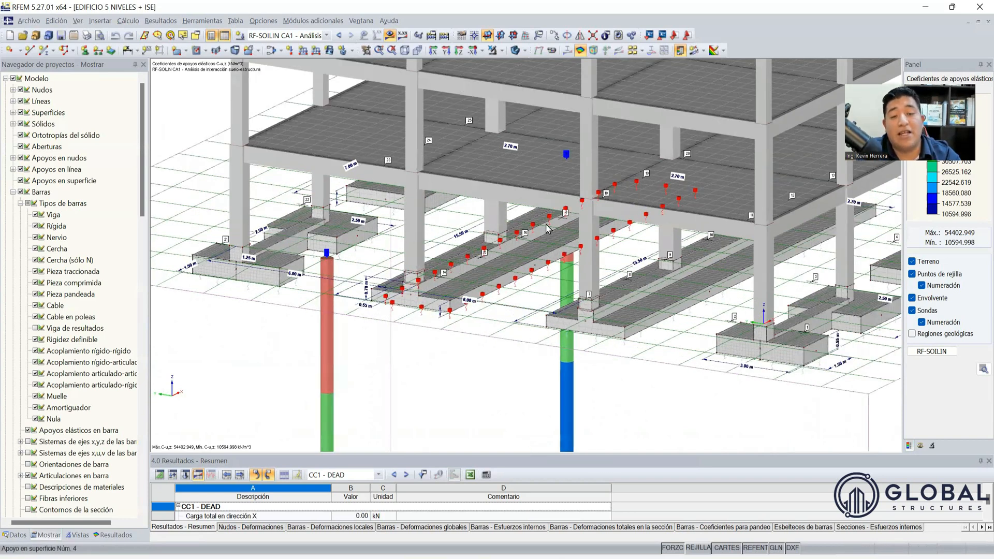
scroll(548, 227, up, 1)
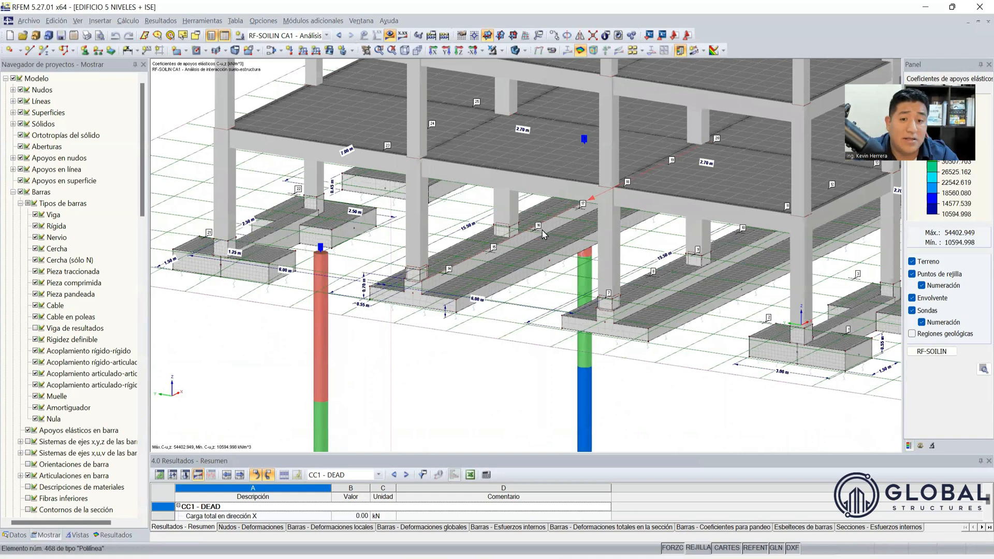
scroll(414, 282, up, 2)
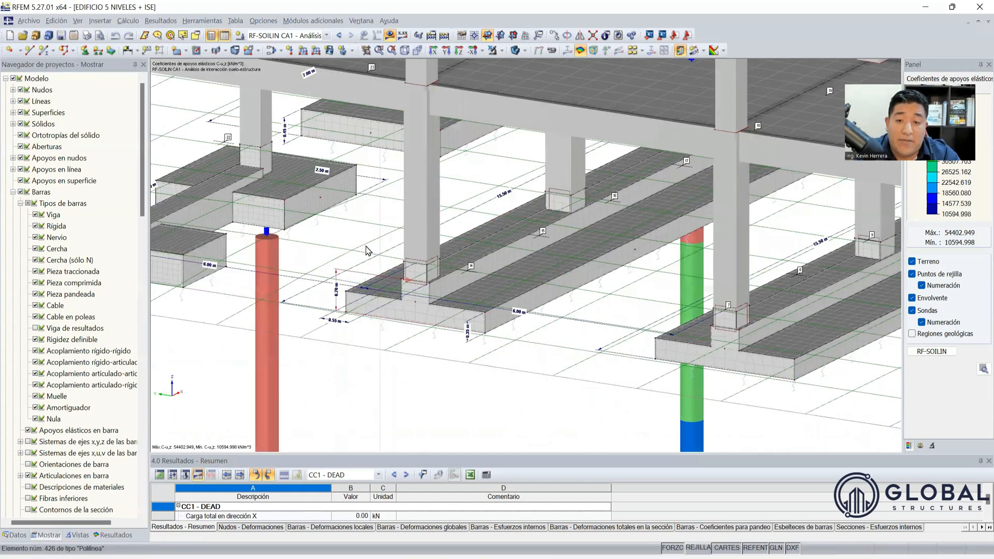
scroll(455, 173, up, 4)
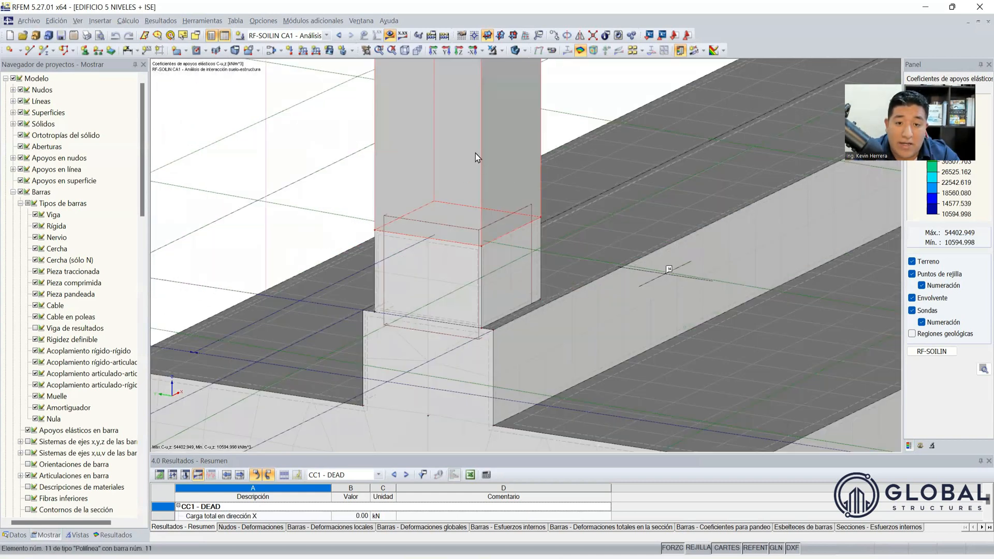
click(493, 52)
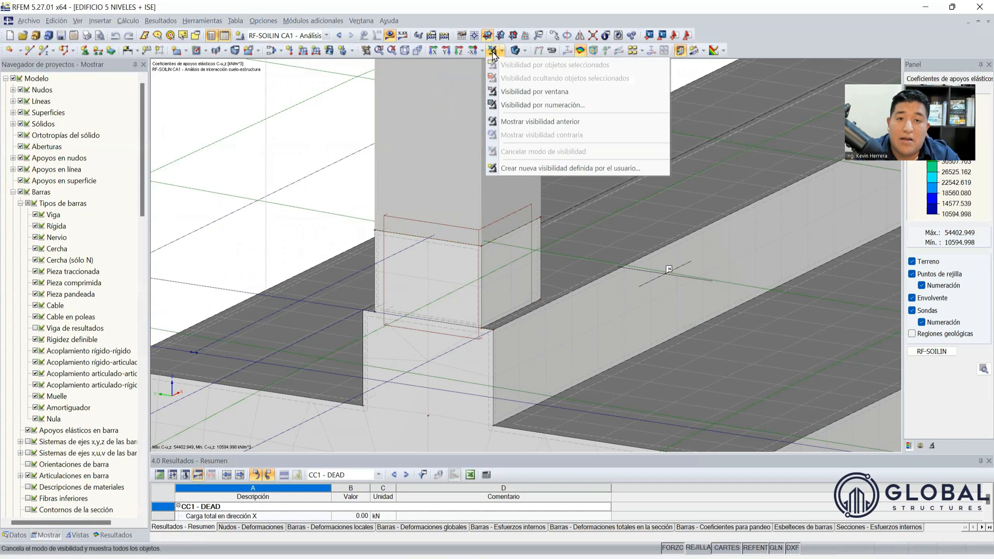
click(493, 51)
click(516, 51)
click(517, 51)
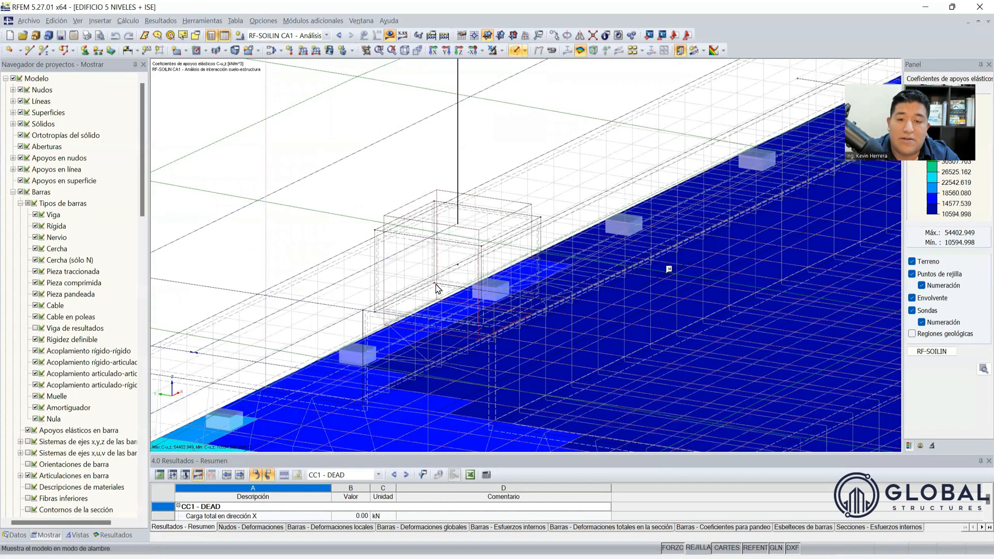
scroll(465, 142, down, 2)
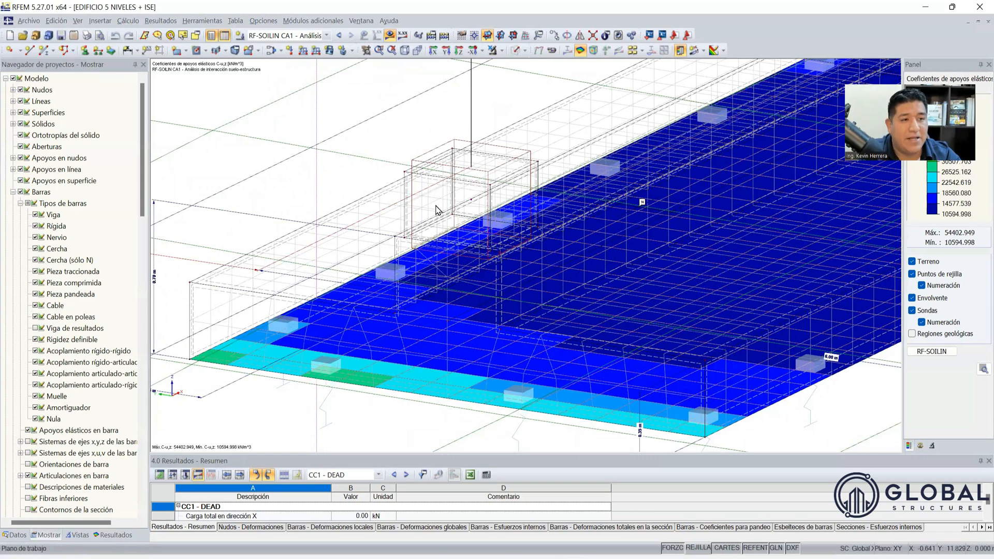
Step: Return the model to solid display and inspect the pedestal between the column and the strip footing's rib
click(514, 54)
scroll(436, 211, down, 2)
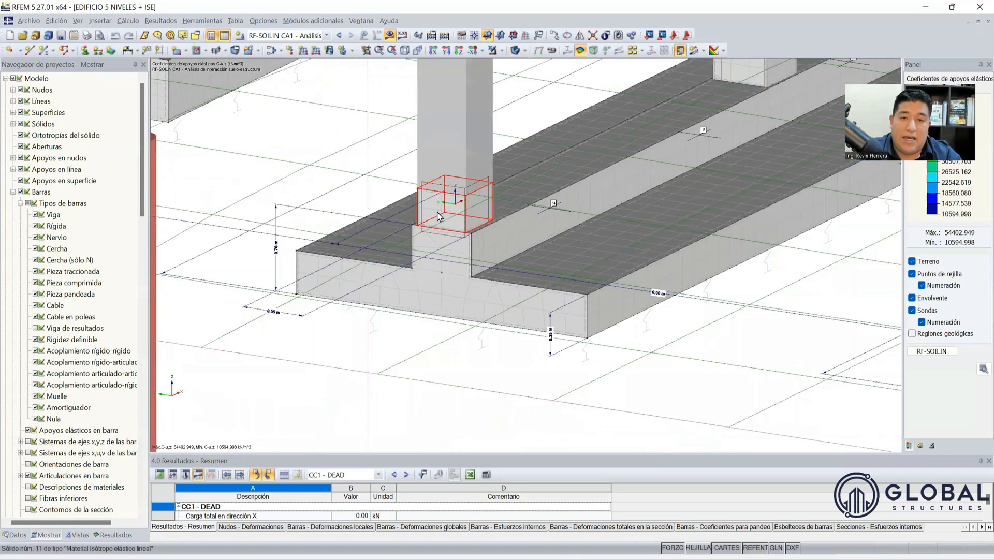
scroll(445, 207, up, 1)
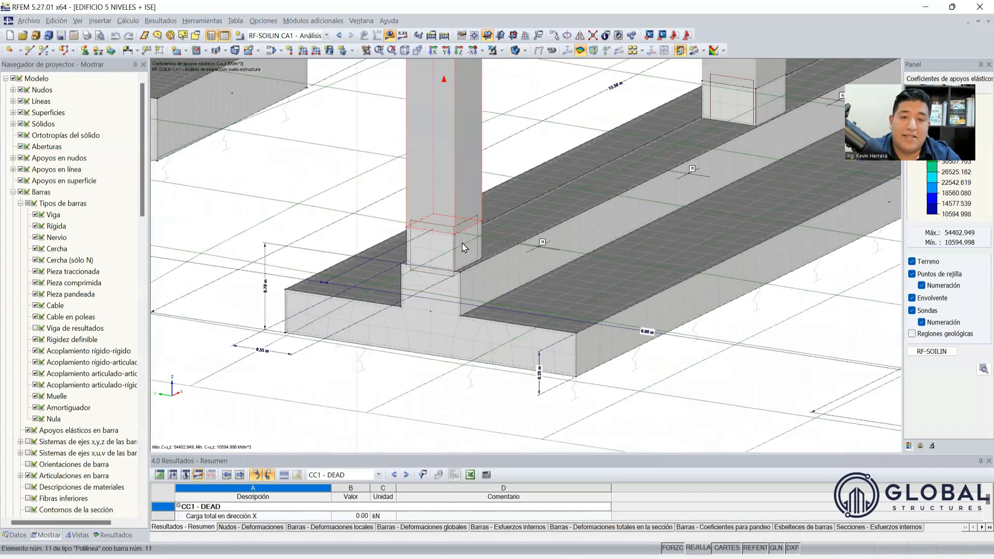
scroll(466, 209, up, 1)
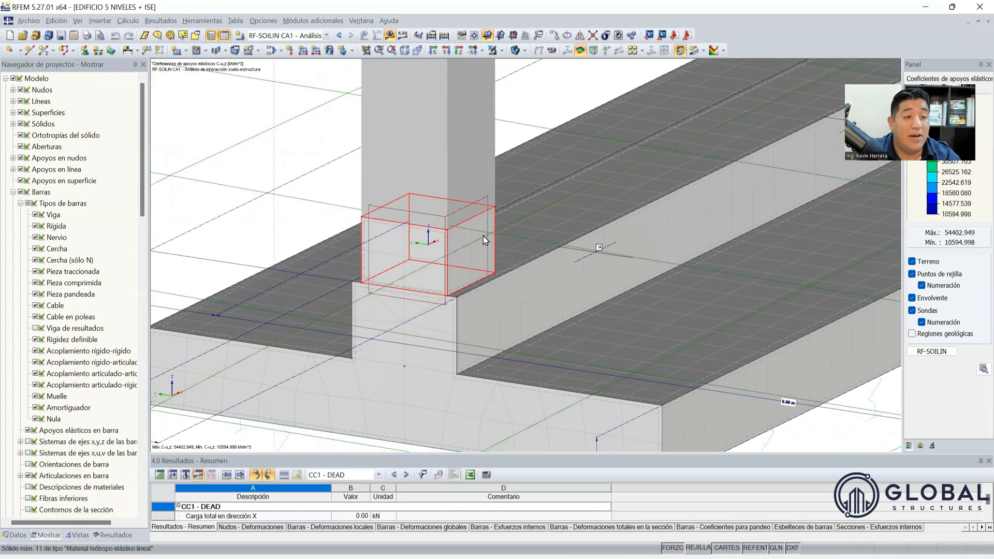
Step: Show the model in transparent solid and wireframe display to inspect the column's base node at the pedestal
click(514, 52)
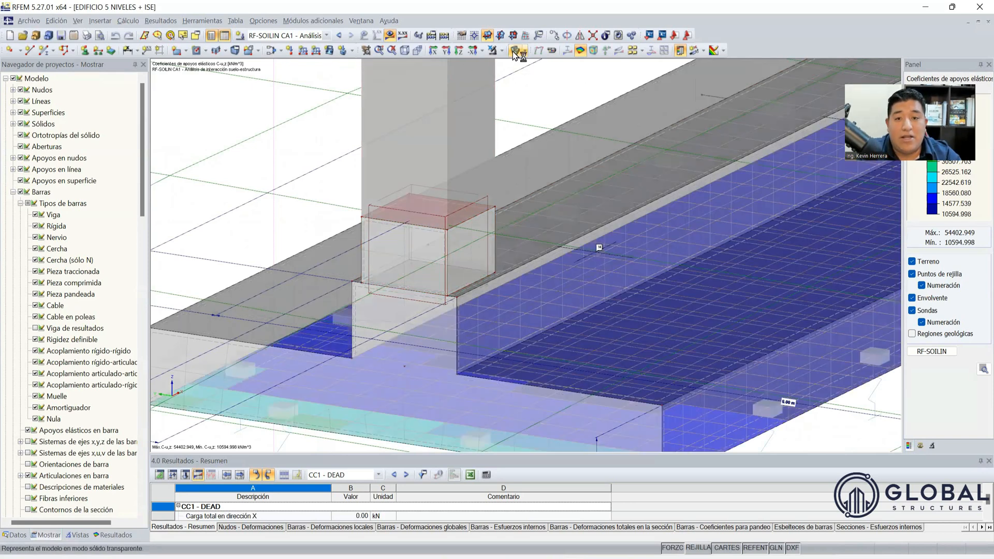
click(514, 54)
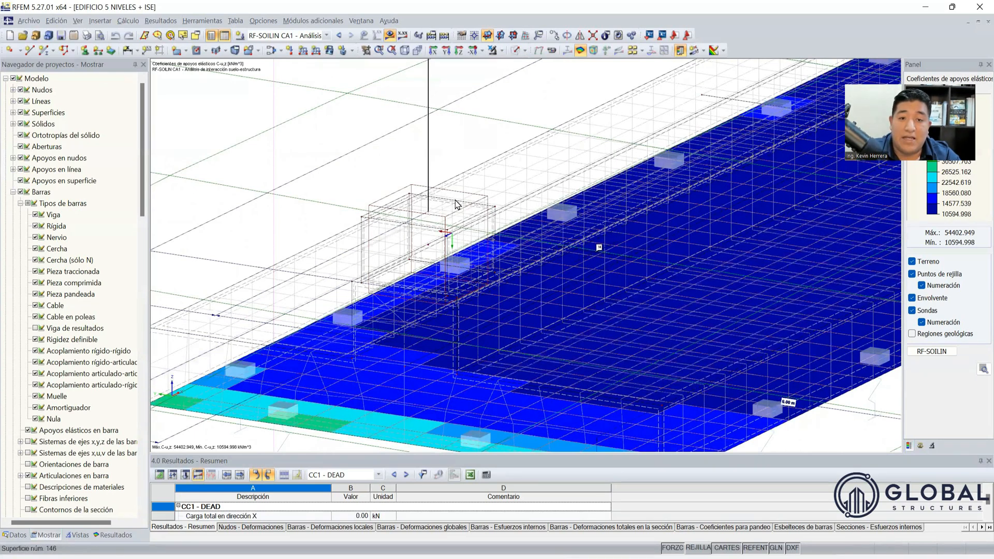
scroll(462, 211, up, 2)
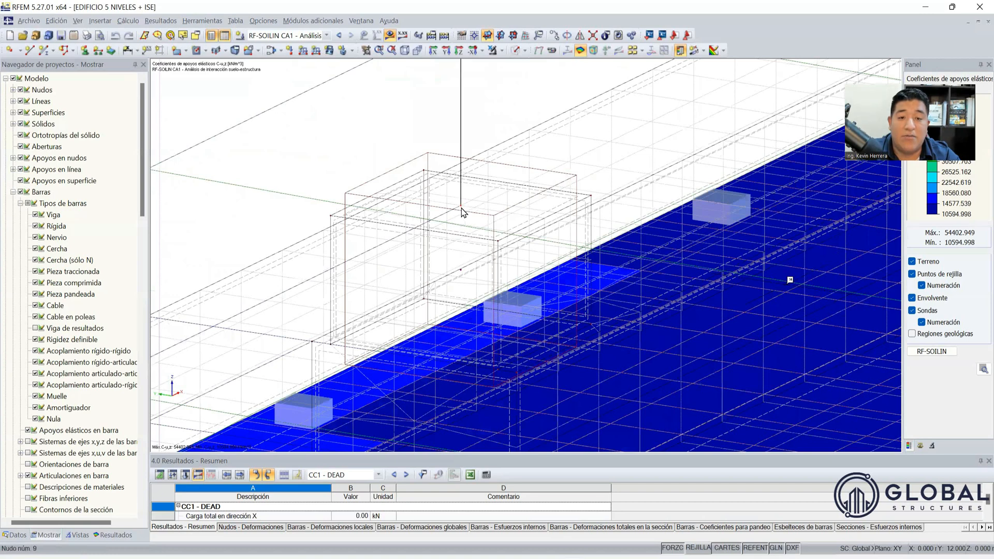
Step: Switch the model between solid, transparent and wireframe display to examine the column's connection to the pedestal on the ribbed strip footing
click(515, 52)
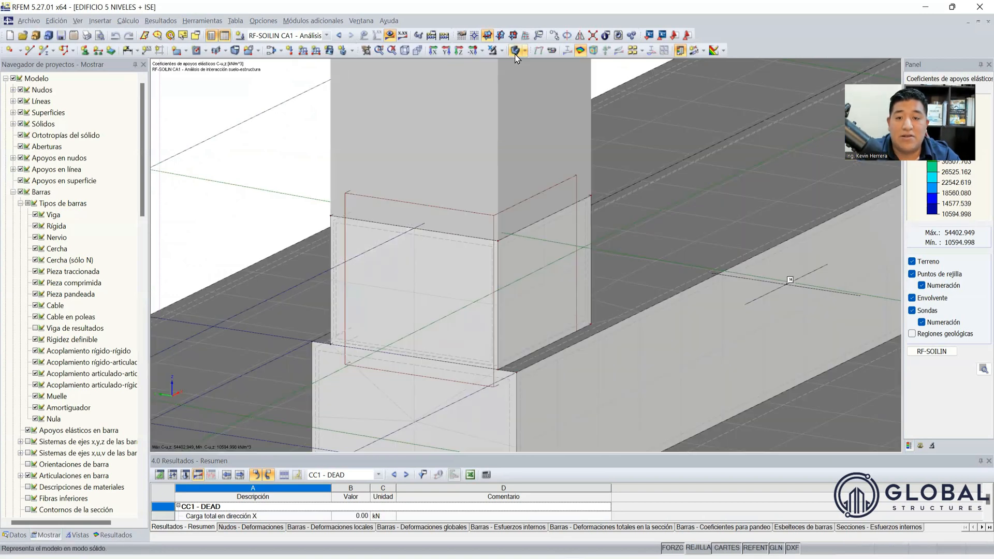
scroll(437, 212, down, 1)
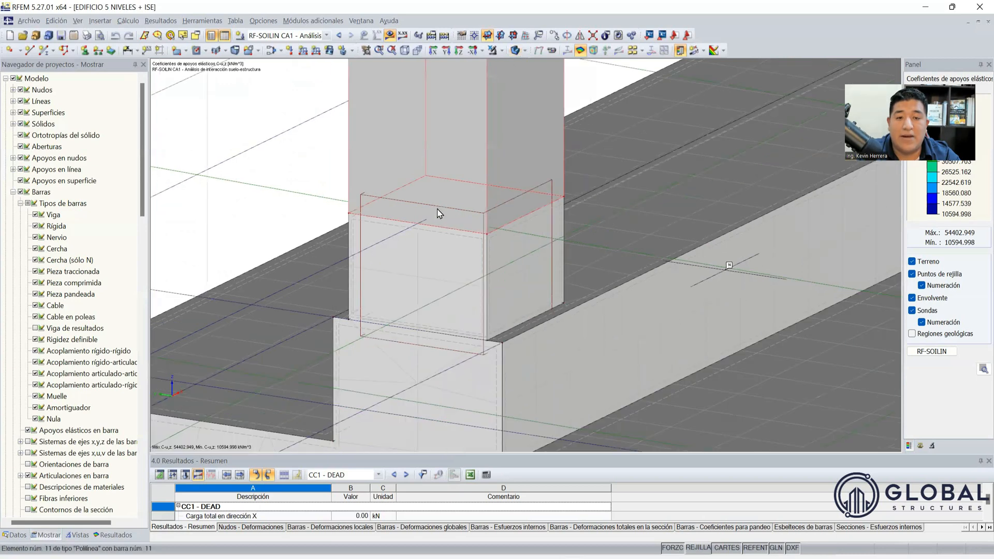
scroll(438, 213, down, 6)
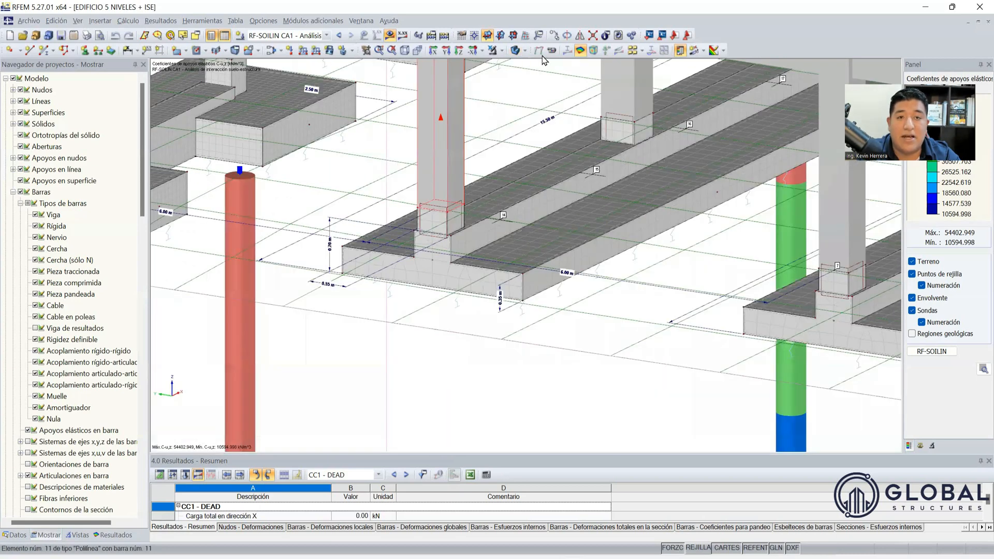
click(515, 50)
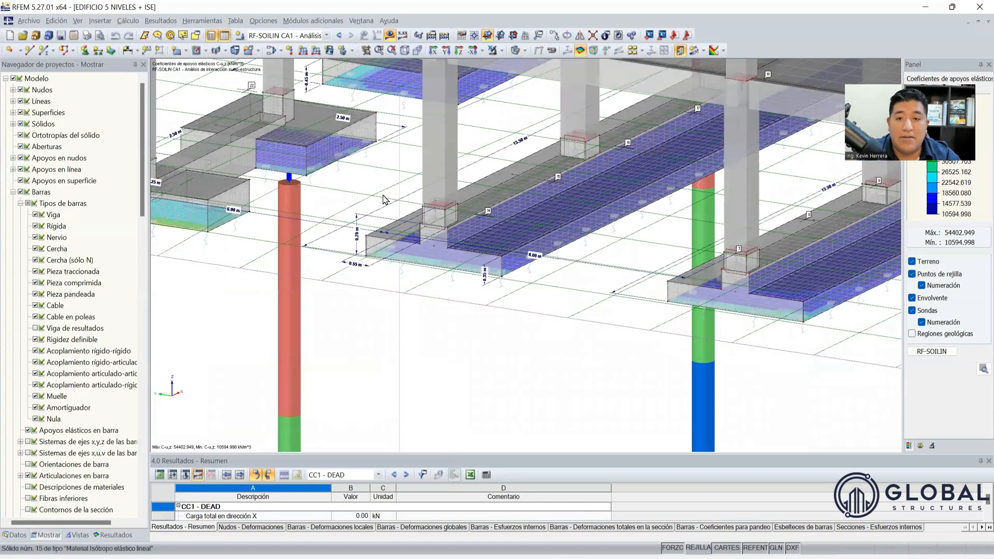
scroll(384, 199, up, 6)
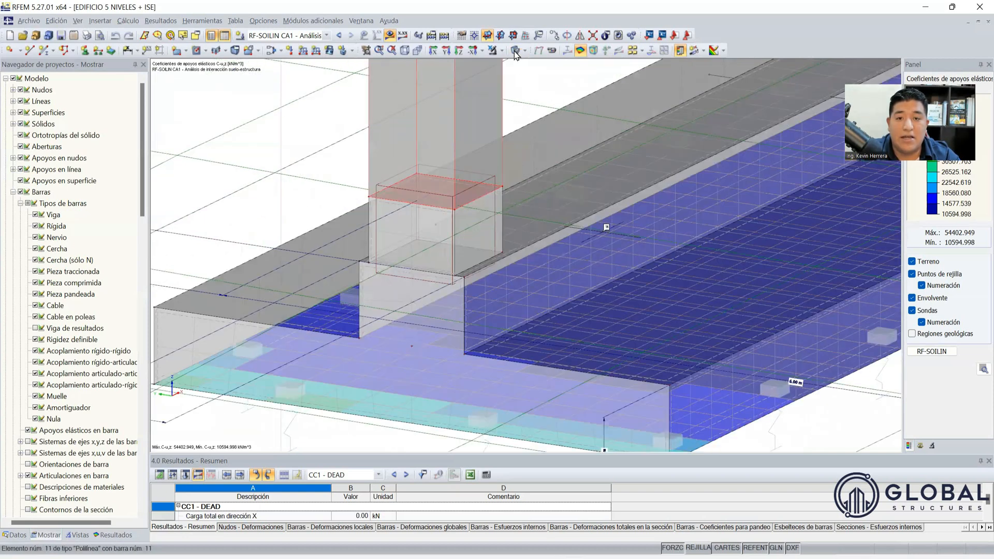
click(515, 51)
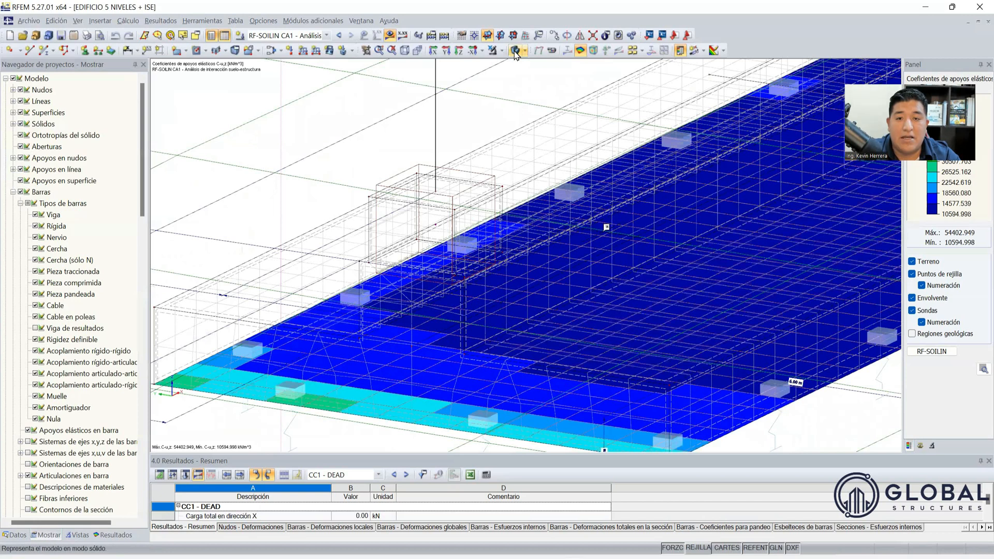
scroll(377, 194, up, 3)
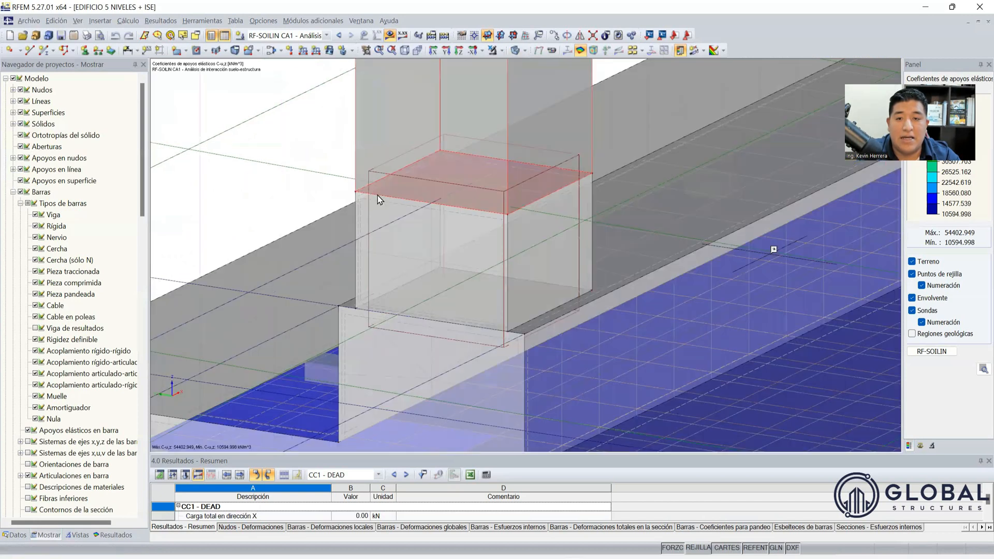
Step: Compare the column pedestals on the ribbed strip footings with those on the connected footing and its tie beam
scroll(383, 201, down, 5)
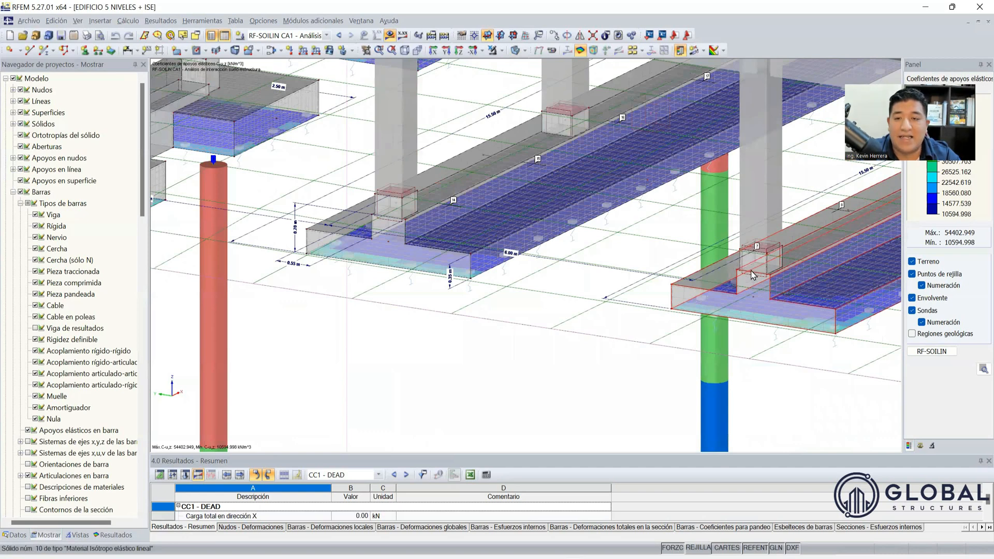
scroll(753, 265, down, 5)
scroll(639, 265, up, 5)
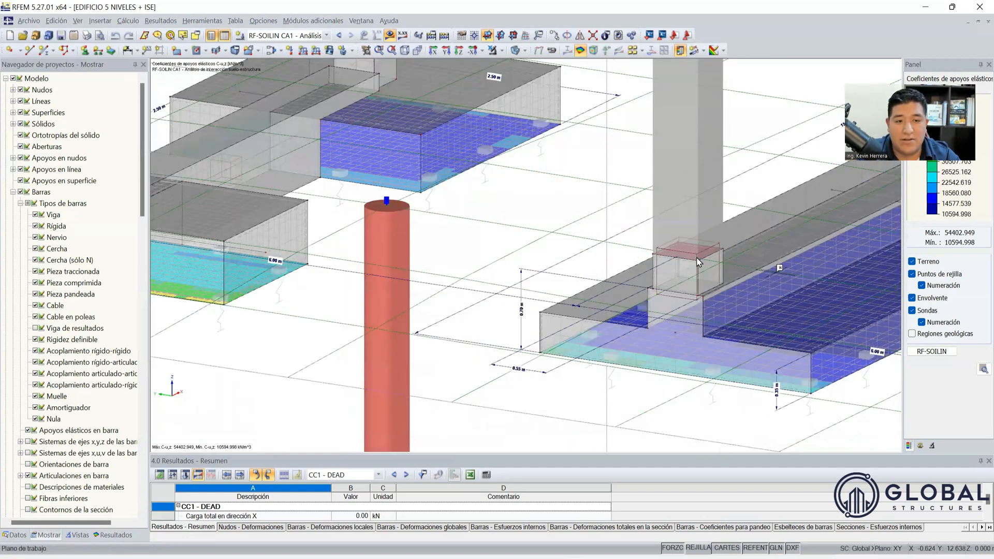
scroll(719, 293, up, 2)
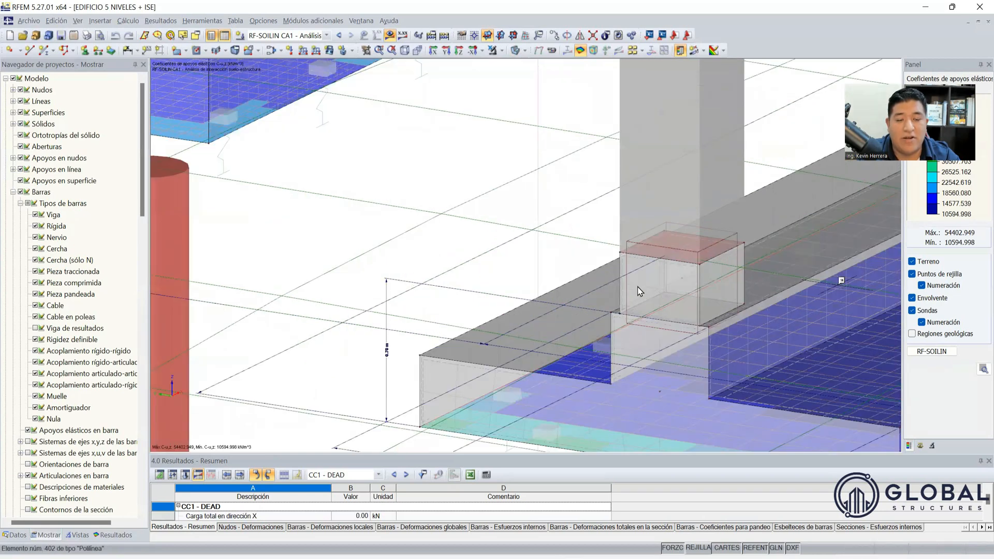
scroll(638, 287, down, 3)
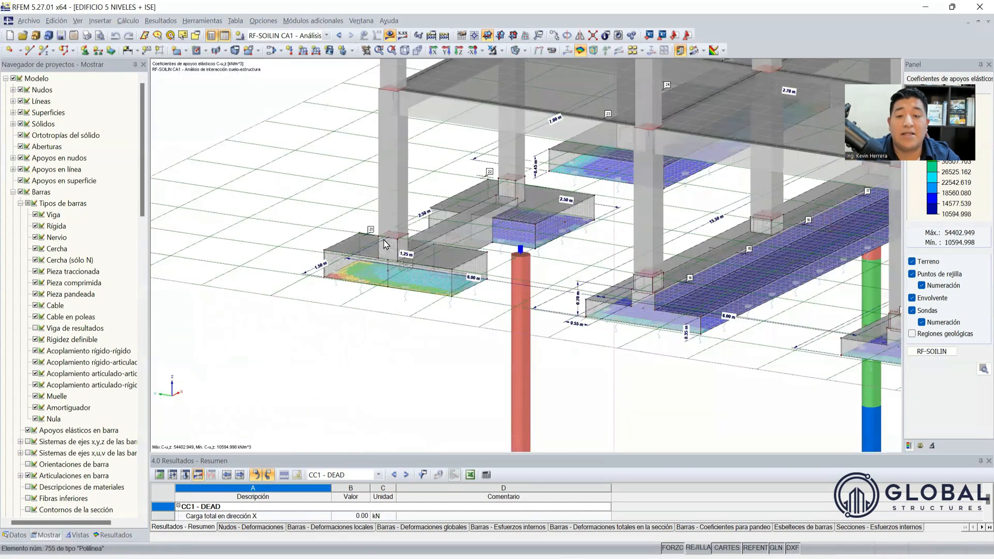
scroll(404, 244, up, 3)
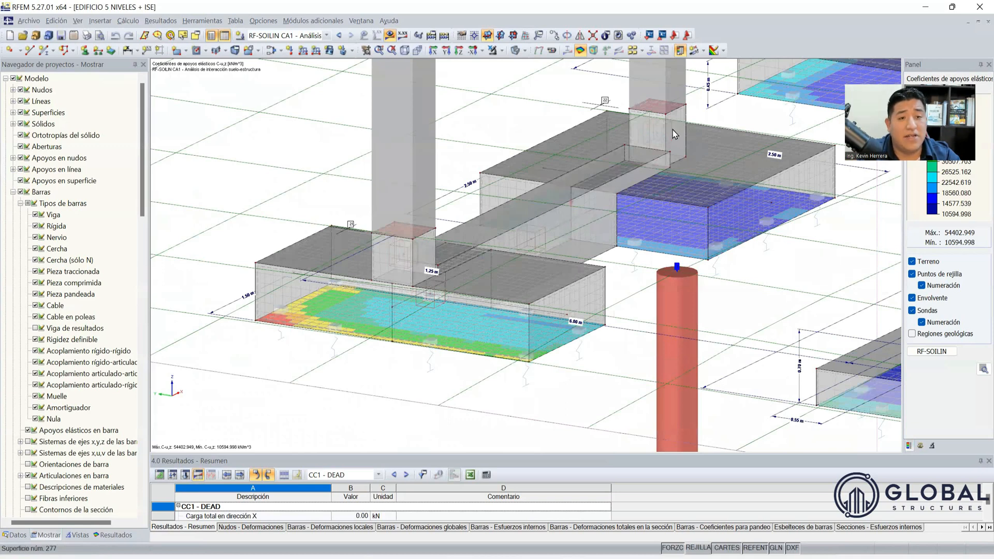
scroll(670, 128, up, 1)
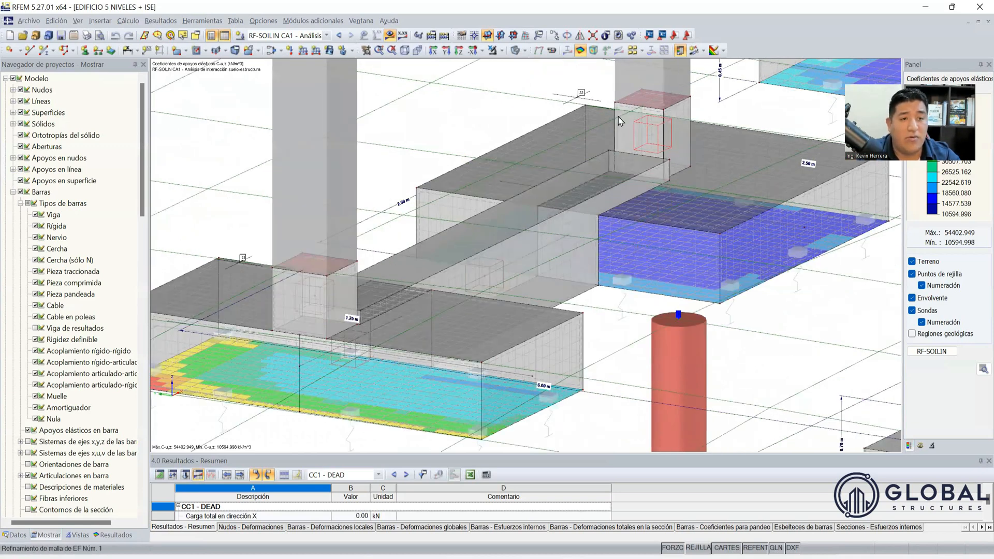
scroll(585, 201, down, 3)
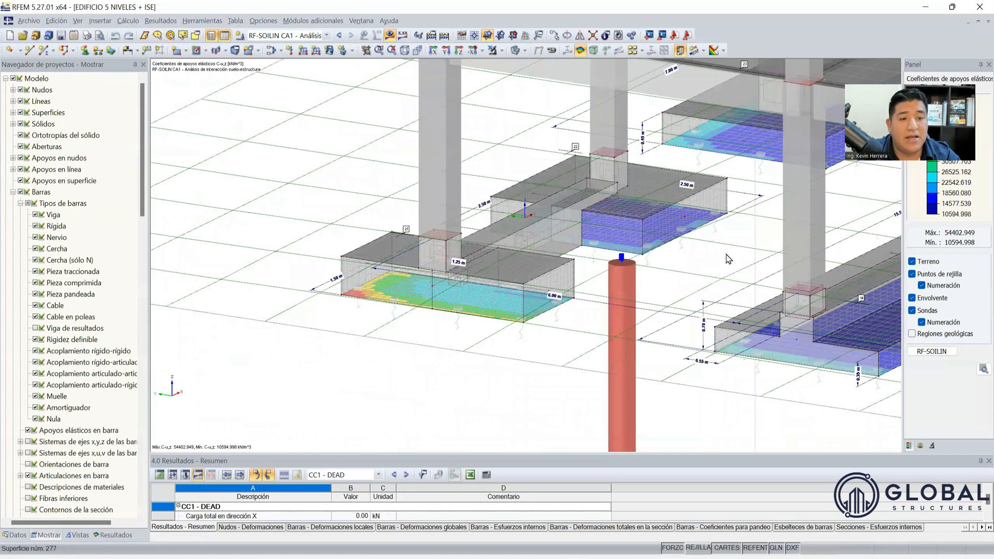
Step: Inspect the strip footing's near pedestal again, including its place in the overall foundation layout
scroll(756, 256, up, 6)
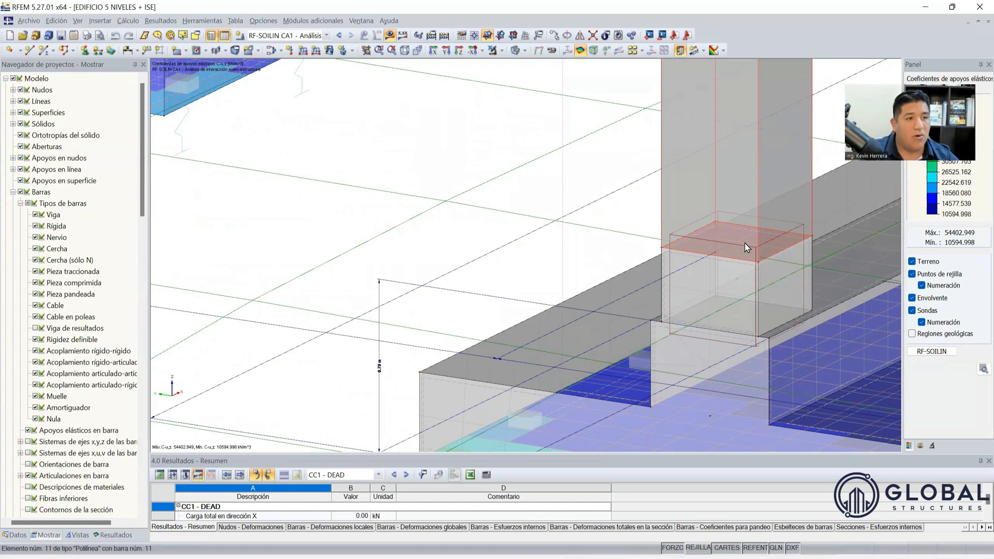
scroll(501, 174, down, 1)
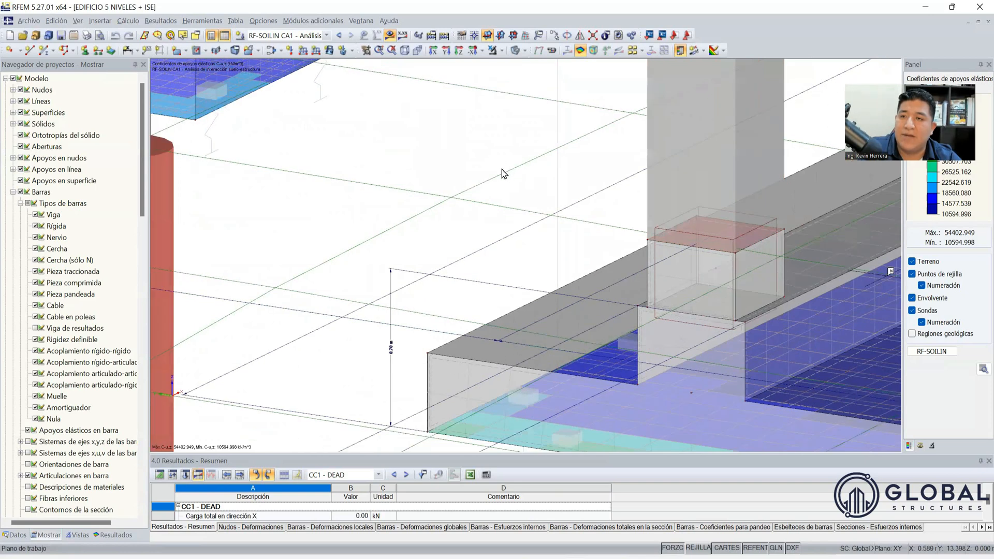
scroll(506, 191, down, 2)
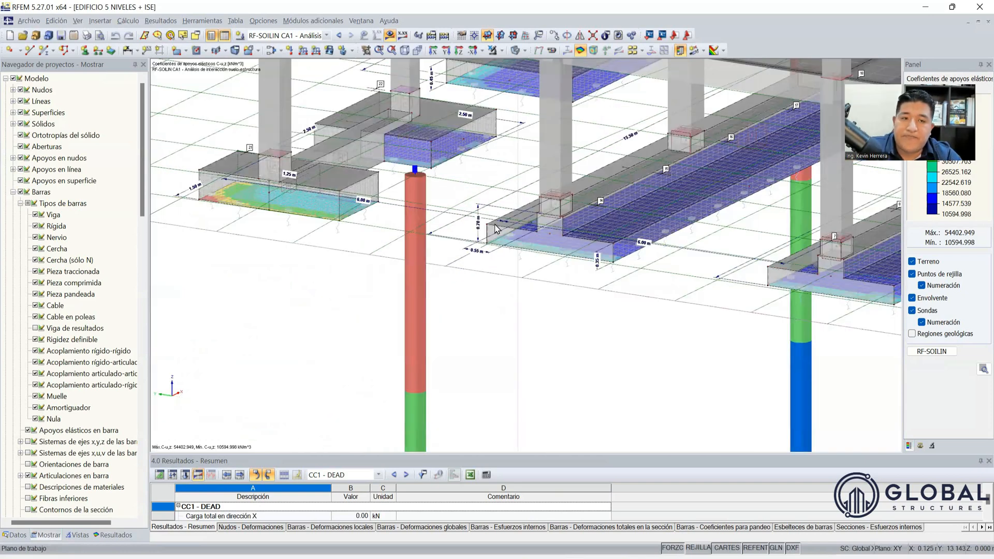
scroll(572, 281, down, 3)
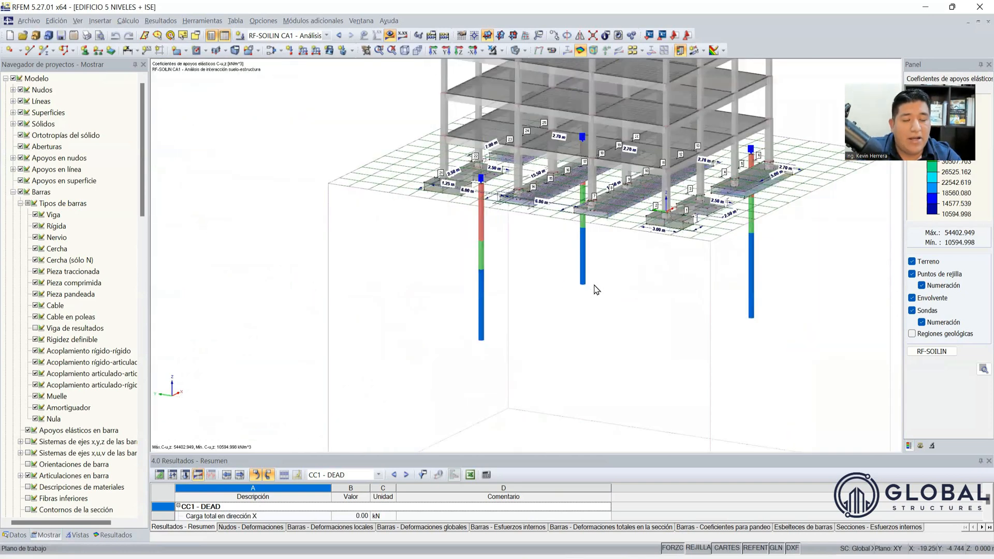
Step: Review the FUNDACIONES SUPERFICIALES blocks in the block library, including ZAPATA COMBINADA and VIGAS DE FUNDACION, without inserting one
click(29, 21)
click(55, 292)
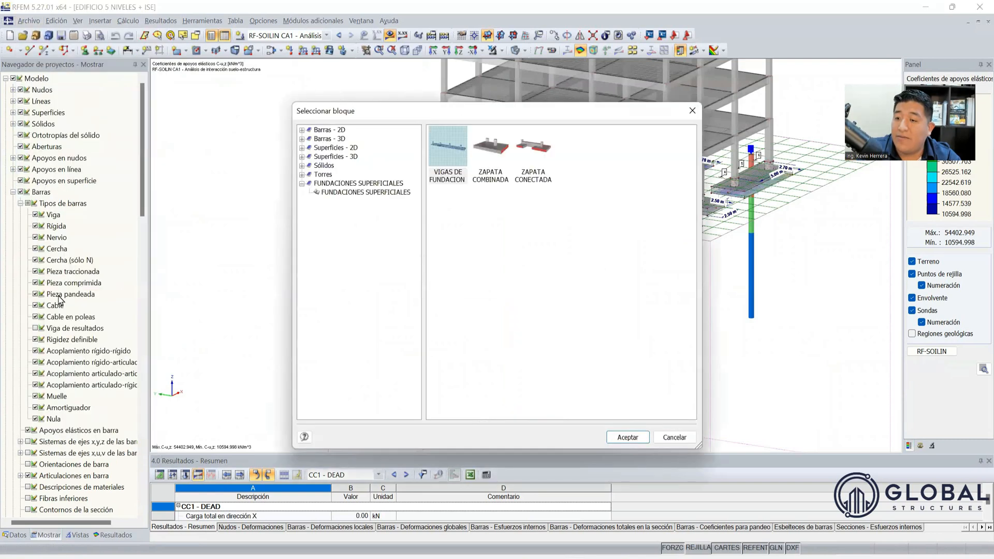
click(493, 165)
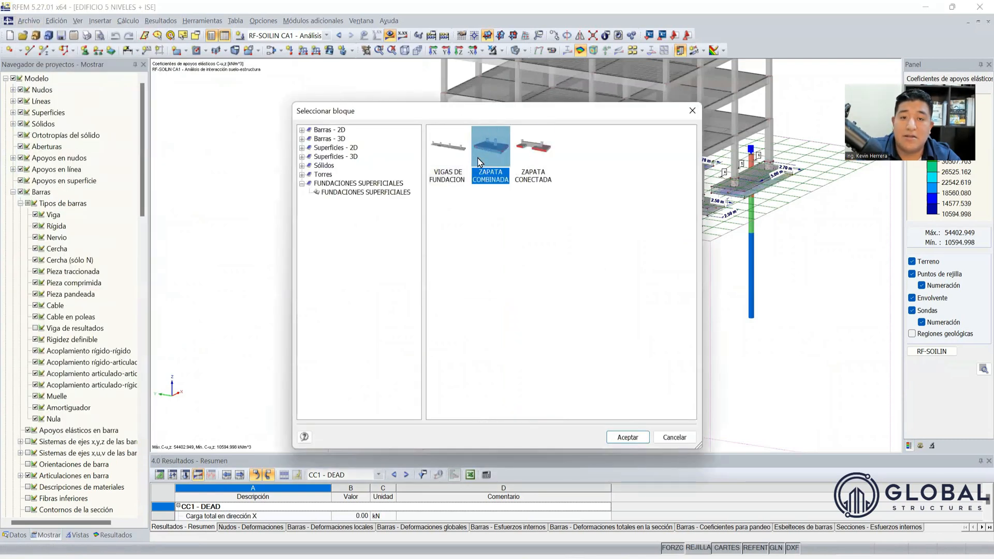
click(459, 157)
click(692, 111)
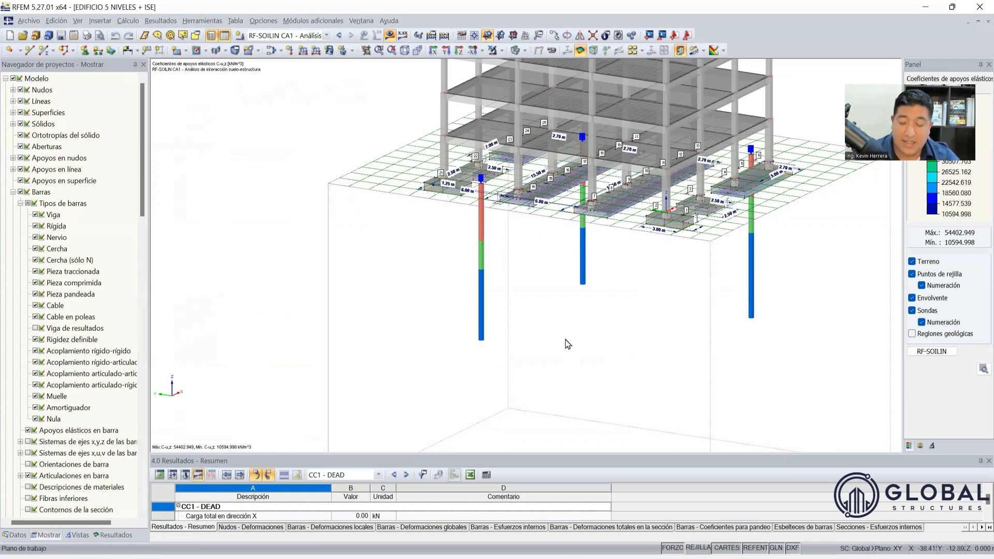
Step: Examine the connected footing at the building's corner and its elastic foundation coefficients from a rotated viewpoint
scroll(535, 318, down, 1)
ctrl+middle_drag(537, 323, 759, 371)
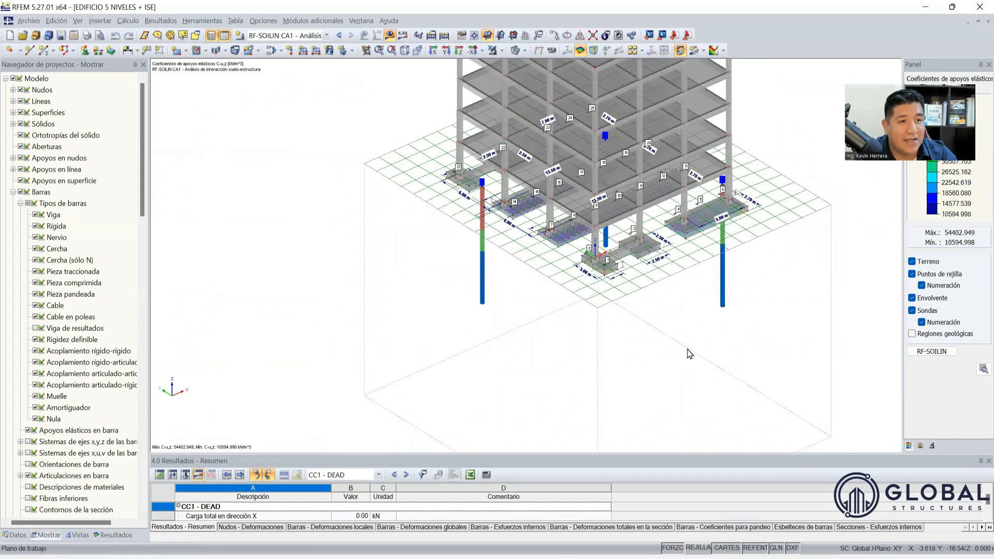
scroll(630, 265, up, 5)
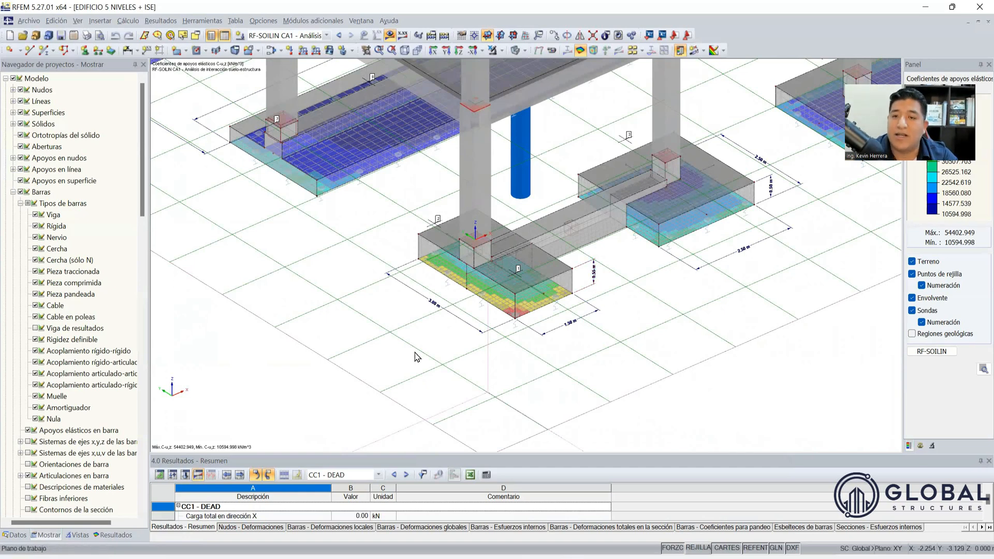
scroll(417, 357, down, 2)
scroll(409, 352, down, 2)
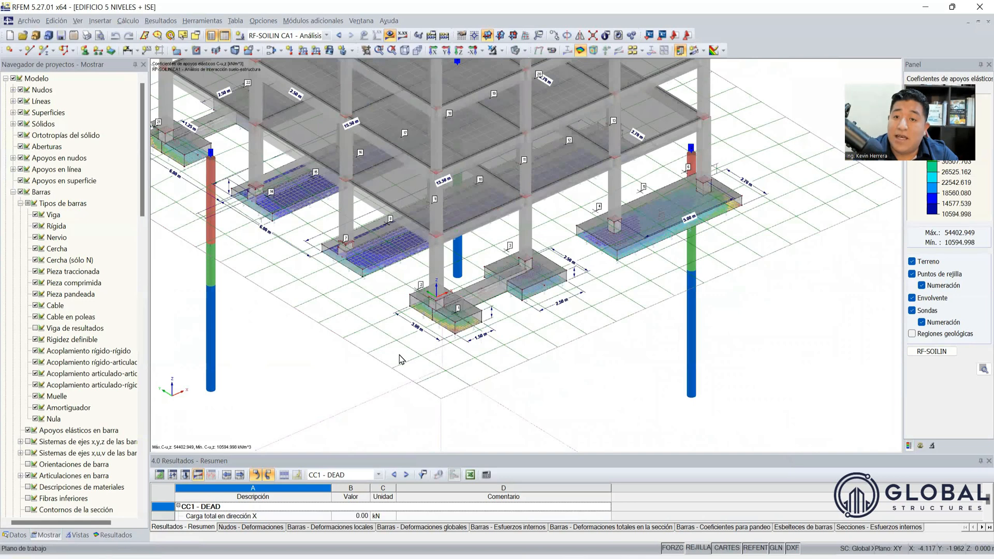
Step: Review the whole building with its footings, soil probes and terrain envelope from several viewpoints
ctrl+middle_drag(514, 344, 464, 374)
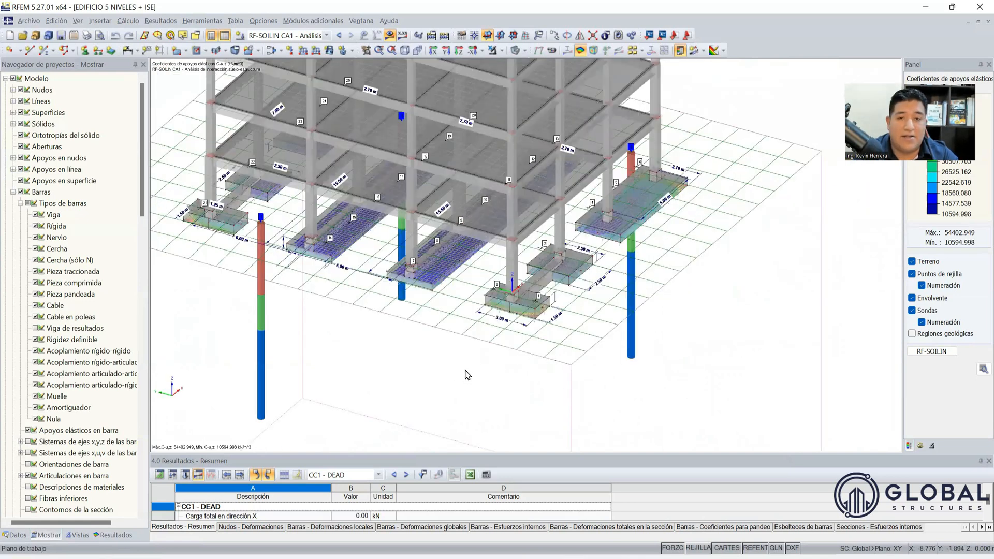
scroll(502, 383, down, 3)
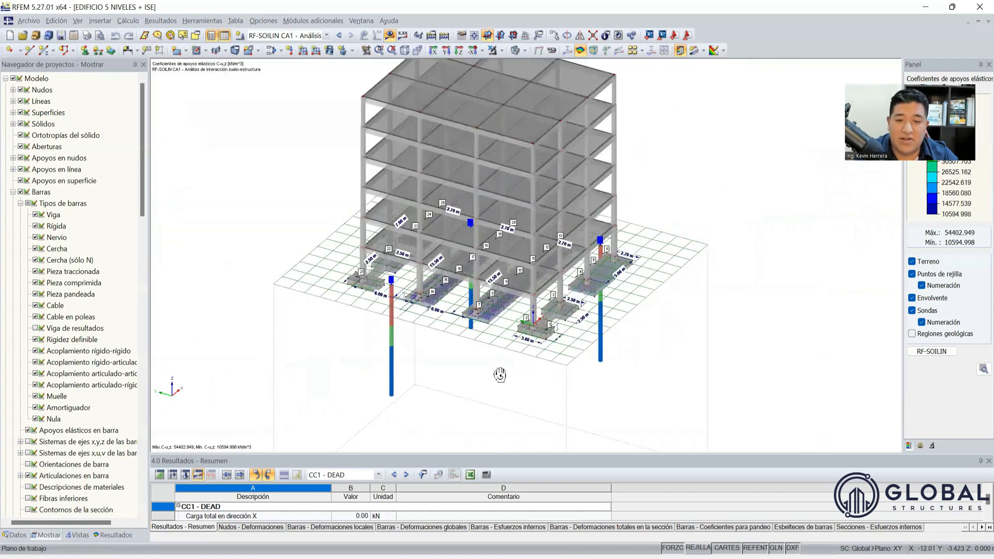
ctrl+middle_drag(523, 344, 502, 331)
scroll(383, 352, up, 1)
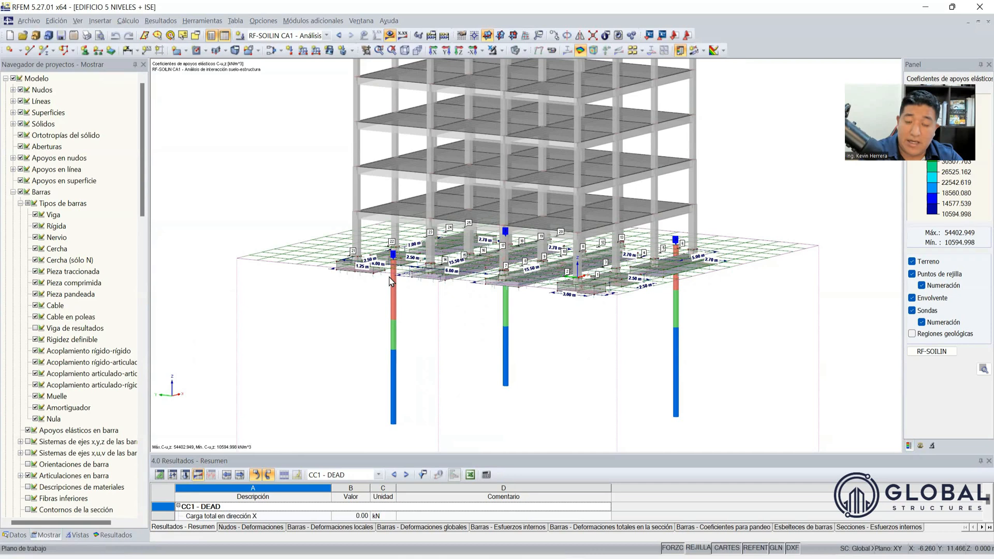
scroll(390, 281, down, 2)
scroll(391, 281, down, 1)
ctrl+middle_drag(368, 368, 402, 390)
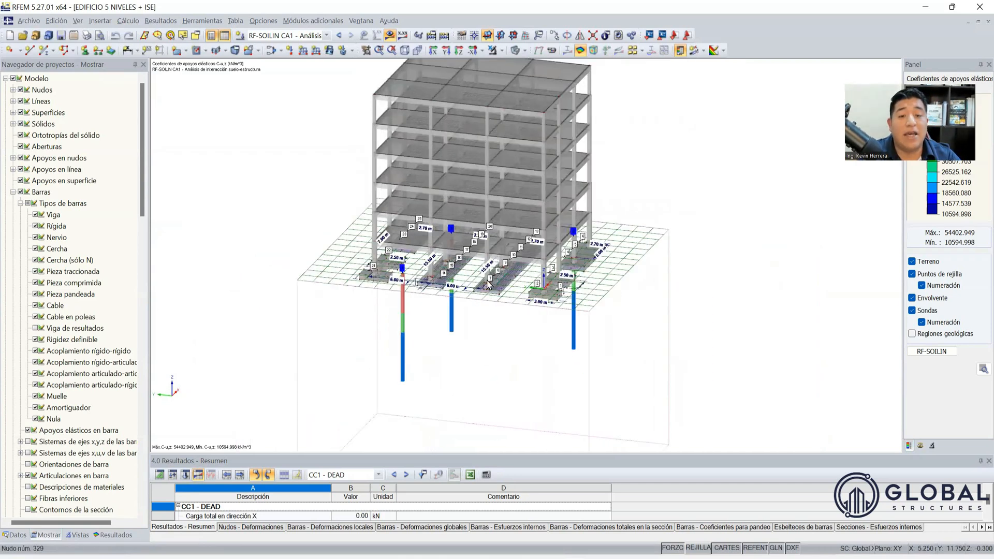
Step: Inspect the strip, connected and combined footings around the building's near corner in relation to the soil probes
scroll(569, 299, up, 2)
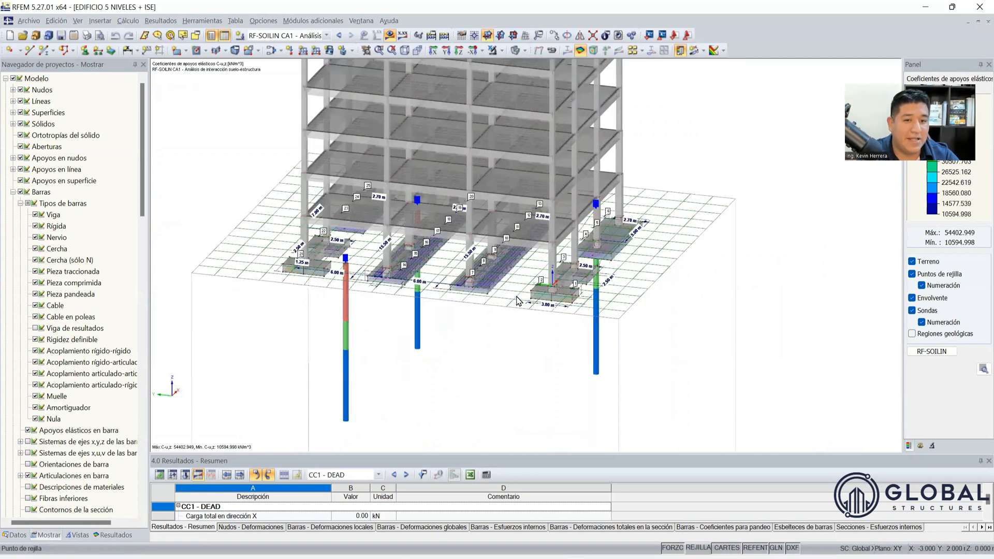
scroll(517, 301, up, 1)
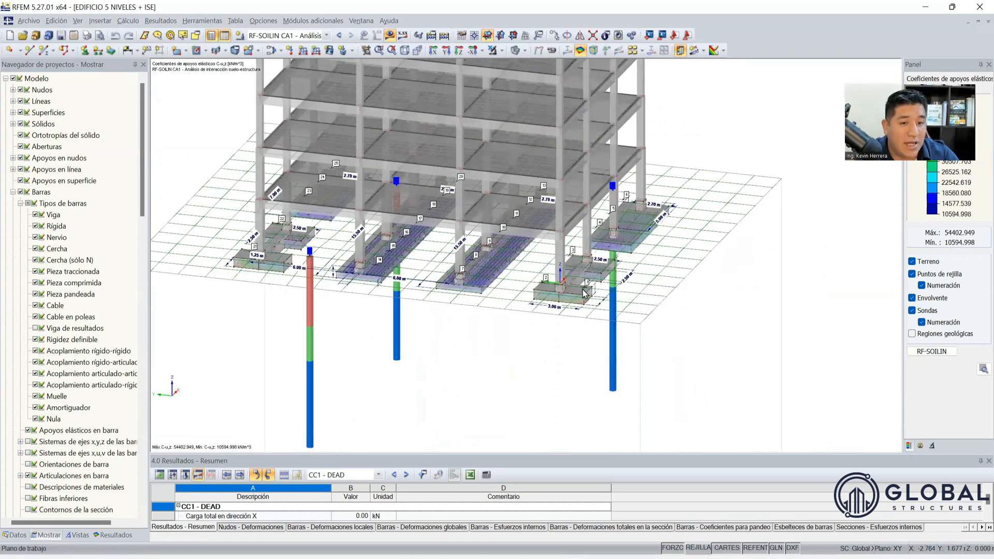
scroll(536, 299, up, 1)
scroll(683, 308, up, 1)
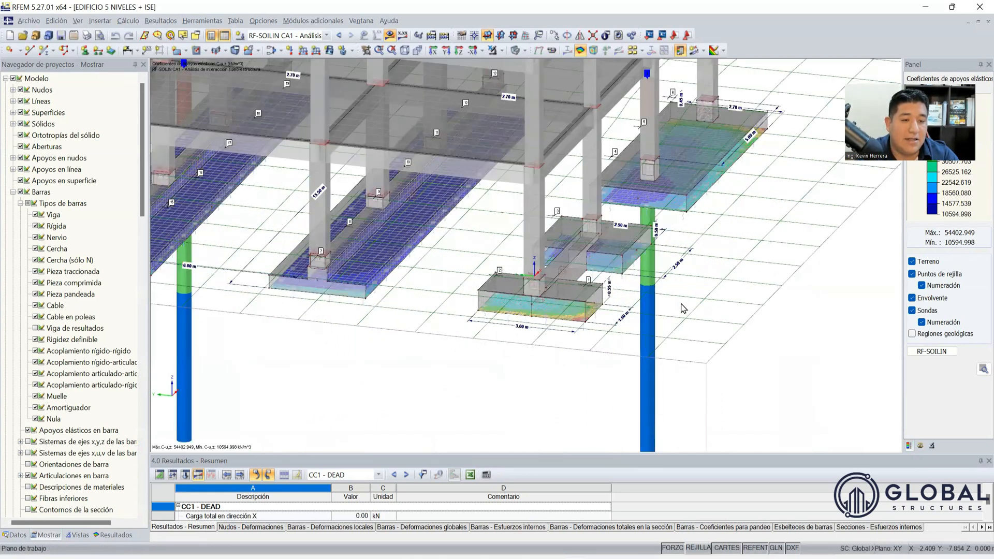
scroll(826, 333, down, 3)
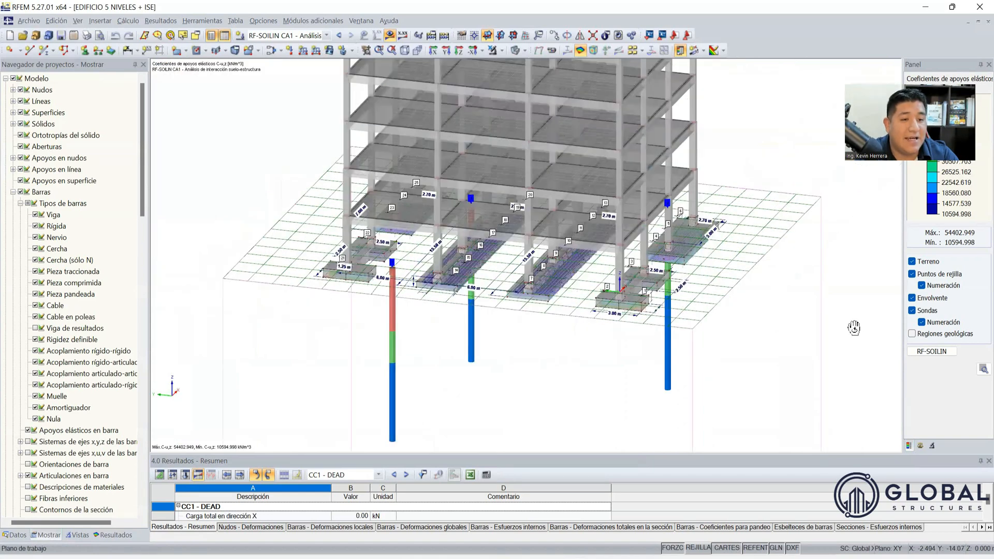
Step: Examine the combined footing beneath the two columns beside the corner connected footing from a higher, rotated viewpoint
scroll(756, 381, up, 1)
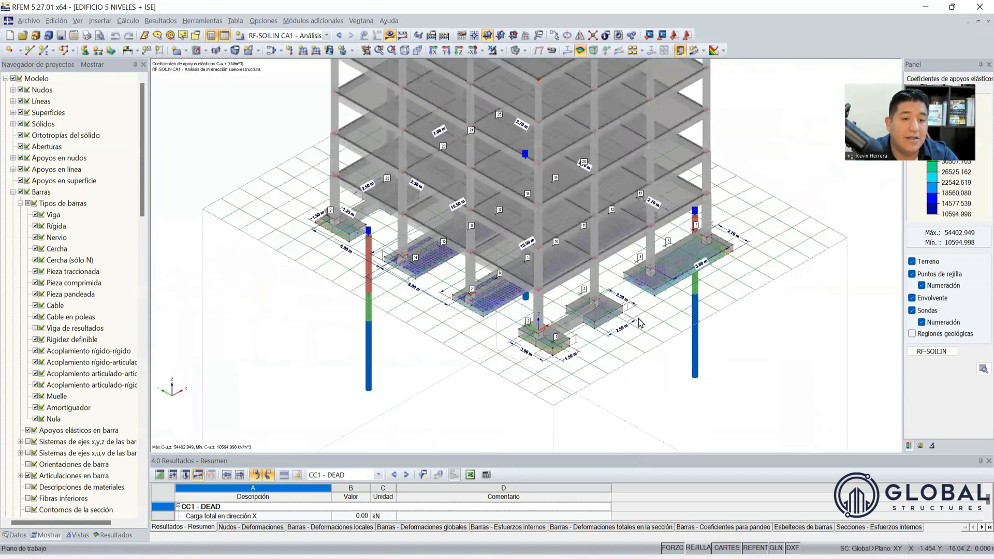
scroll(627, 321, up, 3)
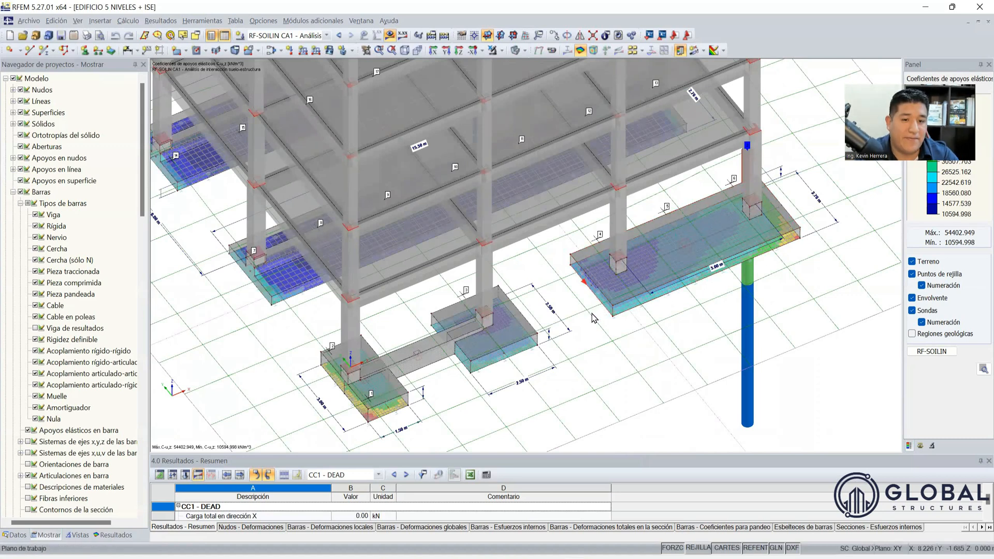
scroll(604, 305, up, 1)
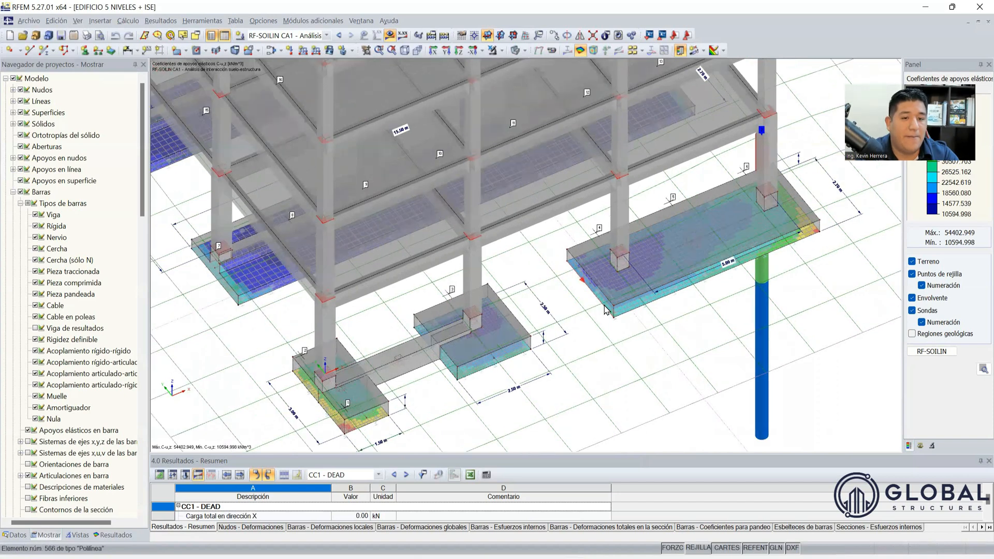
Step: Inspect the footings at the building's near corner up close and review the whole building above them
scroll(606, 301, up, 3)
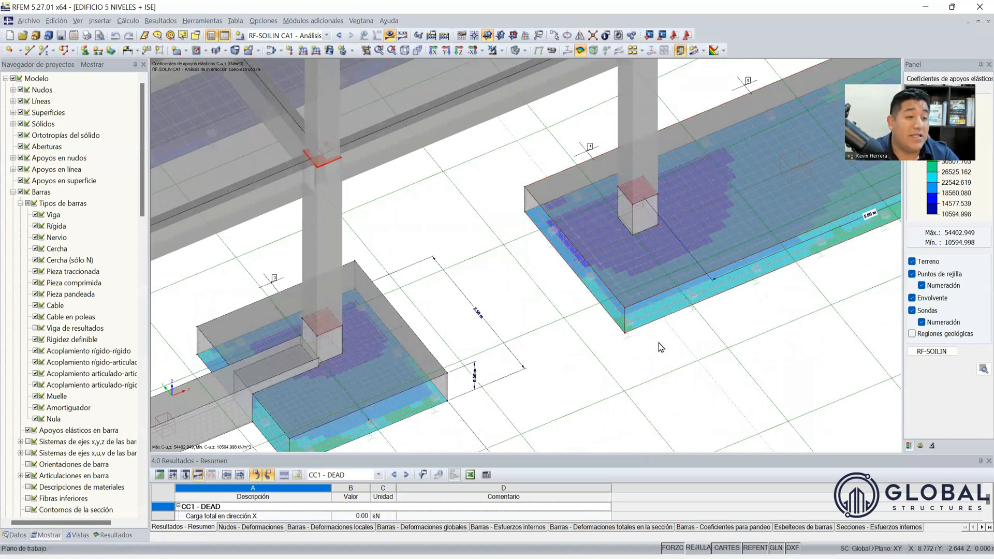
scroll(559, 313, down, 1)
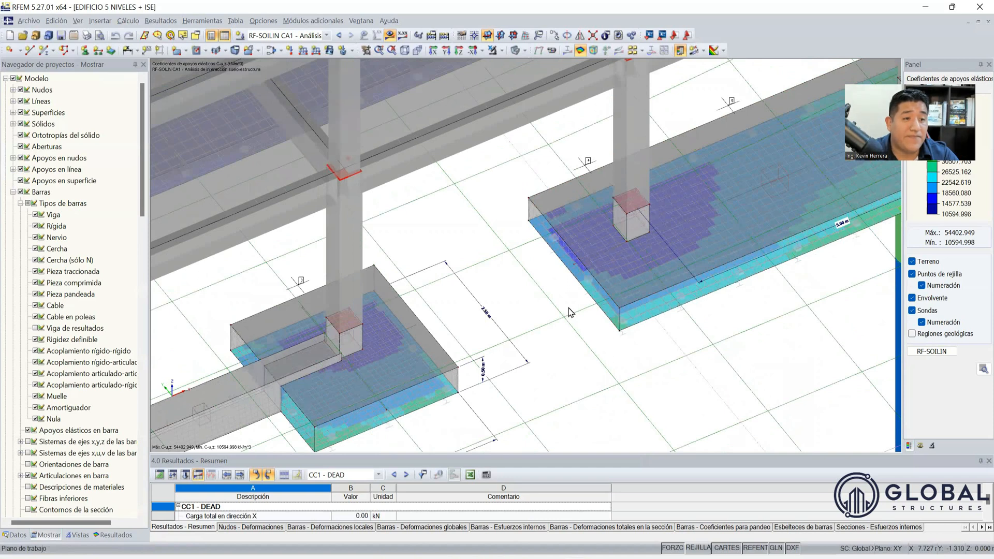
scroll(569, 311, down, 5)
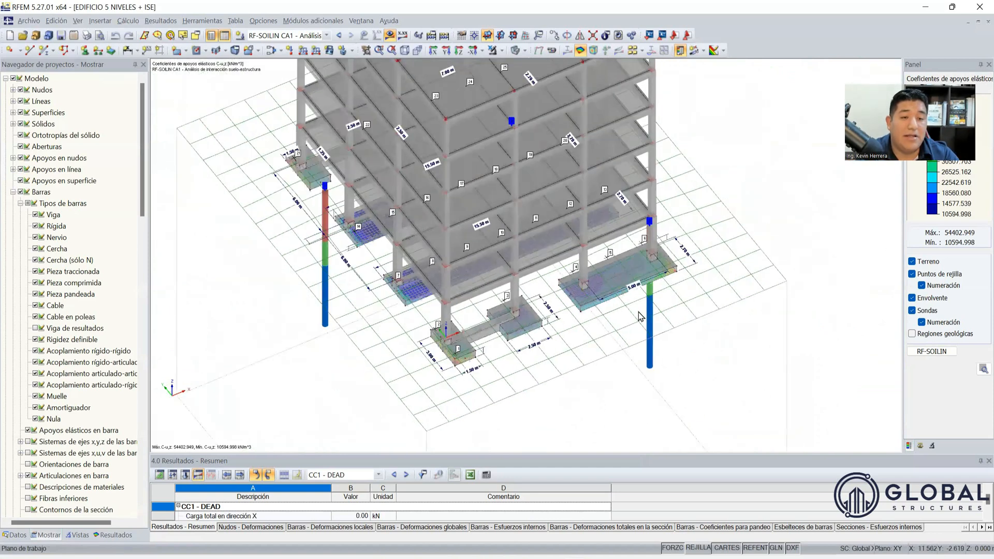
scroll(567, 324, down, 1)
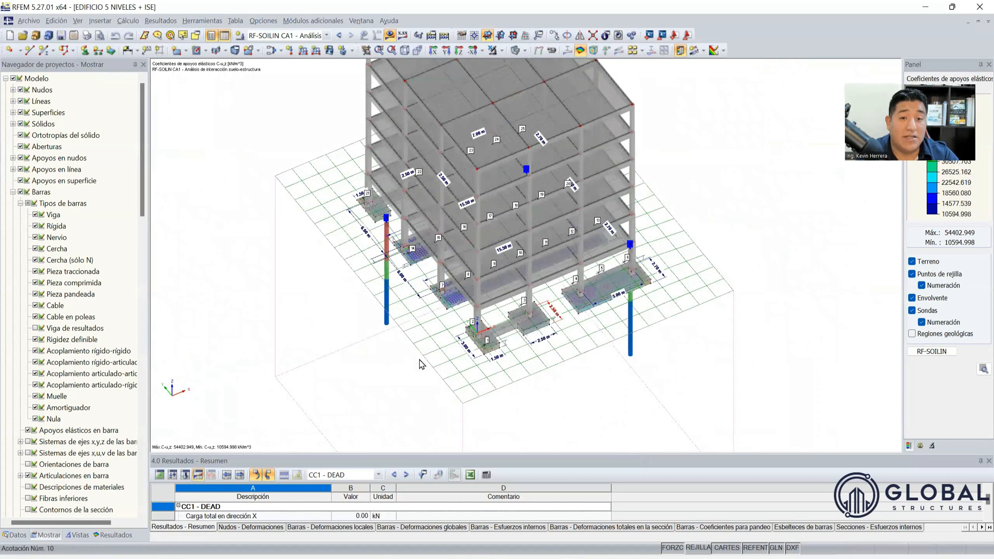
scroll(391, 381, up, 2)
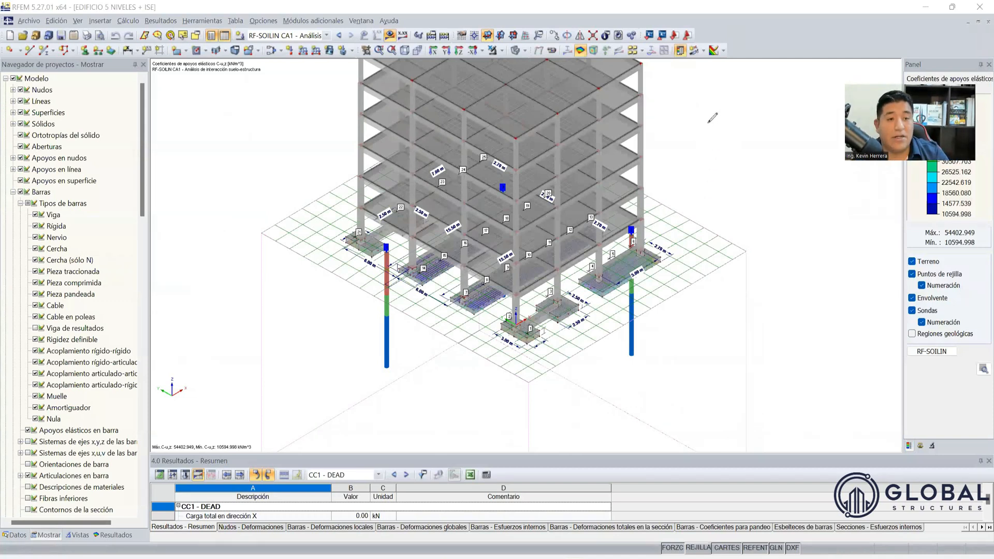
Step: Handwrite the spring equation F = -K·x in red beside the building and circle the K with a dashed outline
mouse_move(681, 158)
mouse_down()
mouse_move(683, 131)
mouse_move(700, 131)
mouse_move(694, 144)
mouse_move(717, 153)
mouse_up()
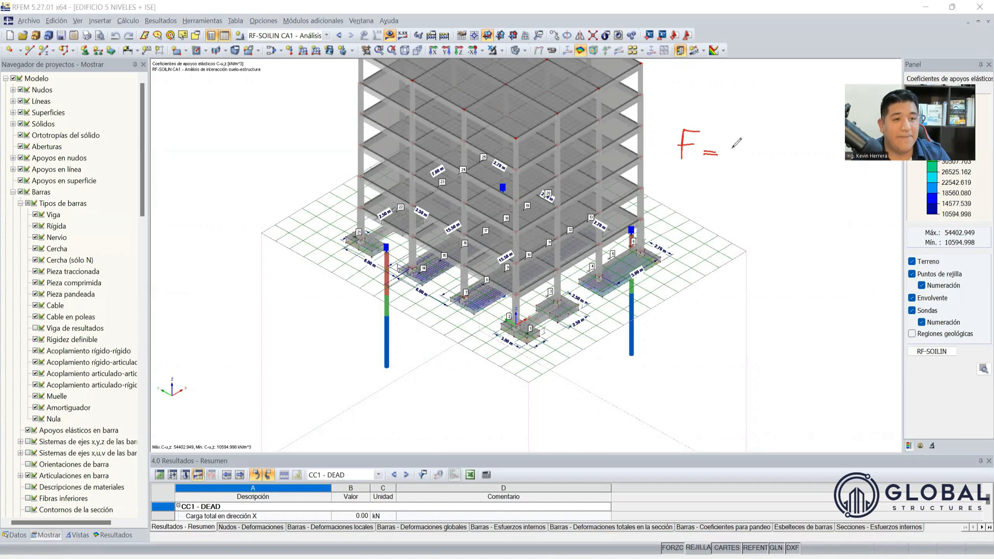
drag(728, 151, 740, 151)
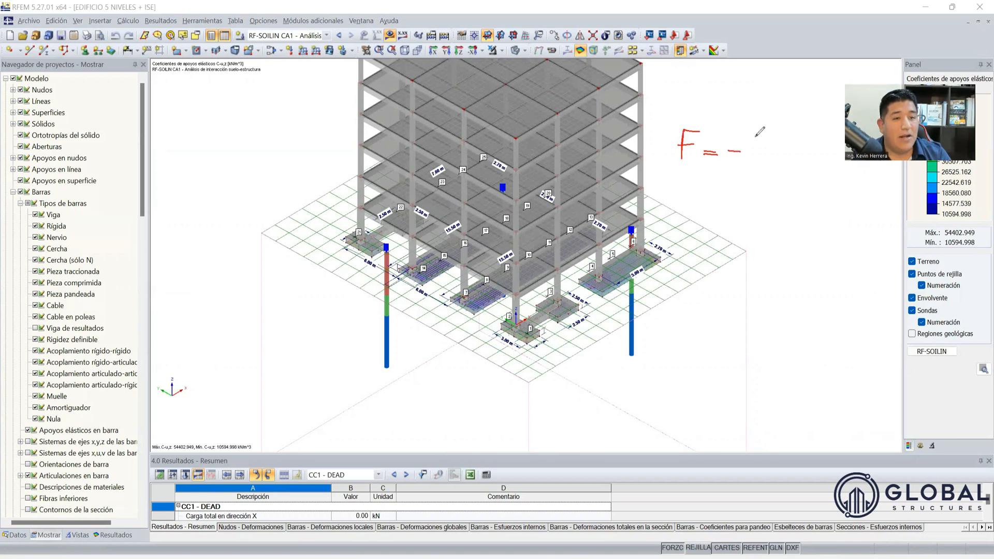
mouse_move(757, 155)
mouse_down()
mouse_move(763, 138)
mouse_move(769, 155)
mouse_up()
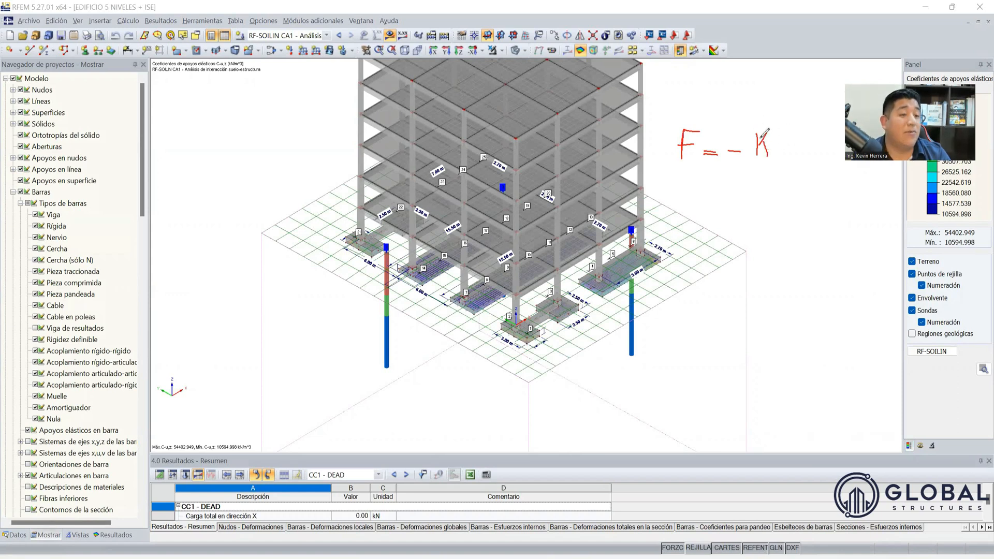
drag(775, 146, 800, 153)
drag(799, 136, 785, 152)
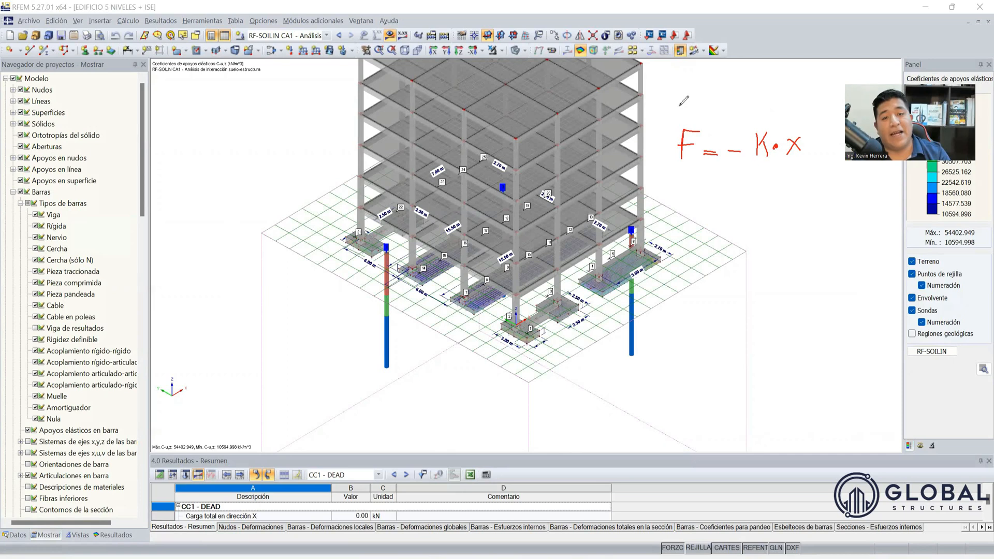
mouse_move(770, 123)
mouse_down()
mouse_move(753, 129)
mouse_move(758, 163)
mouse_move(776, 144)
mouse_move(773, 119)
mouse_up()
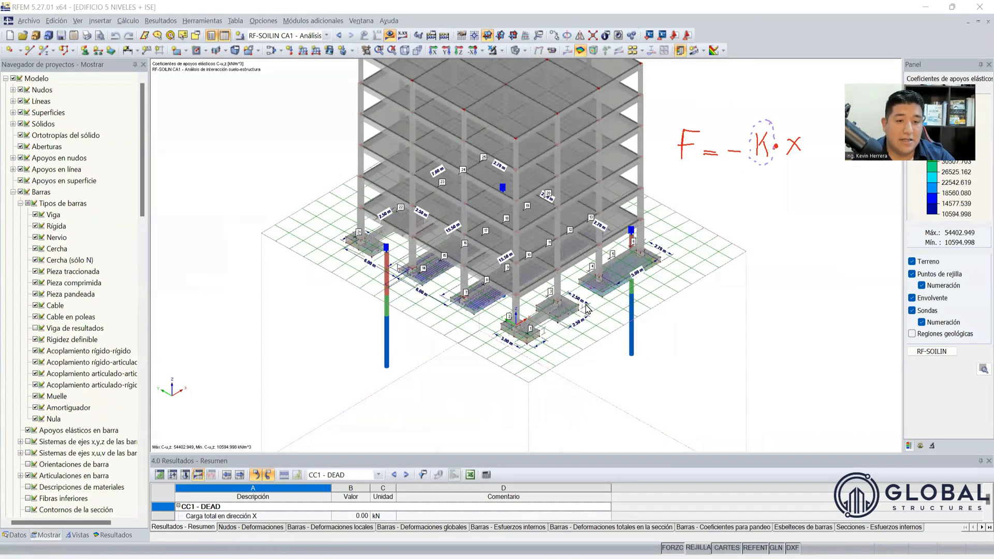
Step: Examine the combined footing's surface supports and elastic foundation coefficients in wireframe display, and restore the transparent solid display
scroll(586, 309, up, 5)
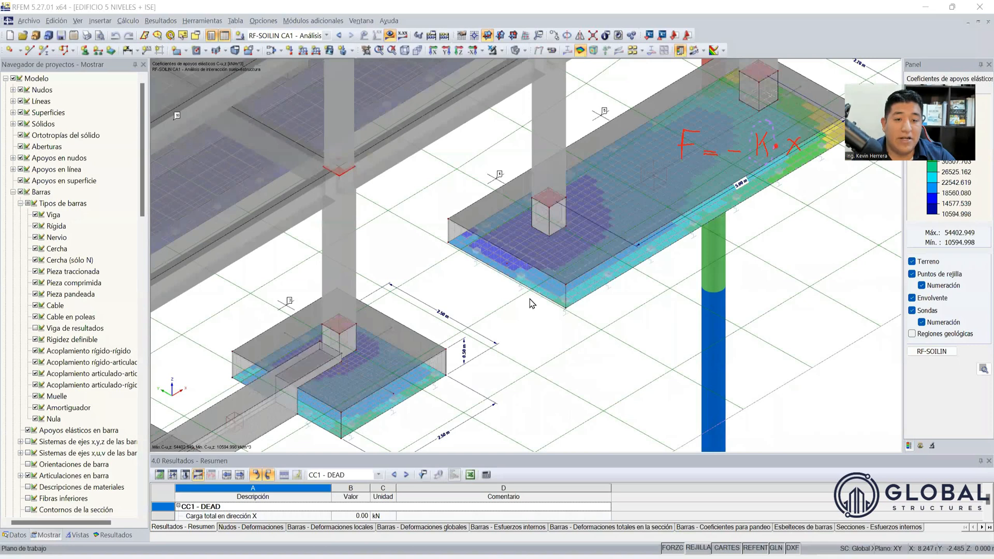
scroll(531, 302, up, 3)
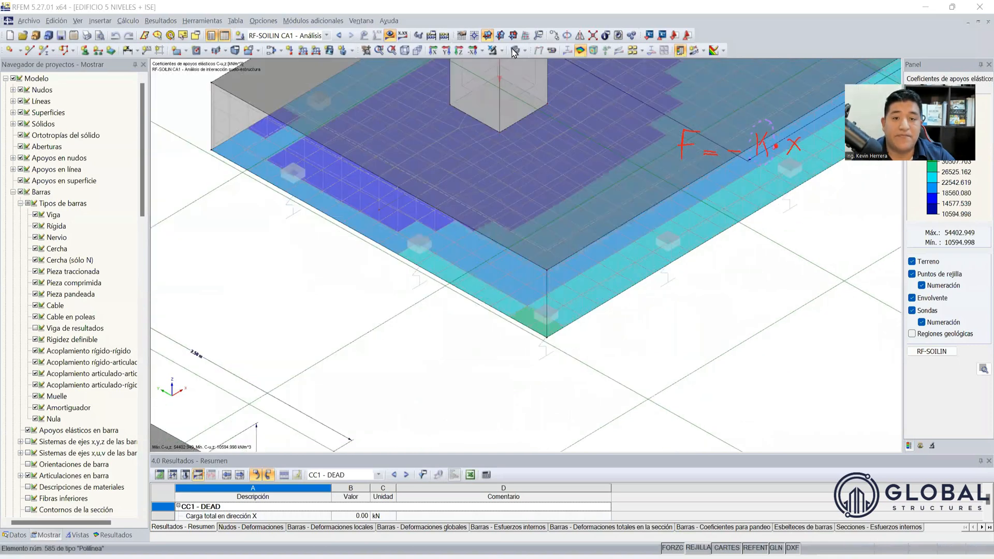
scroll(443, 333, down, 3)
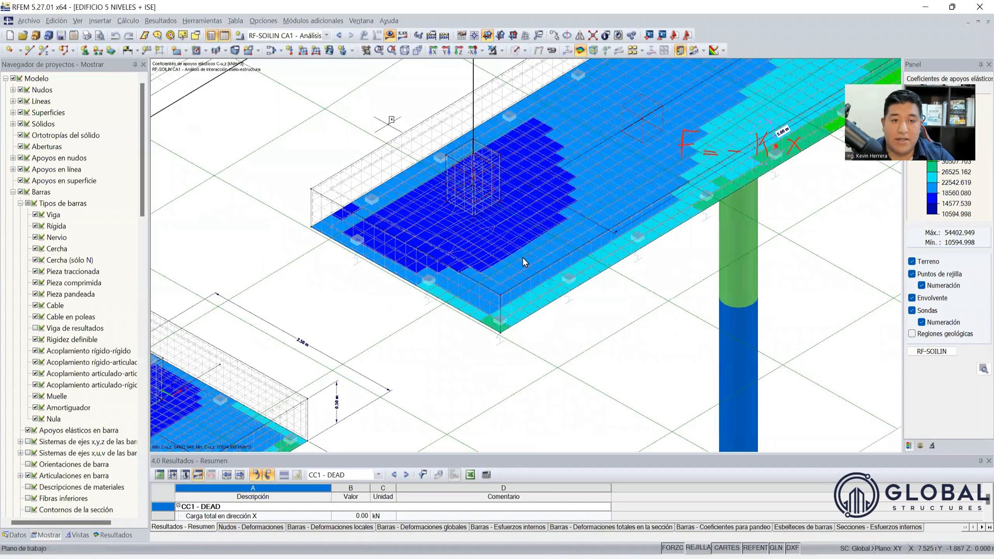
scroll(619, 264, down, 3)
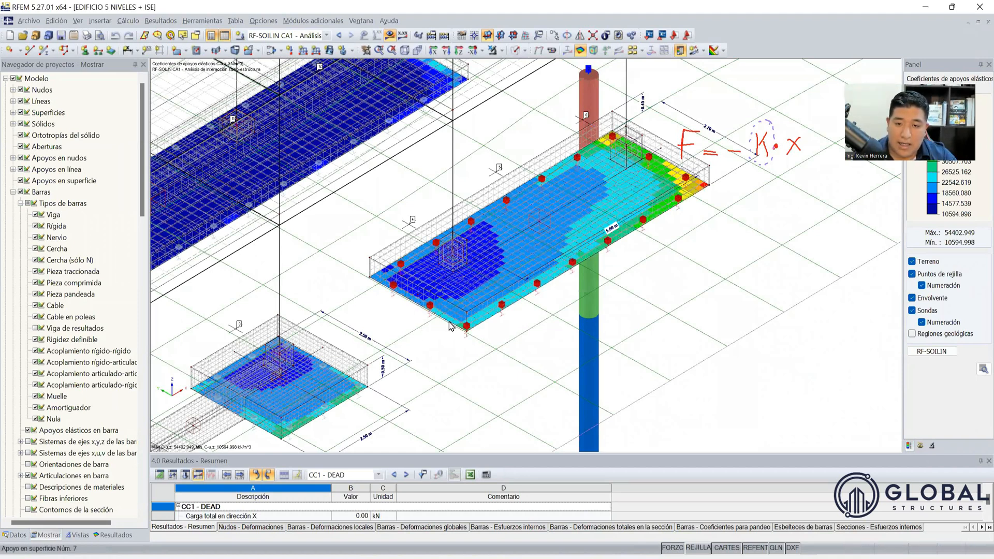
scroll(449, 326, up, 2)
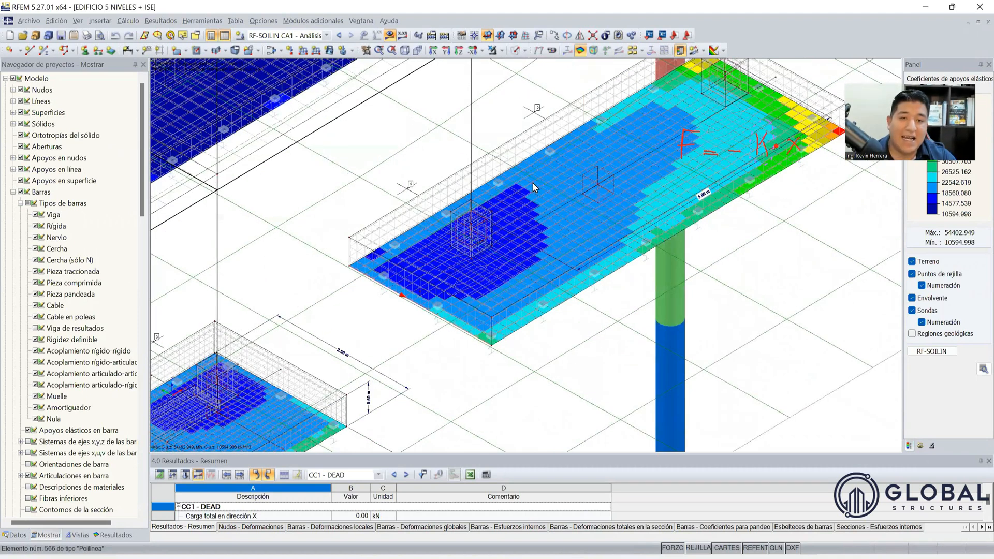
scroll(473, 272, down, 2)
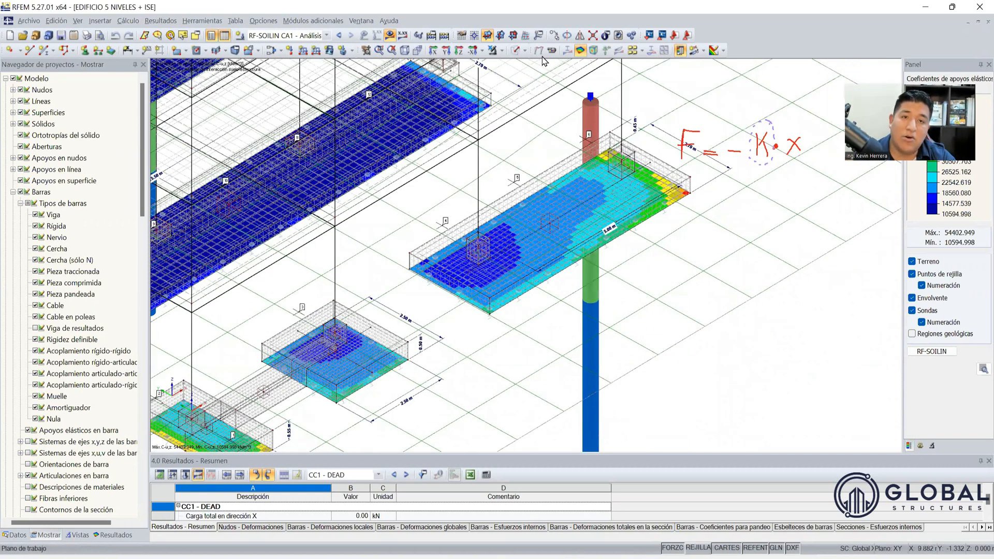
click(515, 50)
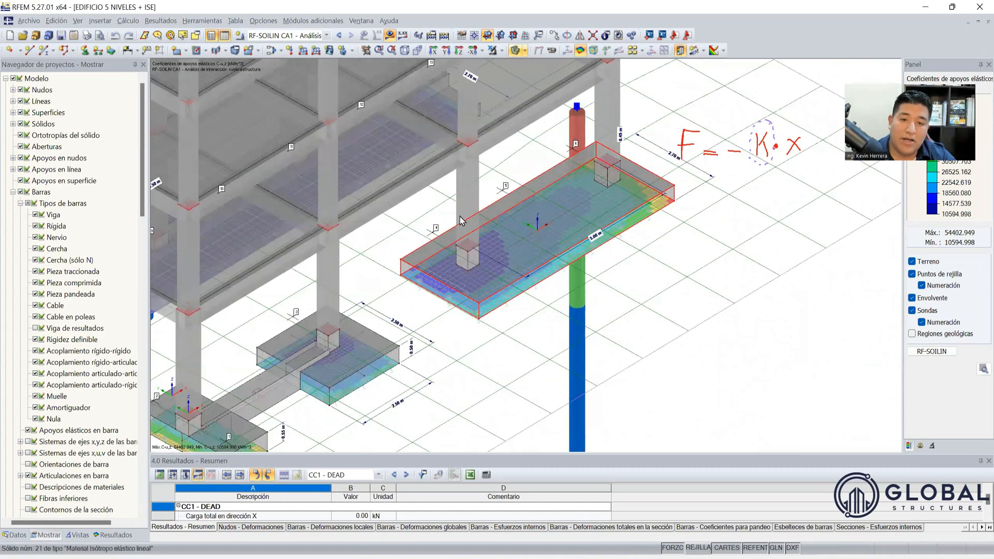
Step: Examine the elastic foundation coefficients around the combined footing's inner column pedestal up close
scroll(498, 253, up, 4)
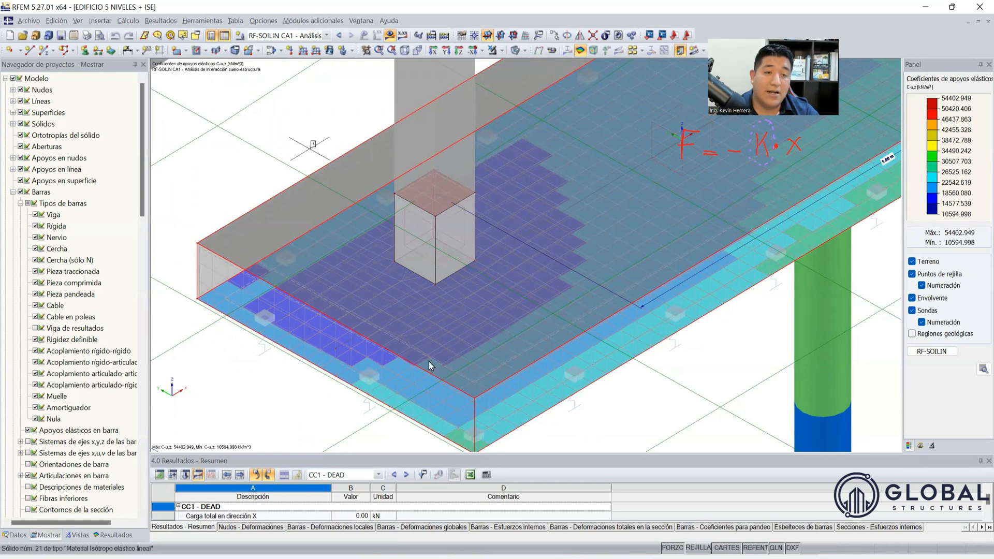
scroll(577, 279, up, 1)
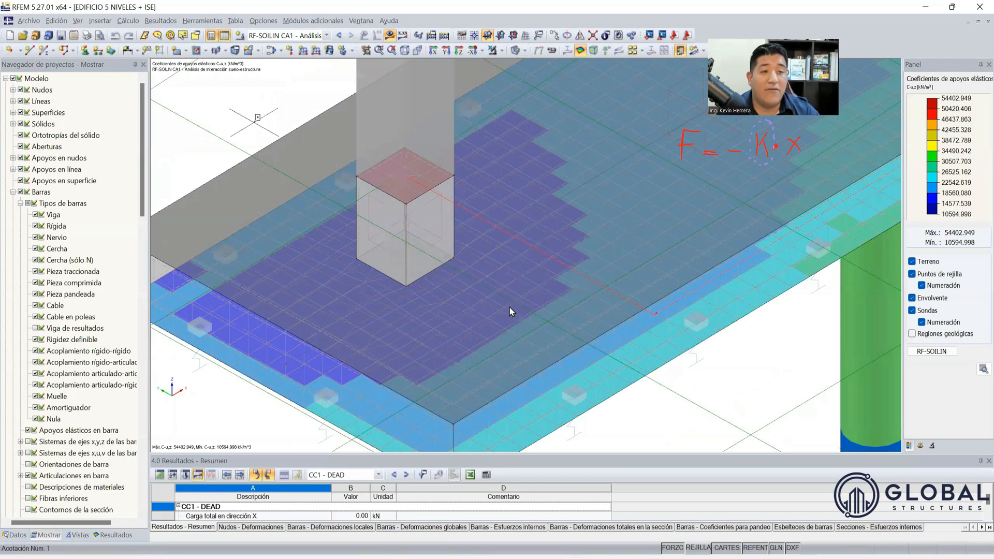
scroll(509, 306, up, 1)
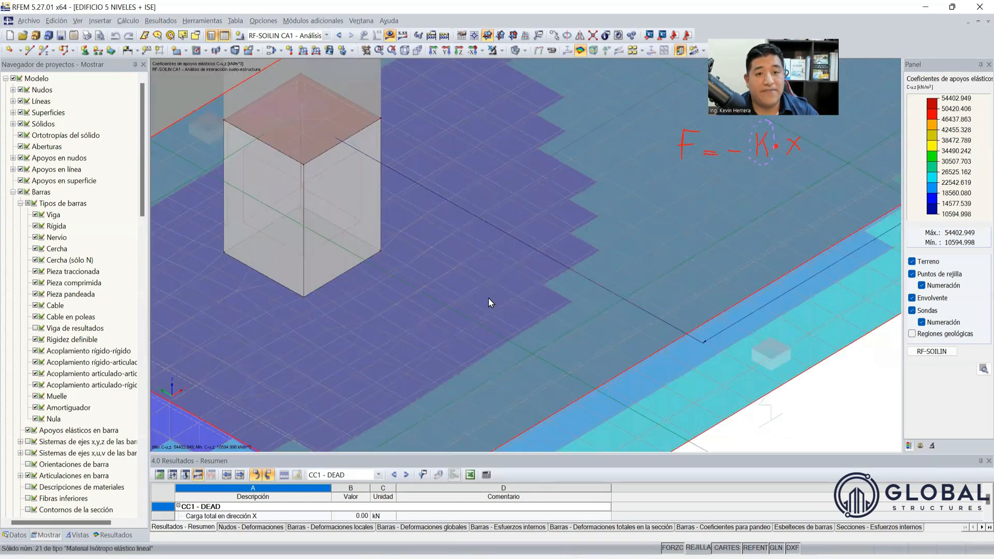
scroll(489, 297, down, 1)
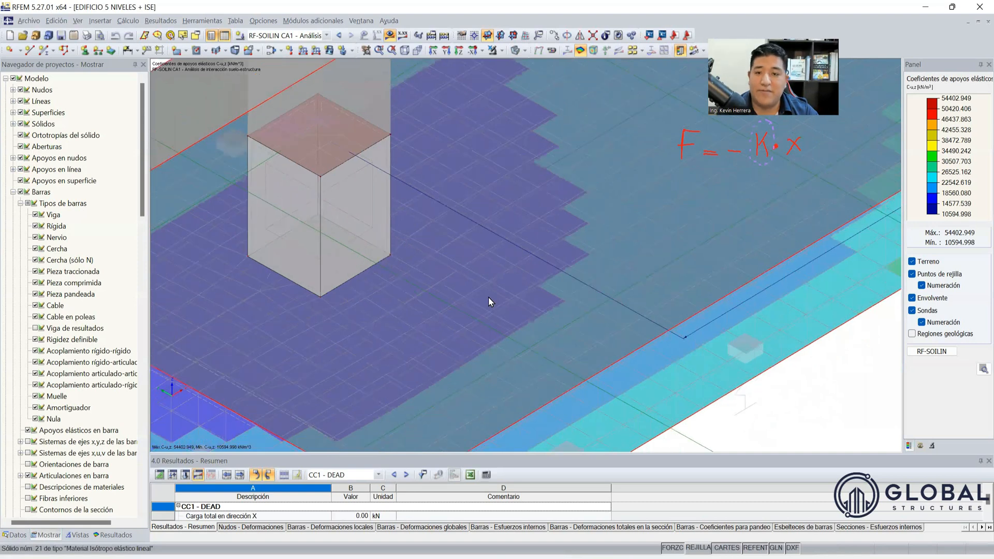
scroll(488, 296, down, 1)
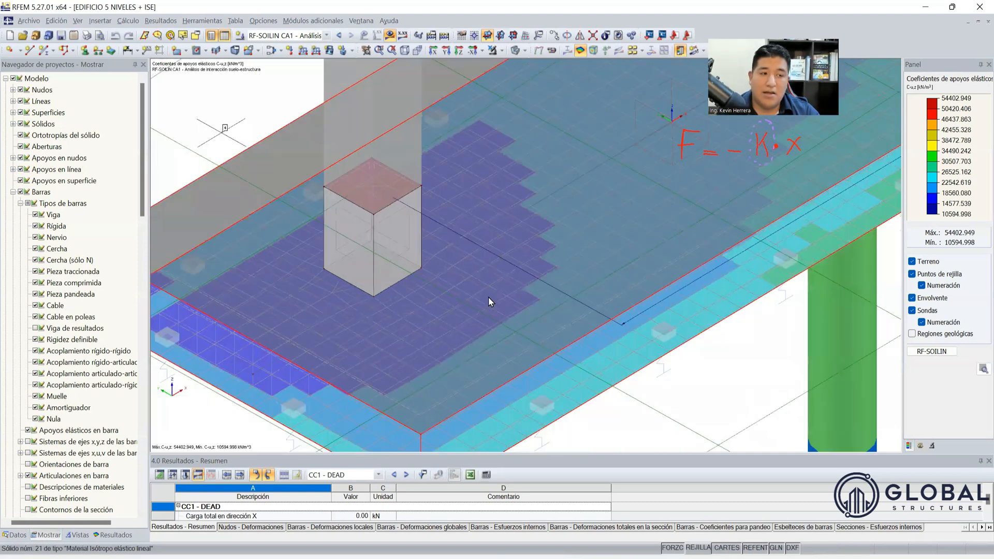
scroll(487, 297, down, 3)
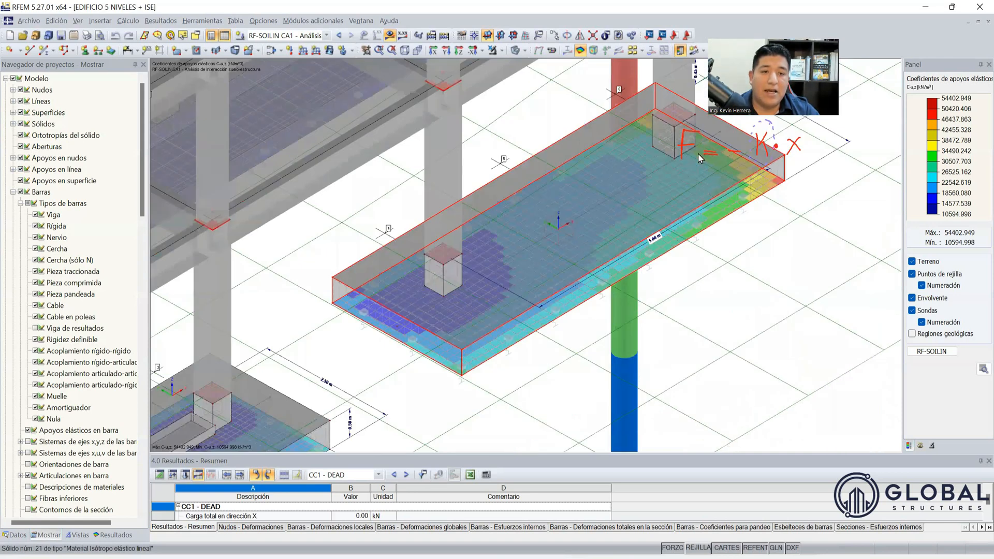
Step: Examine the elastic foundation coefficients around the combined footing's outer column pedestal and its adjoining corner
scroll(570, 228, up, 2)
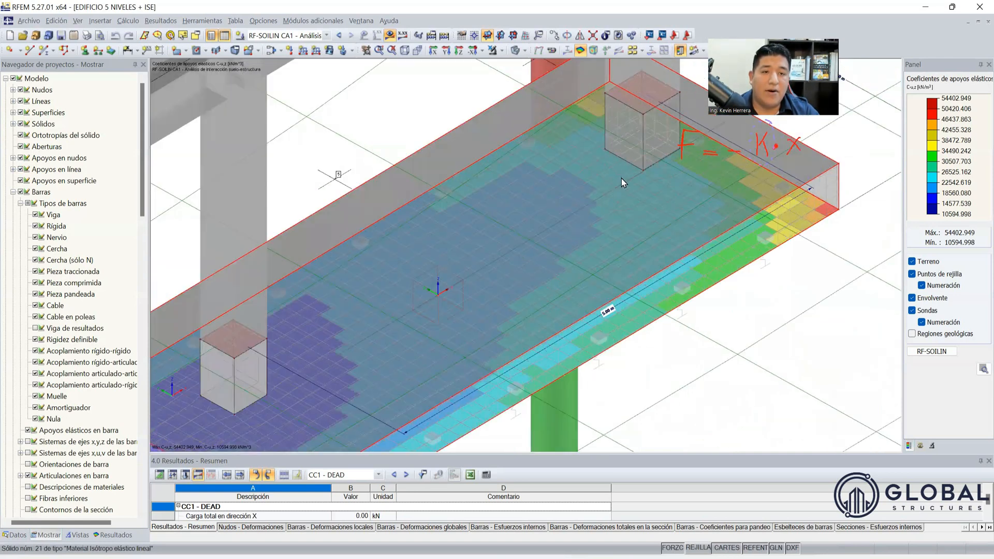
middle_drag(644, 150, 603, 193)
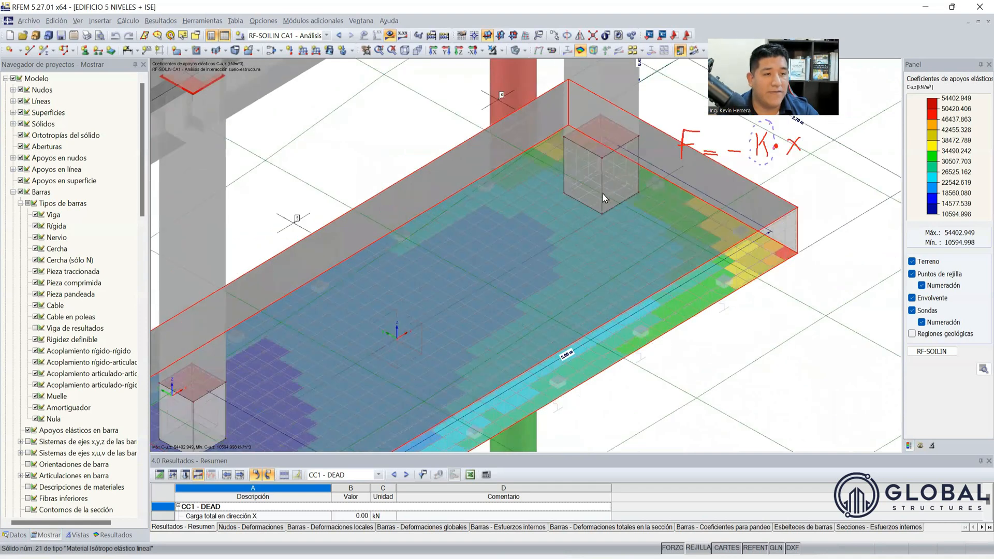
scroll(668, 226, down, 3)
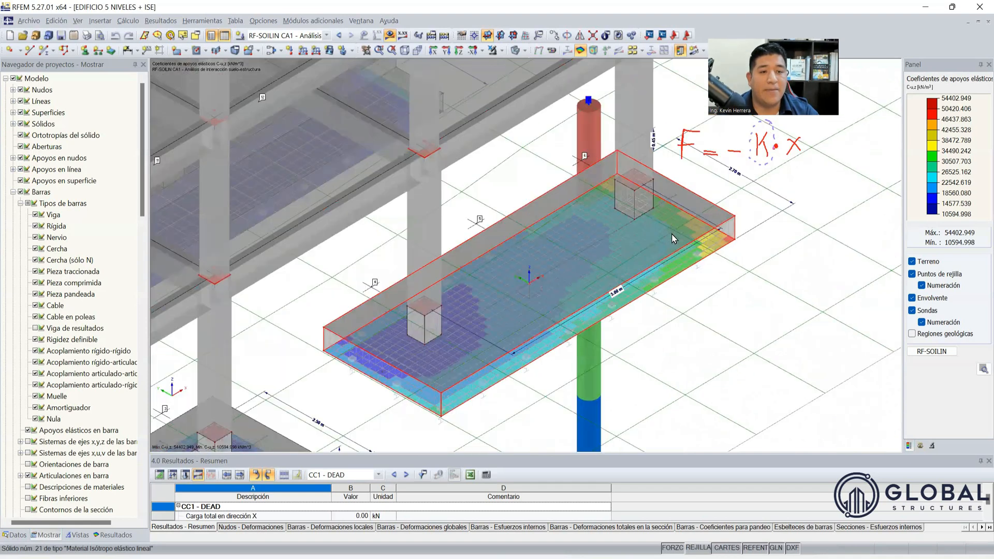
Step: Compare the dark blue zone around the inner pedestal with the K in the spring equation and the coefficient colour legend
scroll(433, 348, up, 2)
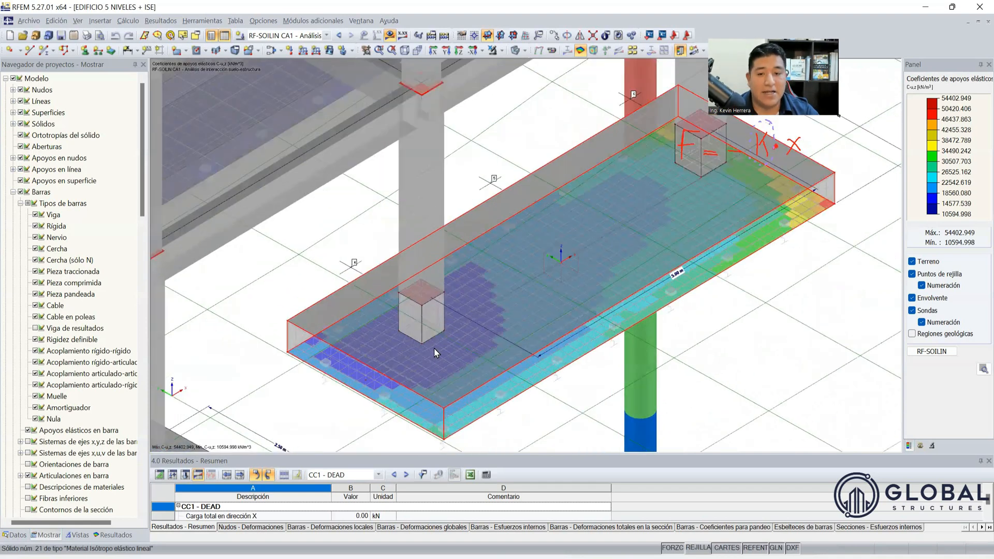
scroll(447, 290, up, 1)
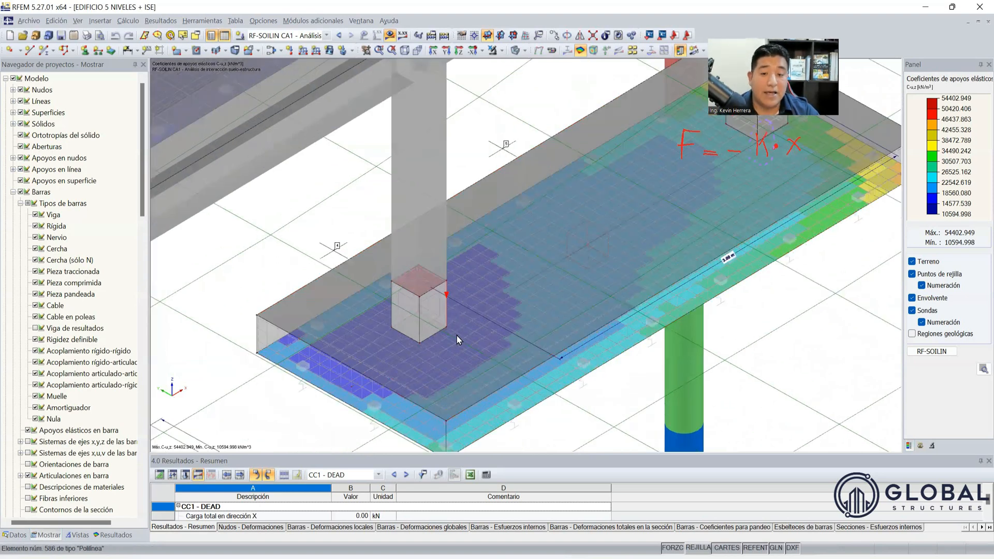
scroll(456, 335, up, 1)
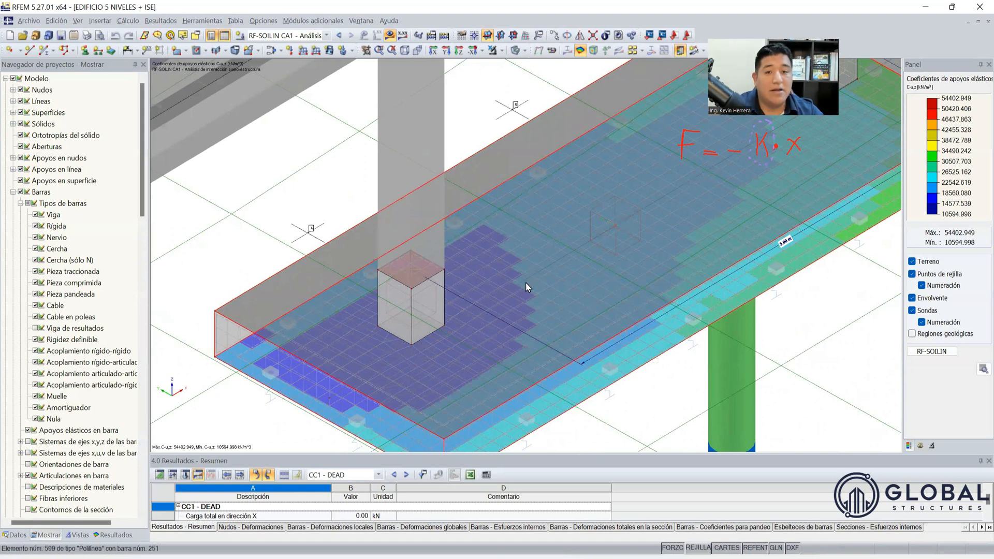
click(757, 164)
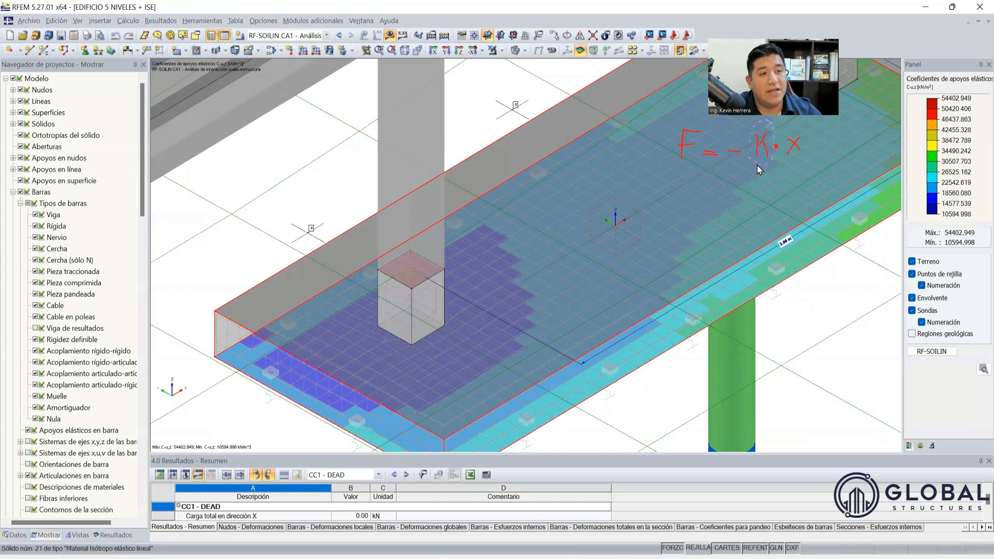
click(756, 164)
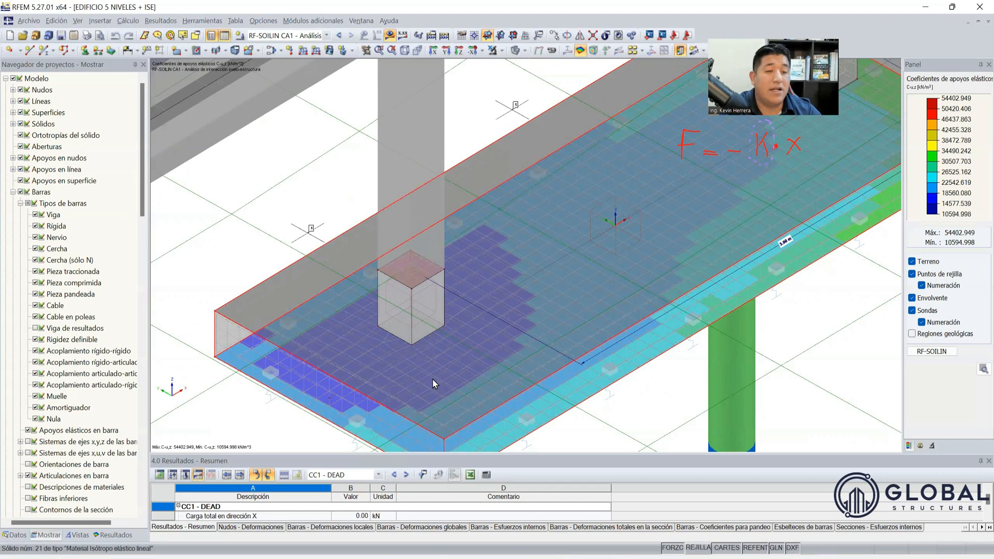
click(934, 222)
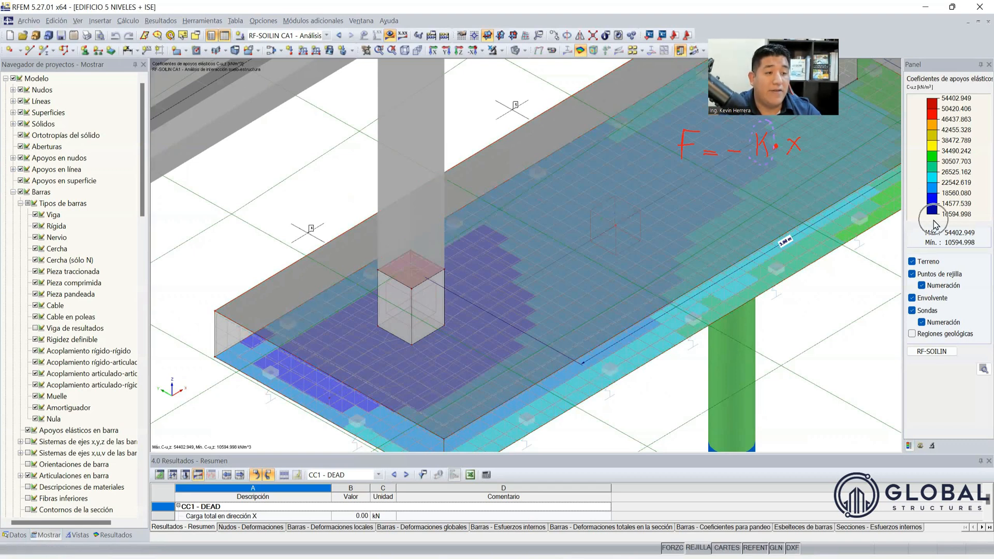
Step: Inspect how the coefficient colours vary along the combined footing from the inner pedestal to the outer corner
scroll(444, 334, down, 1)
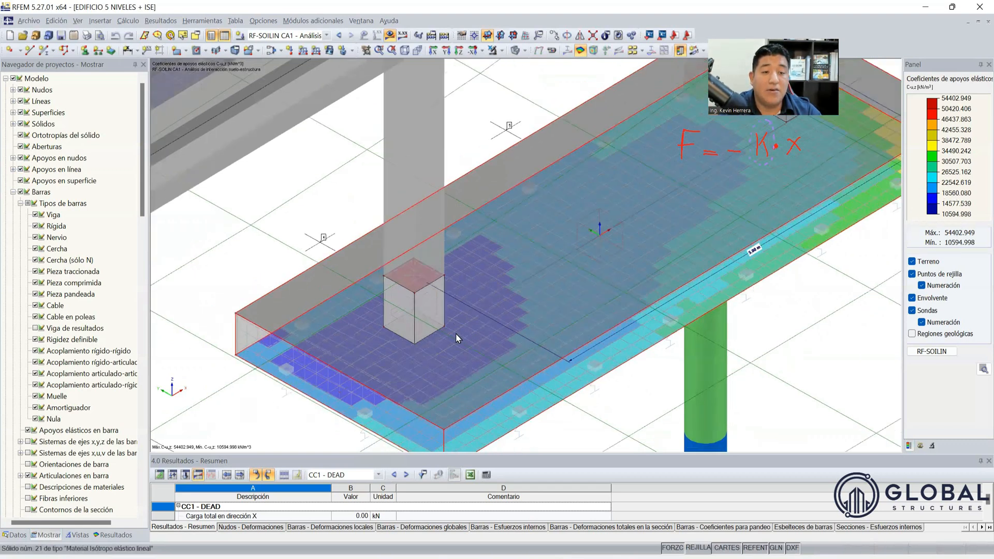
scroll(517, 357, down, 2)
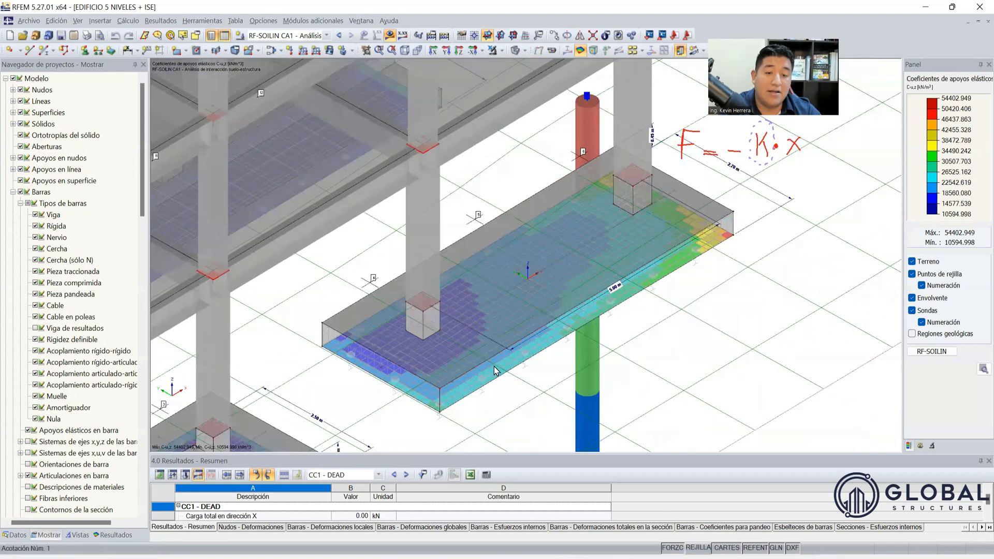
scroll(686, 230, up, 2)
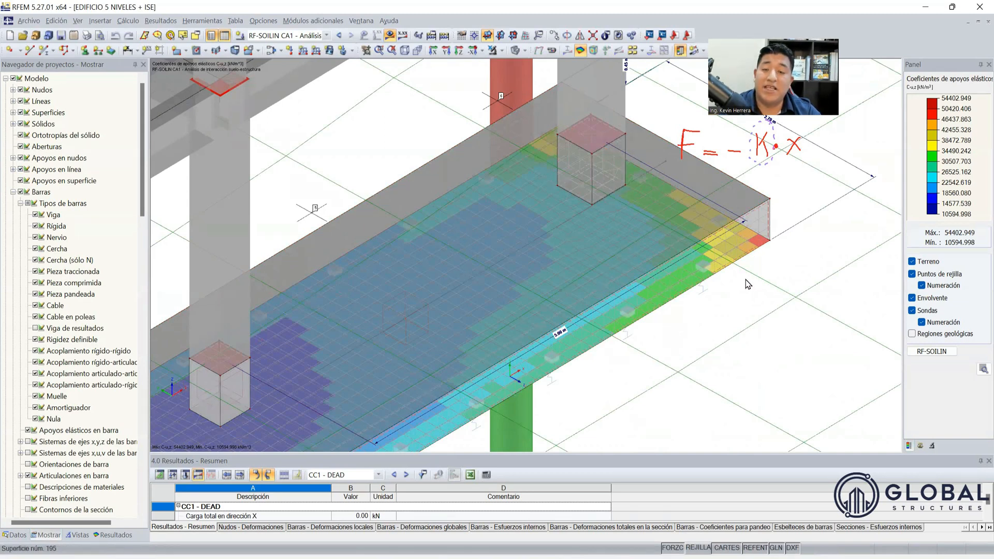
Step: Compare the elastic foundation coefficient colours of the corner, connected and combined footings across the building's base
scroll(745, 280, down, 7)
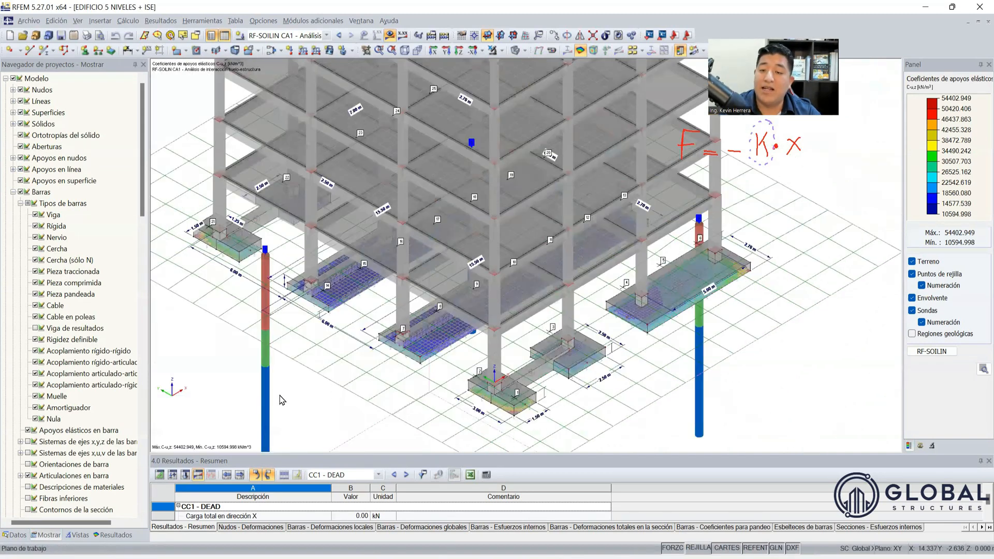
ctrl+middle_drag(223, 401, 277, 384)
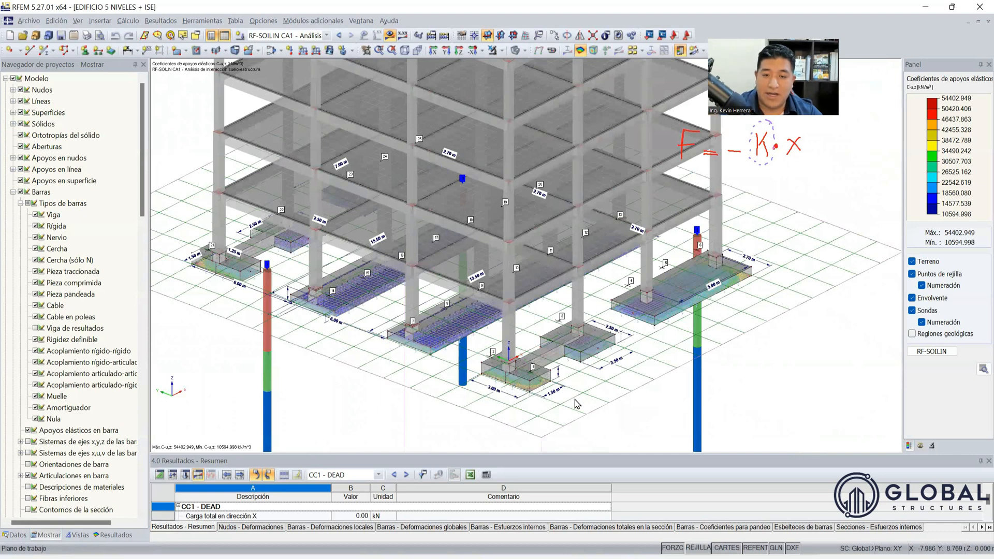
scroll(551, 419, up, 1)
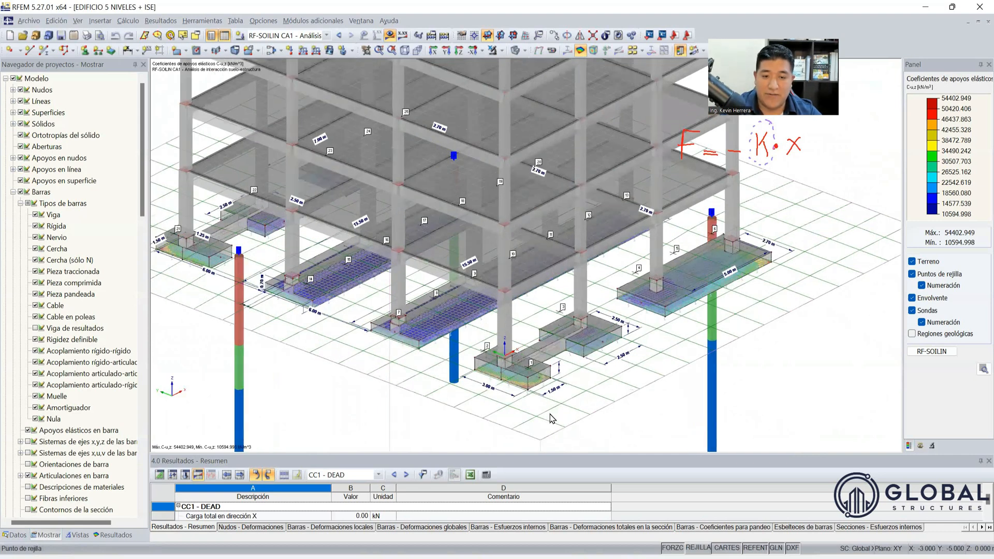
scroll(544, 394, up, 5)
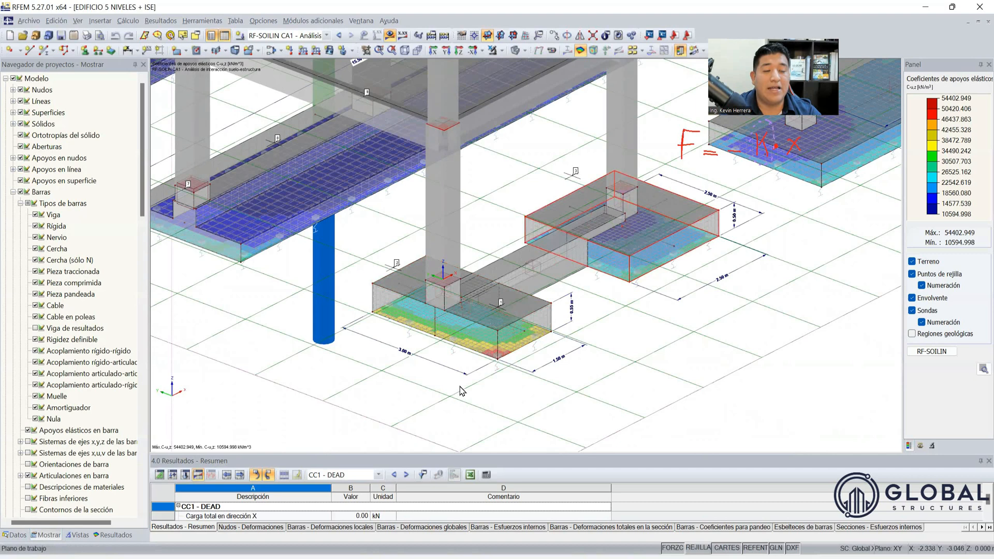
scroll(443, 393, down, 3)
scroll(573, 313, up, 3)
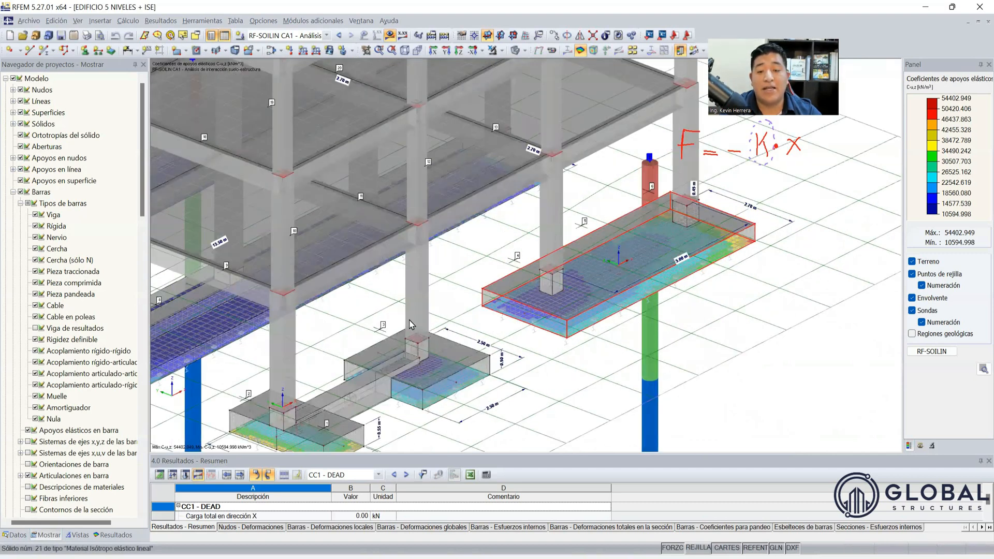
scroll(431, 331, down, 3)
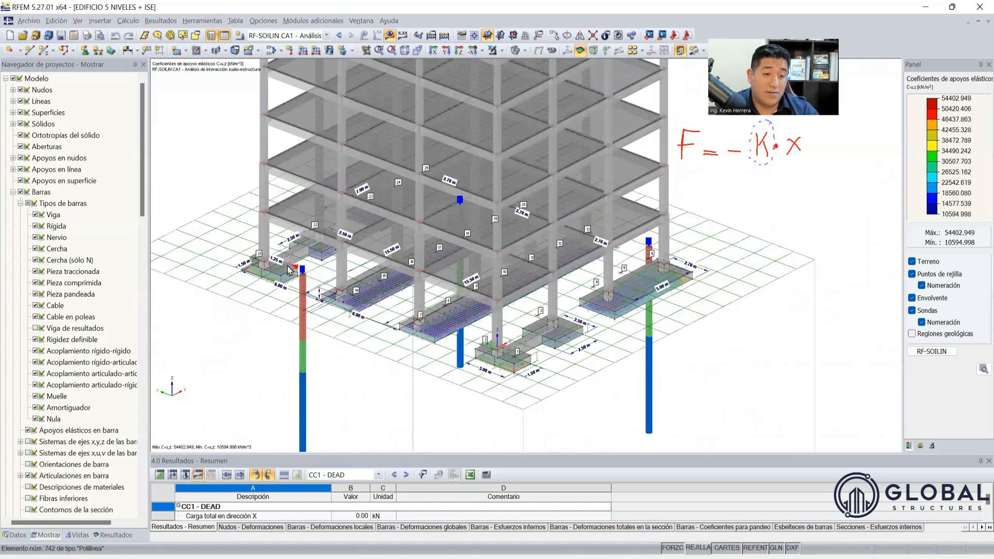
ctrl+middle_drag(747, 333, 757, 376)
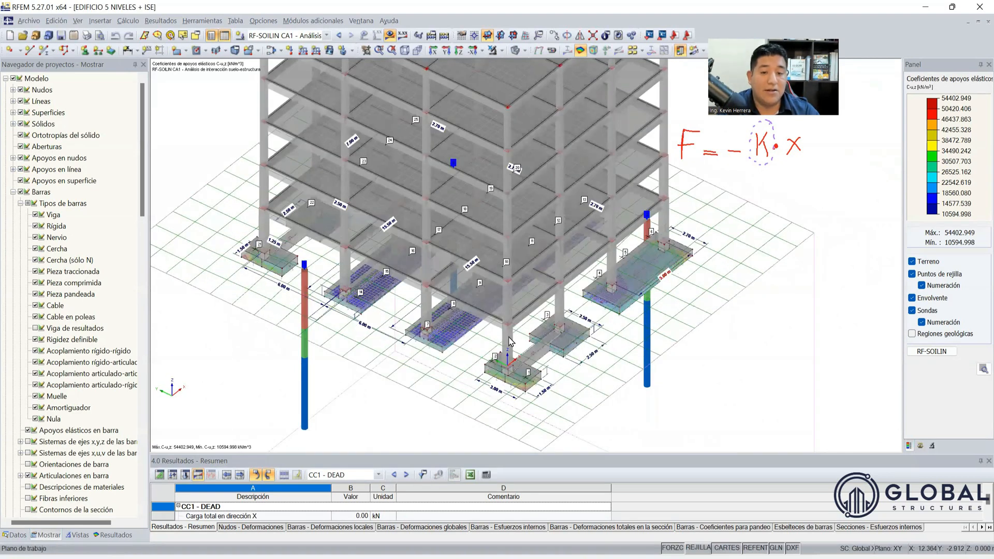
scroll(618, 282, up, 5)
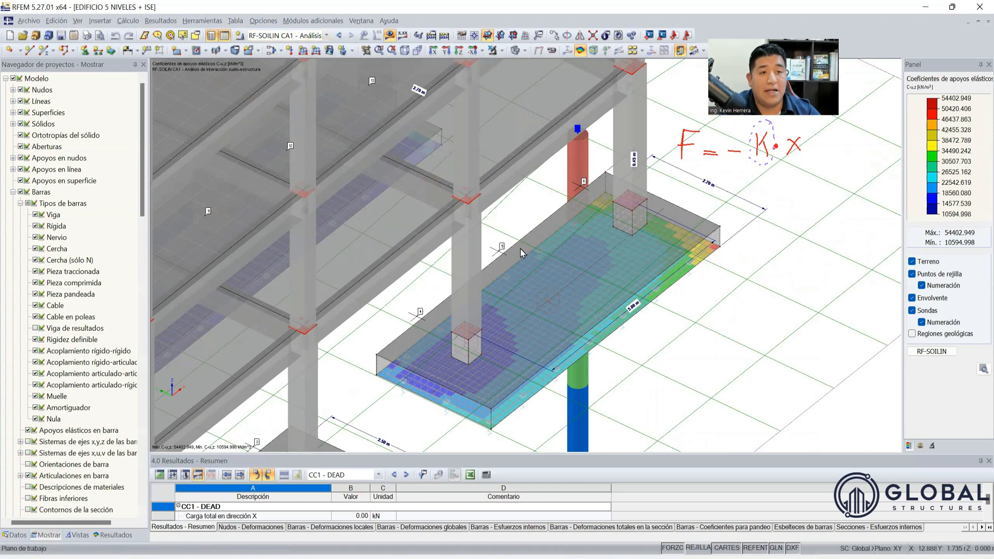
scroll(564, 273, down, 1)
scroll(607, 268, down, 4)
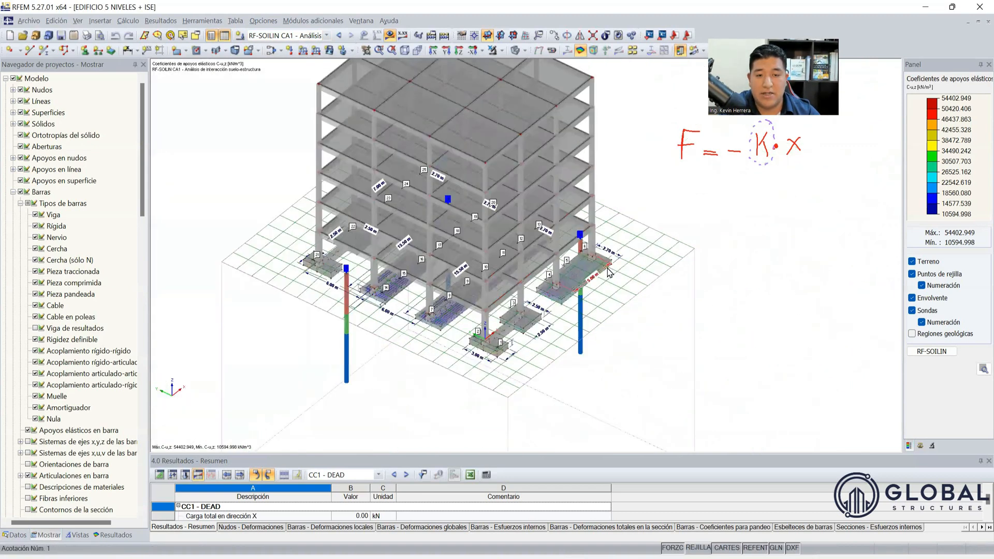
Step: Examine the three soil probes and their layers beneath the building in relation to the surrounding footings
scroll(462, 356, down, 1)
ctrl+middle_drag(462, 356, 424, 328)
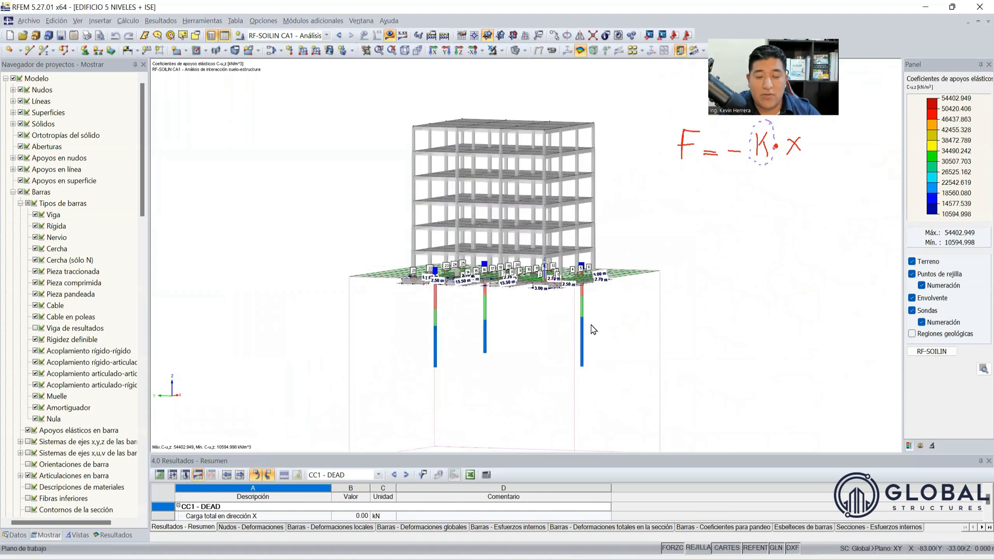
ctrl+middle_drag(543, 337, 561, 378)
scroll(477, 348, up, 1)
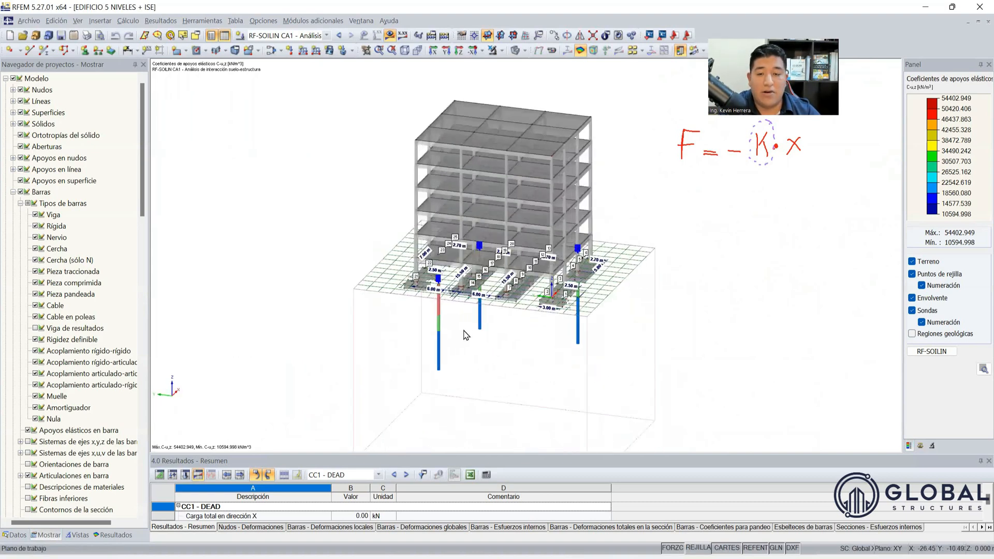
scroll(446, 327, up, 1)
scroll(424, 297, up, 1)
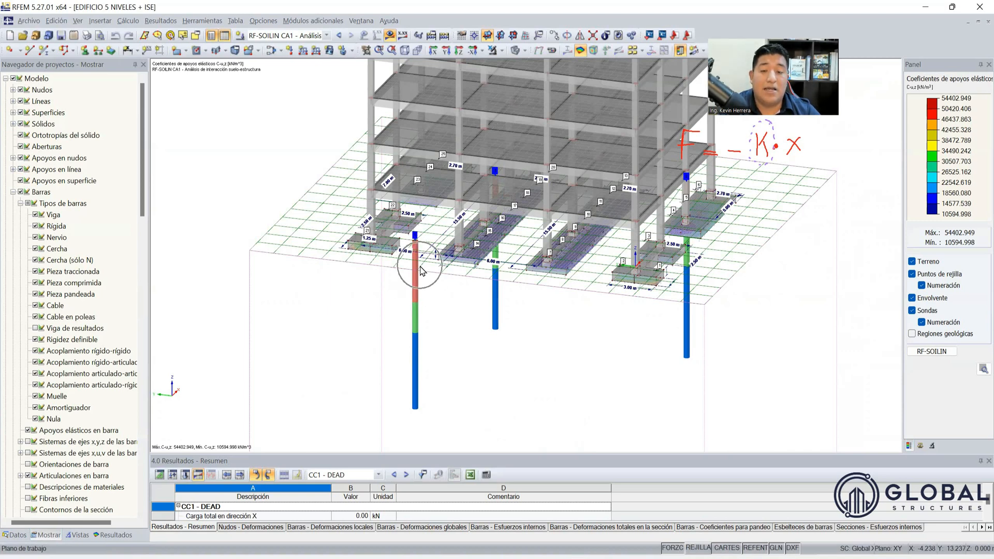
scroll(388, 346, down, 2)
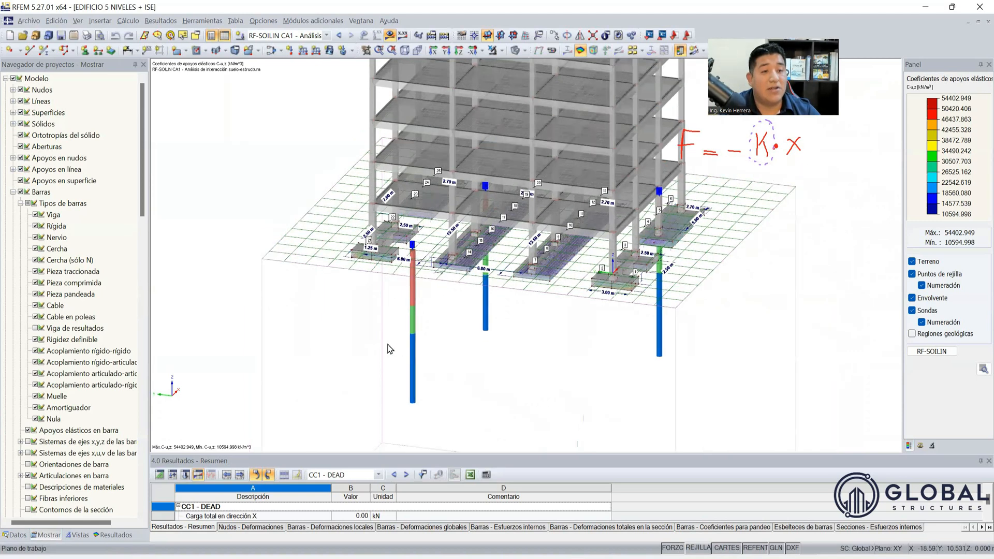
ctrl+middle_drag(727, 377, 779, 336)
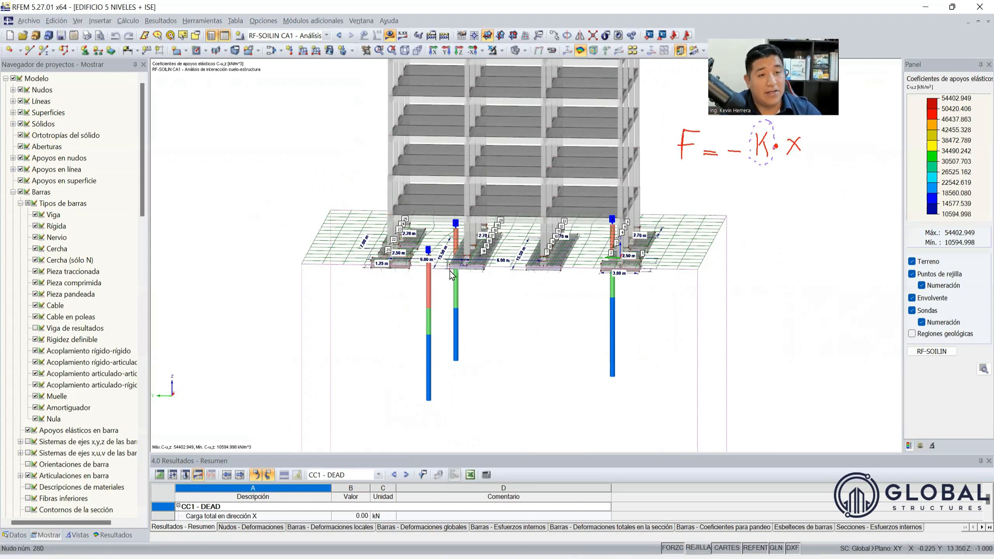
scroll(461, 281, down, 2)
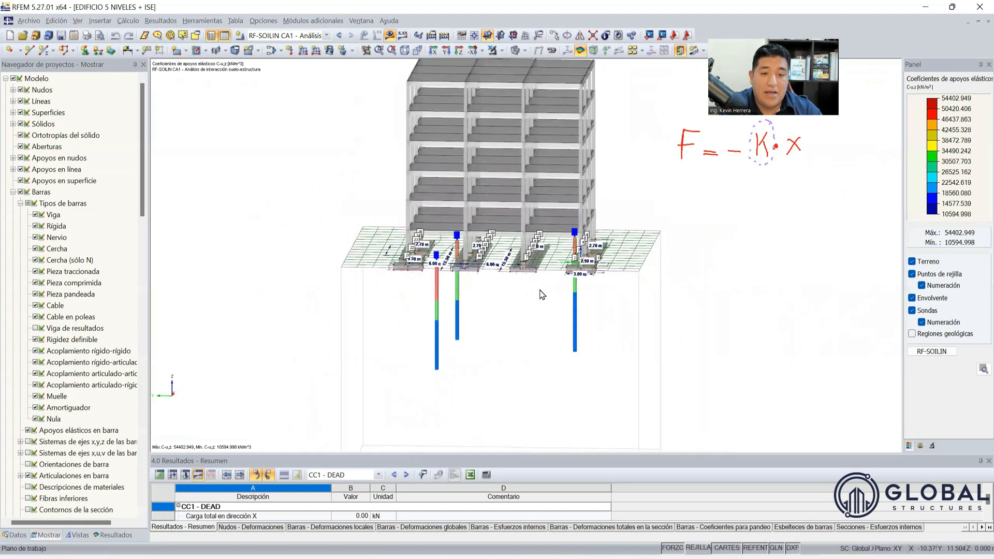
ctrl+middle_drag(709, 313, 488, 312)
scroll(447, 283, up, 2)
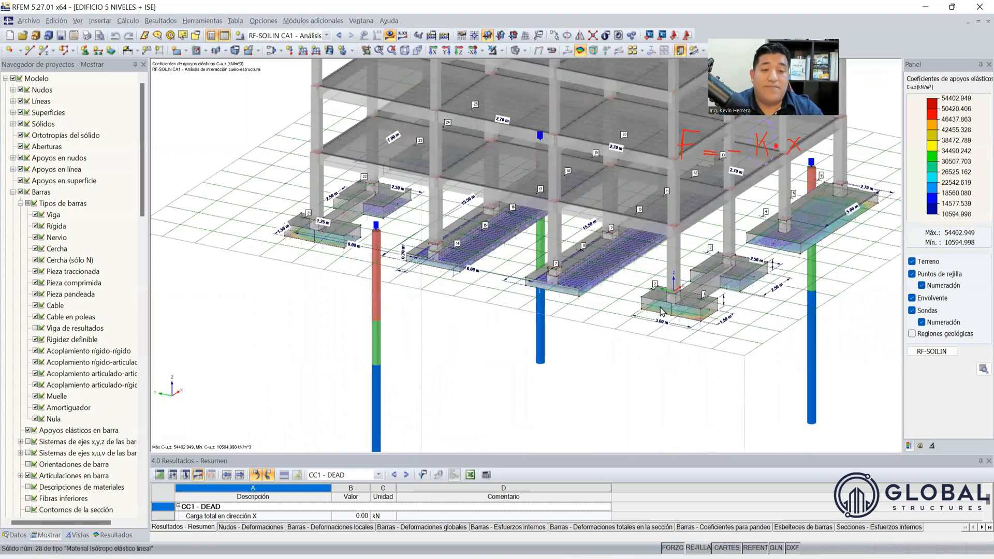
scroll(475, 306, down, 1)
scroll(476, 306, down, 3)
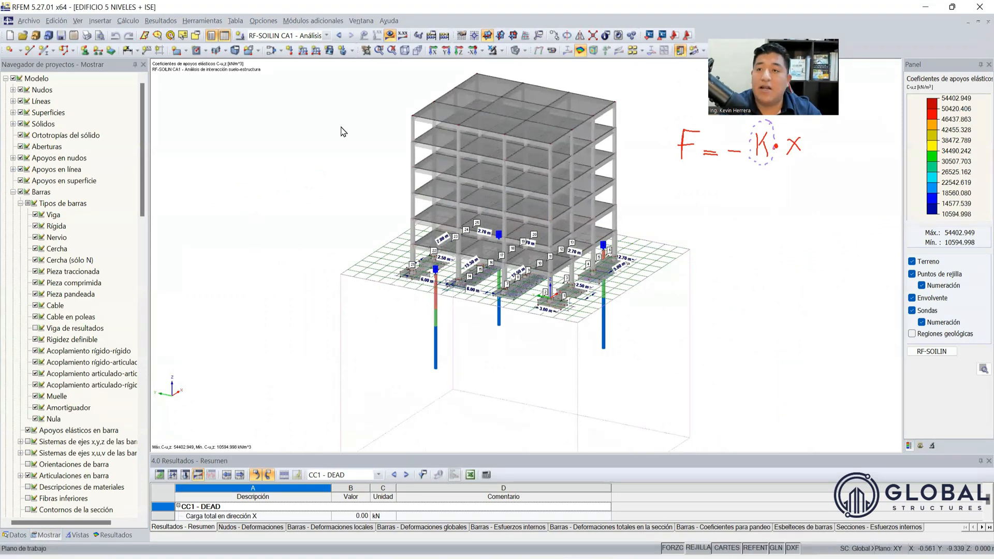
click(359, 224)
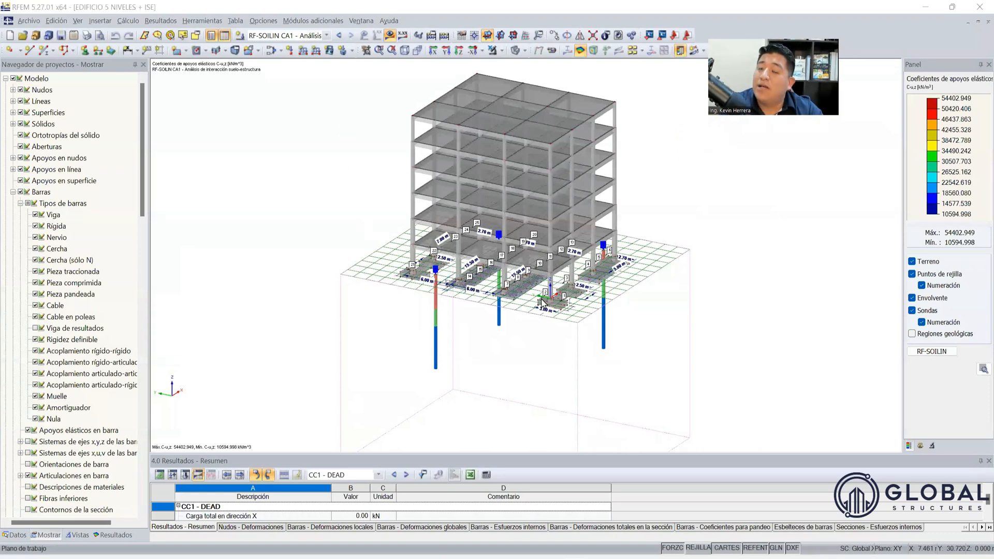
scroll(371, 298, down, 1)
scroll(427, 366, down, 1)
scroll(430, 379, up, 2)
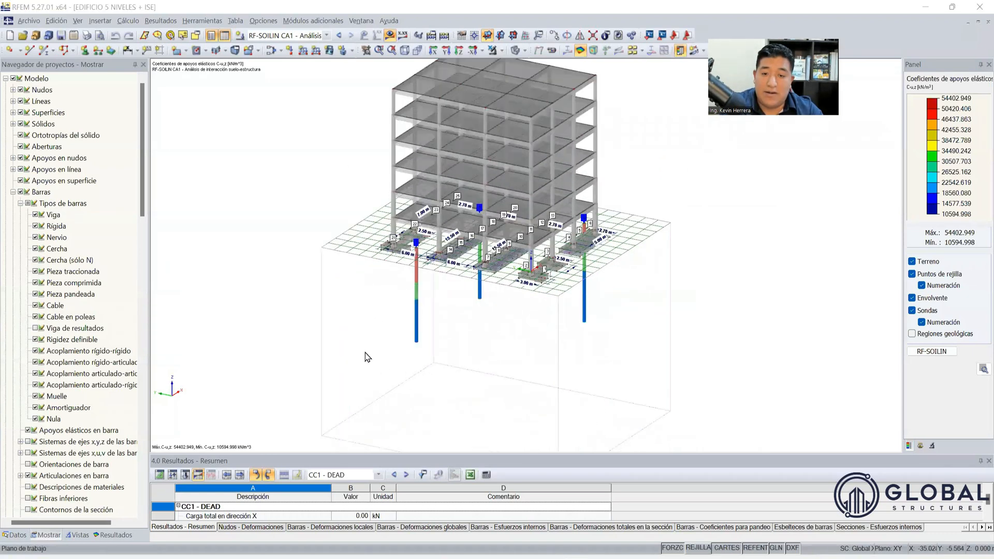
ctrl+middle_drag(655, 396, 680, 386)
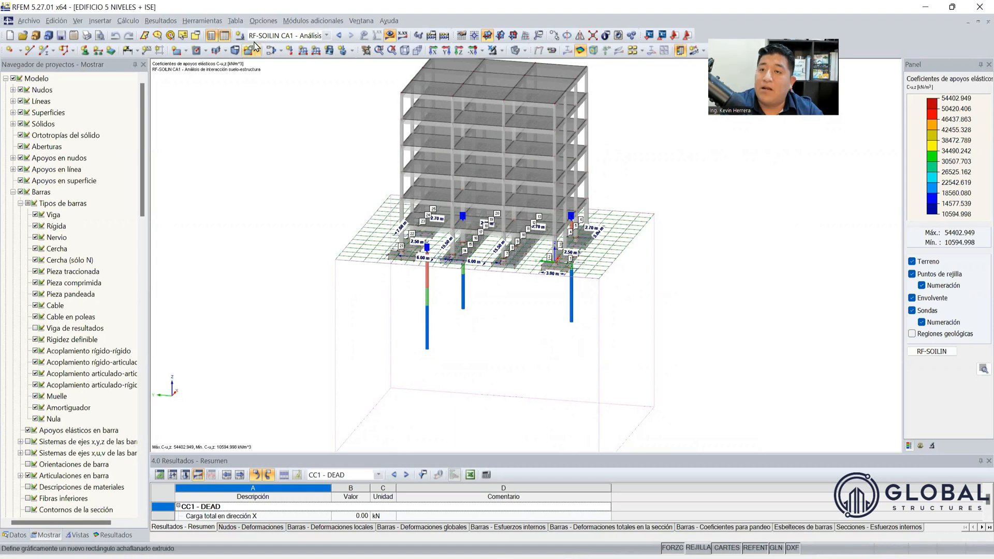
Step: Delete the existing soil-structure interaction case in the RF-SOILIN module together with all its results
click(300, 24)
mouse_move(335, 186)
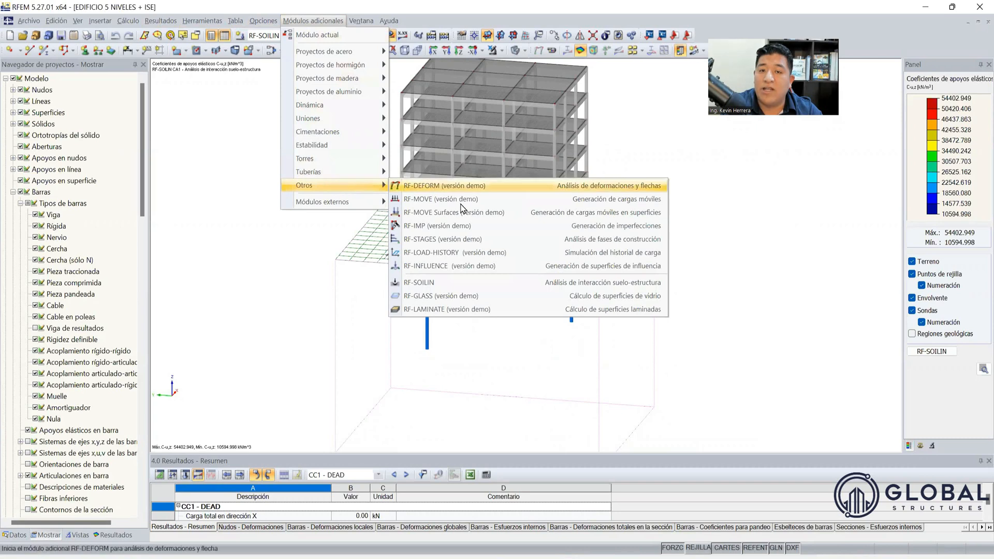
click(428, 286)
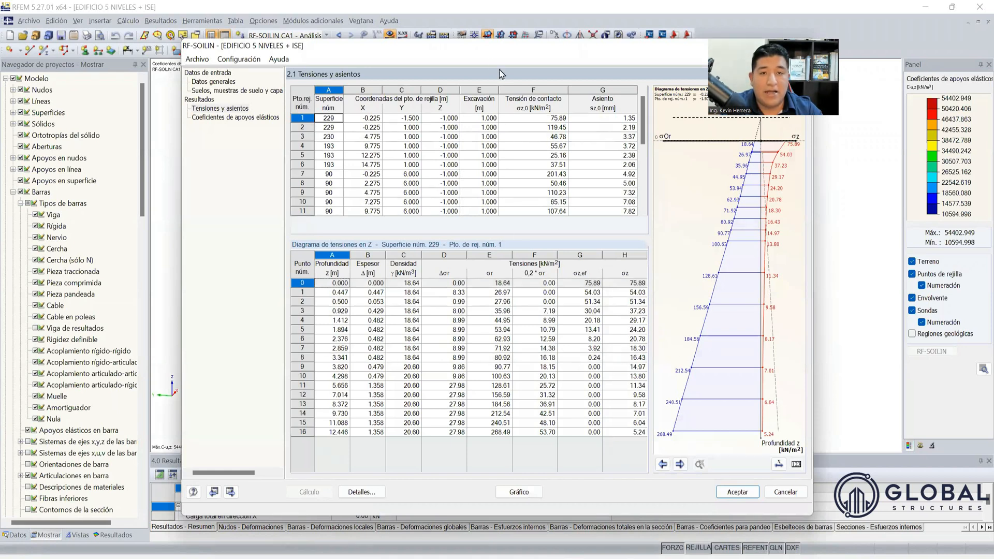
drag(480, 53, 344, 35)
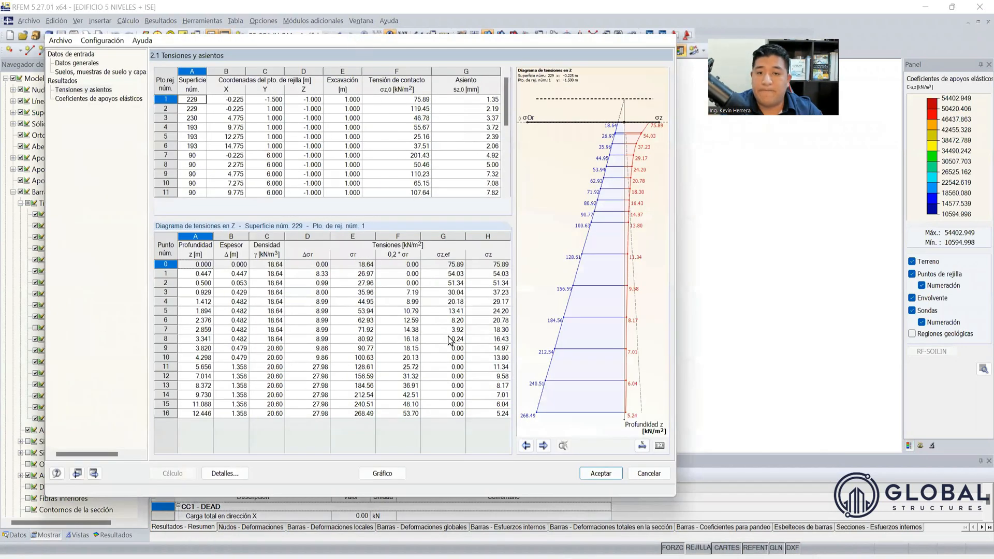
click(61, 42)
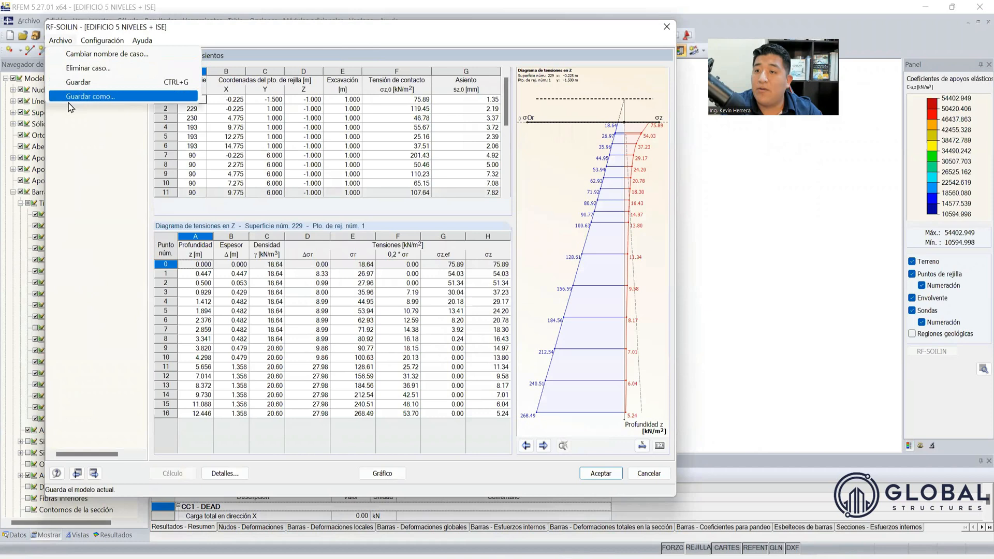
click(81, 68)
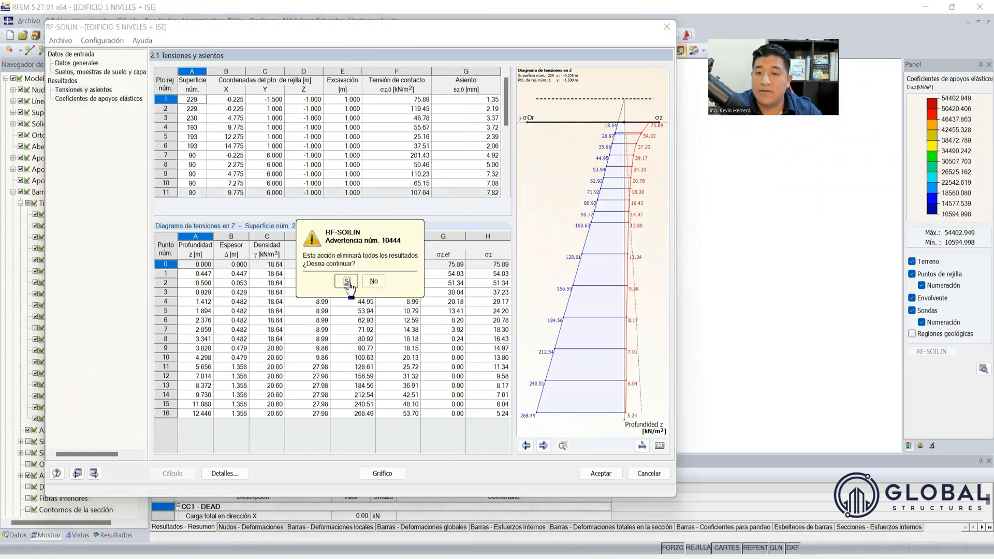
click(347, 281)
click(374, 334)
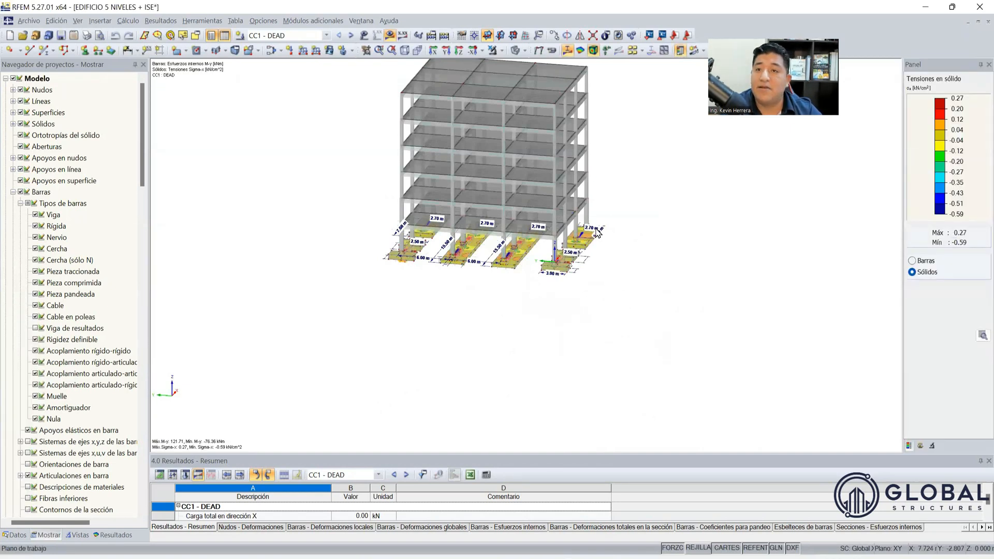
Step: Turn off the results display for load case CC1 - DEAD so only the building and its footings are shown
middle_drag(690, 227, 639, 229)
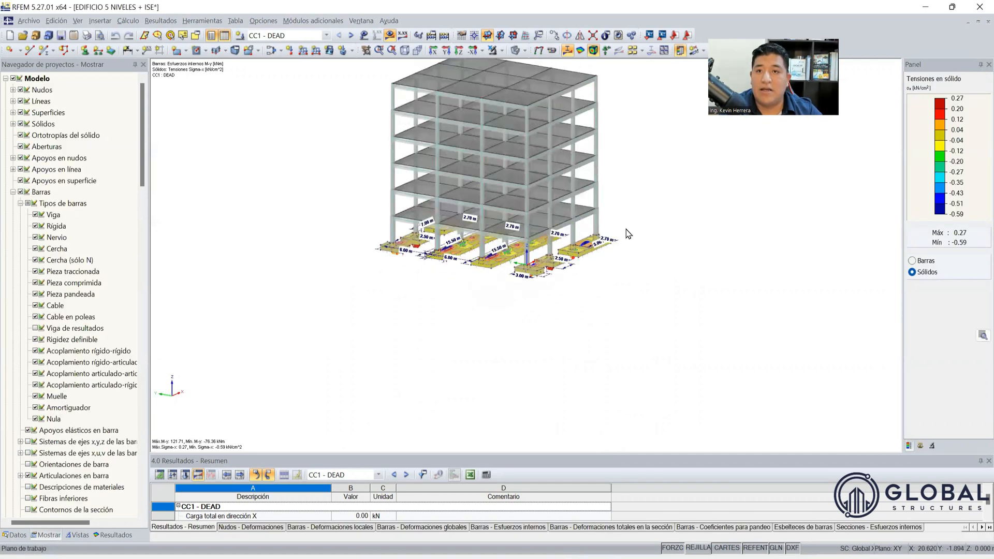
scroll(605, 194, up, 3)
scroll(624, 256, down, 2)
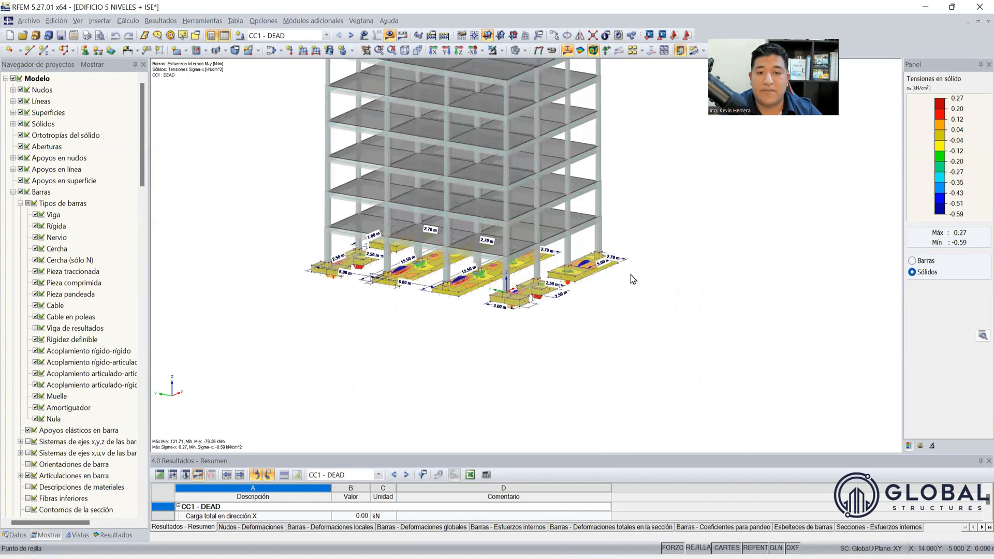
click(389, 35)
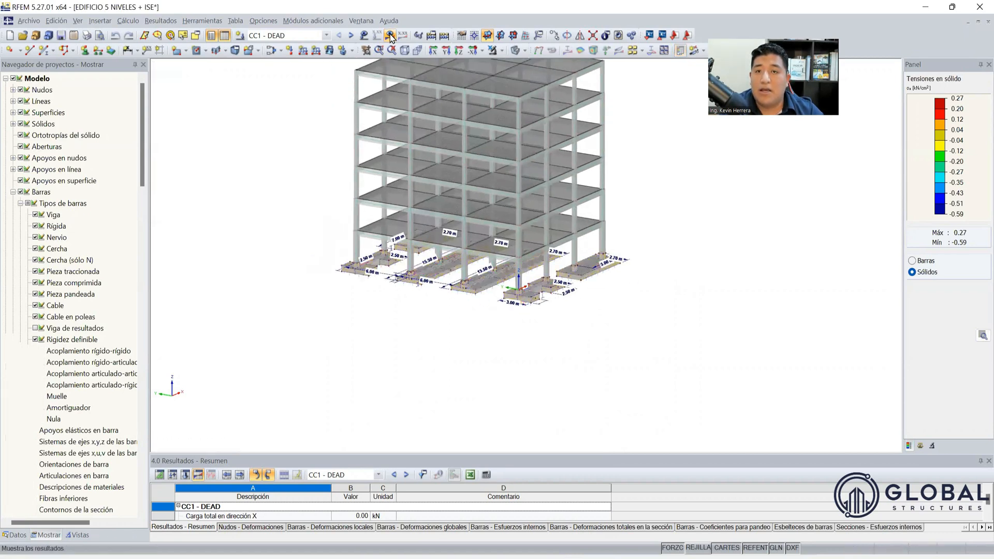
scroll(405, 302, up, 2)
scroll(345, 313, up, 1)
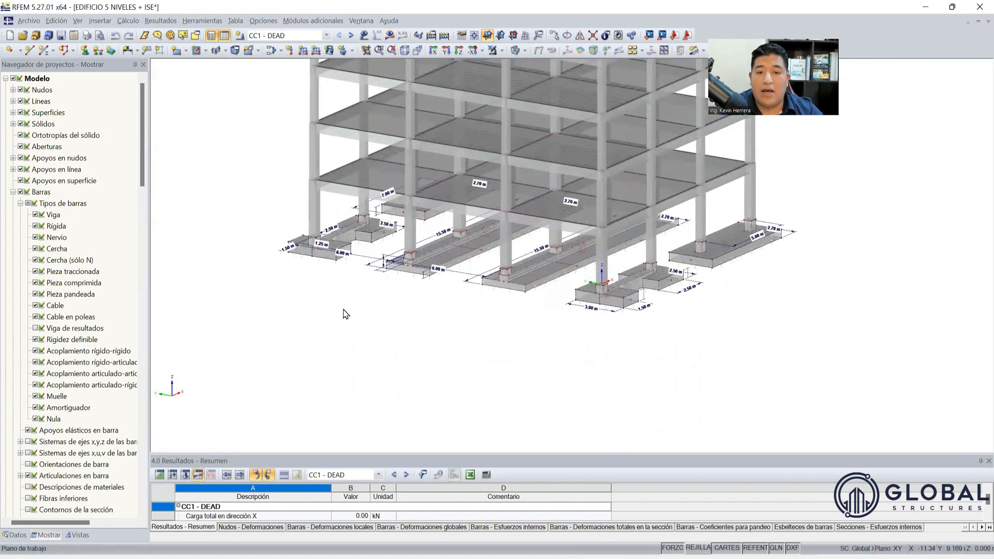
scroll(346, 312, down, 1)
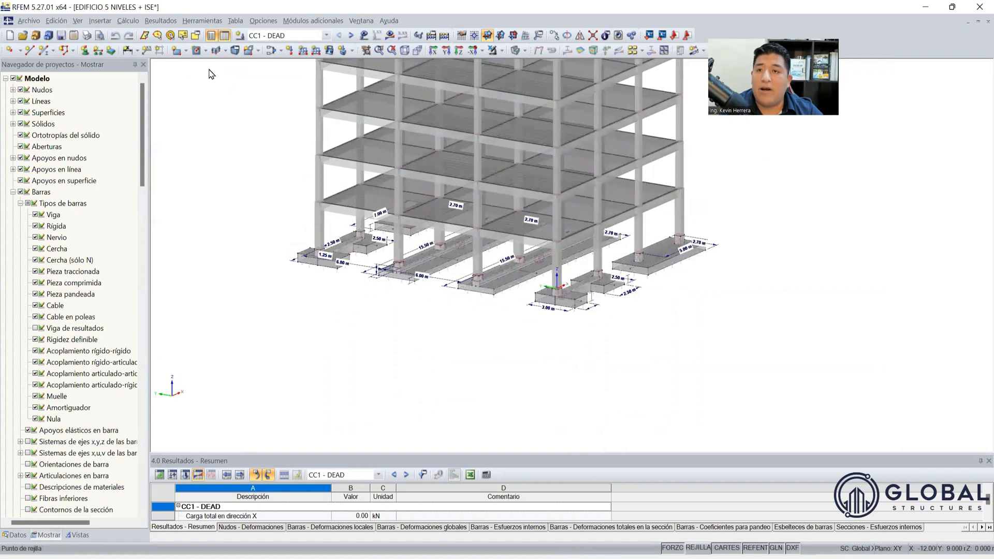
Step: Open the RF-SOILIN module and assign combination CO2 (CC1 + CC2 + CC3) as the governing load combination
click(127, 21)
mouse_move(297, 24)
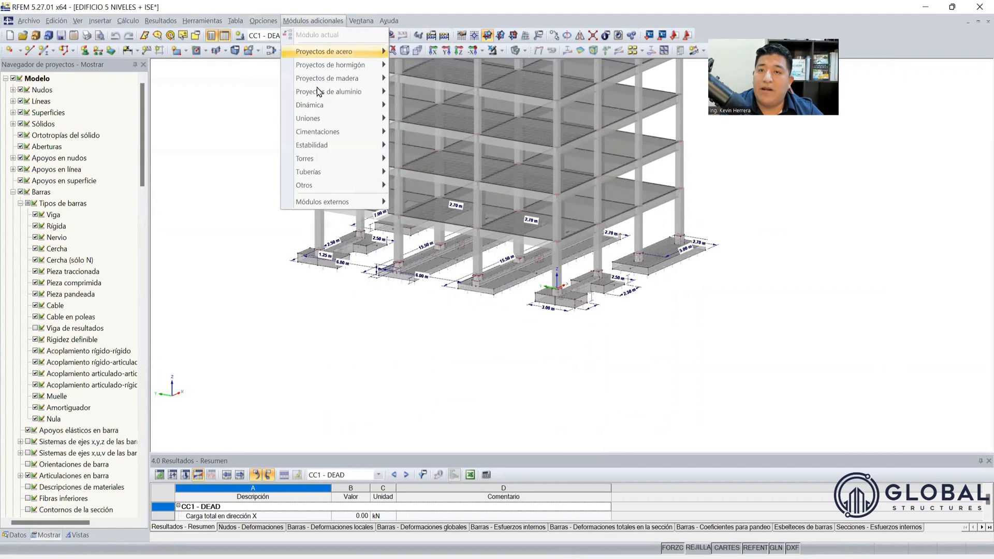
mouse_move(328, 186)
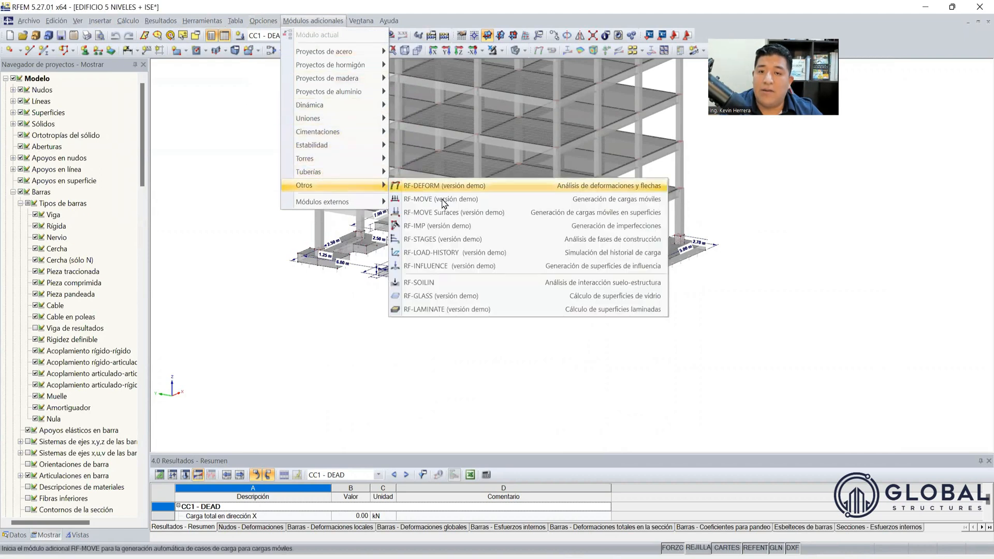
click(328, 35)
click(328, 35)
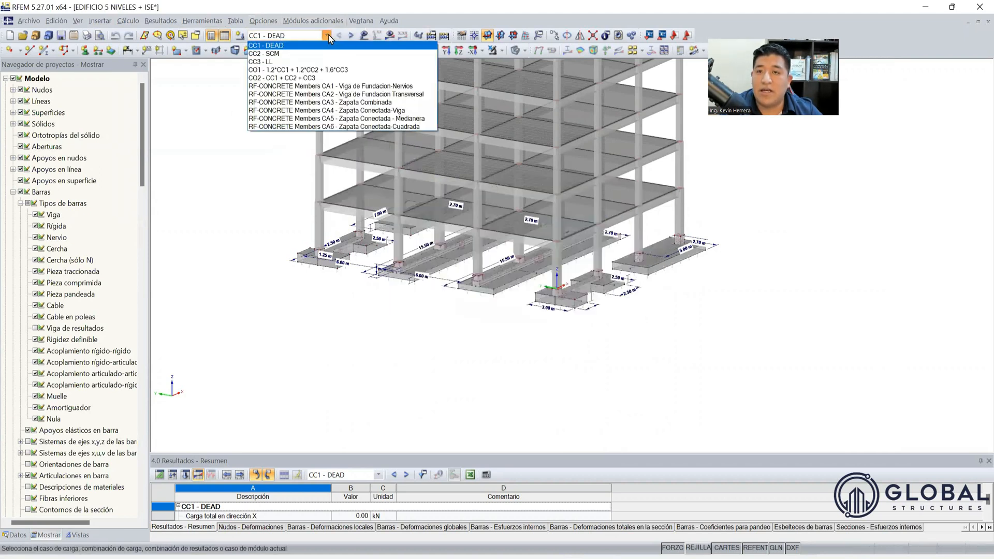
click(306, 33)
click(263, 21)
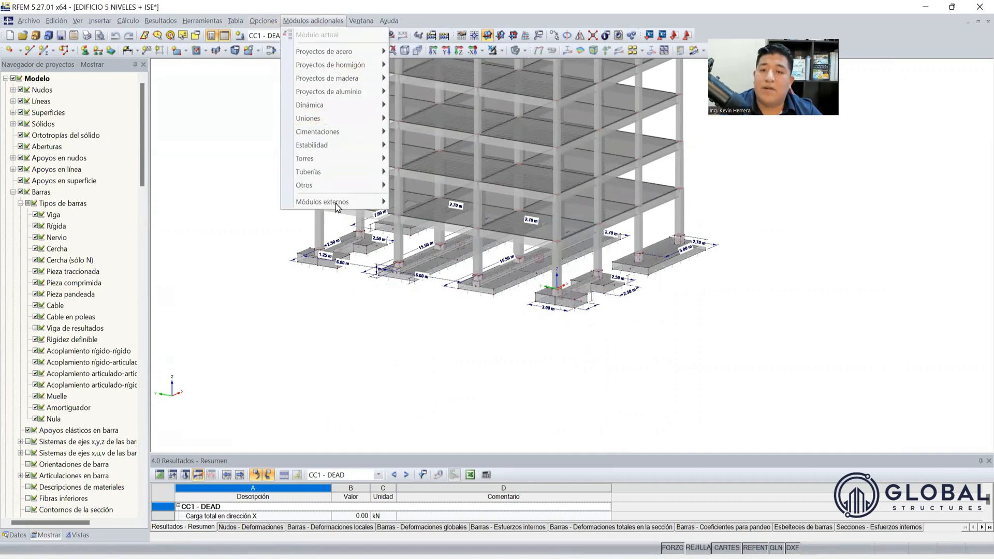
mouse_move(348, 186)
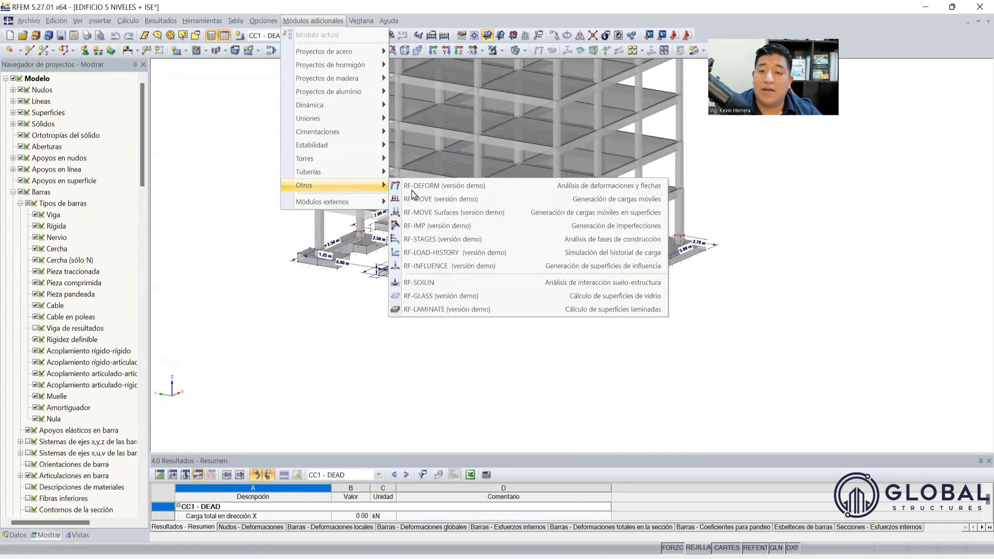
click(455, 283)
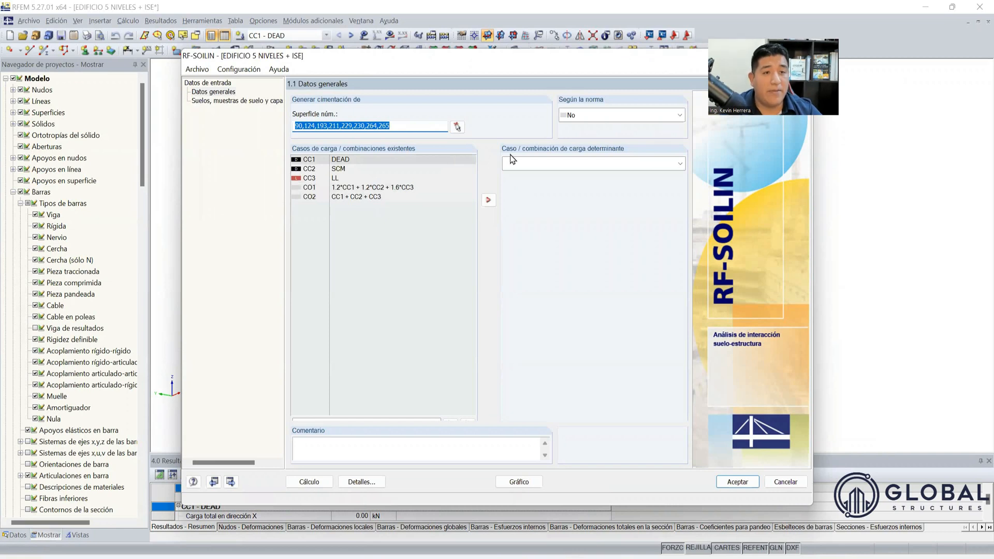
click(343, 197)
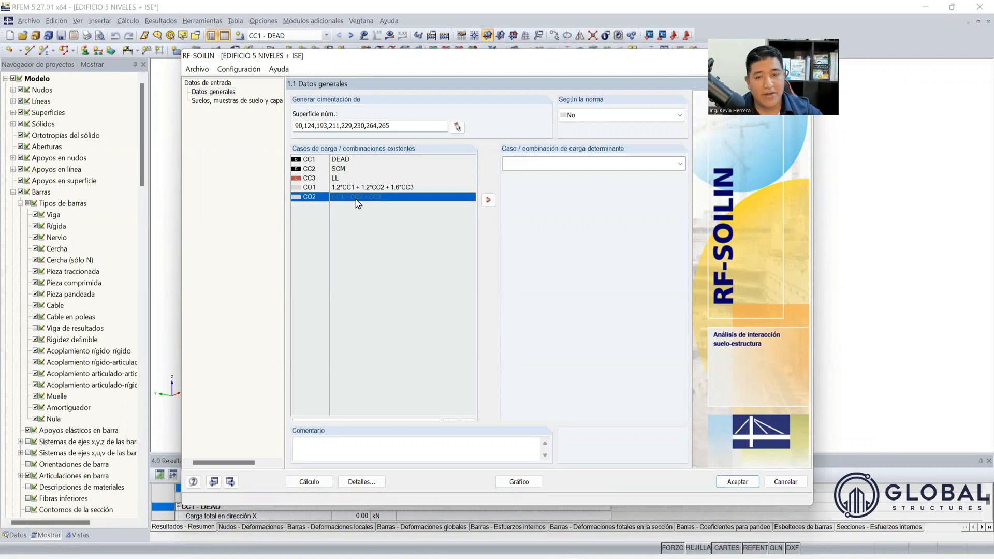
click(488, 200)
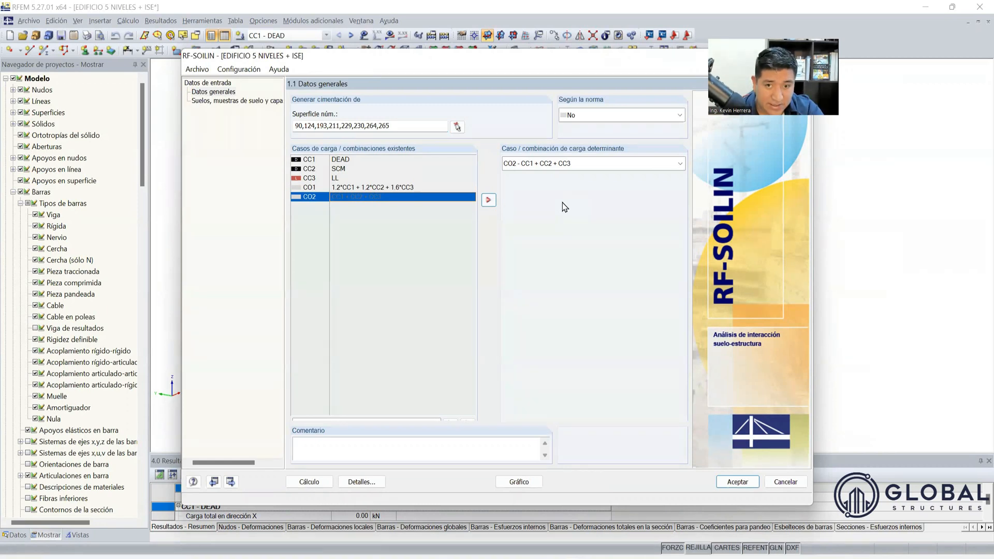
Step: Open the soils, samples and layers input page and widen its navigator and the elasticity modulus column
click(218, 102)
click(209, 103)
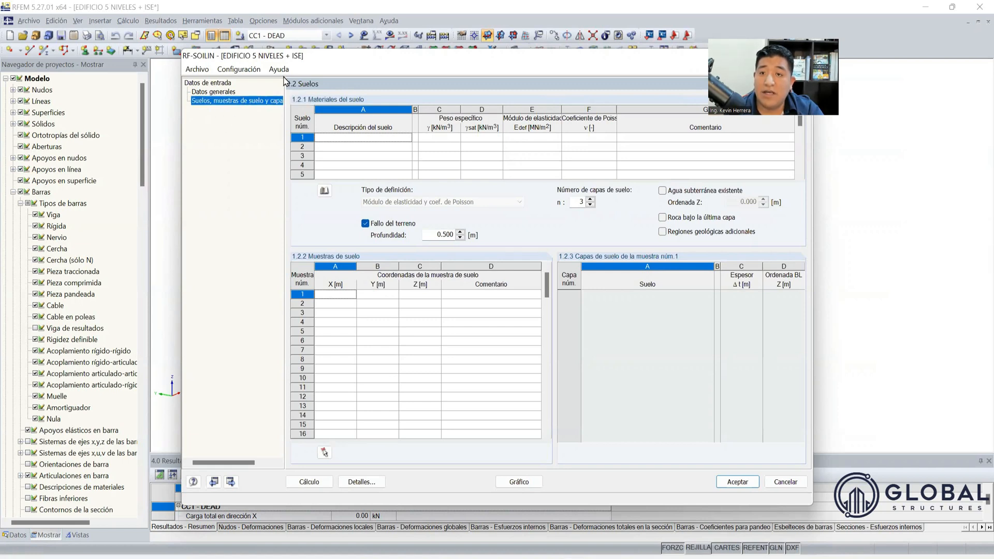
drag(284, 82, 299, 81)
click(391, 135)
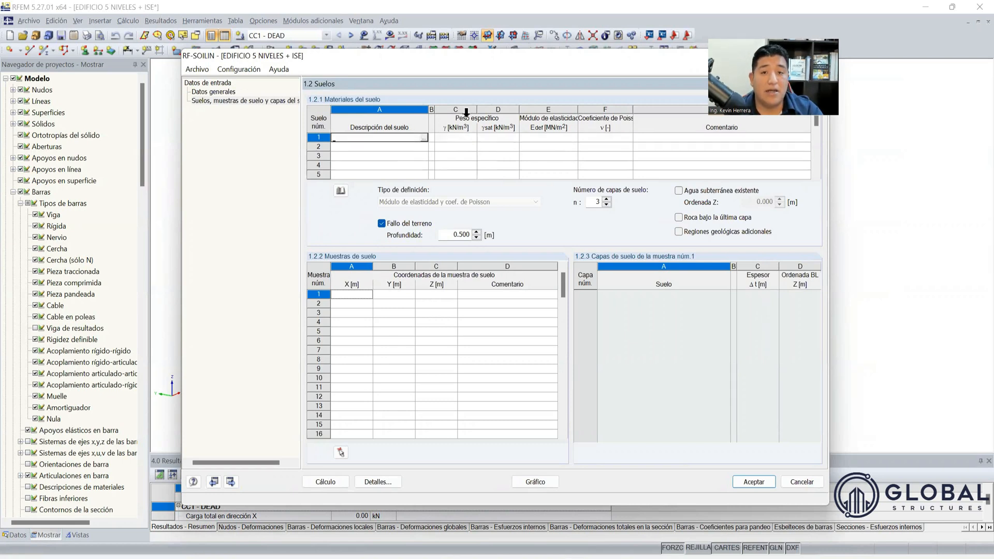
click(453, 137)
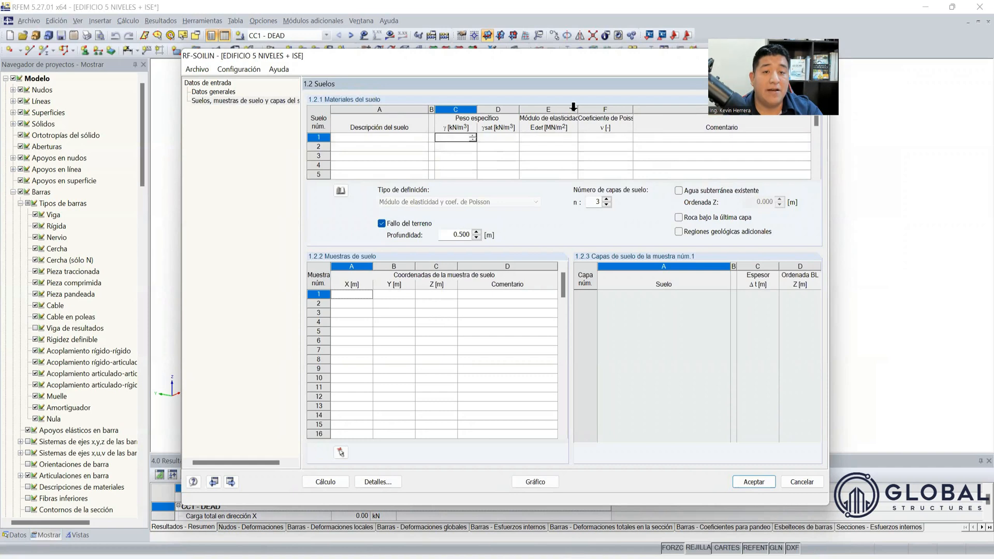
drag(576, 107, 592, 109)
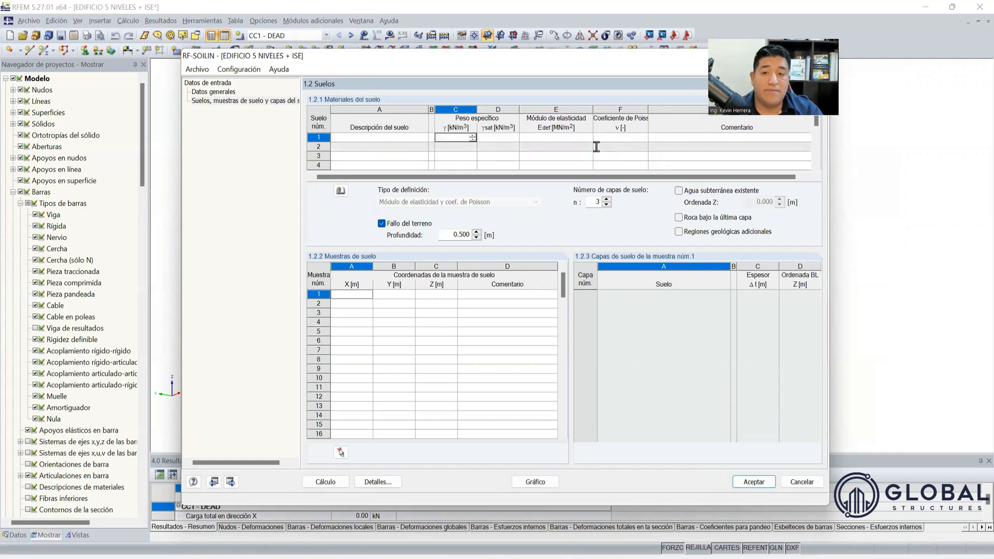
Step: Compare sands, silts and clays in the material library and assign "Arcilla, ligeramente plástica" as soil 1
click(422, 139)
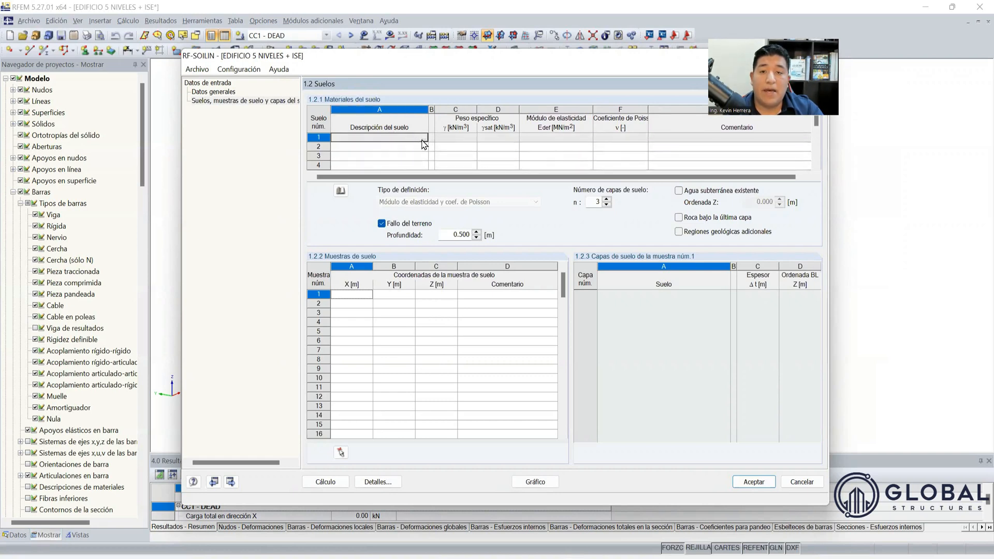
click(424, 140)
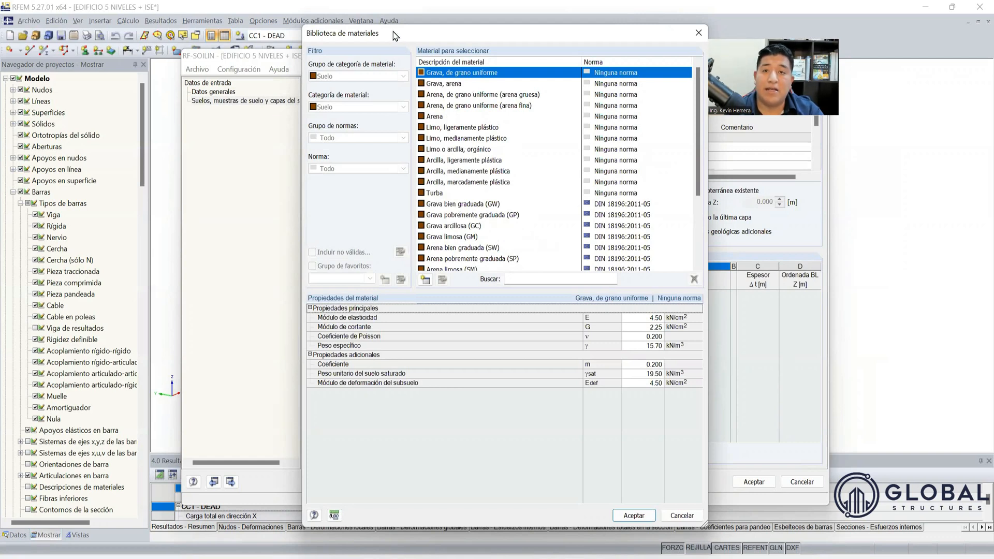
drag(393, 32, 164, 8)
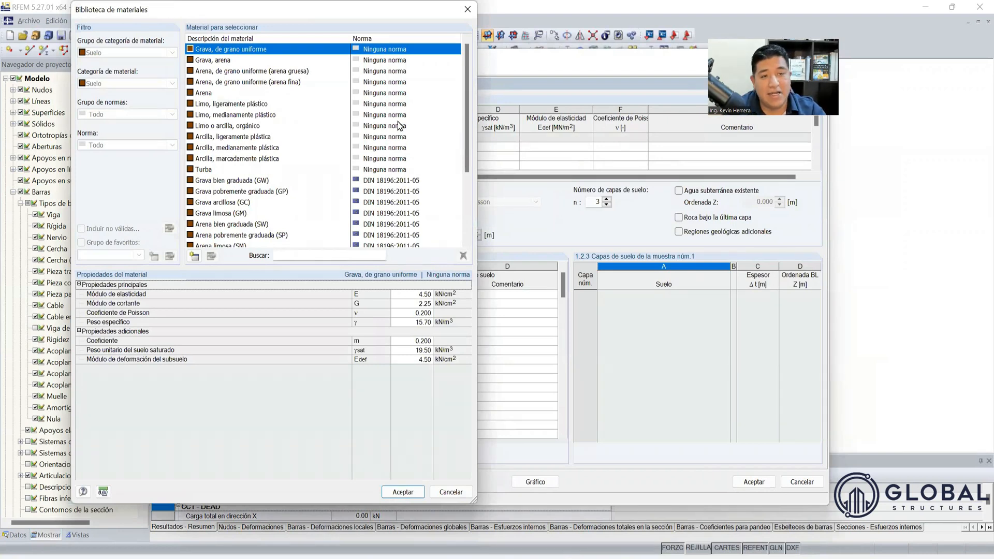
click(213, 96)
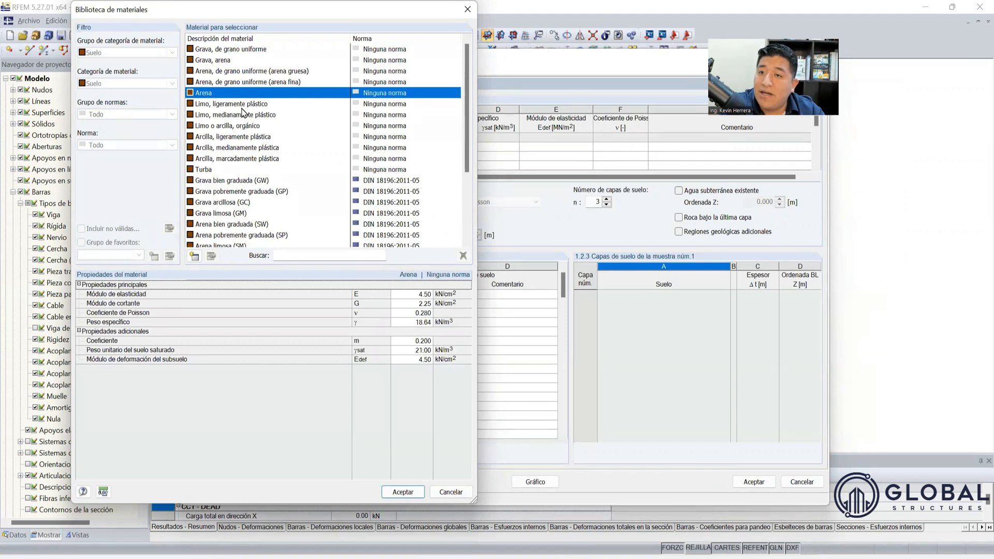
click(242, 106)
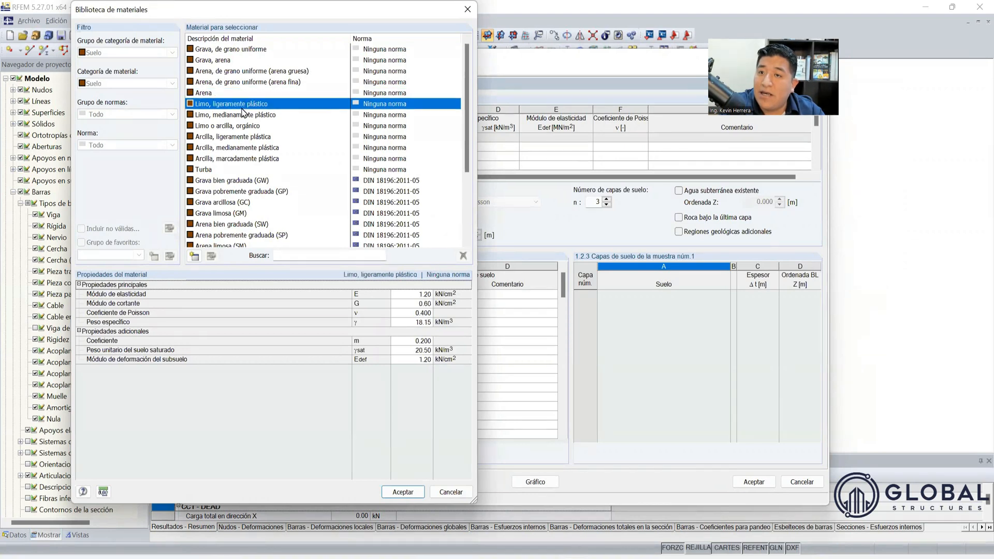
click(232, 74)
click(234, 83)
click(226, 73)
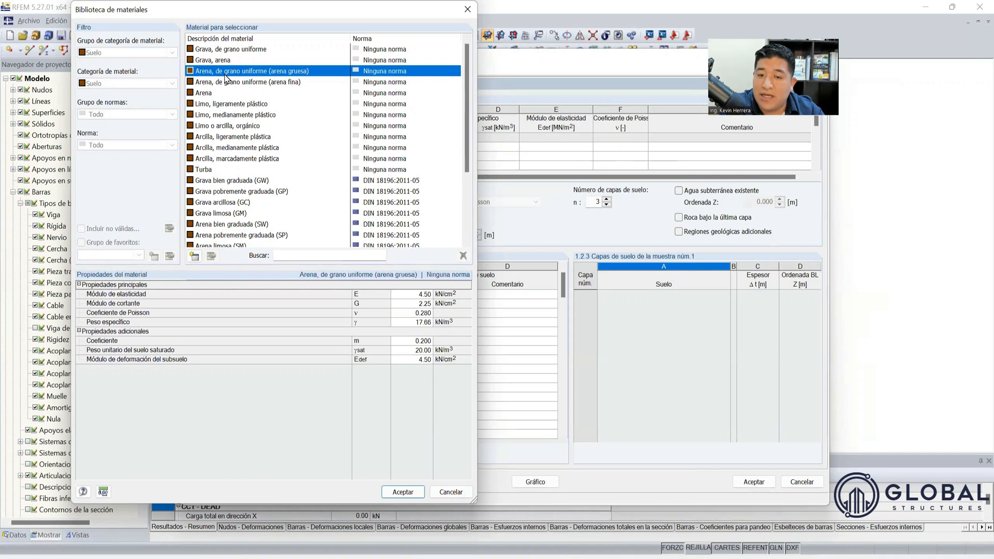
click(227, 94)
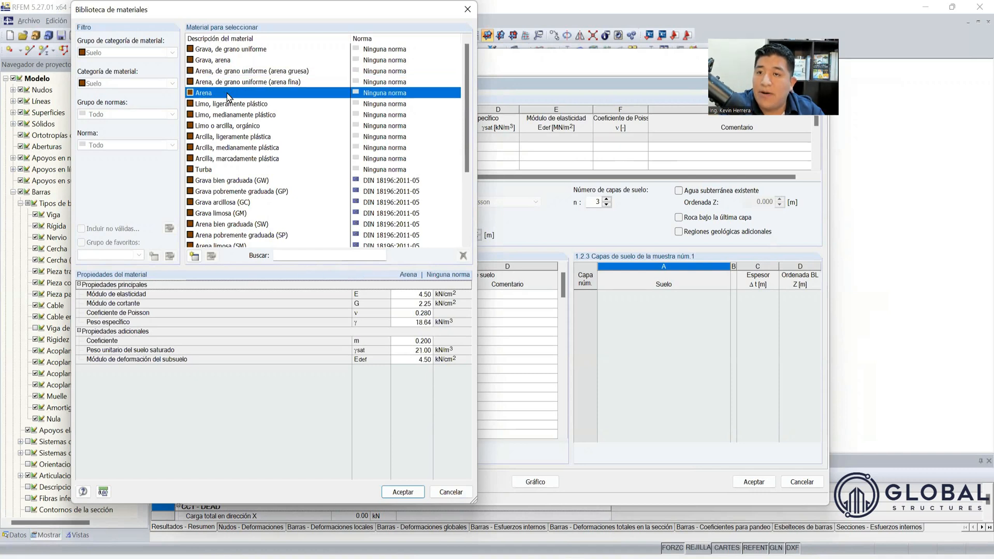
click(228, 105)
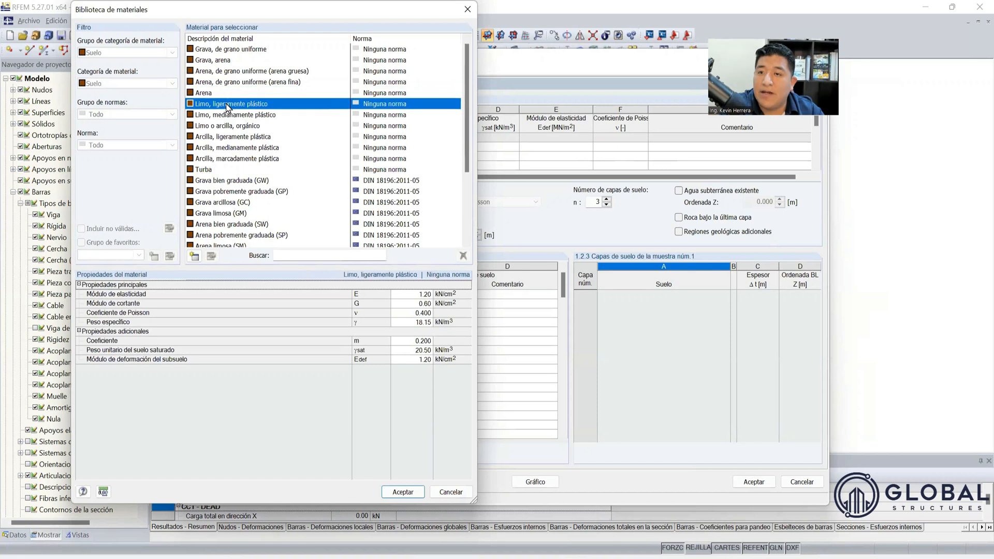
click(220, 113)
click(219, 104)
click(223, 137)
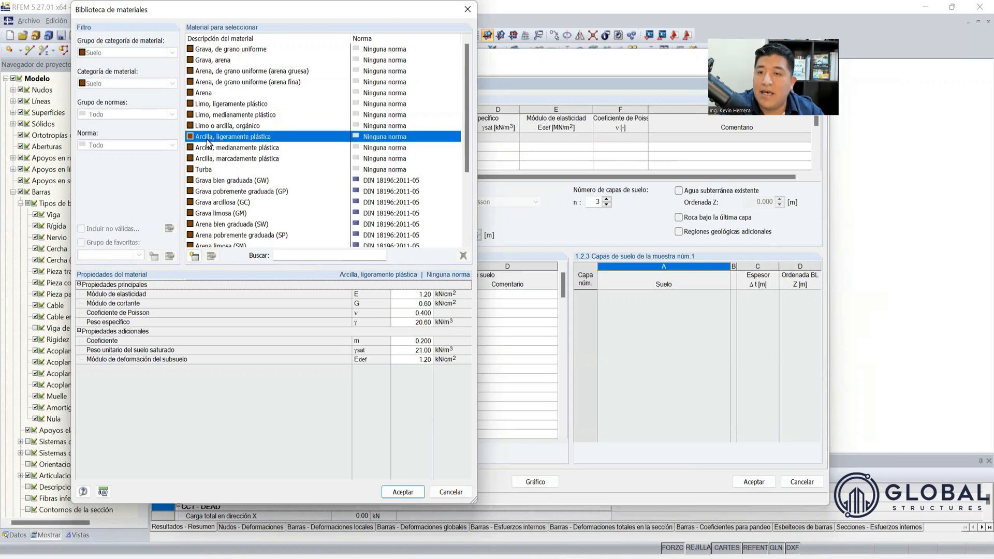
double_click(212, 138)
Step: Assign "Arena, de grano uniforme (arena fina)" from the material library as soil 2
click(358, 147)
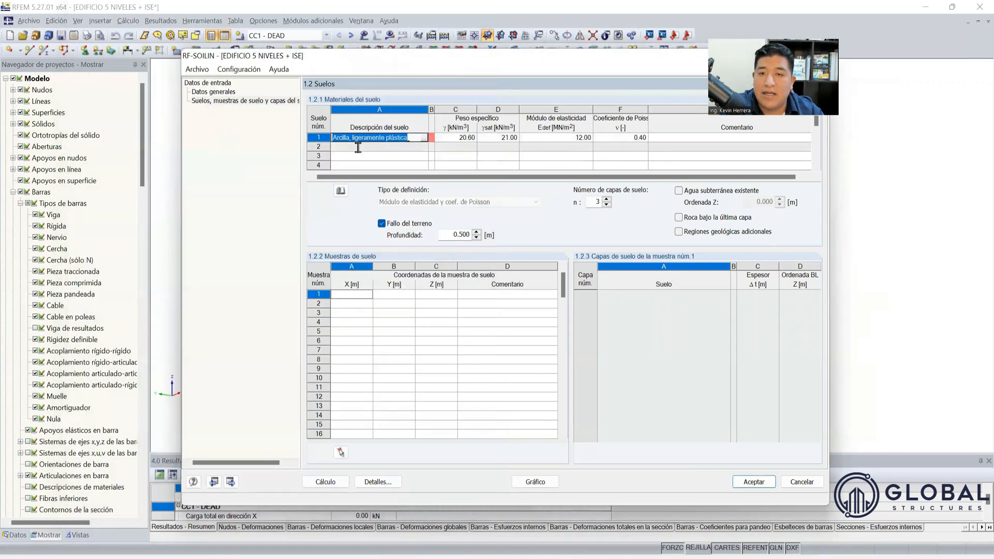
click(425, 148)
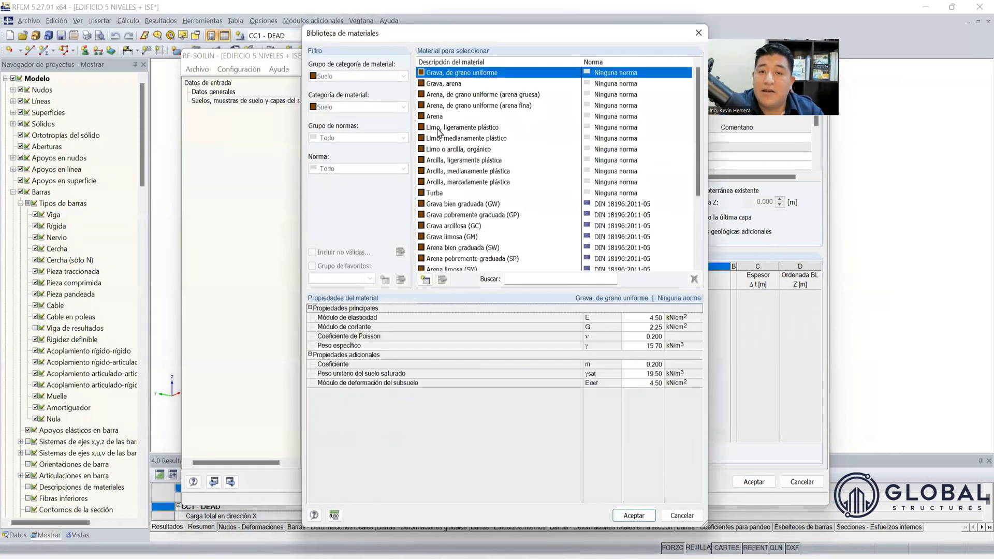
click(455, 96)
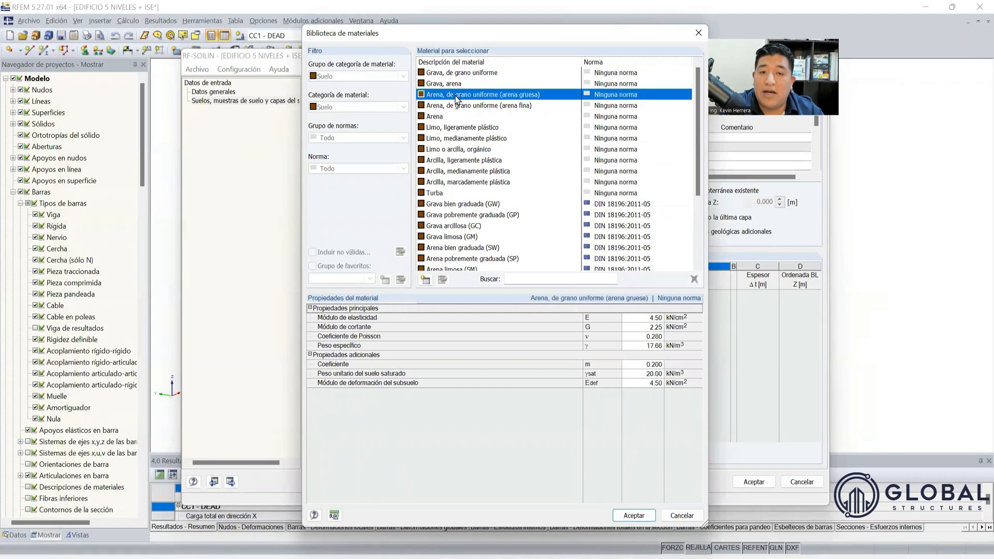
click(452, 106)
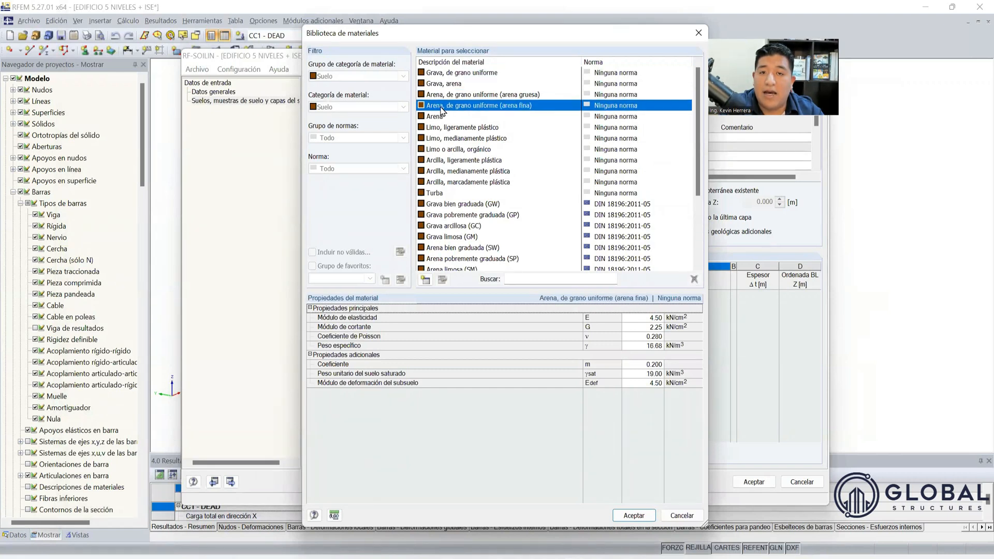
double_click(436, 107)
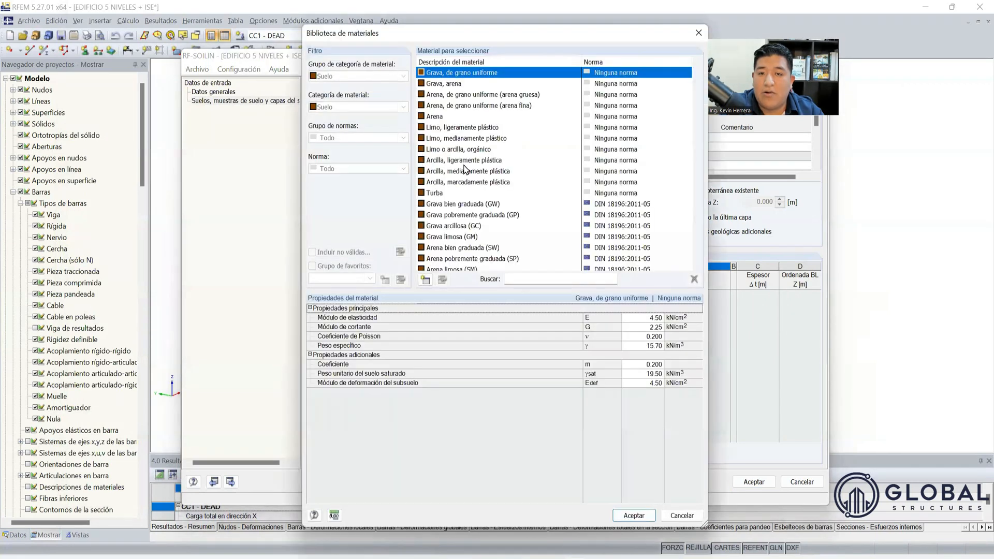
Step: Assign "Grava pobremente graduada (GP)" from the material library as soil 3
click(466, 214)
click(468, 208)
click(486, 216)
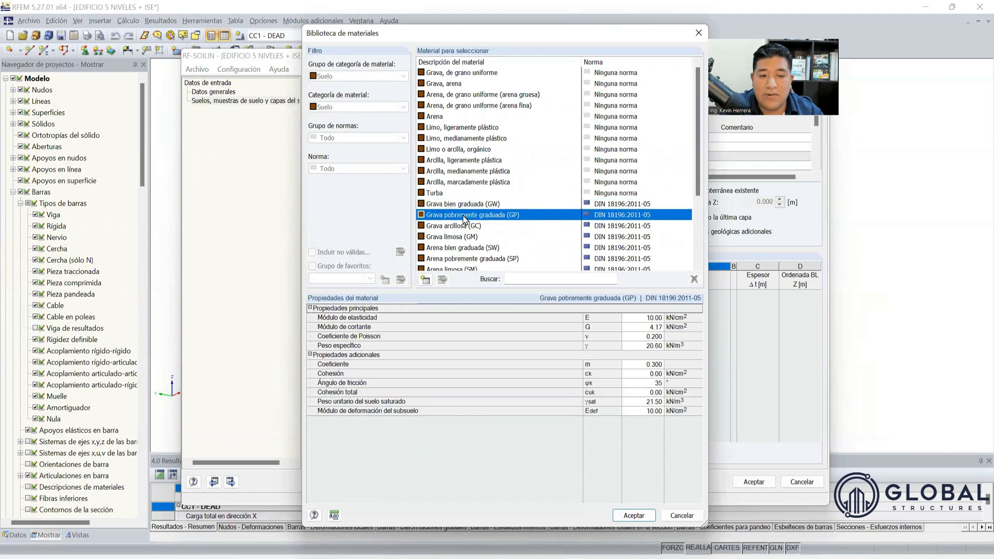
double_click(464, 215)
Step: Review the three soil materials' properties and the groundwater, rock below the last layer and additional geological region options
click(379, 148)
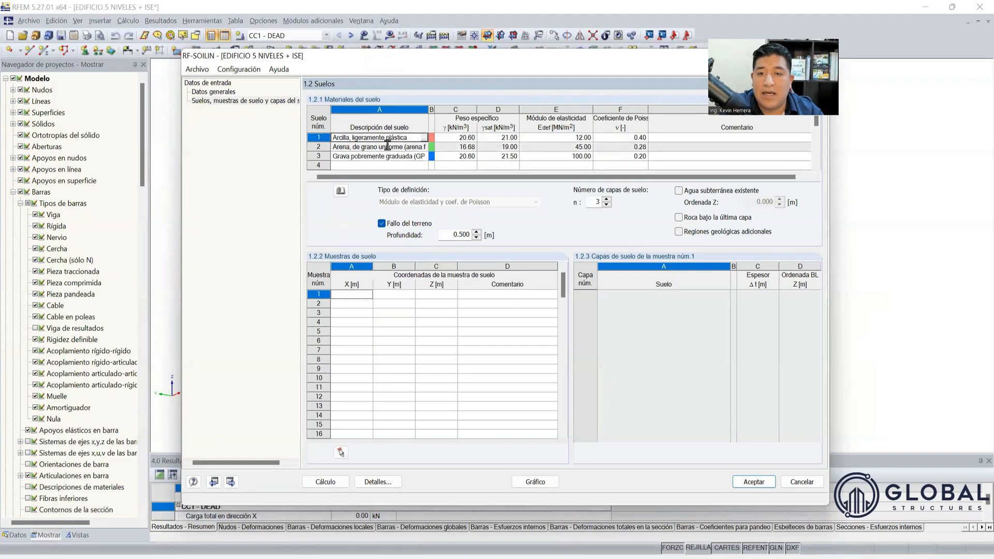
click(385, 139)
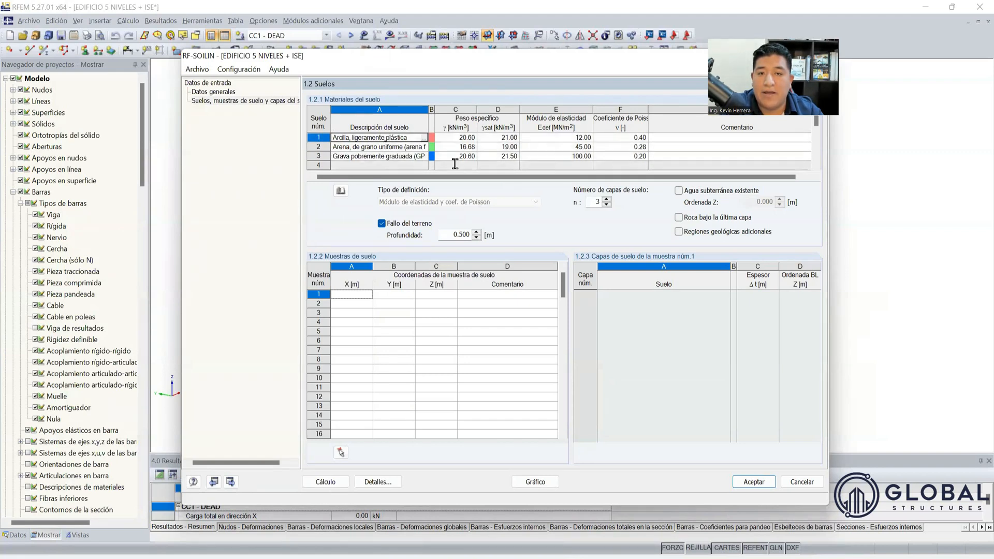
click(400, 147)
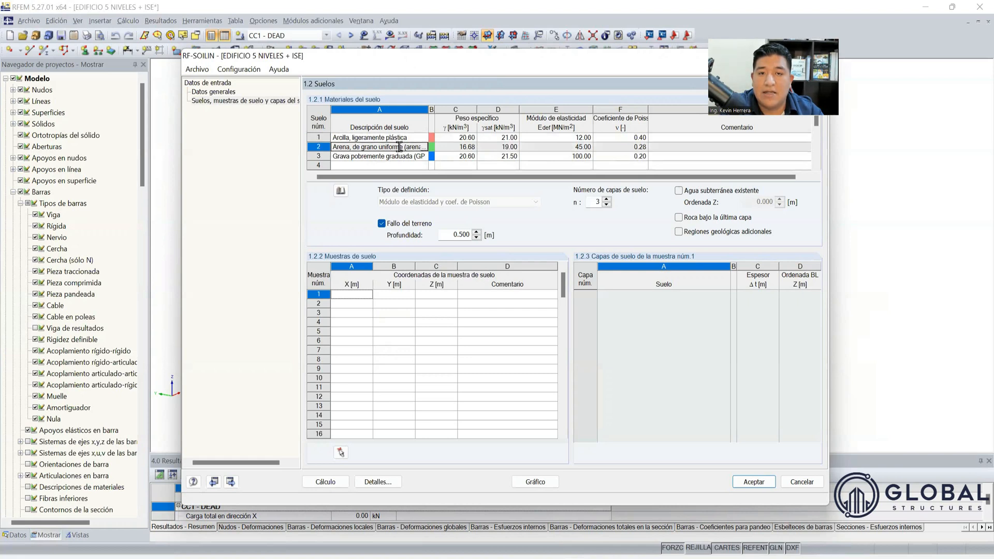
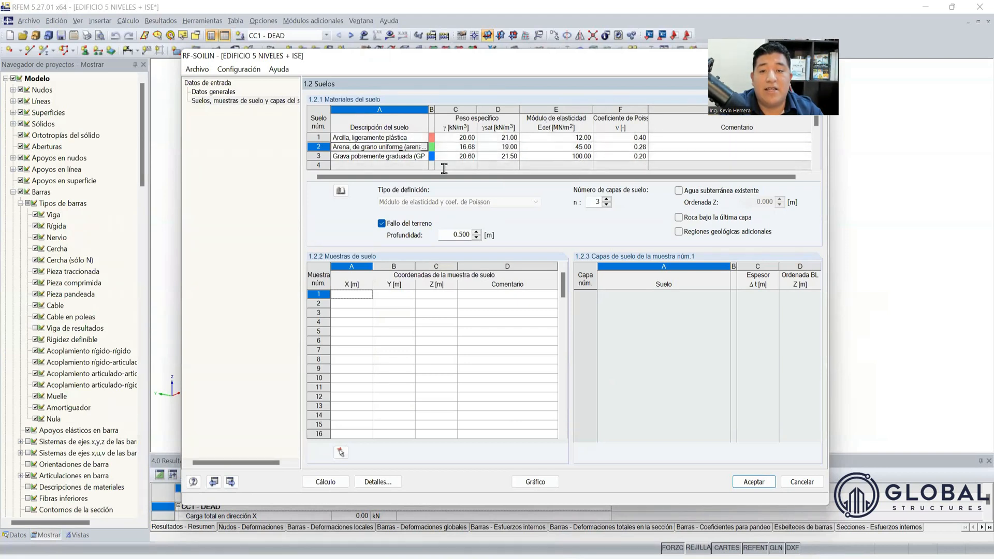
click(382, 164)
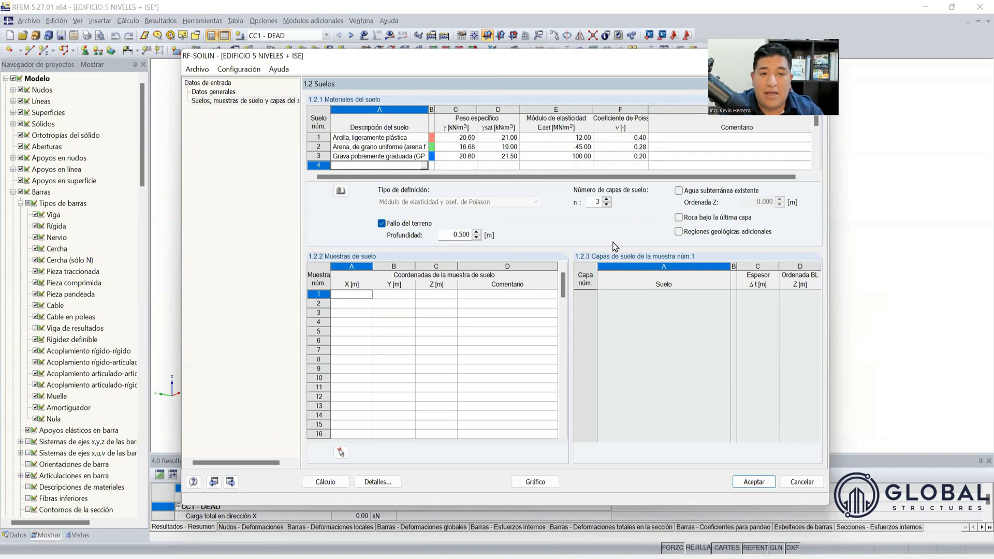
key(ctrl)
key(ctrl)
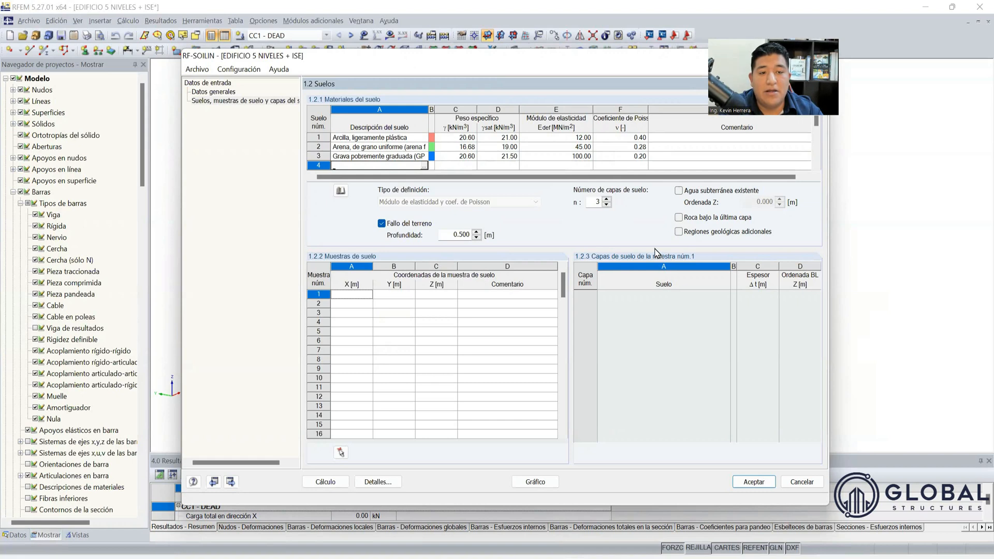
key(ctrl)
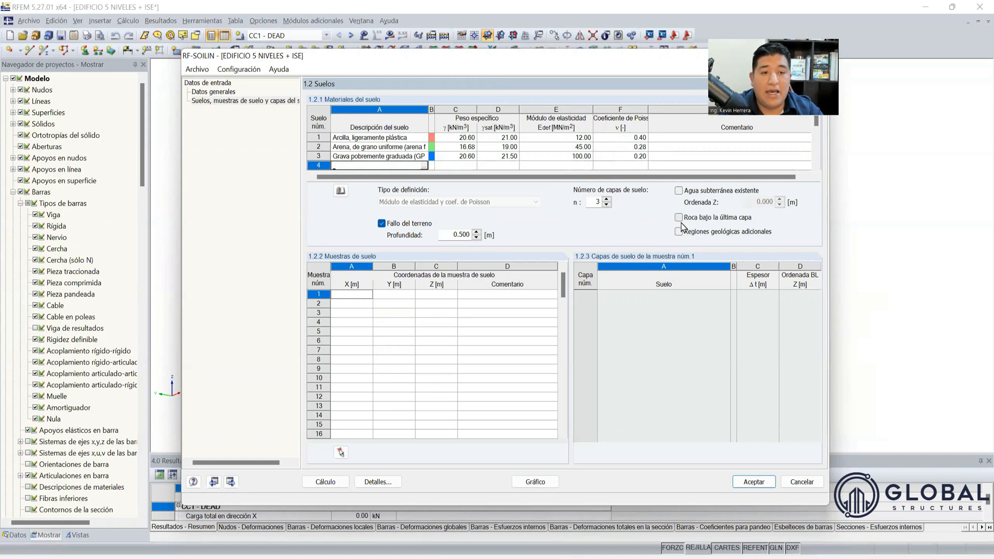
key(ctrl)
click(679, 220)
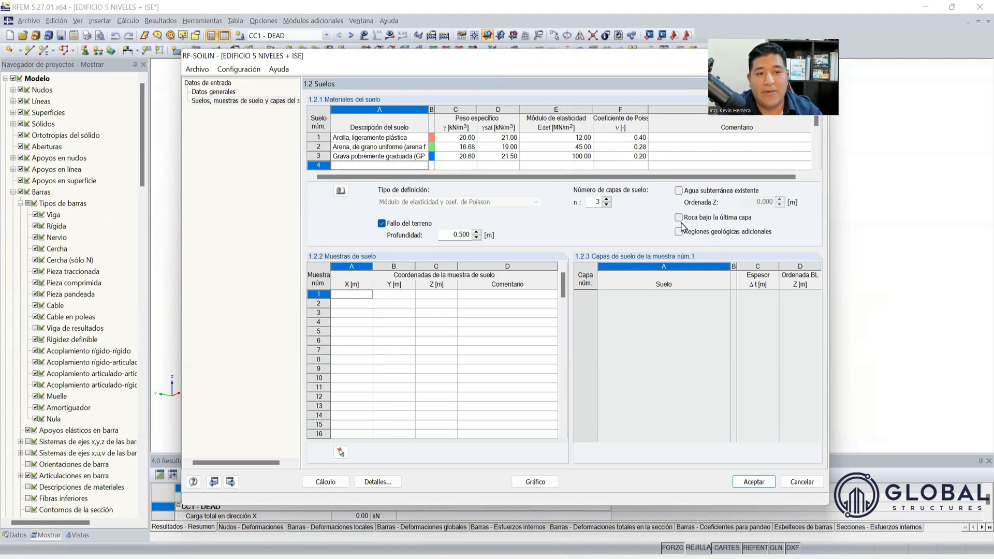
Step: Try the existing groundwater option for the soil and switch it off again
key(ctrl)
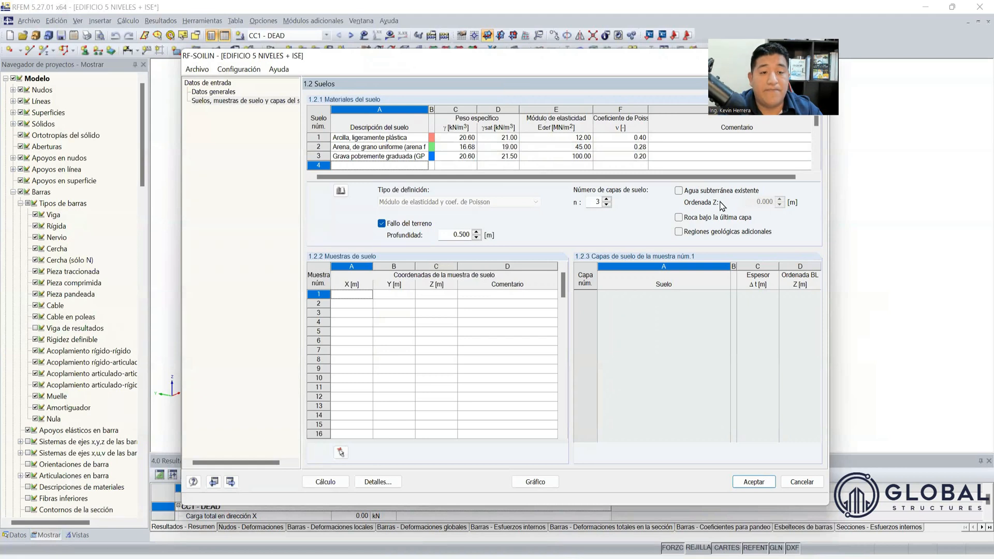
key(ctrl)
click(685, 192)
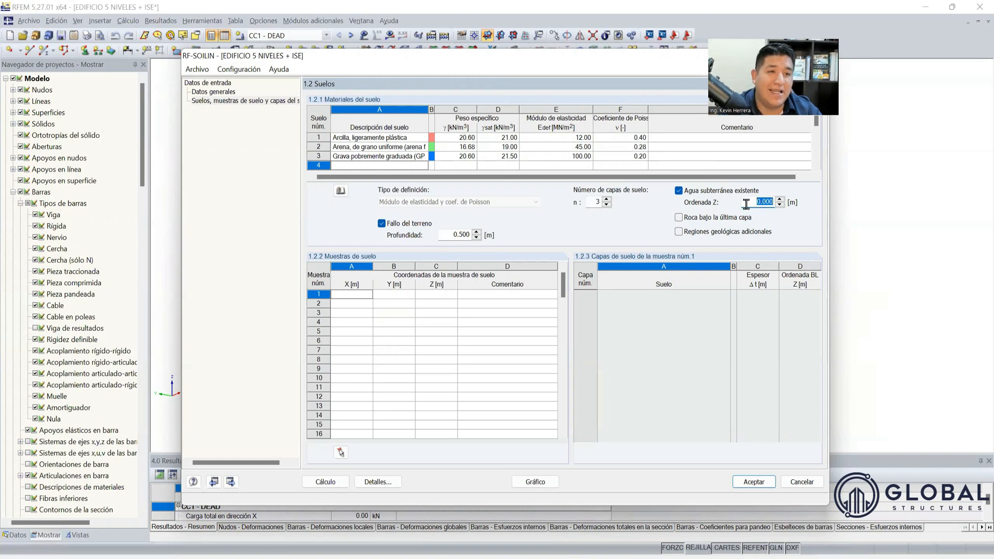
click(681, 192)
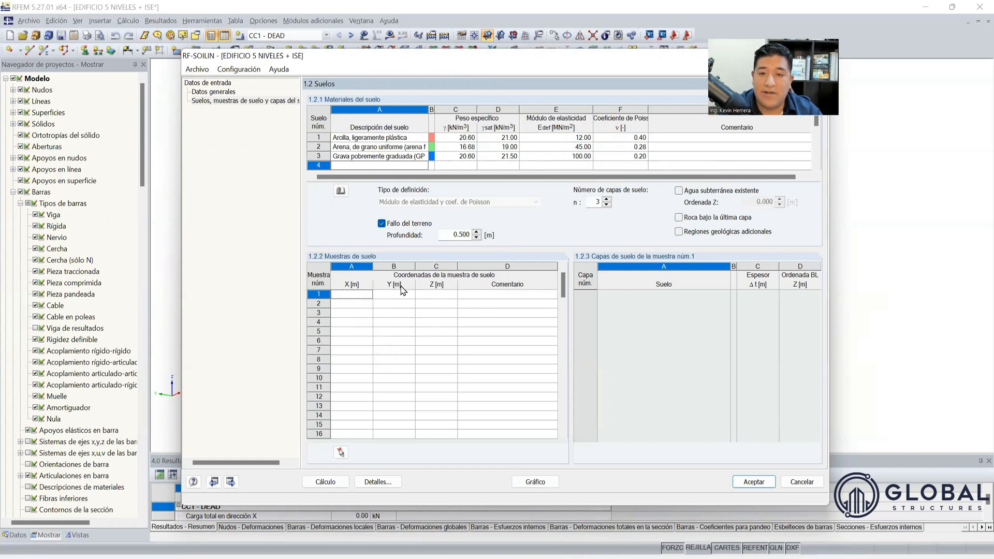
Step: Place soil sample 1 graphically in the model beside the corner footing at X = -3 m, Y = 15 m, Z = 0 m
click(347, 295)
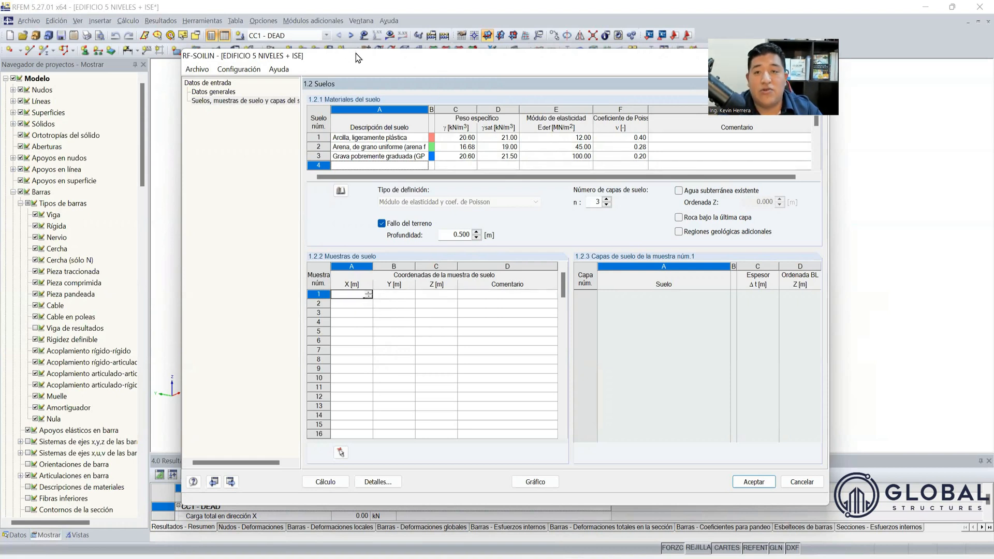
drag(355, 54, 210, 40)
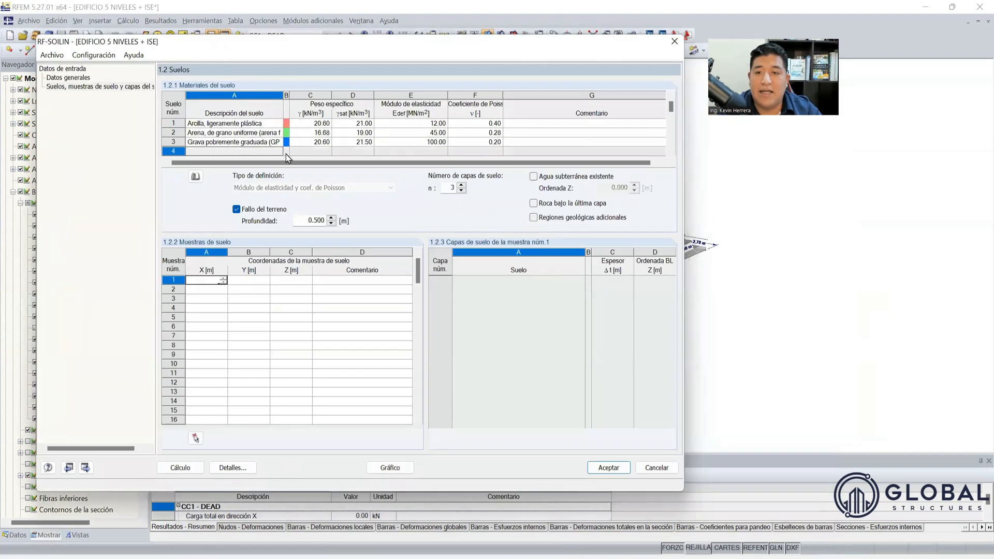
drag(452, 50, 352, 73)
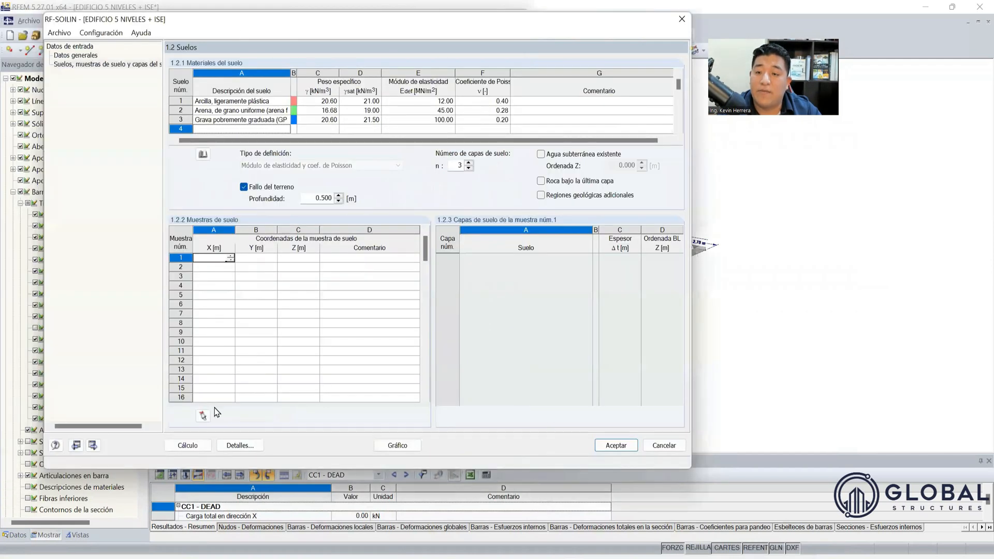
click(205, 414)
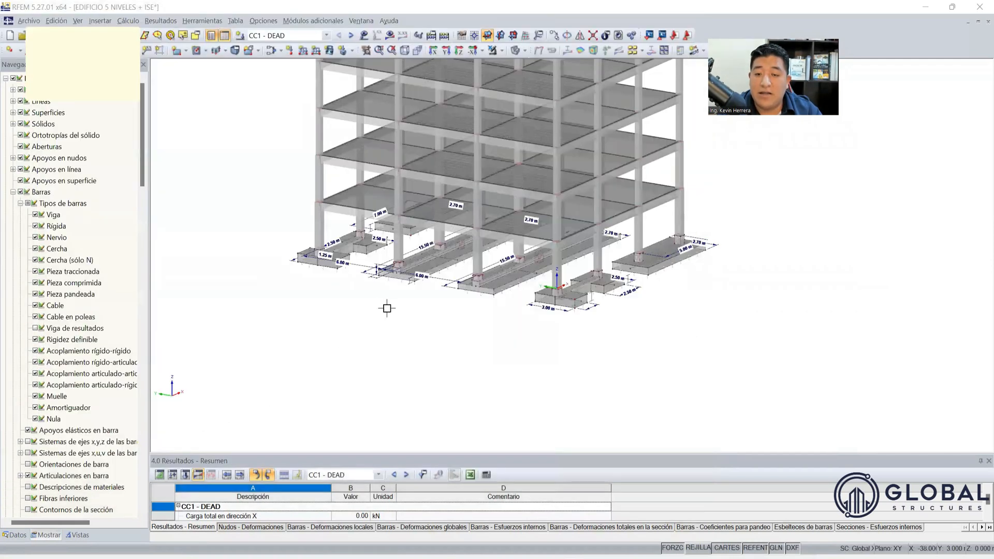
mouse_move(369, 323)
ctrl+middle_down()
mouse_move(404, 351)
mouse_move(533, 325)
mouse_move(496, 319)
mouse_move(414, 331)
mouse_move(457, 313)
ctrl+middle_up()
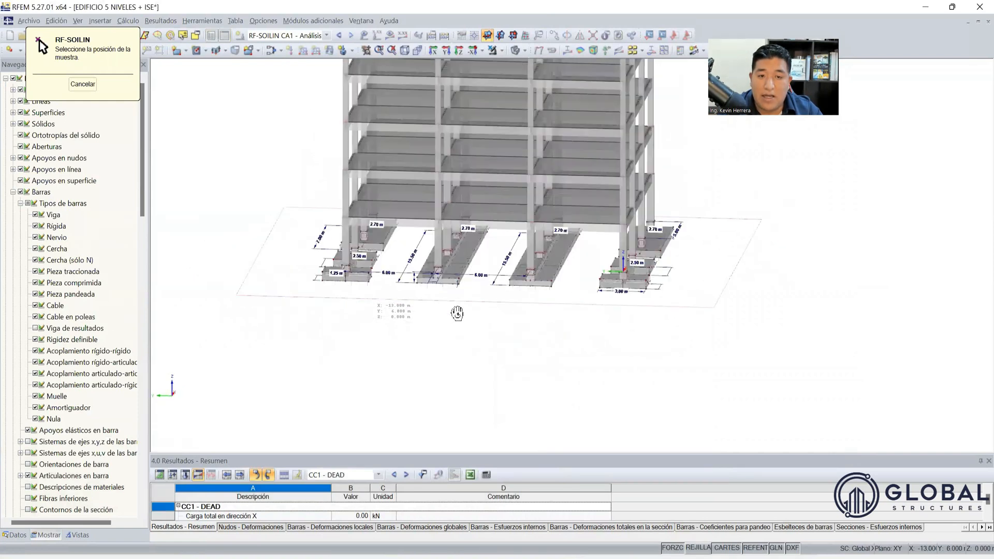
scroll(383, 281, up, 2)
scroll(381, 281, up, 3)
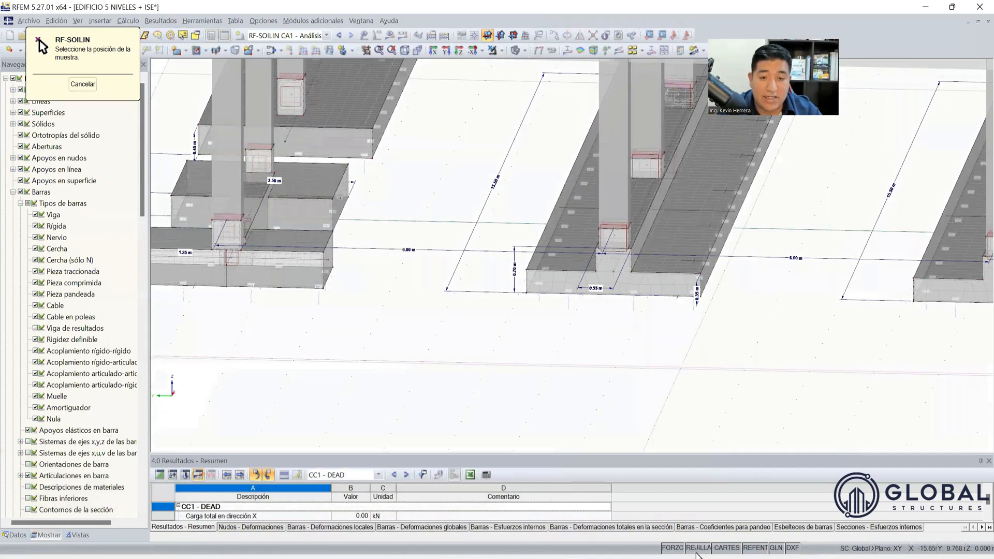
scroll(448, 375, down, 2)
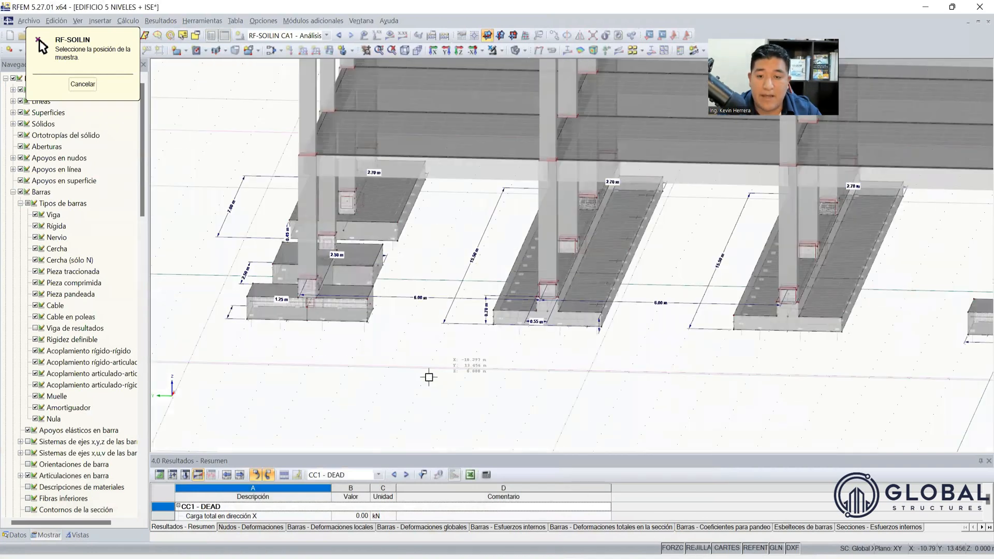
scroll(429, 374, up, 1)
scroll(502, 270, up, 2)
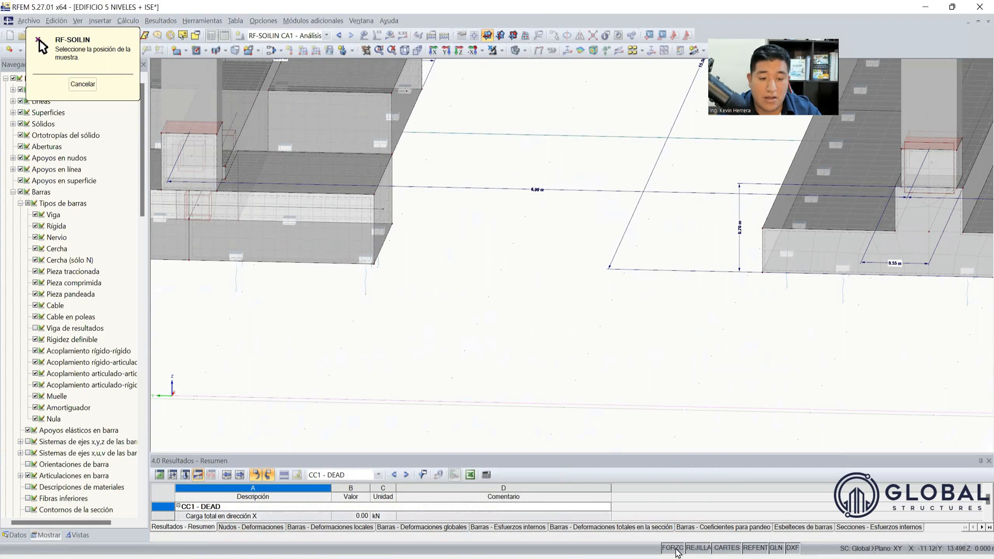
scroll(499, 284, down, 1)
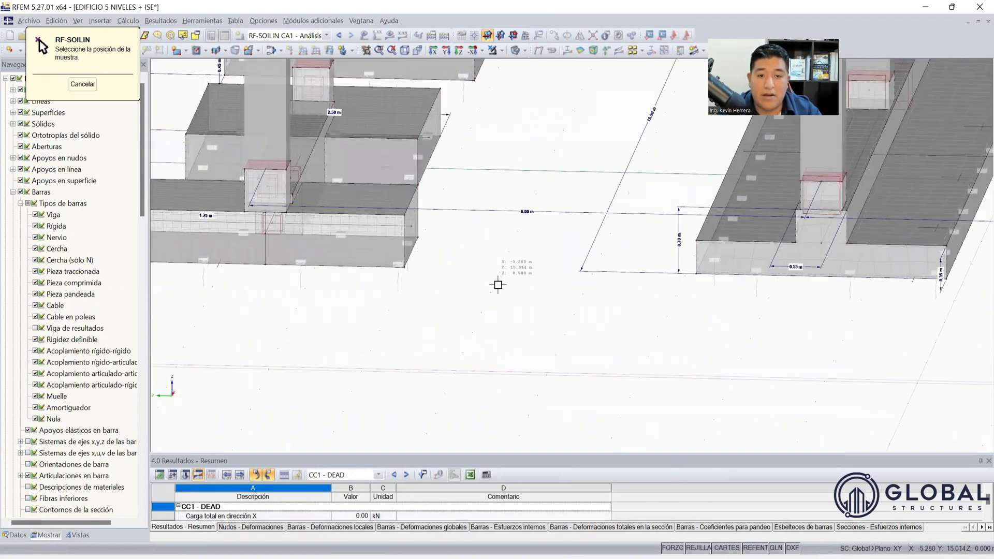
scroll(500, 299, down, 2)
scroll(504, 290, up, 1)
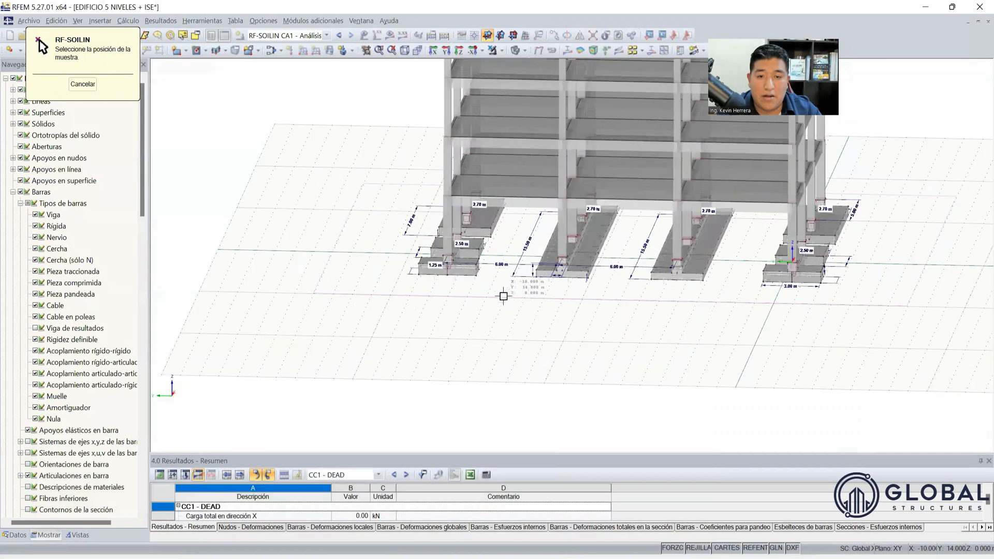
scroll(496, 260, up, 1)
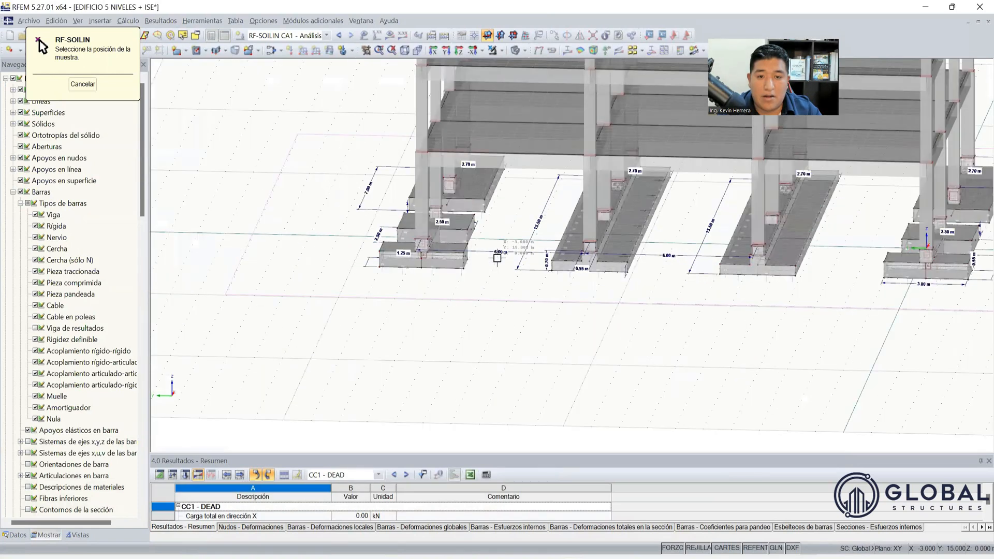
scroll(497, 259, up, 1)
click(498, 260)
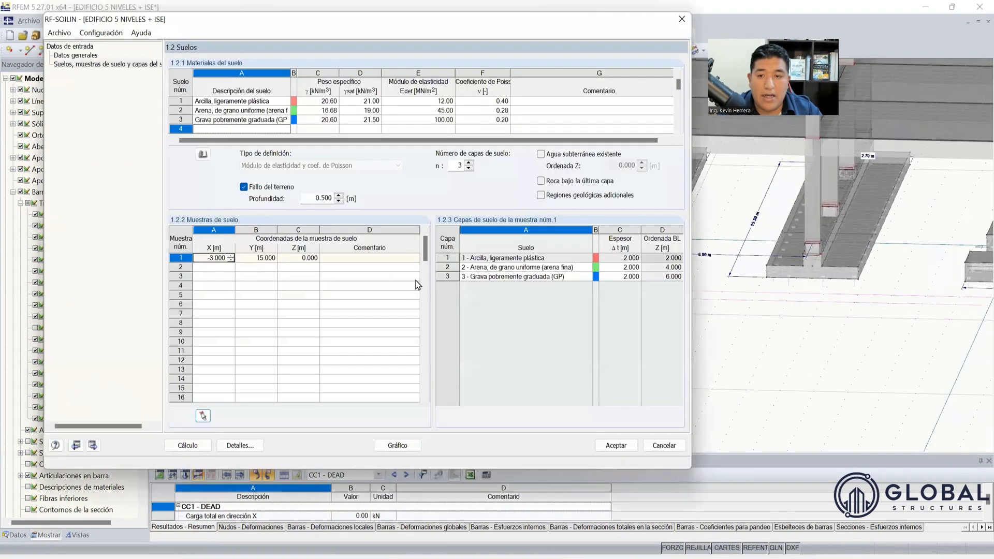
Step: Place soil sample 2 graphically in the model at X = 8 m, Y = -2 m, Z = 0 m
click(207, 267)
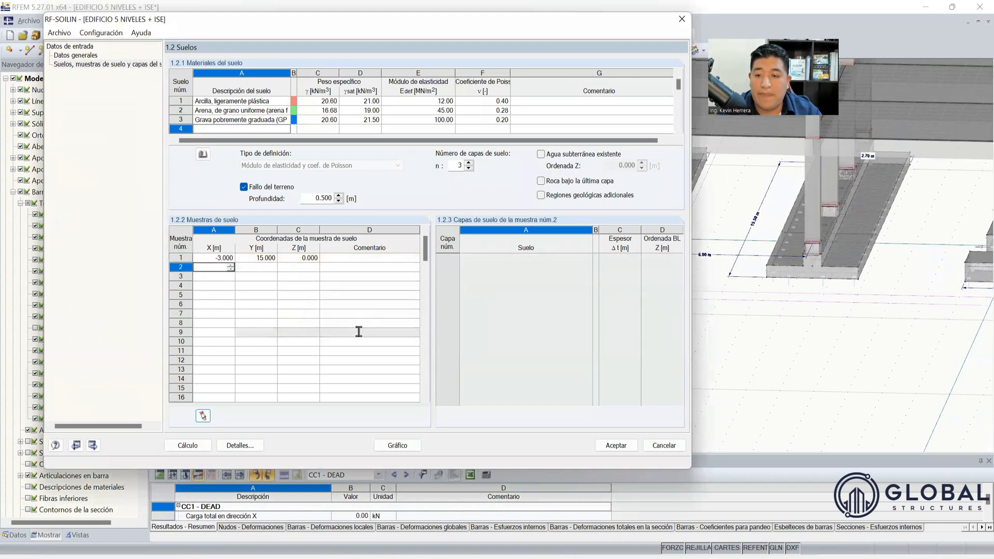
click(202, 416)
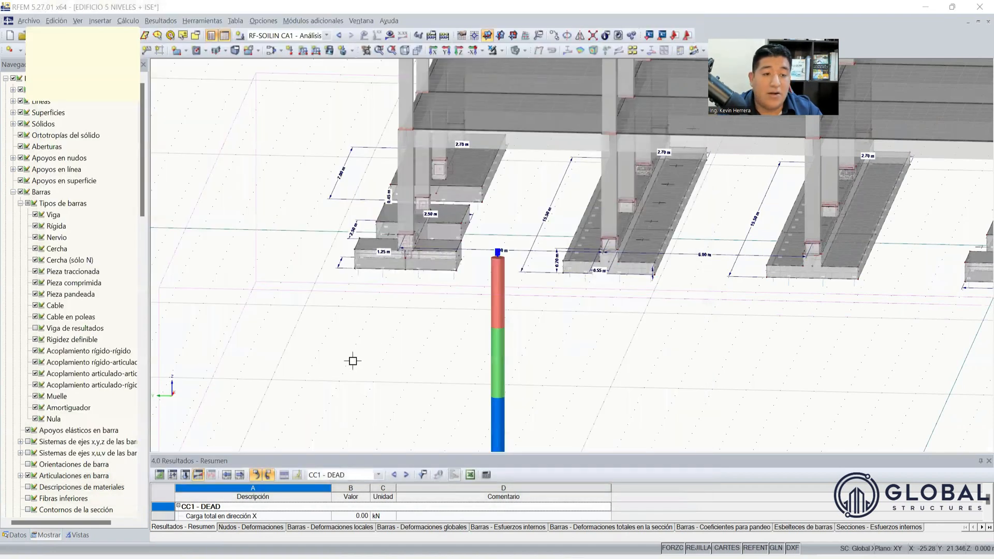
scroll(386, 356, down, 3)
ctrl+middle_drag(511, 379, 361, 421)
scroll(398, 409, up, 2)
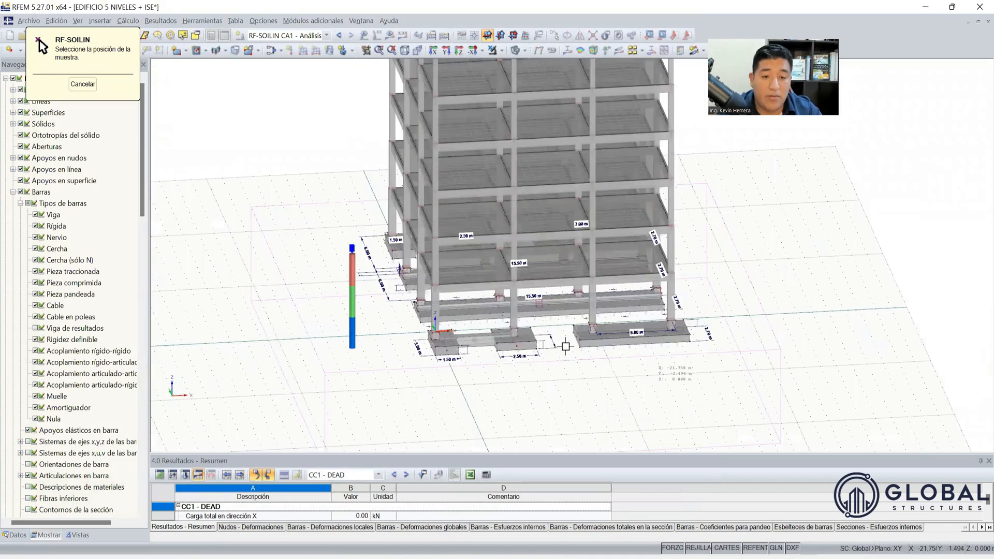
scroll(567, 344, up, 2)
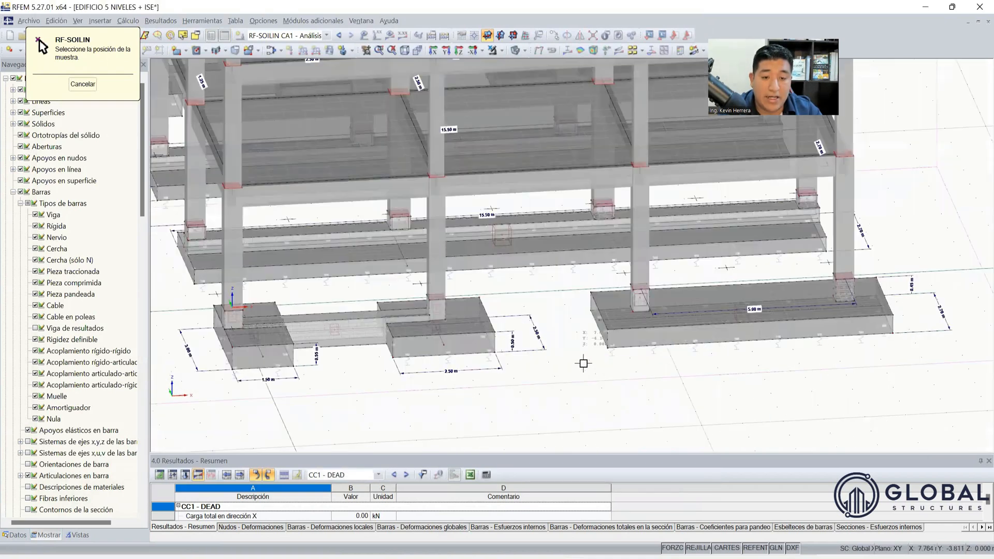
click(570, 319)
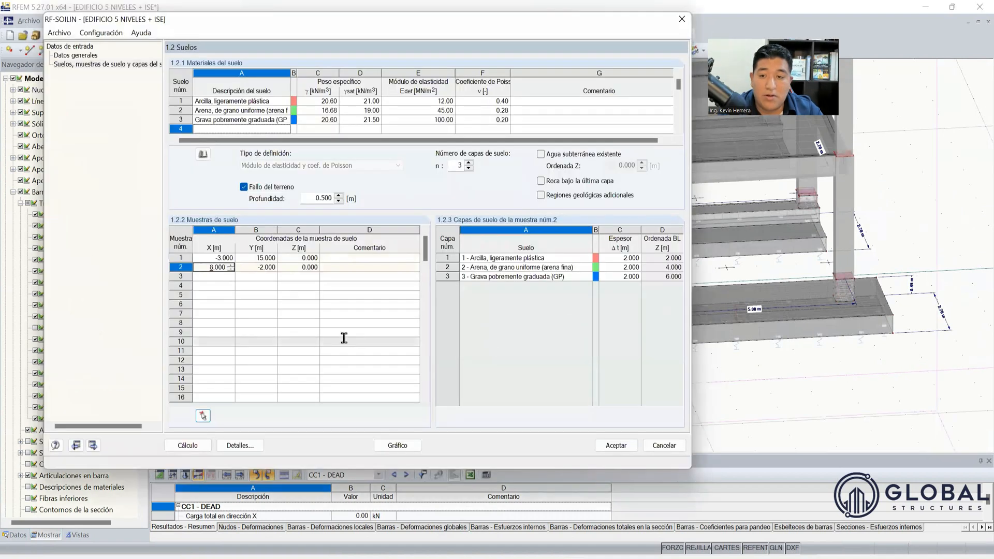
Step: Place soil sample 3 graphically between the ends of the strip footings at X = 14 m, Y = 9 m, Z = 0 m
click(209, 276)
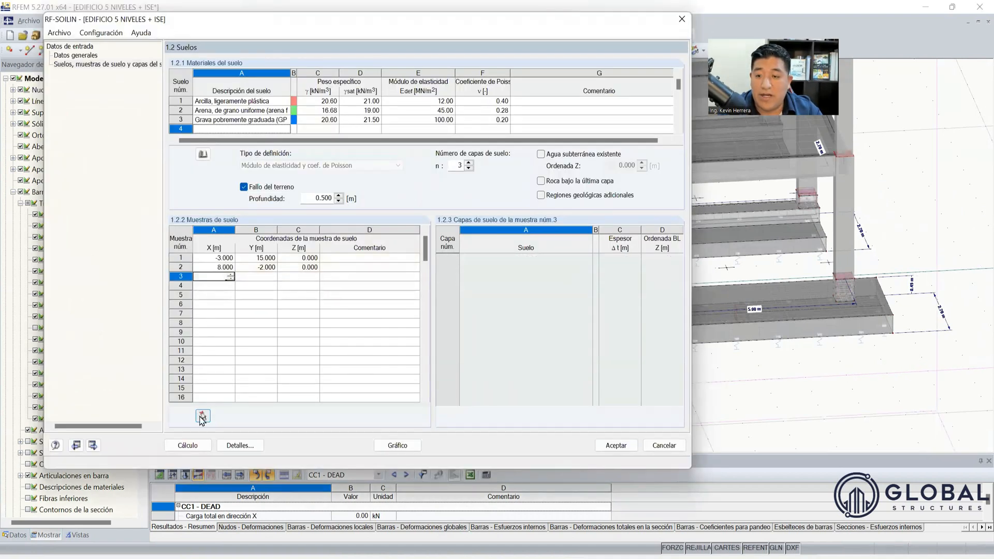
click(202, 415)
scroll(368, 353, down, 6)
ctrl+middle_drag(486, 353, 295, 381)
scroll(362, 353, up, 5)
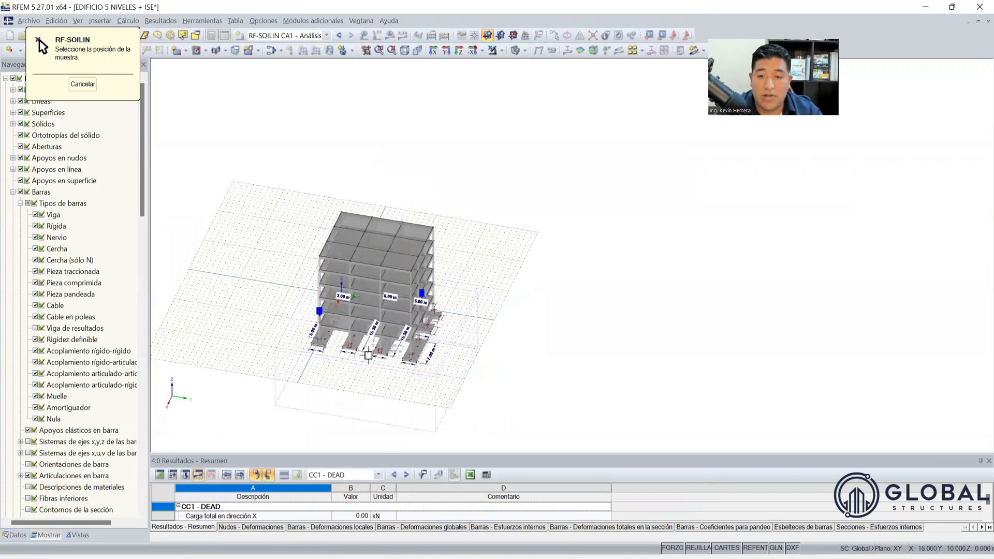
scroll(354, 325, up, 3)
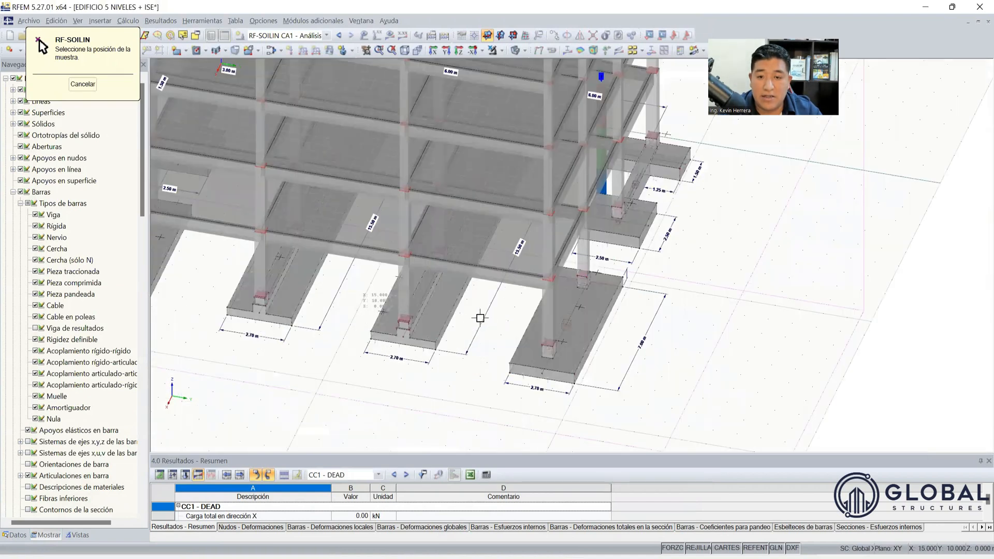
scroll(477, 307, up, 1)
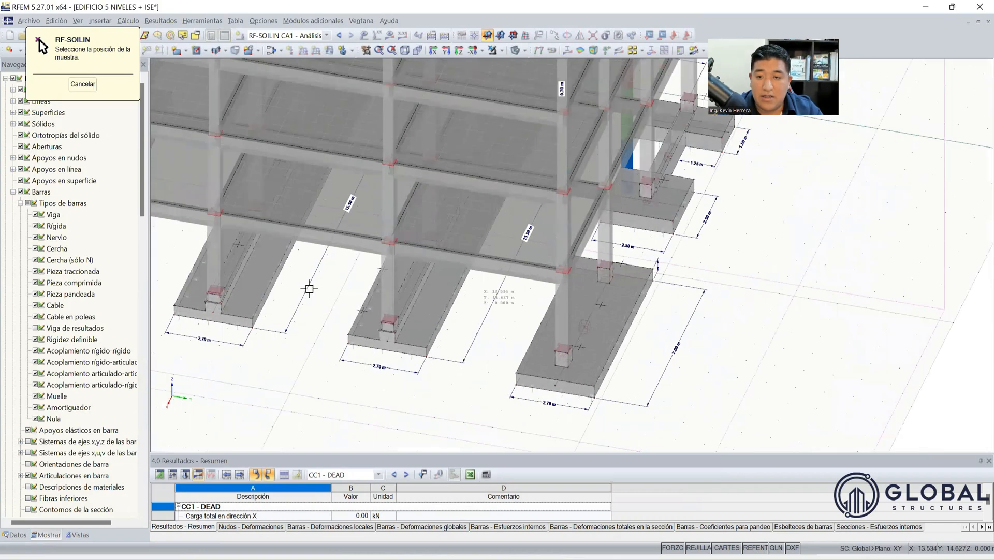
scroll(310, 288, up, 1)
click(310, 288)
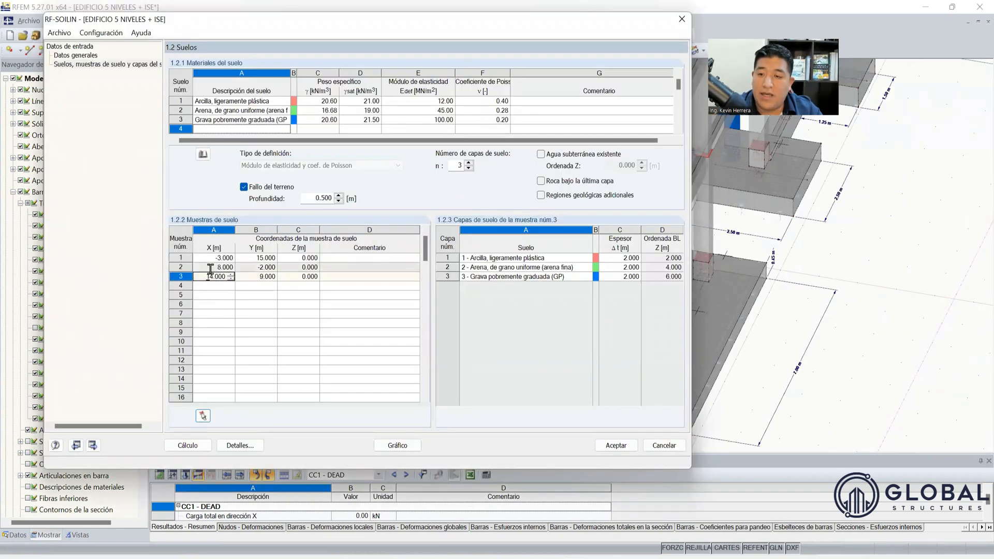
Step: Review the coordinates and layers of soil samples 2 and 3, and check all sample positions around the building in the graphic view
click(210, 267)
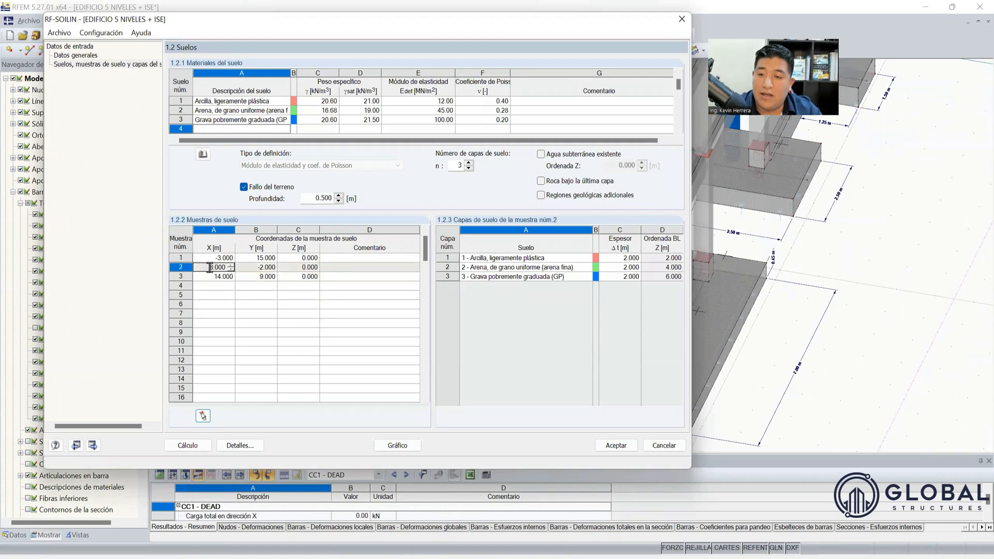
click(207, 277)
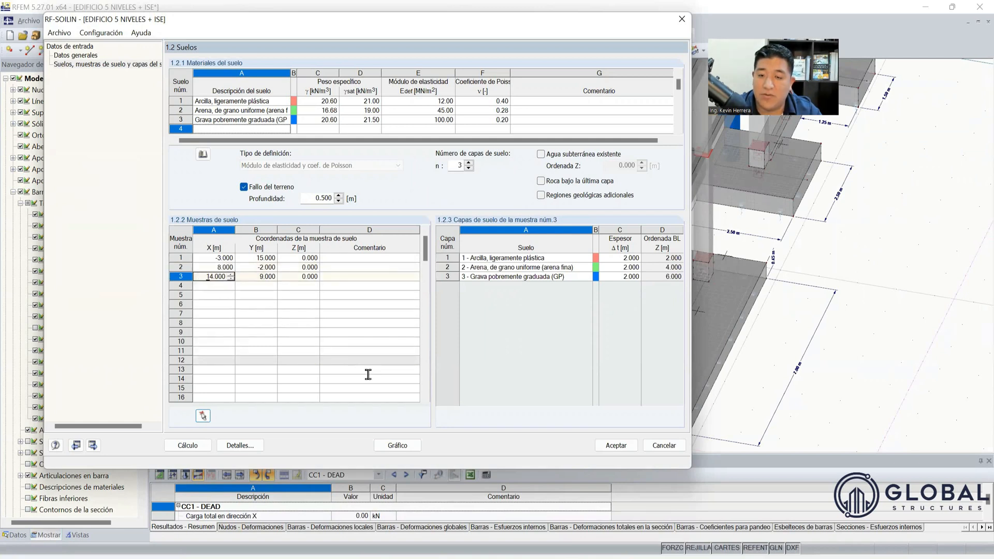
click(217, 267)
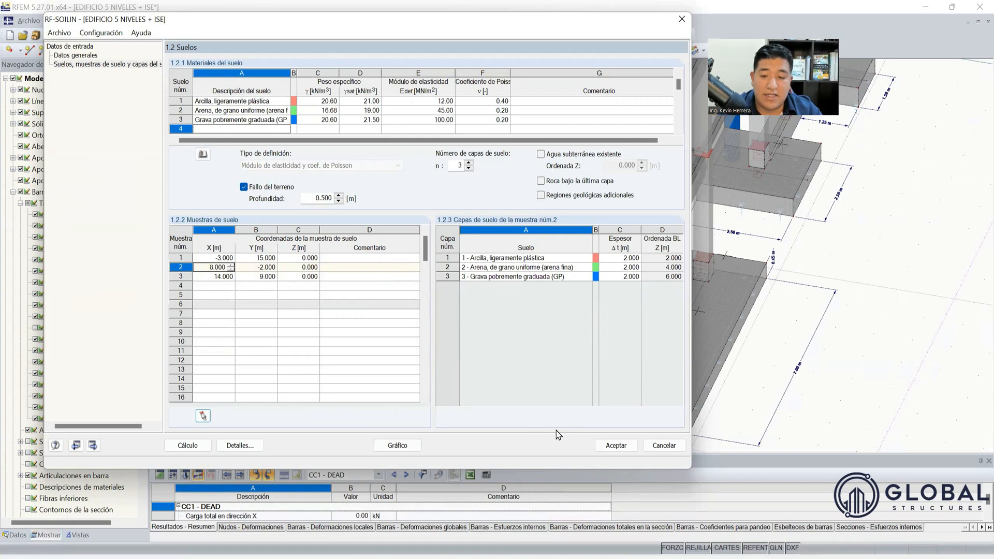
click(397, 446)
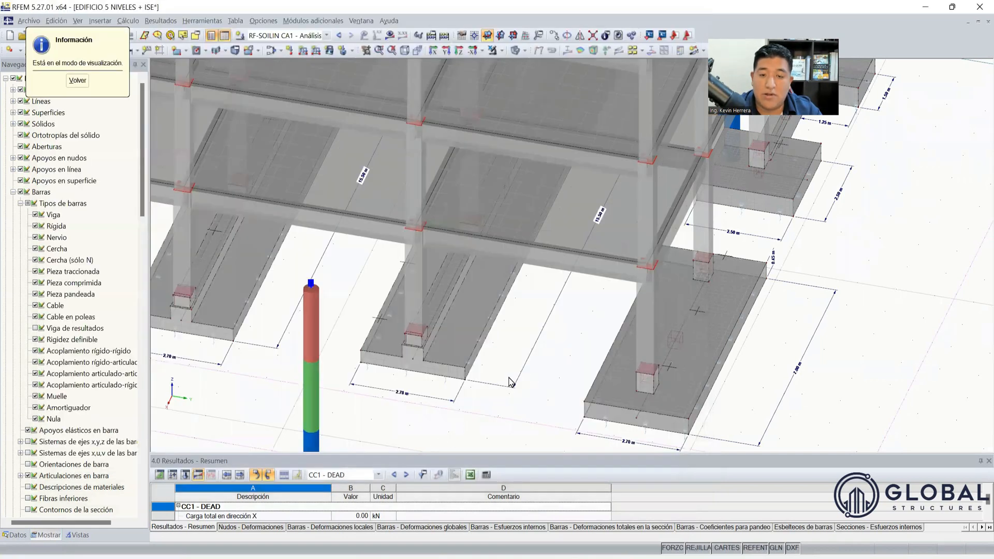
scroll(410, 398, down, 6)
ctrl+middle_drag(410, 398, 841, 386)
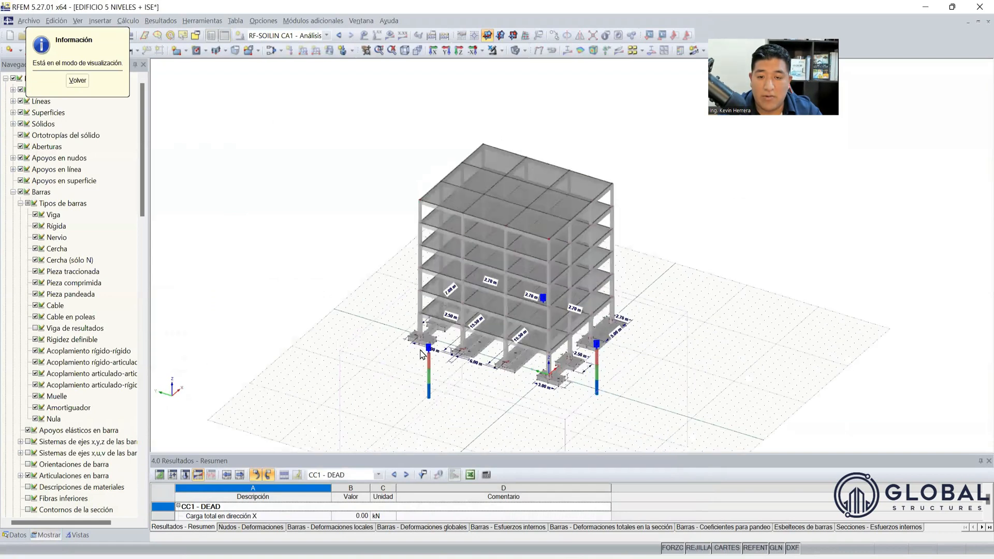
scroll(420, 353, up, 4)
scroll(414, 332, down, 3)
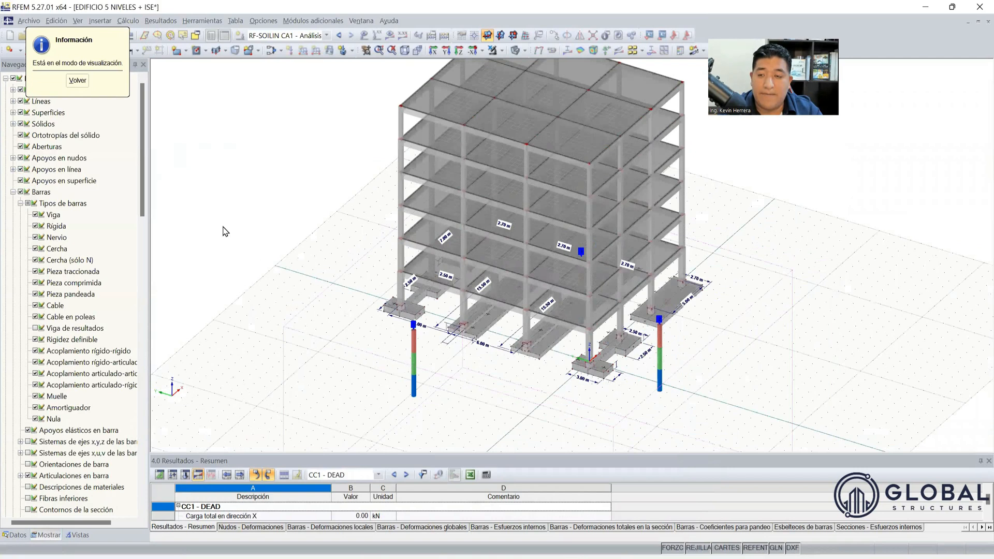
click(79, 82)
Step: Pick a new position for soil sample 2 between the corner footing and the adjacent strip footing, and display it in the graphic view
click(221, 268)
click(217, 257)
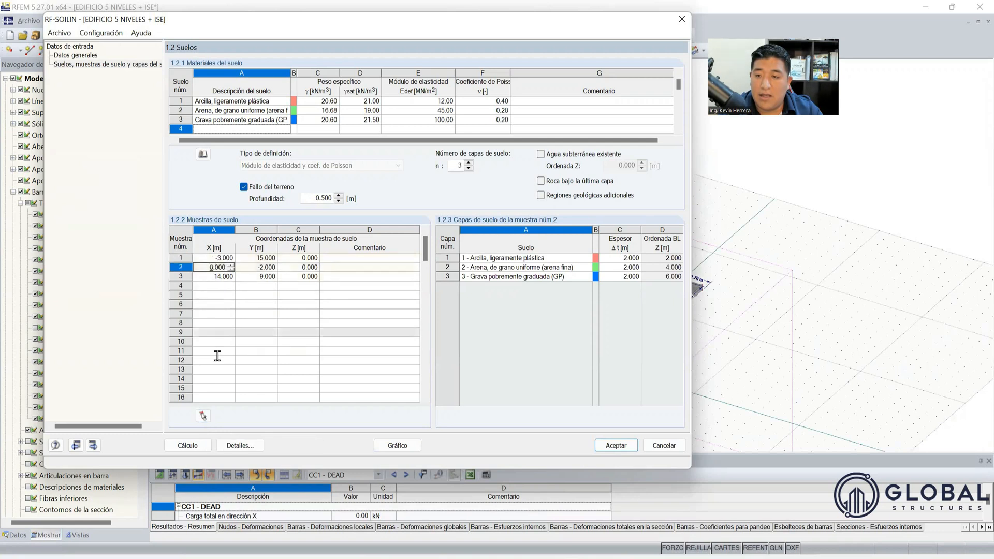
click(203, 416)
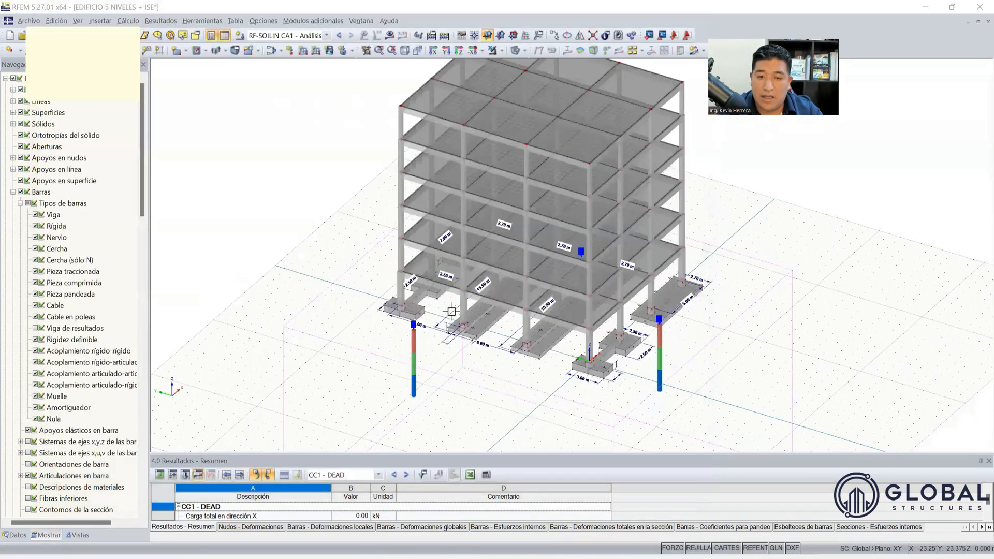
scroll(440, 311, up, 5)
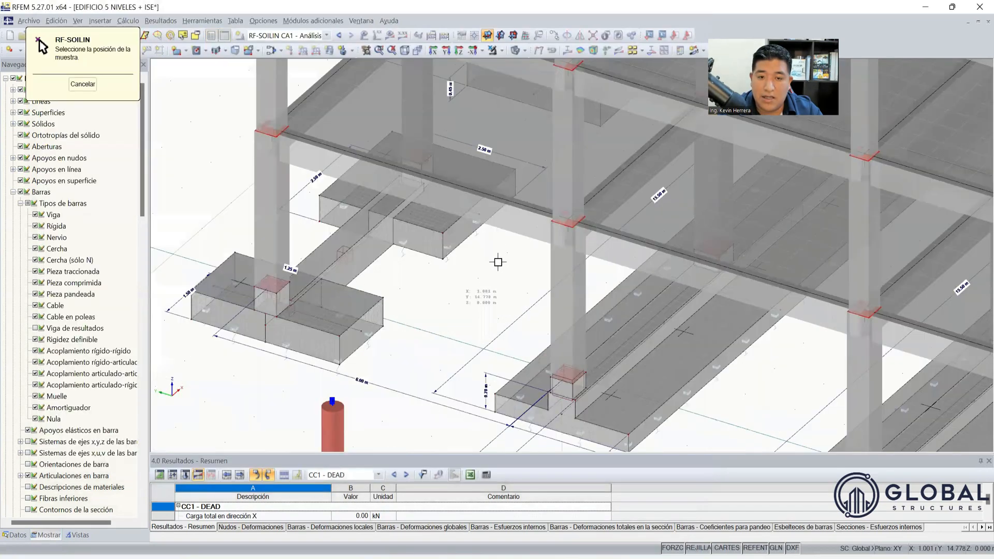
click(482, 290)
click(385, 446)
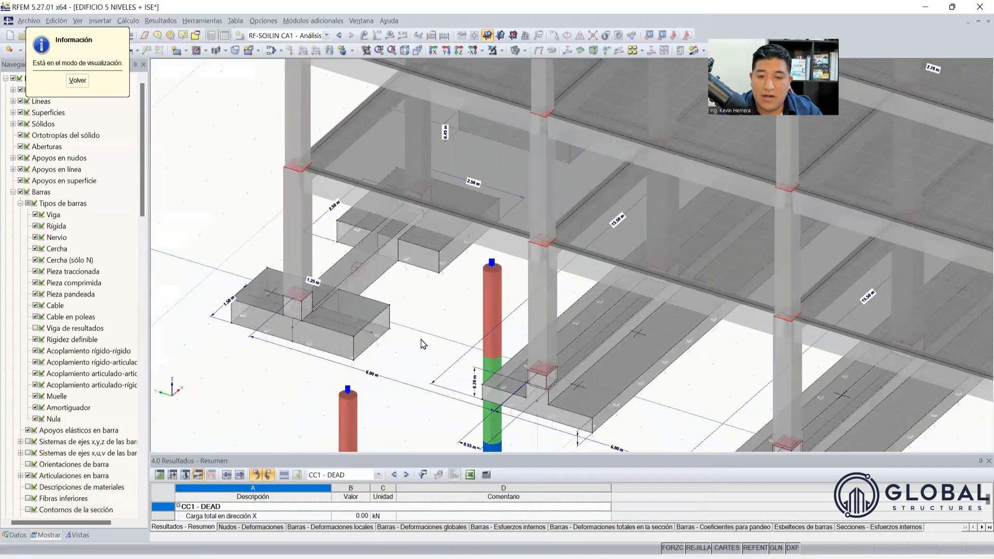
Step: Reposition soil sample 1 graphically beside the isolated footing at X = 7 m, Y = -1 m, Z = 0 m
scroll(458, 348, down, 6)
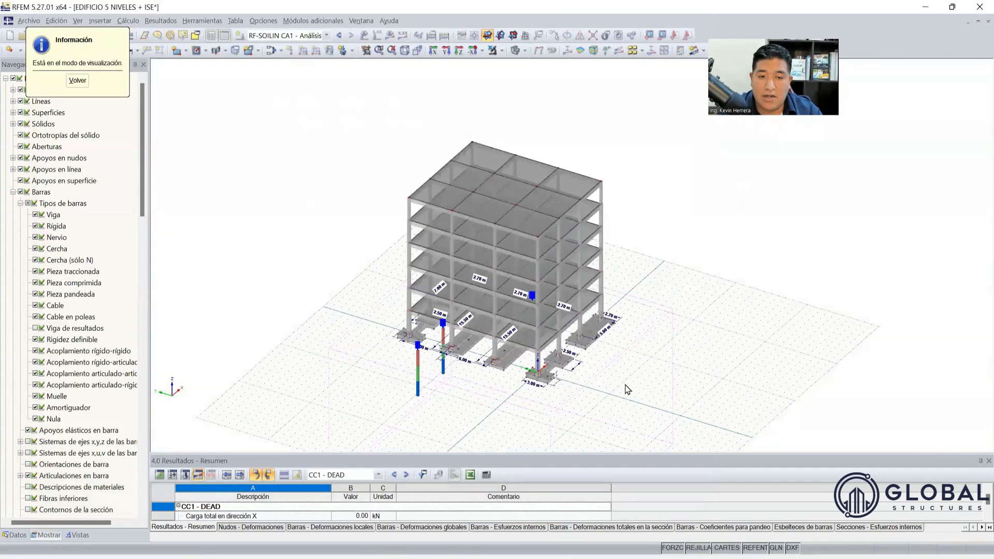
click(78, 83)
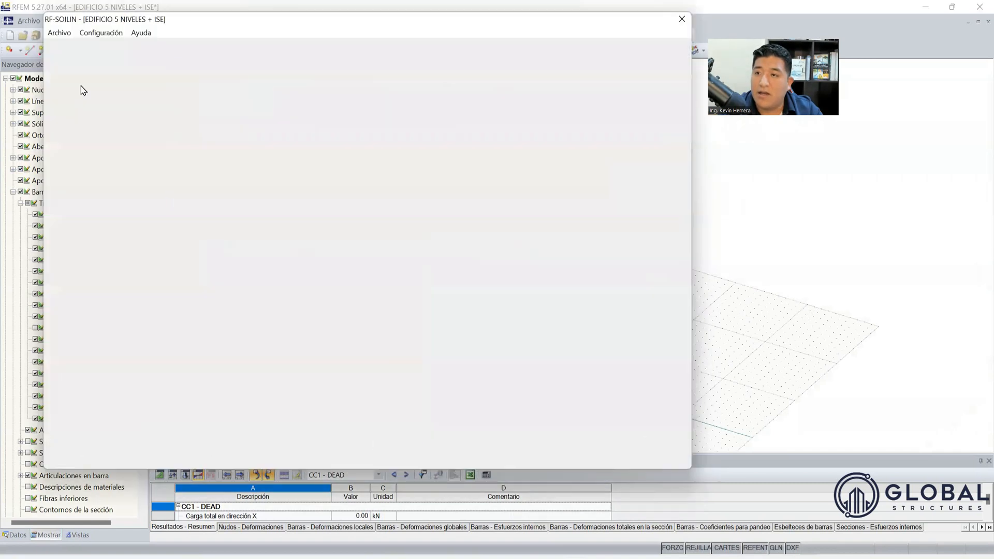
click(208, 258)
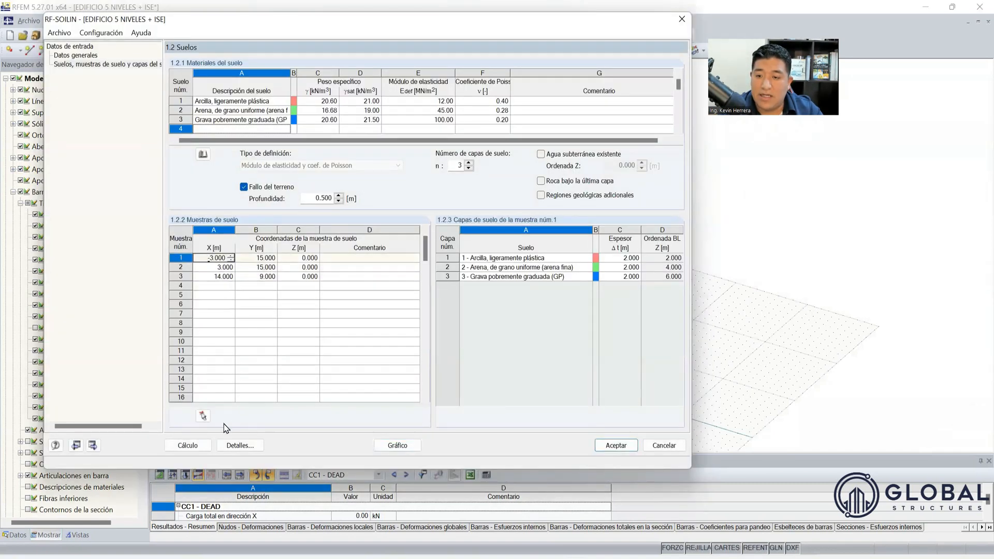
click(203, 416)
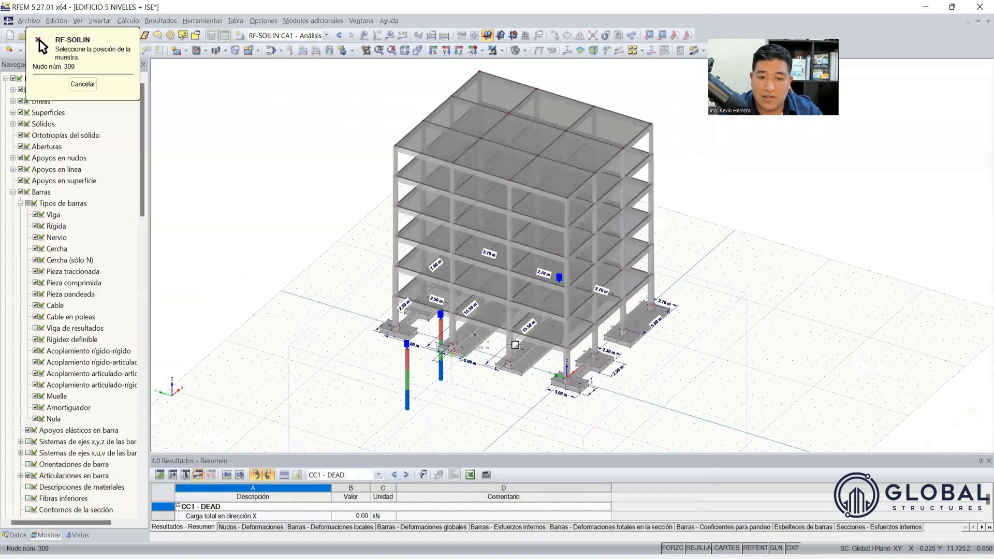
scroll(530, 330, up, 3)
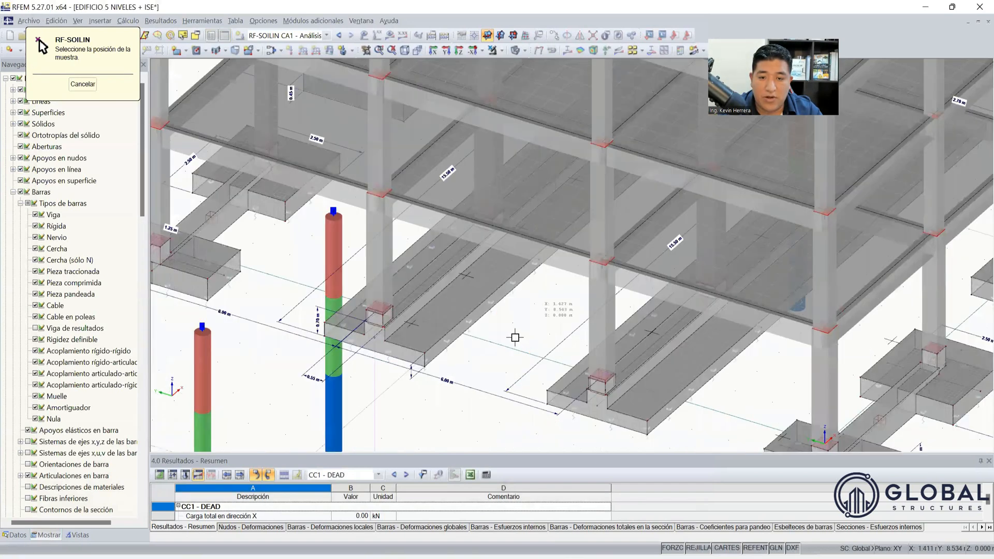
scroll(450, 337, down, 5)
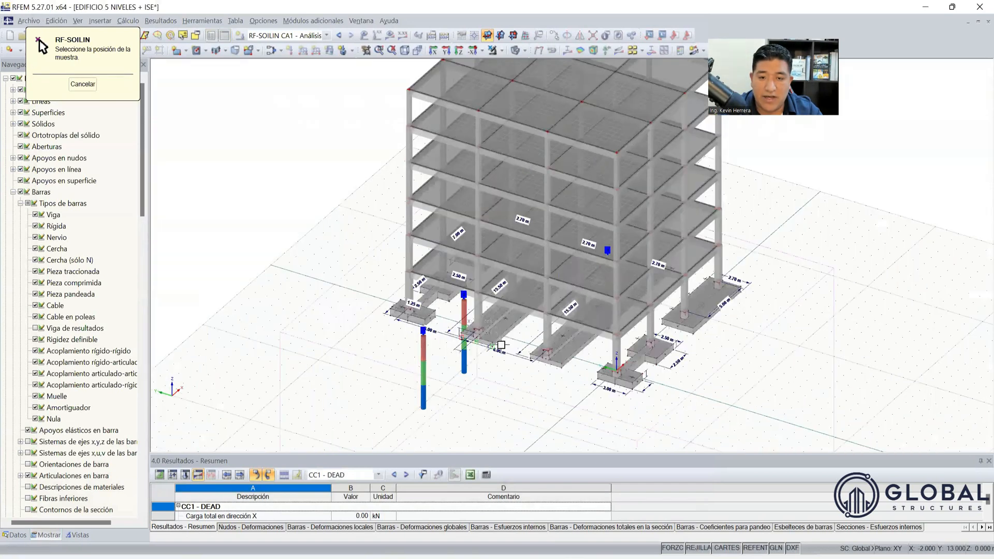
scroll(439, 313, up, 1)
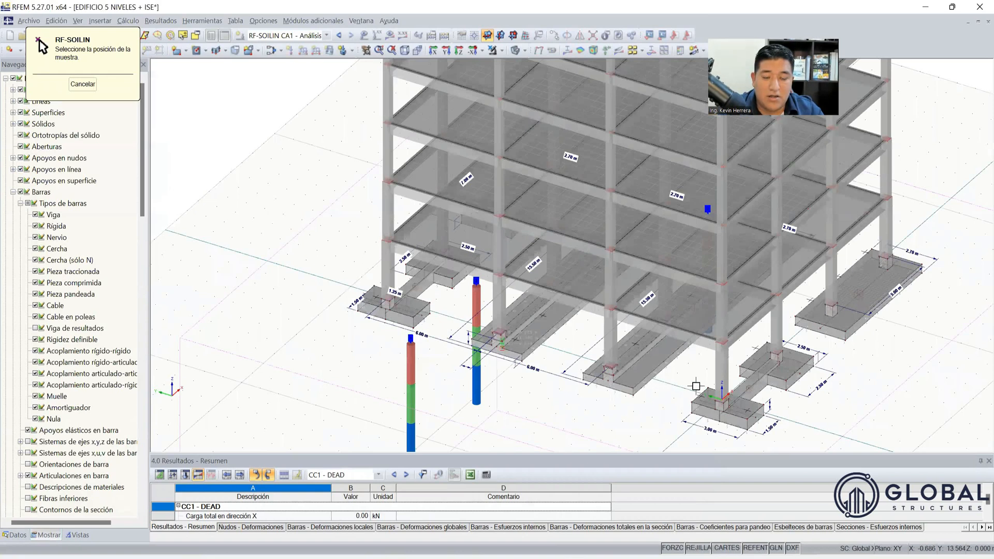
scroll(696, 386, down, 1)
scroll(693, 332, up, 5)
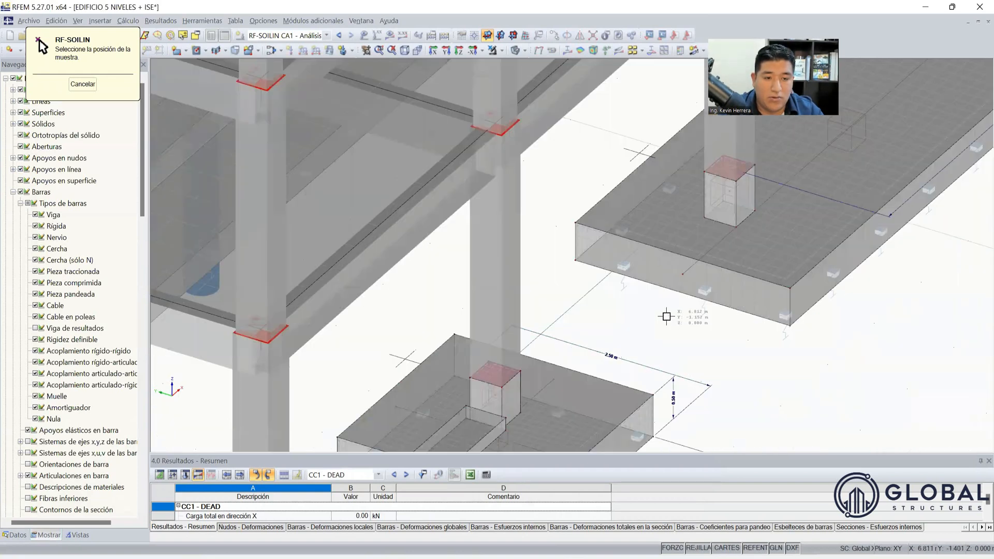
click(571, 374)
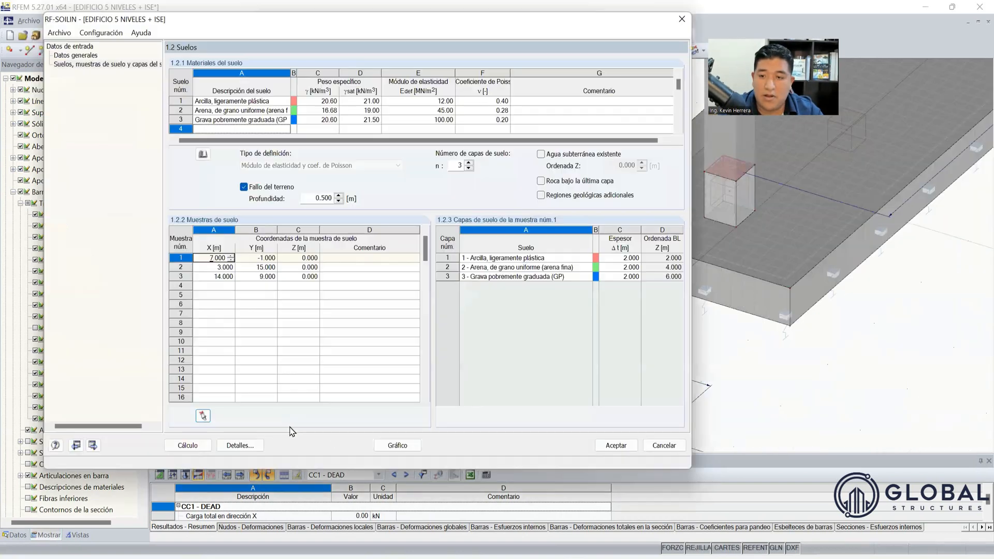
Step: Check the positions of all soil samples around the foundations in the graphic view, and review each sample's layers
click(393, 443)
scroll(452, 316, down, 5)
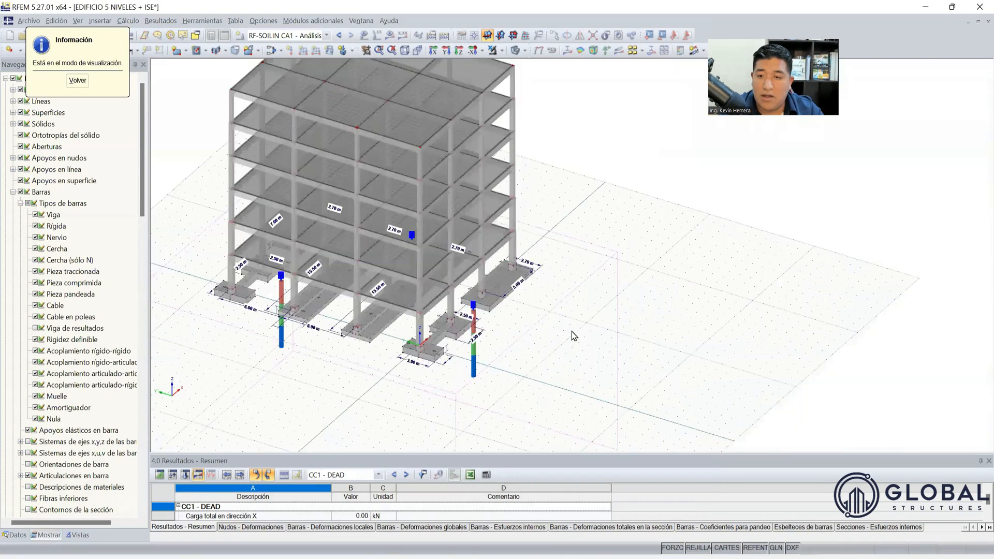
scroll(264, 330, up, 2)
ctrl+middle_drag(264, 330, 204, 296)
ctrl+middle_drag(627, 309, 568, 324)
ctrl+middle_drag(383, 304, 621, 351)
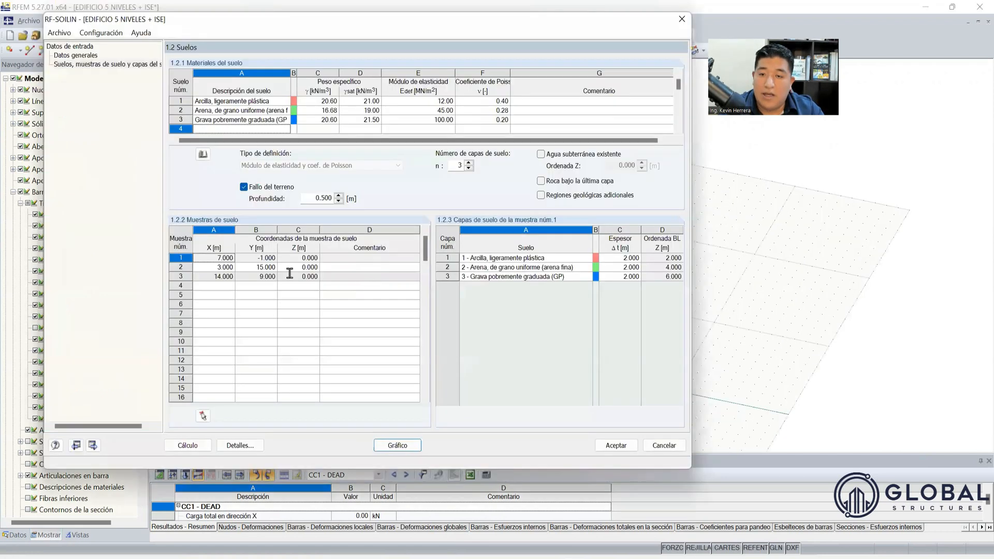
click(77, 81)
click(213, 267)
click(214, 277)
click(214, 260)
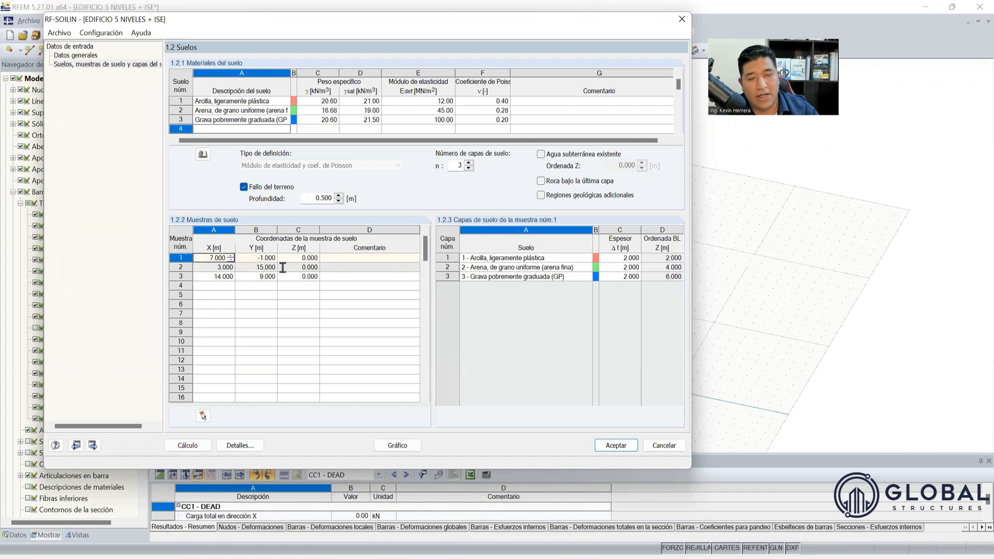
Step: Set the thickness of the slightly plastic clay layer in soil sample 1 to 3 m
click(519, 262)
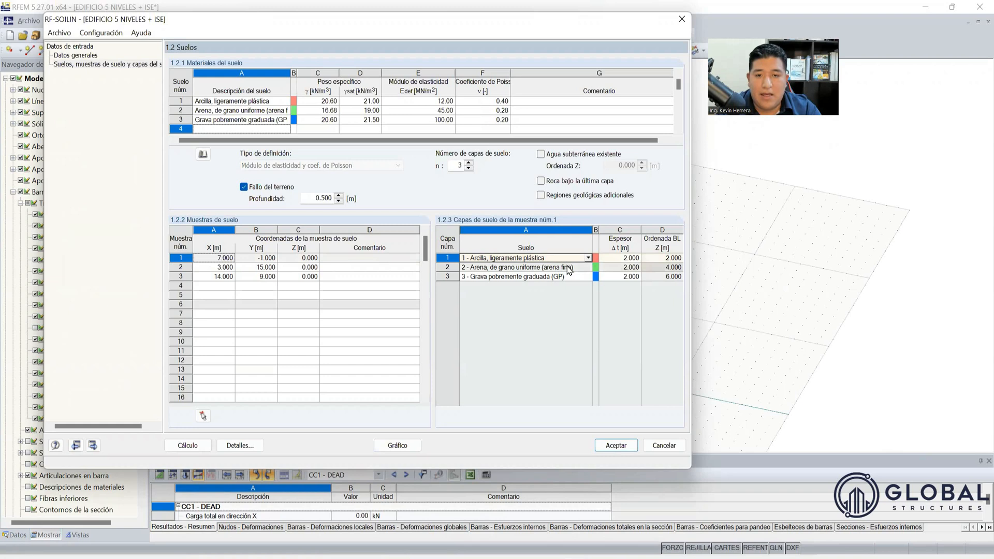
click(588, 258)
click(588, 258)
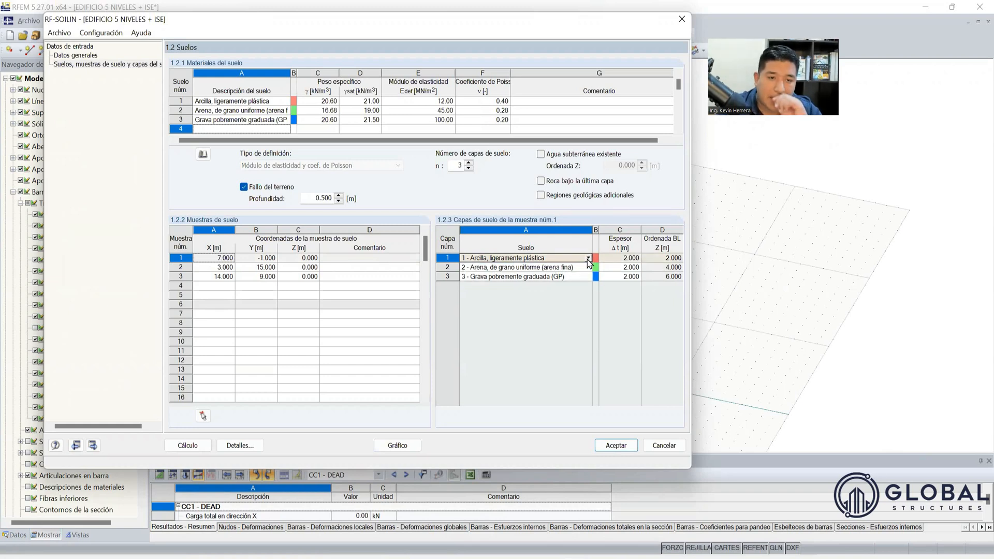
click(623, 257)
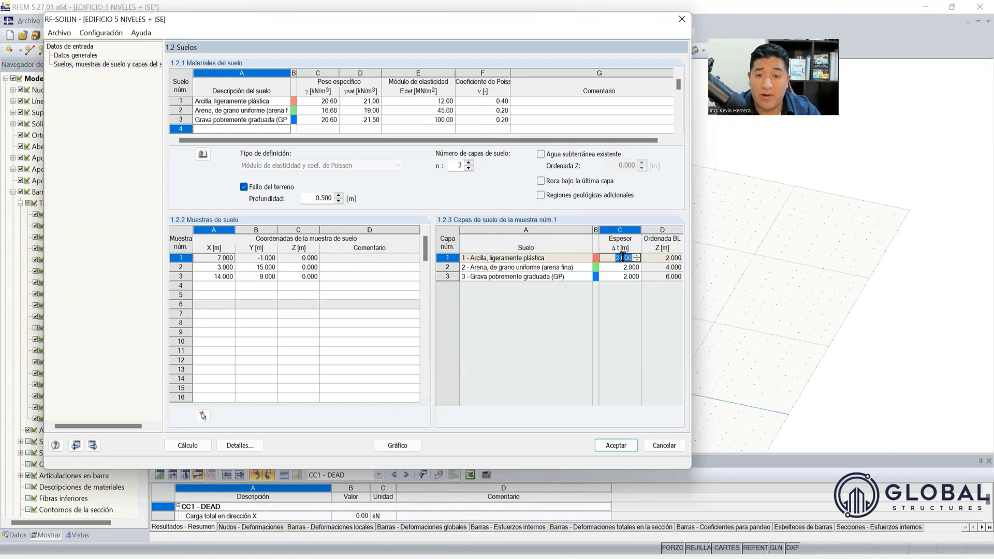
text(3)
key(Return)
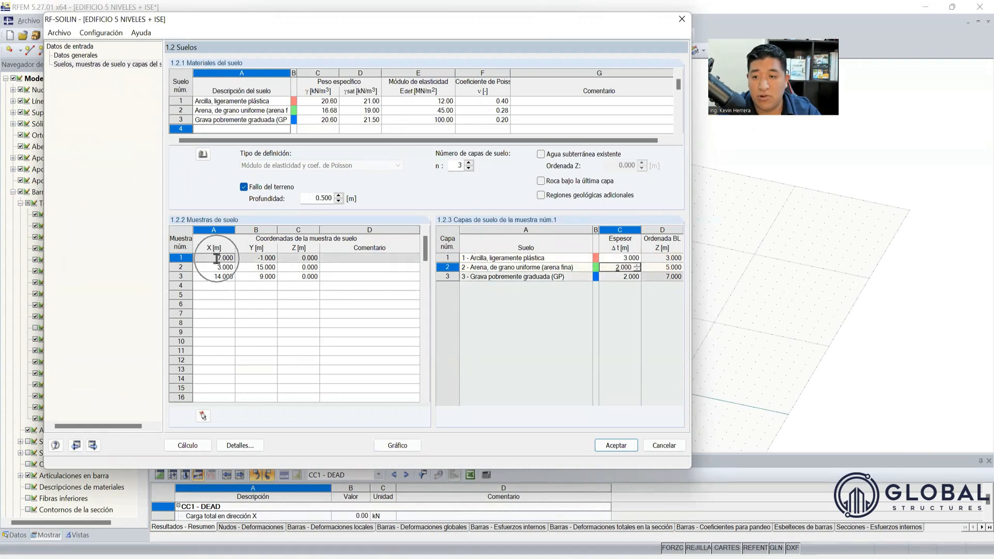
Step: Set the uniform fine sand layer of soil sample 1 to 4 m thick and the poorly graded gravel layer to 5 m
double_click(615, 268)
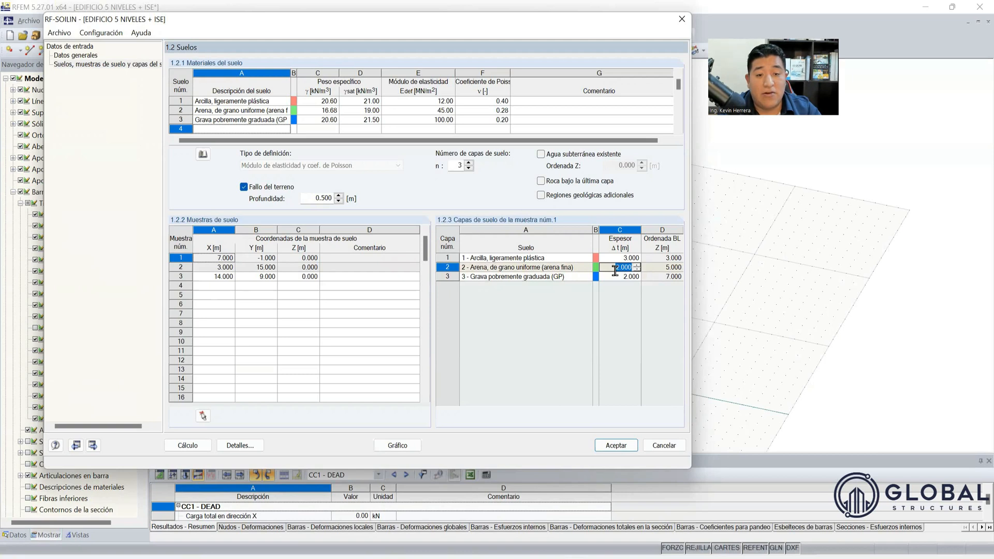
text(4)
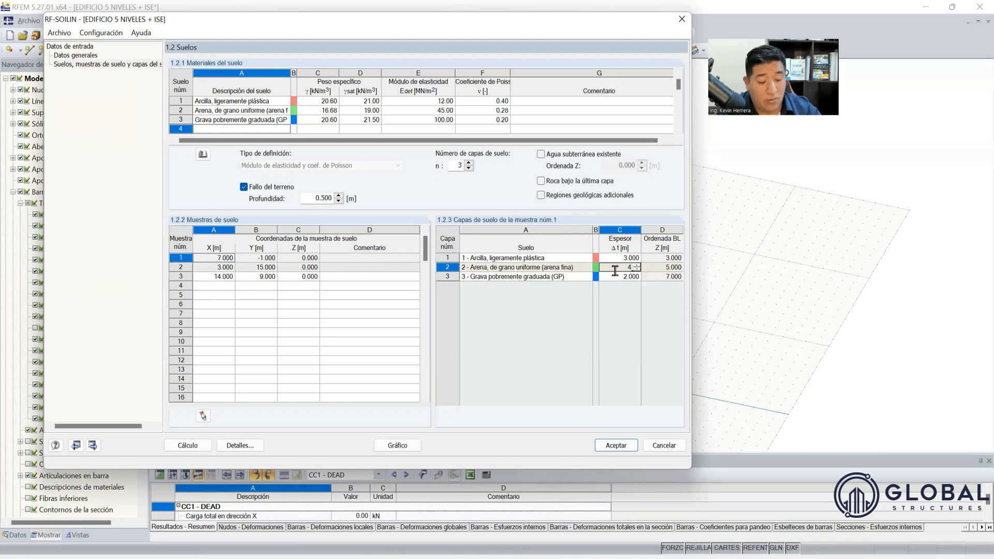
key(Return)
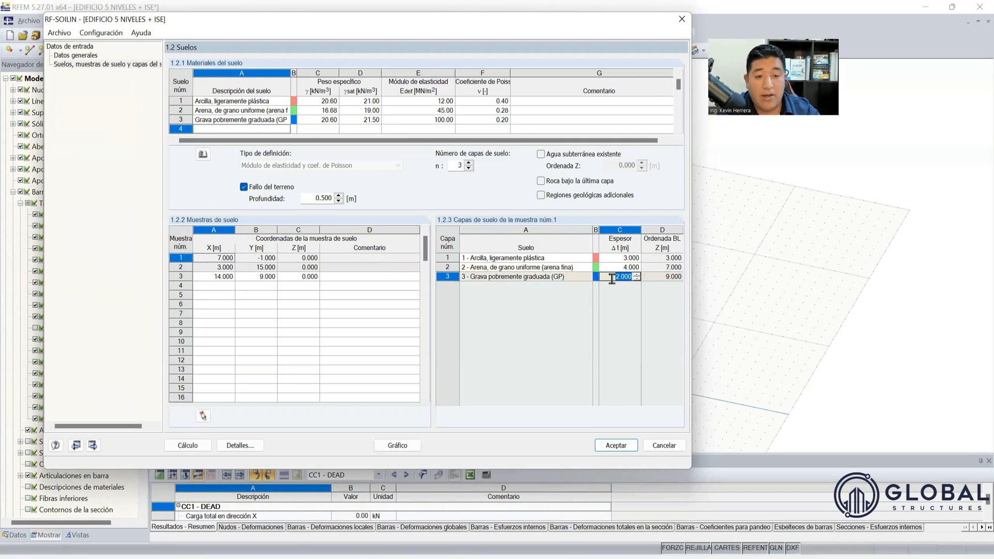
text(5)
key(Return)
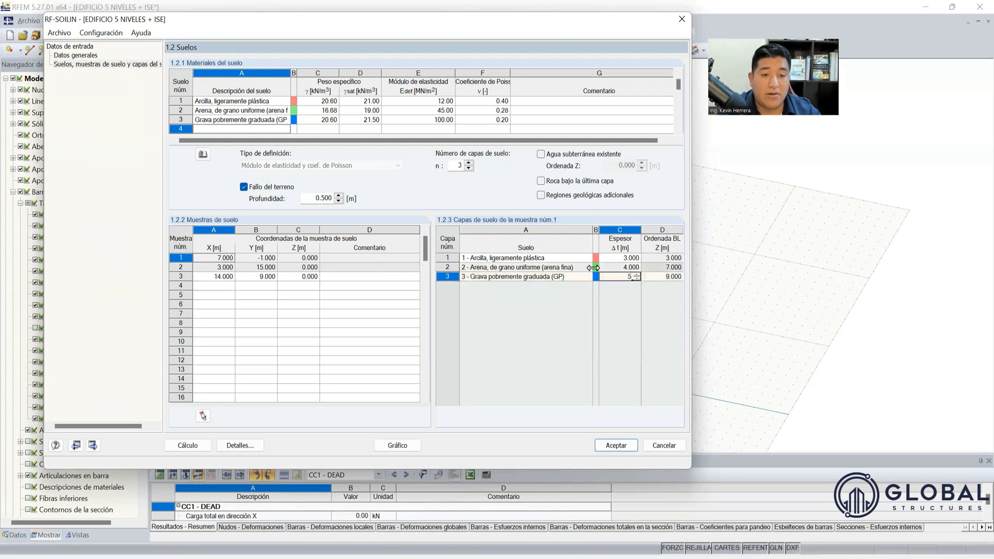
click(618, 267)
click(616, 277)
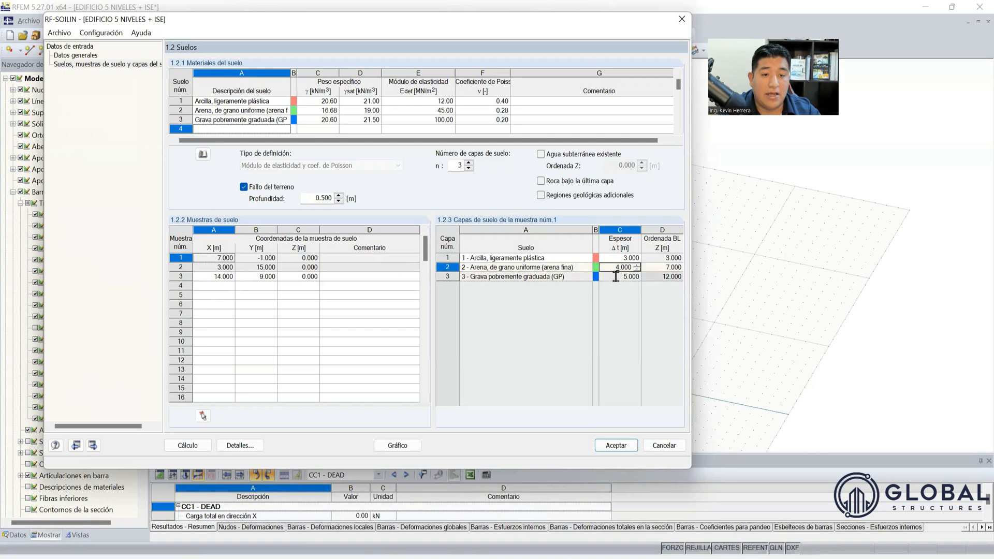
double_click(616, 276)
click(612, 269)
click(614, 277)
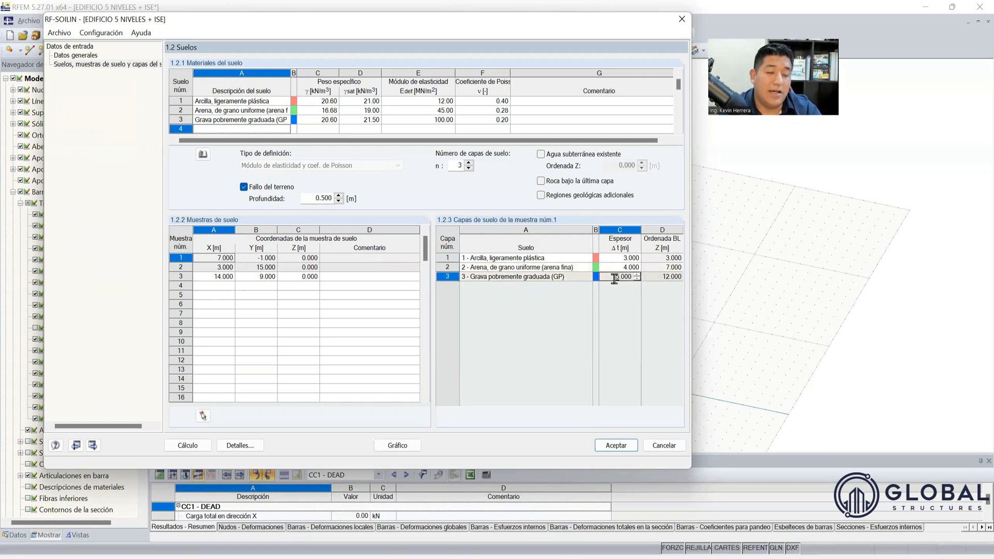
click(616, 268)
click(619, 277)
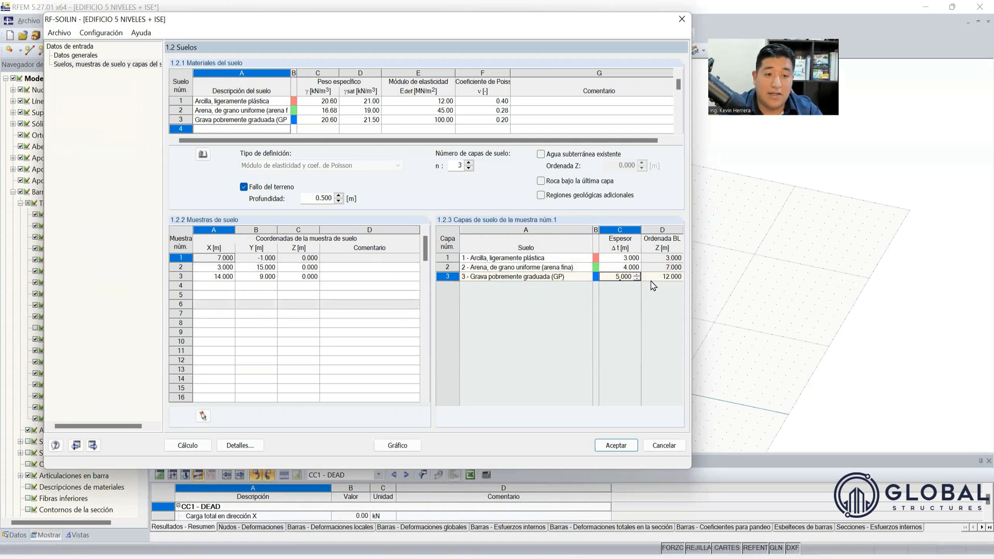
Step: Set the clay layer of soil sample 2 to 4 m thick and its fine sand layer to 3 m
click(211, 267)
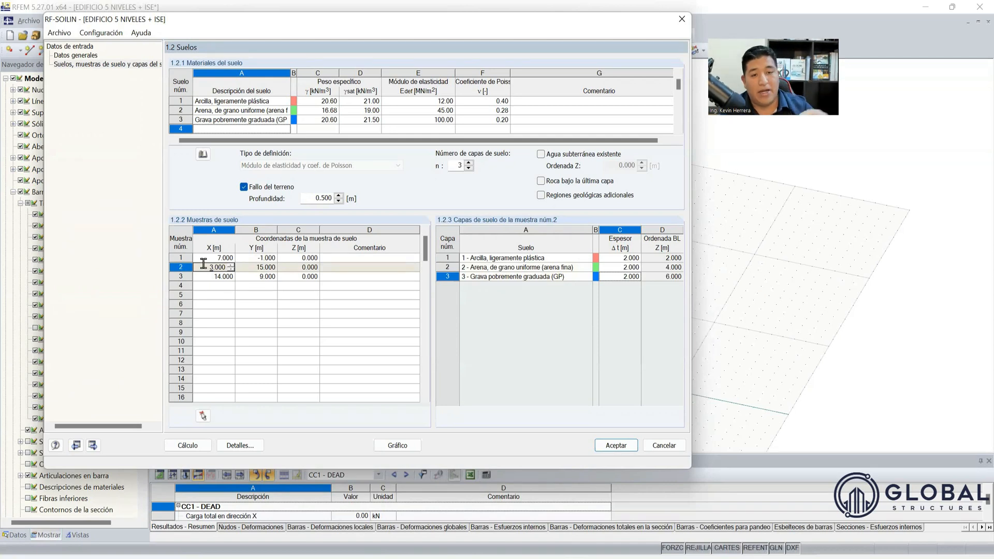
click(616, 257)
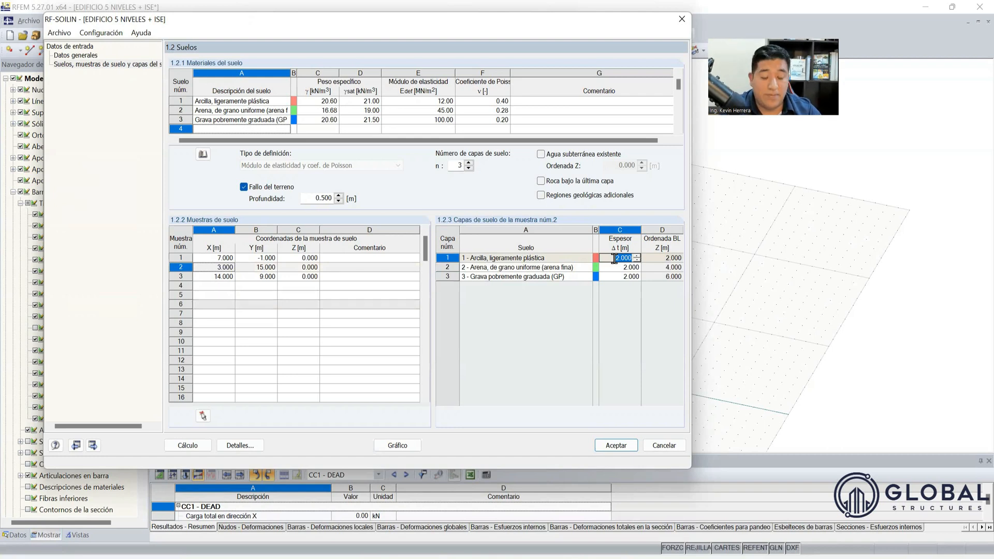
text(4)
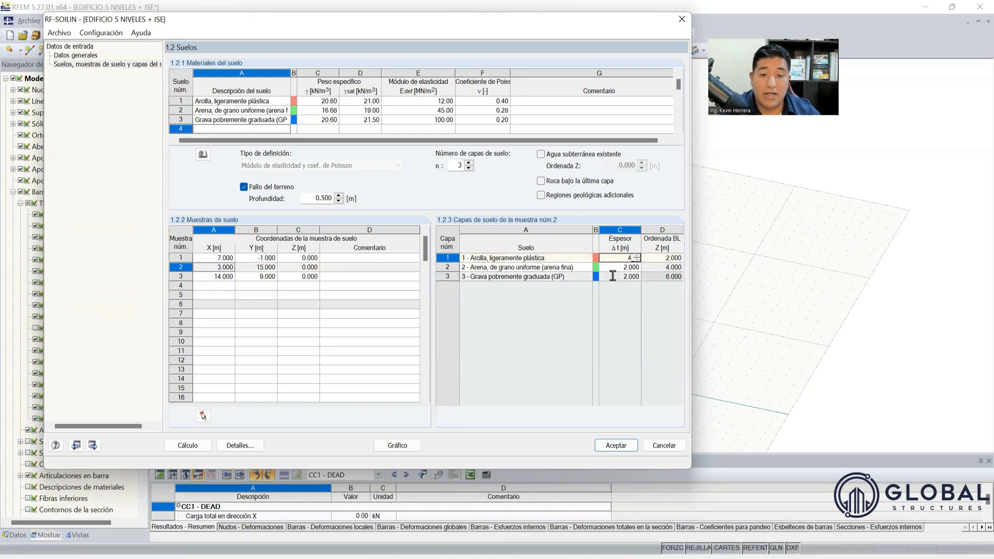
key(Escape)
text(4)
click(619, 267)
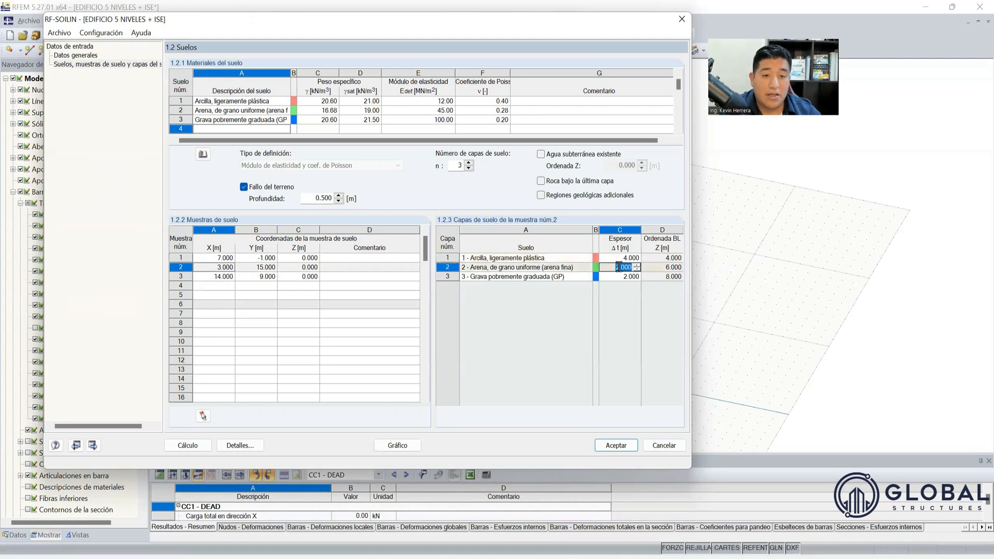
text(3)
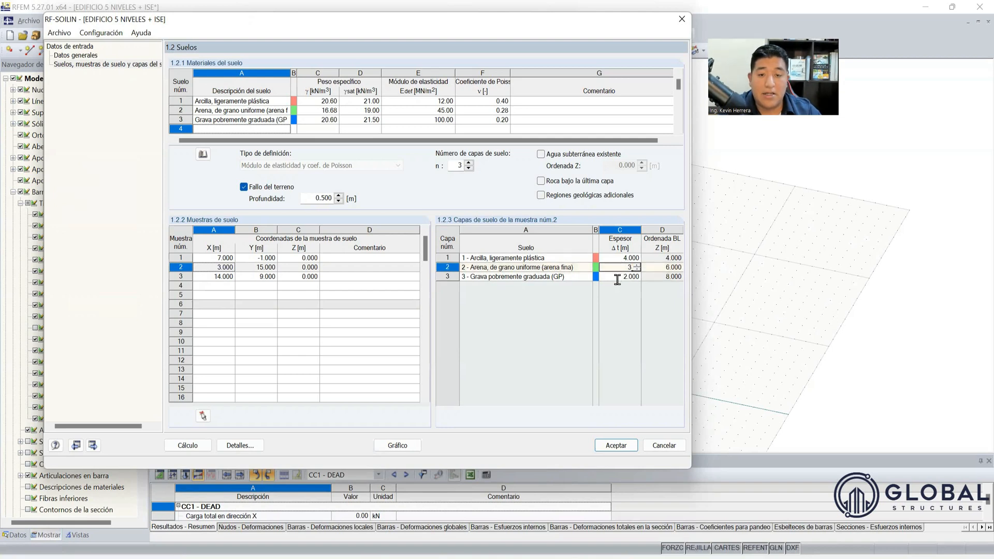
click(619, 277)
Step: Set the thickness of the gravel layer in soil sample 2 to 5 m
text(5)
click(616, 267)
click(611, 276)
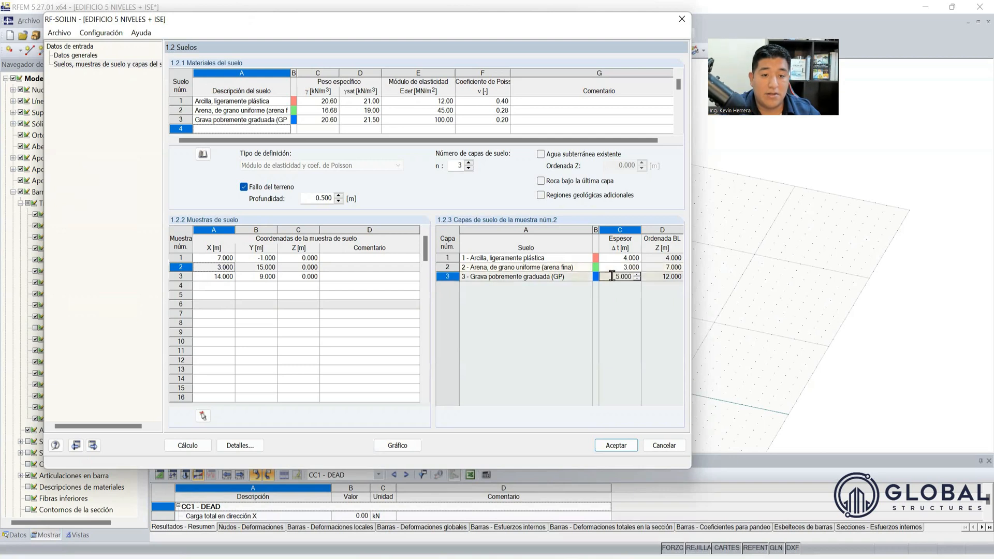
Step: Set the thickness of the poorly graded gravel layer in soil sample 2 to 4 m
double_click(612, 277)
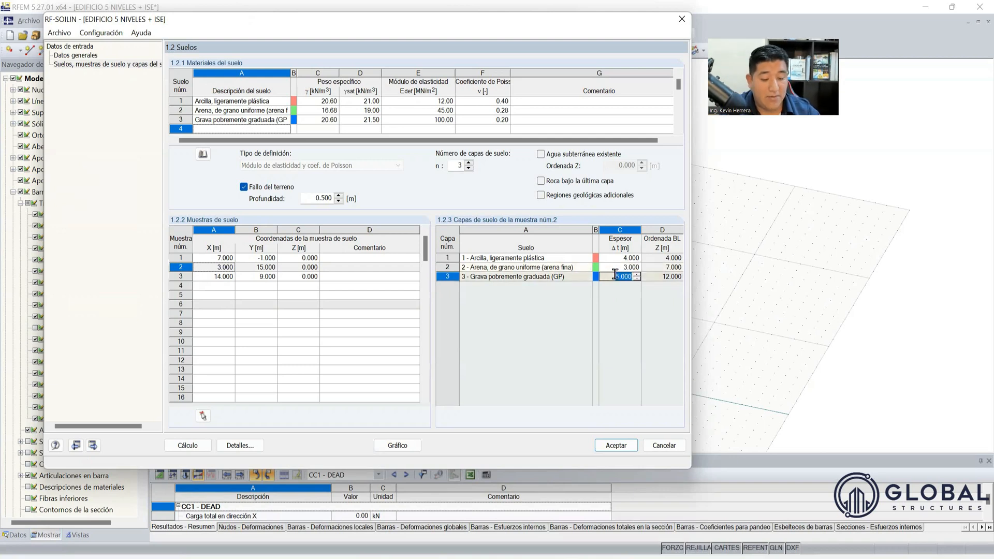
text(4)
click(615, 268)
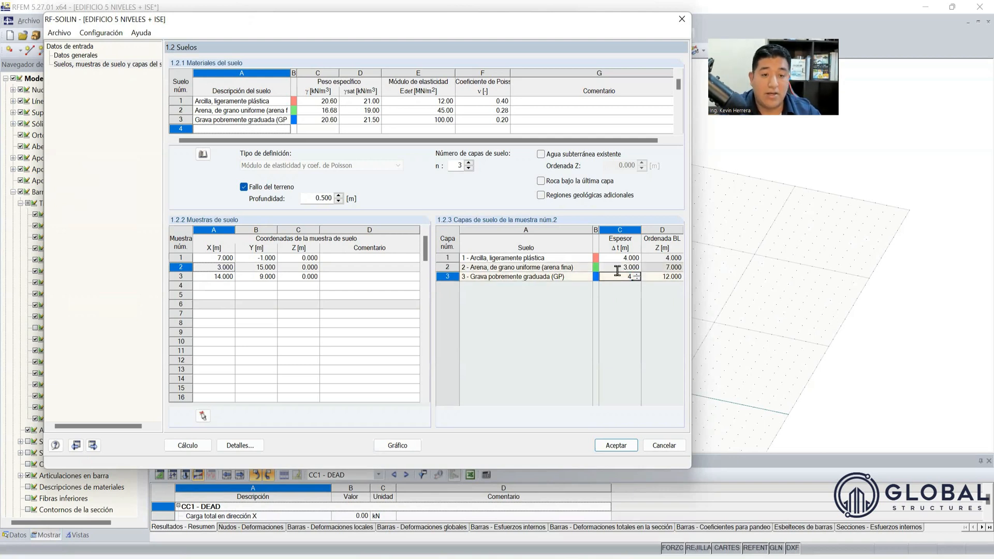
click(612, 277)
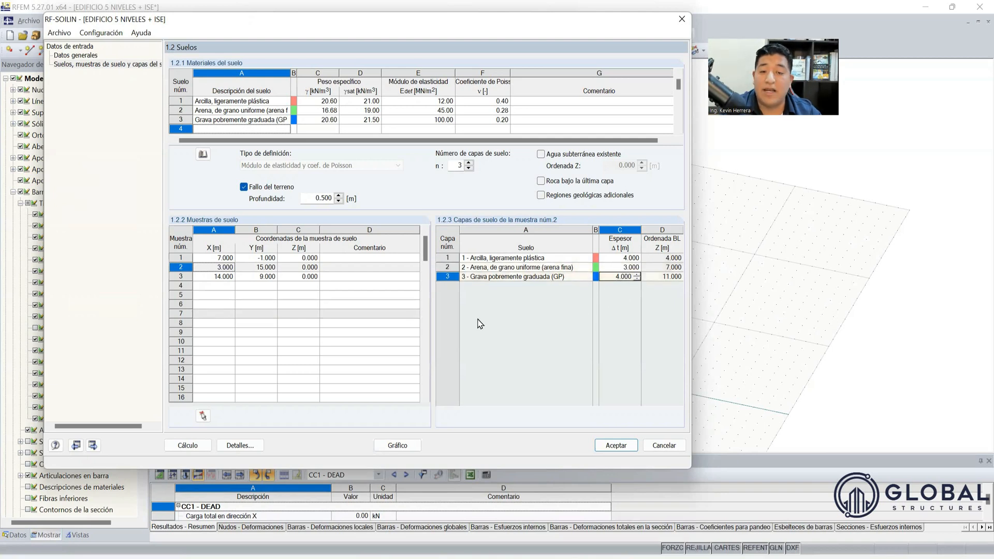
Step: Set the clay layer of soil sample 3 to 4 m thick and its fine sand layer to 3 m
click(217, 276)
click(610, 257)
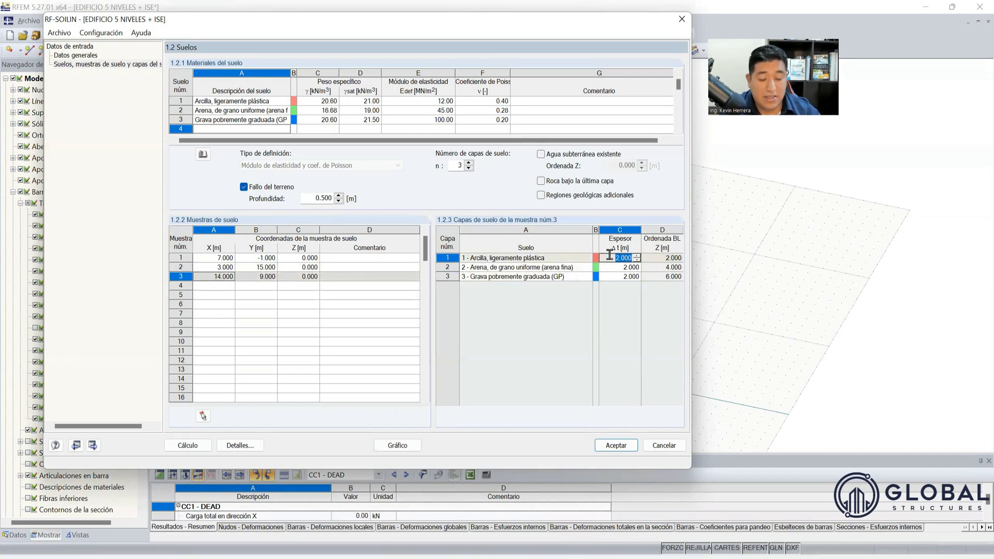
text(4)
click(617, 267)
double_click(618, 266)
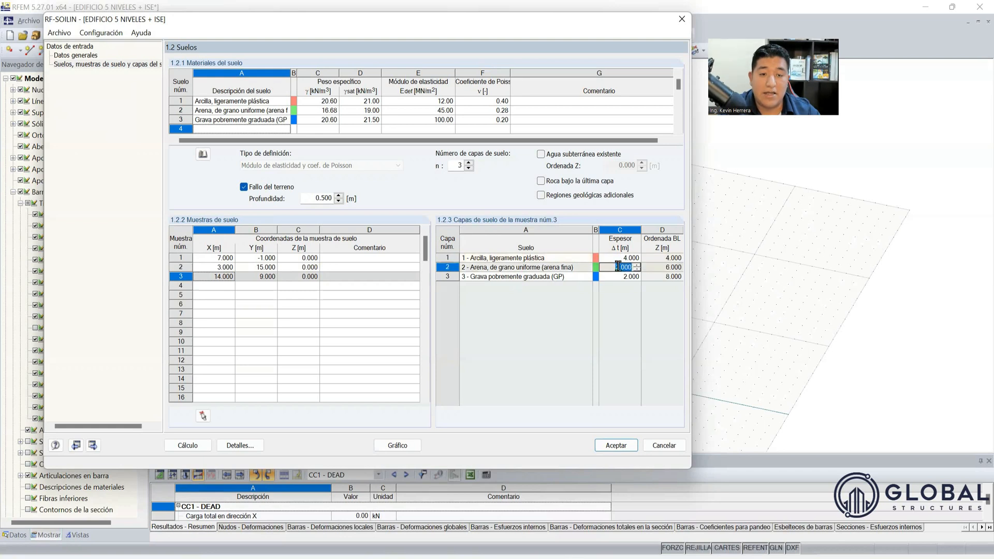
text(3)
key(Return)
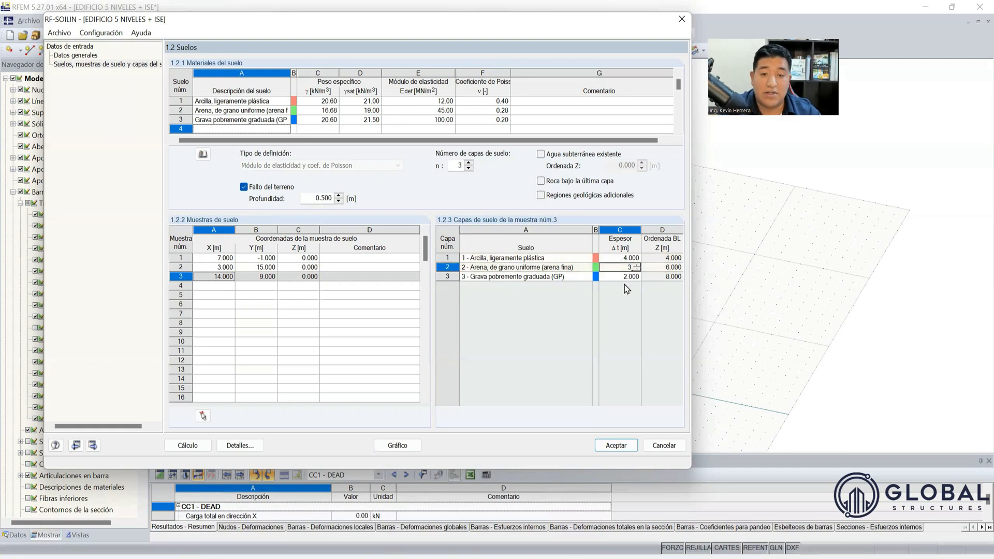
Step: Set the poorly graded gravel layer of soil sample 3 to 5 m thick and its fine sand layer to 4 m
click(624, 275)
text(5)
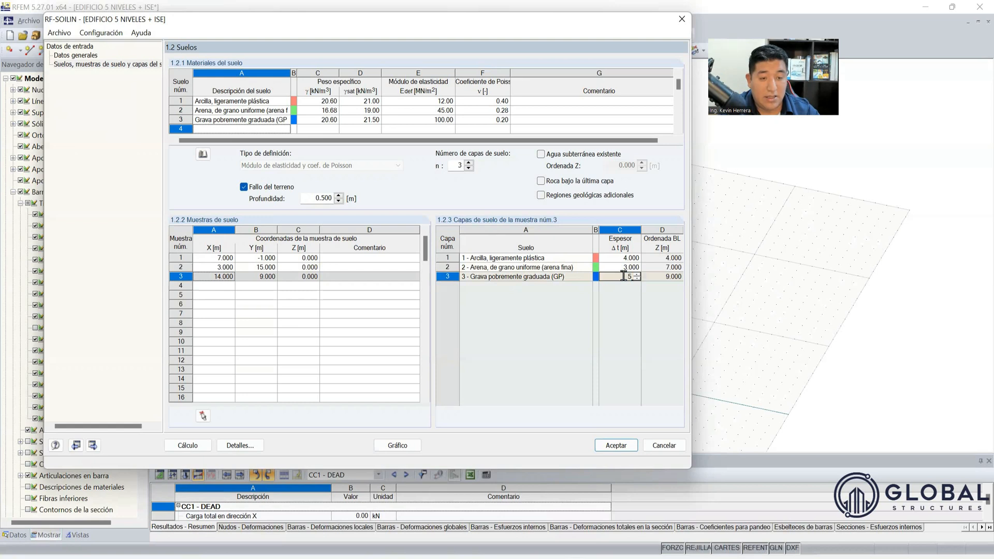
key(Return)
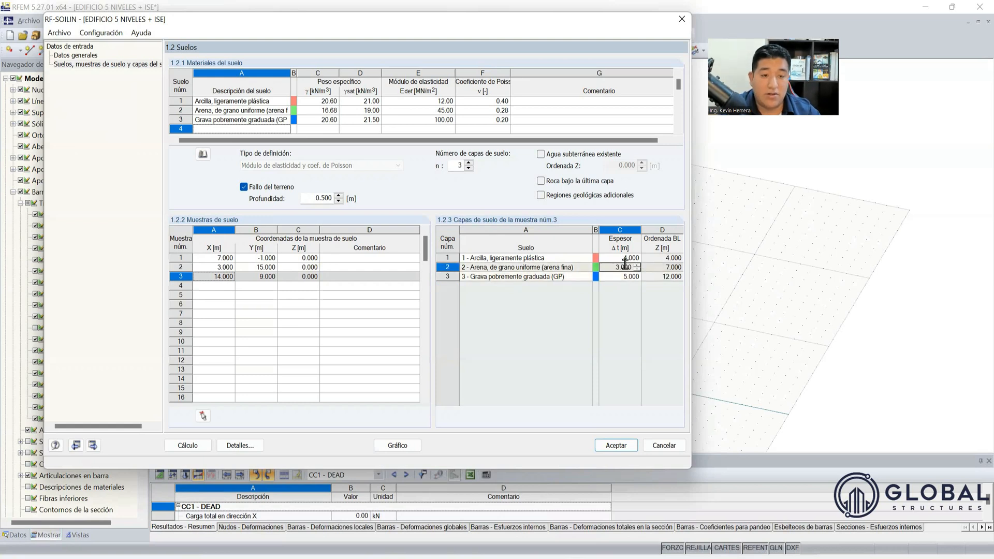
click(619, 267)
text(4)
key(Return)
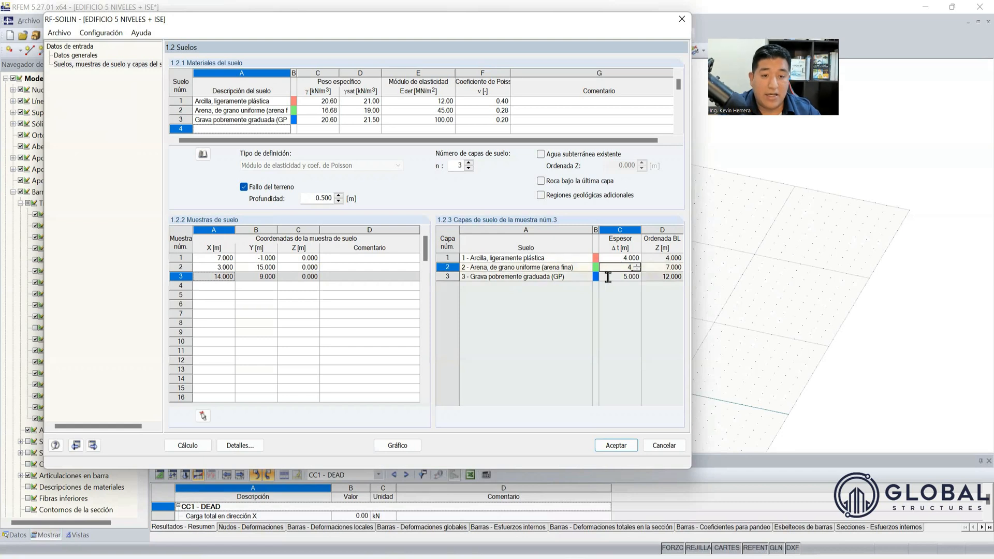
key(Down)
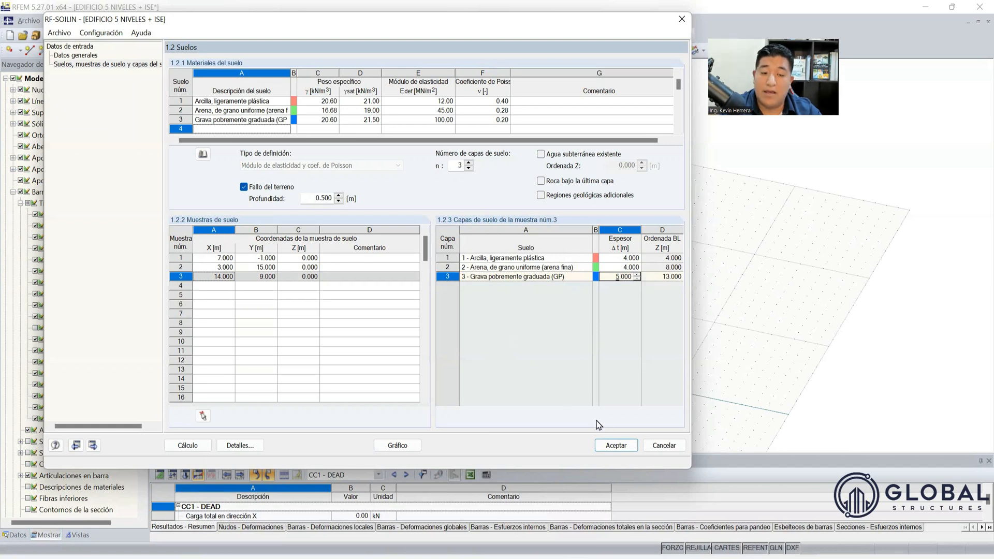
Step: Examine the three soil samples and their layers beneath the building's foundations from several sides in the graphic view, and return to the soil data
click(414, 449)
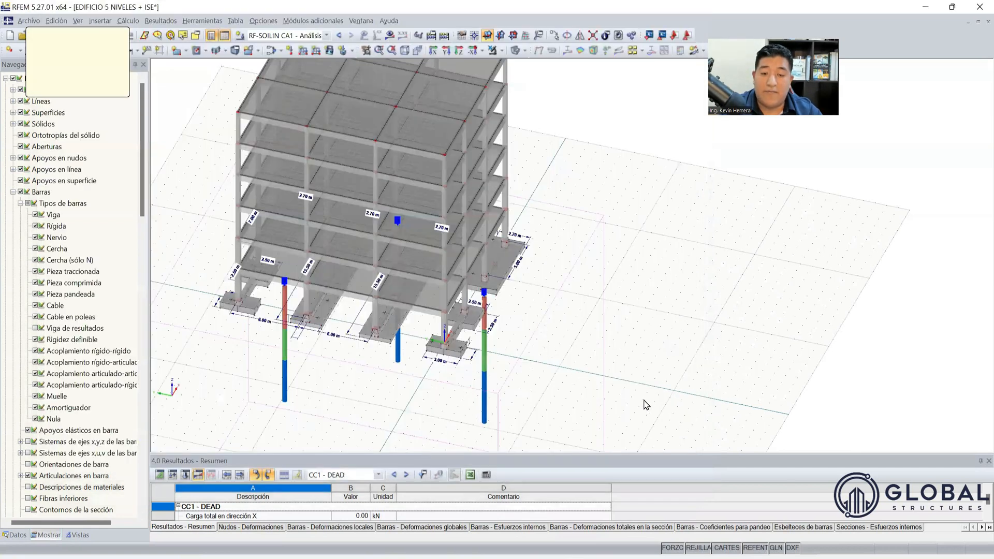
drag(564, 298, 905, 334)
ctrl+middle_drag(905, 334, 353, 315)
scroll(353, 315, up, 2)
scroll(418, 311, down, 3)
scroll(396, 347, up, 3)
ctrl+middle_drag(434, 392, 429, 319)
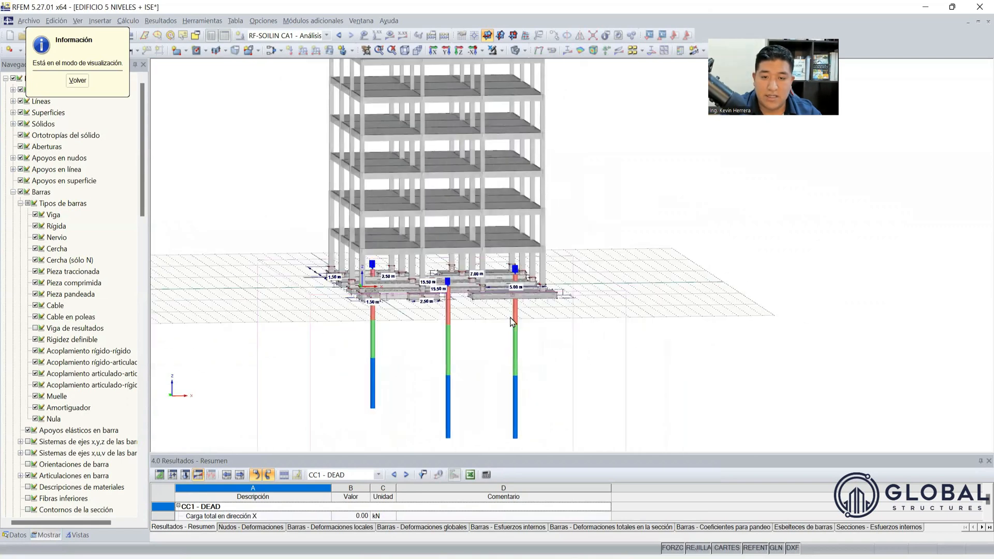
scroll(517, 325, up, 2)
scroll(527, 331, up, 2)
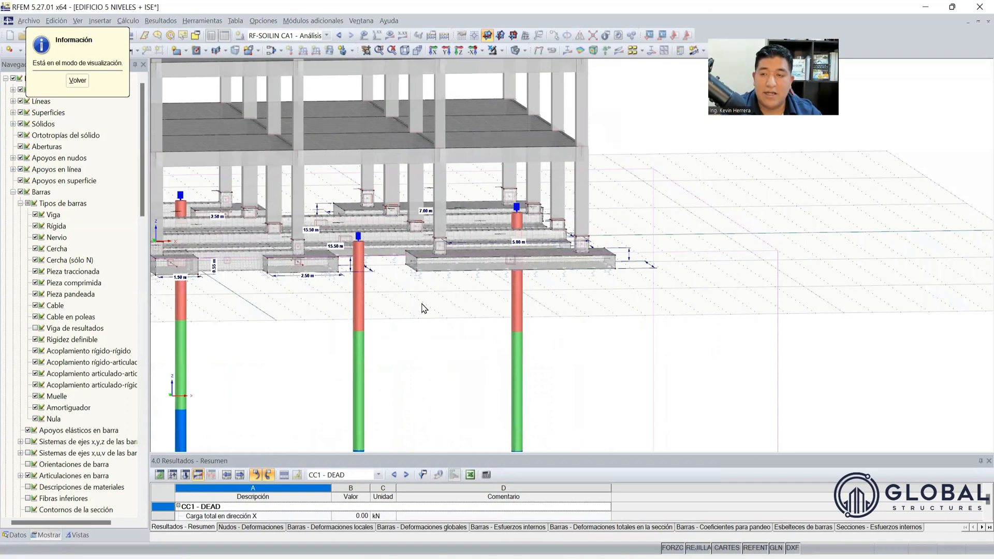
click(81, 83)
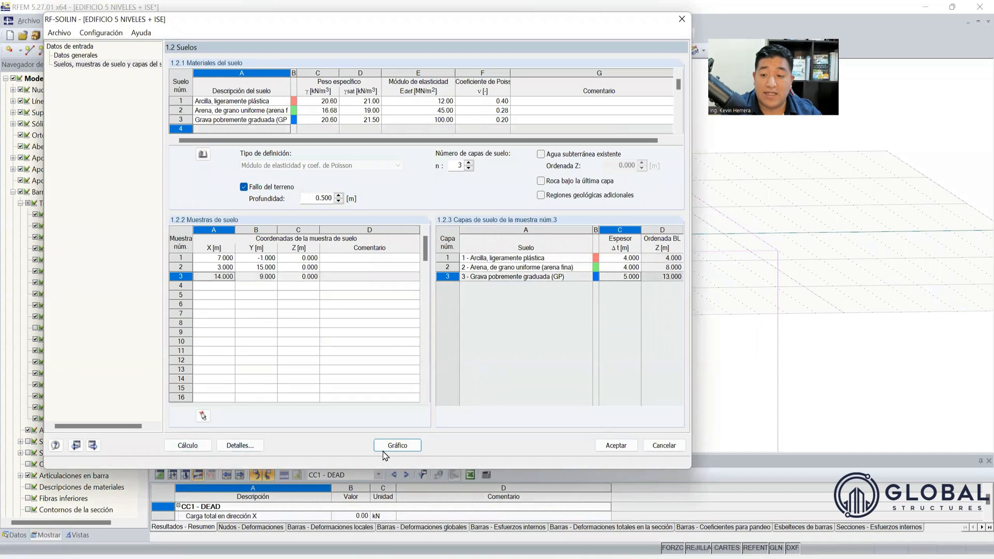
click(397, 445)
scroll(527, 329, down, 4)
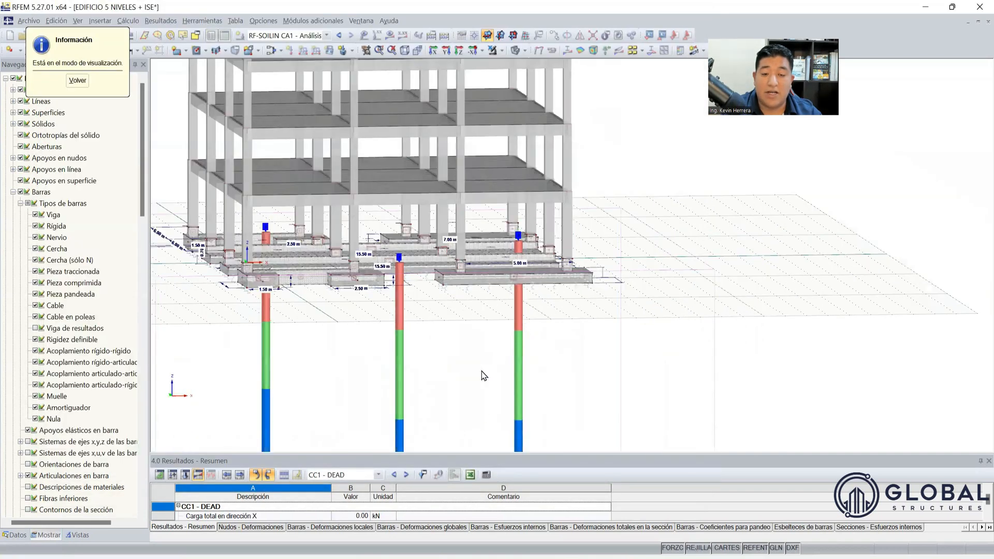
ctrl+middle_drag(649, 377, 627, 404)
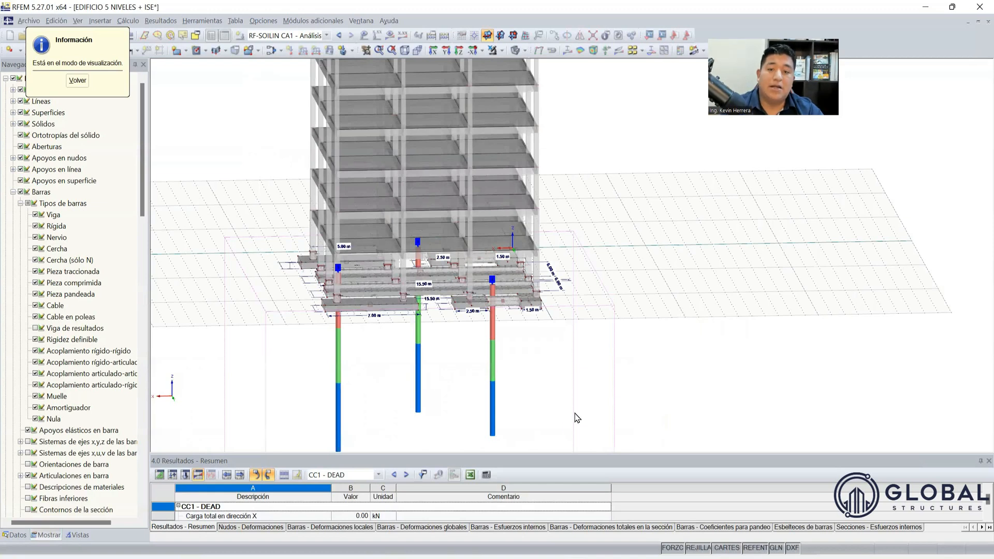
scroll(475, 361, down, 3)
ctrl+middle_drag(624, 376, 376, 372)
click(78, 81)
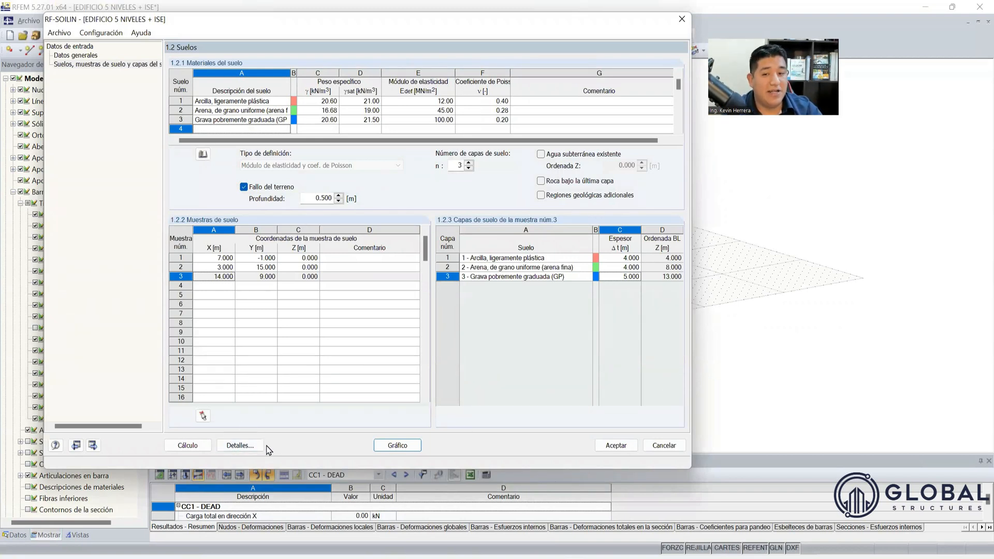
Step: Review the subsidence basin distance, result grid, substitute horizontal spring coefficients and iteration limit in the calculation details
click(241, 448)
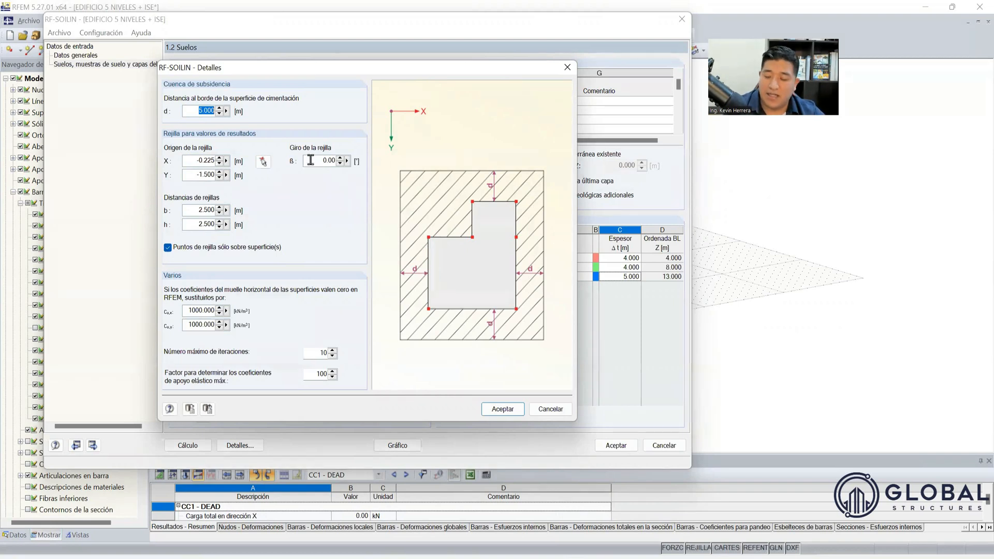
key(ctrl)
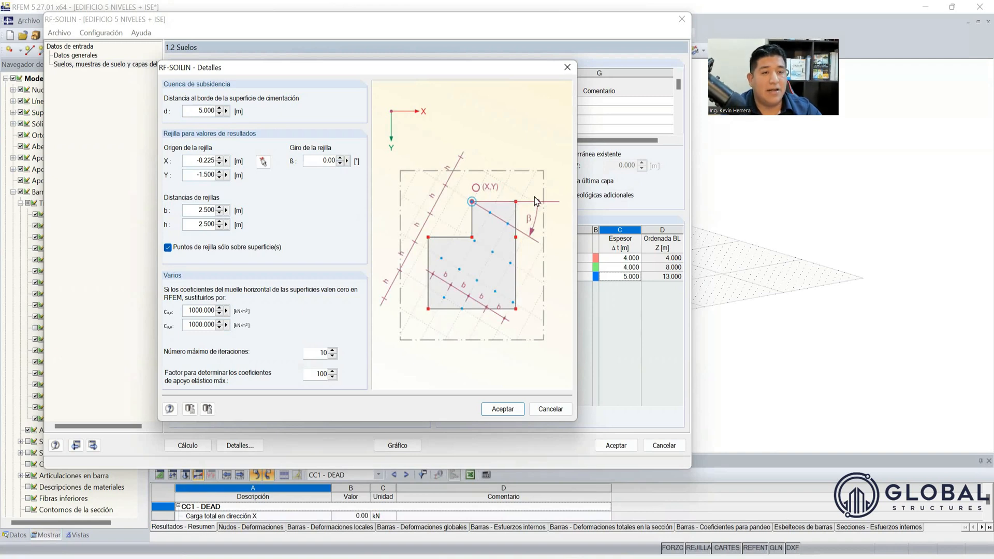
key(ctrl)
key(ctrl)
key(ctrl)
key(ctrl)
key(ctrl)
key(ctrl)
key(ctrl)
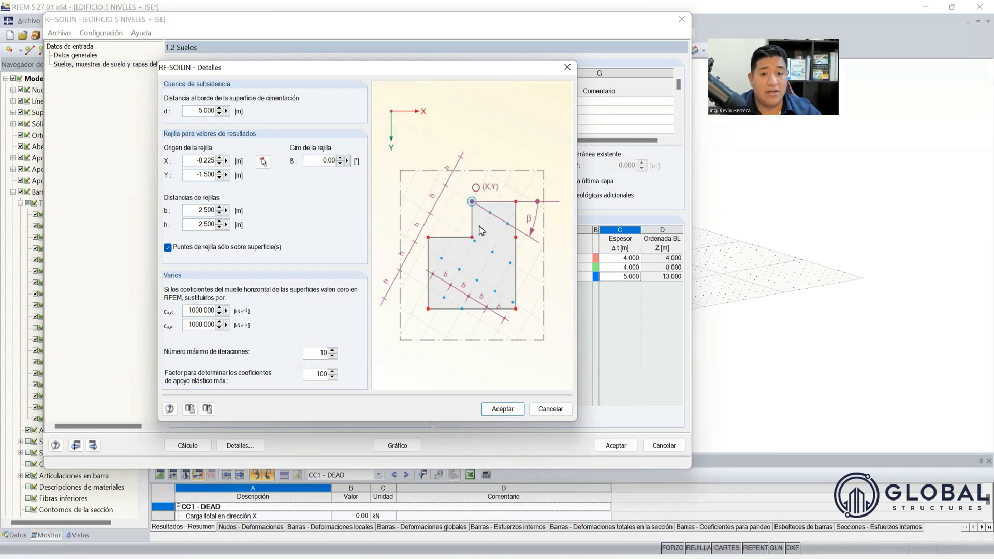
key(ctrl)
key(ctrl)
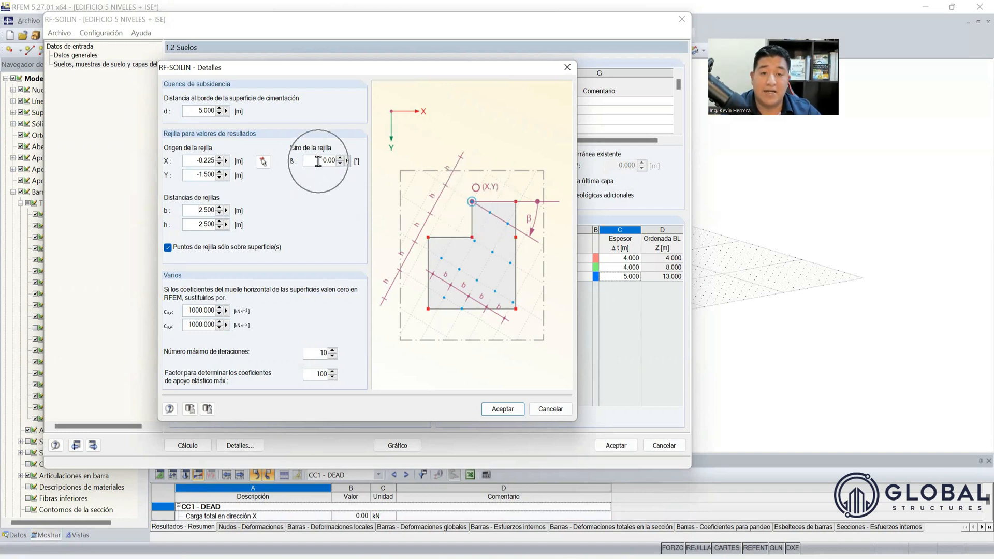
key(ctrl)
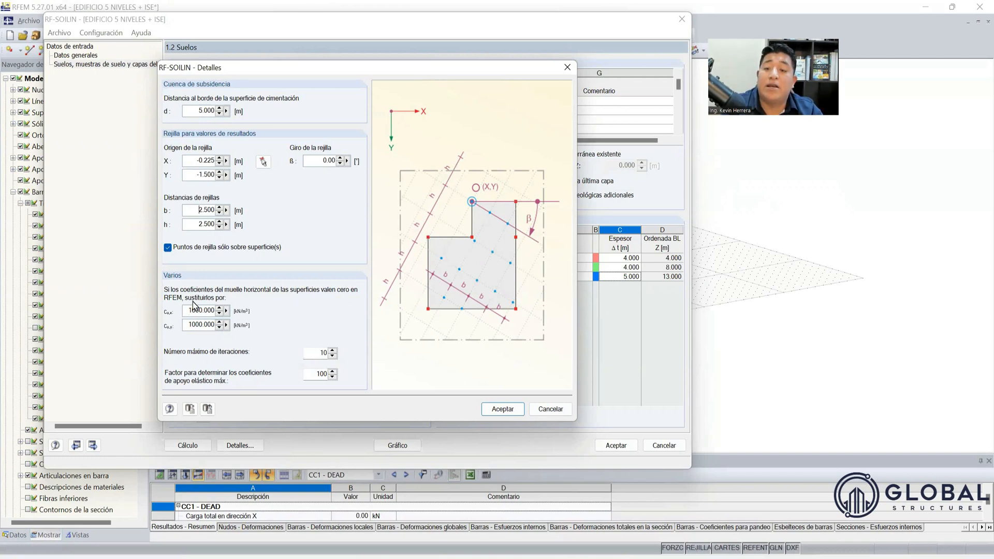
key(ctrl)
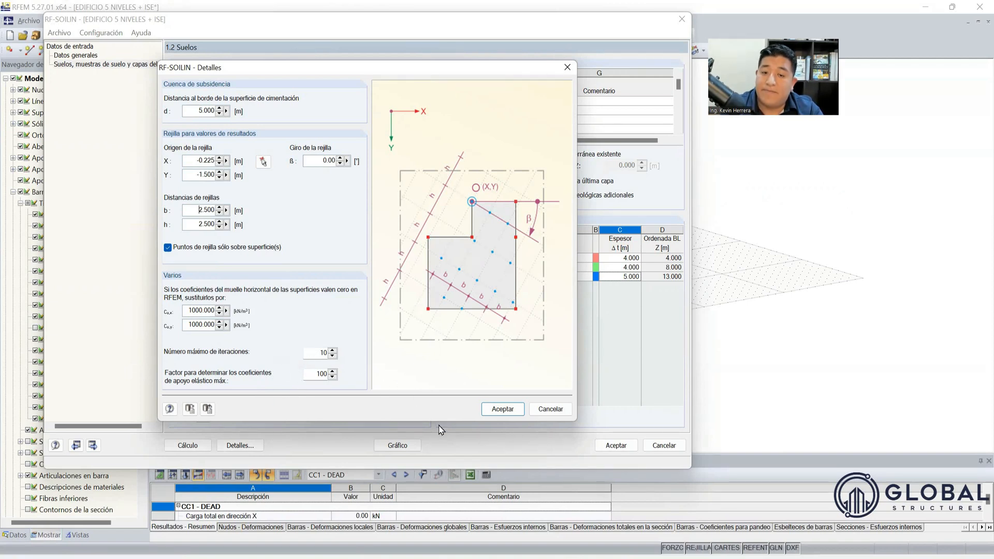
click(501, 409)
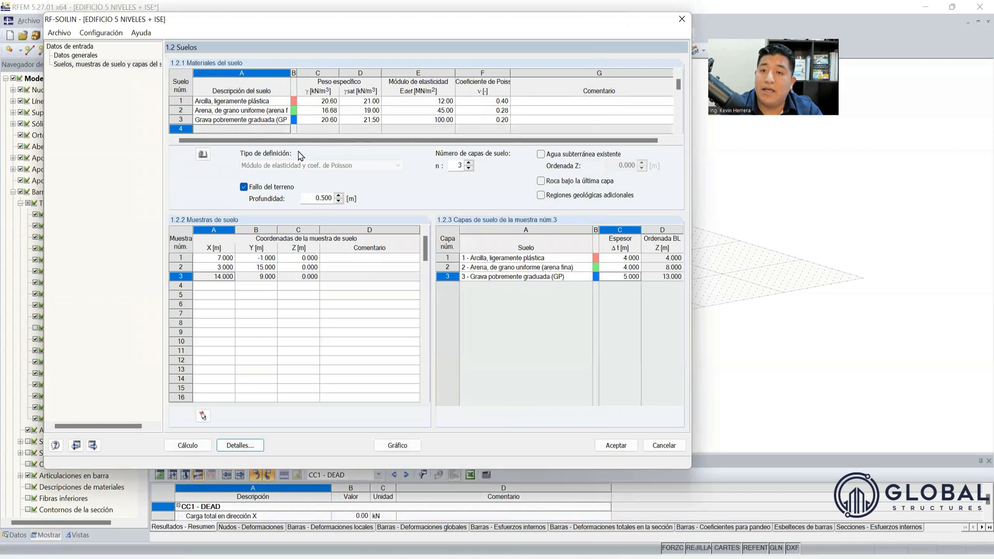
Step: Accept the RF-SOILIN soil data and agree to delete all existing results
click(616, 446)
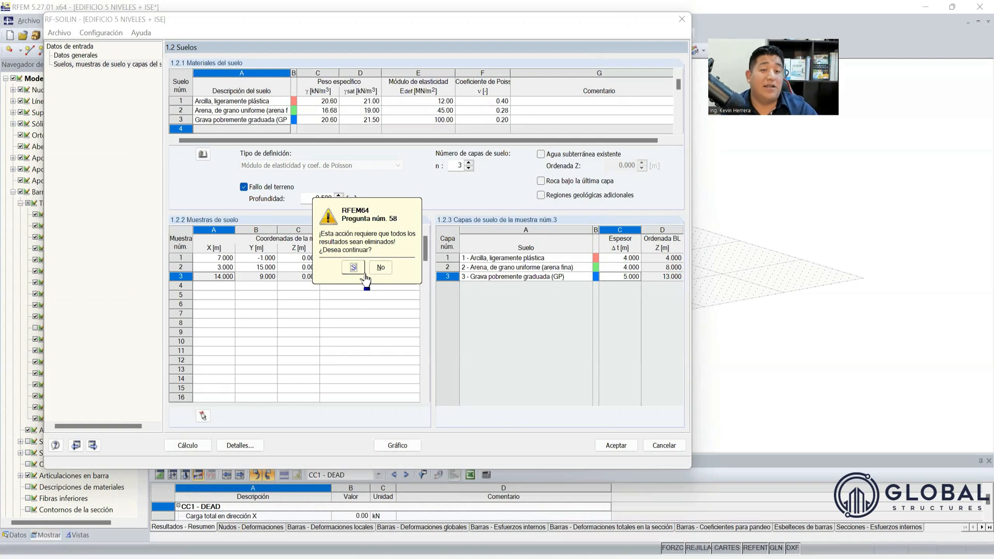
click(353, 267)
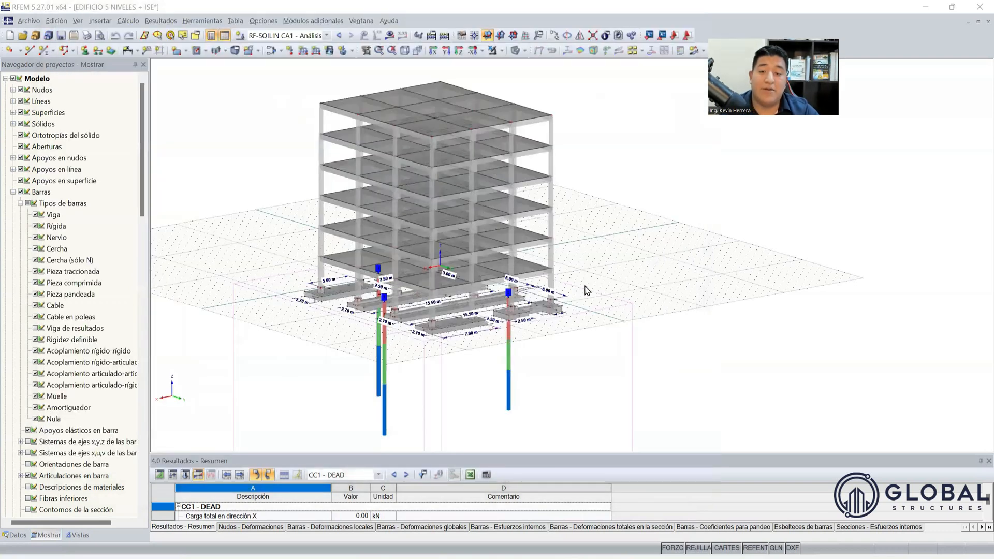
scroll(430, 358, down, 1)
ctrl+middle_drag(370, 365, 440, 346)
scroll(460, 331, up, 3)
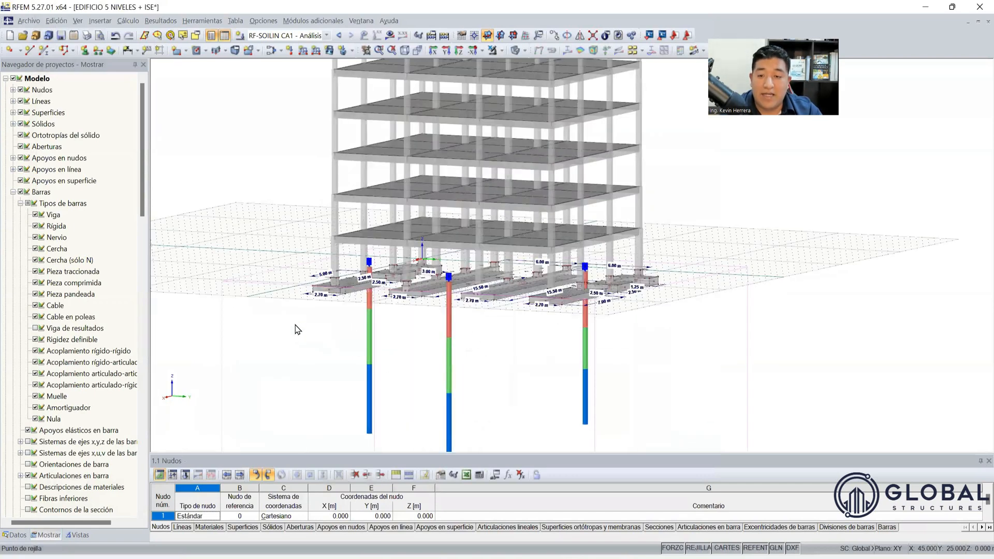
scroll(298, 330, up, 2)
drag(185, 203, 852, 308)
ctrl+middle_drag(871, 336, 819, 385)
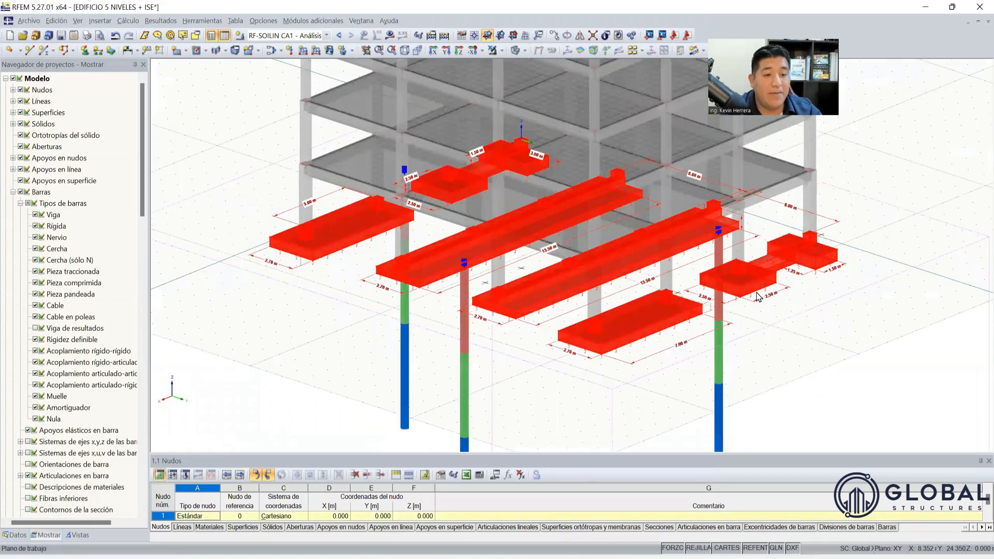
scroll(736, 267, up, 3)
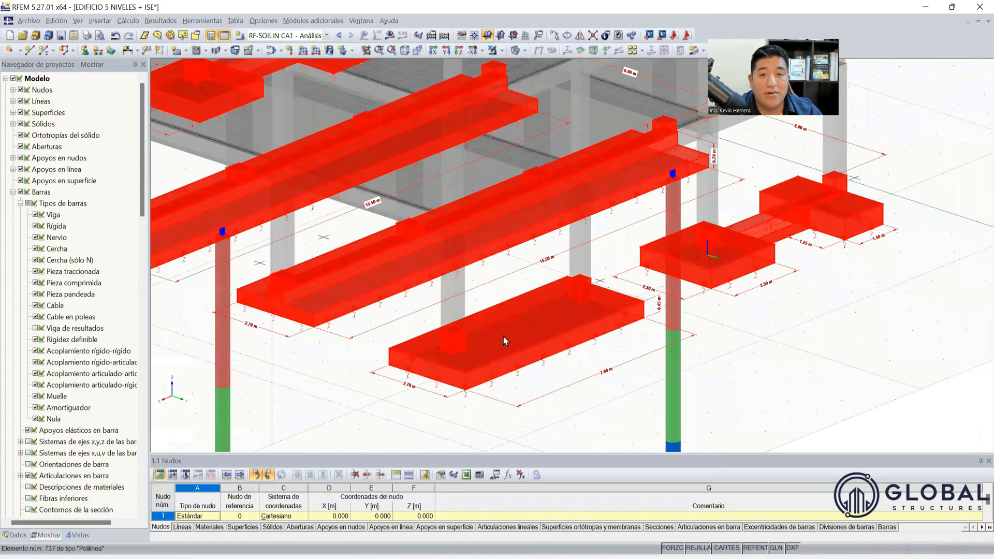
right_click(476, 346)
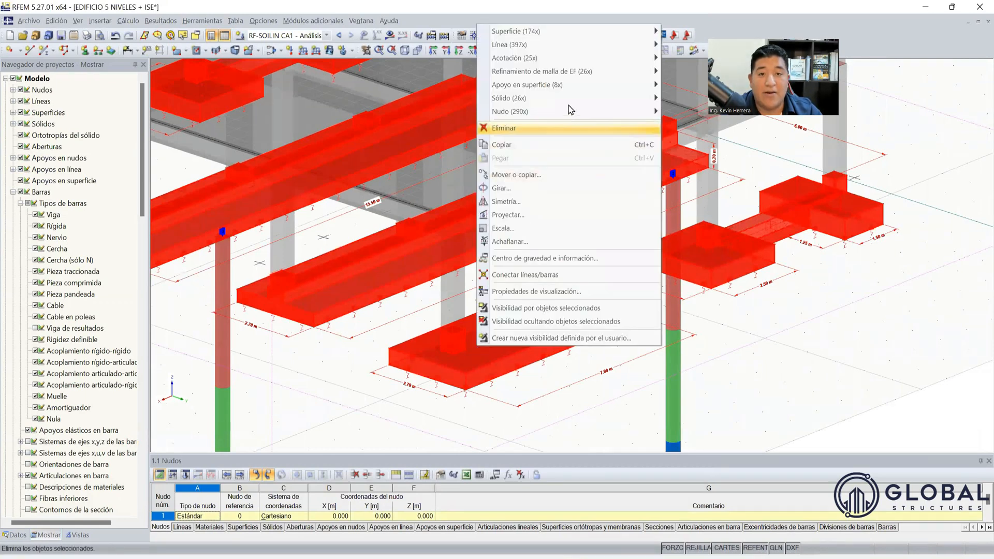
mouse_move(571, 99)
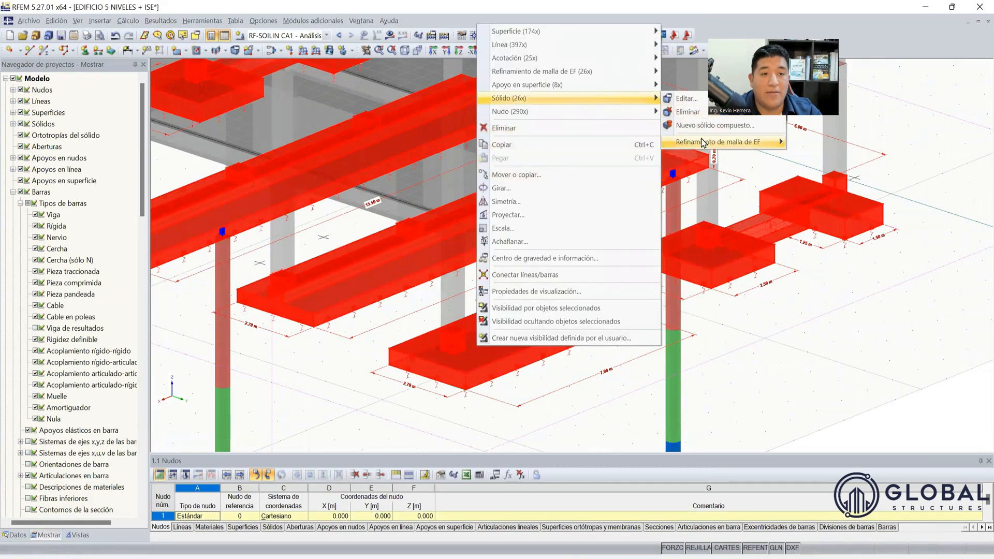
mouse_move(745, 142)
click(818, 143)
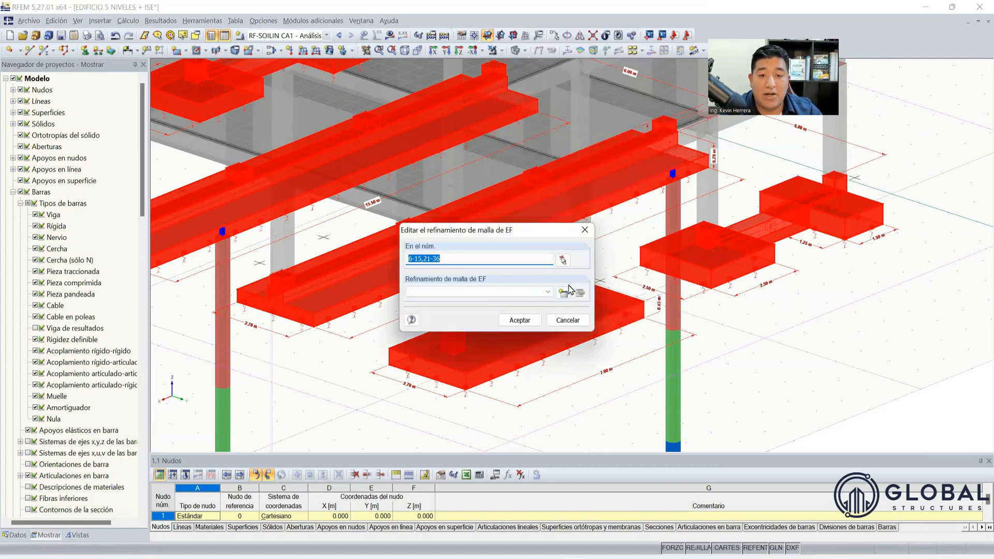
click(585, 230)
scroll(577, 403, down, 2)
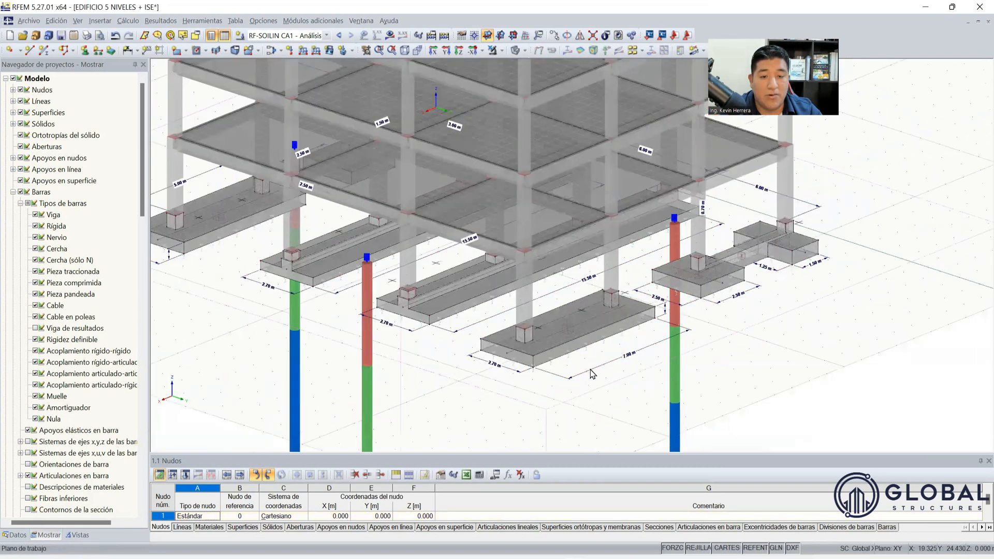
scroll(651, 325, up, 2)
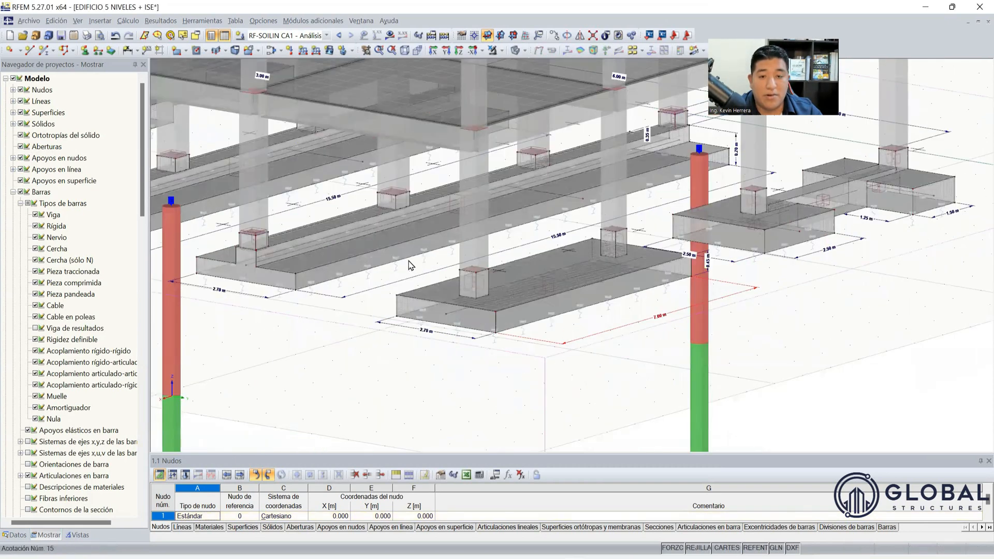
click(671, 278)
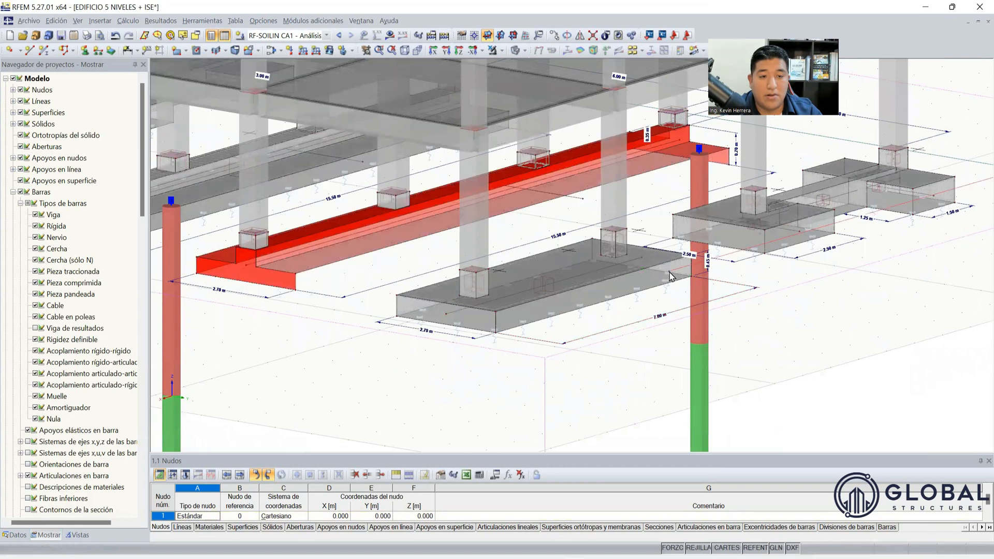
key(Escape)
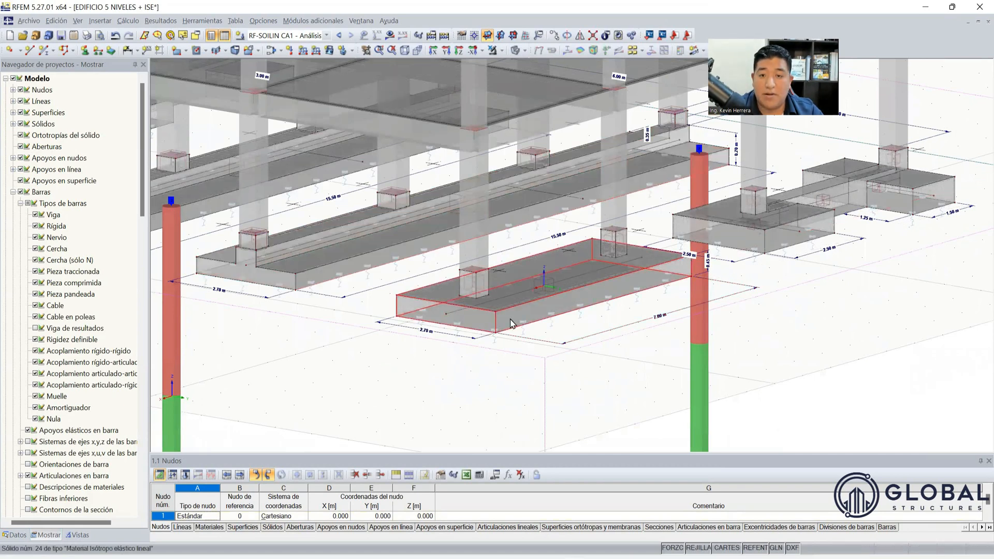
Step: Open the FE mesh refinement of the small foundation beside the model origin for editing
scroll(615, 346, down, 4)
ctrl+middle_drag(695, 368, 926, 383)
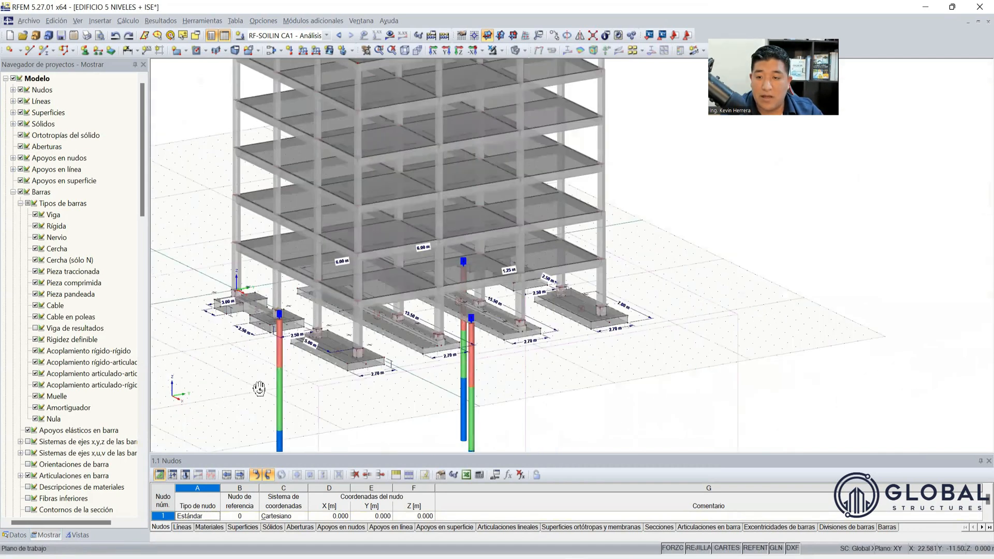
scroll(222, 323, up, 3)
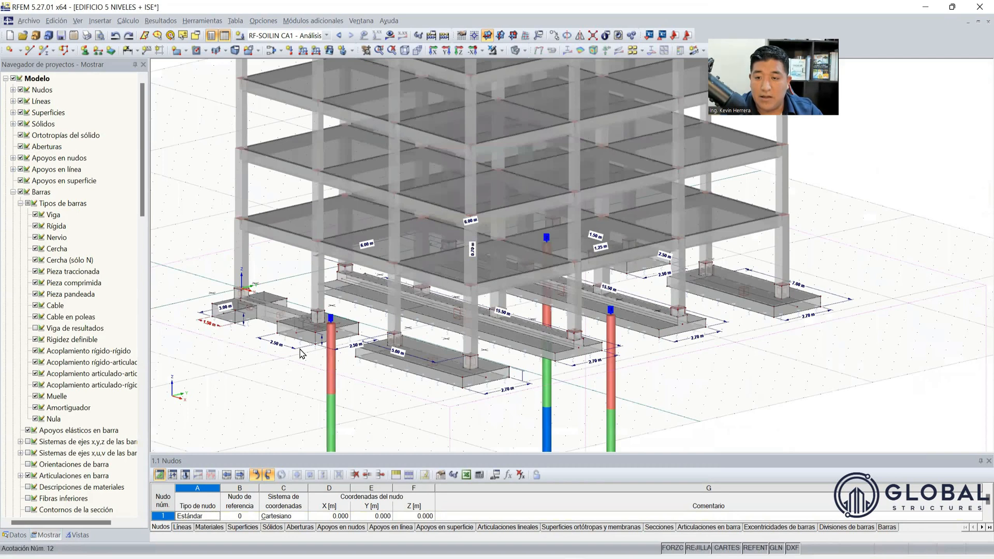
scroll(274, 322, up, 2)
scroll(247, 305, up, 3)
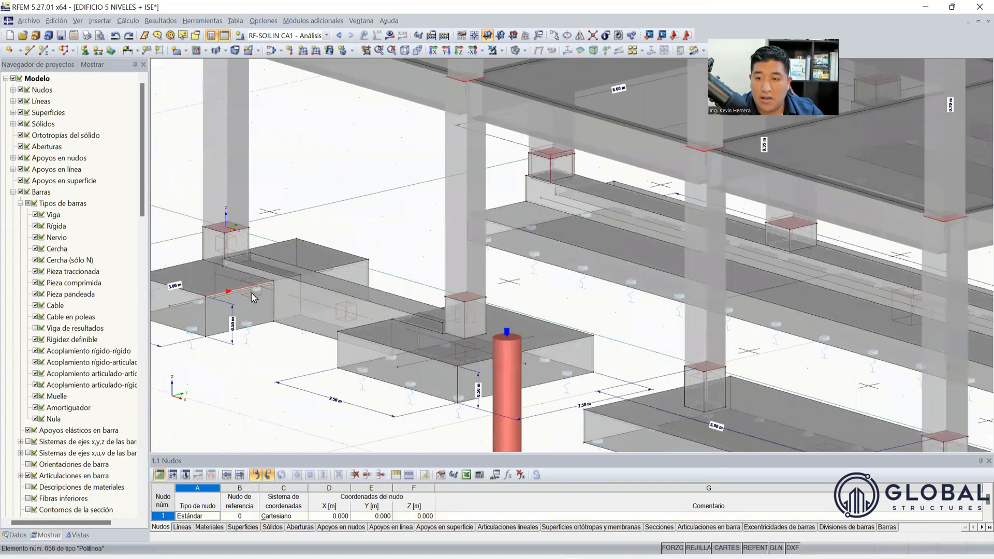
right_click(253, 296)
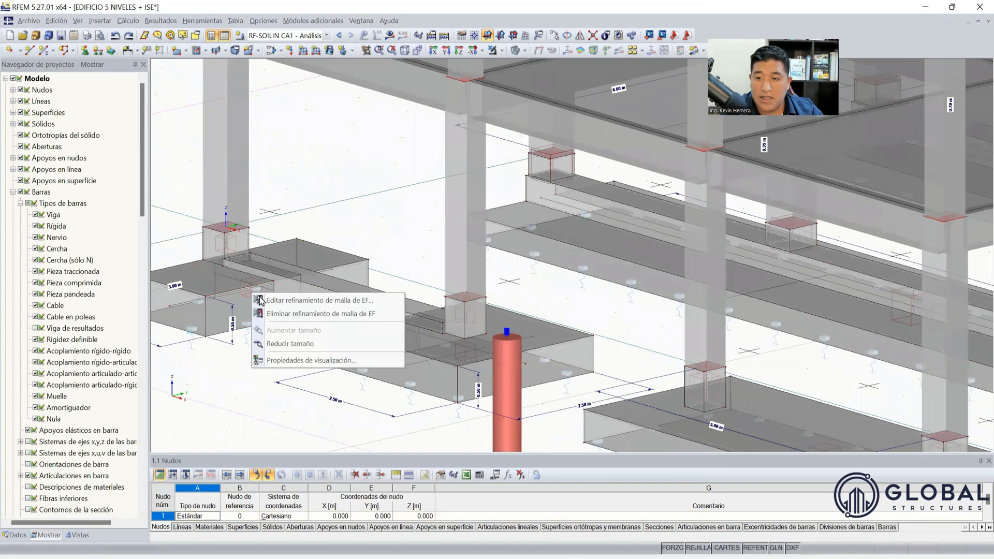
Step: Check the FE mesh refinement type assigned to the corner footing joined by the tie beam, solid 28, leaving it unchanged
click(327, 305)
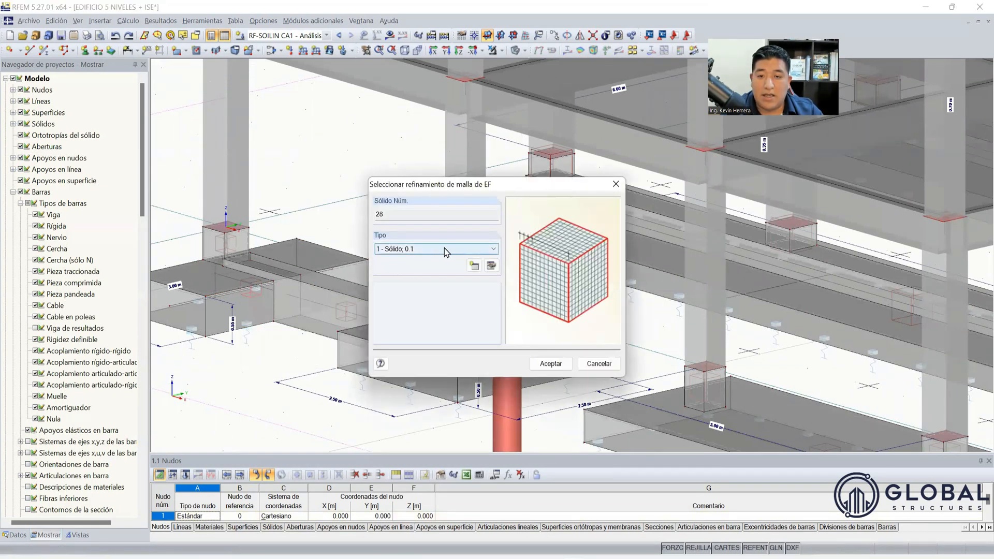
click(617, 188)
scroll(274, 278, down, 1)
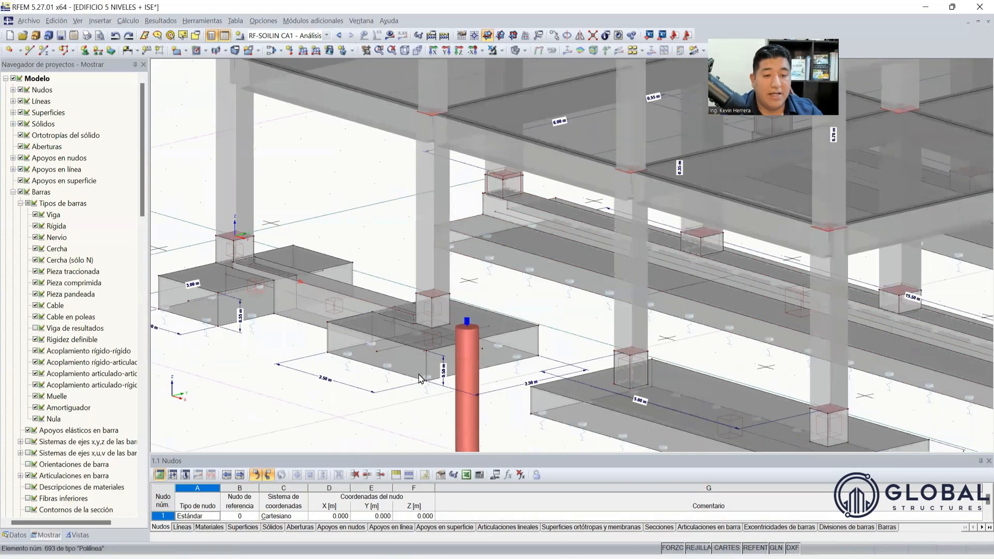
Step: Examine the long inverted-T strip footings under the building and locate the mesh refinement symbol on the one nearest the rectangular footing
scroll(420, 379, down, 3)
middle_drag(849, 406, 582, 414)
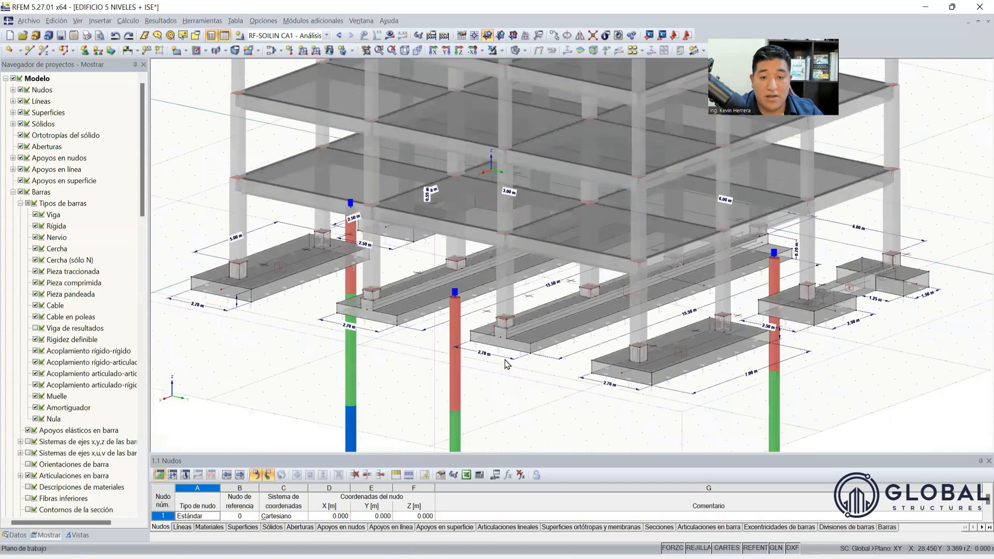
scroll(535, 351, up, 3)
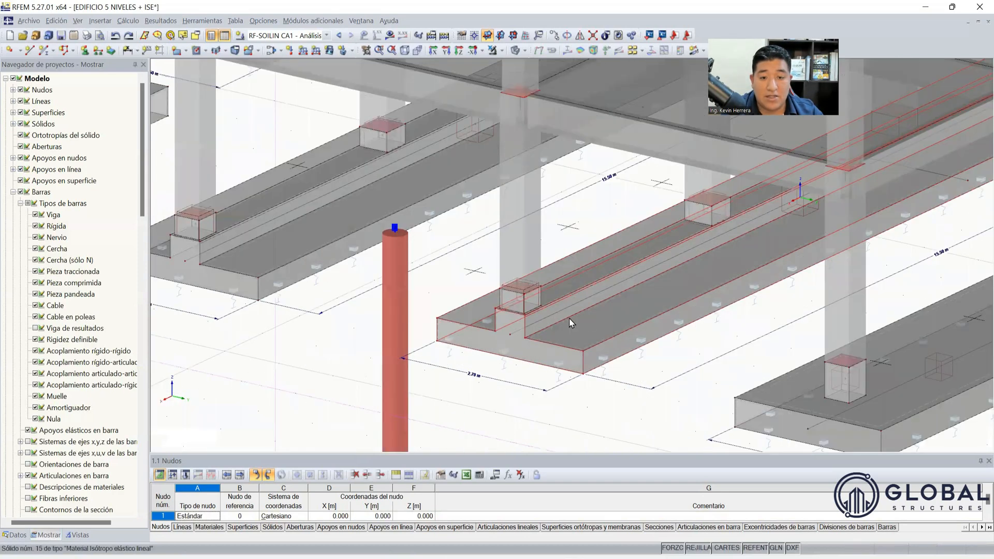
scroll(566, 352, down, 2)
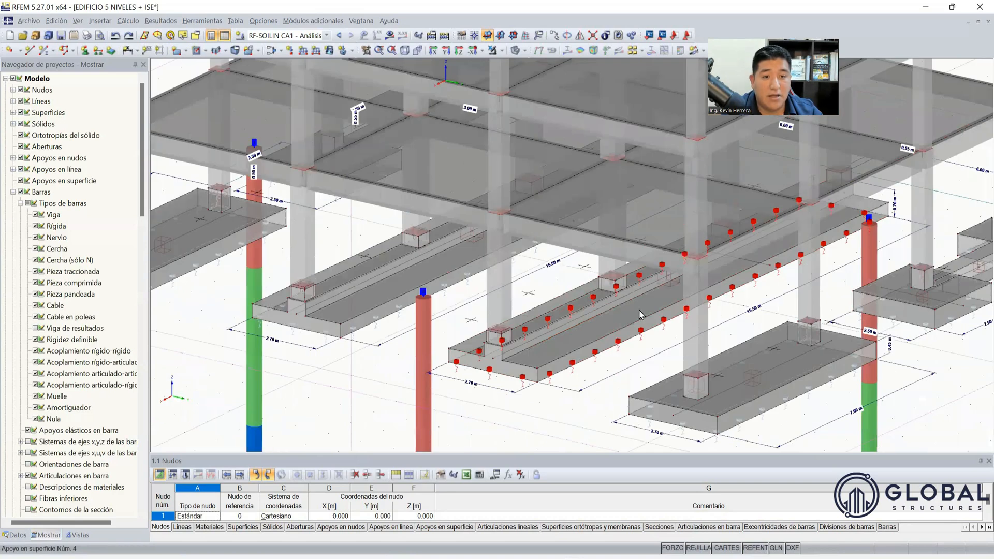
scroll(538, 414, up, 1)
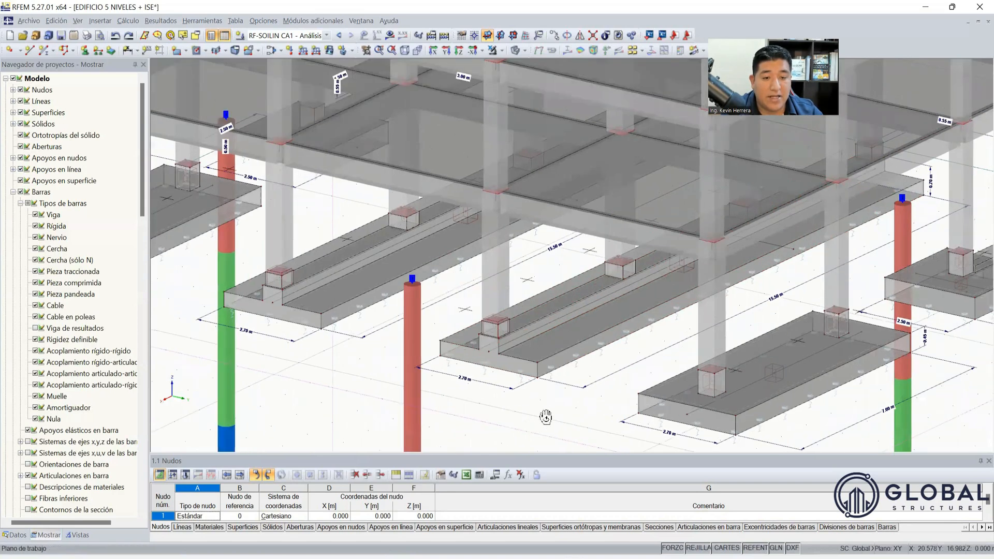
scroll(693, 259, up, 1)
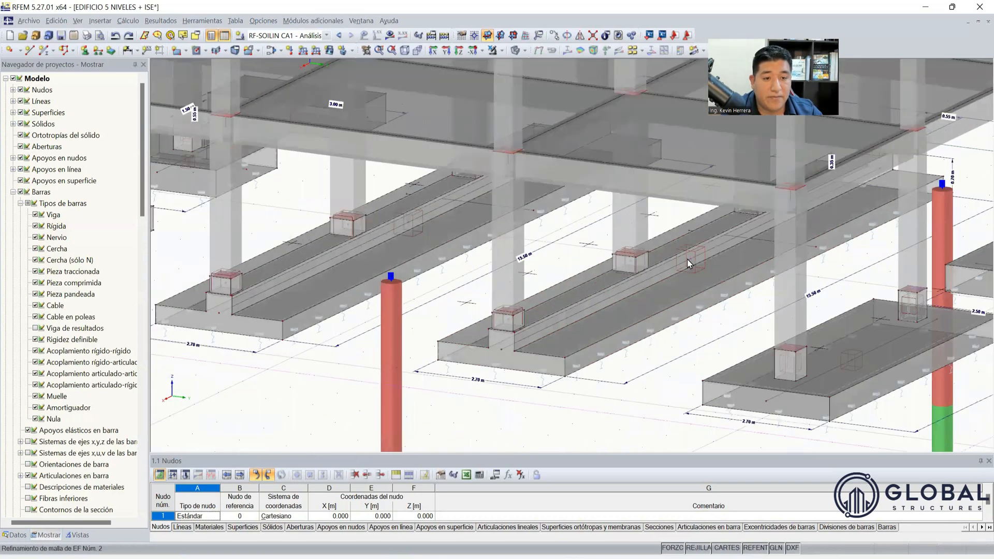
scroll(688, 264, up, 1)
right_click(692, 265)
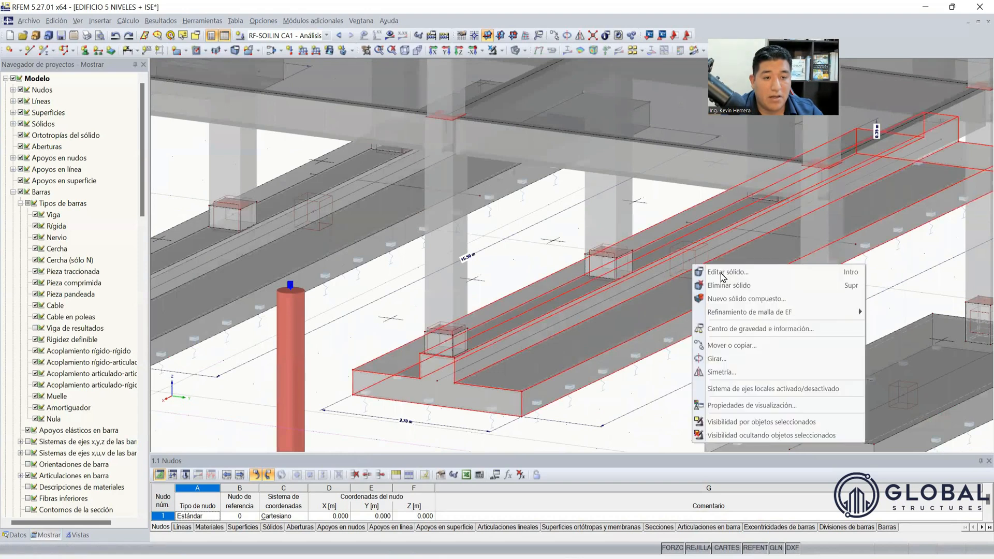
click(729, 272)
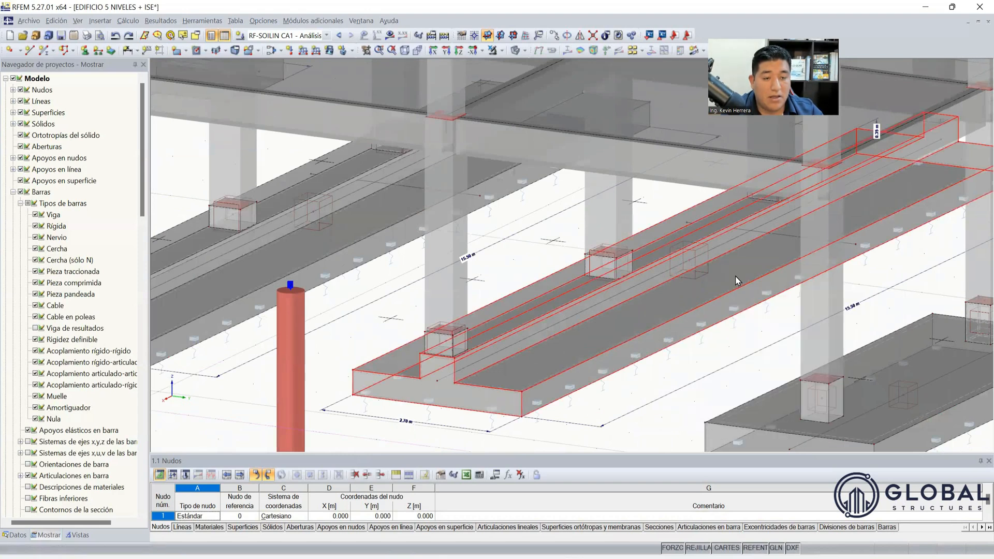
click(673, 124)
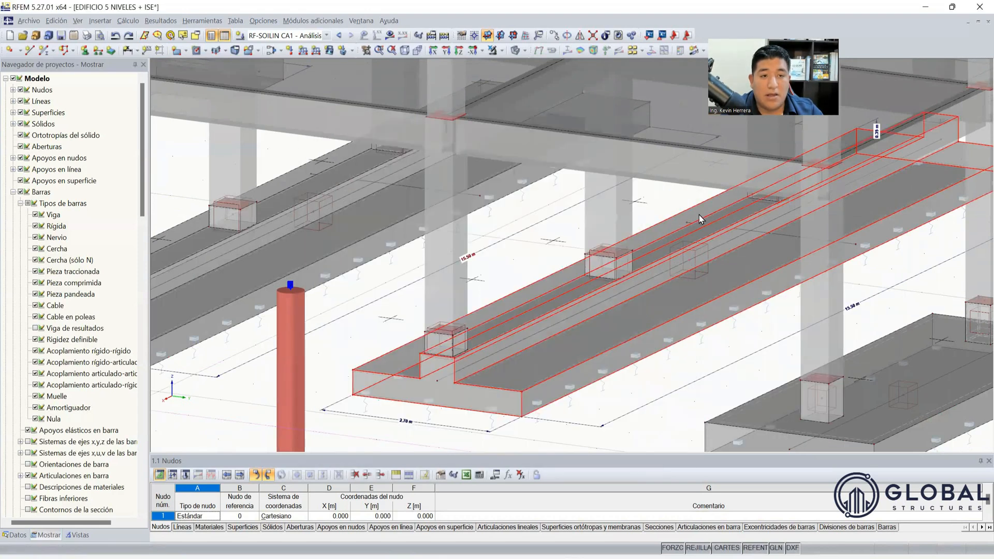
Step: Check the FE mesh refinement type assigned to the long strip footing, solid 15, and close the settings unchanged
right_click(696, 259)
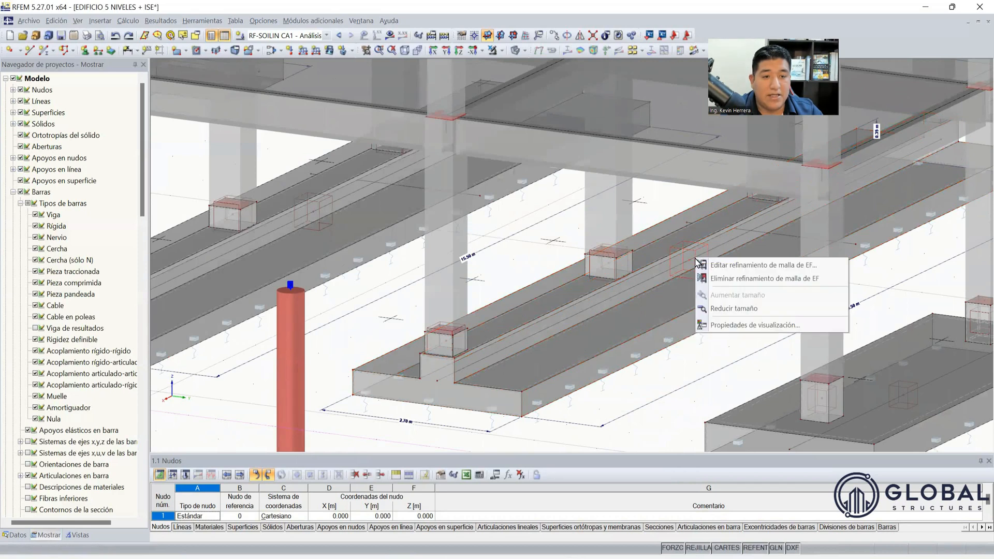
click(739, 266)
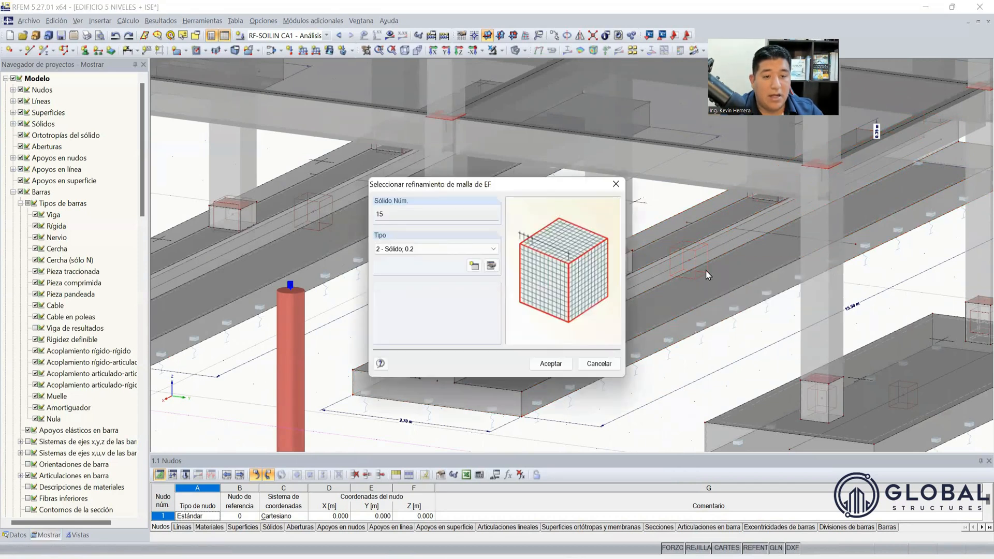
click(615, 184)
Step: Examine the whole foundation layout with its footings, strip footings and soil columns from several angles and distances
scroll(573, 296, down, 1)
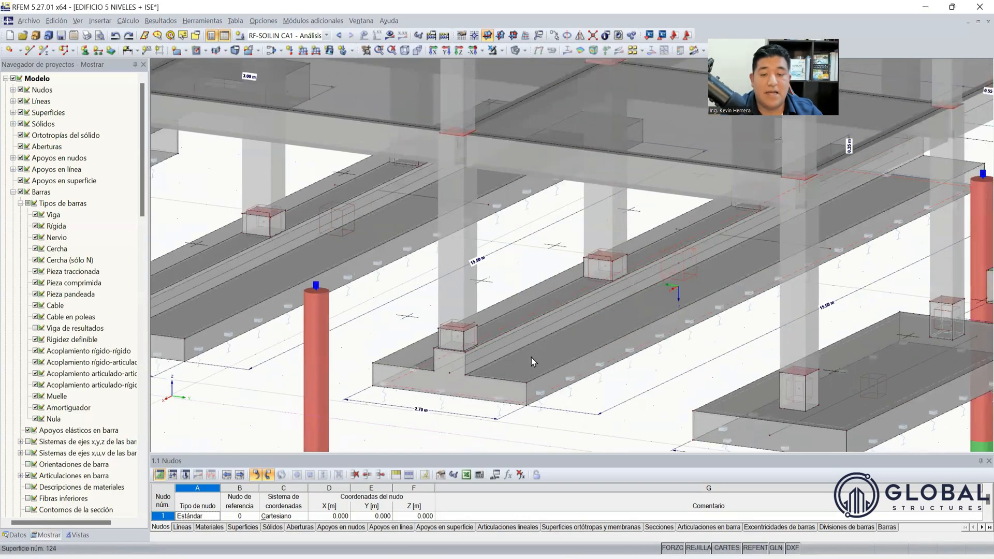
scroll(531, 357, down, 4)
scroll(510, 388, down, 1)
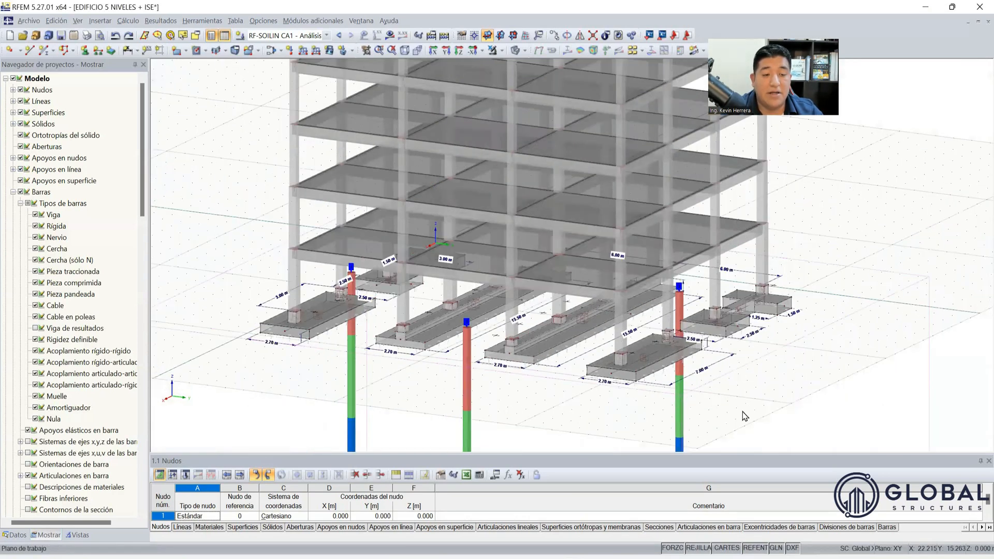
scroll(674, 371, down, 1)
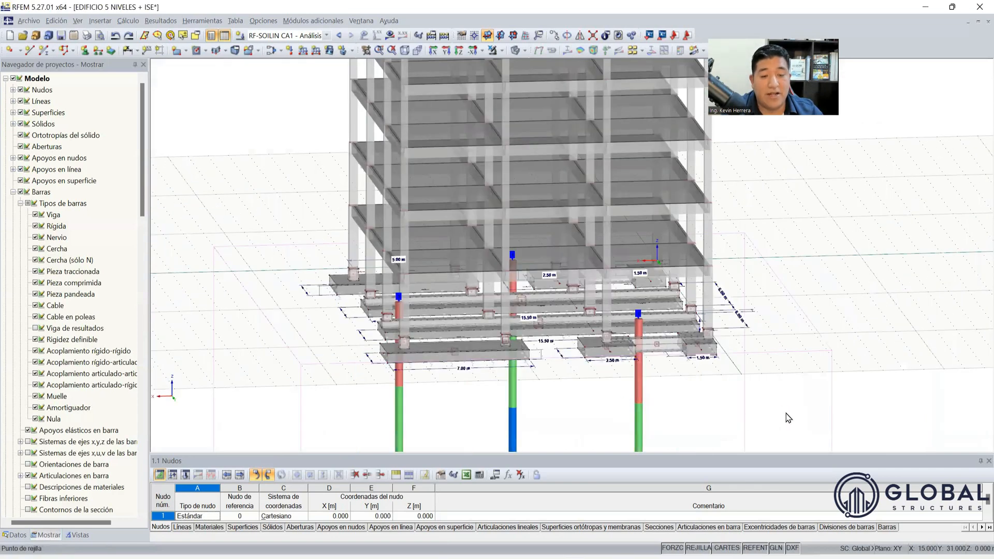
scroll(787, 414, up, 2)
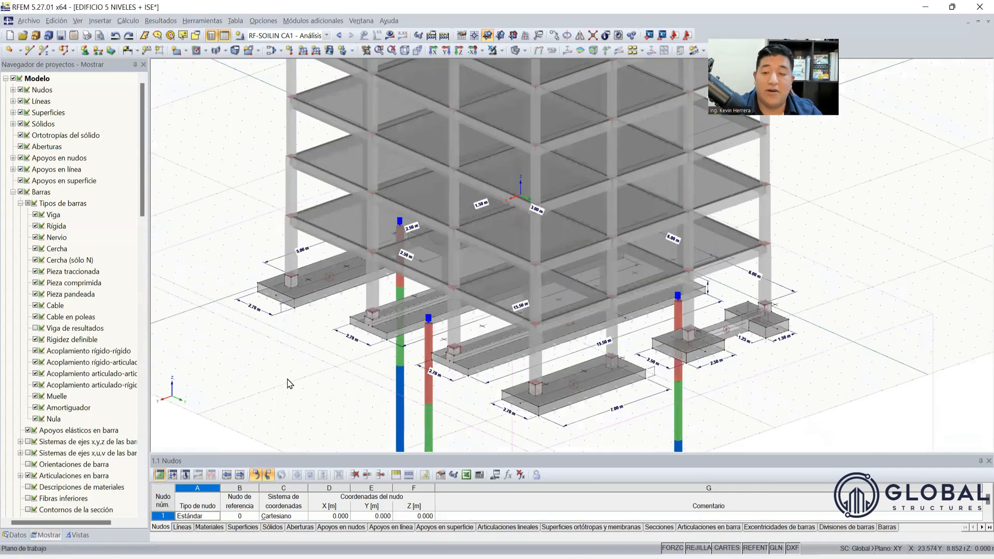
ctrl+middle_drag(297, 377, 353, 377)
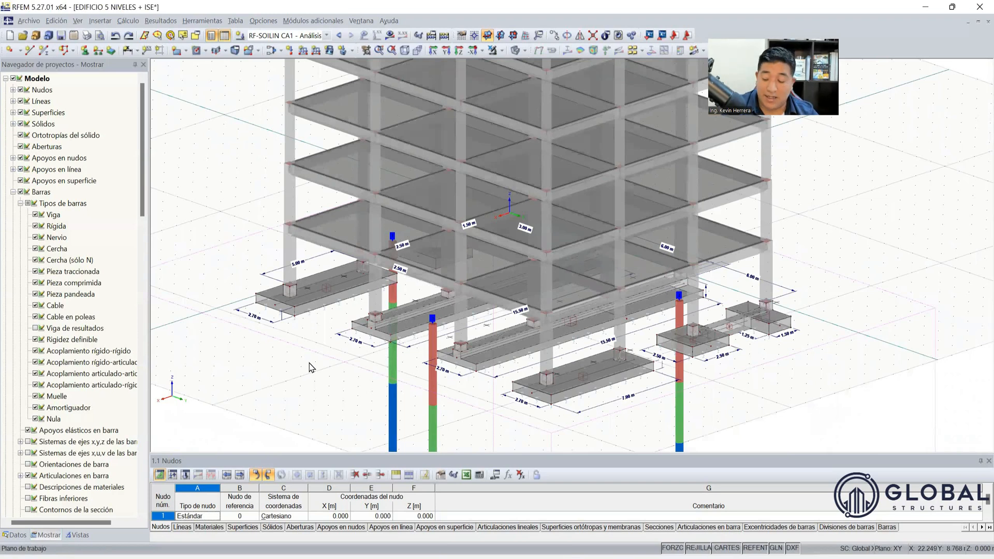
scroll(351, 370, up, 1)
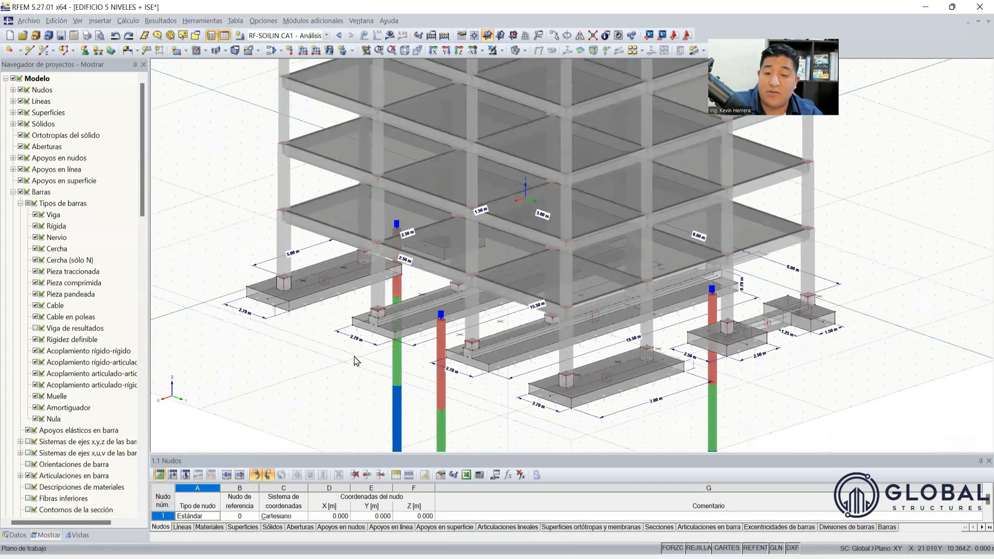
scroll(370, 347, up, 2)
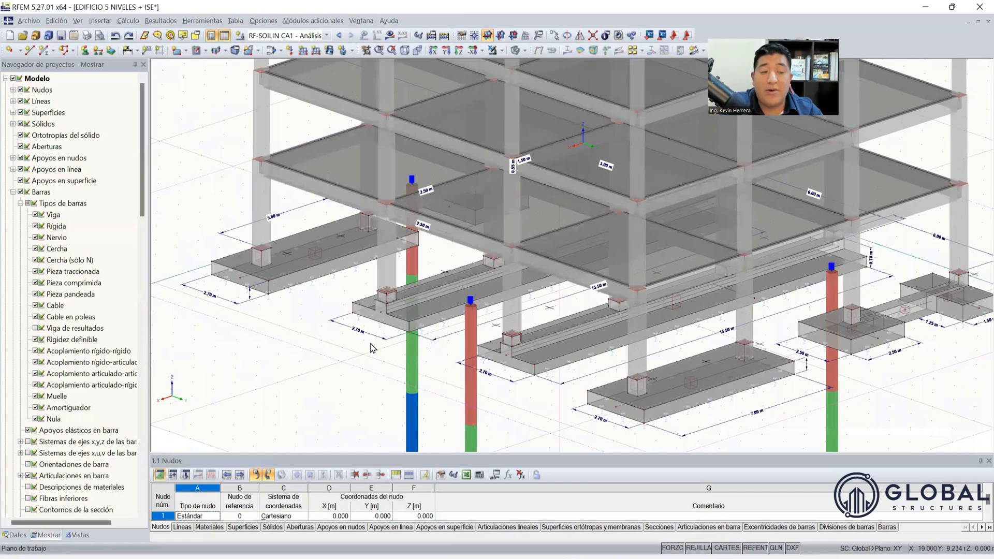
scroll(370, 341, down, 2)
scroll(327, 371, down, 2)
ctrl+middle_drag(331, 371, 327, 396)
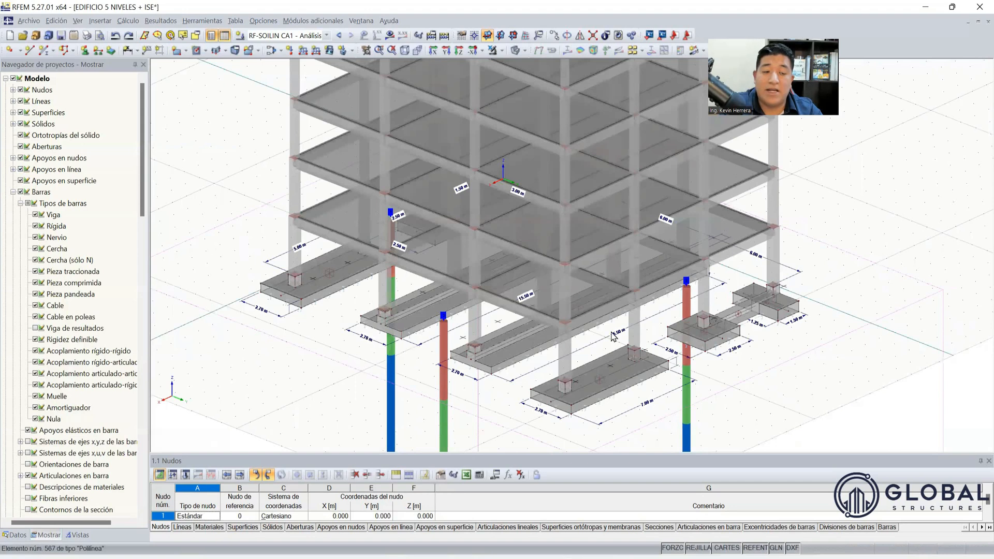
ctrl+middle_drag(882, 349, 864, 325)
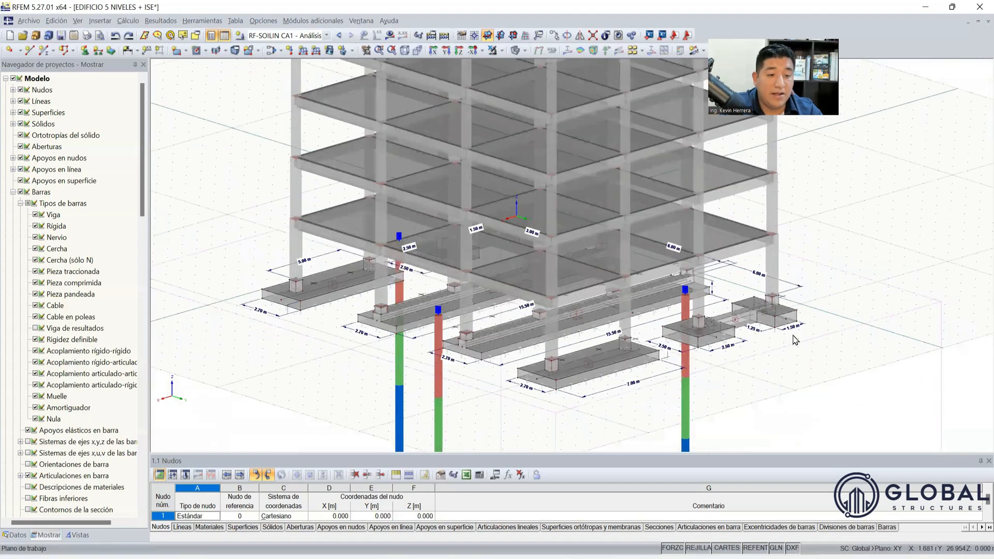
Step: Check the FE mesh refinement of the corner footing, solid 33, including its target FE length, and close without changes
scroll(688, 311, up, 2)
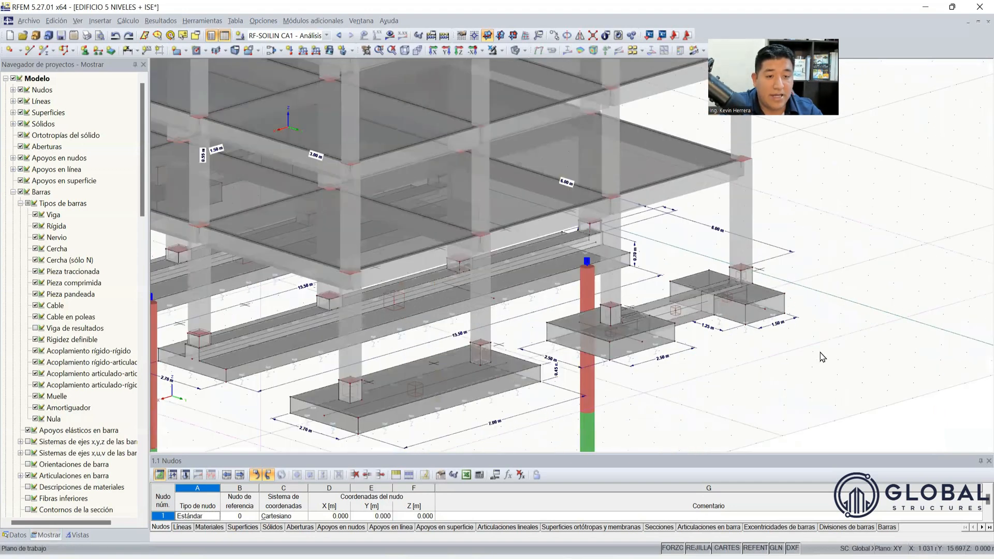
scroll(799, 336, up, 1)
scroll(876, 310, up, 2)
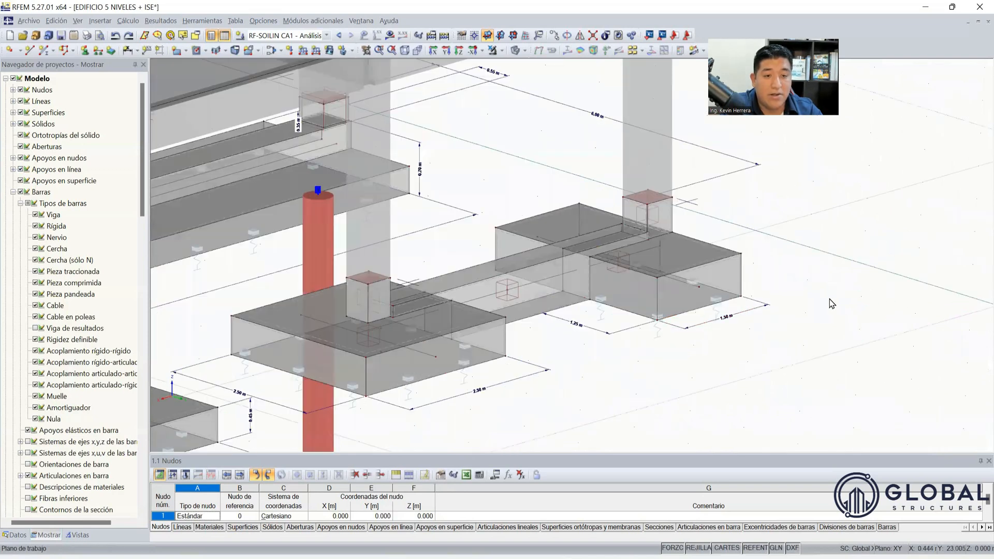
right_click(620, 266)
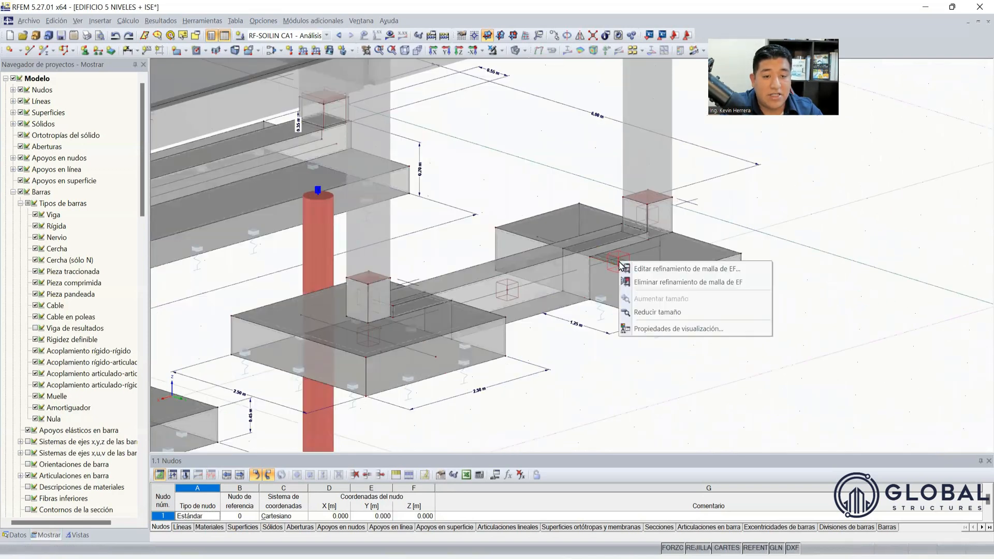
click(686, 269)
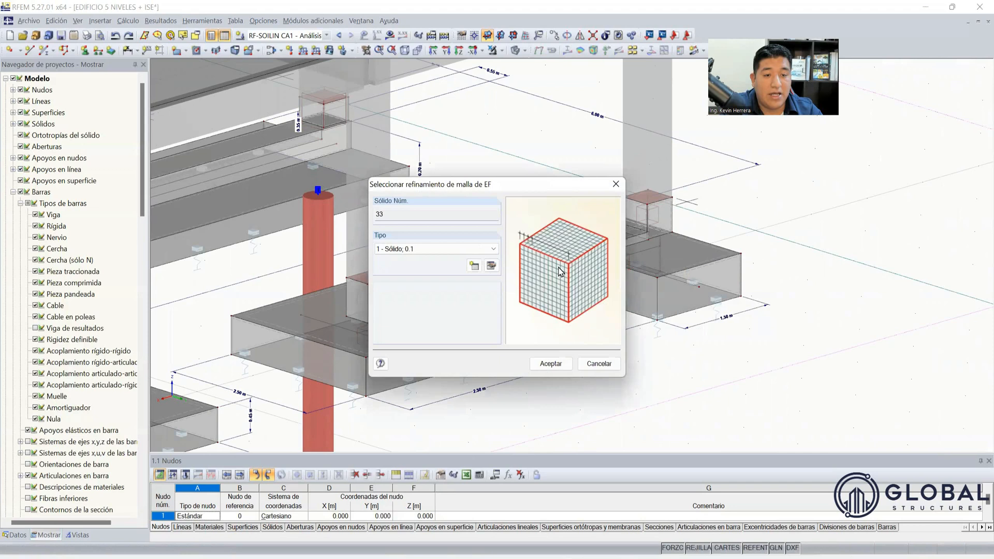
click(490, 266)
click(438, 305)
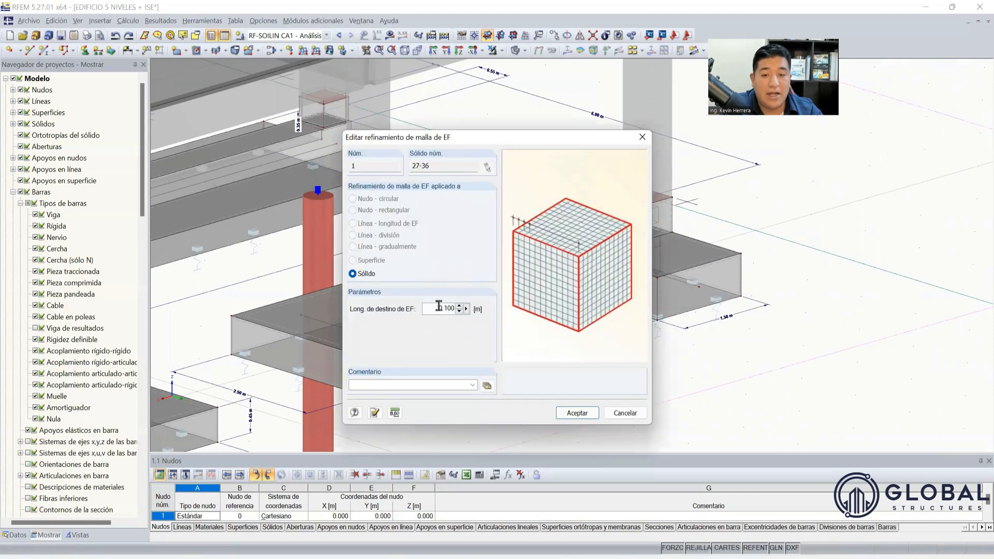
key(ctrl)
key(ctrl)
key(ctrl)
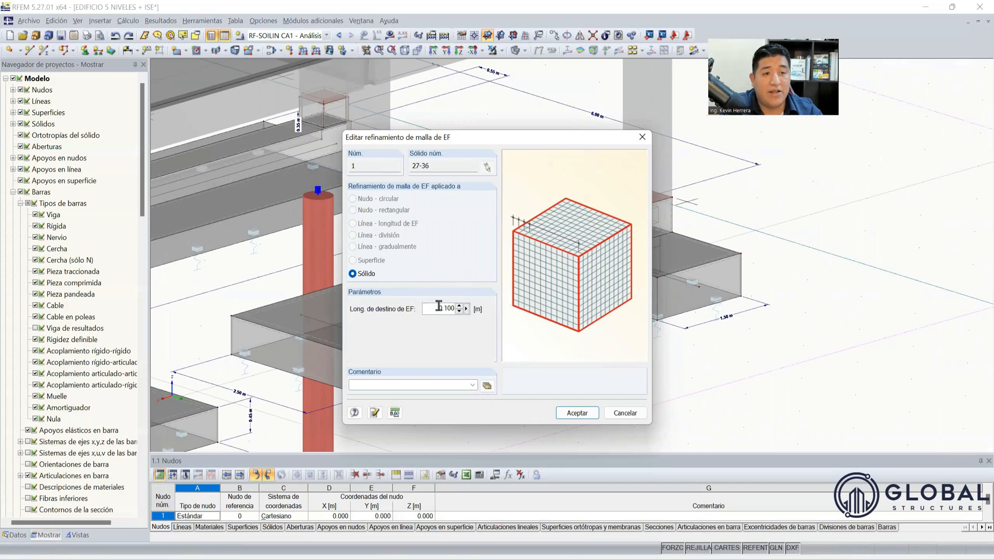
click(641, 137)
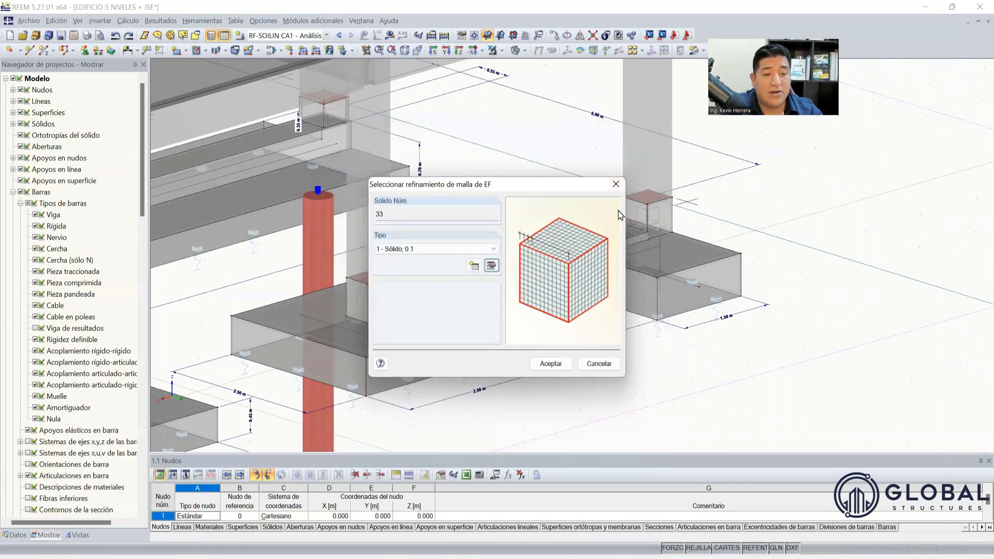
click(614, 182)
scroll(864, 259, down, 2)
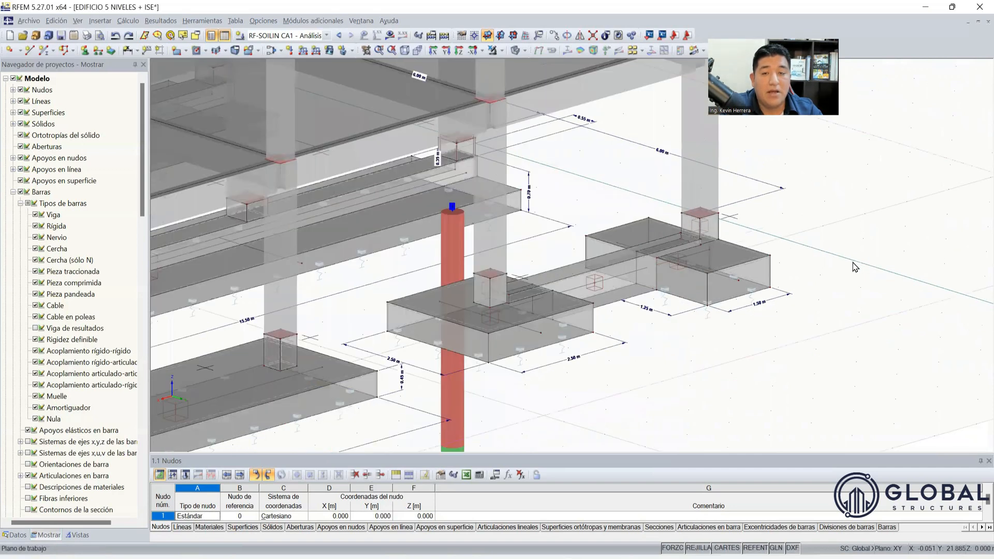
scroll(854, 275, down, 5)
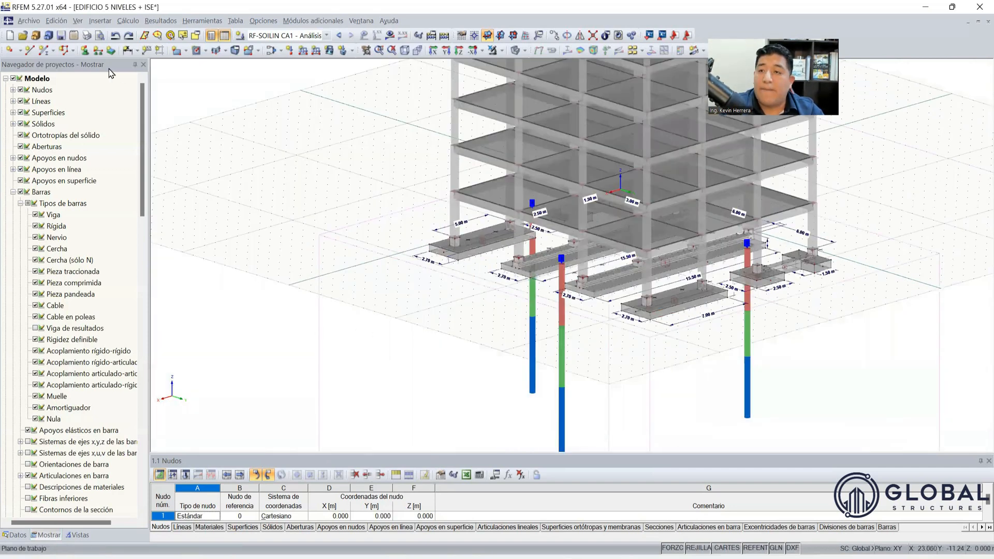
click(129, 22)
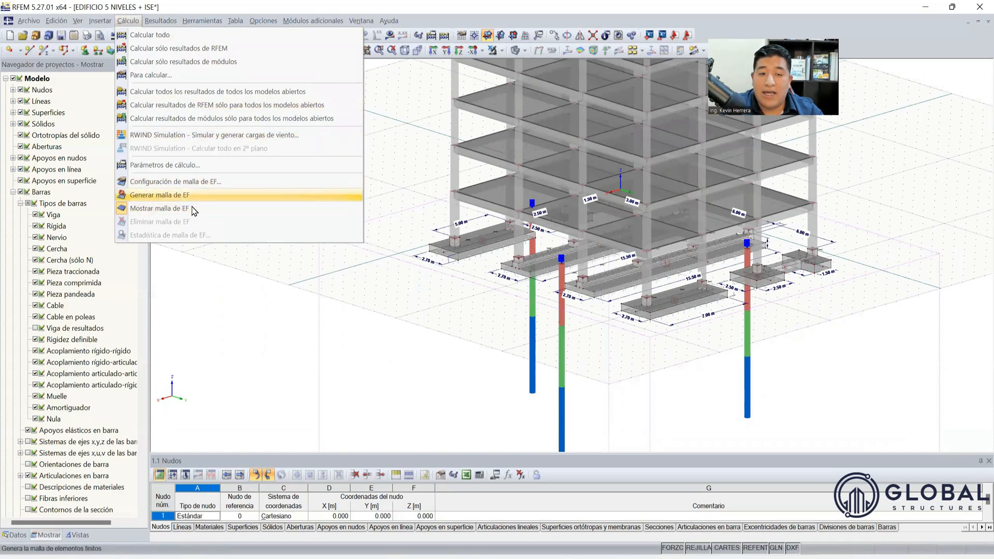
click(651, 382)
scroll(636, 321, up, 1)
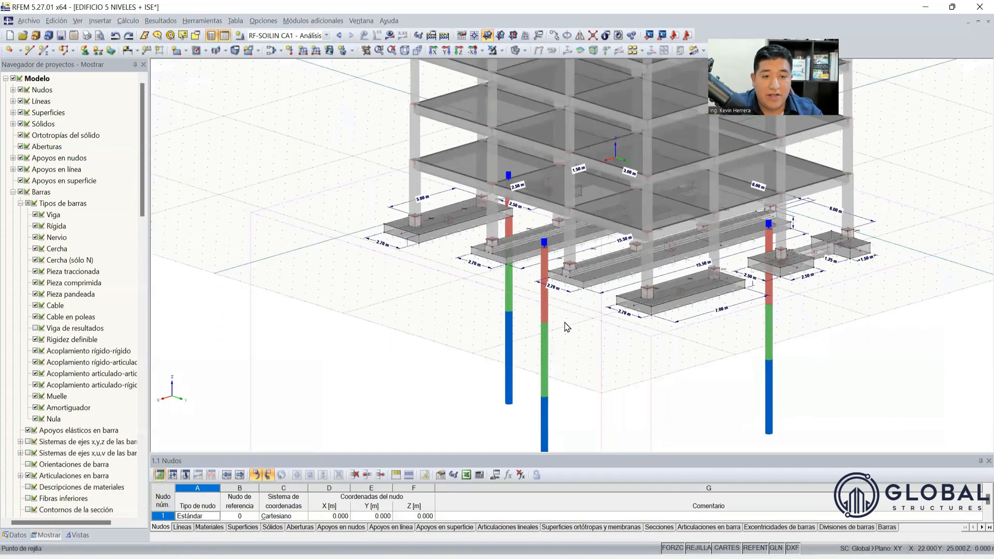
scroll(574, 332, up, 4)
scroll(583, 336, down, 1)
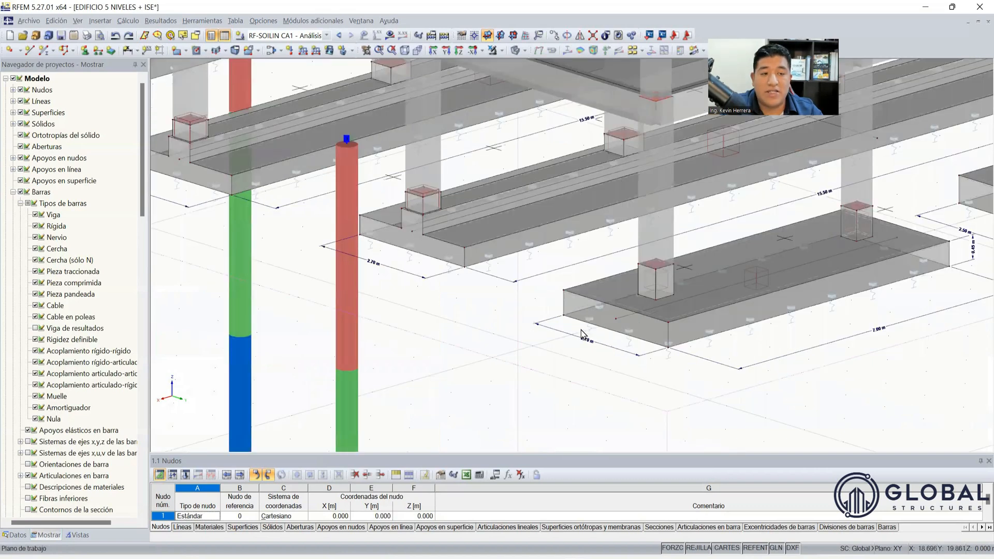
scroll(581, 331, down, 3)
scroll(420, 231, up, 1)
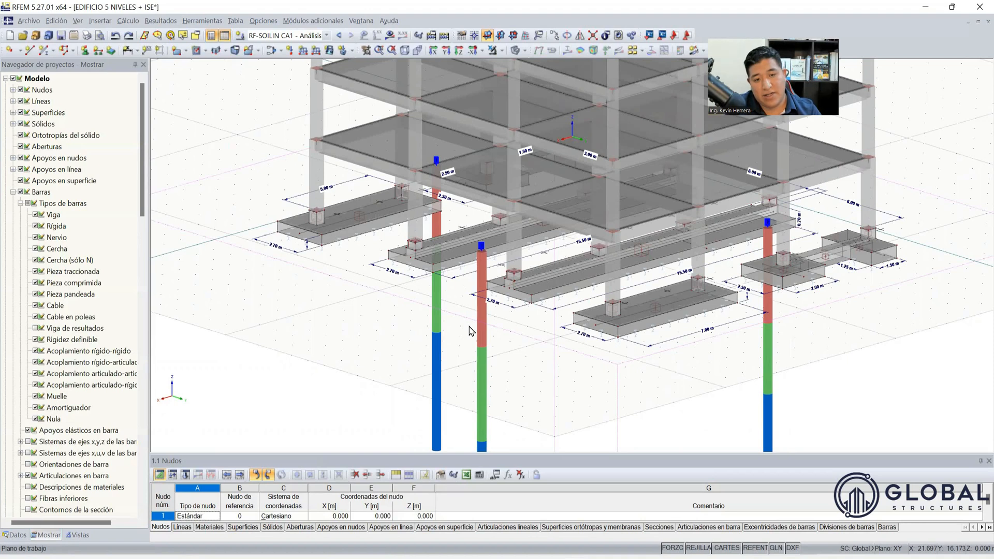
click(128, 21)
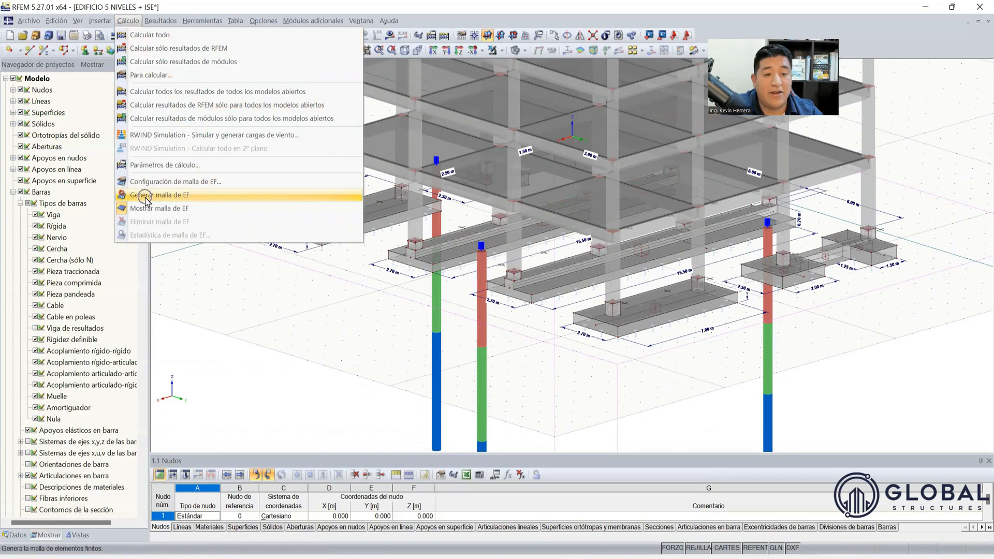
click(267, 361)
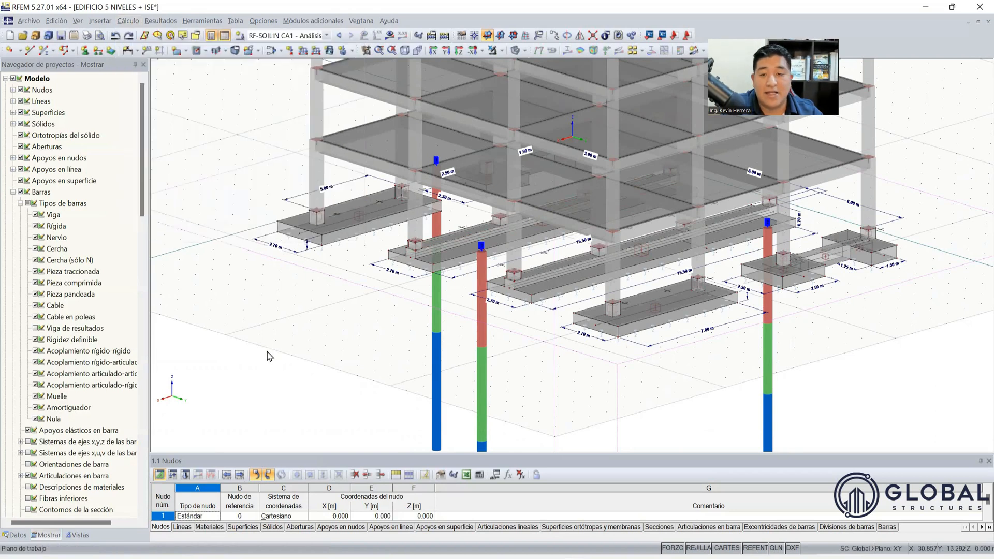
Step: Regenerate the model with the preset node-merging, vertical-line and surface-integration tolerances
click(195, 22)
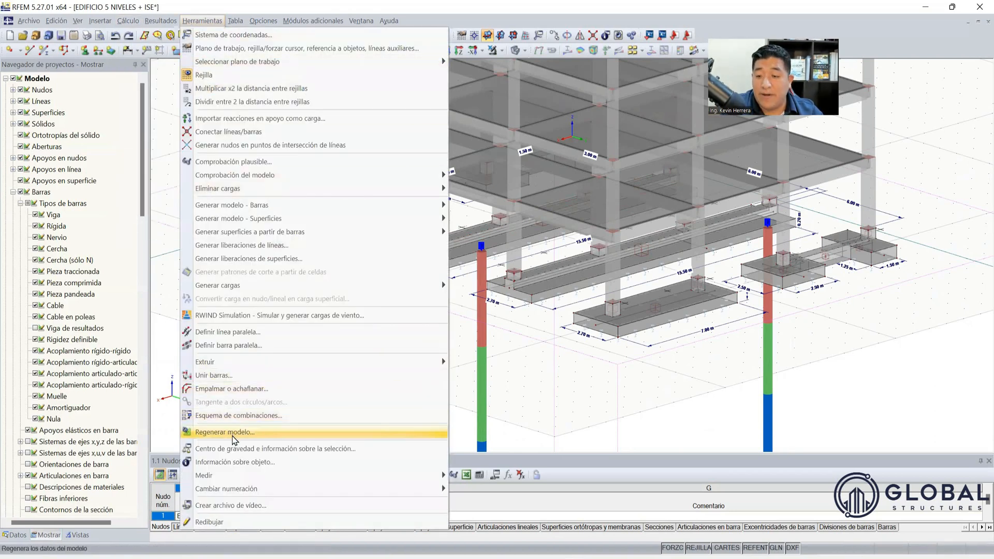
click(224, 434)
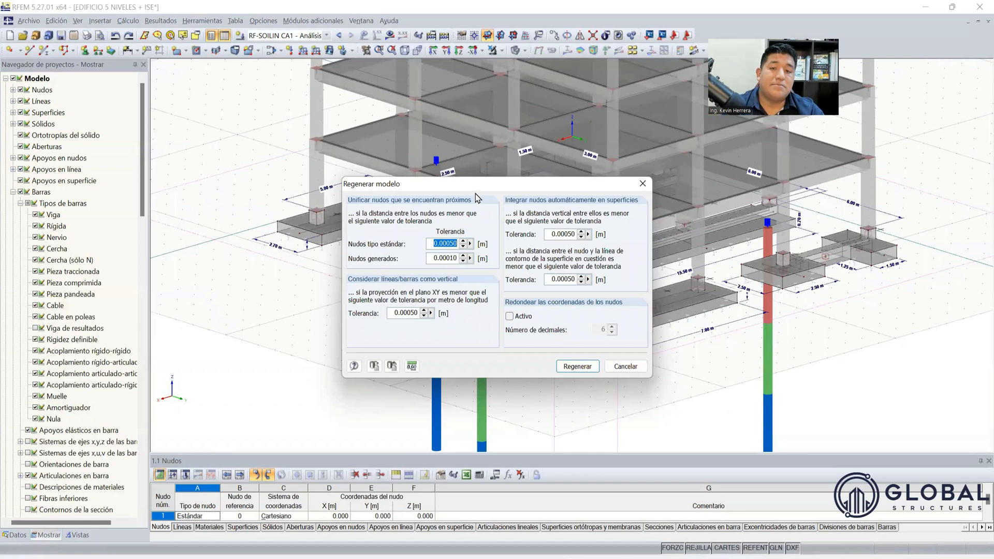
drag(475, 186, 278, 164)
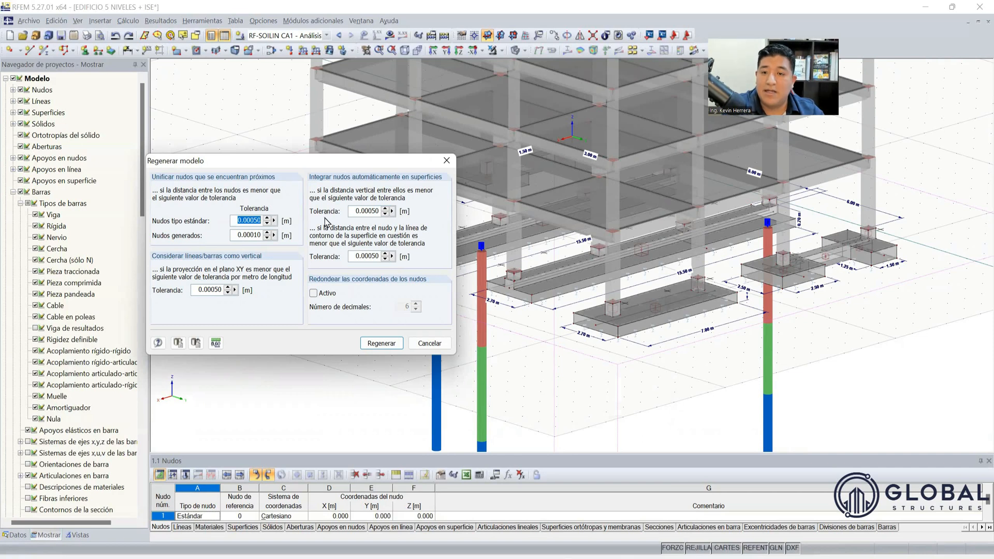
click(383, 348)
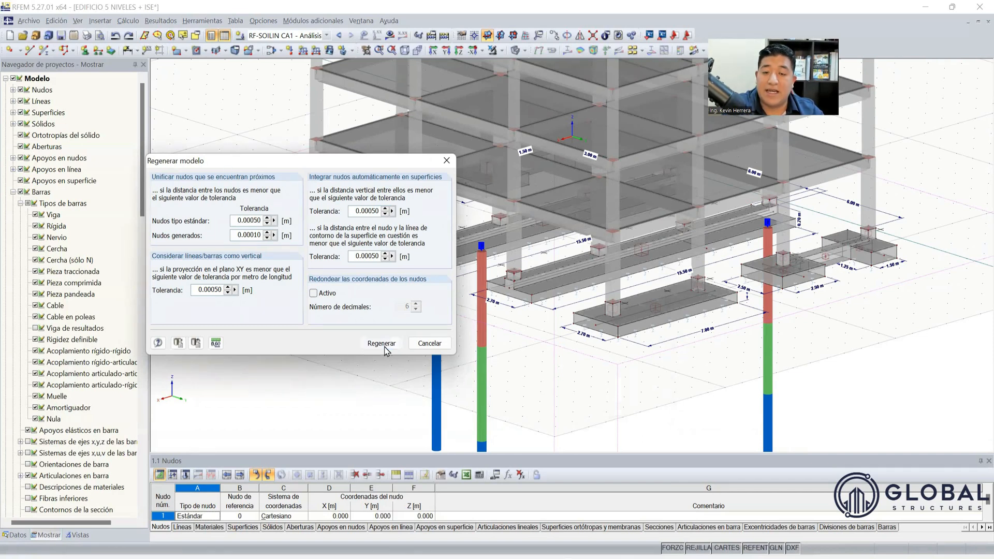
click(288, 282)
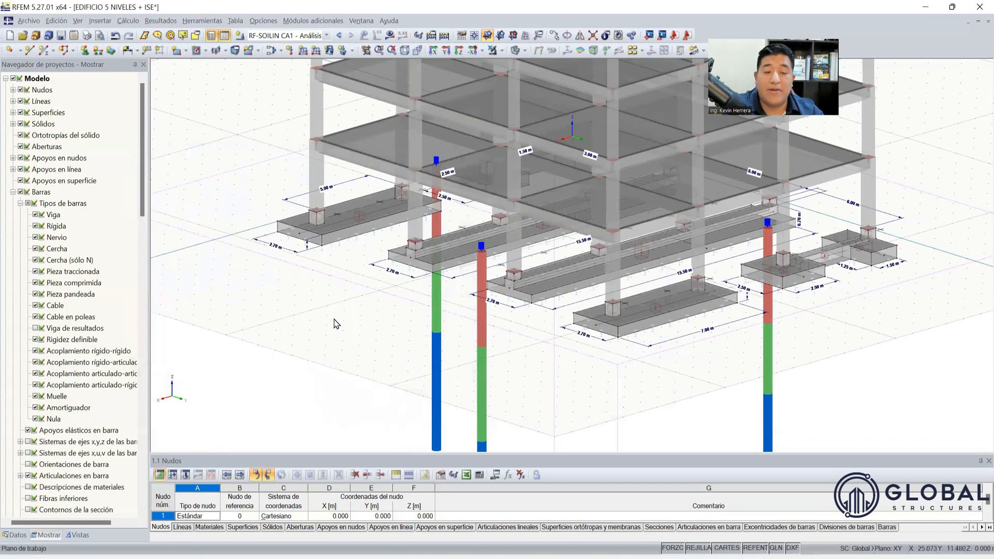
Step: Generate the finite element mesh for the whole model
click(127, 21)
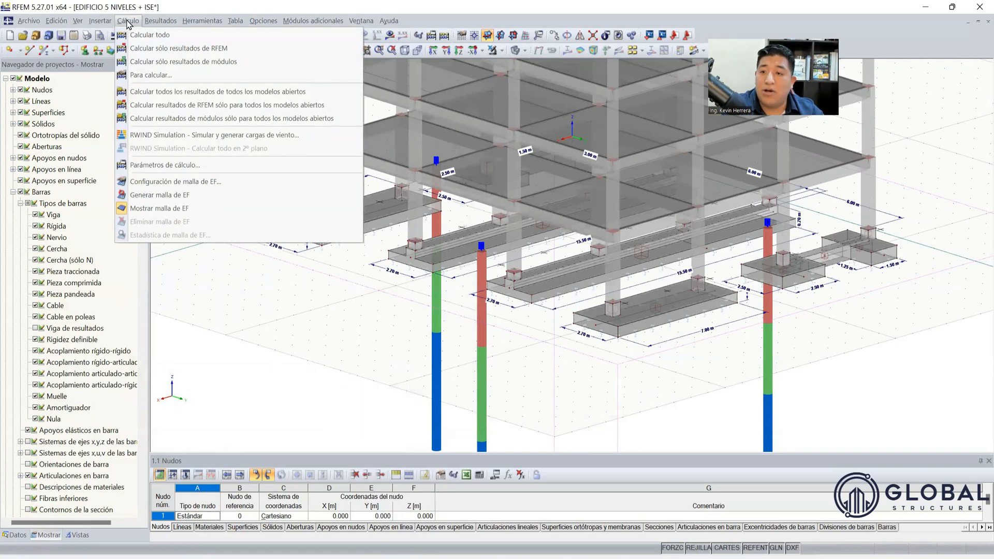
click(166, 199)
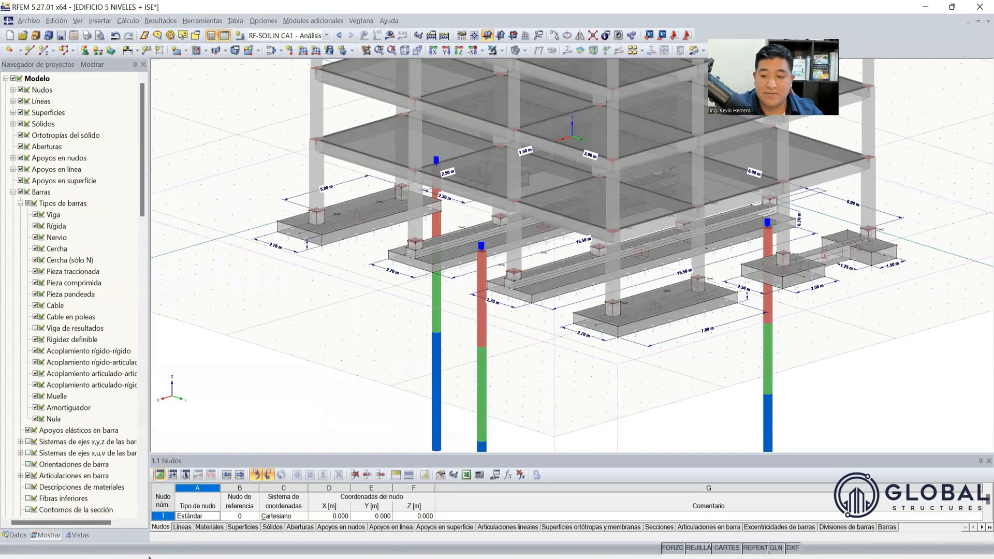
click(619, 324)
Step: Switch the model to wireframe display and examine the FE mesh on the rectangular footing and the inverted-T strip footings
scroll(477, 331, up, 5)
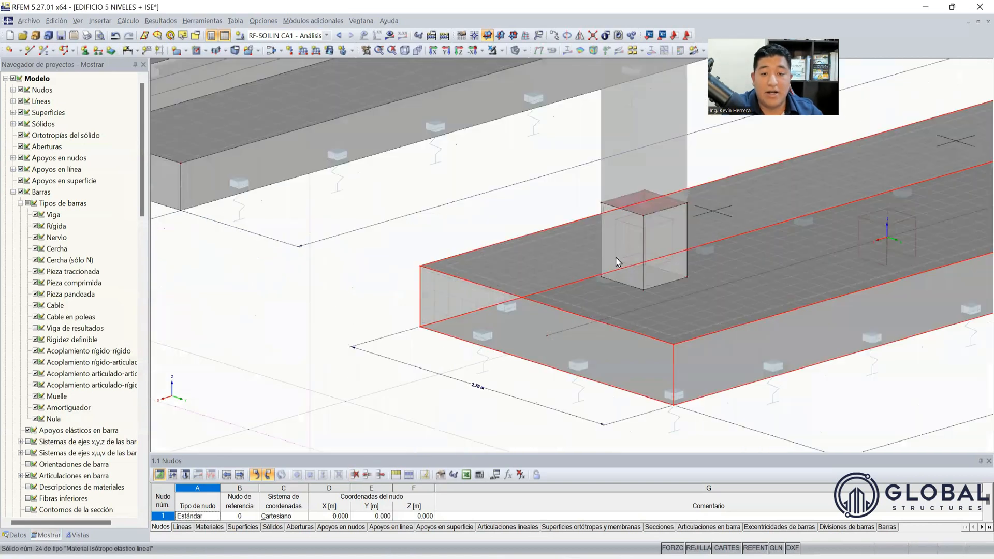
scroll(628, 285, up, 2)
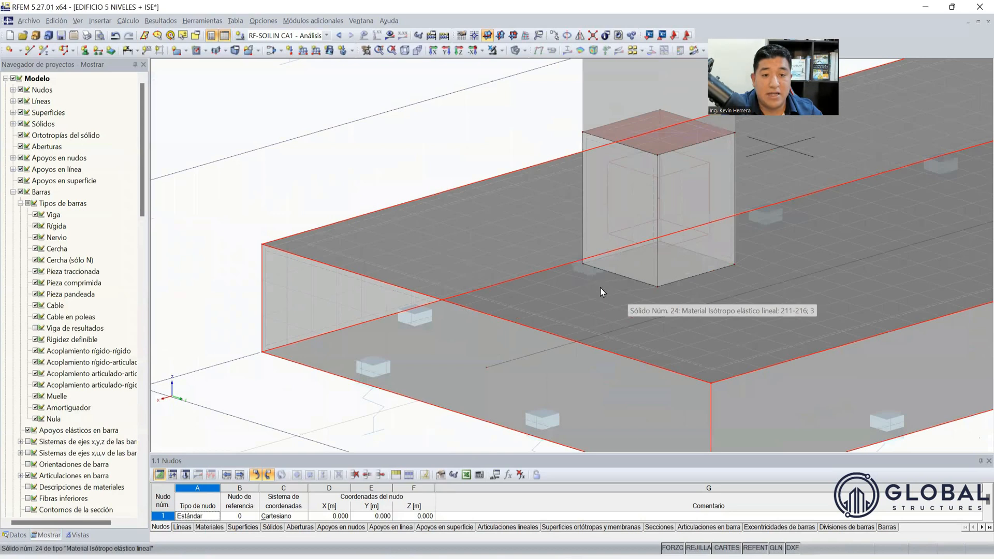
scroll(602, 292, up, 2)
click(512, 53)
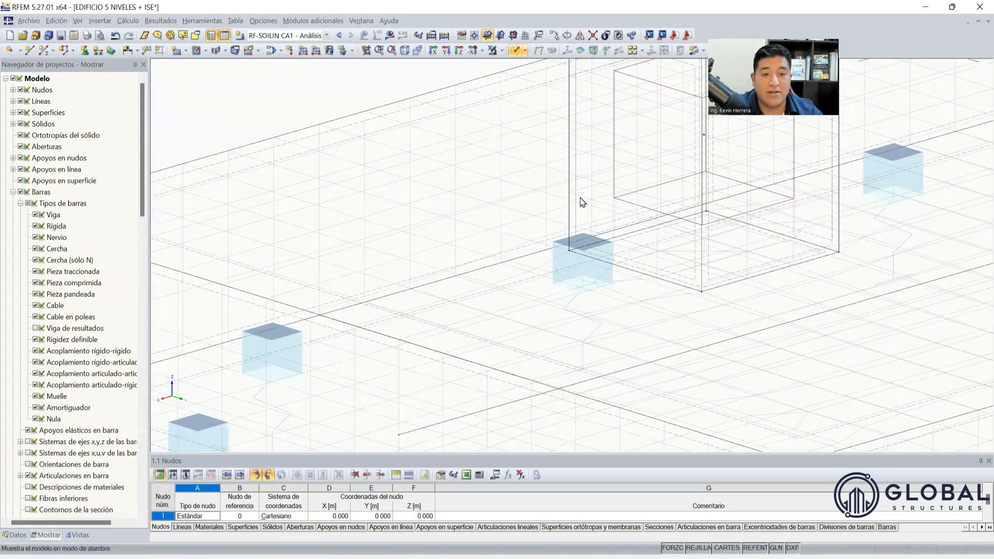
ctrl+middle_drag(417, 365, 524, 371)
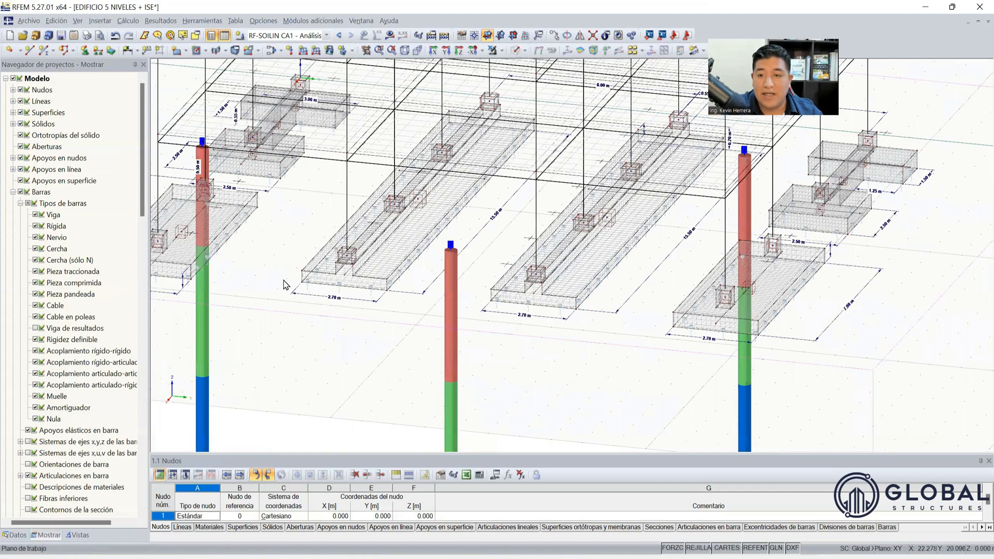
scroll(363, 254, up, 5)
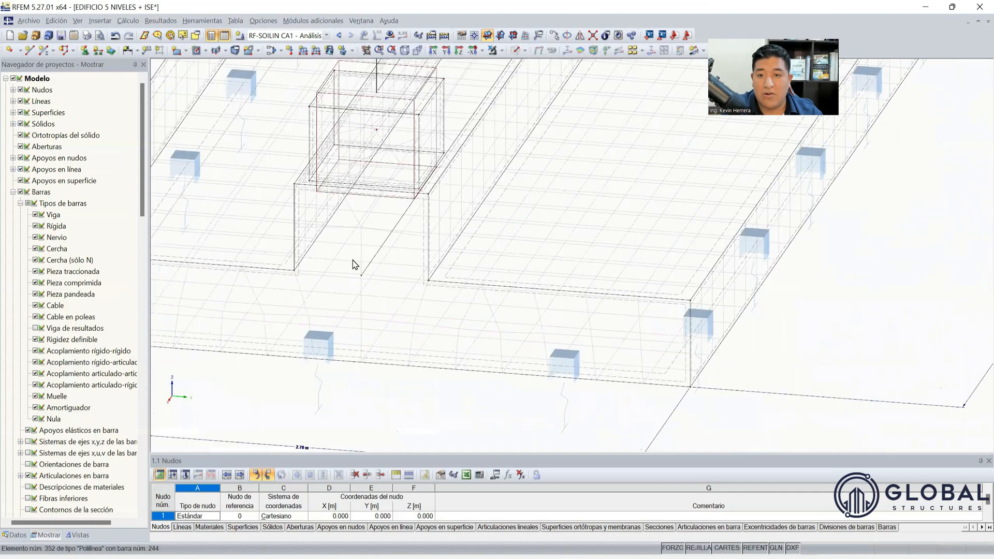
scroll(343, 278, up, 2)
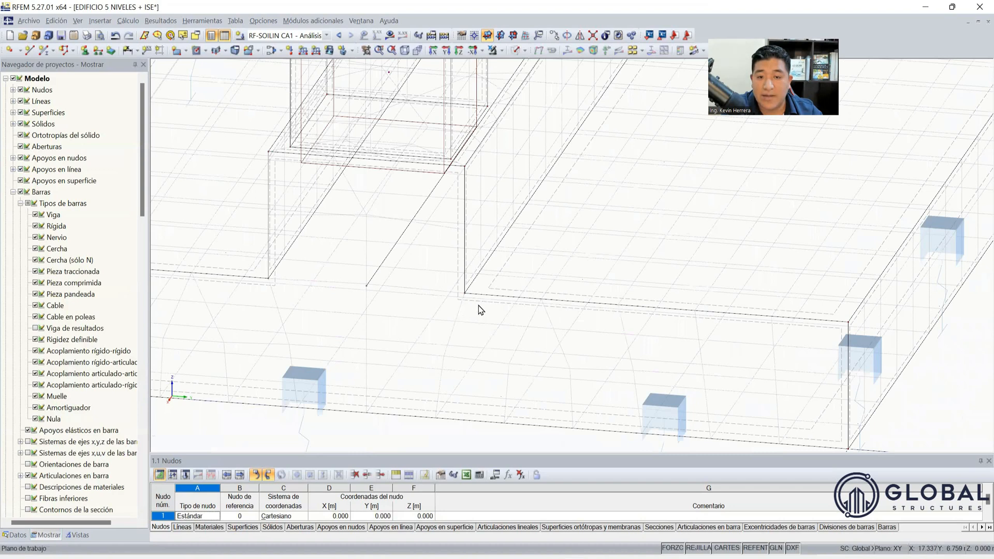
scroll(543, 331, down, 2)
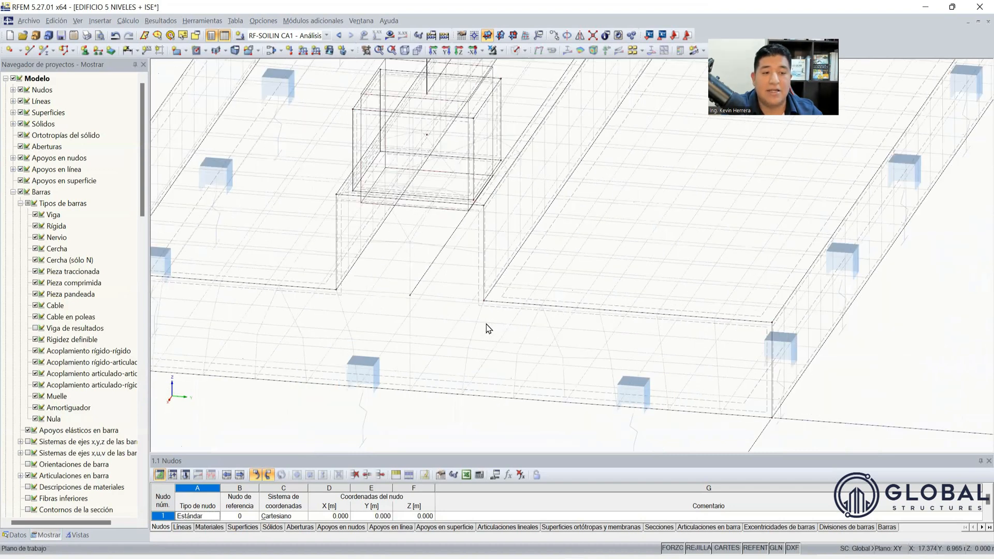
scroll(471, 326, down, 5)
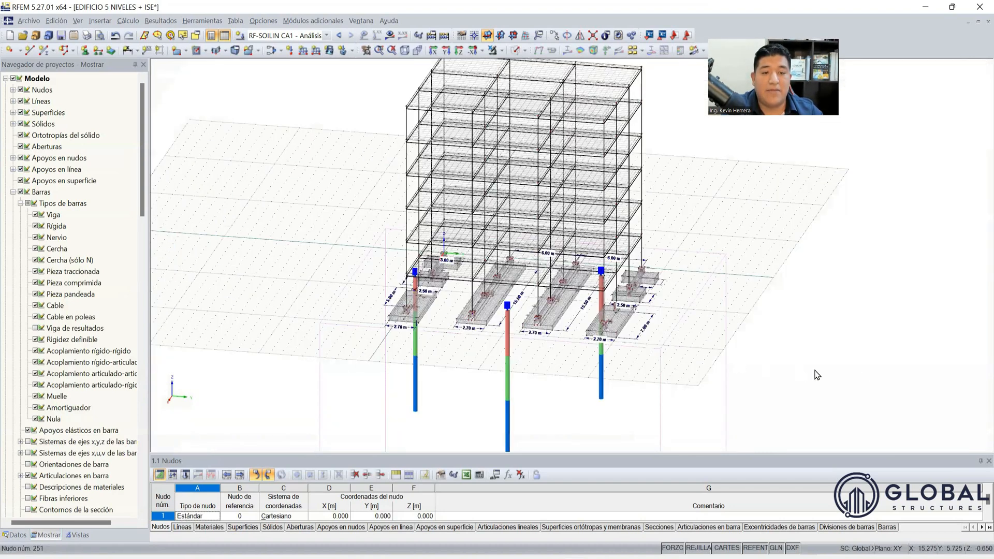
scroll(637, 326, up, 3)
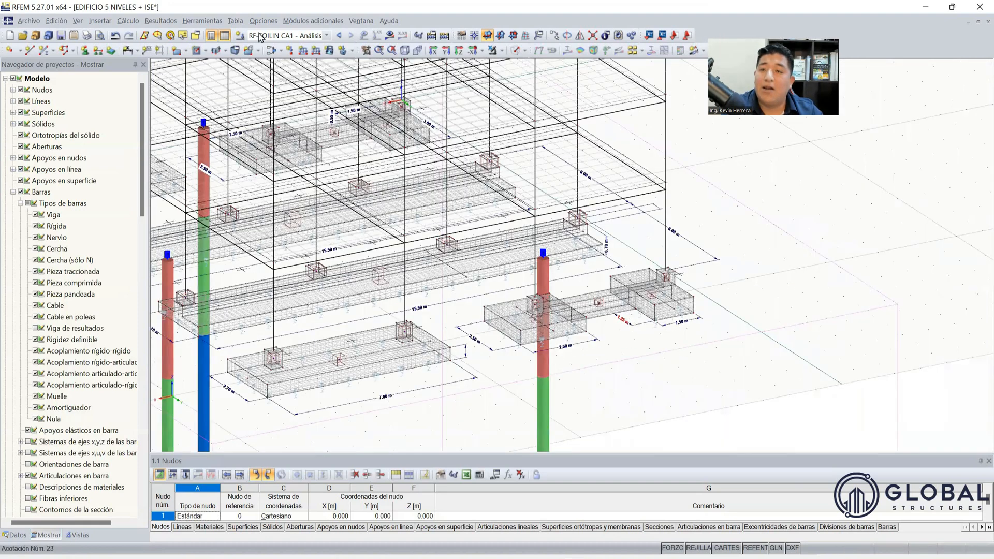
Step: Open the RF-SOILIN add-on module, check its soil definitions, and return to the general data
click(202, 21)
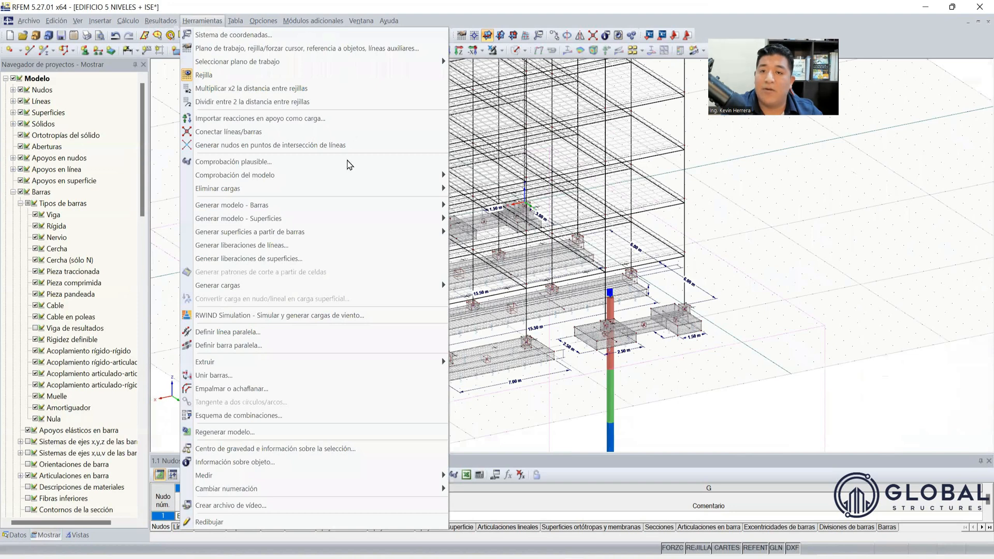
mouse_move(314, 21)
mouse_move(355, 130)
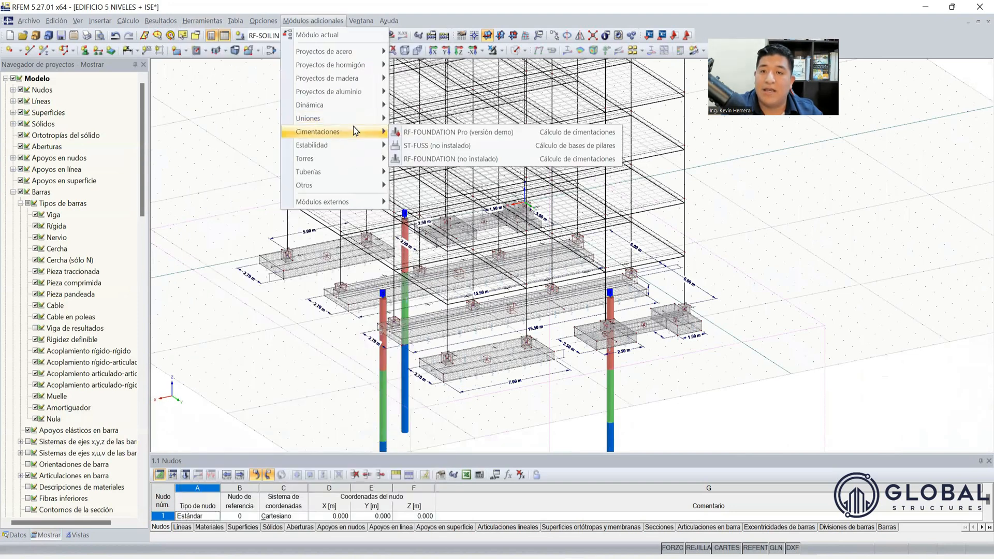
mouse_move(345, 190)
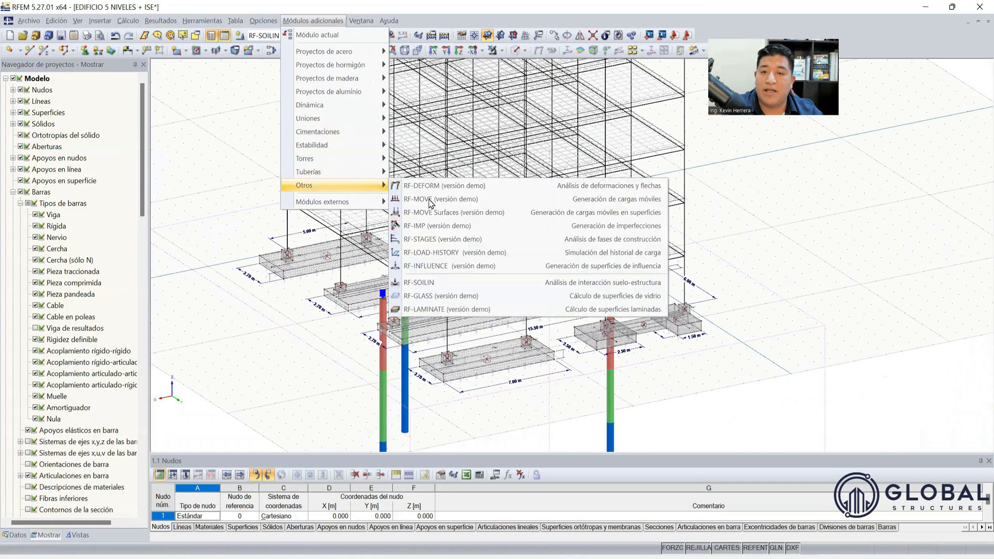
click(430, 283)
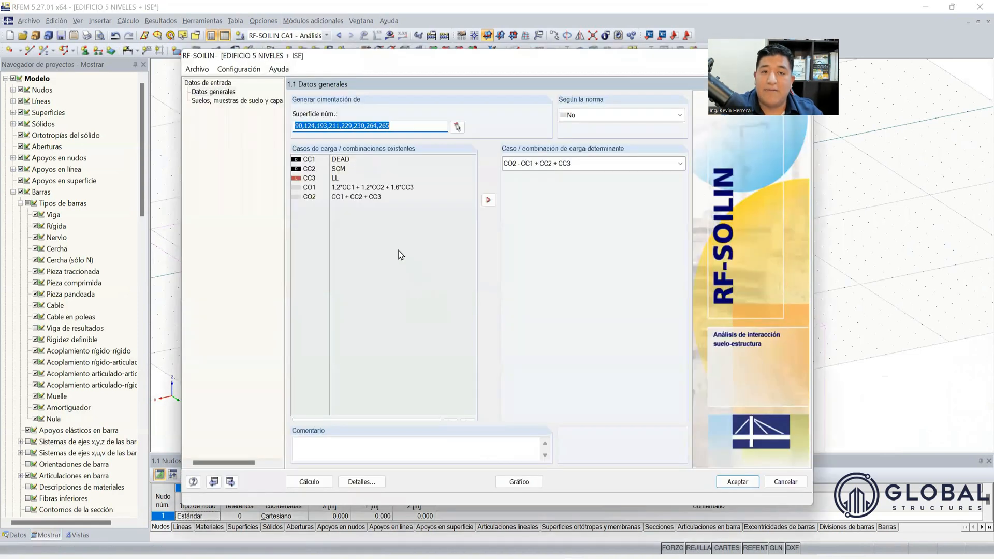
click(214, 101)
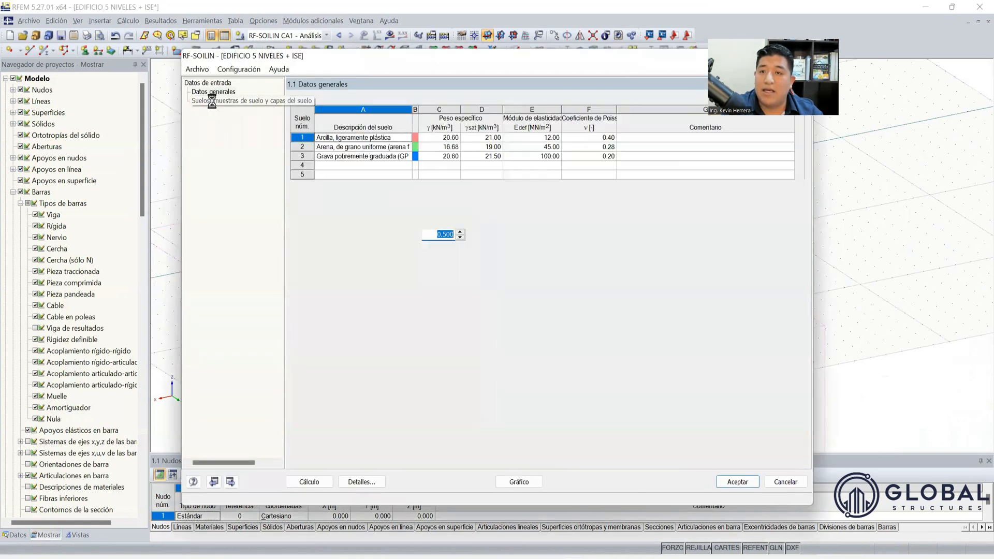
click(216, 92)
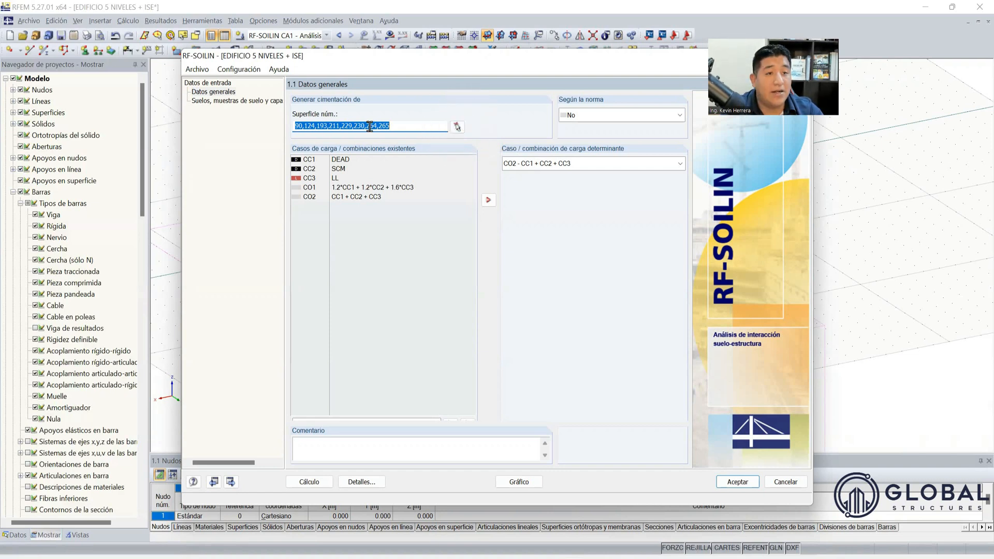
Step: Start picking the foundation surfaces graphically and select the base of the 7.00 m rectangular footing, surface 211
click(457, 127)
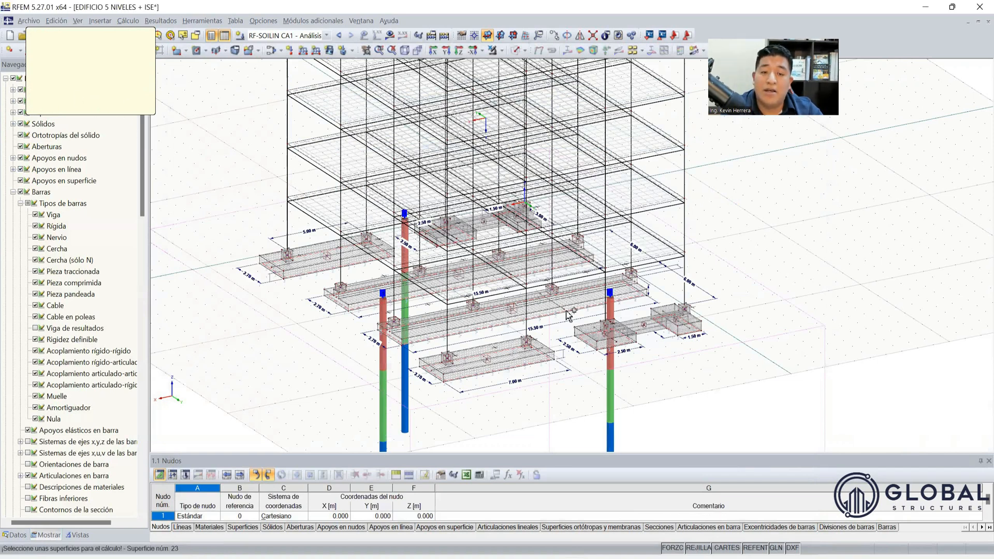
scroll(571, 311, down, 1)
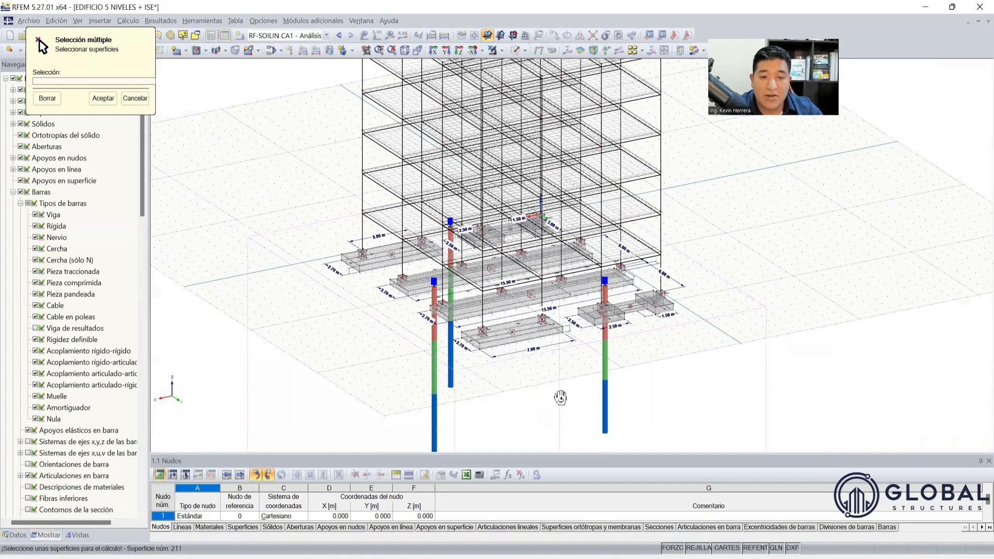
scroll(632, 336, up, 5)
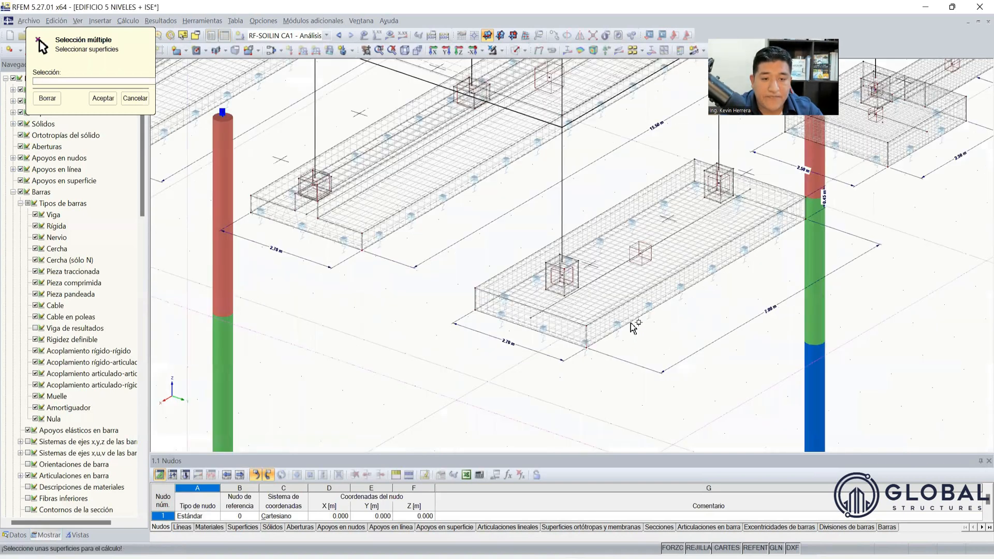
scroll(585, 370, down, 1)
click(583, 370)
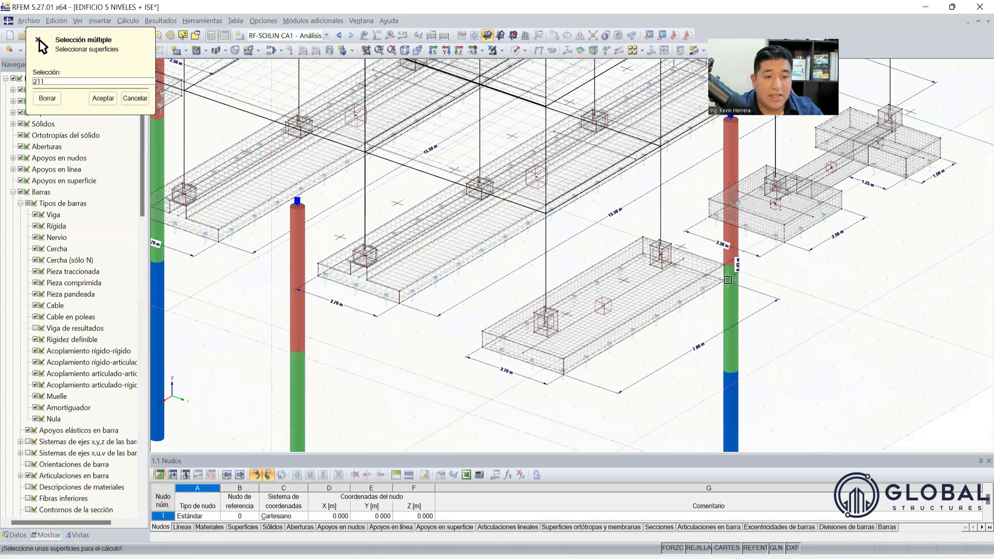
Step: Add surfaces 265 and 264, the bases of the first pair of tied isolated footings, to the foundation surface selection
click(792, 240)
scroll(913, 167, up, 6)
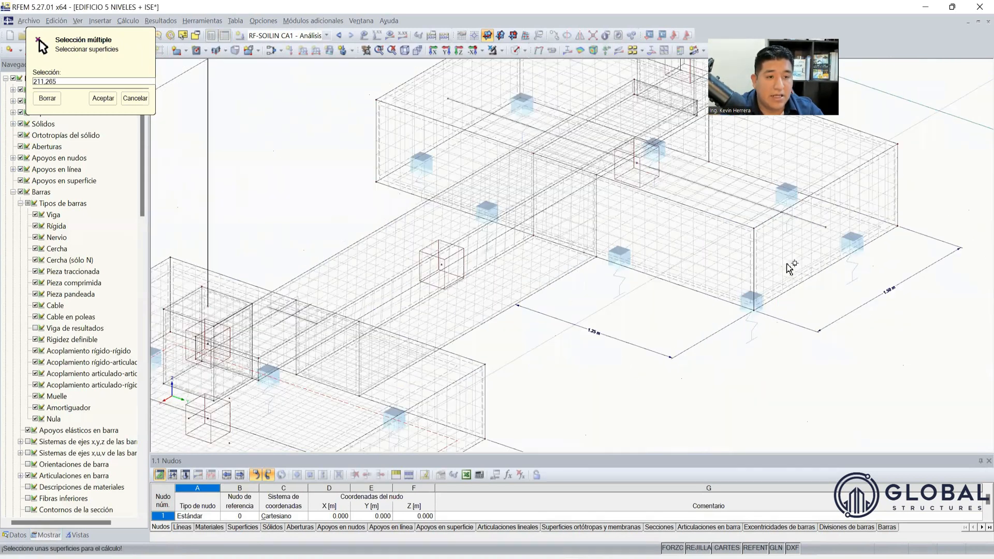
click(753, 336)
scroll(756, 328, down, 5)
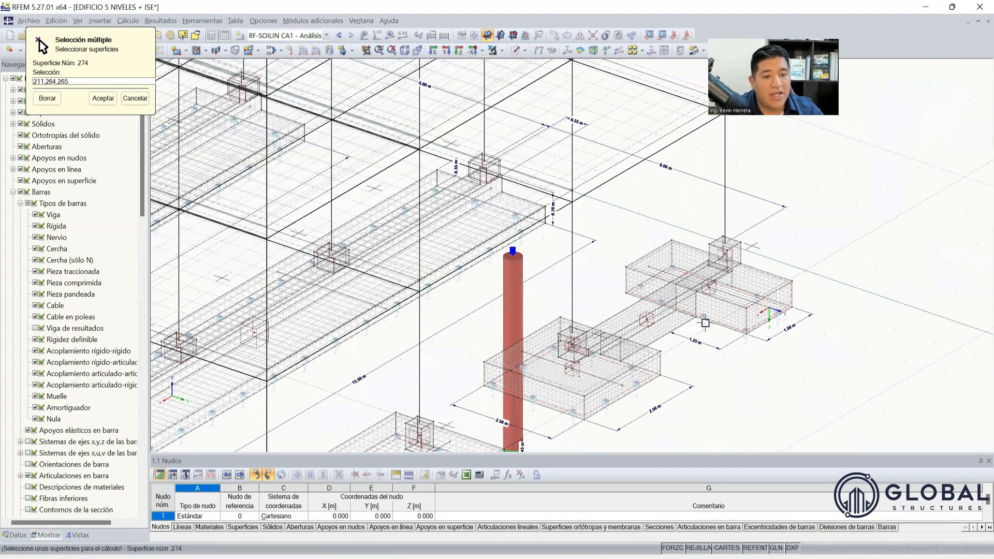
Step: Add base surfaces 90, 124 and 193 of the two inverted-T strip footings and the remaining rectangular footing to the selection
scroll(705, 323, up, 5)
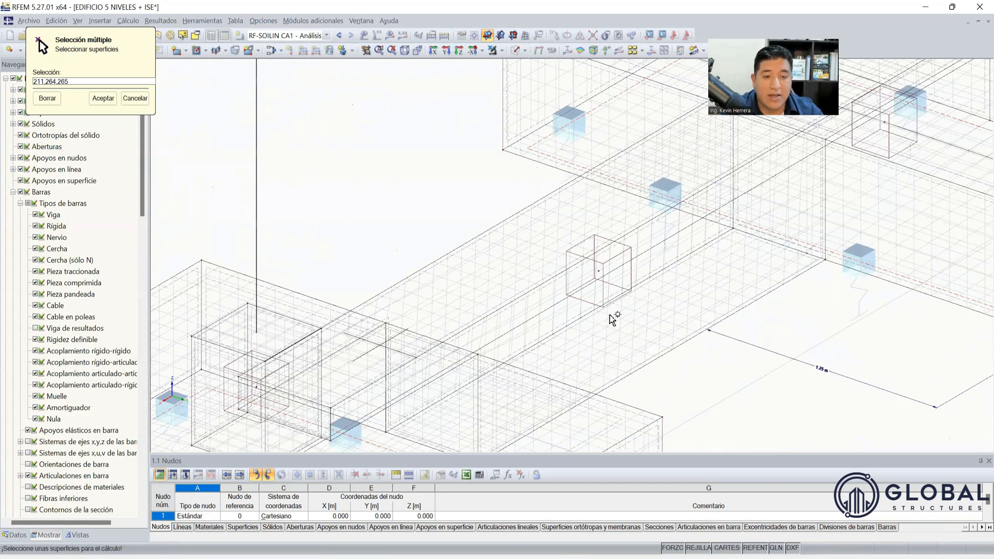
scroll(640, 316, down, 5)
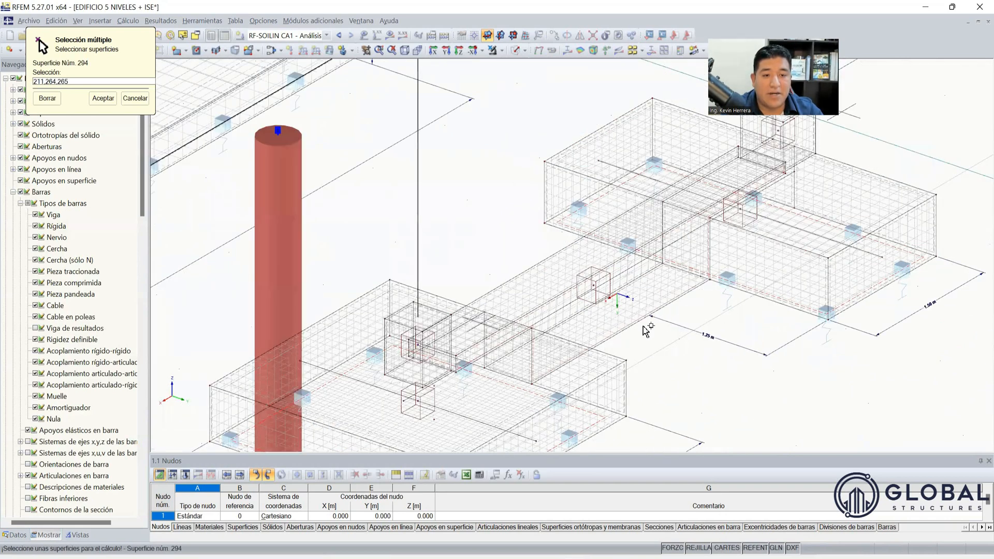
scroll(673, 316, down, 5)
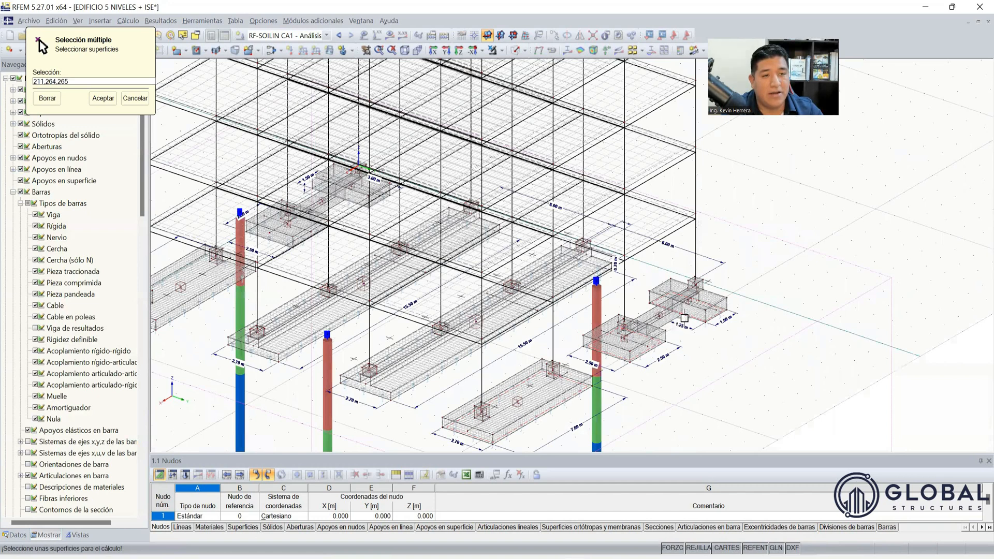
scroll(679, 321, up, 2)
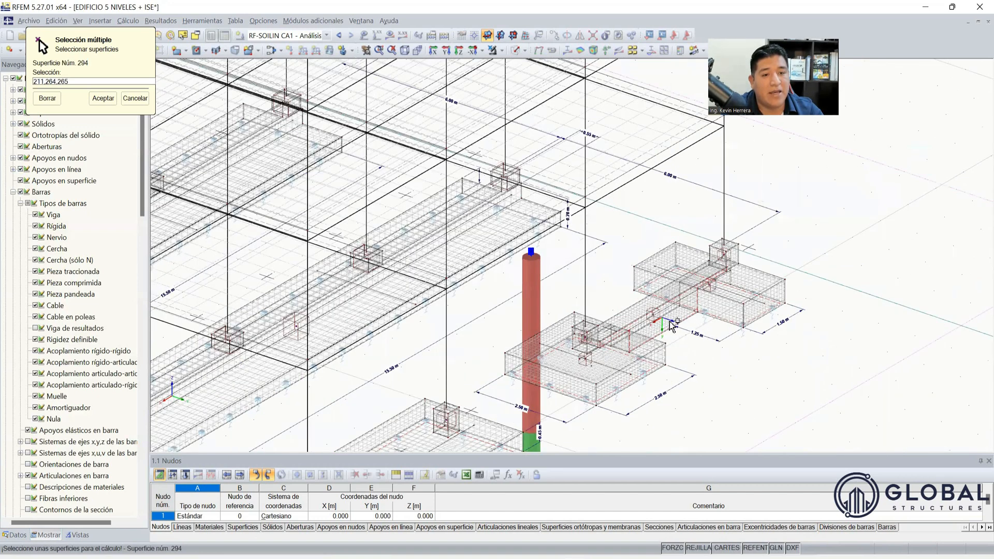
scroll(761, 326, down, 1)
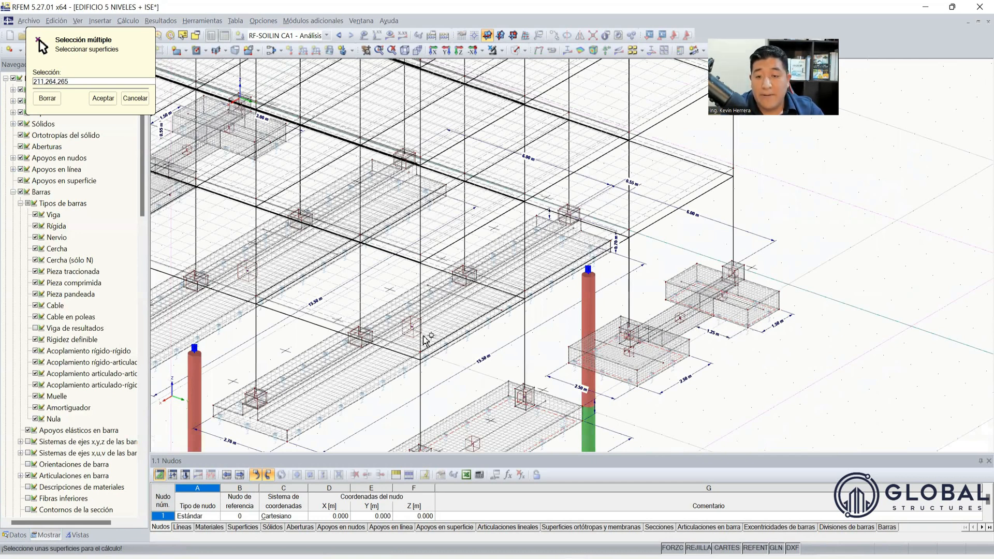
scroll(412, 332, up, 2)
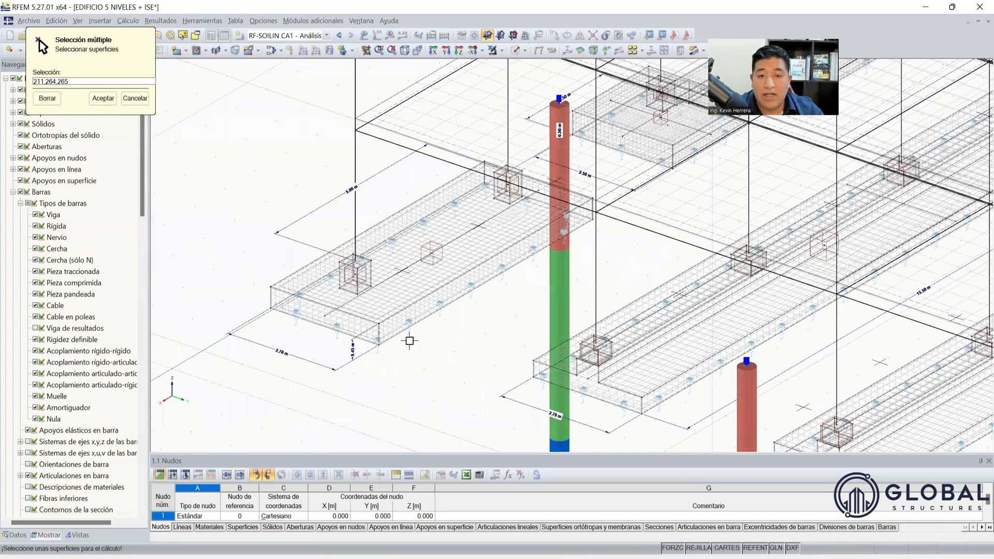
scroll(600, 411, down, 3)
click(603, 410)
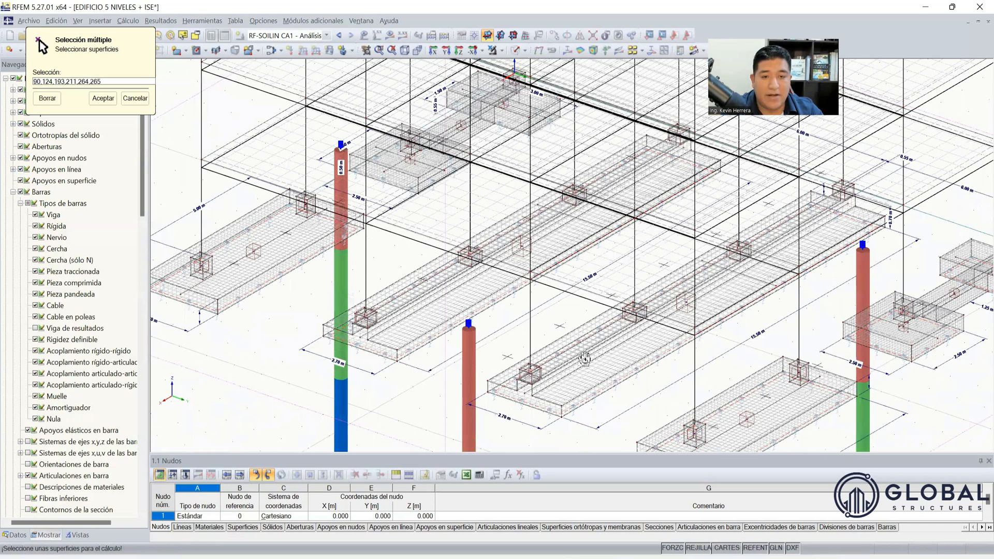
Step: Add surfaces 229 and 230, the bases of the second pair of tied isolated footings, to the selection
scroll(614, 397, down, 3)
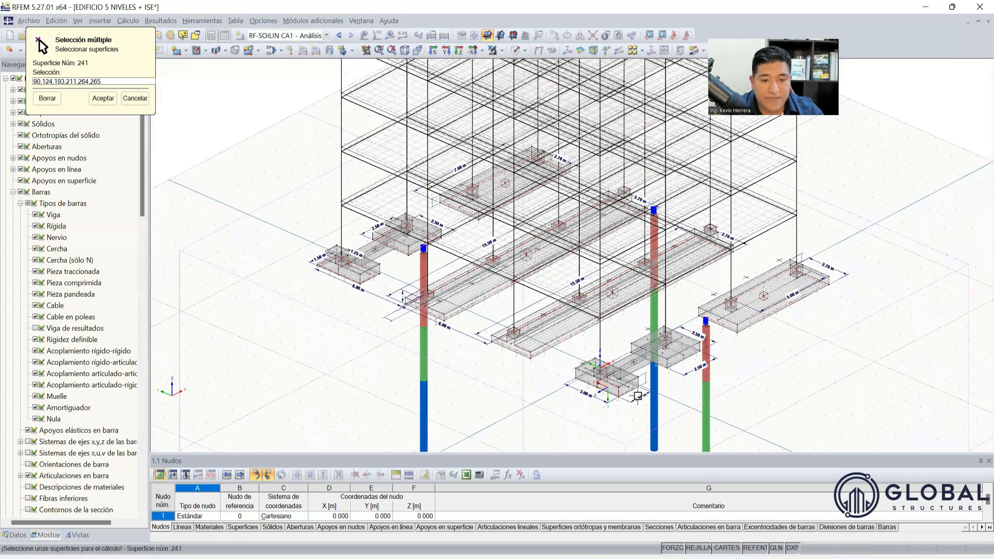
scroll(362, 372, up, 3)
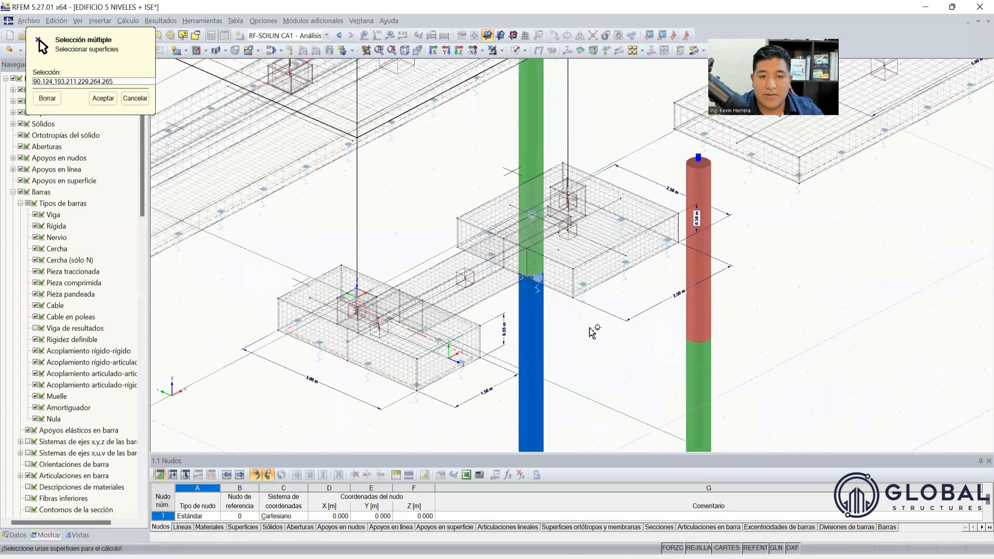
click(608, 281)
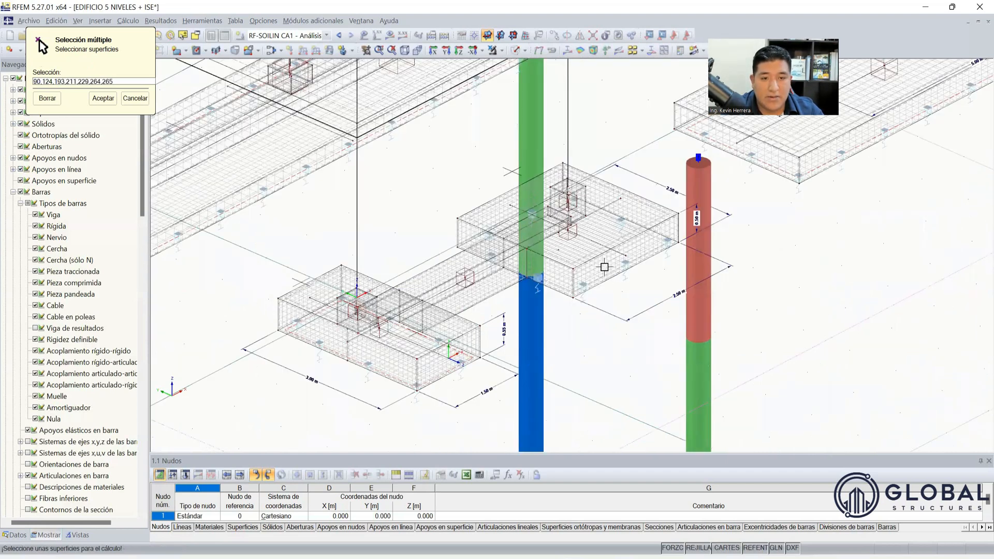
scroll(575, 318, up, 3)
click(564, 317)
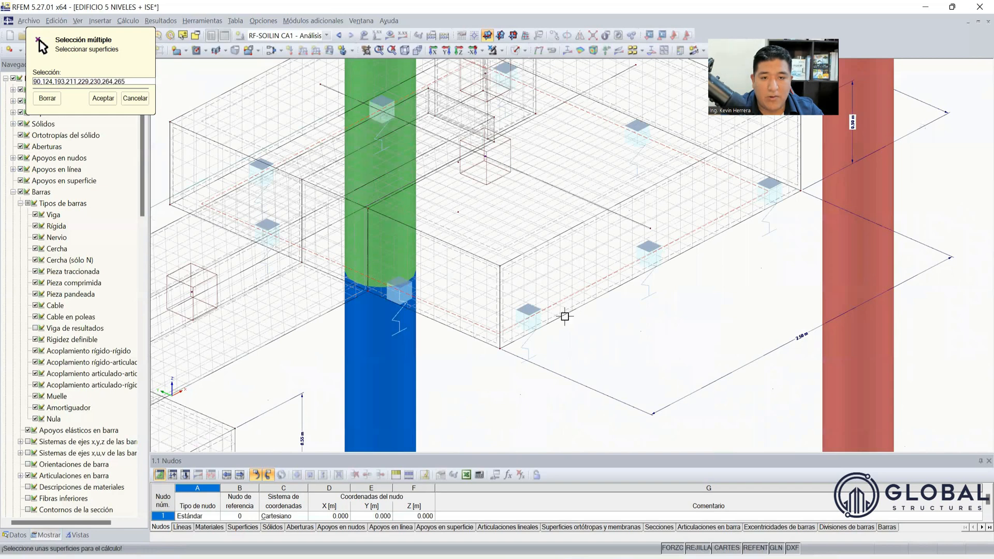
Step: Switch to solid display to check the selected footing bases from below, then accept the surface selection and the RF-SOILIN input data
scroll(362, 405, down, 5)
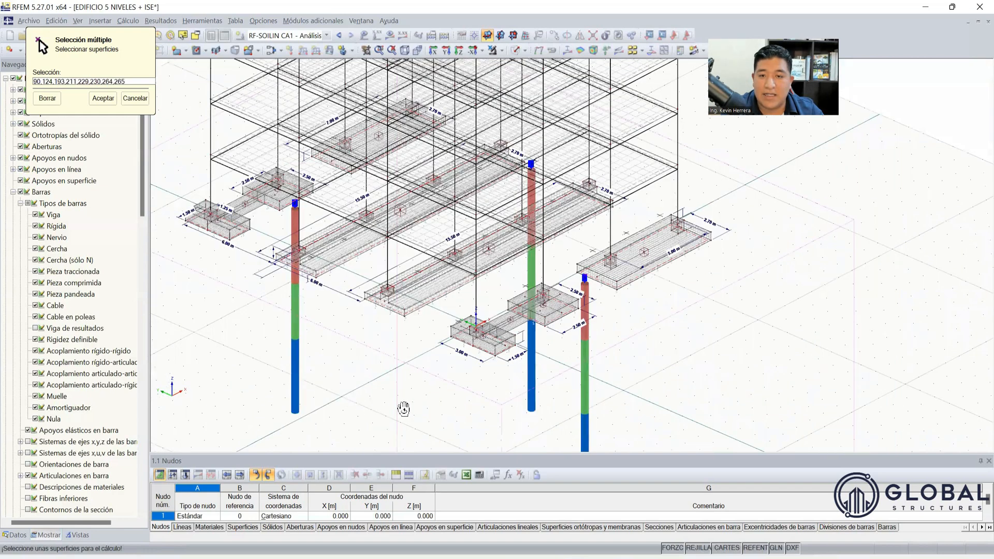
click(516, 52)
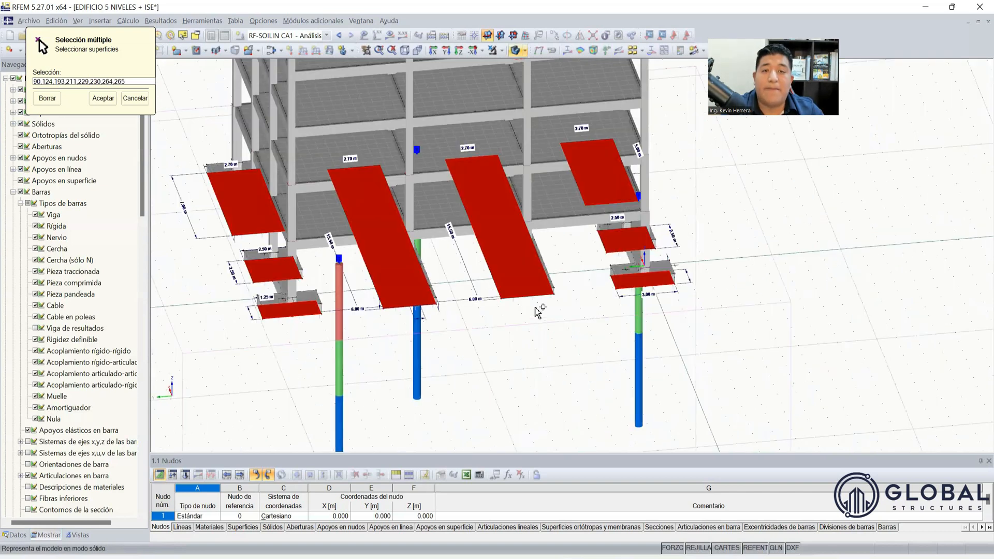
ctrl+middle_drag(790, 354, 751, 283)
click(103, 98)
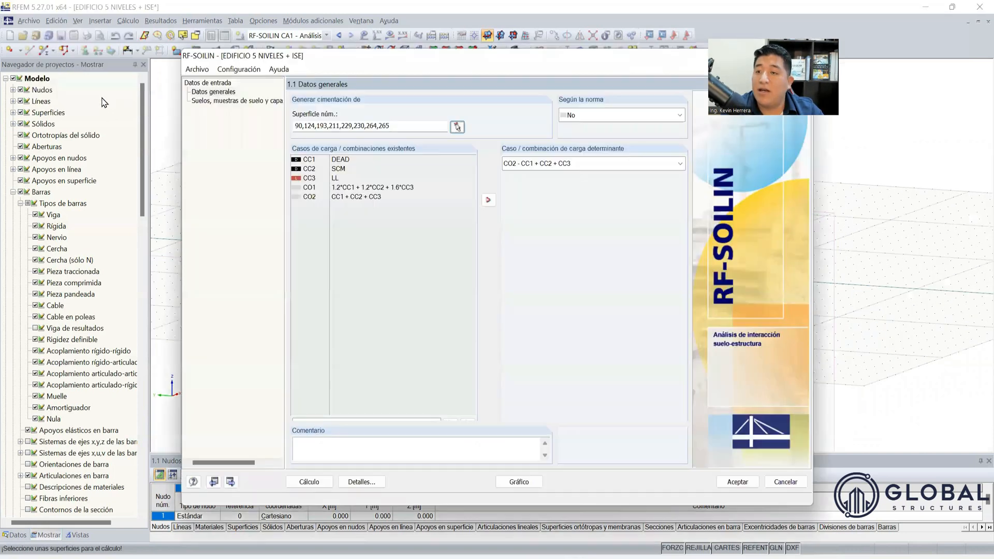
click(737, 482)
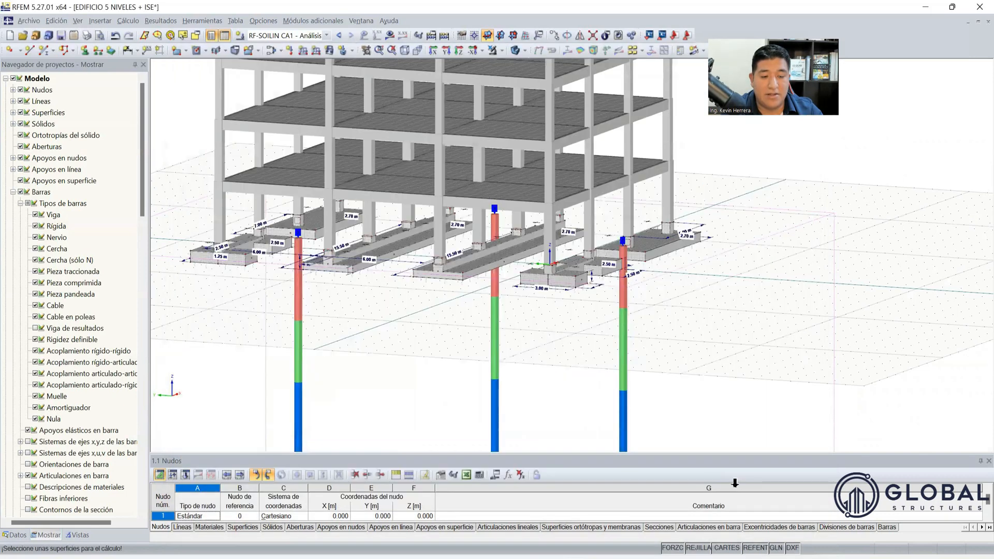
Step: Calculate all load cases, combinations and module results, declining the suggested change to the iterative equation solver
ctrl+middle_drag(477, 359, 439, 381)
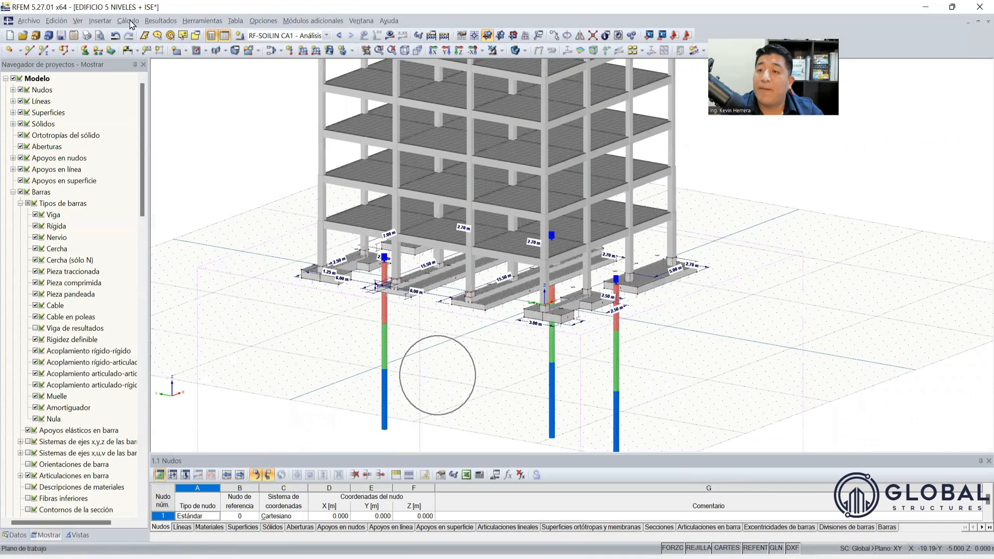
click(130, 22)
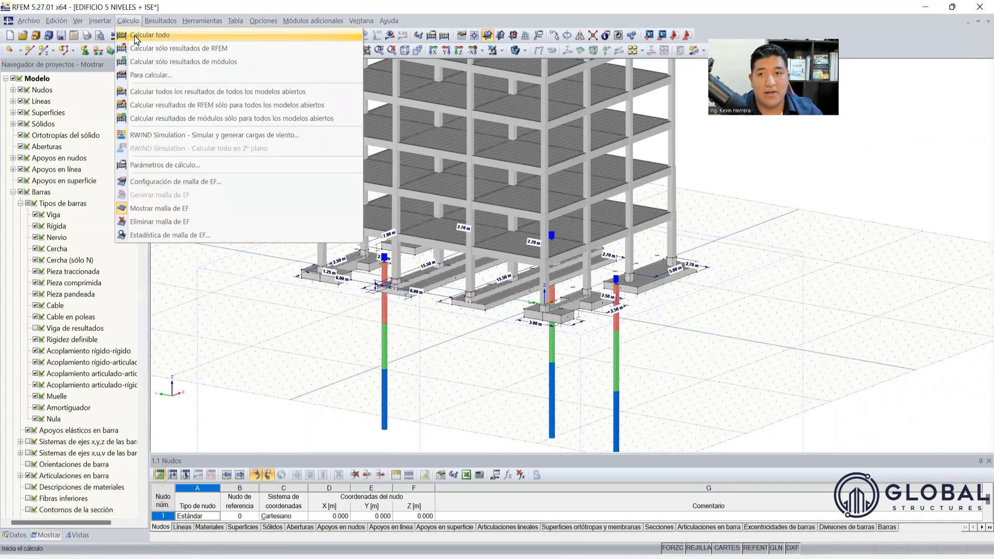
click(136, 36)
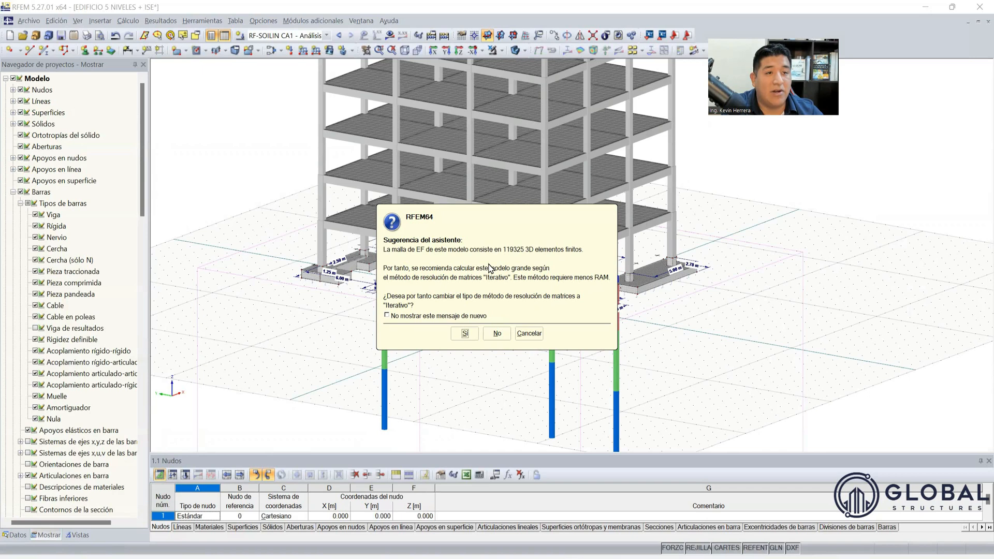
click(496, 334)
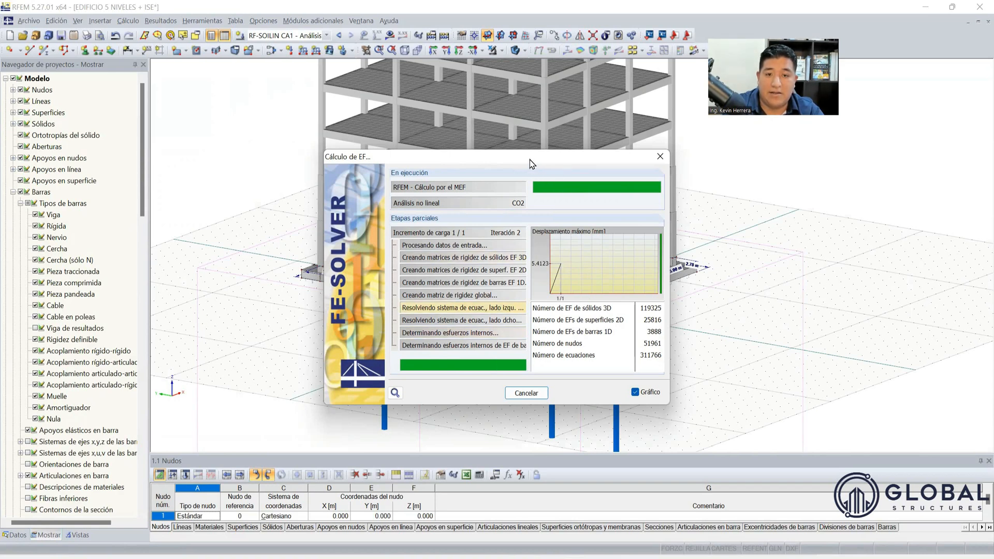
drag(530, 159, 241, 96)
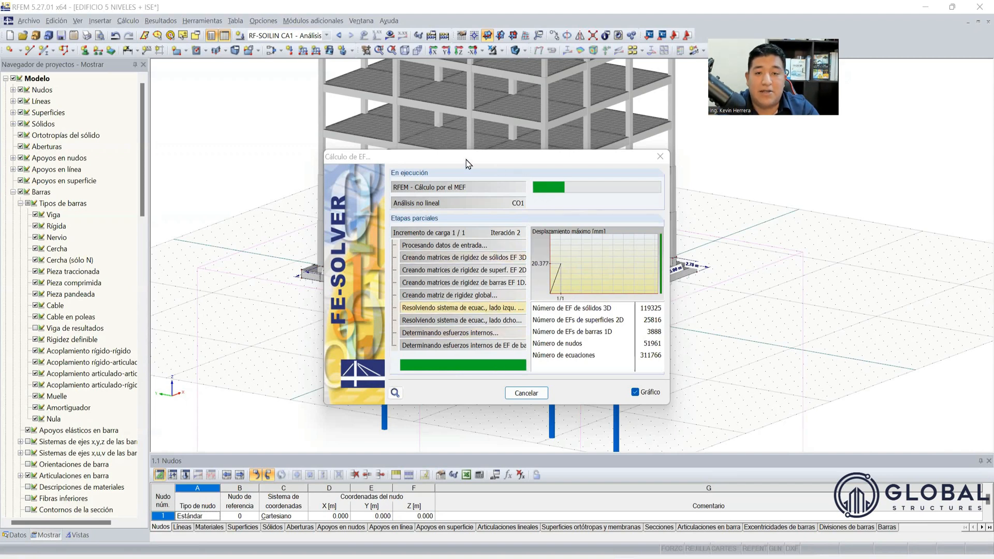
drag(463, 162, 171, 69)
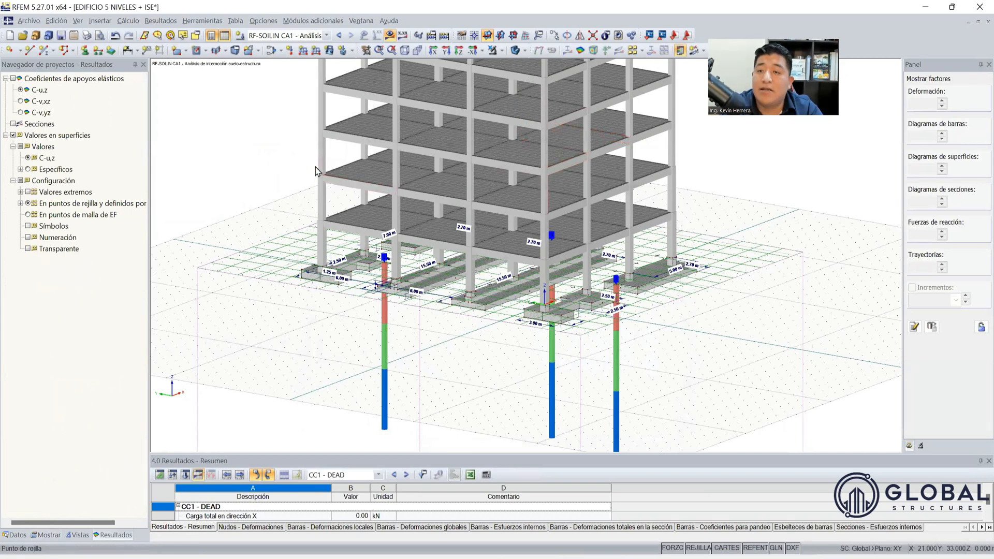
Step: Examine the calculated RF-SOILIN model as a whole, including the footings, soil samples and the mesh over the surrounding ground
scroll(317, 169, down, 1)
scroll(611, 265, up, 2)
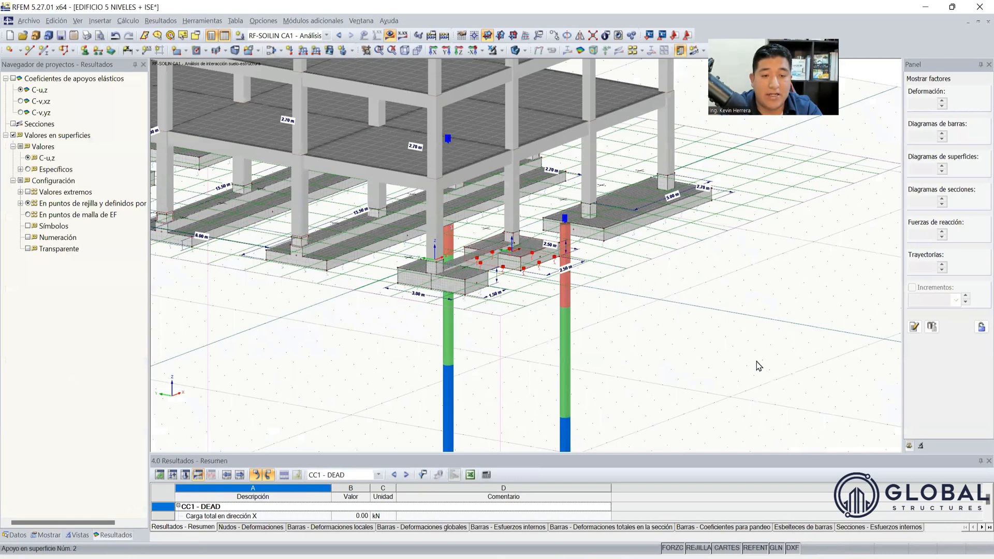
scroll(628, 328, down, 5)
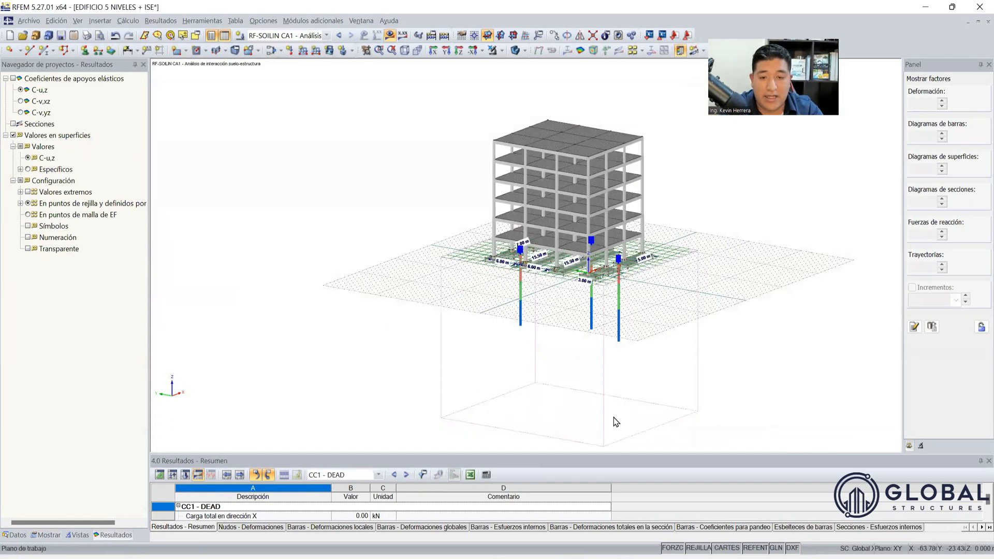
scroll(365, 300, down, 1)
scroll(355, 303, down, 1)
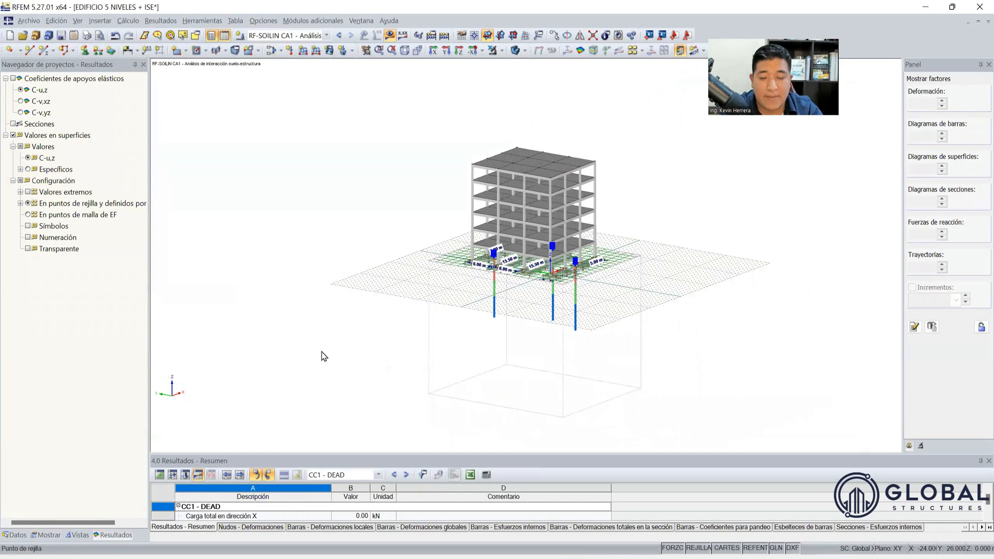
mouse_move(325, 357)
ctrl+middle_down()
mouse_move(547, 360)
mouse_move(666, 342)
mouse_move(623, 372)
mouse_move(414, 389)
mouse_move(255, 344)
mouse_move(337, 371)
mouse_move(282, 337)
mouse_move(326, 361)
ctrl+middle_up()
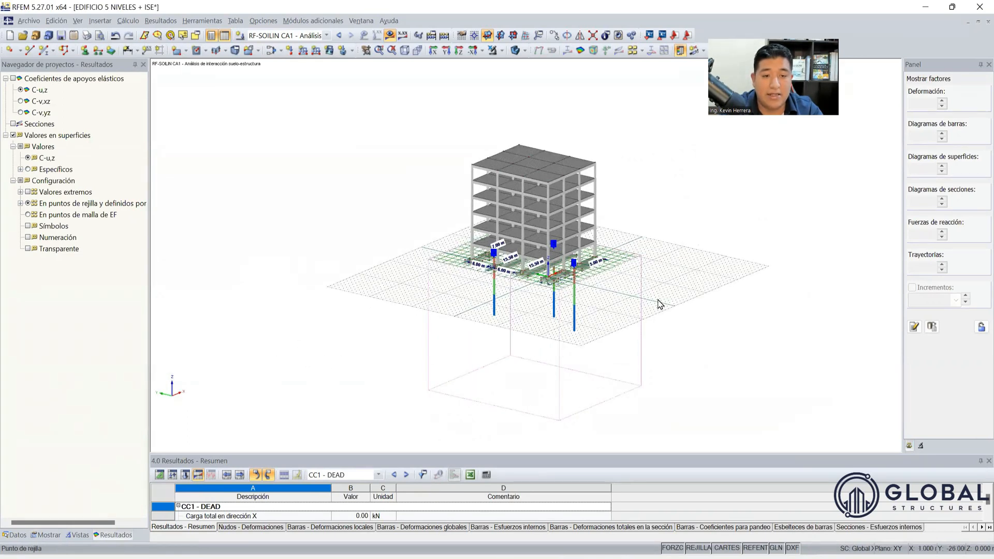
scroll(657, 299, up, 2)
scroll(646, 285, up, 1)
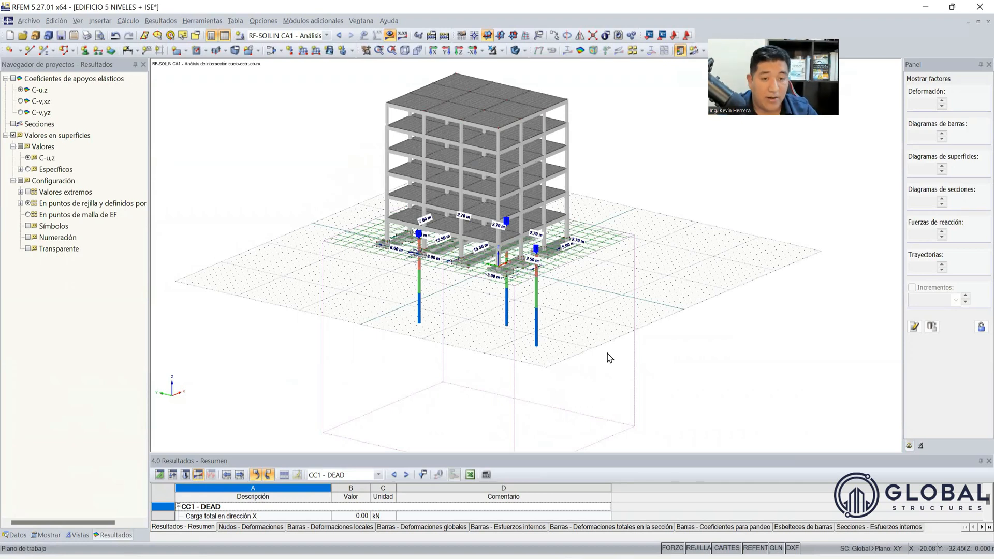
ctrl+middle_drag(732, 335, 440, 393)
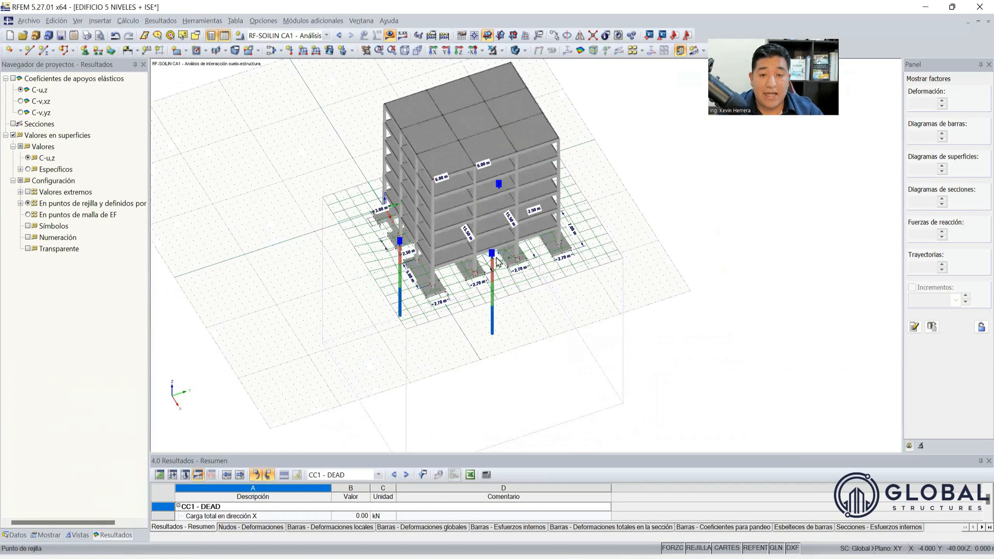
Step: Examine the soil mesh around the top of the soil sample between the two inverted-T strip footings
scroll(497, 261, up, 5)
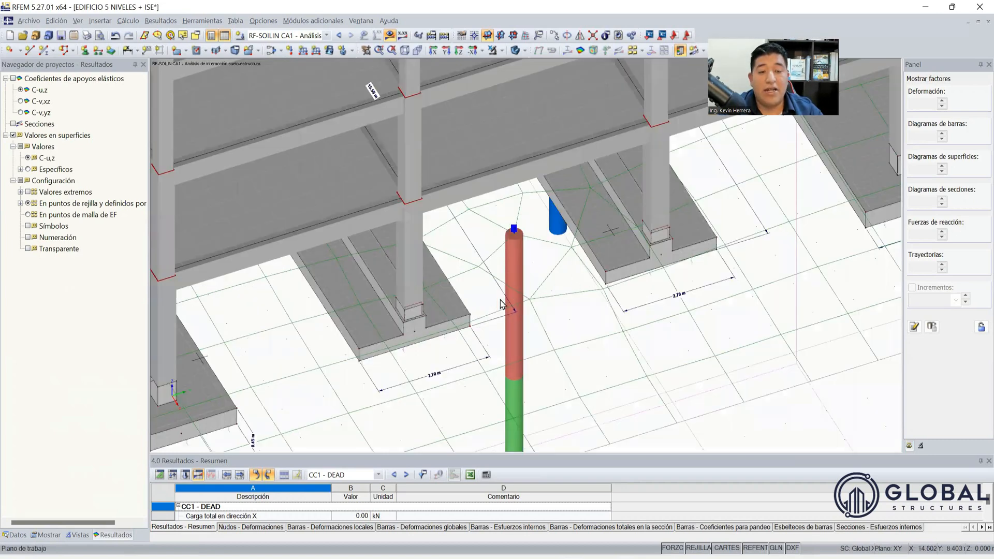
scroll(499, 304, down, 2)
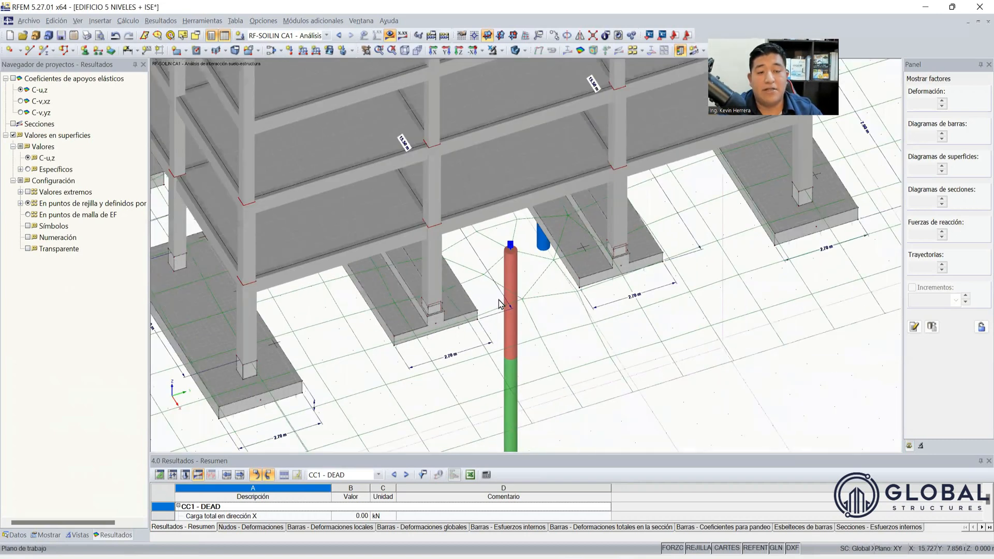
scroll(500, 304, down, 3)
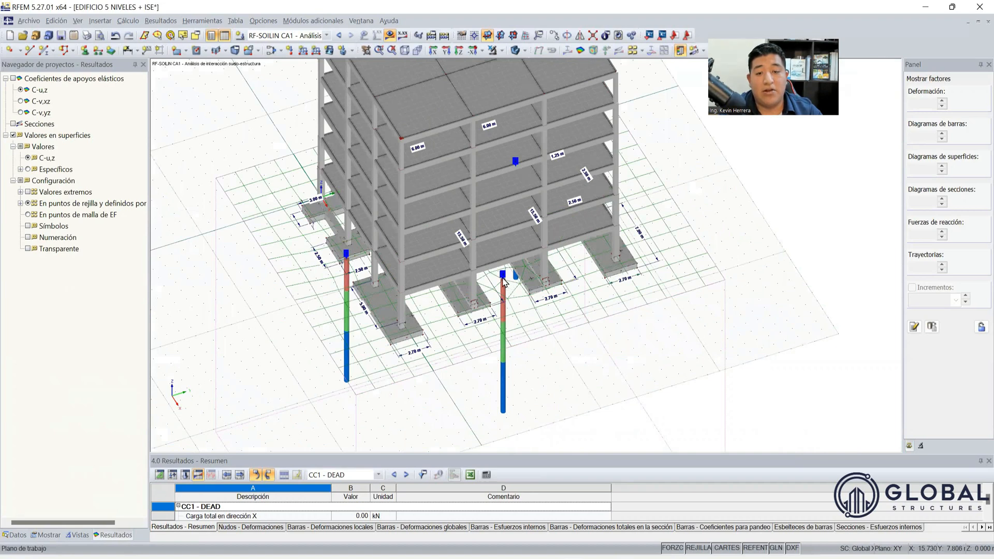
scroll(504, 281, up, 5)
scroll(496, 266, up, 1)
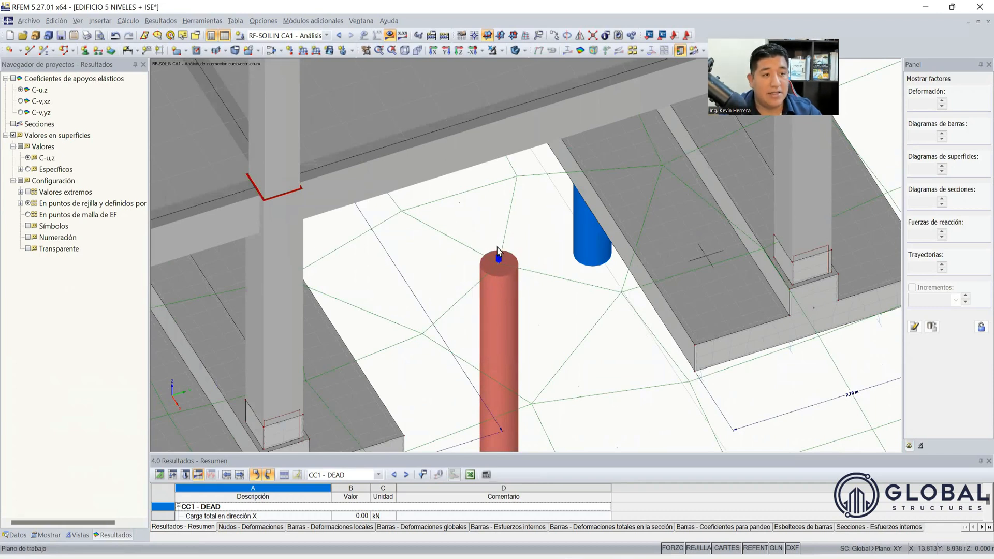
scroll(497, 252, down, 3)
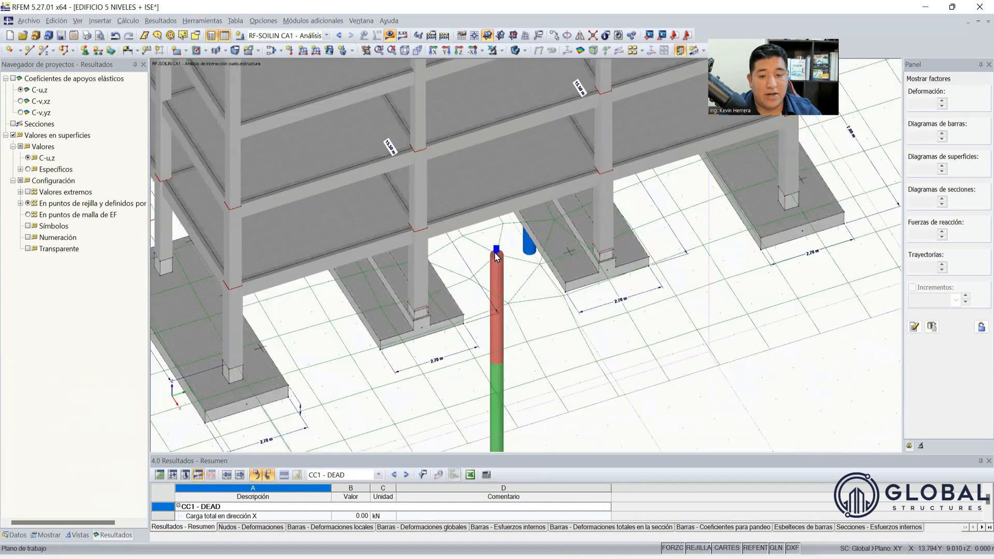
scroll(527, 428, down, 2)
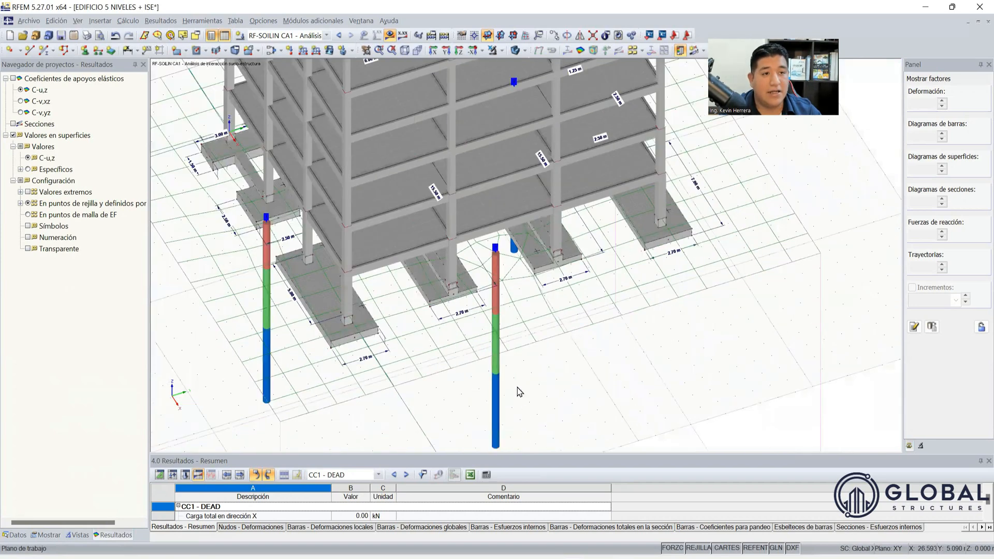
Step: Examine the soil samples and their layers relative to the footings from several sides of the building
scroll(521, 348, down, 1)
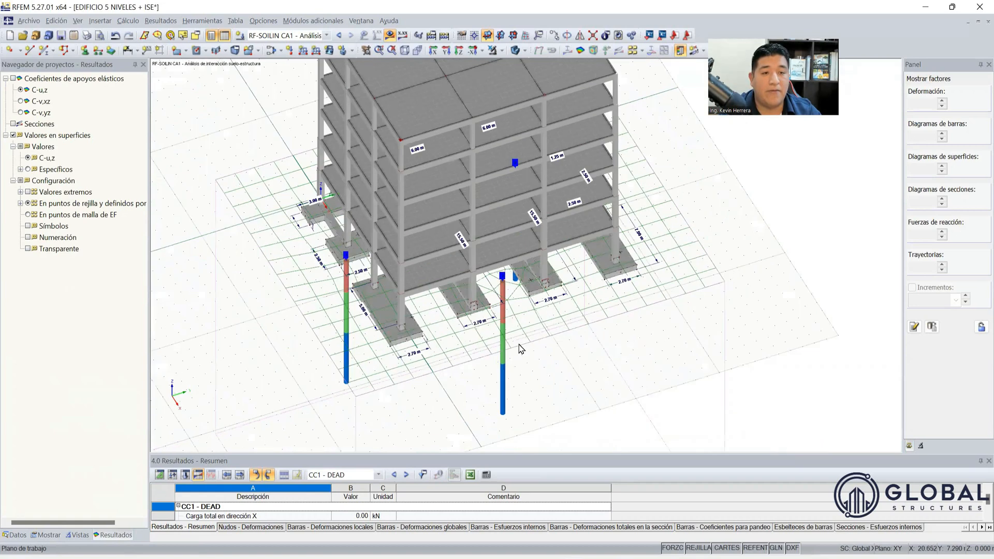
scroll(739, 420, down, 1)
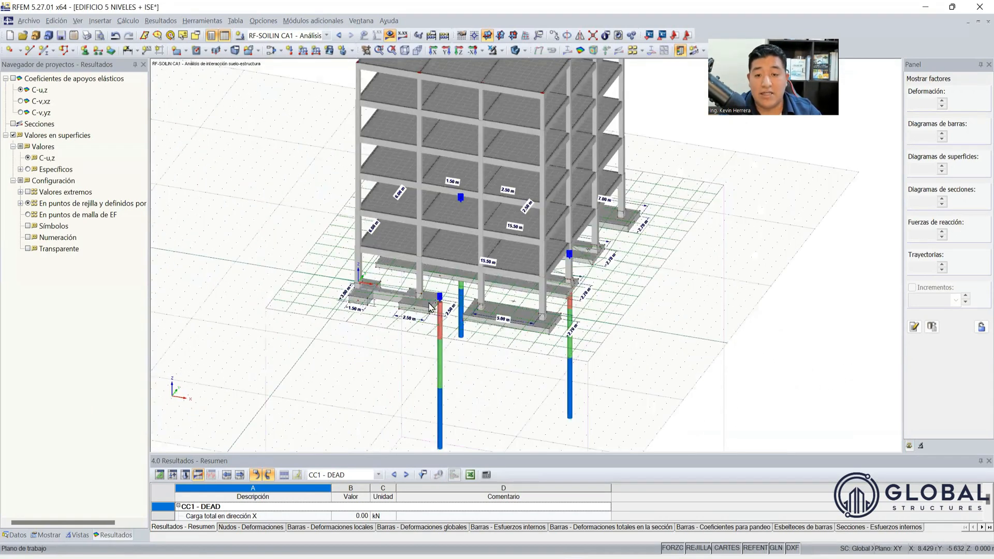
scroll(449, 289, up, 1)
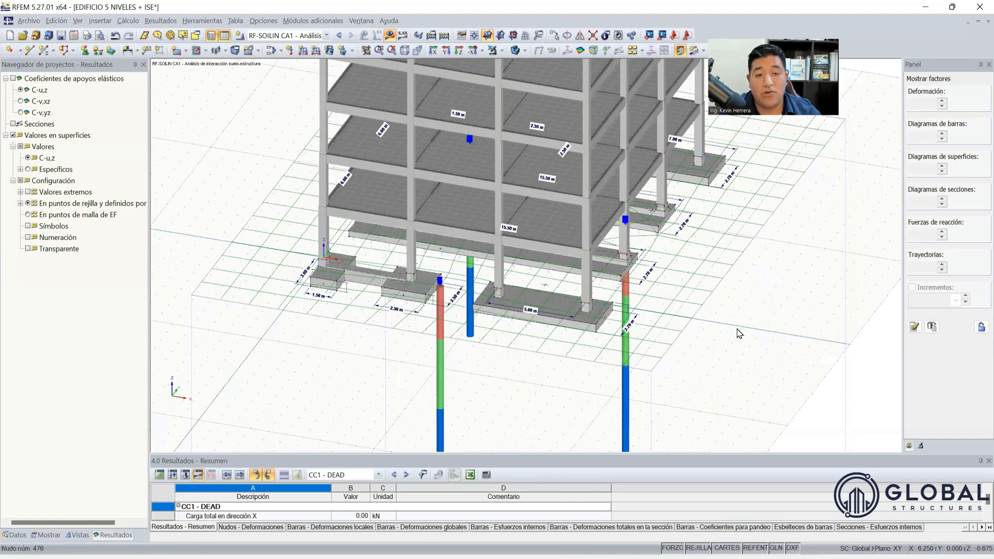
scroll(344, 345, down, 3)
ctrl+middle_drag(344, 346, 235, 304)
scroll(414, 278, up, 2)
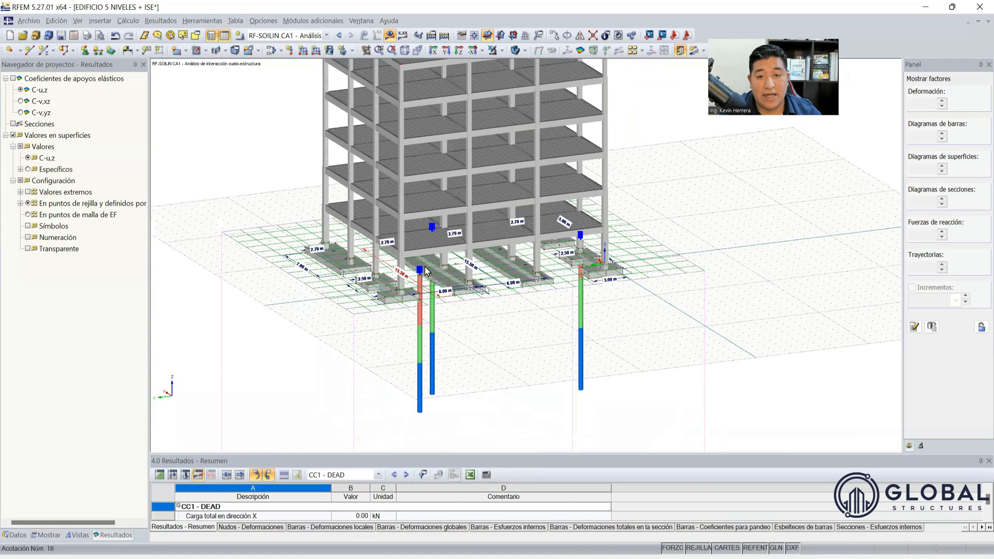
scroll(431, 280, up, 1)
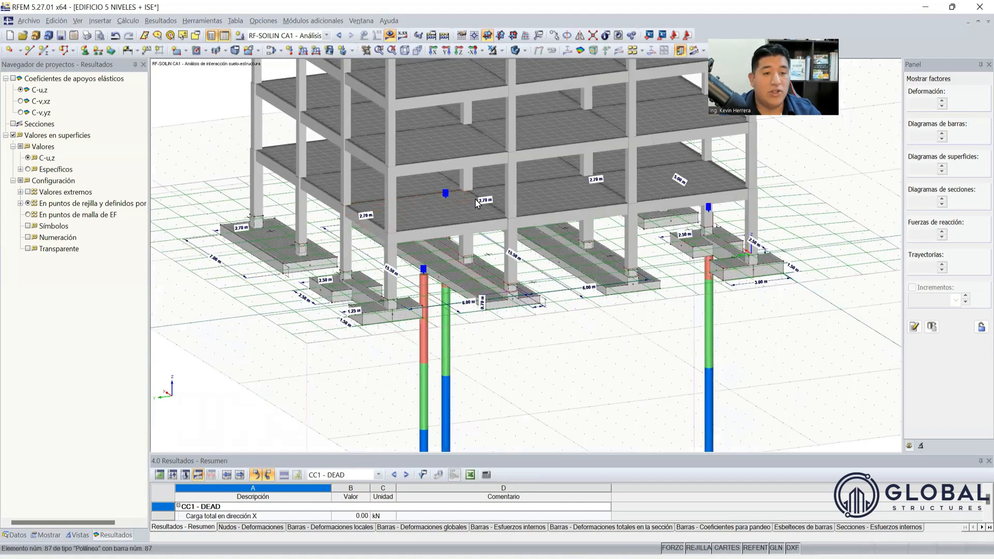
scroll(462, 284, down, 1)
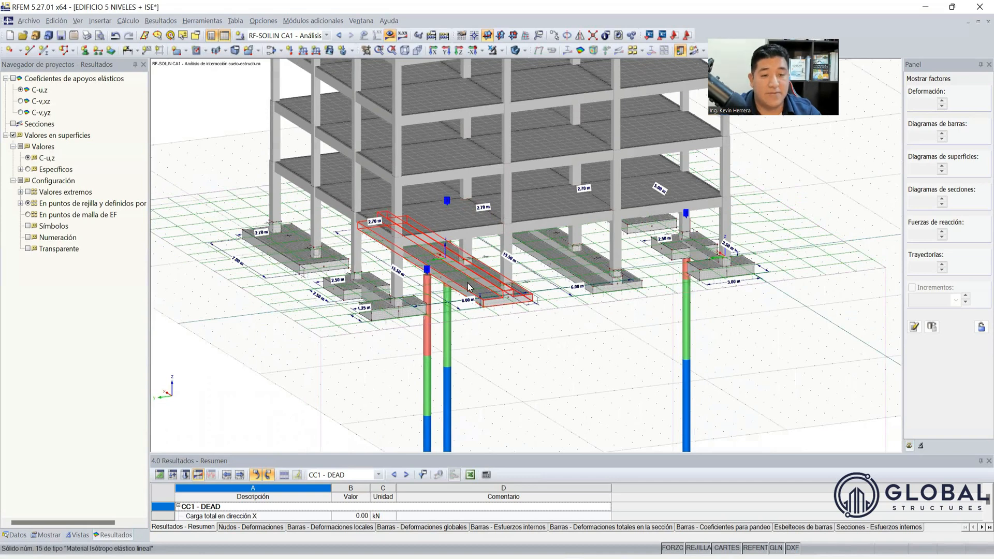
ctrl+middle_drag(842, 377, 628, 355)
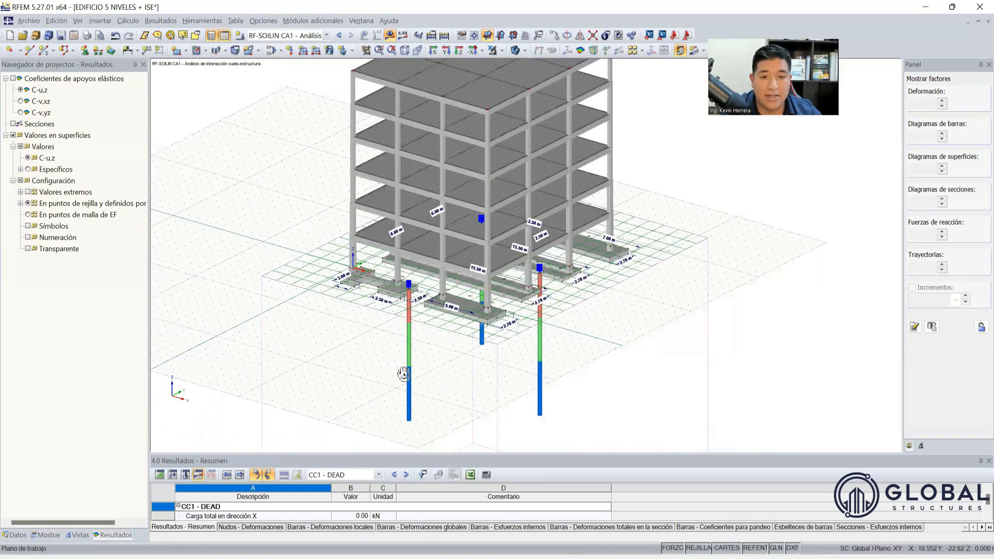
ctrl+middle_drag(404, 373, 288, 374)
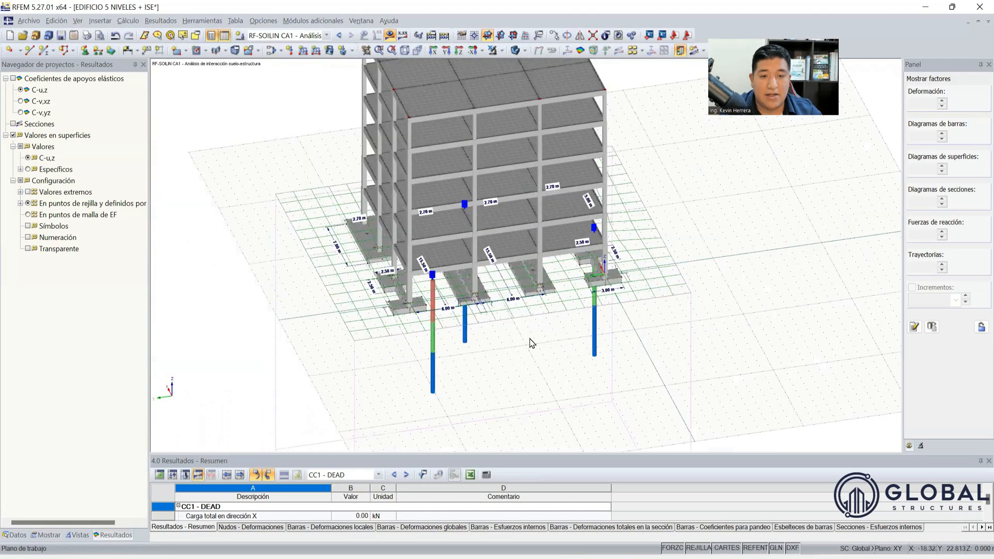
ctrl+middle_drag(534, 372, 550, 312)
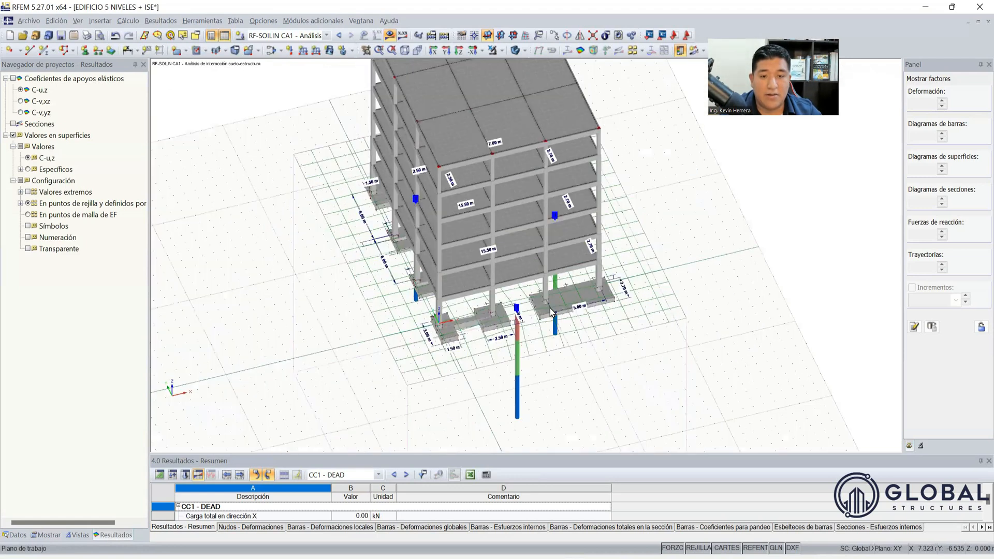
Step: Examine the soil mesh around the two-column combined footing and out to the corner of the surrounding ground
scroll(533, 370, up, 5)
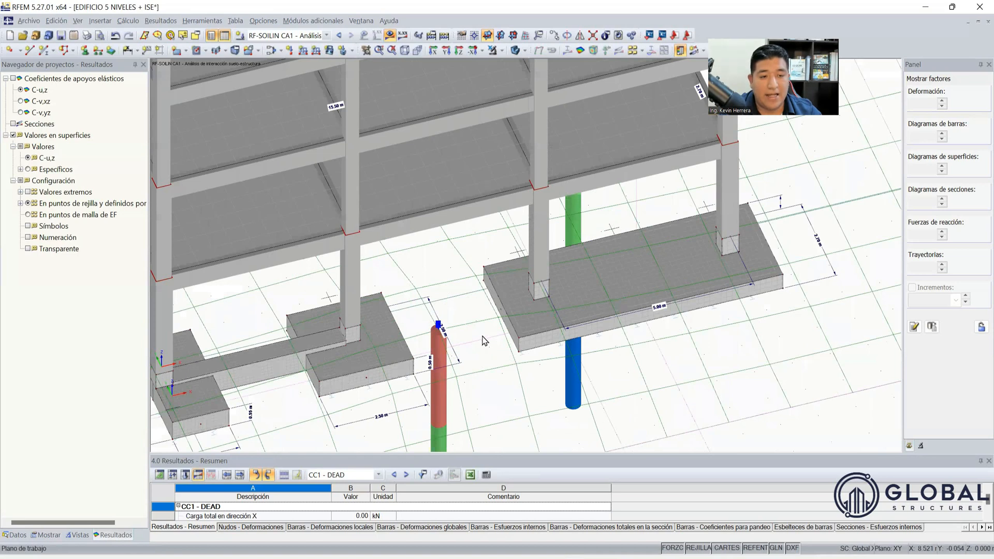
scroll(719, 357, down, 5)
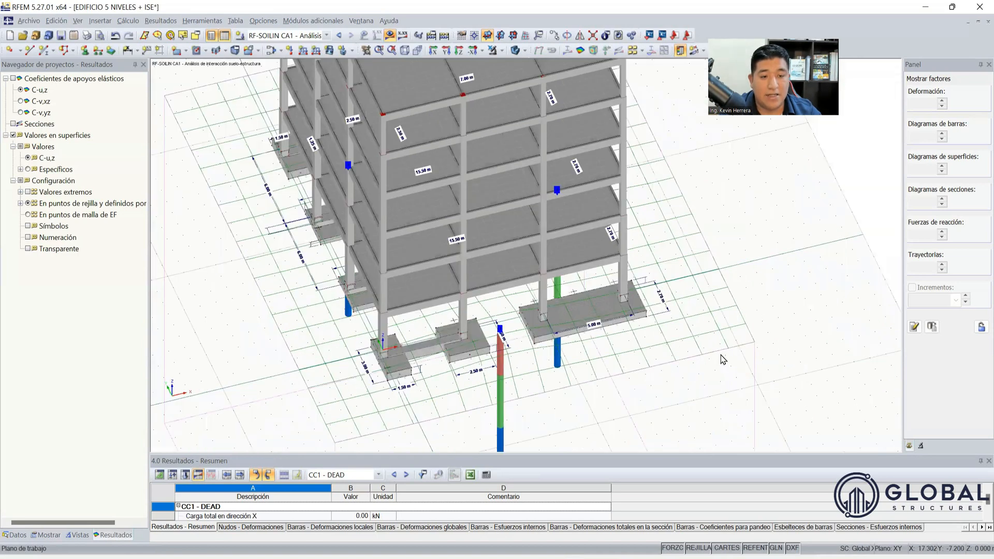
scroll(680, 360, up, 3)
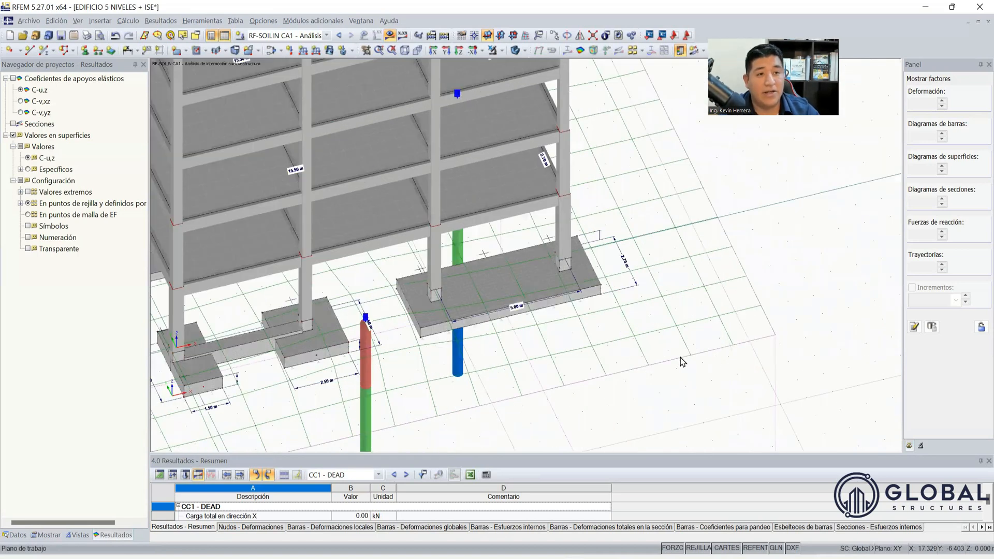
scroll(694, 360, up, 2)
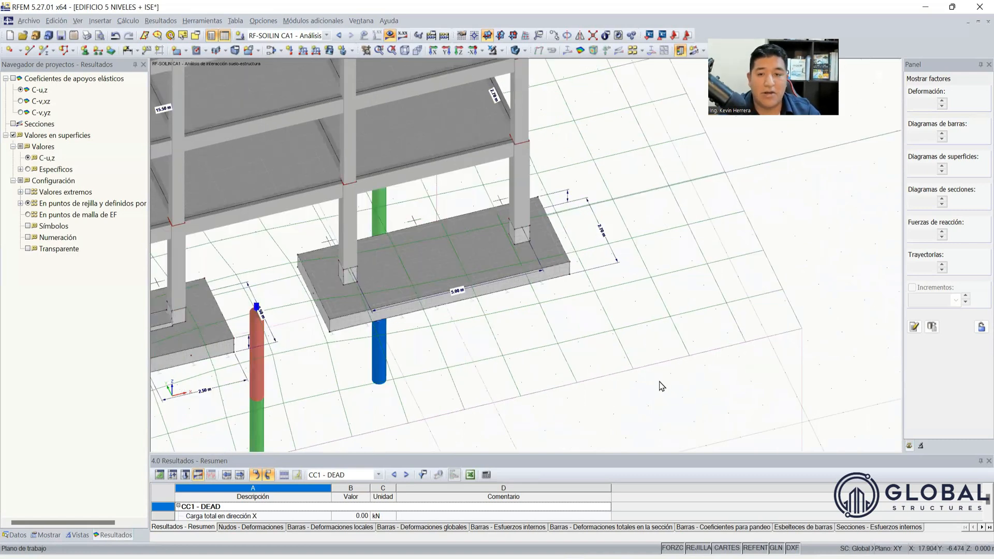
scroll(506, 390, up, 2)
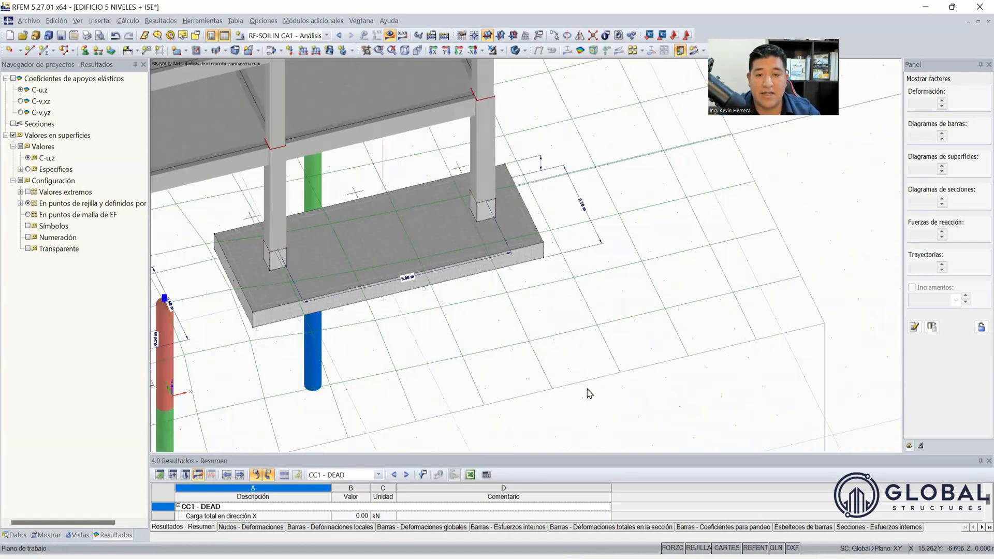
scroll(589, 394, up, 1)
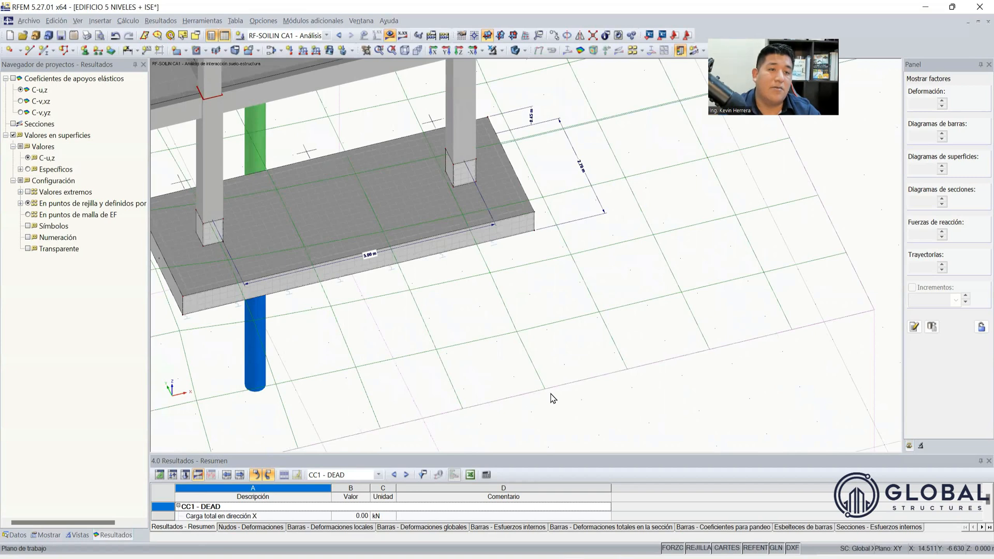
scroll(551, 353, down, 1)
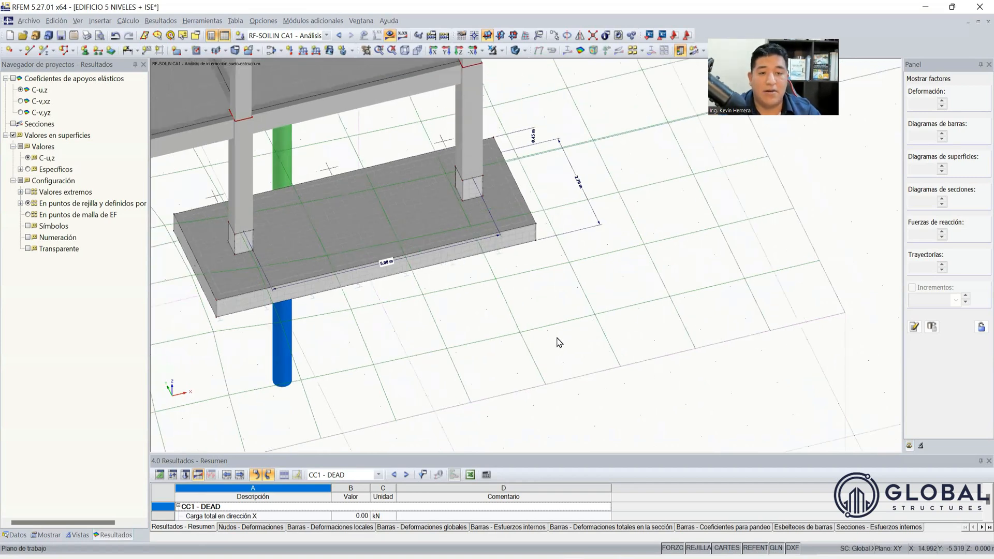
scroll(559, 342, down, 3)
scroll(489, 350, down, 3)
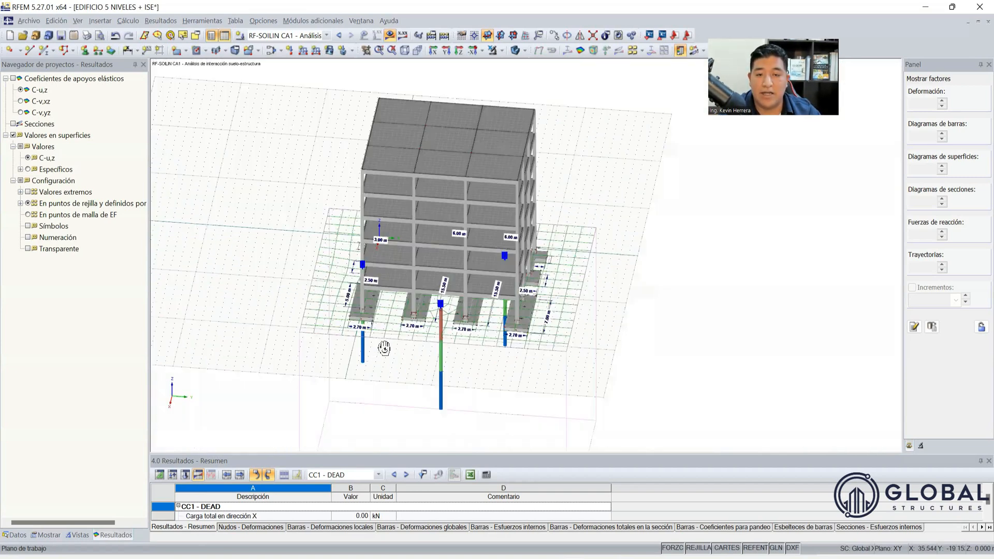
Step: Switch the model to wireframe display and show the elastic support coefficients C-u,z on the footing bases
ctrl+middle_drag(472, 334, 482, 329)
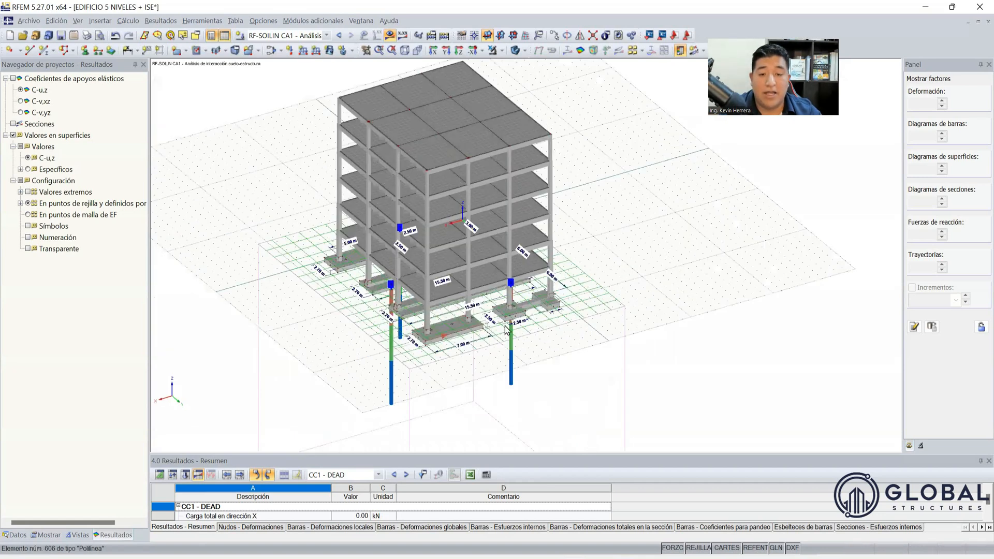
scroll(527, 327, up, 3)
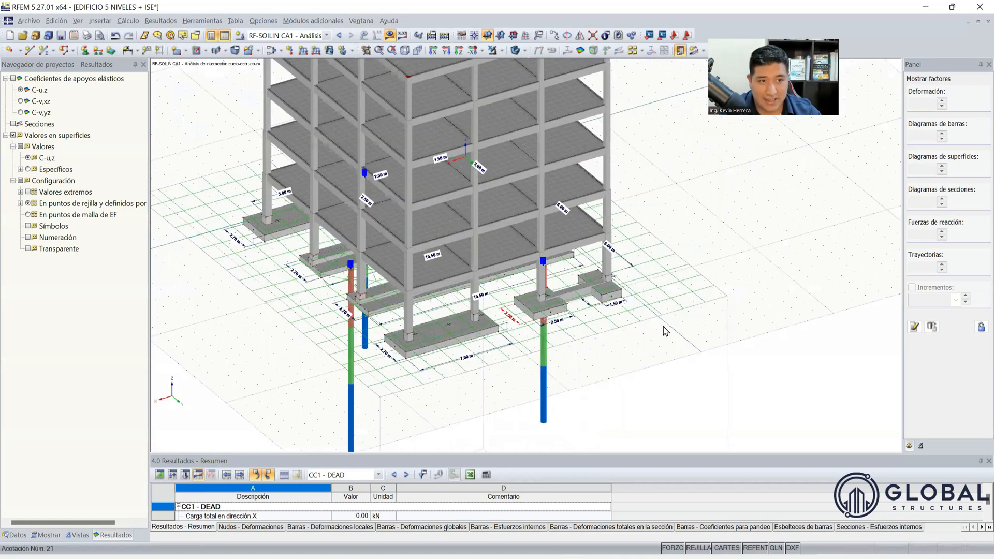
ctrl+middle_drag(787, 349, 537, 346)
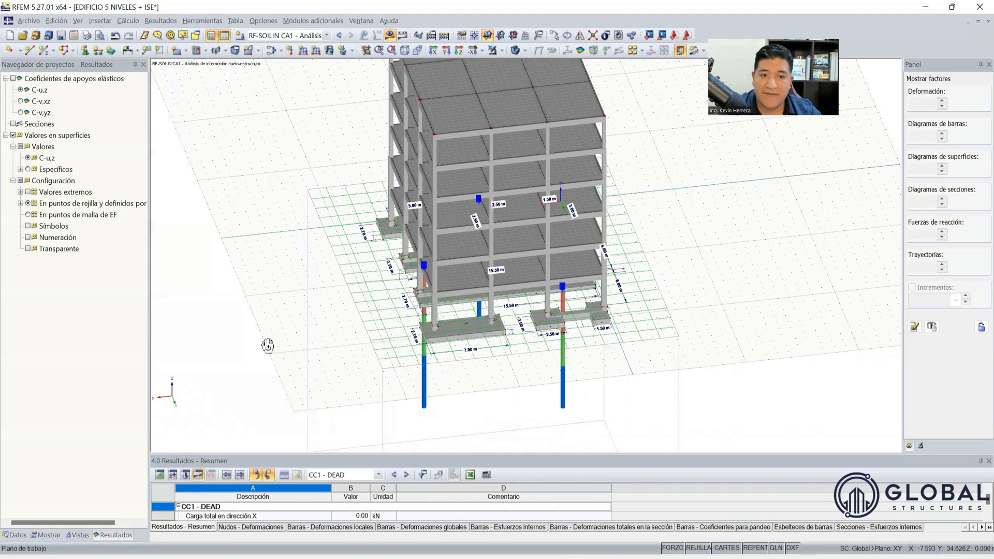
ctrl+middle_drag(267, 347, 372, 355)
ctrl+middle_drag(632, 363, 568, 369)
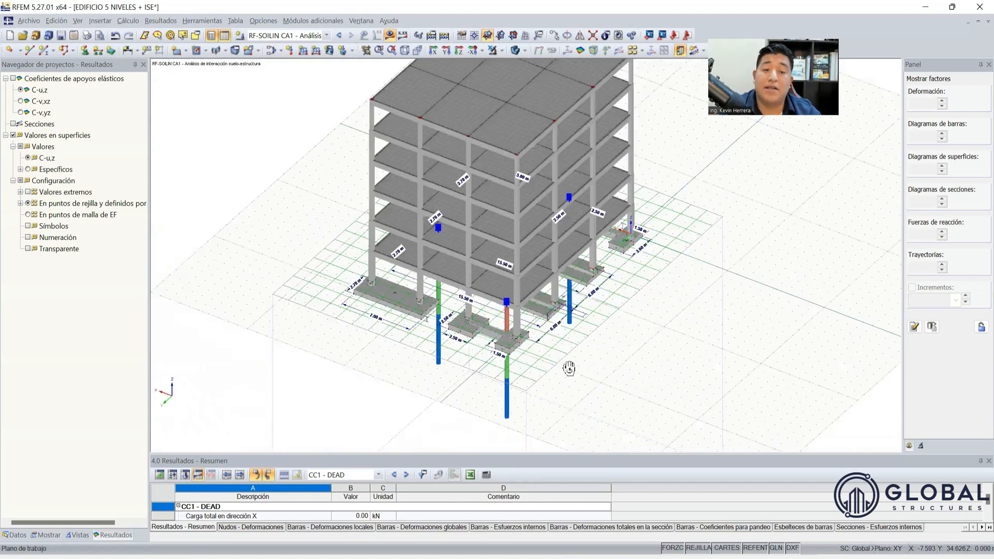
click(516, 51)
click(516, 52)
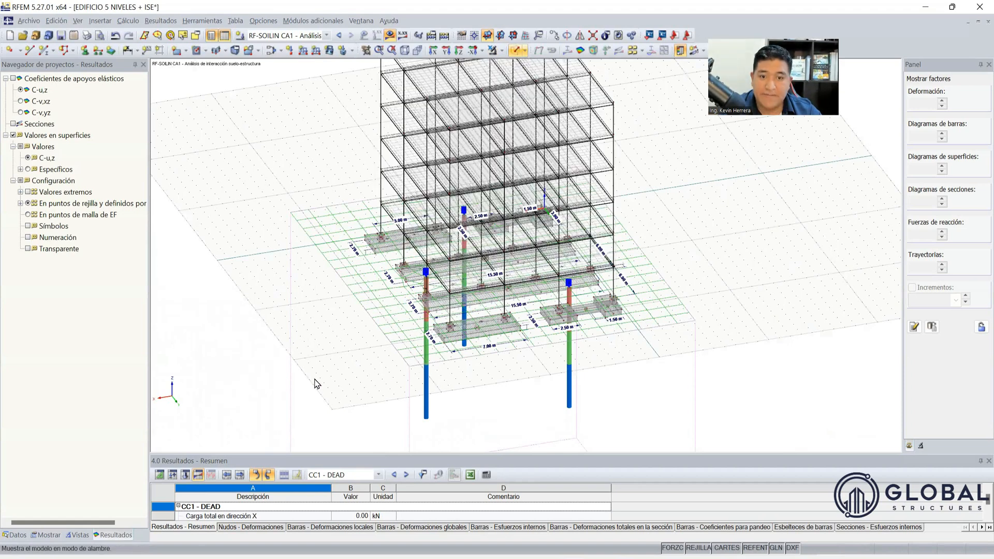
ctrl+middle_drag(408, 394, 449, 401)
click(20, 90)
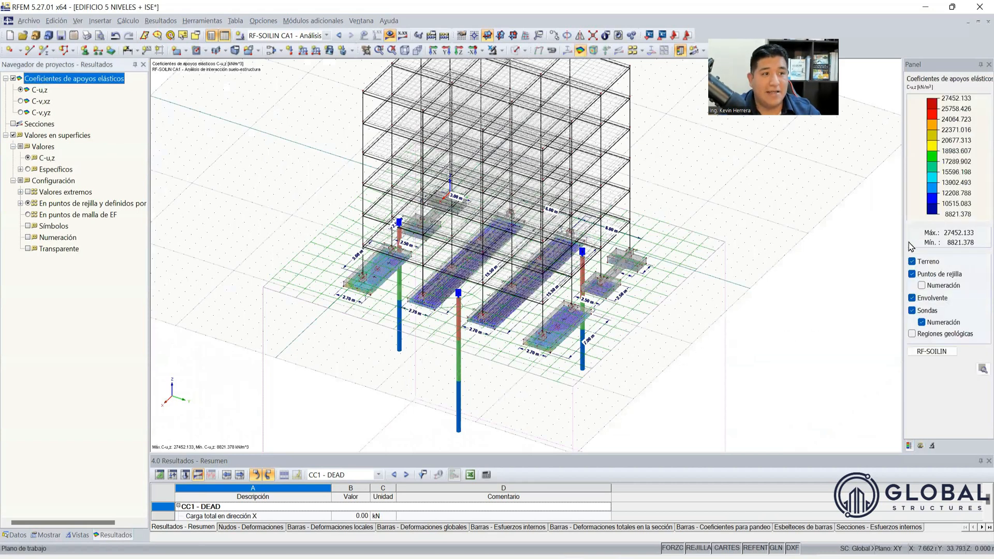
Step: Compare the C-u,z colours on the footing bases with the legend, focusing on the two footings joined by a strap beam
click(949, 217)
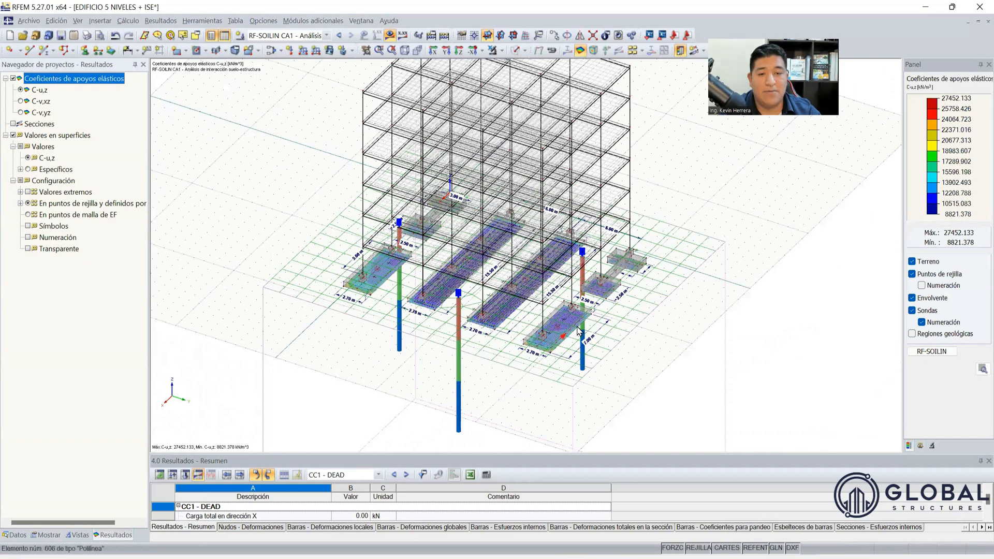
scroll(393, 280, up, 2)
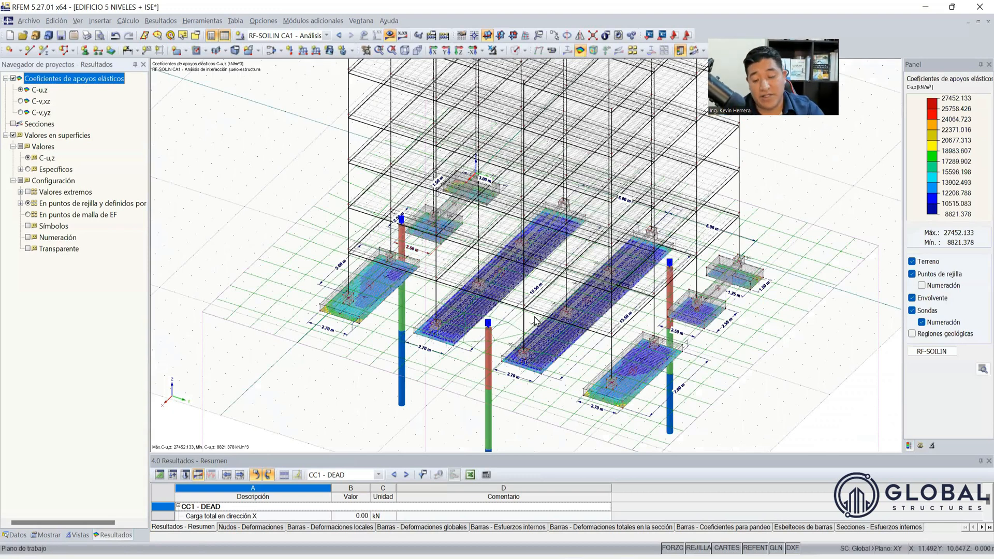
scroll(700, 332, up, 1)
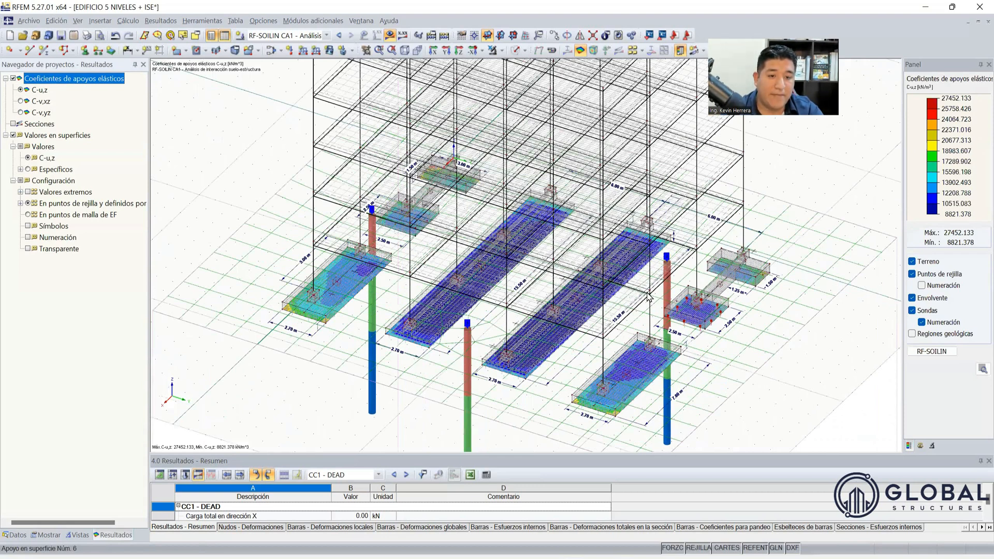
scroll(632, 284, up, 3)
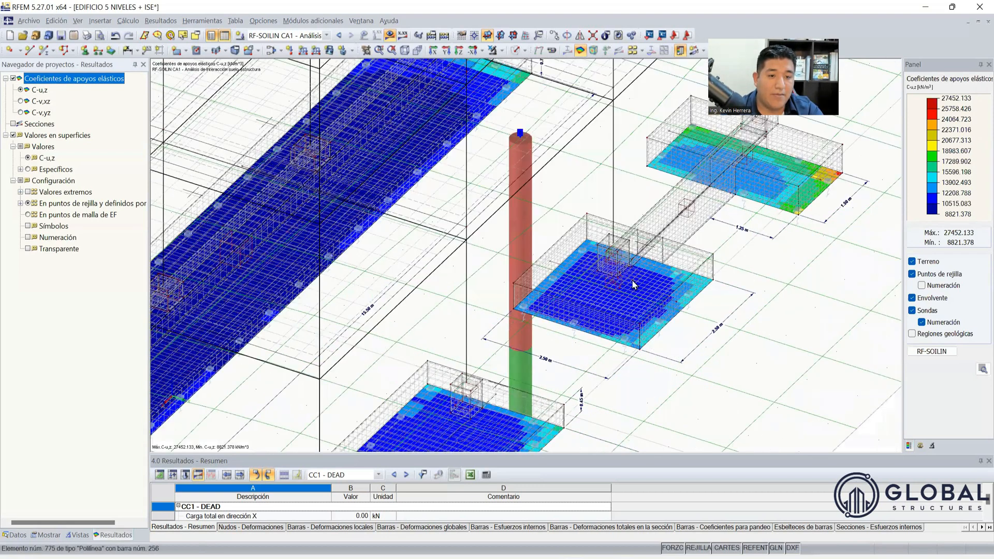
click(939, 209)
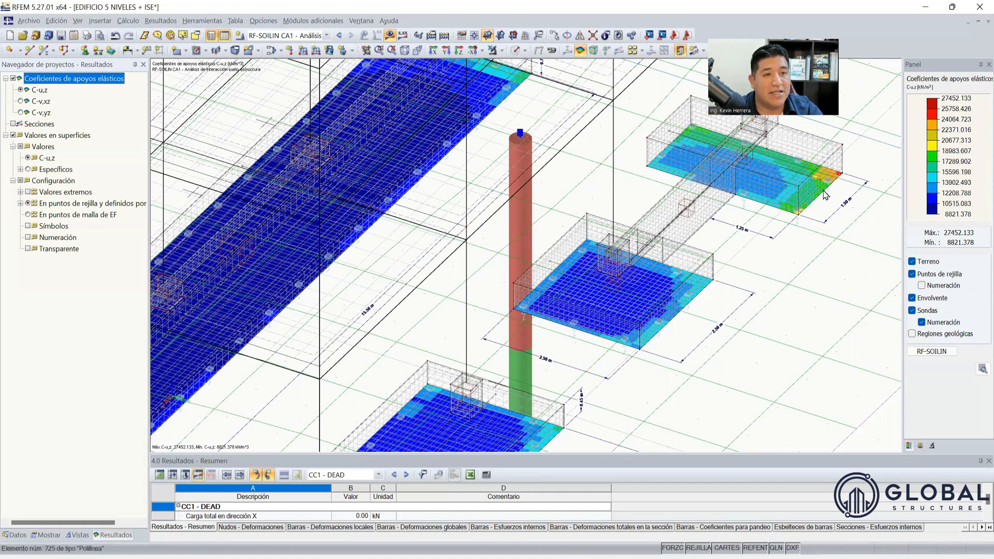
scroll(825, 194, up, 1)
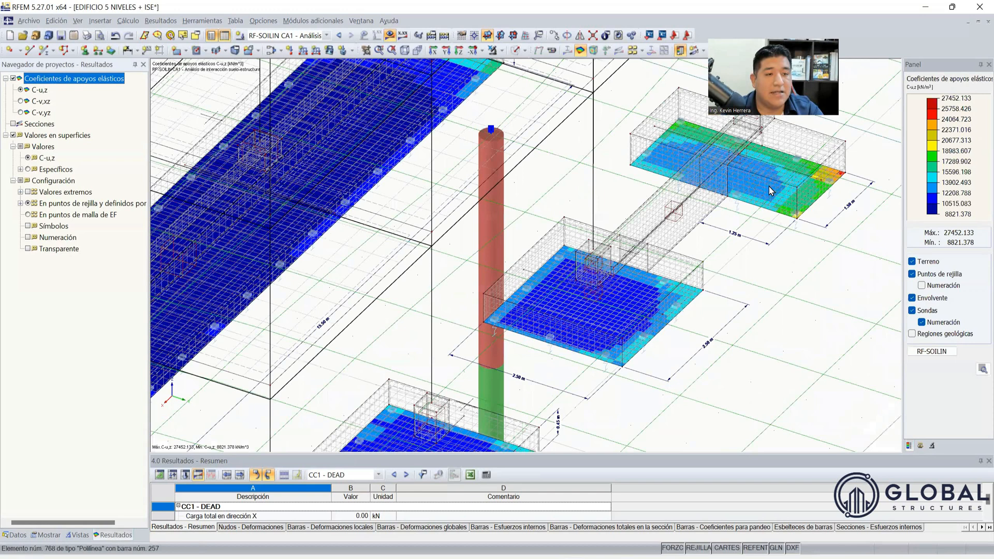
scroll(774, 188, up, 2)
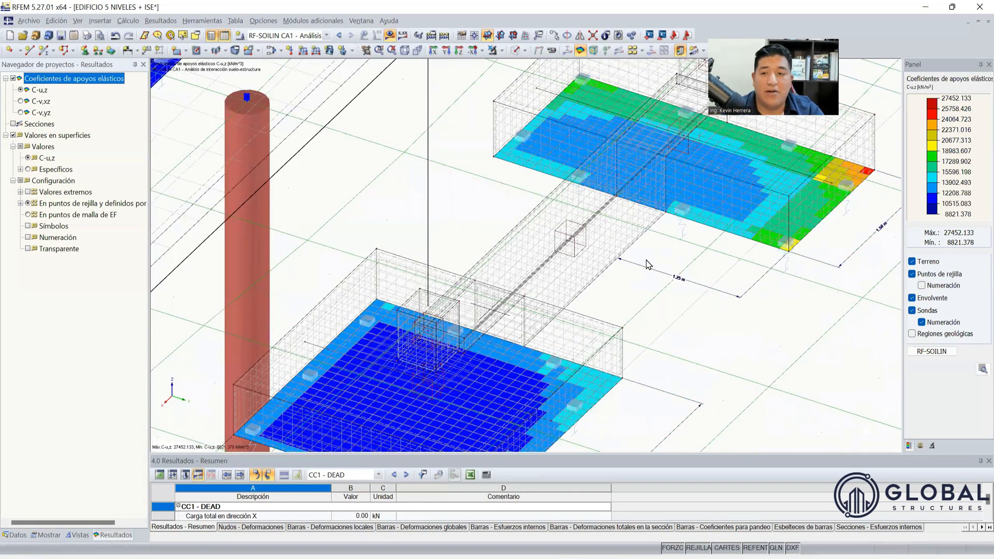
Step: Examine the C-u,z distribution across the whole foundation, then compare the two-column combined footing with the adjacent strip footing
scroll(651, 265, down, 3)
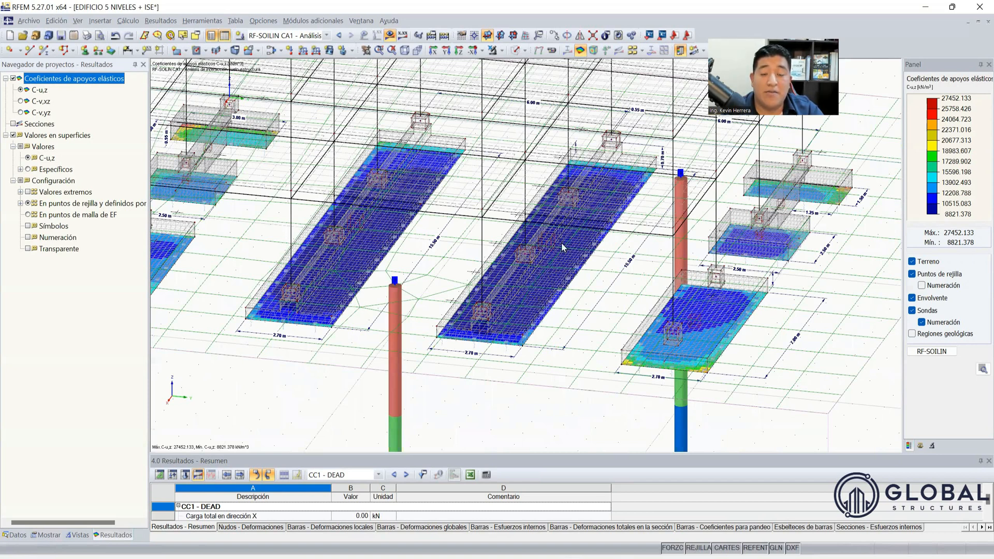
scroll(529, 267, down, 2)
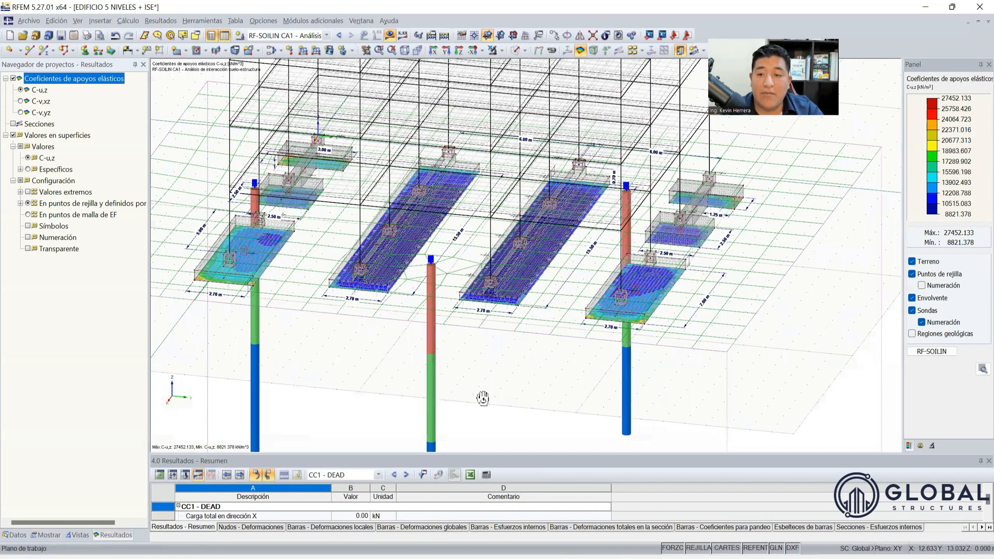
ctrl+middle_drag(444, 358, 372, 327)
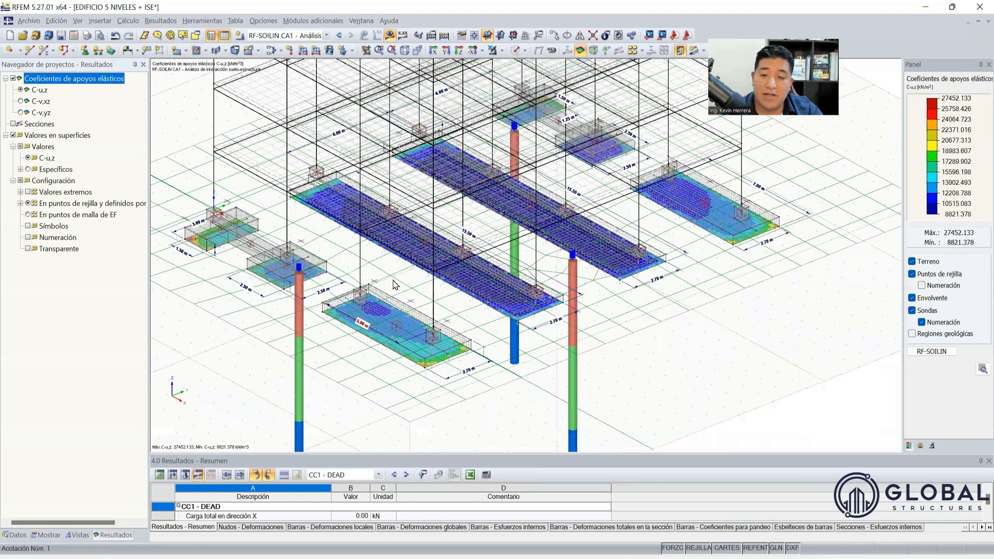
scroll(514, 422, up, 3)
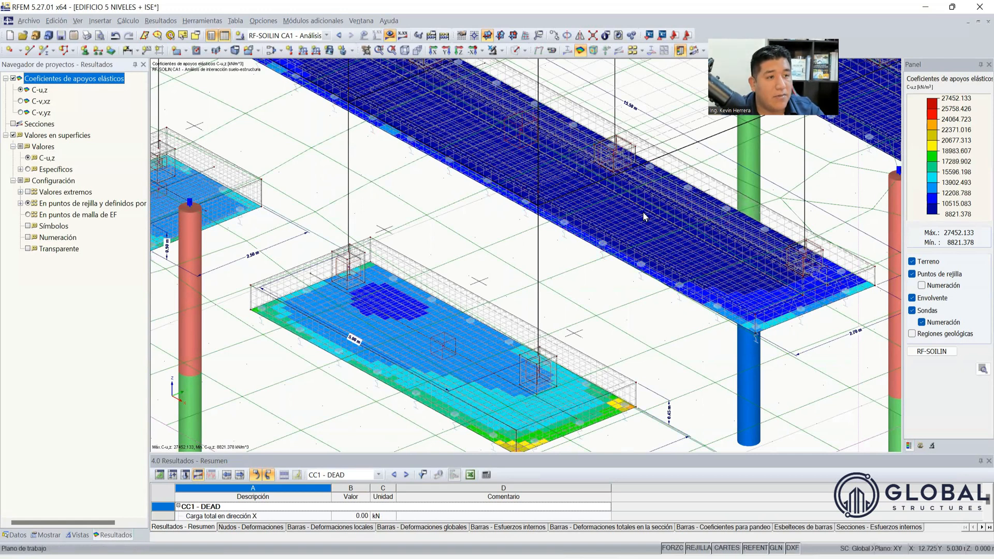
scroll(643, 216, down, 1)
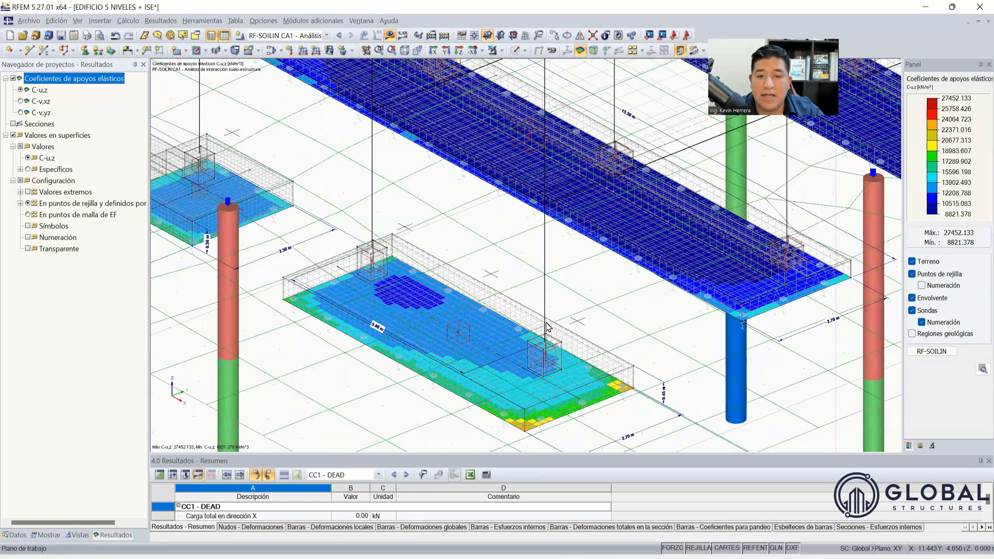
Step: Examine the C-u,z colours at the corners of the two-column combined footing and on the two footings joined by a strap beam
scroll(598, 345, up, 3)
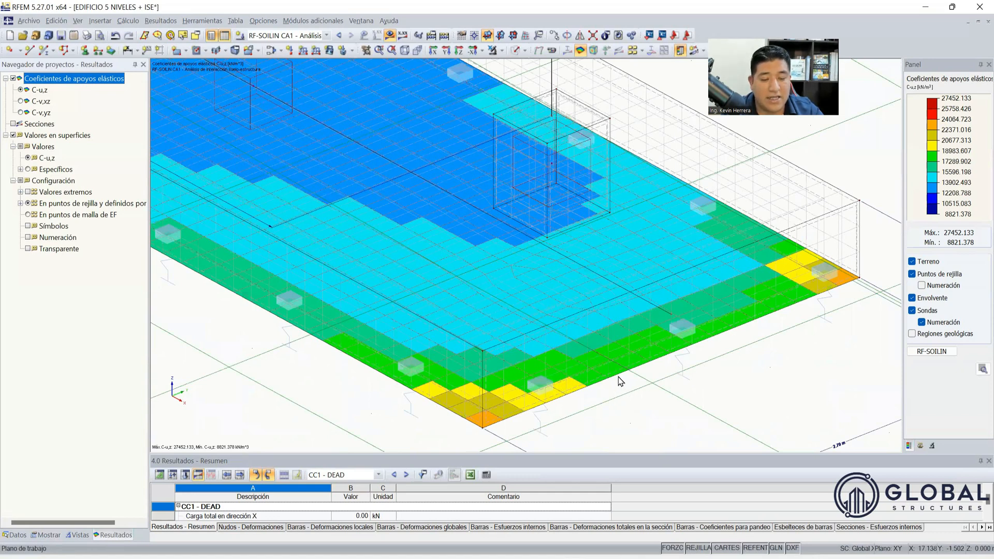
scroll(658, 368, up, 2)
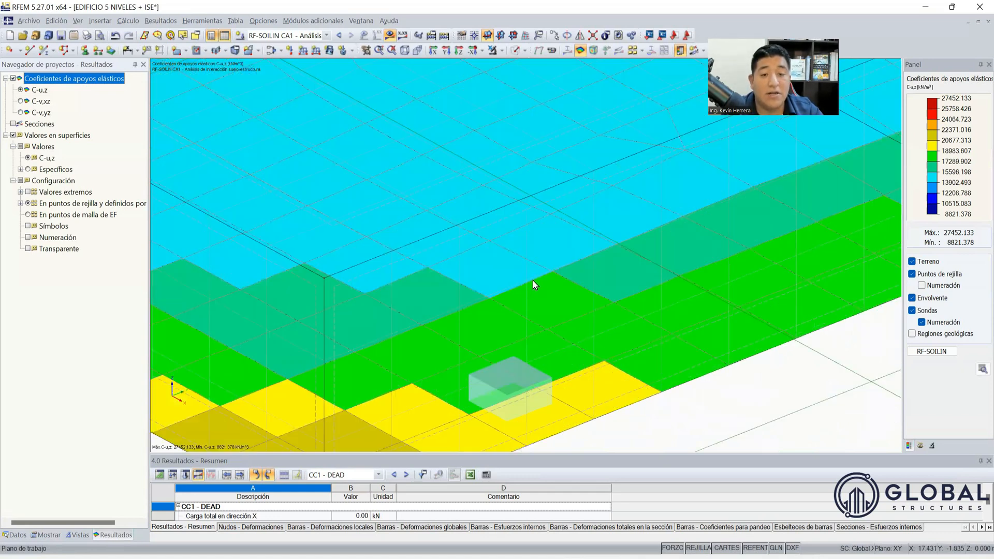
scroll(510, 265, down, 1)
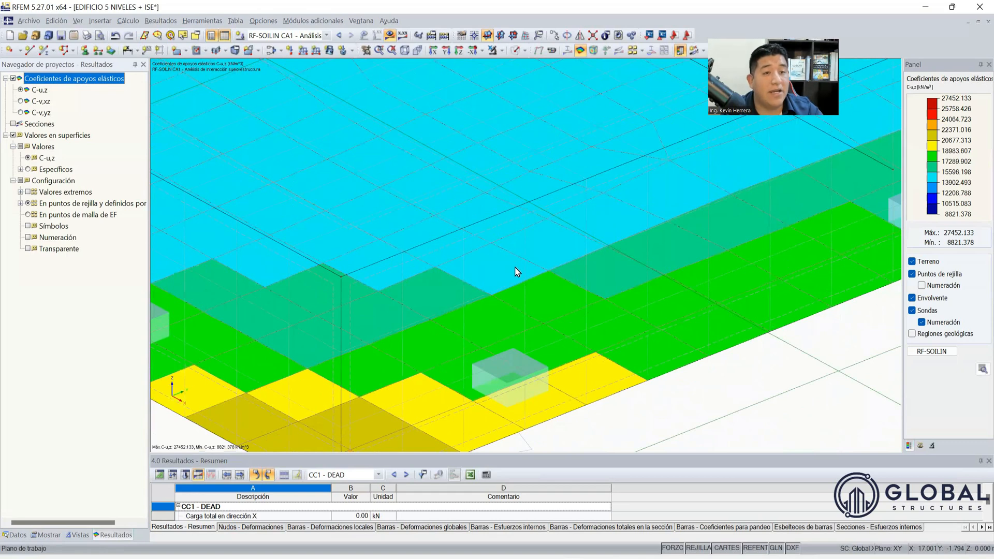
scroll(516, 272, down, 5)
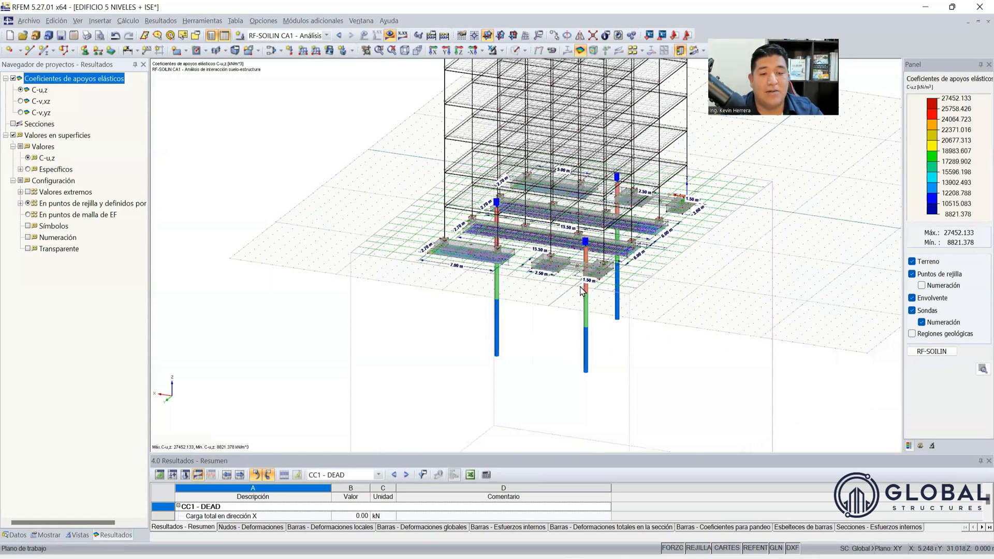
scroll(581, 291, up, 5)
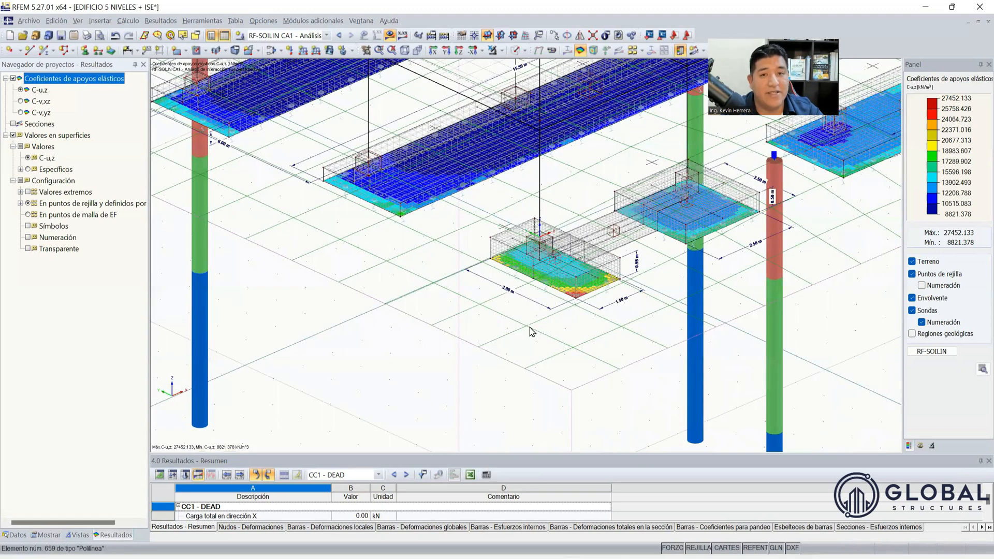
scroll(174, 200, down, 2)
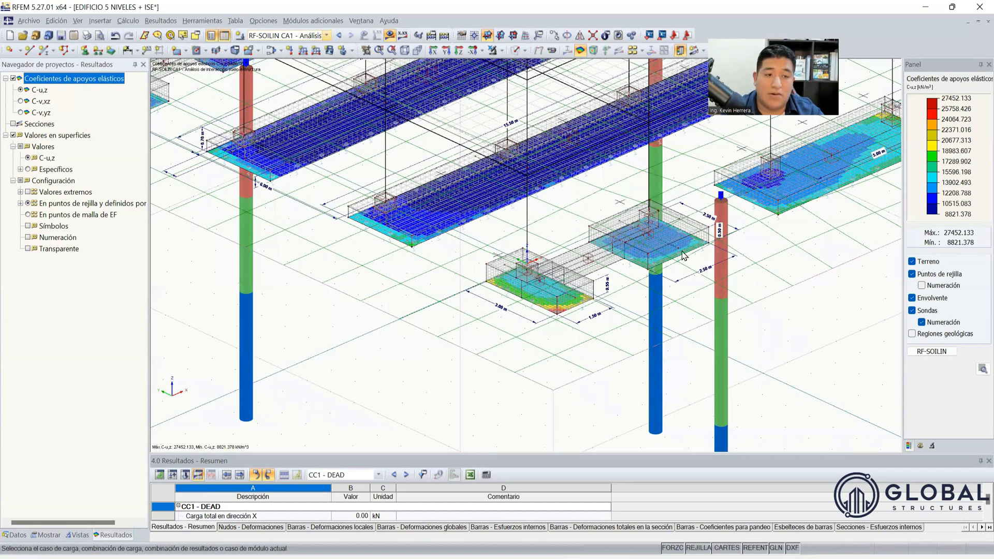
Step: Switch the results to load combination CO2 - CC1 + CC2 + CC3 and display the global deformations u
click(326, 35)
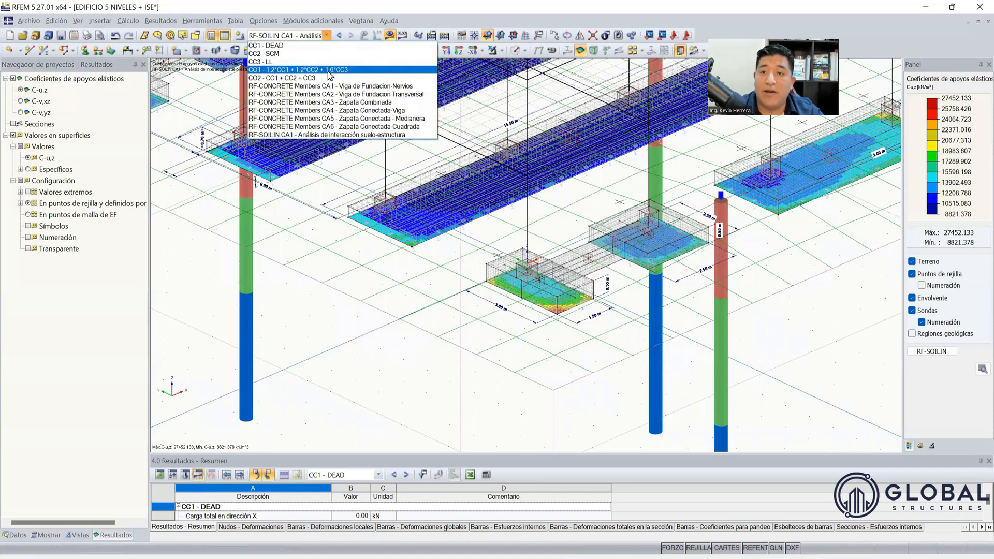
click(330, 70)
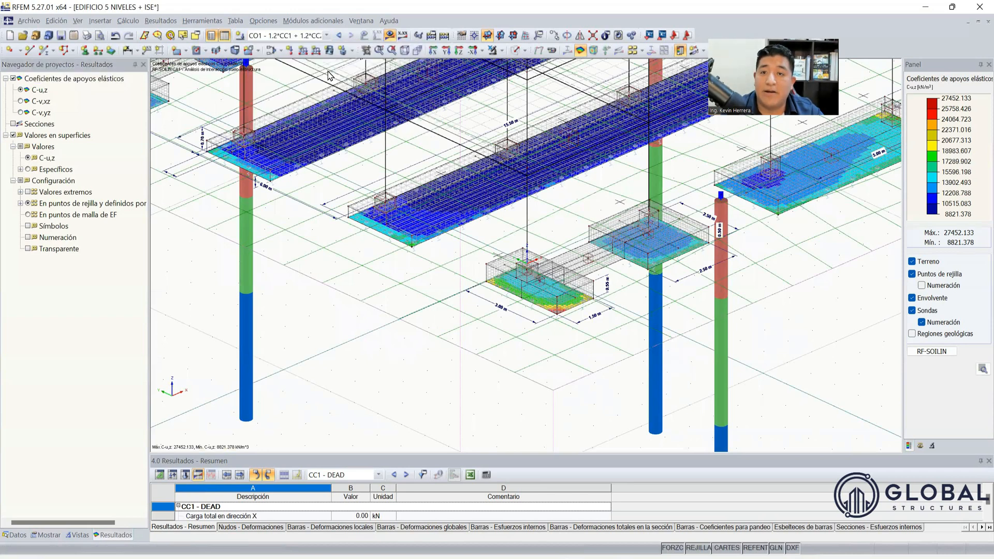
click(328, 39)
key(Return)
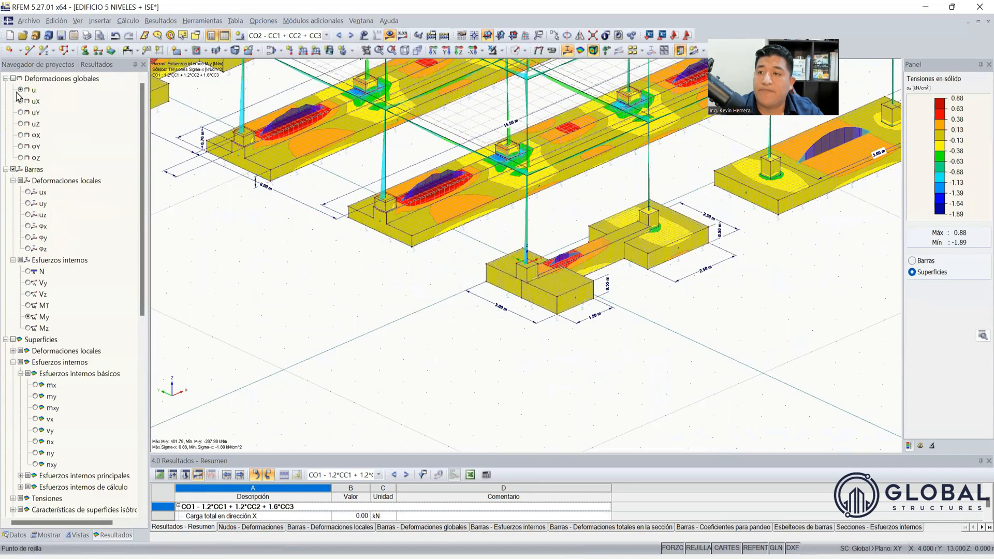
click(13, 79)
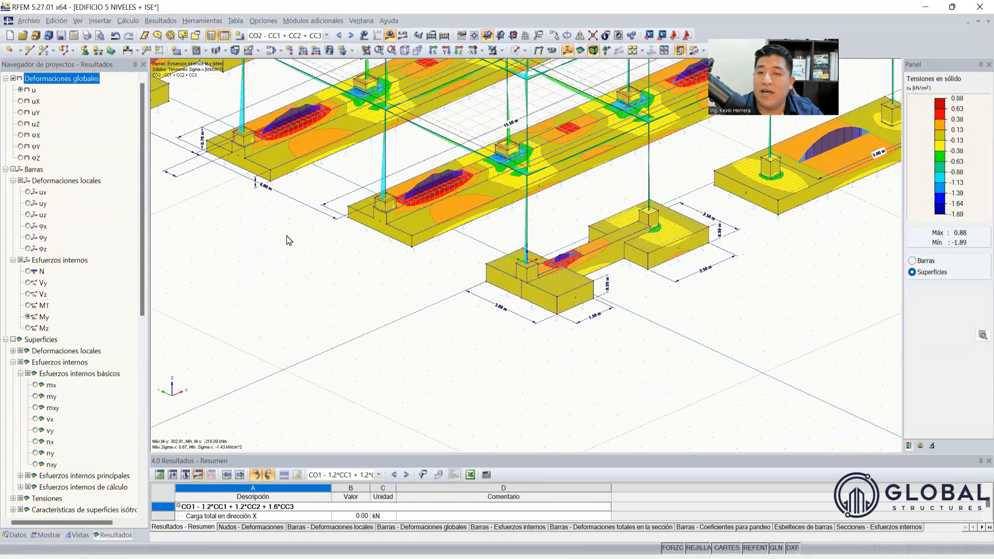
Step: Examine the deformed shape and total displacement u of the combined, strap-connected and strip footings at the building's base
scroll(502, 385, down, 5)
ctrl+middle_drag(507, 385, 459, 343)
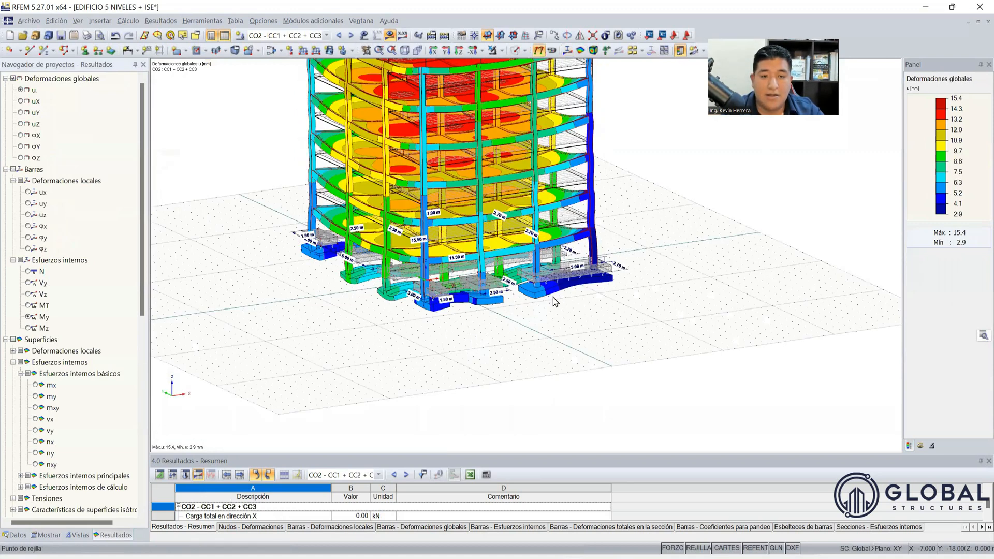
scroll(553, 302, up, 3)
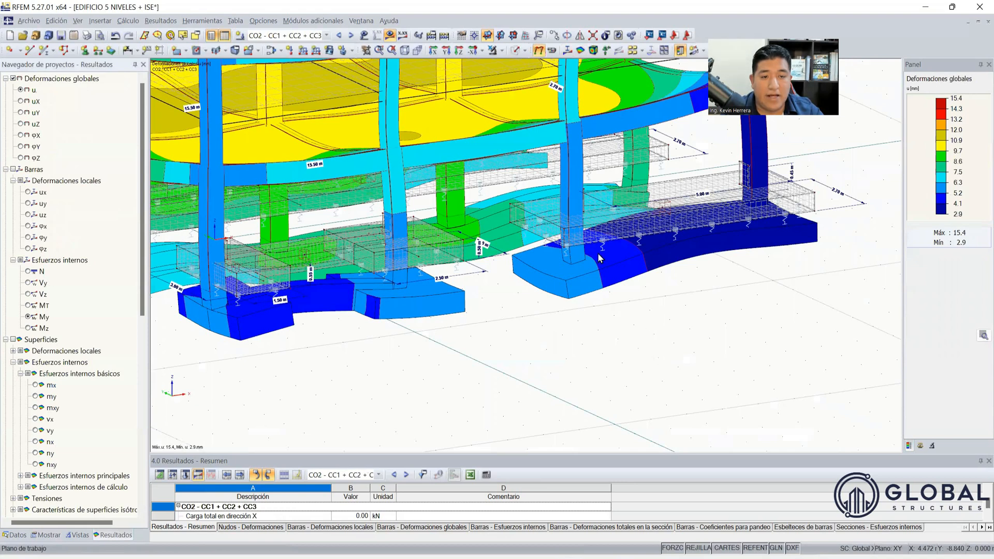
scroll(587, 296, down, 1)
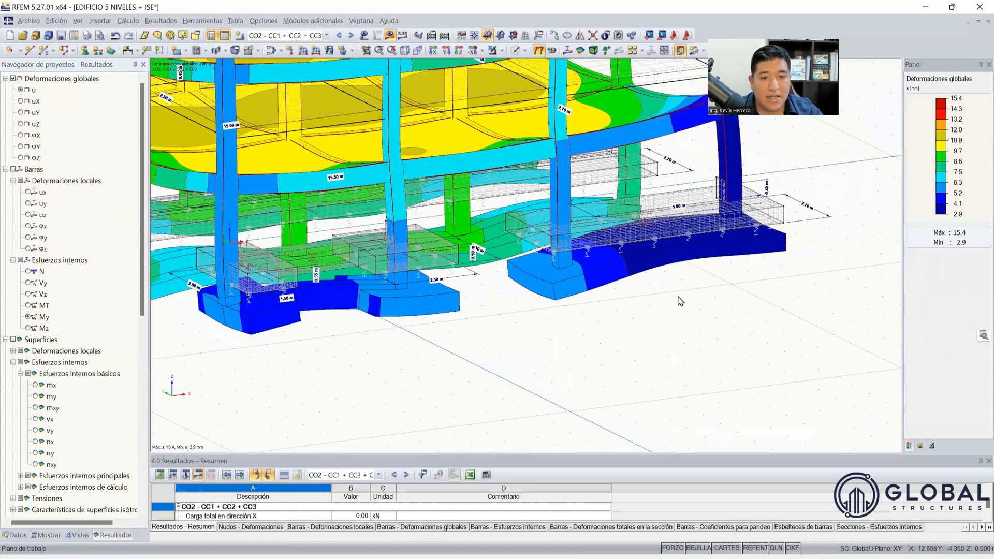
ctrl+middle_drag(401, 376, 522, 371)
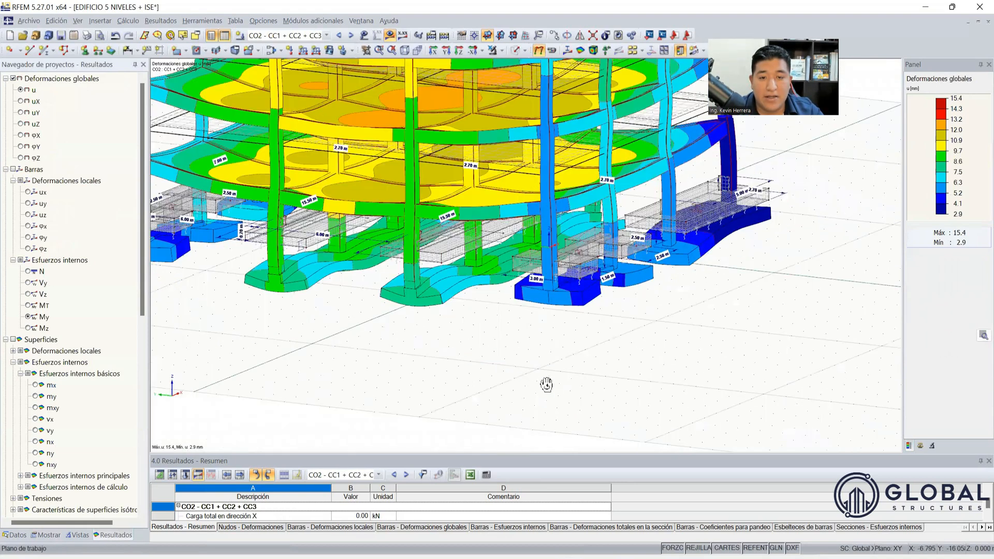
ctrl+middle_drag(605, 320, 624, 330)
Step: Display the vertical global deformations uZ and inspect the settlement of the foundations from the corner and the front
ctrl+middle_drag(500, 334, 432, 372)
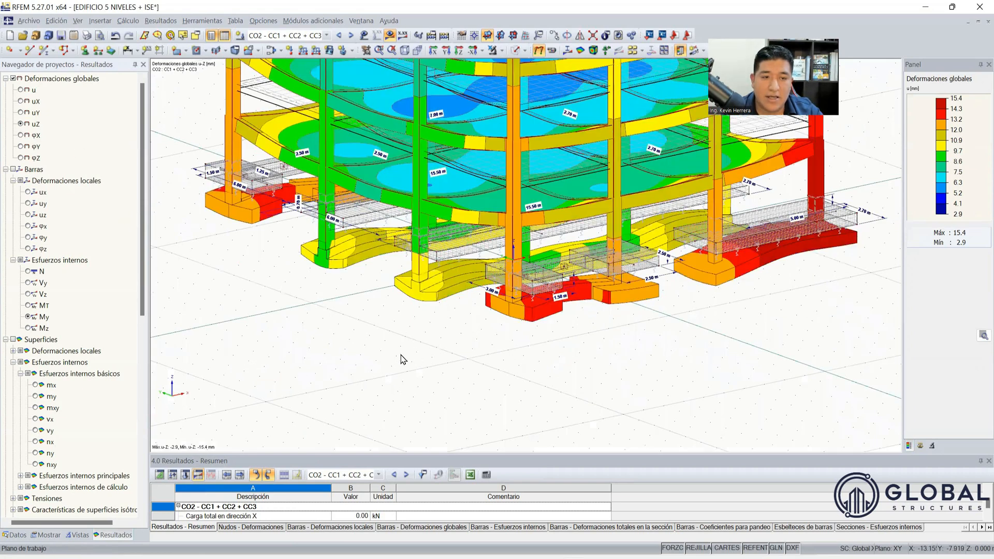
ctrl+middle_drag(361, 356, 401, 347)
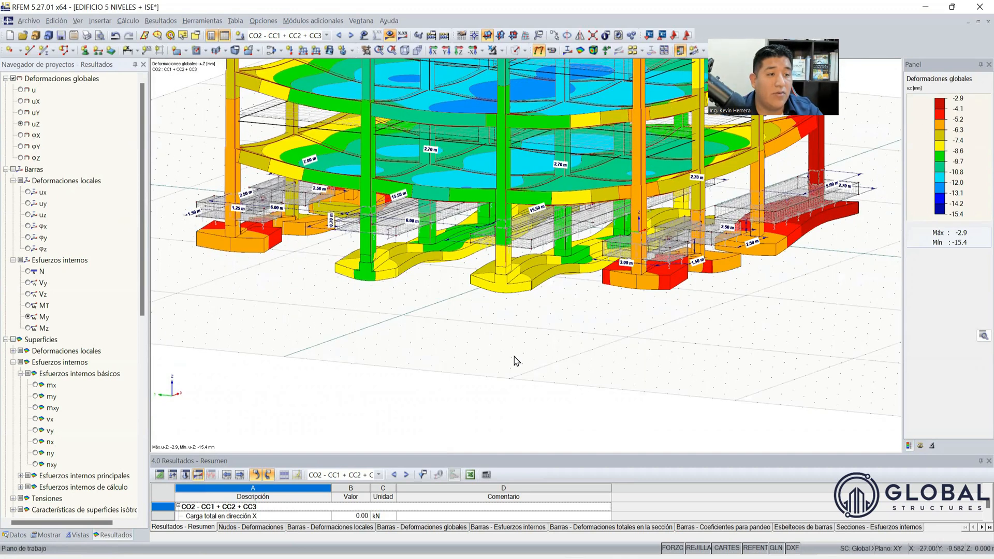
scroll(502, 362, down, 1)
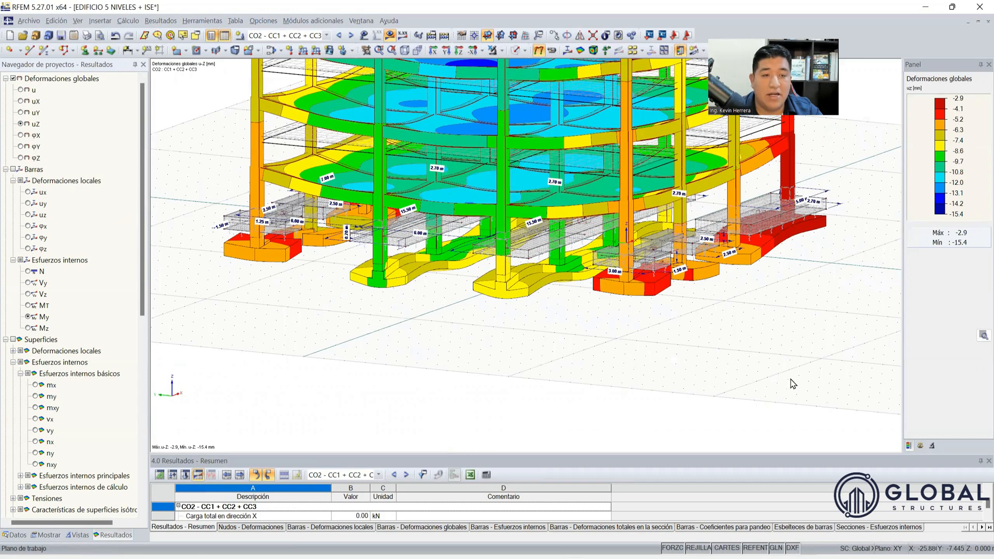
scroll(792, 383, down, 1)
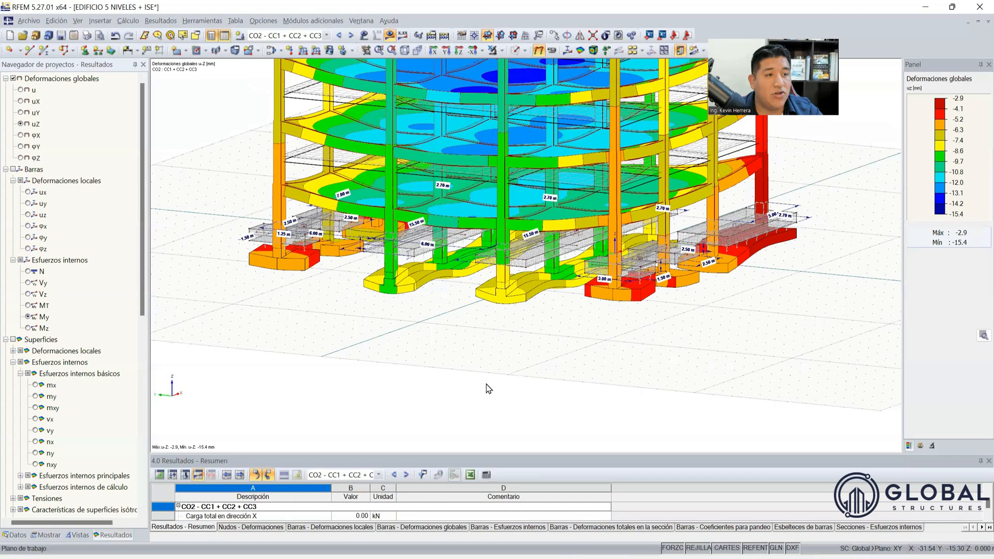
ctrl+middle_drag(436, 380, 599, 258)
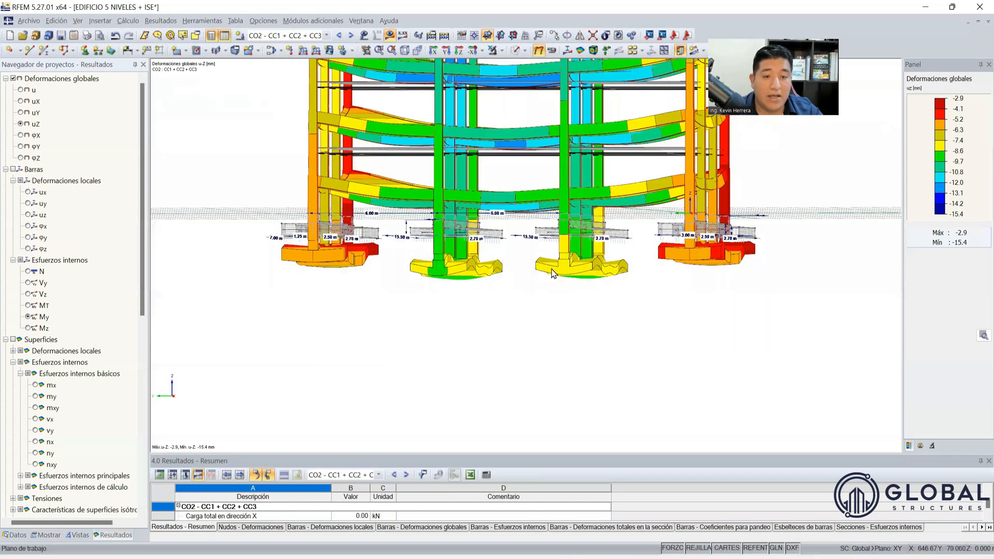
scroll(569, 287, up, 2)
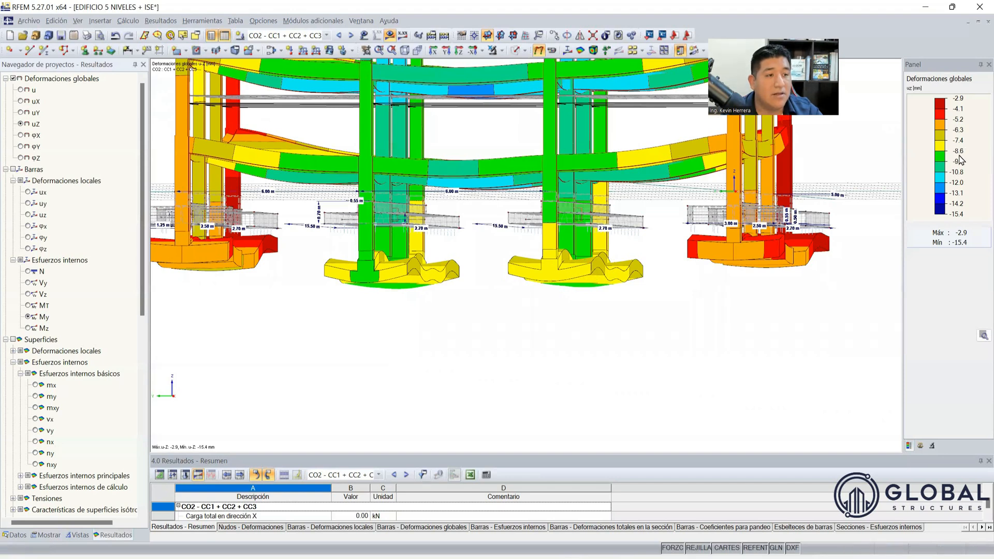
Step: Compare the uZ colours of the two inner strip footings with the legend
ctrl+middle_drag(587, 372, 528, 402)
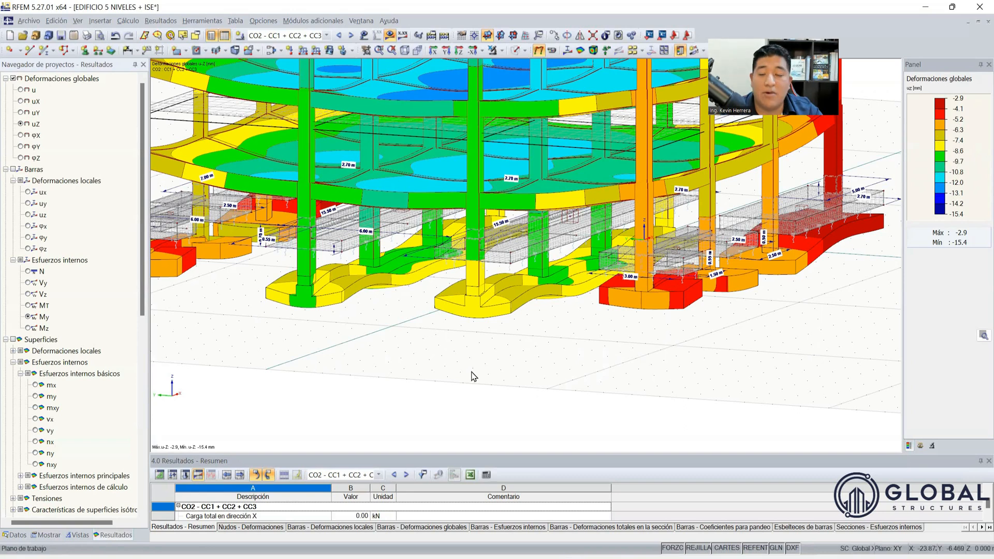
ctrl+middle_drag(368, 371, 449, 339)
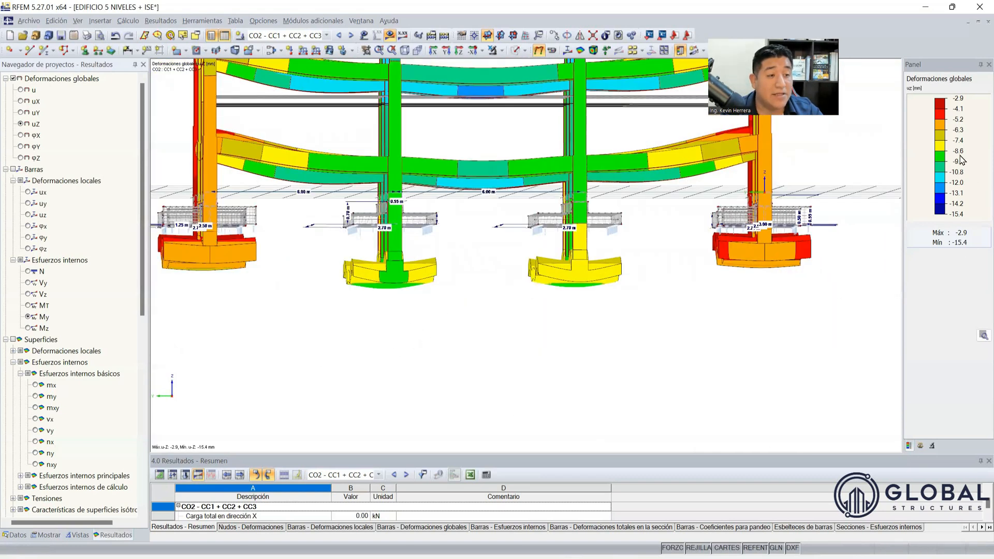
key(ctrl)
key(ctrl)
key(ctrl)
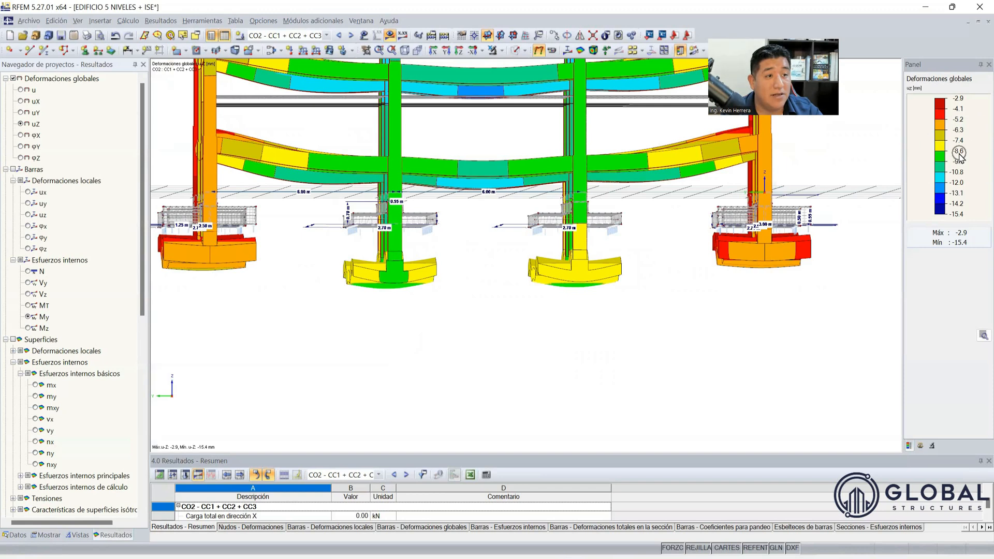
Step: Examine the differential settlement between the outer footings and the inner strip footings, checking their uZ colours against the legend
ctrl+middle_drag(806, 322, 764, 347)
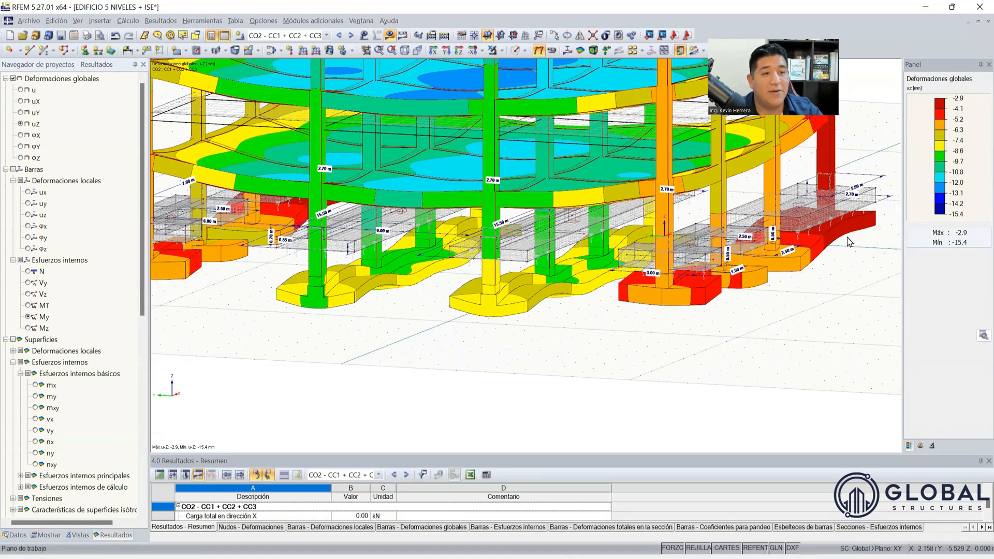
scroll(610, 316, down, 1)
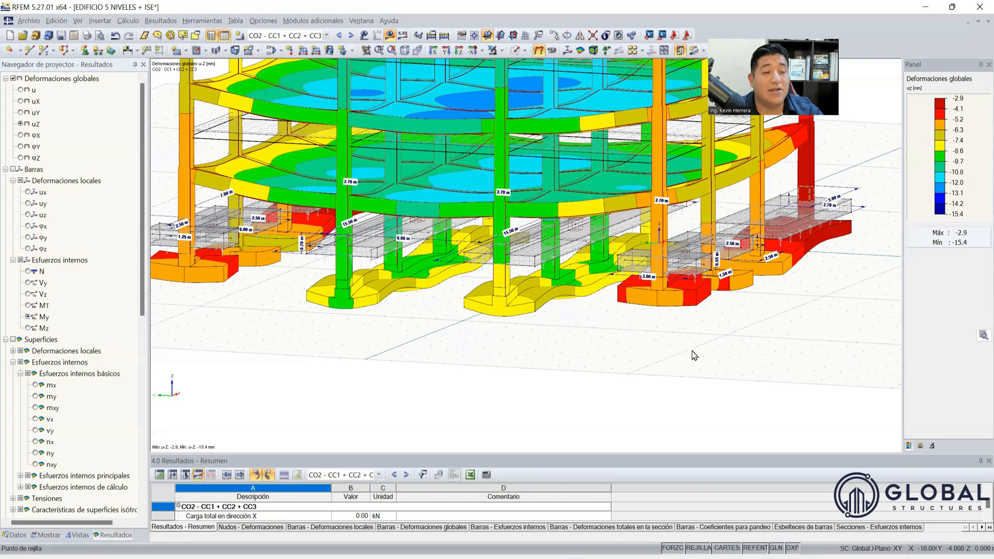
scroll(546, 343, down, 1)
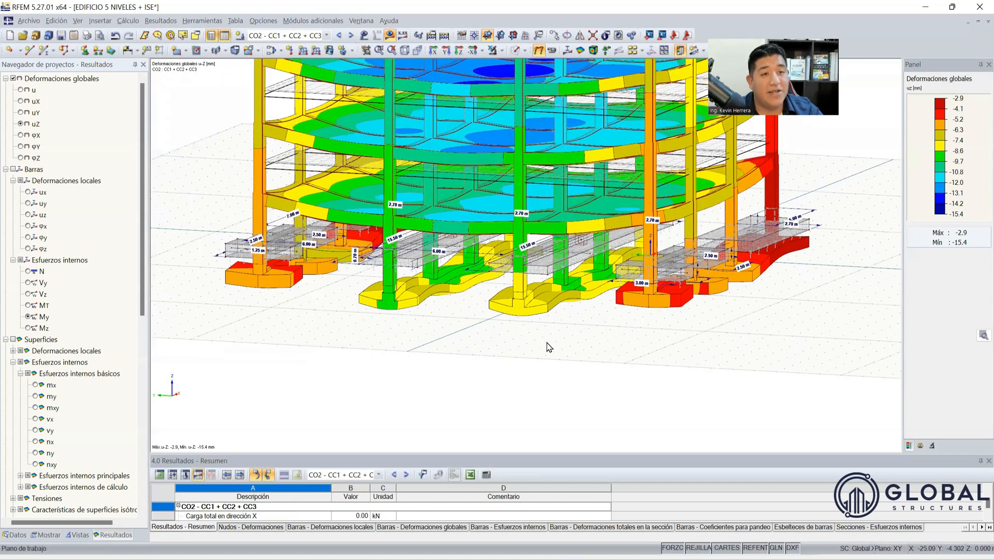
ctrl+middle_drag(453, 372, 555, 360)
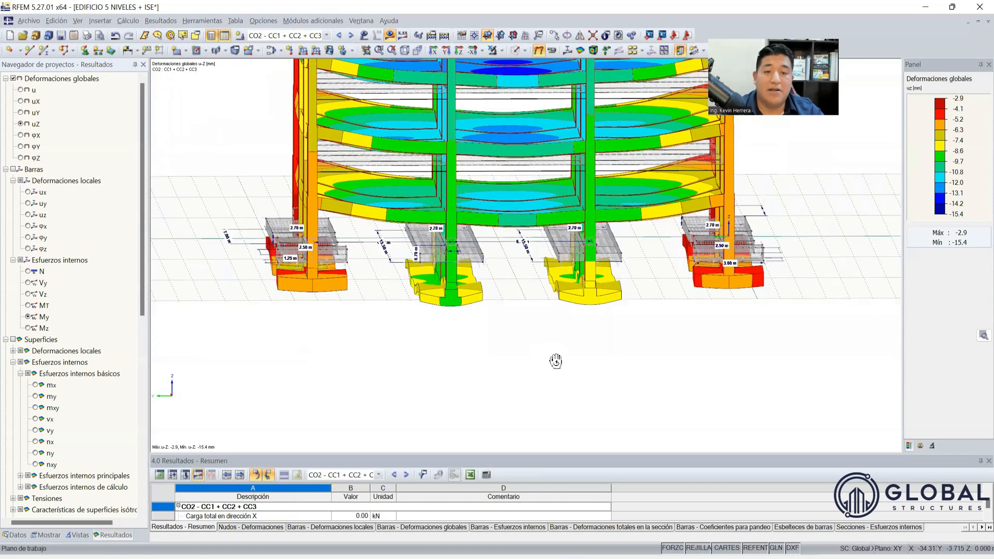
scroll(578, 305, up, 1)
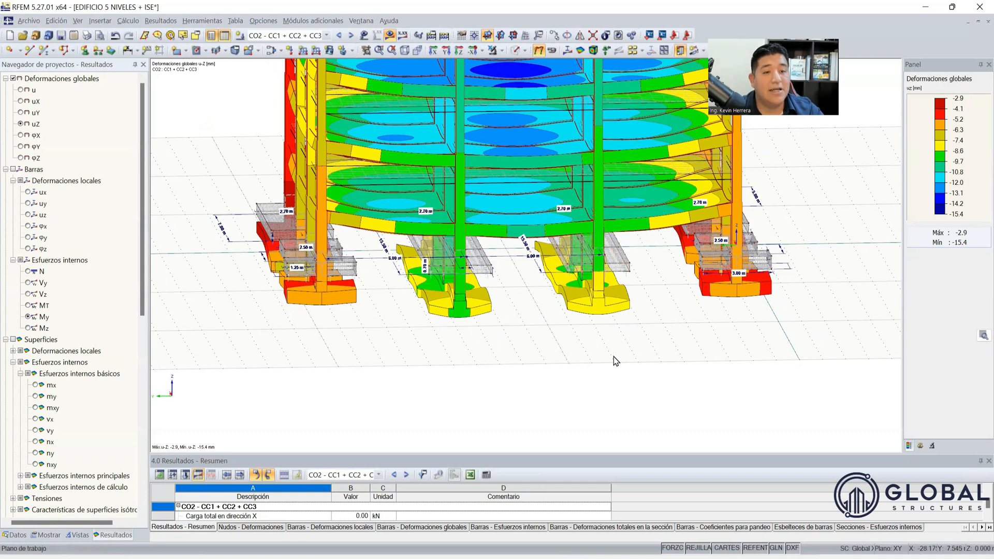
scroll(610, 356, down, 1)
ctrl+middle_drag(811, 382, 748, 388)
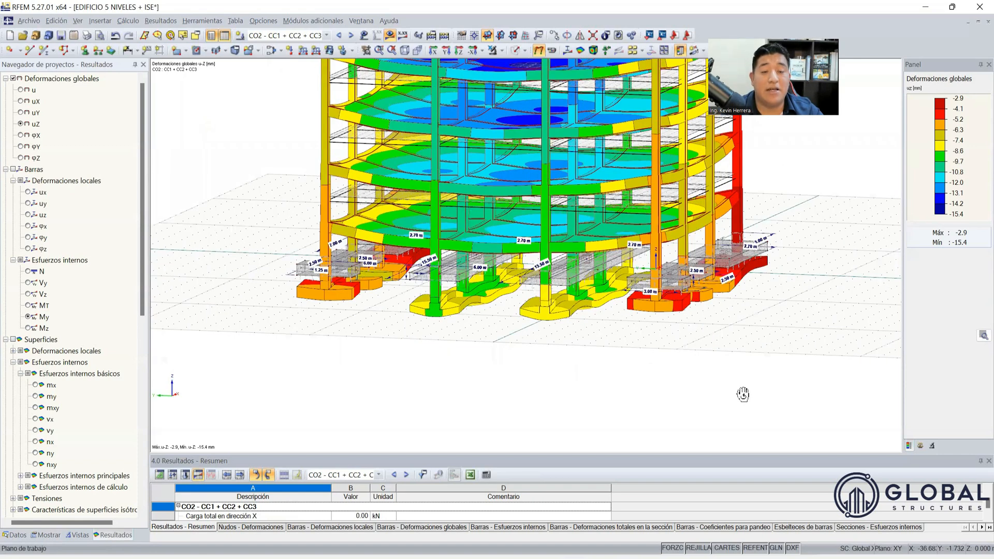
scroll(537, 272, up, 1)
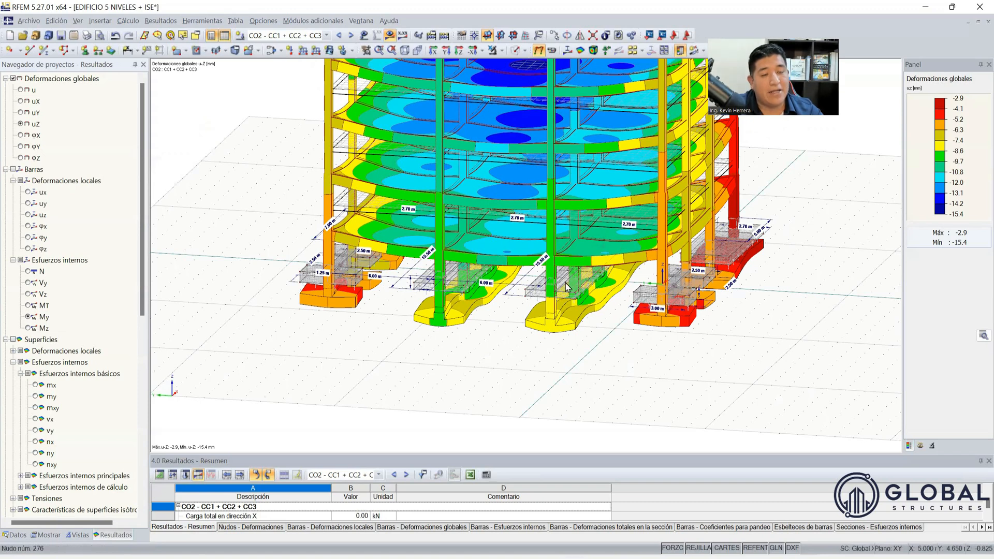
key(ctrl)
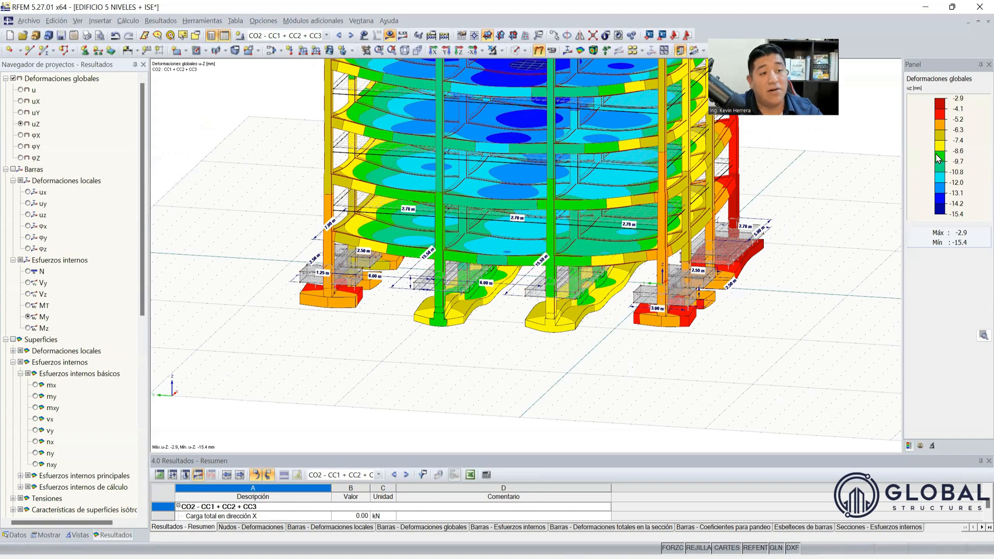
key(ctrl)
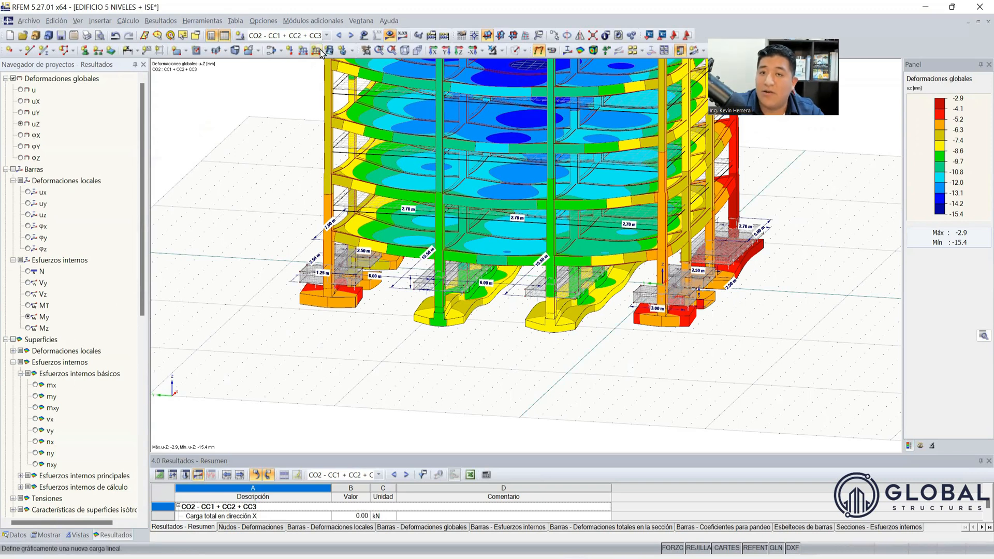
Step: Show the results of load combination CO1 - 1.2*CC1 + 1.2*CC2 + 1.6*CC3 and display the surfaces' contact stresses σz
click(310, 36)
click(309, 71)
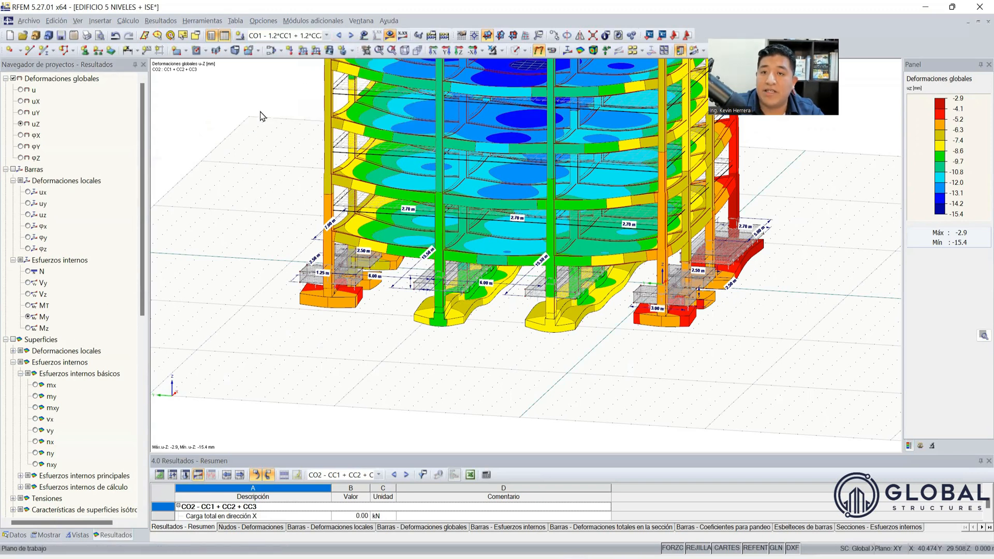
scroll(86, 331, down, 8)
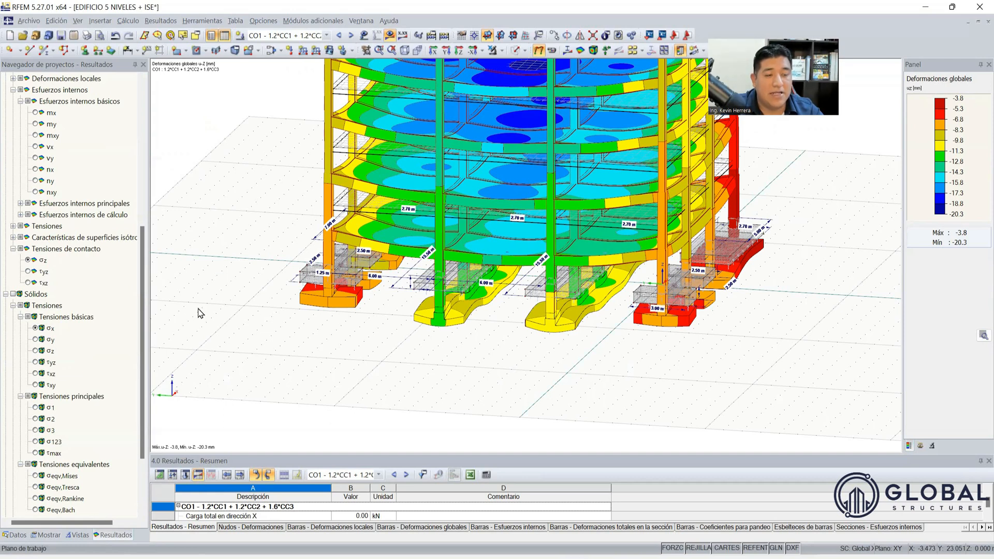
scroll(104, 325, down, 3)
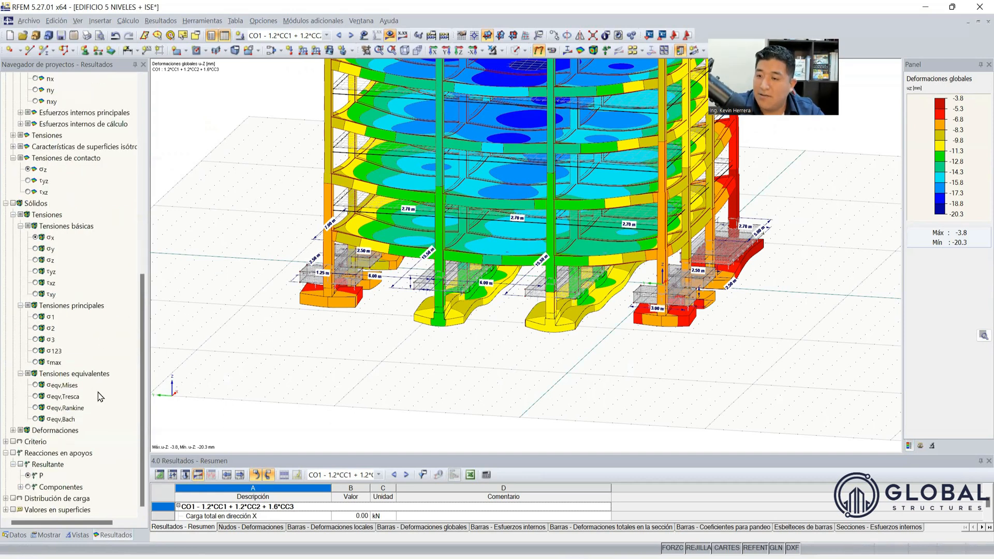
scroll(73, 436, up, 4)
scroll(73, 436, up, 2)
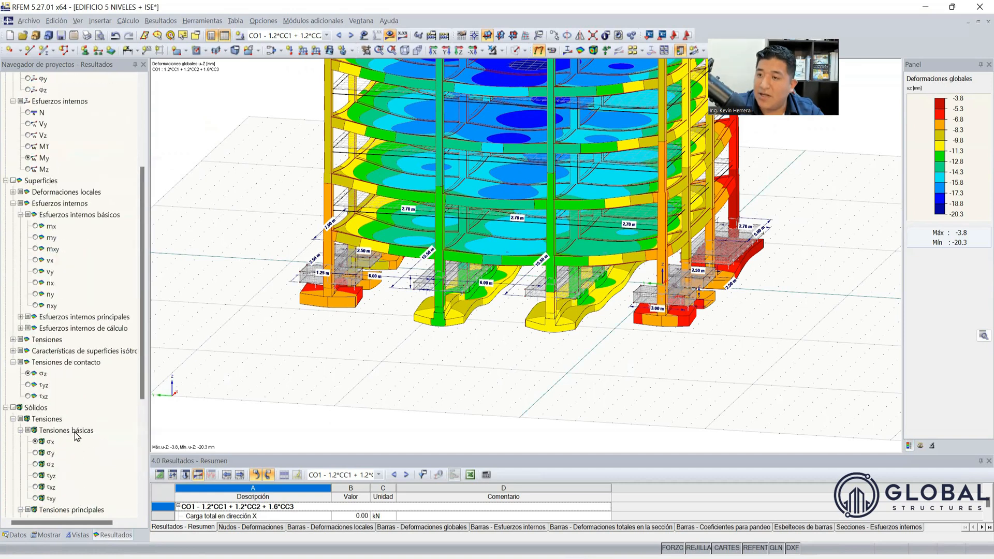
scroll(78, 435, down, 2)
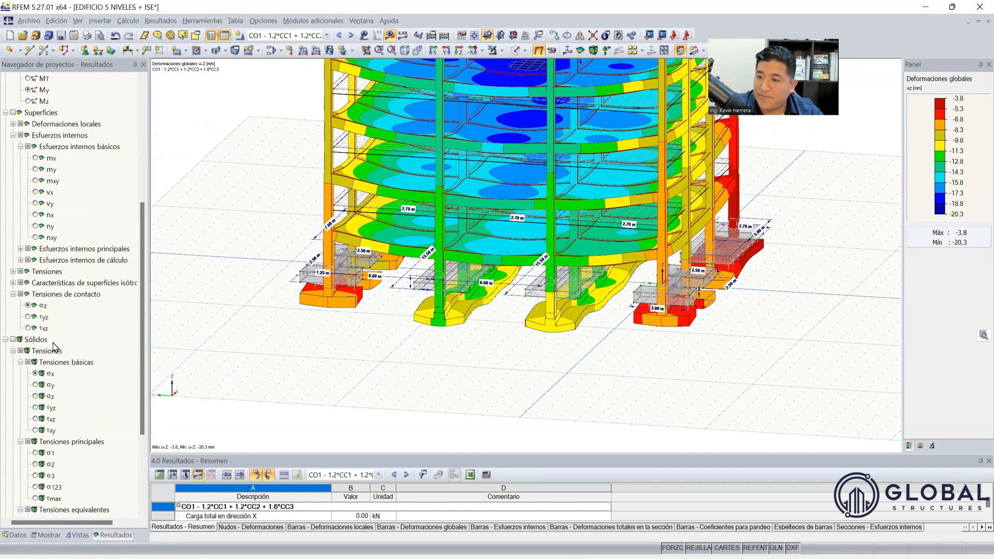
click(29, 306)
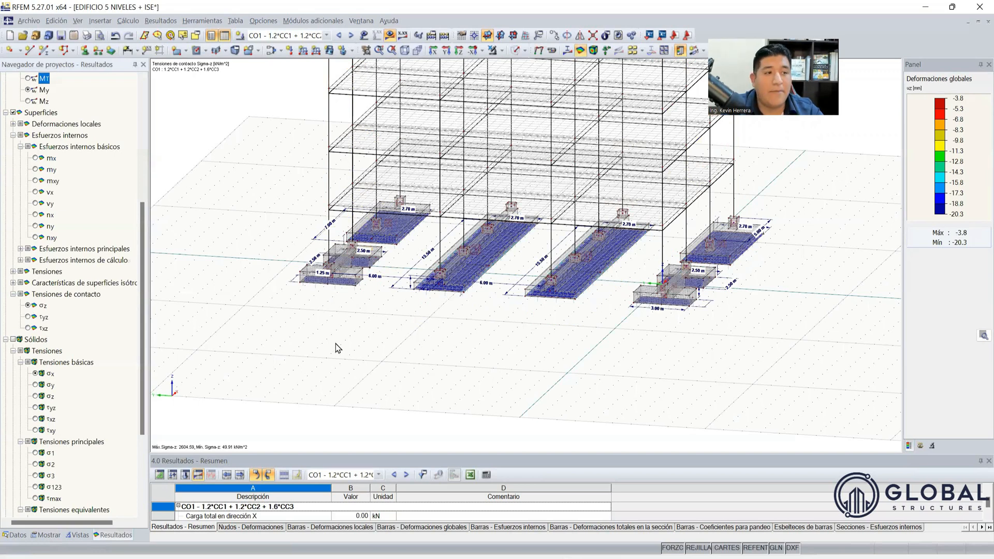
Step: Examine the σz contact stresses under the strap-connected, combined and strip footings, comparing their colours with the legend
ctrl+middle_drag(732, 377, 588, 392)
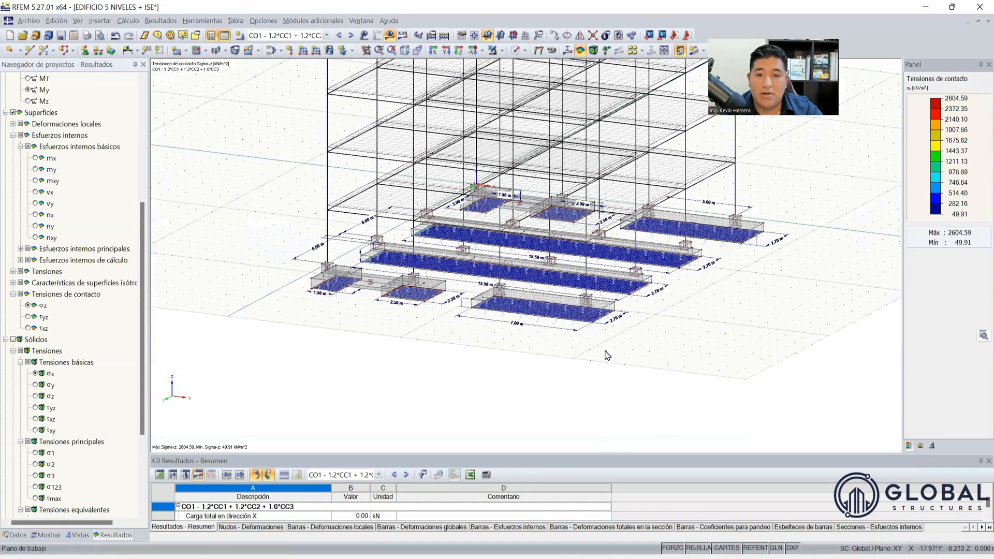
scroll(608, 354, up, 5)
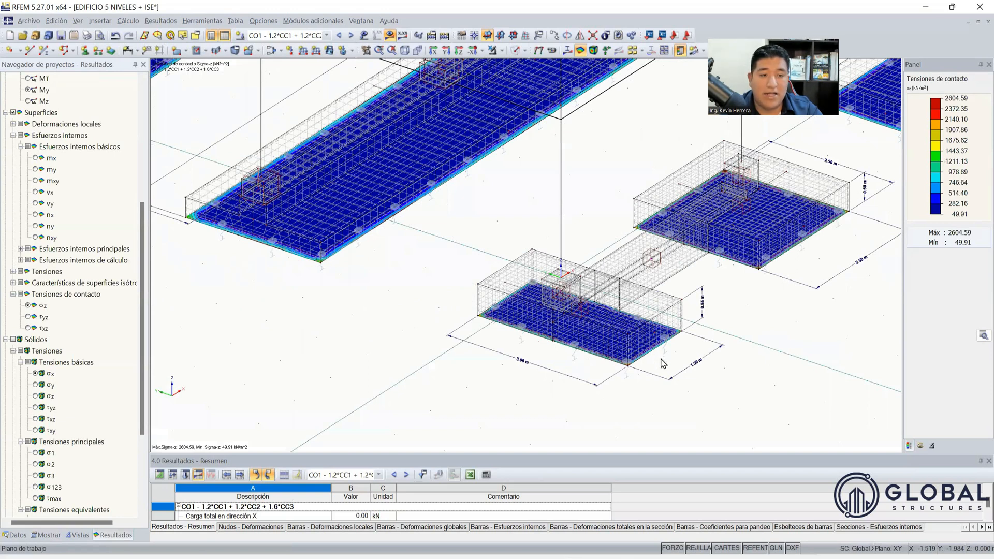
scroll(660, 366, up, 3)
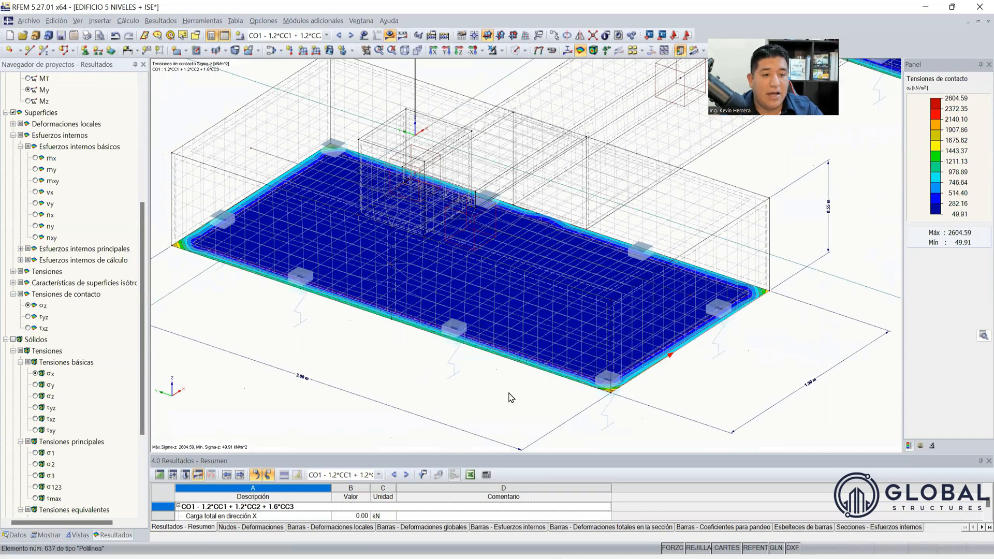
scroll(510, 398, down, 3)
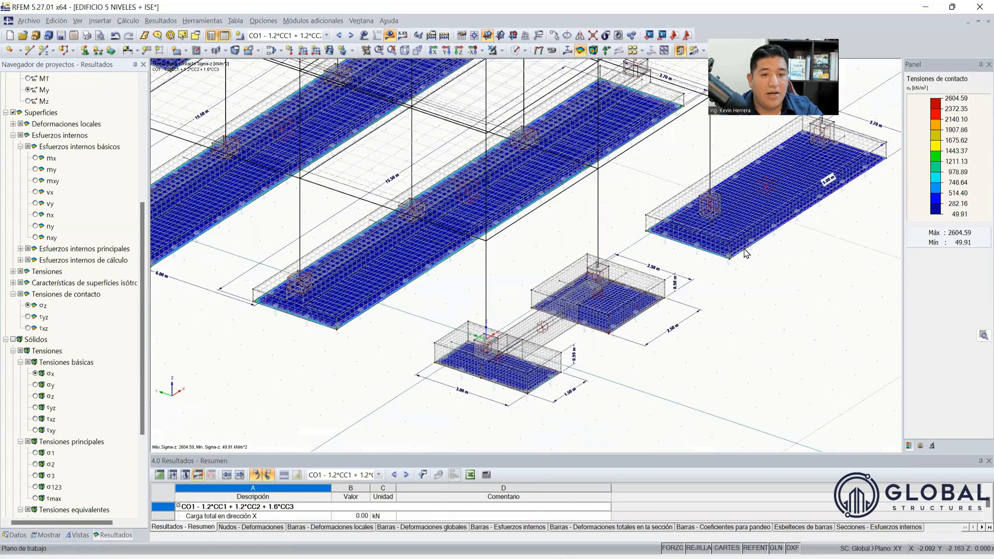
middle_drag(754, 214, 700, 242)
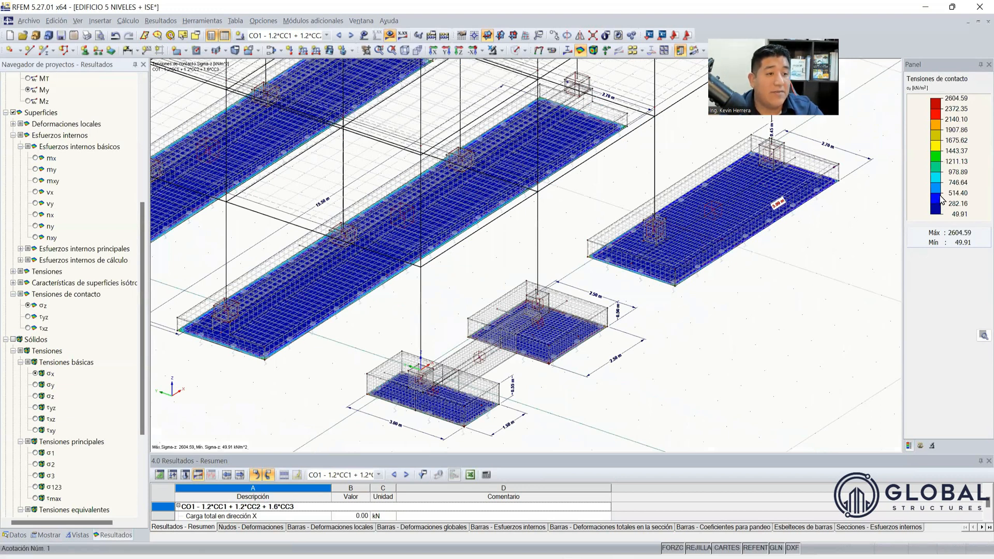
key(ctrl)
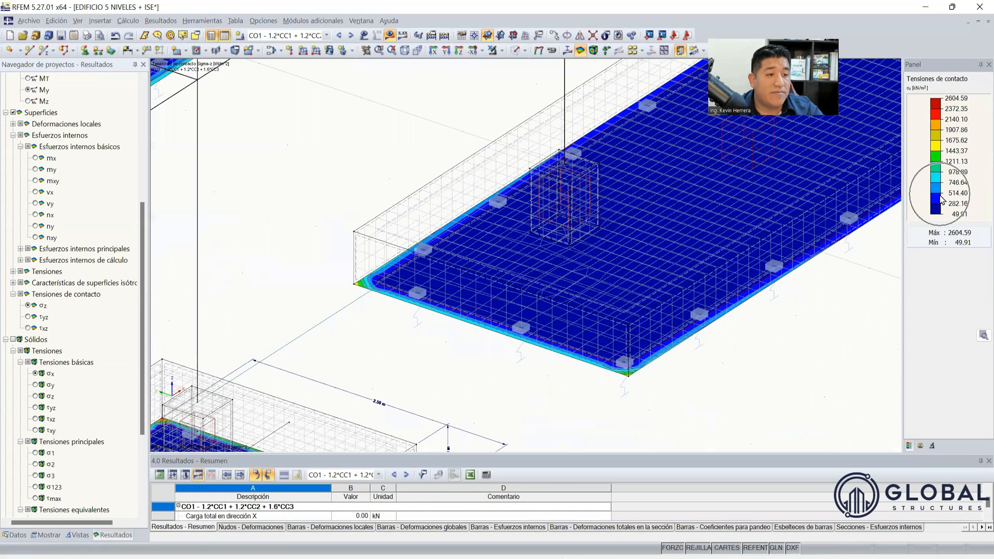
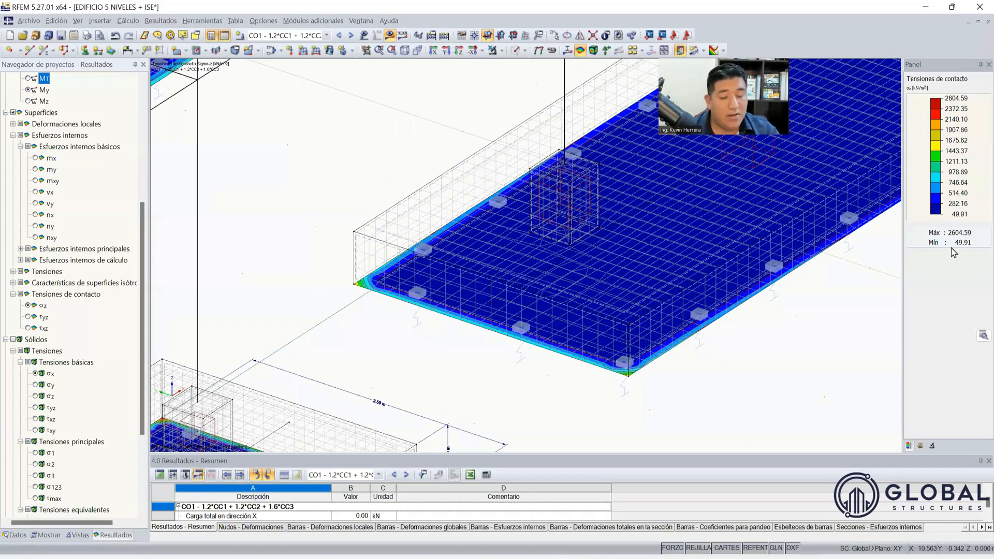
Step: Switch to Mathcad Prime and check the conversion of 500 kN/m² to kgf/cm²
key(super)
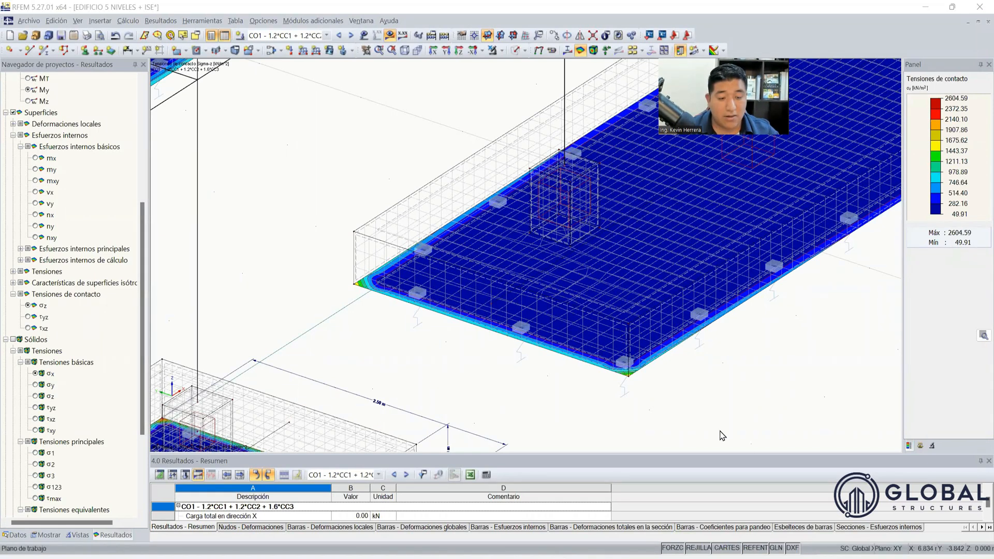
key(alt+Tab)
click(431, 252)
click(442, 232)
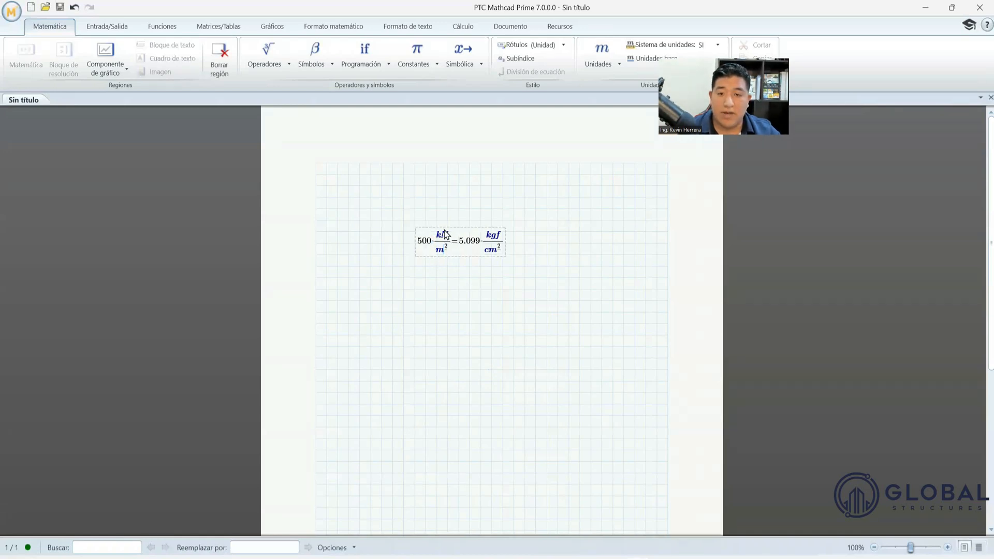
click(466, 251)
click(538, 235)
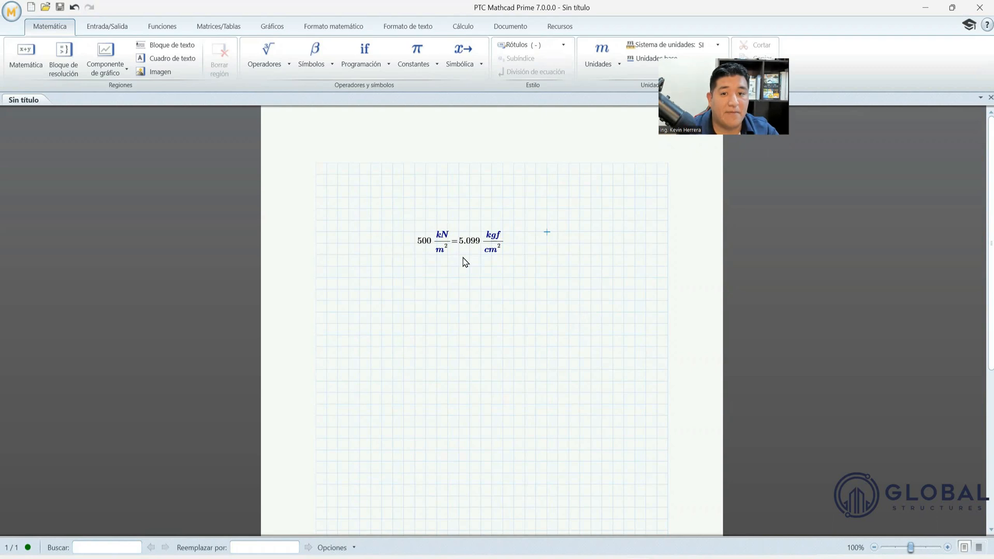
click(459, 241)
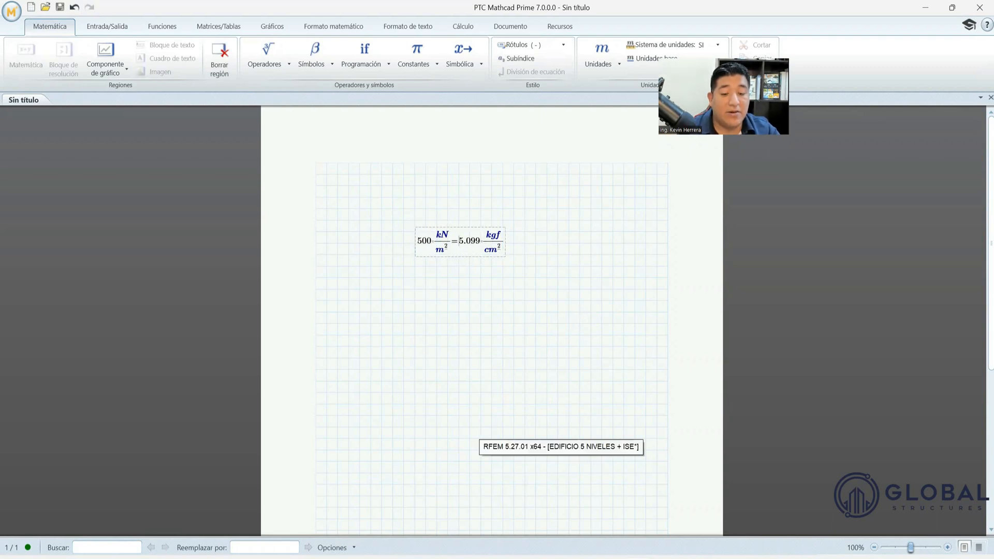
Step: Return to RFEM and show the contact stresses for load combination CO2 - CC1 + CC2 + CC3
click(561, 492)
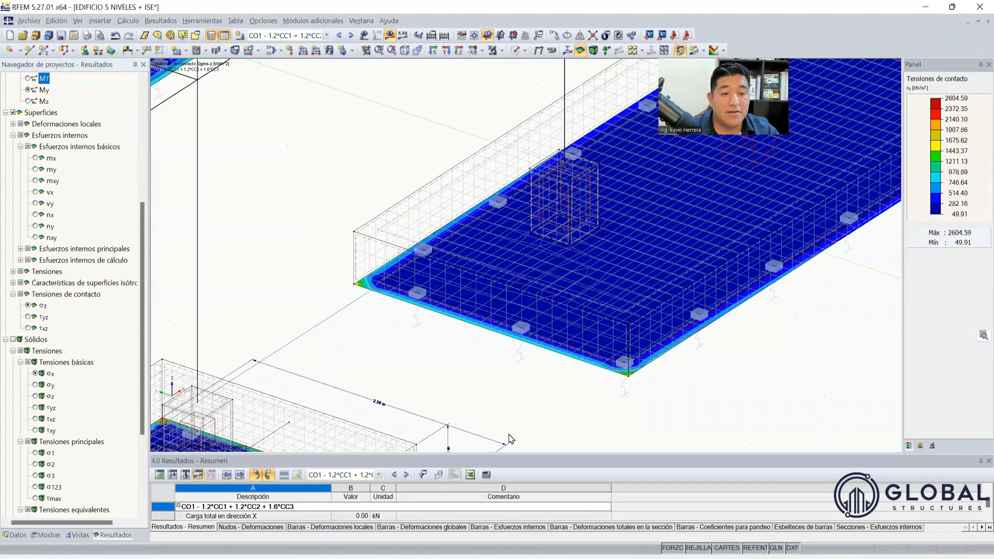
click(327, 35)
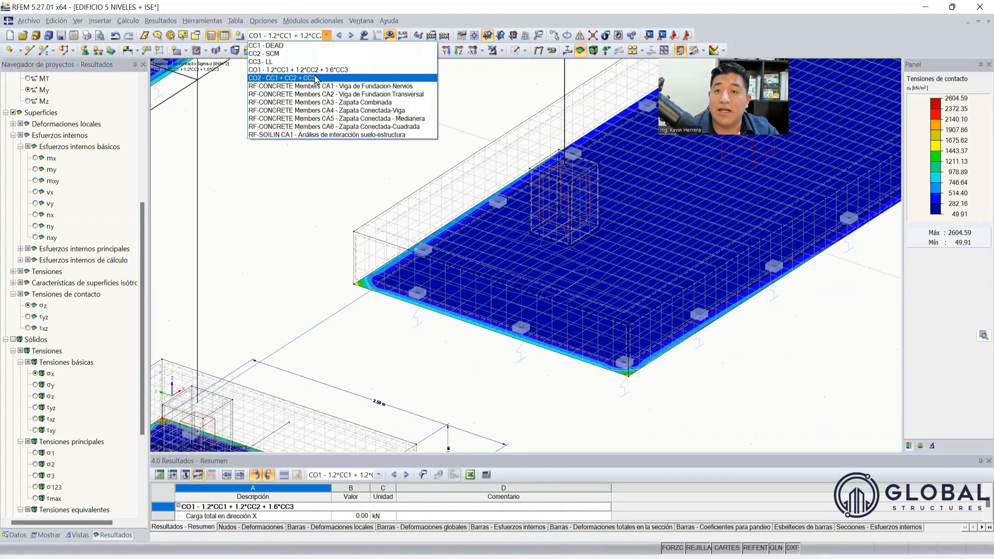
click(316, 78)
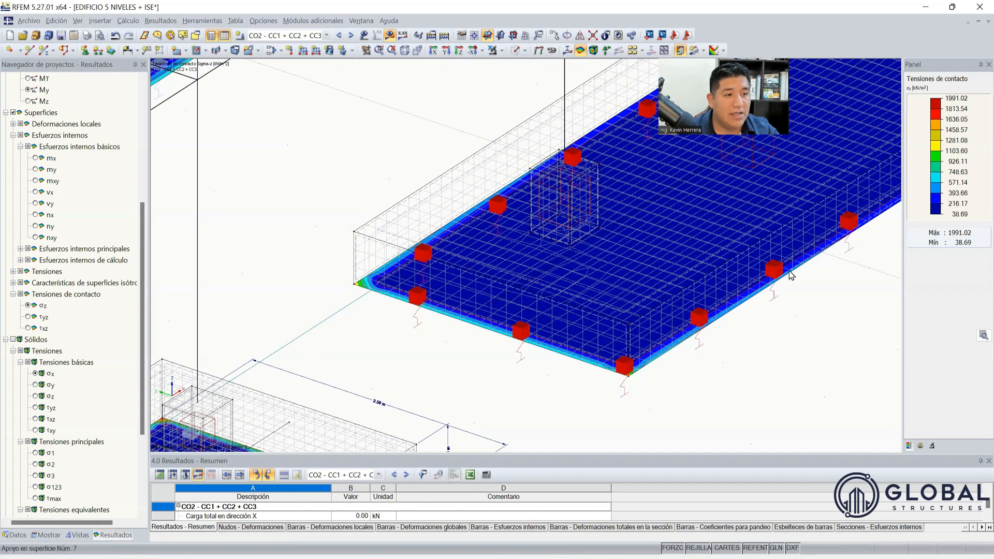
Step: Examine the σz contact stresses inside and along the long edge of the combined footing, checking the colours against the legend
scroll(731, 312, up, 1)
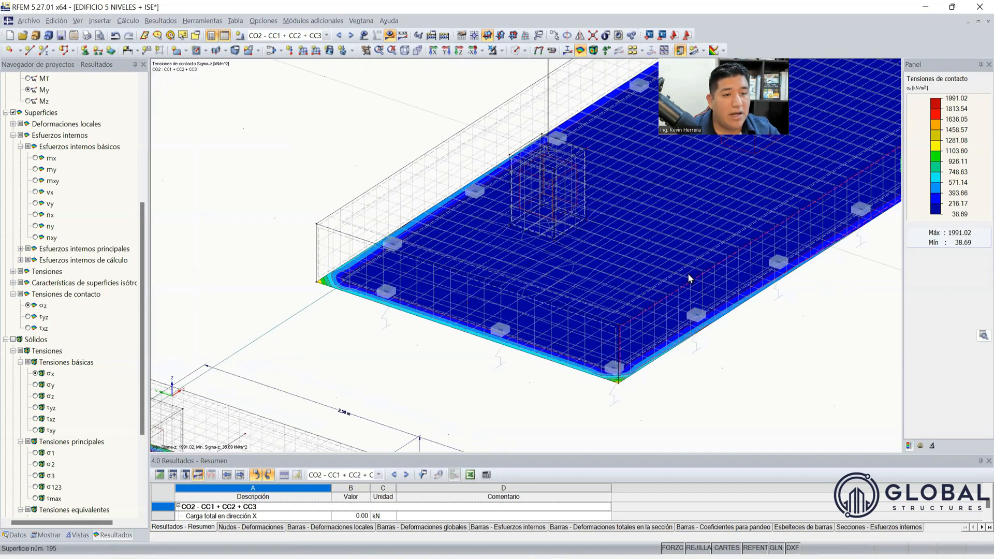
scroll(636, 238, up, 5)
scroll(603, 231, up, 4)
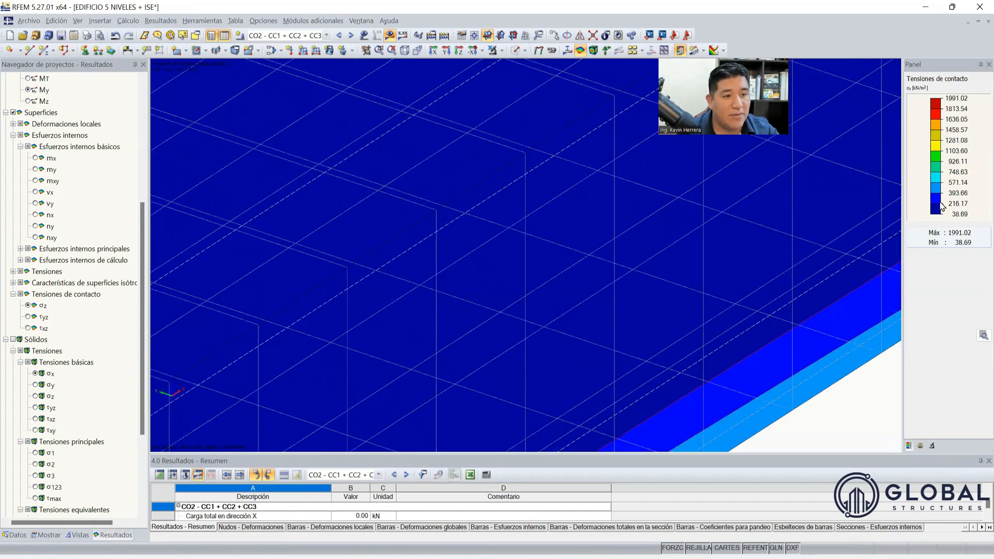
scroll(702, 269, down, 1)
scroll(718, 275, down, 2)
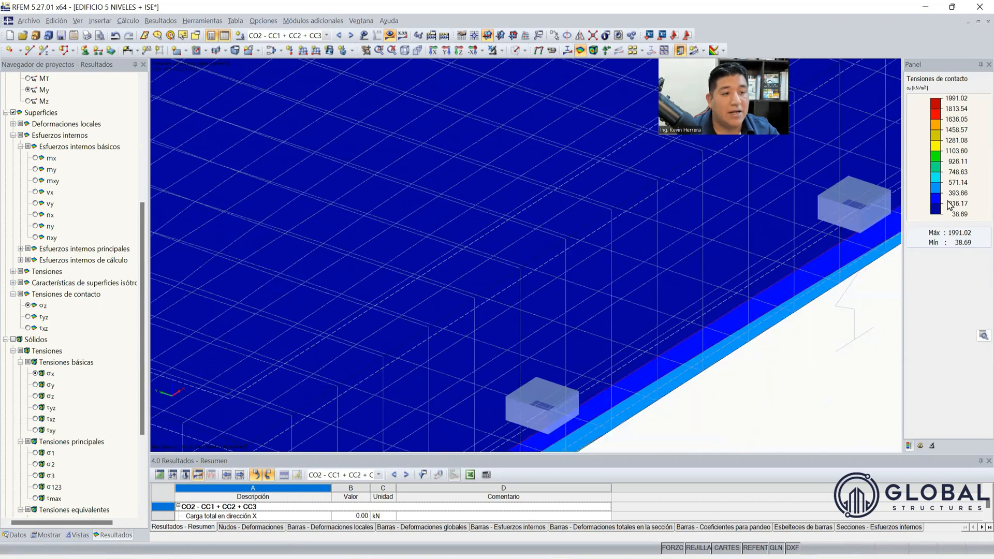
click(982, 337)
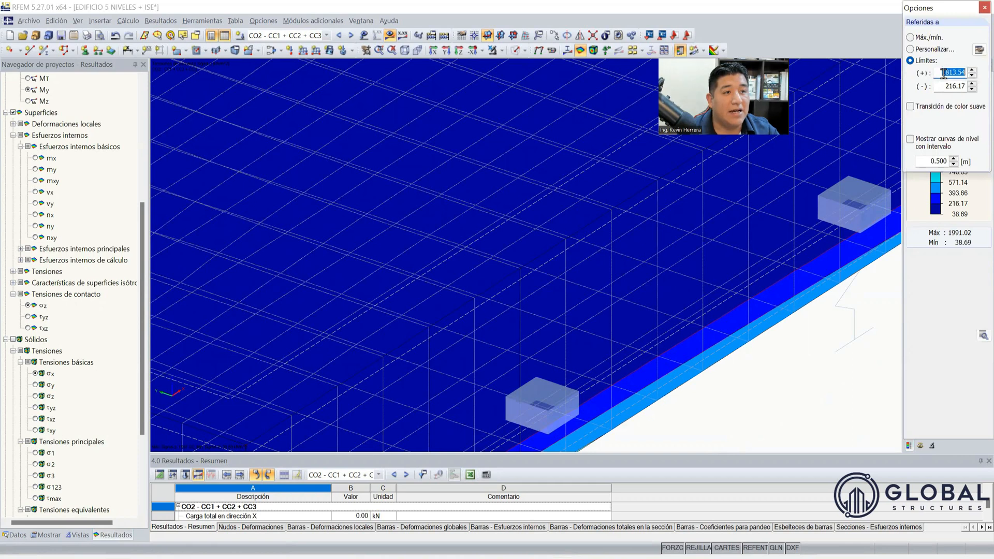
click(918, 38)
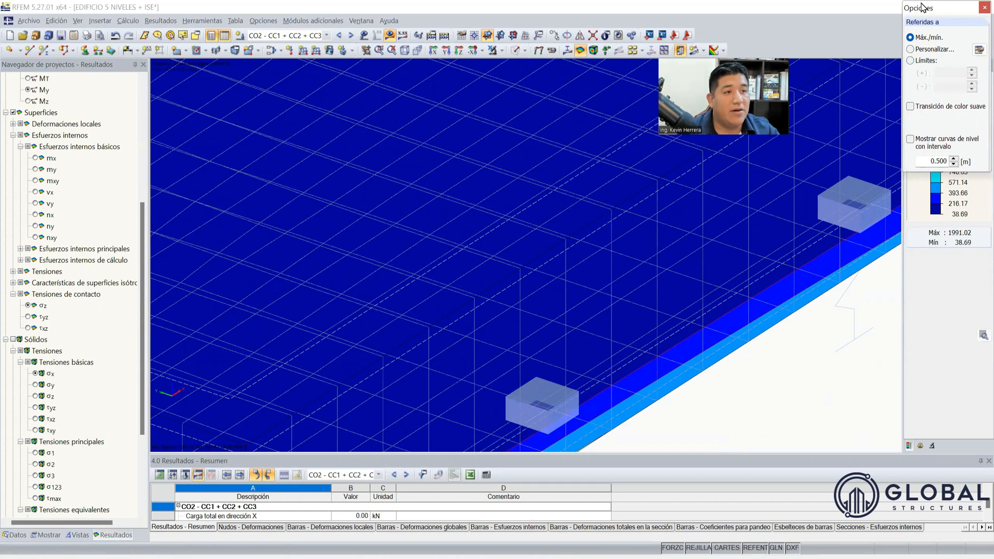
drag(922, 6, 796, 107)
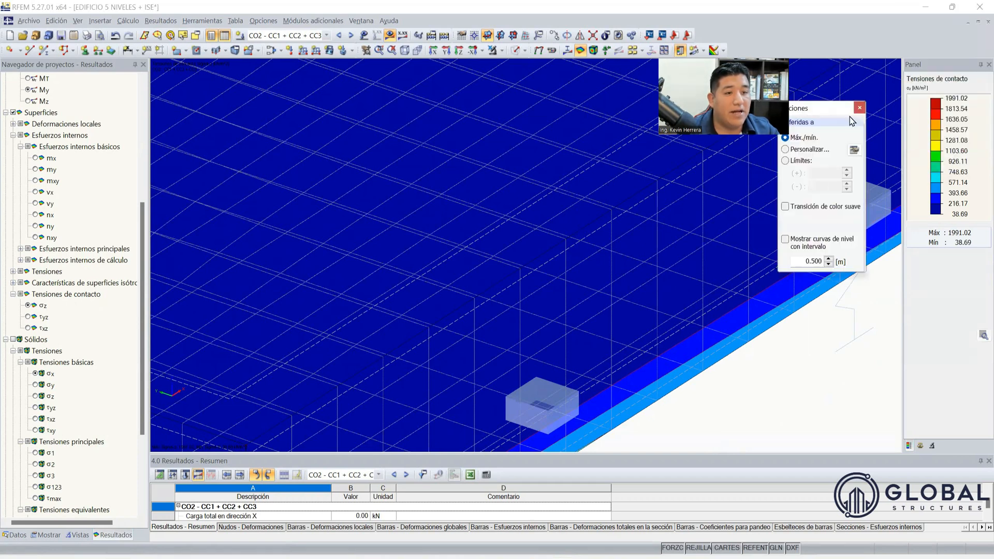
click(698, 294)
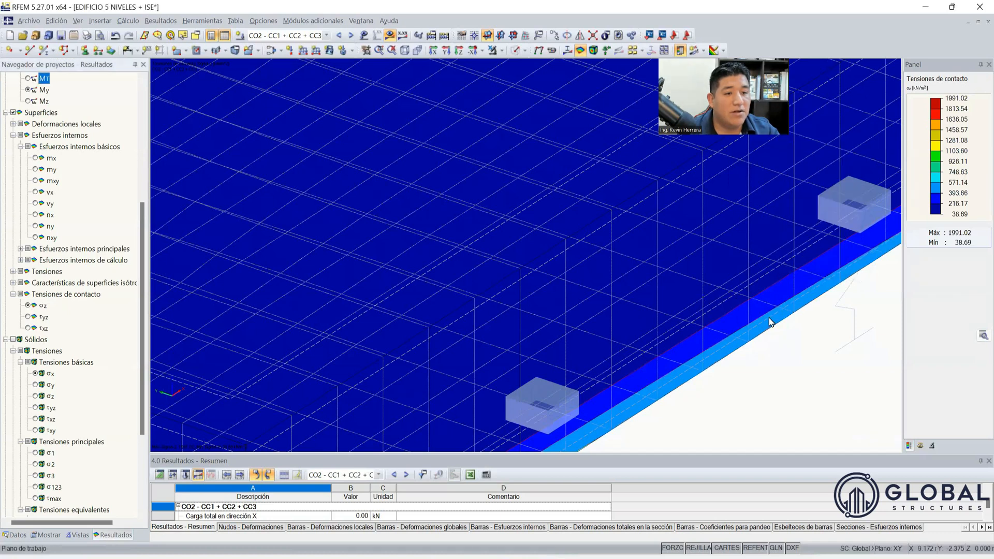
Step: Set the contact stress colour scale limits to 500 for the upper and 40 for the lower value
scroll(771, 321, down, 3)
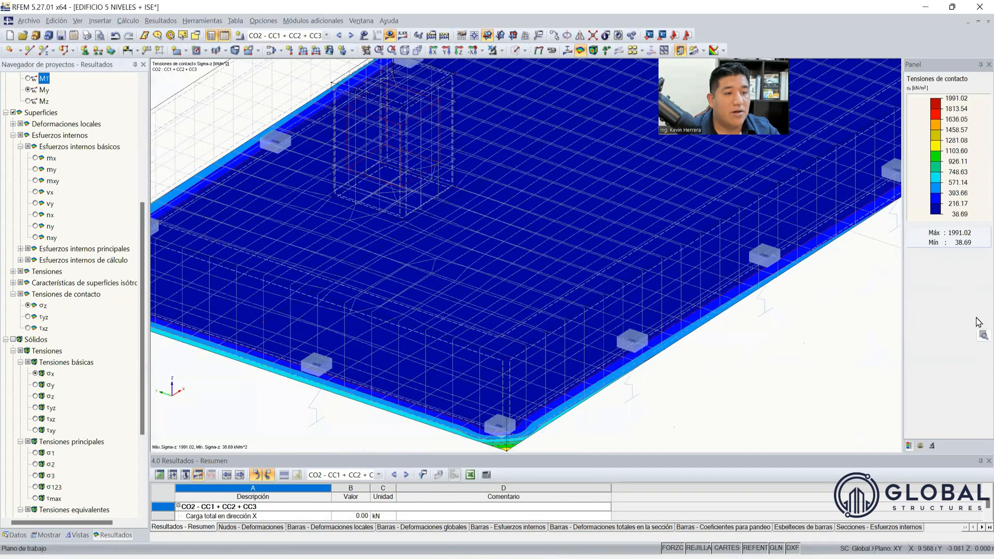
double_click(813, 170)
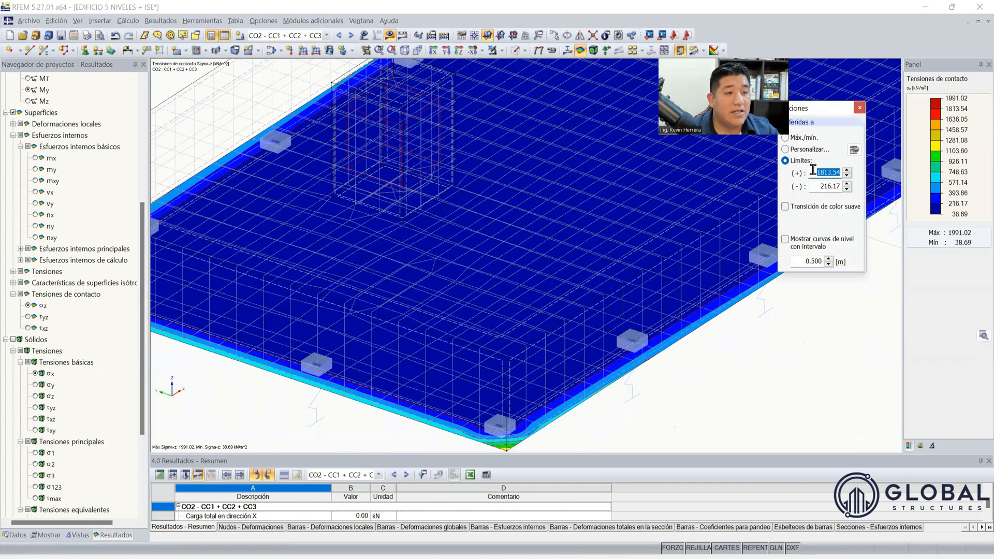
text(500)
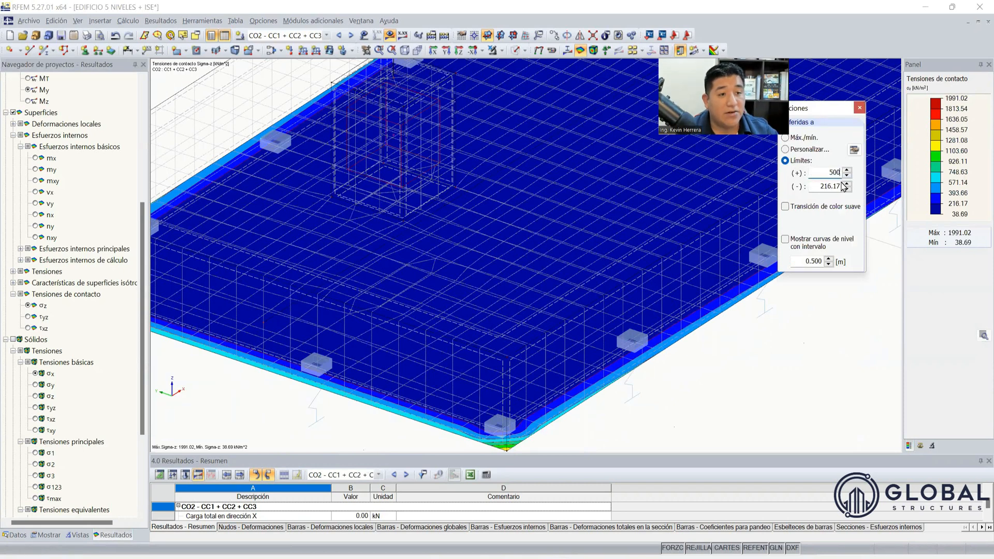
double_click(817, 187)
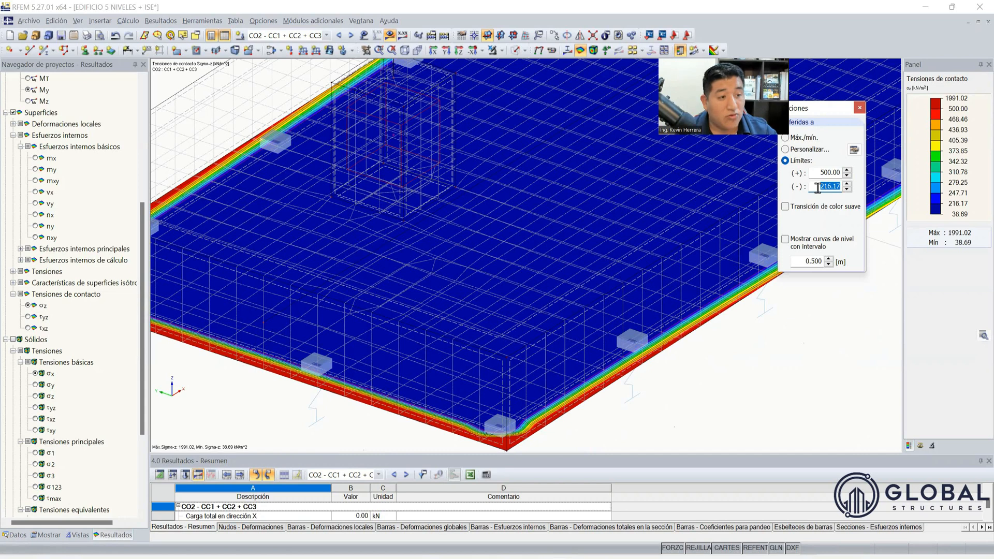
text(40)
click(821, 169)
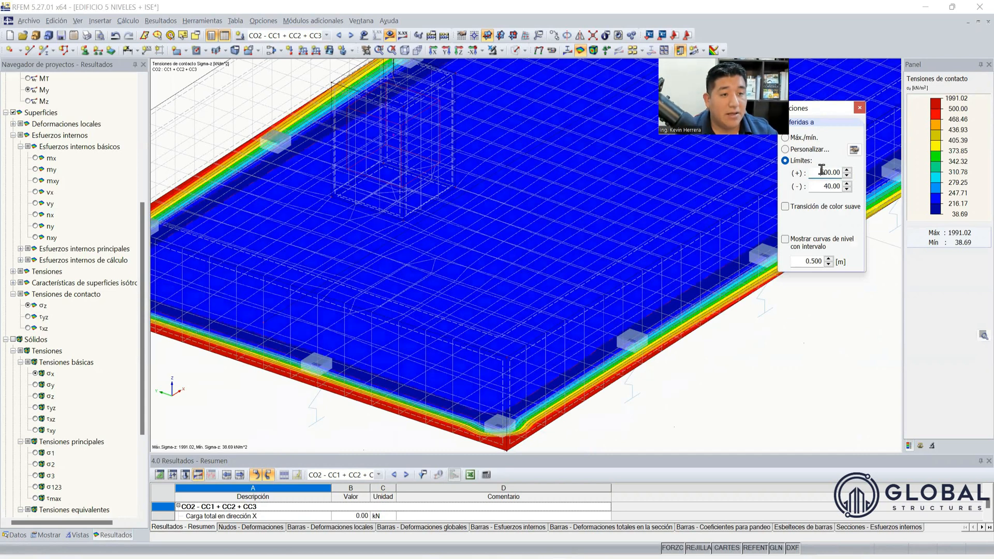
Step: Close the colour scale options and compare the combined footing's interior and edge σz contact stresses with the rescaled legend
scroll(549, 353, down, 3)
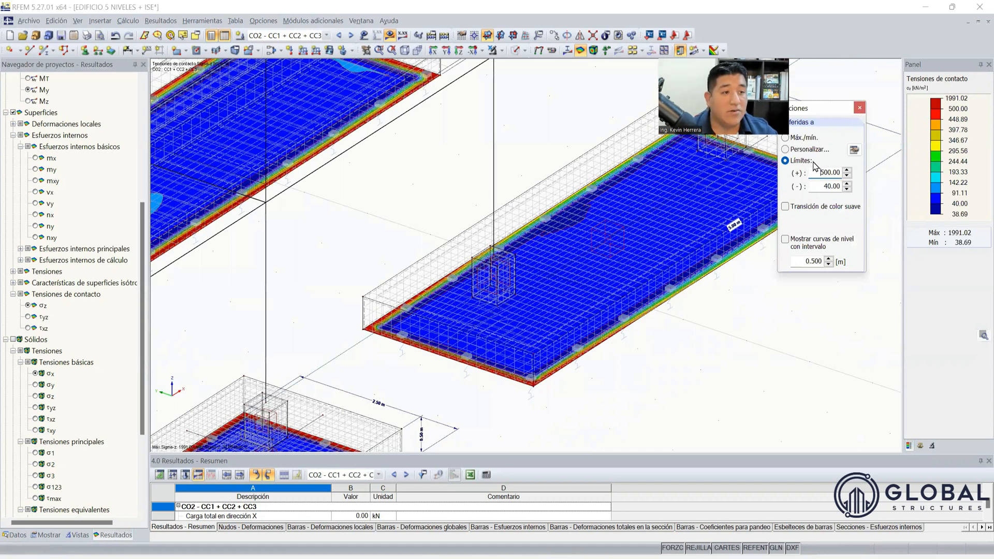
click(859, 108)
scroll(627, 282, up, 3)
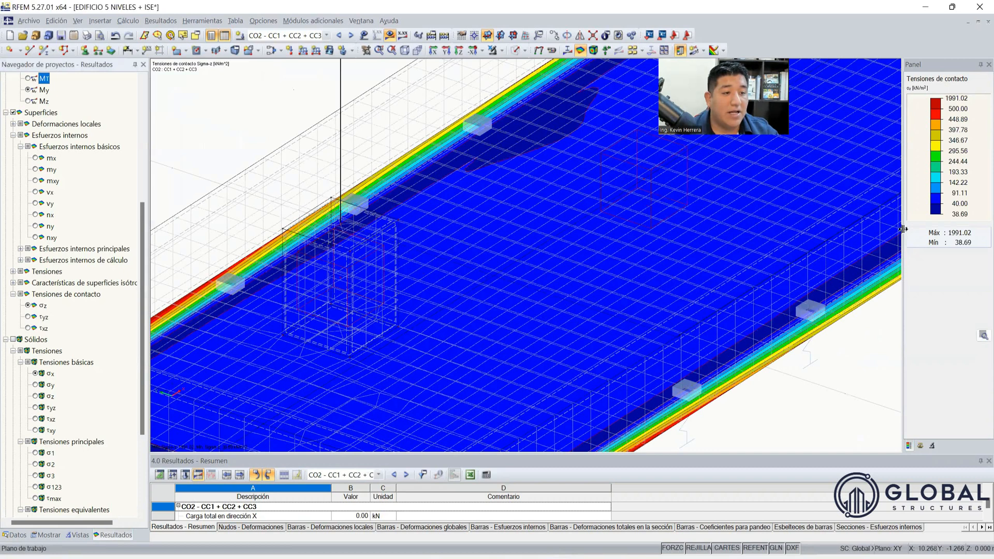
scroll(747, 303, up, 1)
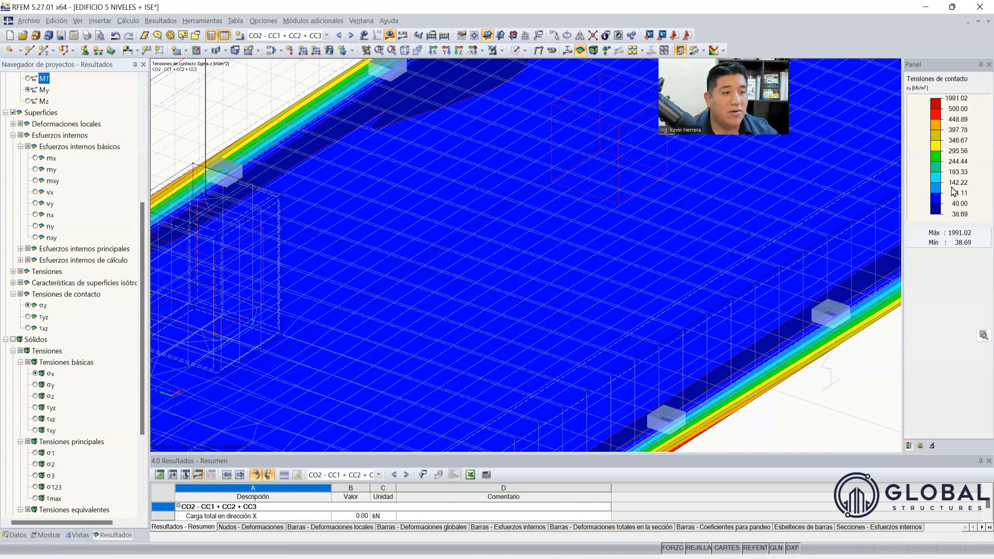
Step: Switch to PTC Mathcad Prime and set the stress in the kgf/cm² conversion to 100 kN/m²
scroll(693, 301, down, 1)
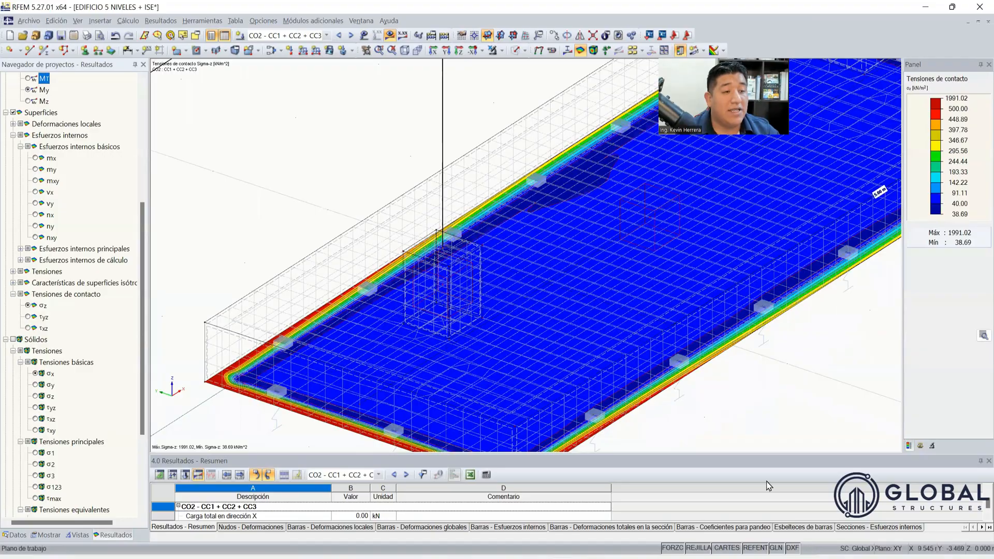
key(alt+Tab)
drag(429, 243, 417, 244)
text(100·kN/m²=5.099·kgf/cm²)
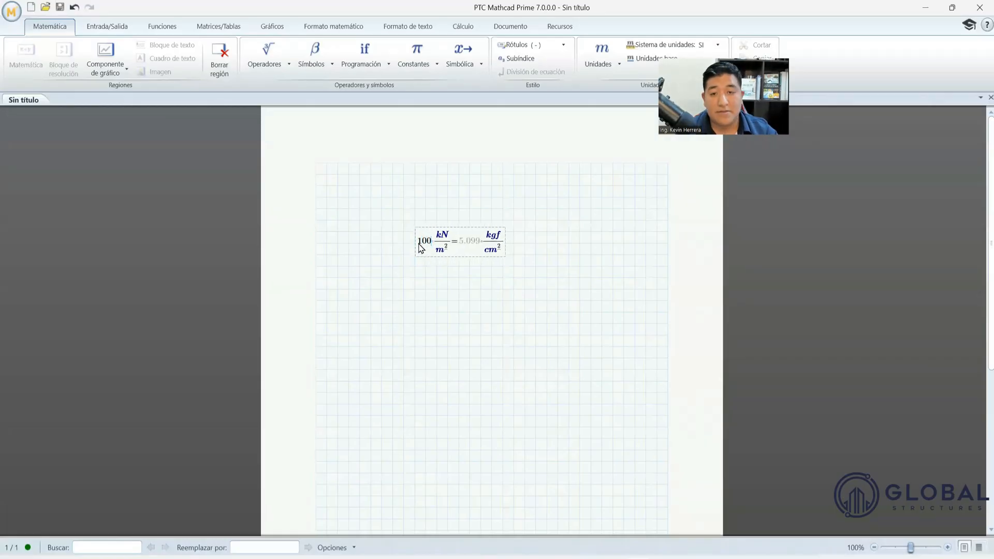
click(473, 305)
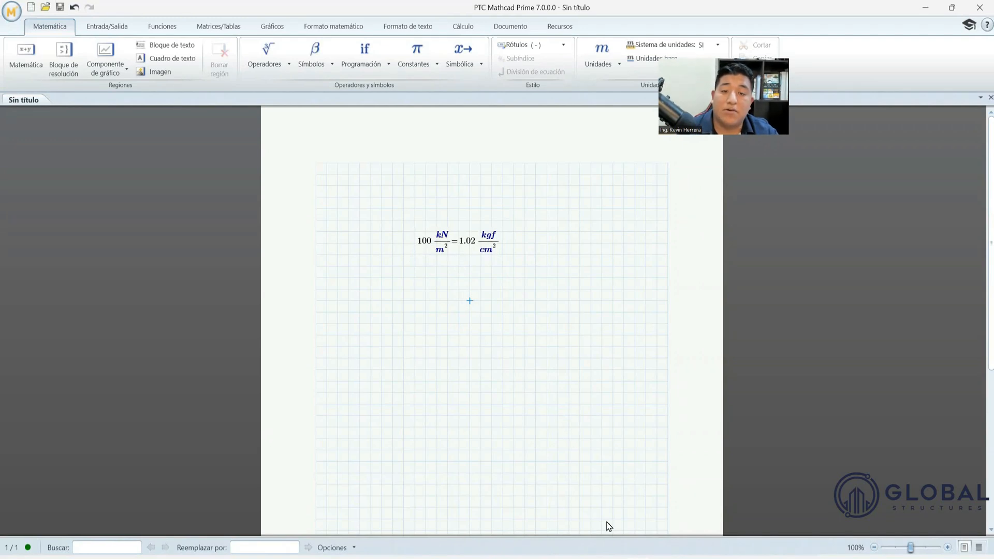
Step: Return to RFEM and examine the σz contact stresses inside and along the edges of the two long combined footings
key(alt+Tab)
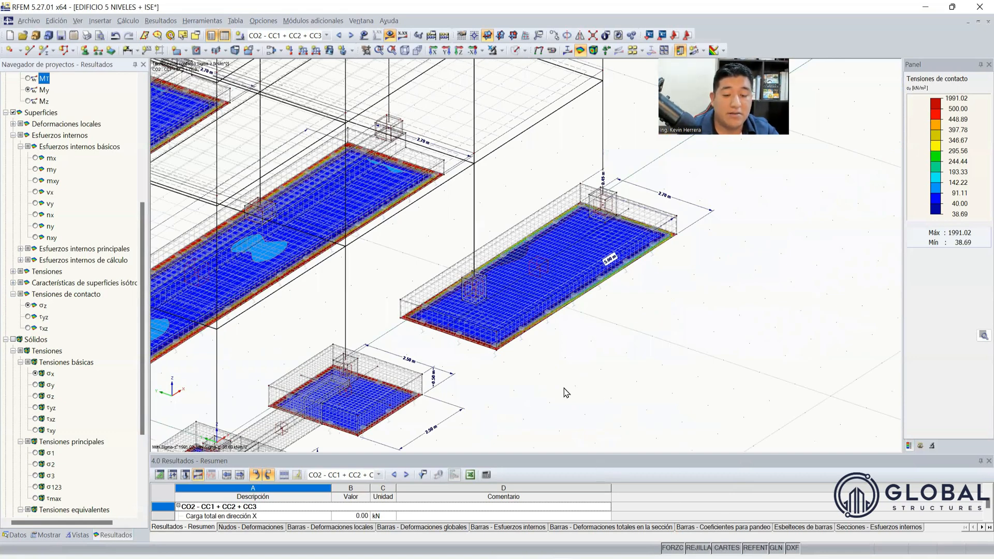
key(alt+Tab)
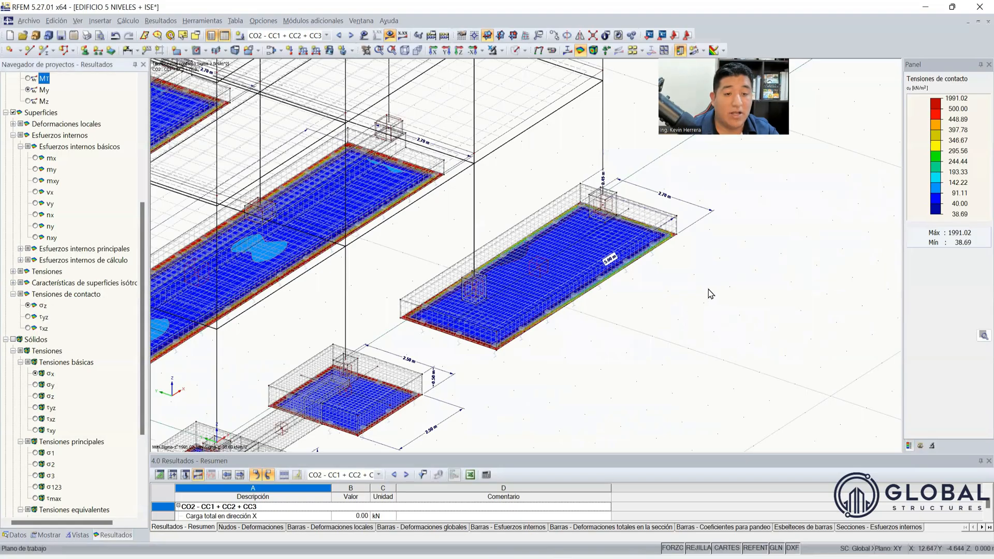
scroll(732, 292, down, 2)
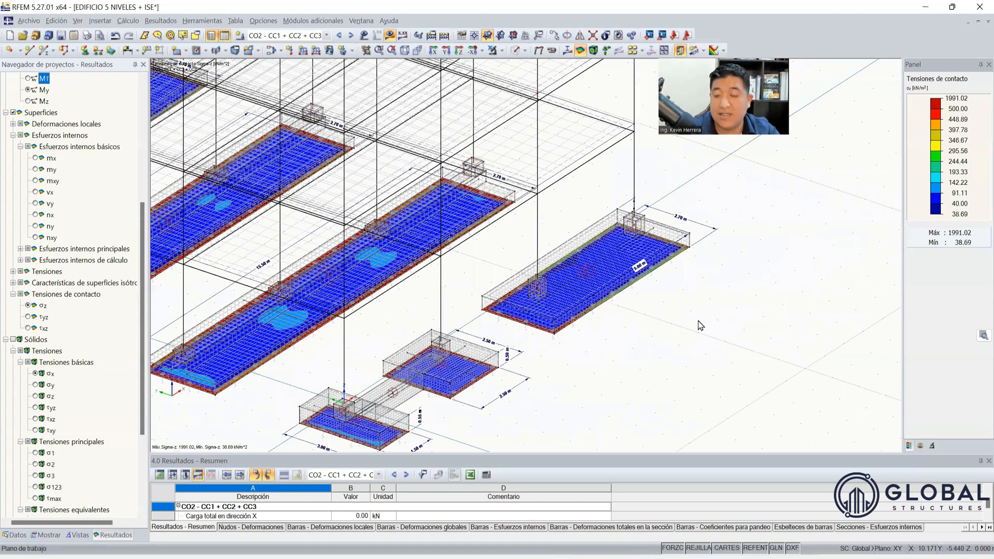
scroll(703, 326, down, 1)
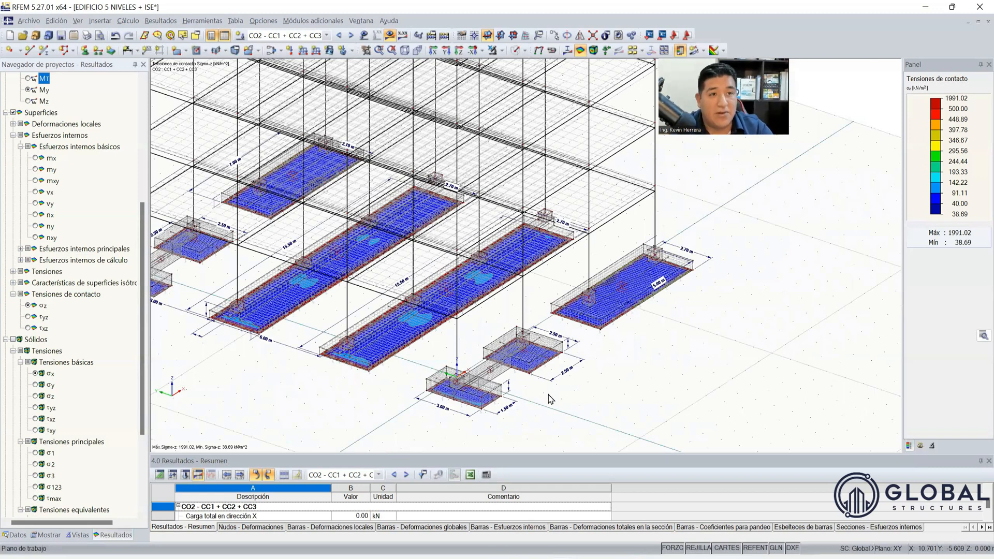
scroll(501, 376, up, 1)
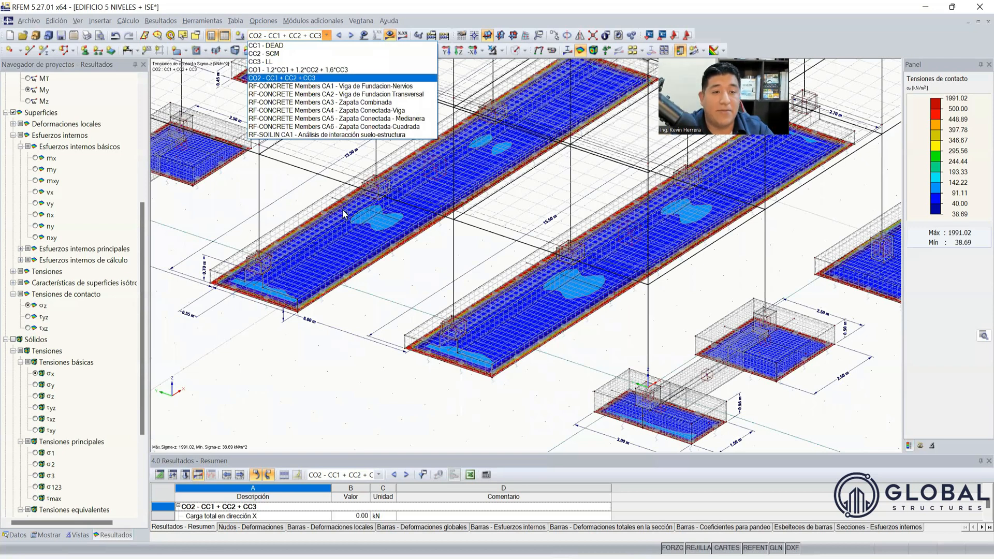
click(362, 375)
scroll(361, 331, down, 1)
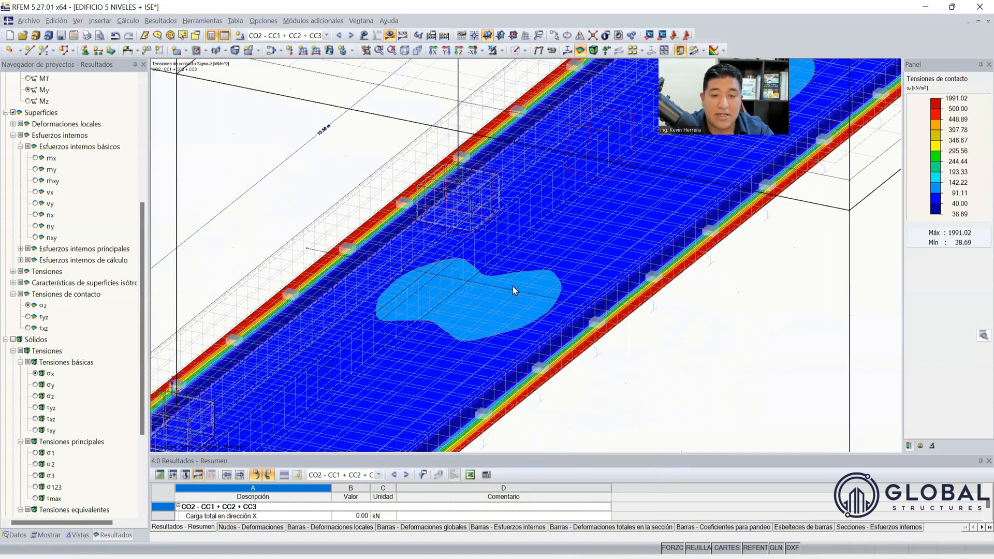
scroll(512, 290, down, 5)
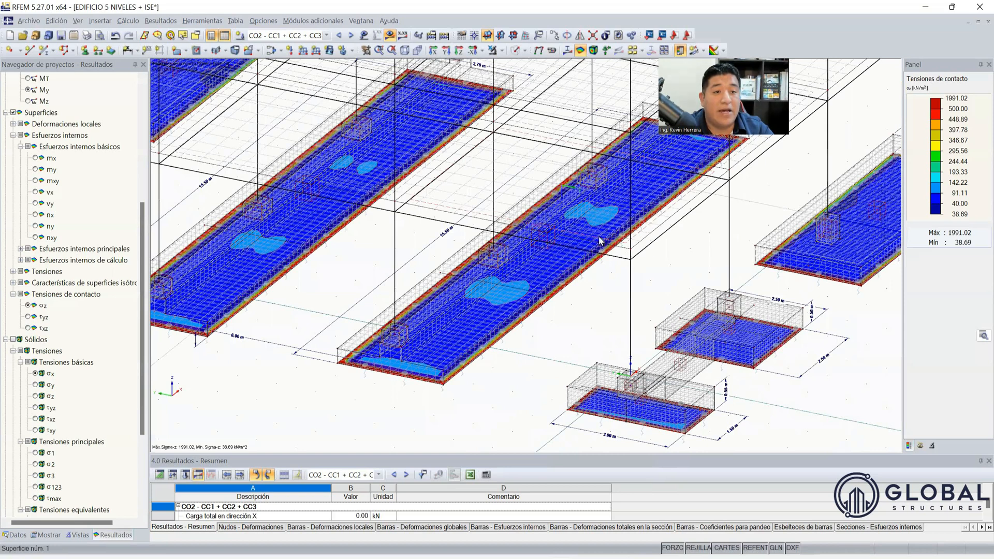
scroll(623, 252, up, 5)
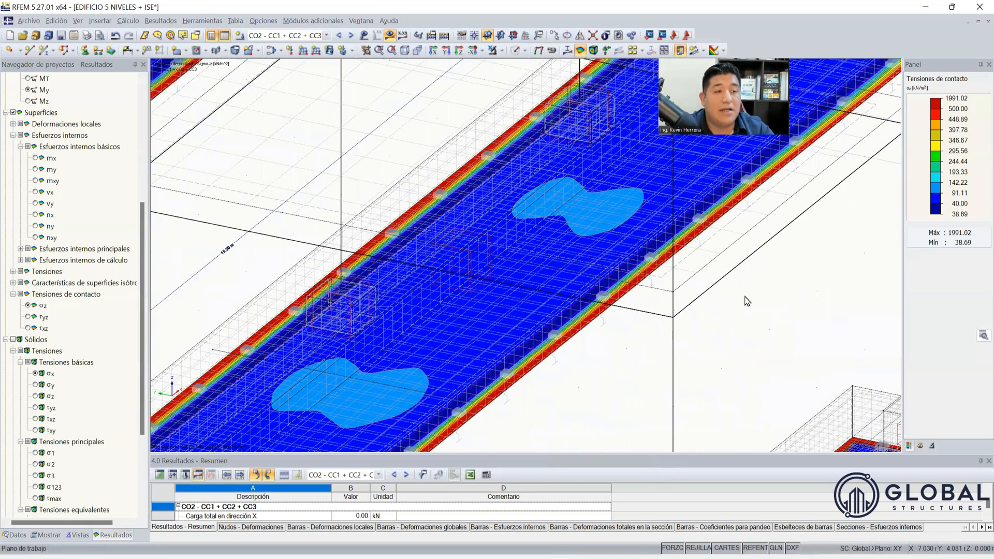
scroll(641, 360, down, 5)
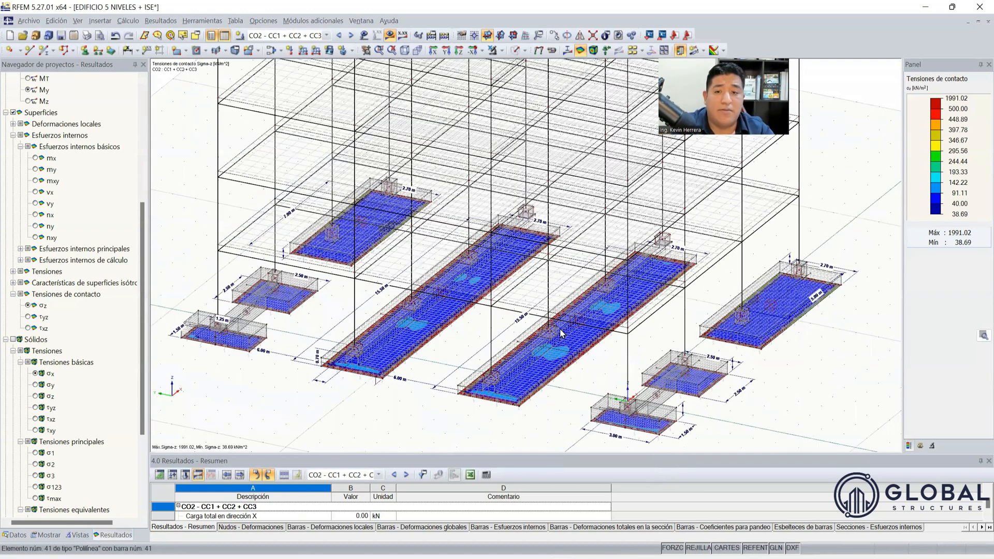
Step: Compare the σz contact stresses of the connected footings and the long combined footings across the whole foundation
scroll(388, 293, up, 2)
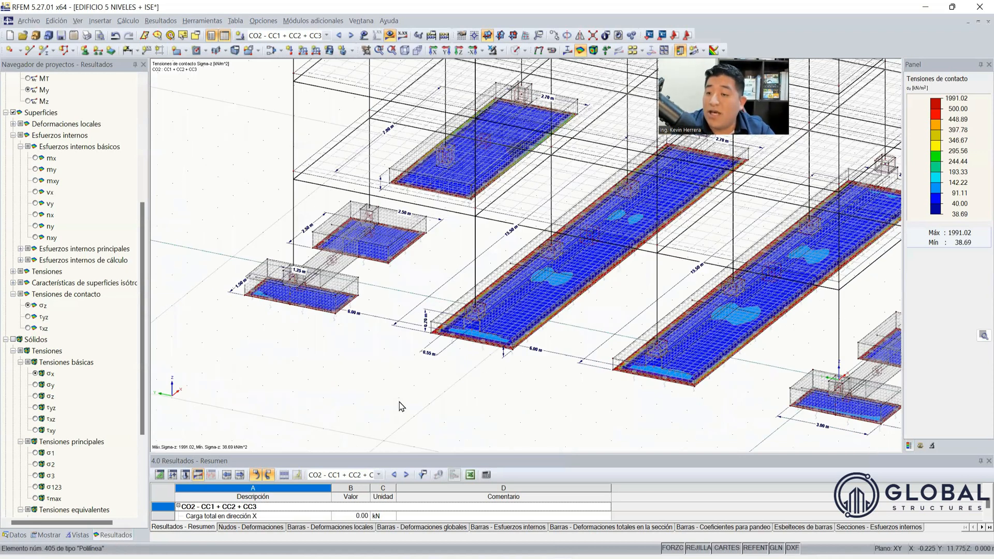
scroll(362, 409, up, 1)
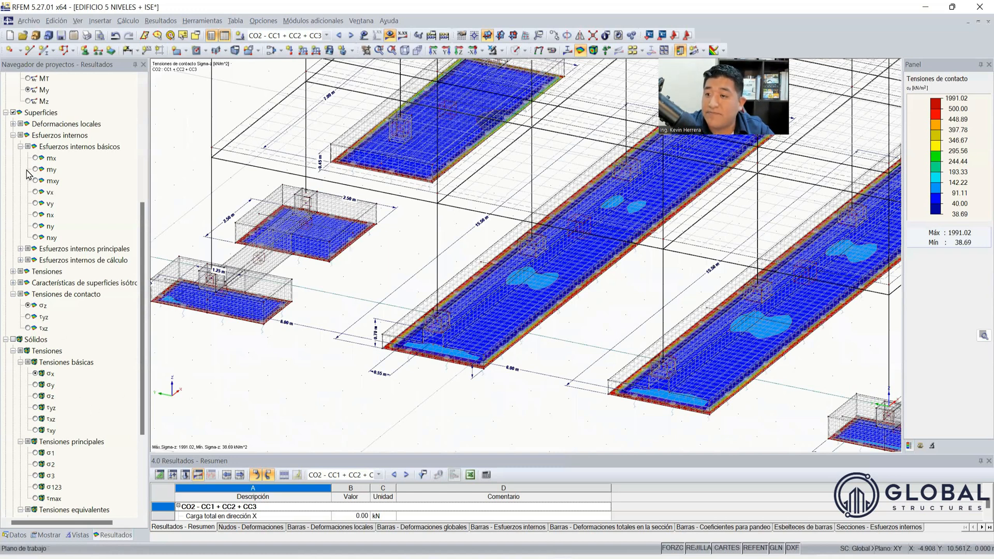
scroll(28, 172, down, 4)
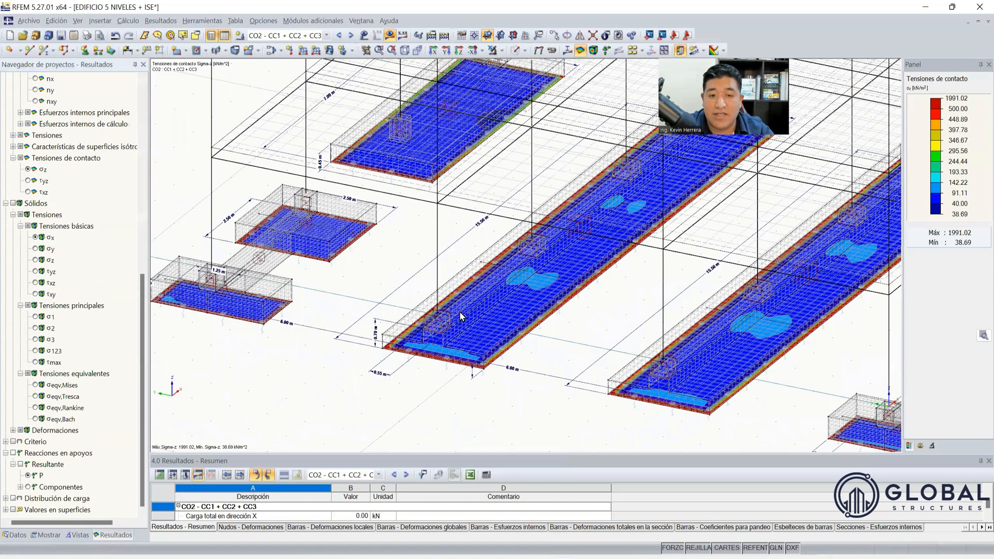
scroll(462, 318, down, 1)
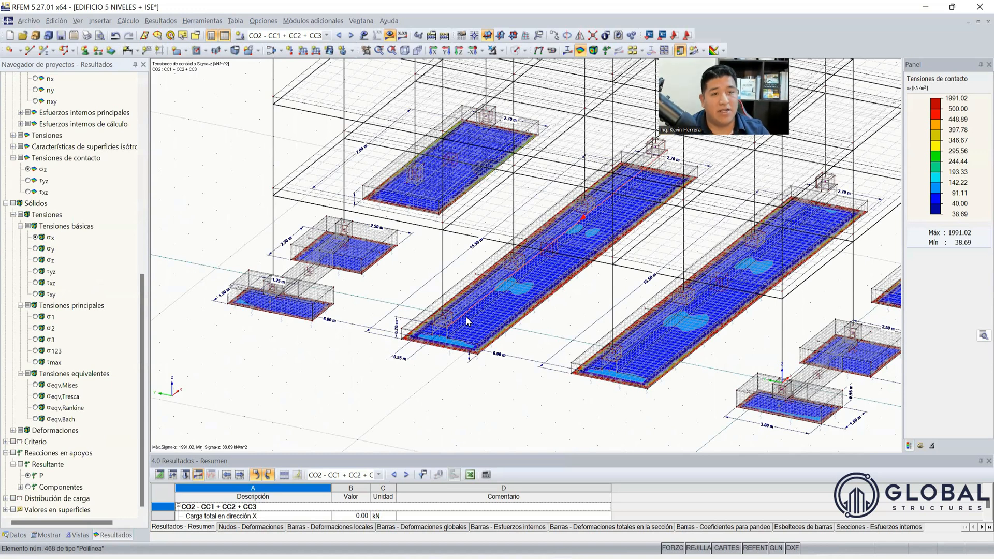
scroll(469, 321, down, 1)
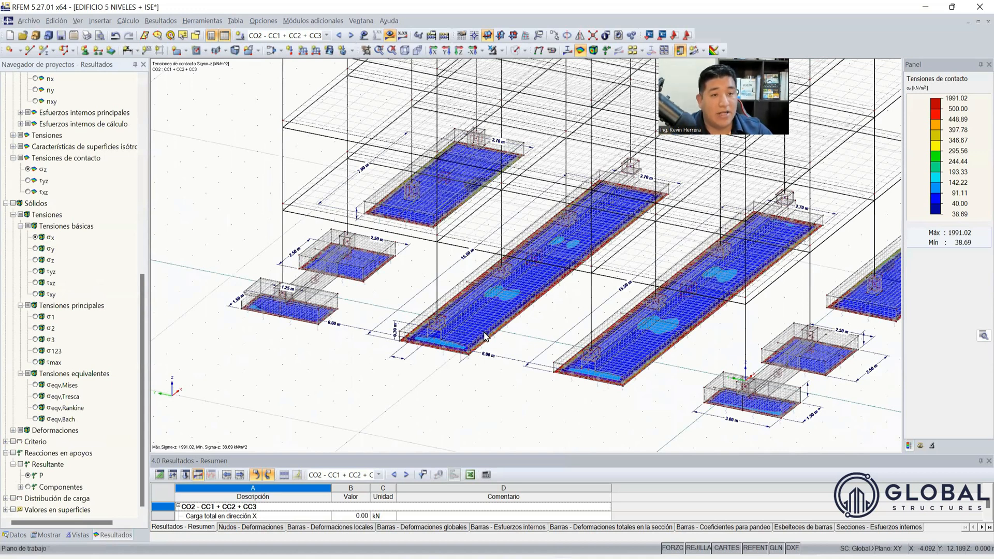
scroll(485, 336, down, 3)
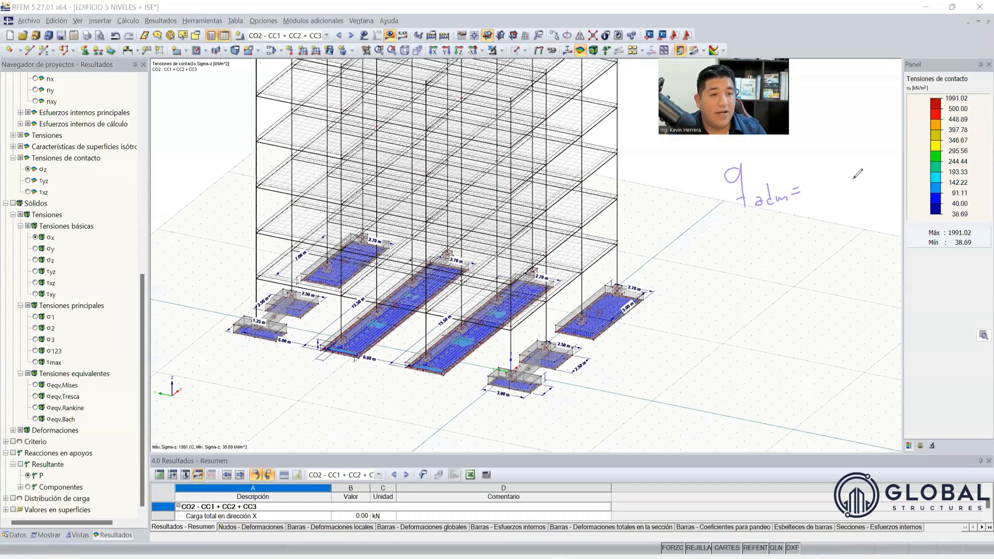
Step: Annotate the view by hand with the allowable soil stress q adm = 2,5 kgf/cm² and a check mark
mouse_move(814, 177)
mouse_down()
mouse_move(831, 191)
mouse_move(822, 192)
mouse_up()
mouse_move(840, 177)
mouse_down()
mouse_move(832, 190)
mouse_move(842, 173)
mouse_move(854, 181)
mouse_move(886, 171)
mouse_move(874, 204)
mouse_move(886, 203)
mouse_up()
drag(887, 196, 894, 202)
drag(815, 258, 827, 272)
mouse_move(839, 255)
mouse_down()
mouse_move(834, 270)
mouse_move(862, 247)
mouse_up()
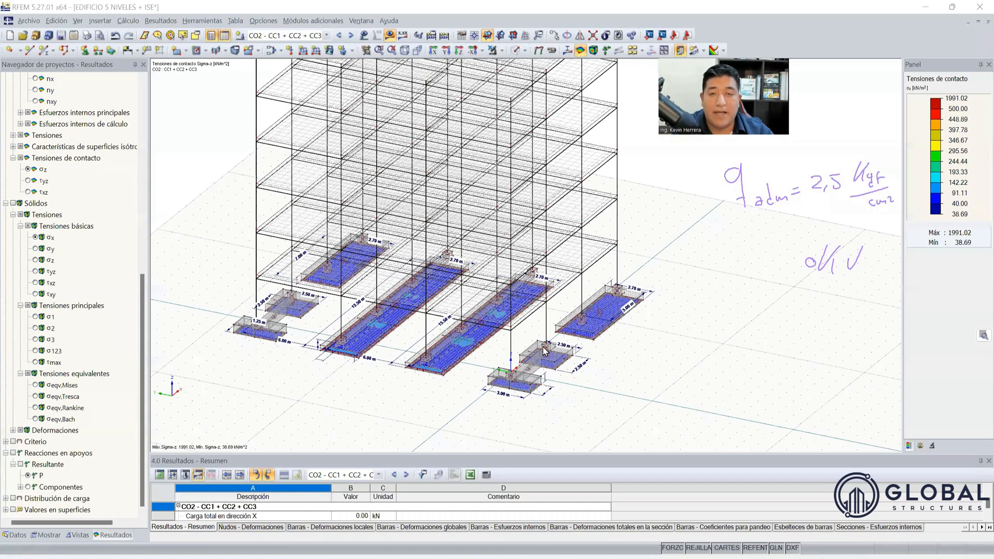
Step: Show the basic σx stresses in the foundation solids and examine them around the columns and along the long footings
scroll(590, 339, up, 5)
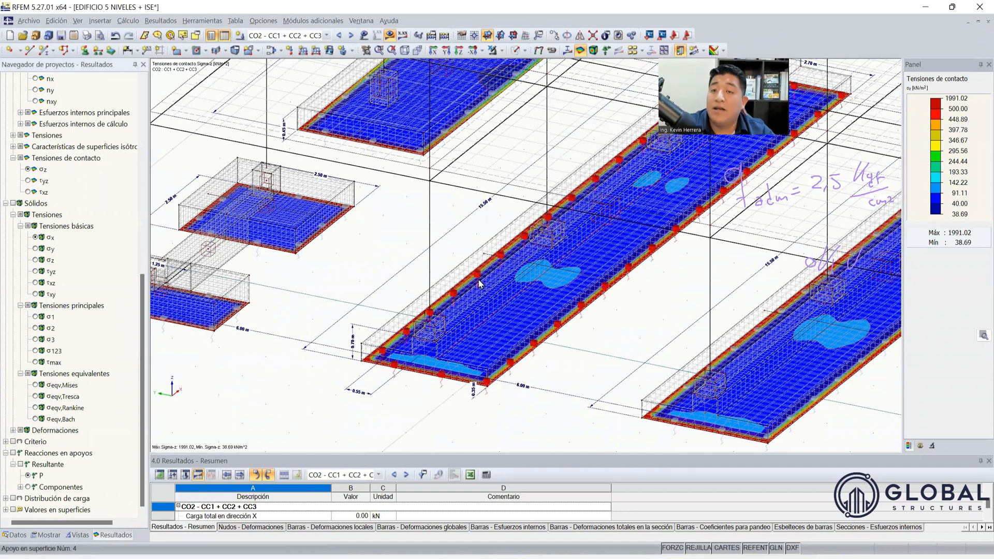
scroll(493, 274, down, 3)
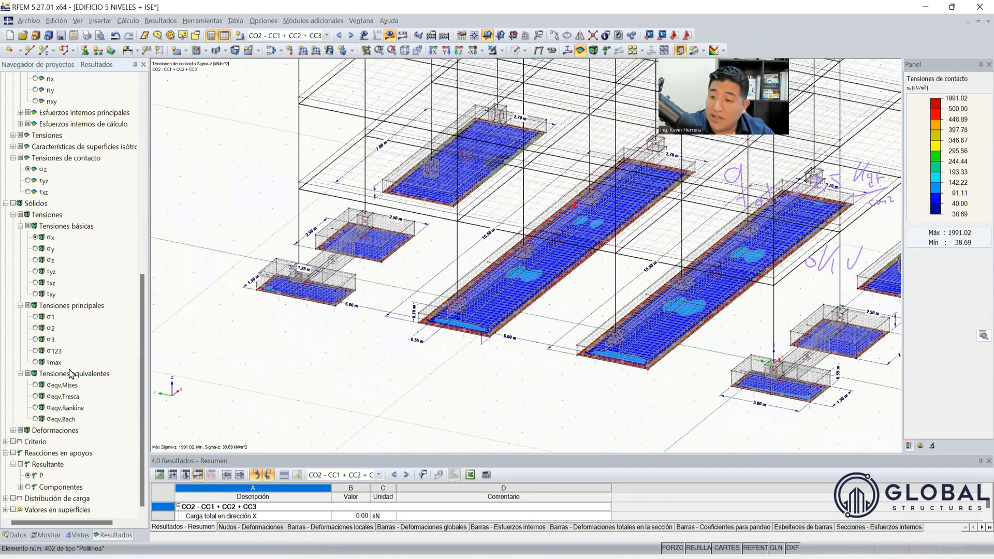
click(35, 237)
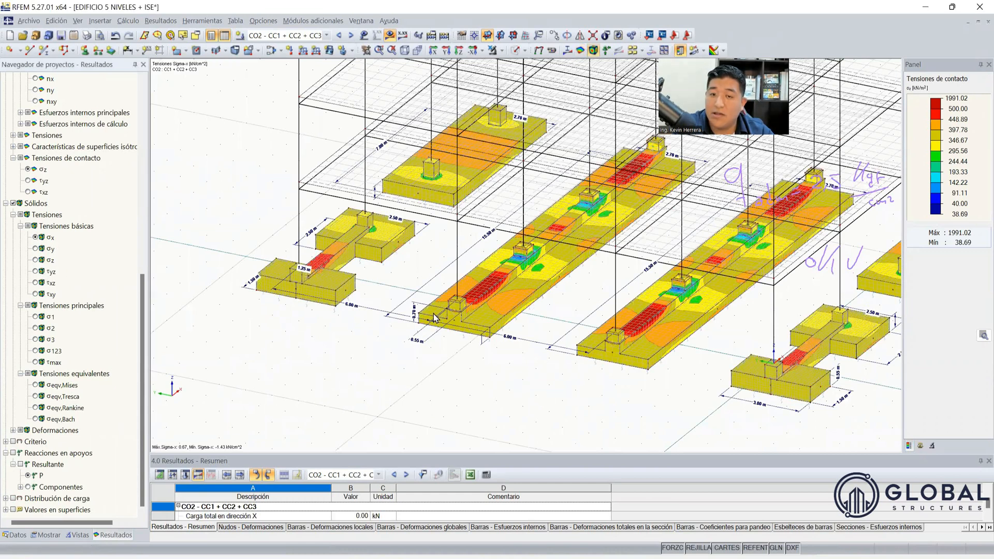
scroll(442, 324, down, 5)
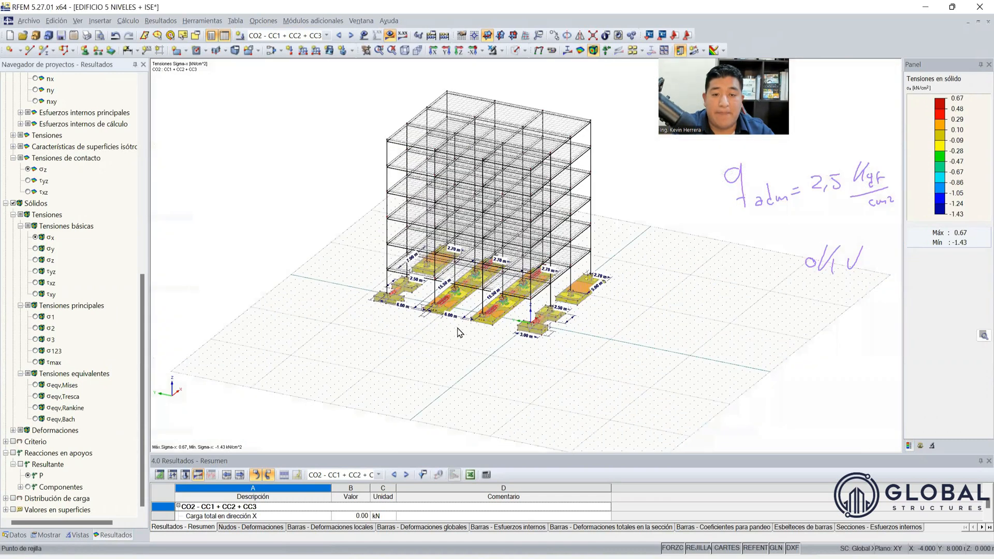
scroll(518, 394, up, 2)
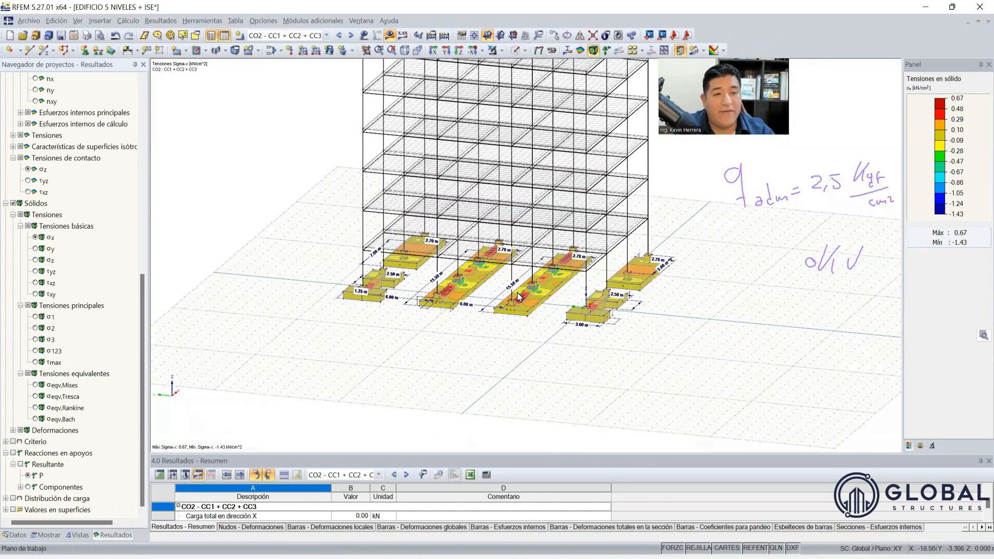
scroll(519, 296, up, 2)
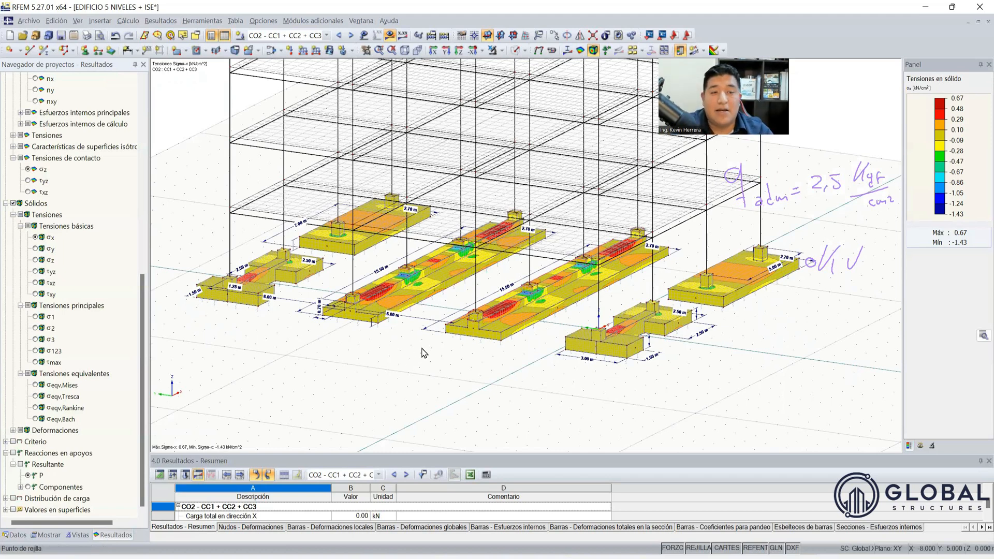
scroll(382, 311, up, 1)
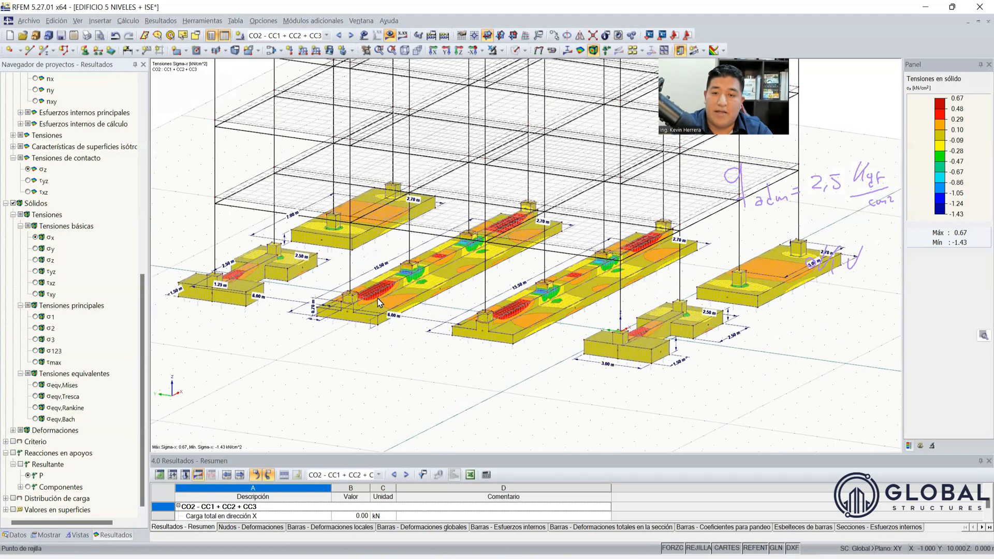
scroll(497, 324, up, 1)
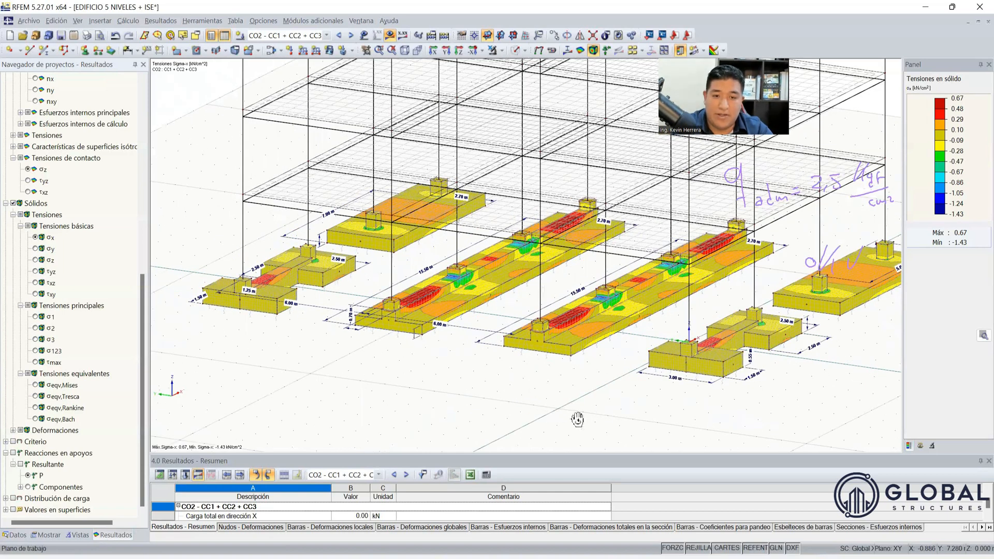
scroll(595, 300, up, 2)
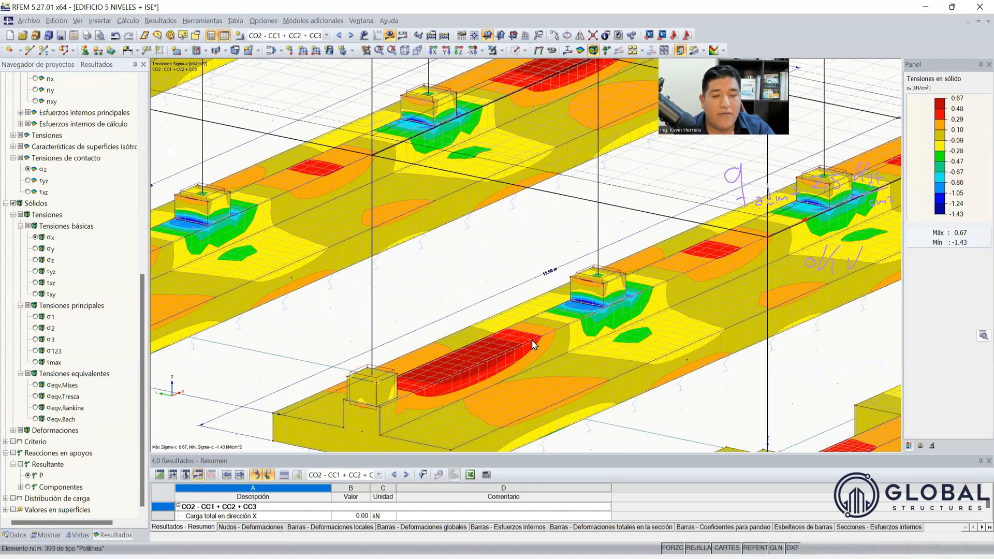
scroll(536, 341, down, 1)
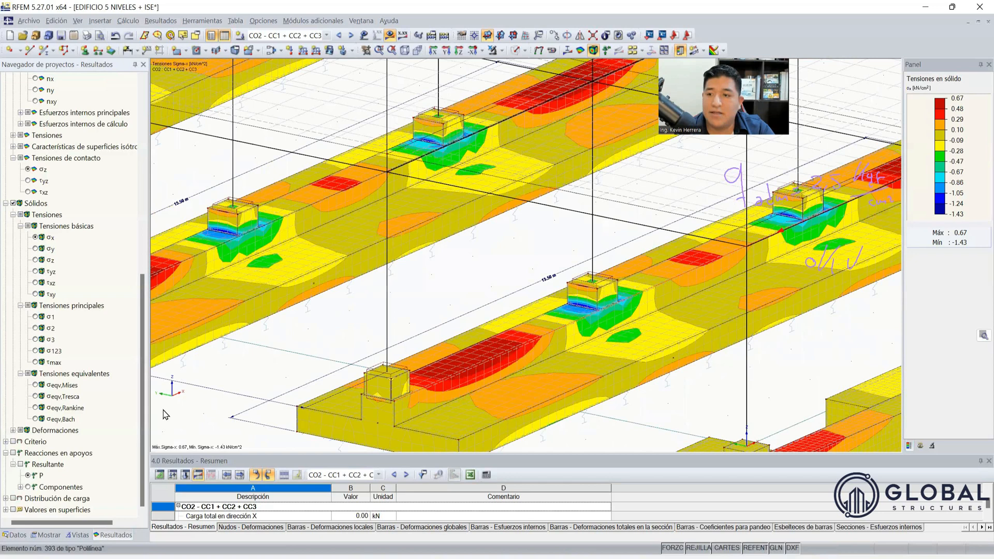
Step: Display the My bending moment diagrams on the bars, including the result beams in the footings
click(52, 536)
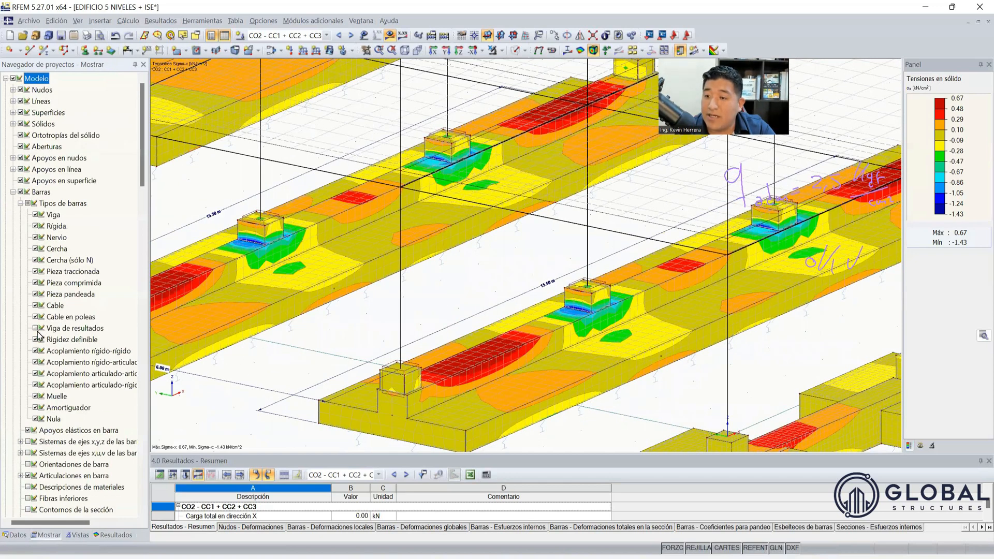
click(113, 535)
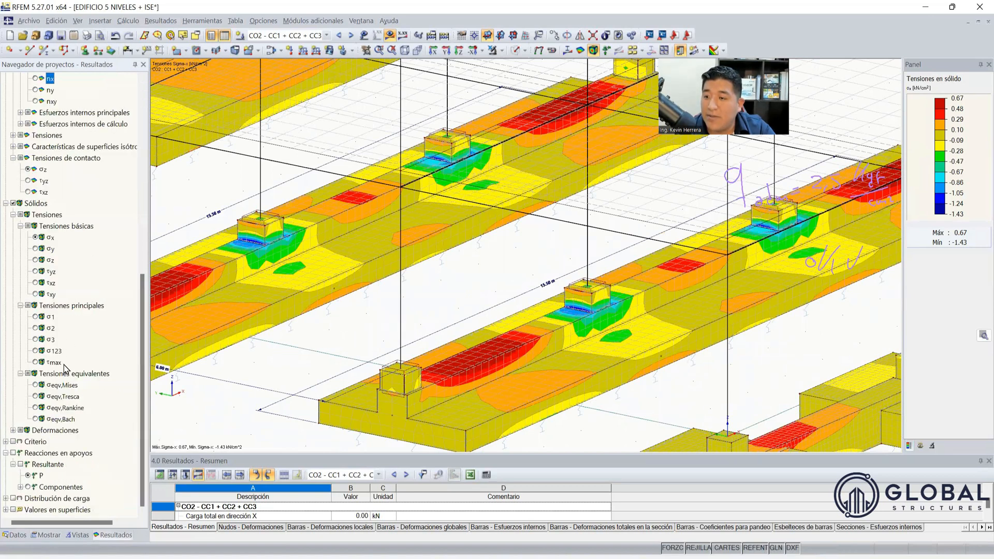
scroll(66, 369, up, 2)
scroll(65, 369, up, 6)
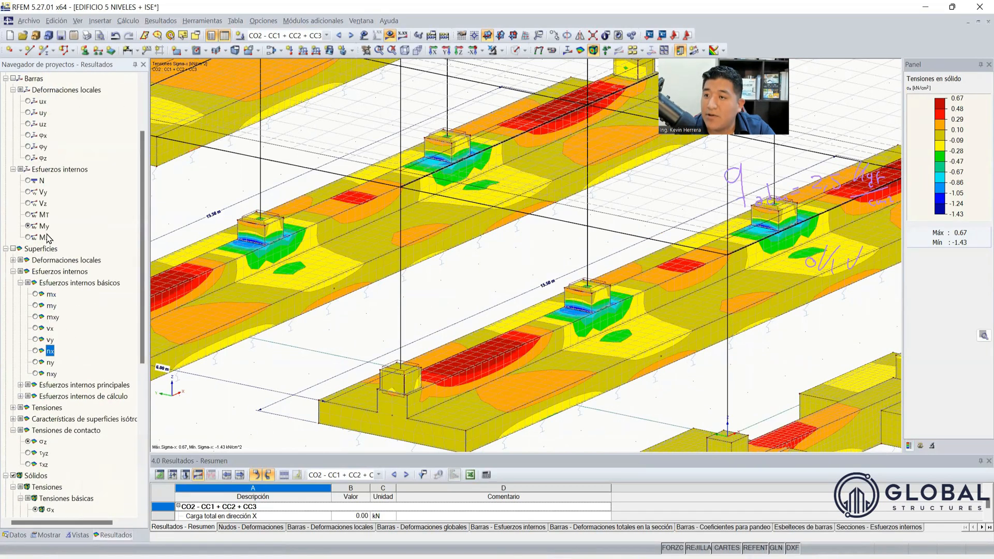
click(29, 227)
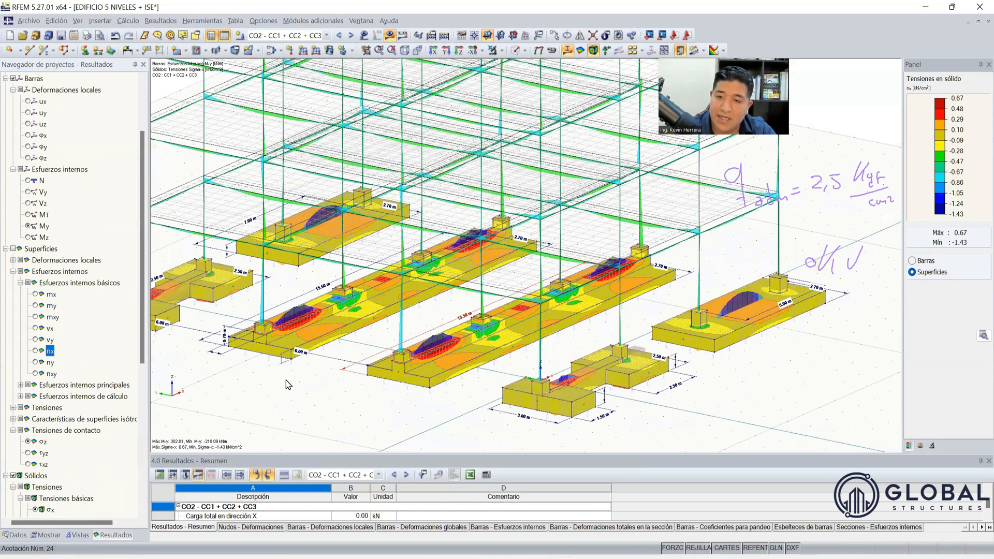
Step: Set the display factor of the bar diagrams to 2
scroll(435, 394, down, 2)
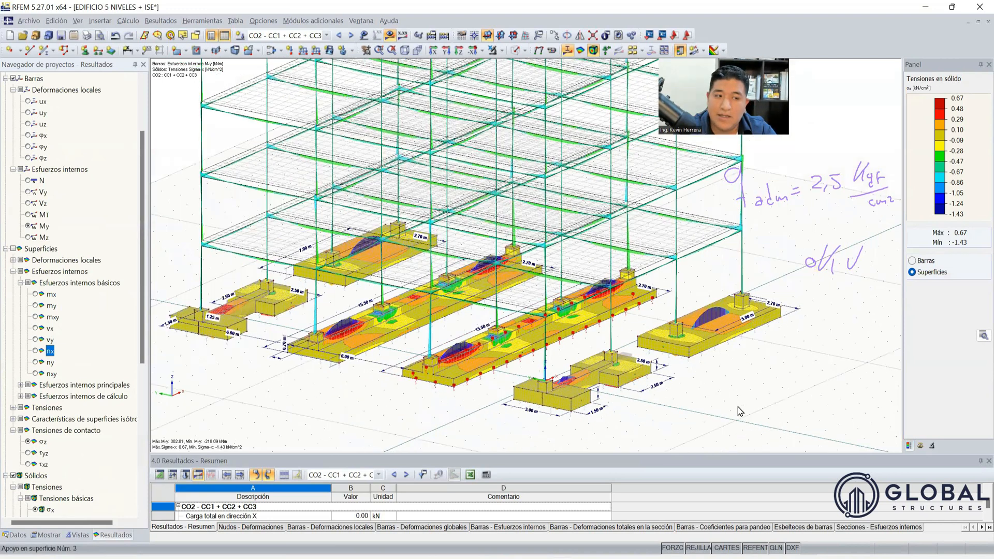
double_click(930, 136)
text(2)
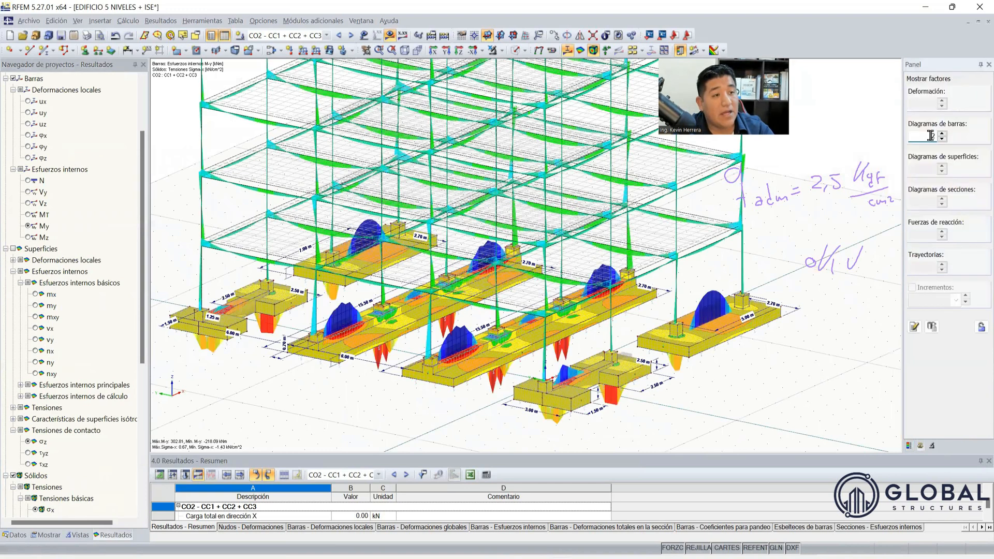
Step: Outline and hatch by hand the central beam section on the end face of the long footing, below the column pedestal
ctrl+middle_drag(467, 425, 428, 384)
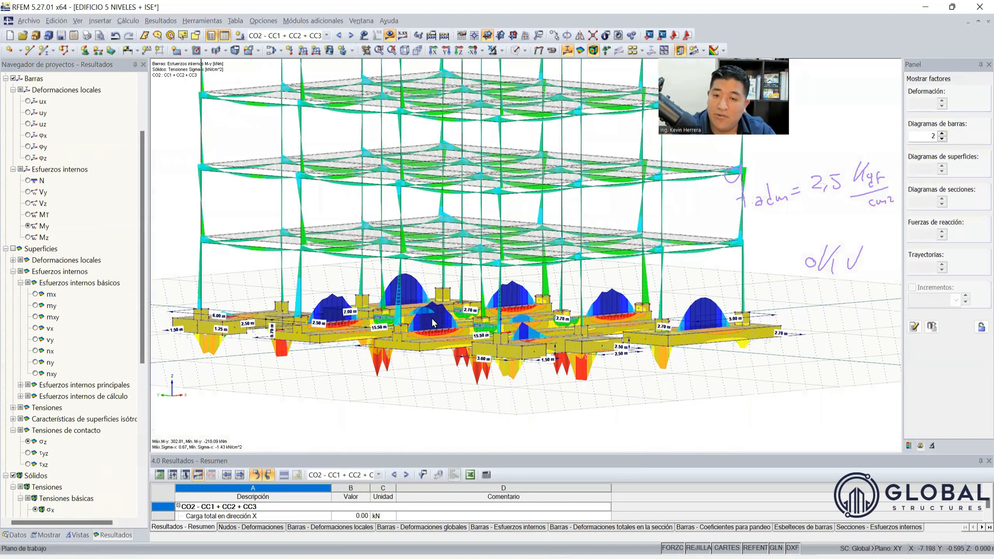
scroll(516, 334, up, 5)
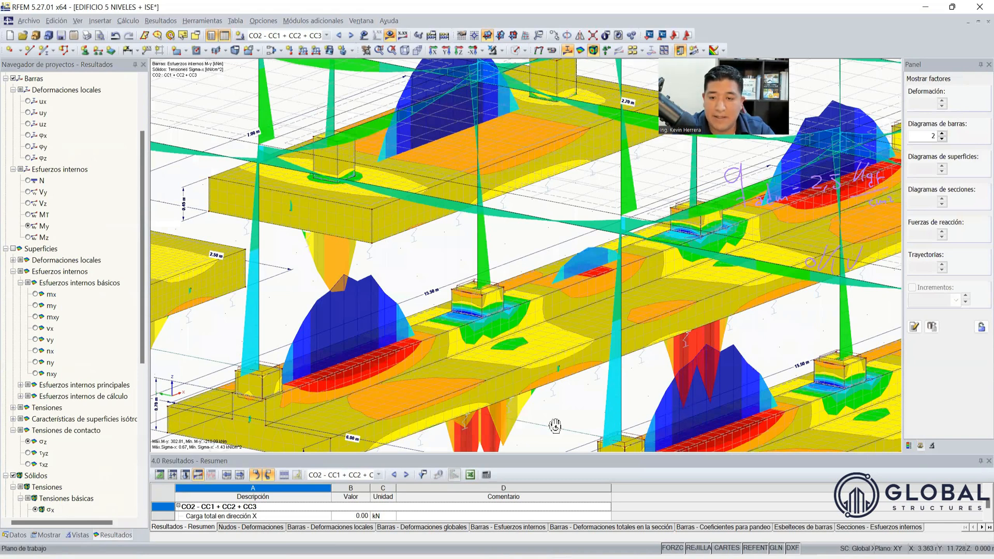
scroll(404, 428, down, 5)
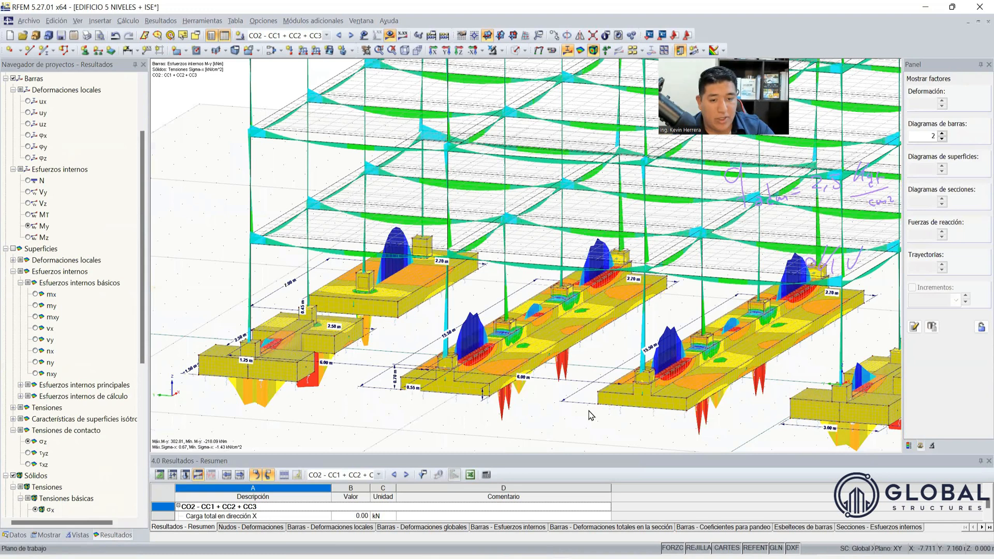
scroll(569, 396, up, 3)
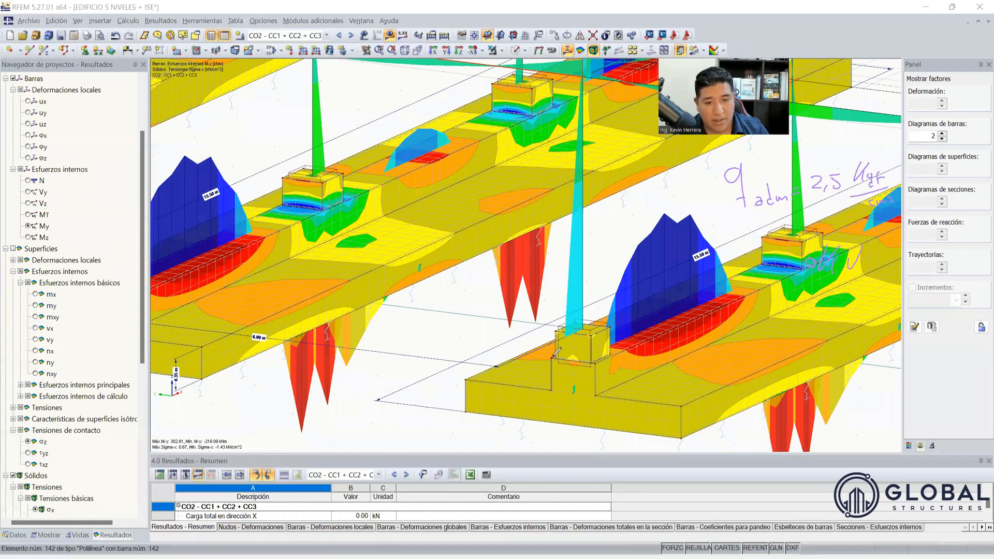
drag(553, 356, 584, 424)
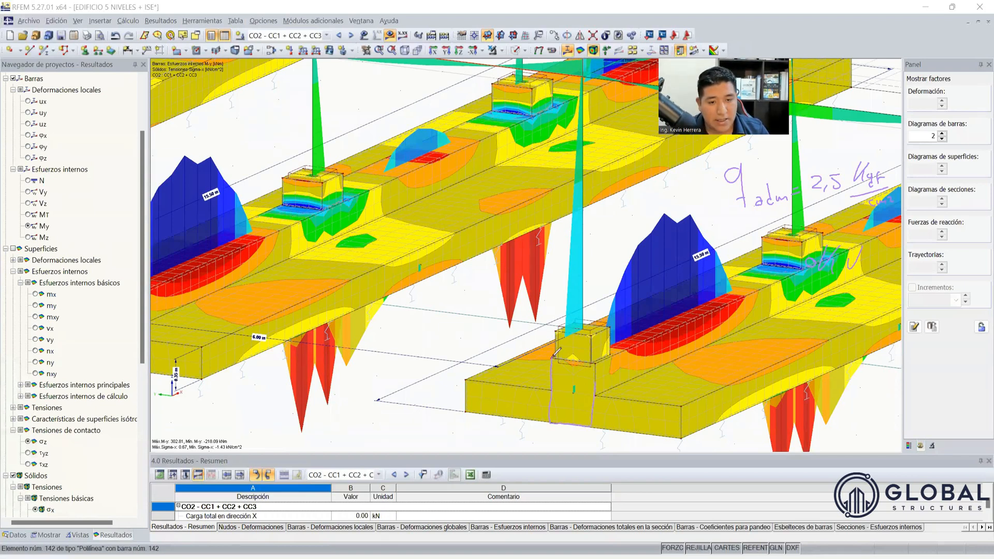
drag(568, 369, 553, 389)
mouse_move(575, 371)
mouse_down()
mouse_move(564, 398)
mouse_move(572, 414)
mouse_up()
drag(593, 400, 576, 423)
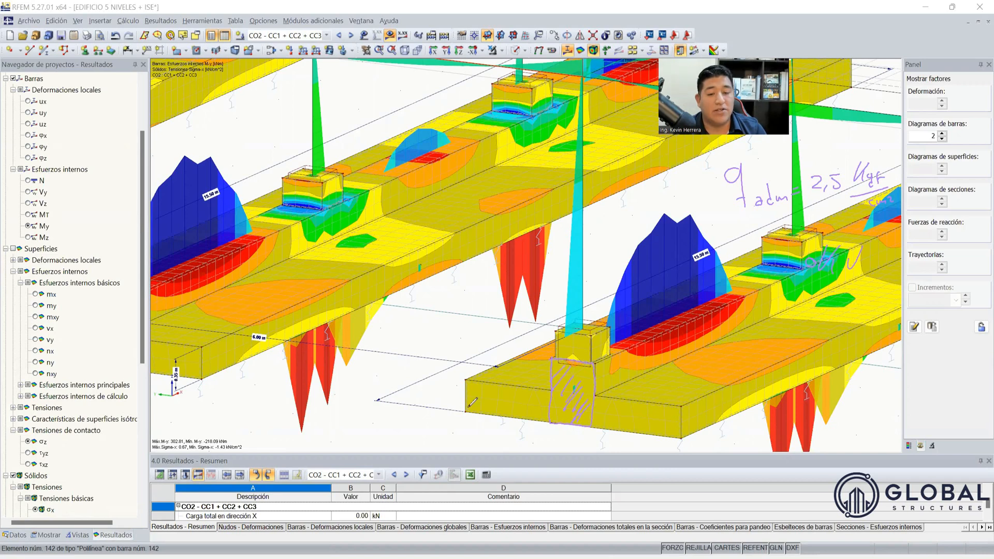
Step: Sketch by hand the footing's base and beam edge lines, with upward soil pressure arrows below the base labelled σs
drag(550, 423, 592, 425)
drag(621, 433, 641, 434)
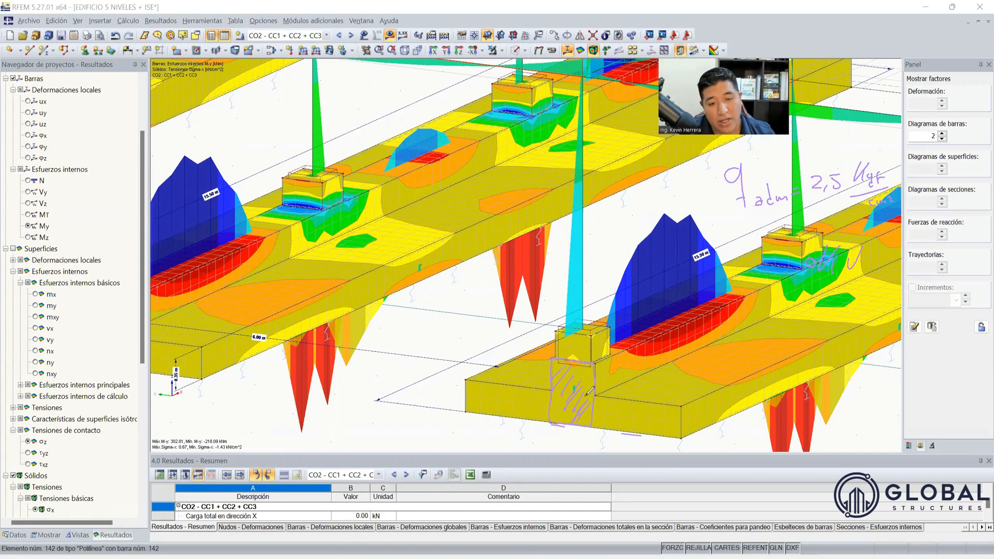
drag(589, 393, 863, 241)
drag(467, 410, 688, 445)
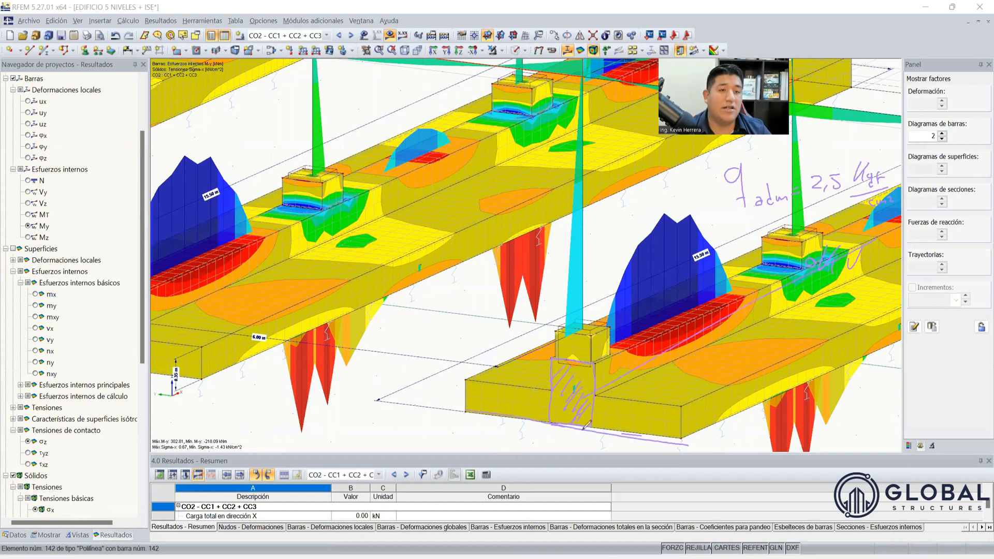
mouse_move(462, 419)
mouse_down()
mouse_move(461, 440)
mouse_move(493, 422)
mouse_move(492, 442)
mouse_move(590, 436)
mouse_move(616, 458)
mouse_move(638, 458)
mouse_up()
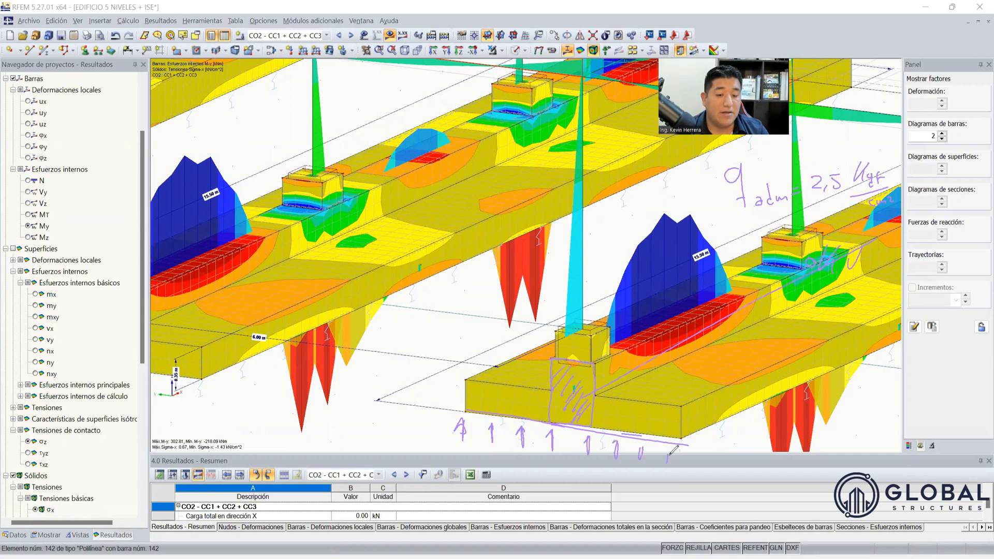
mouse_move(712, 453)
mouse_down()
mouse_move(710, 471)
mouse_move(721, 472)
mouse_up()
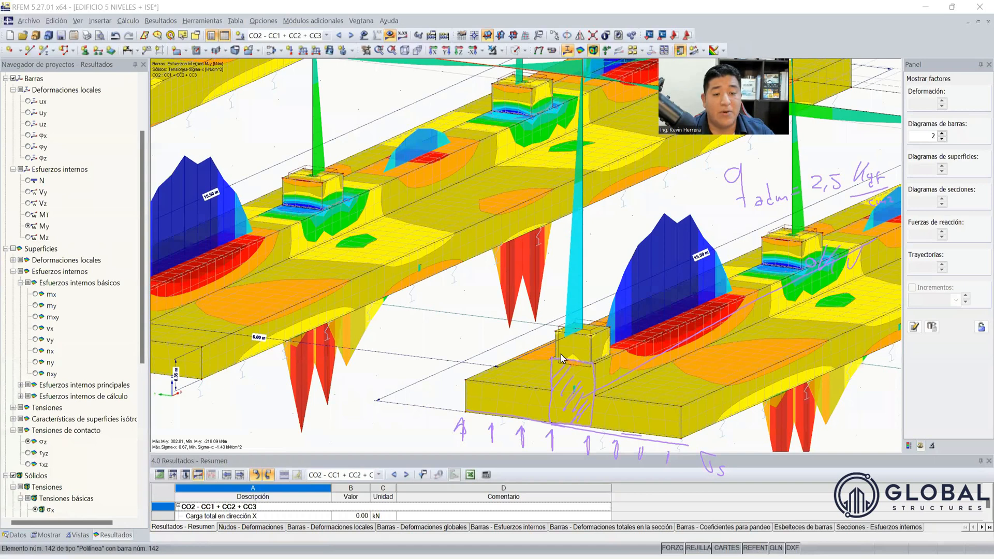
Step: Examine the My moment diagrams across all the footings from the side, the end and underneath
scroll(561, 354, down, 3)
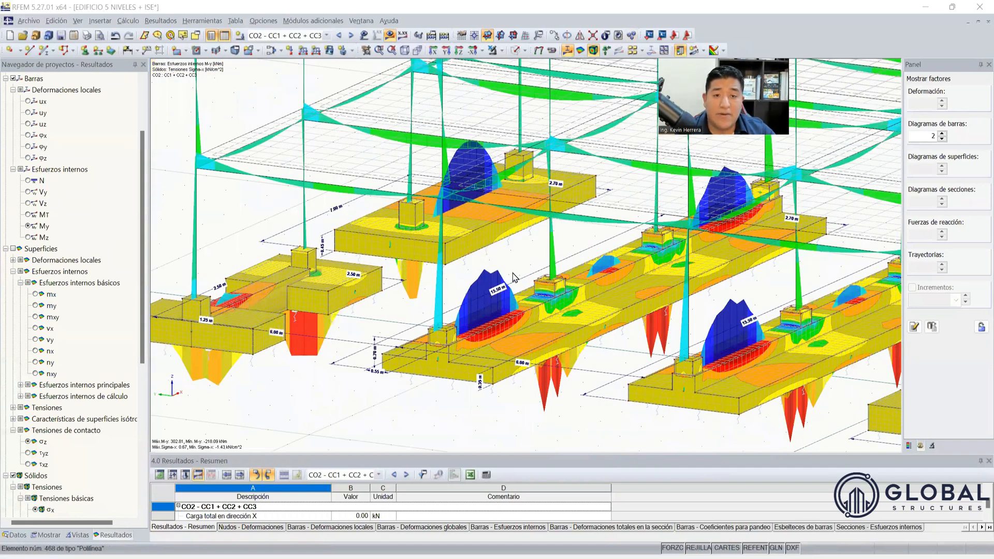
scroll(492, 303, down, 2)
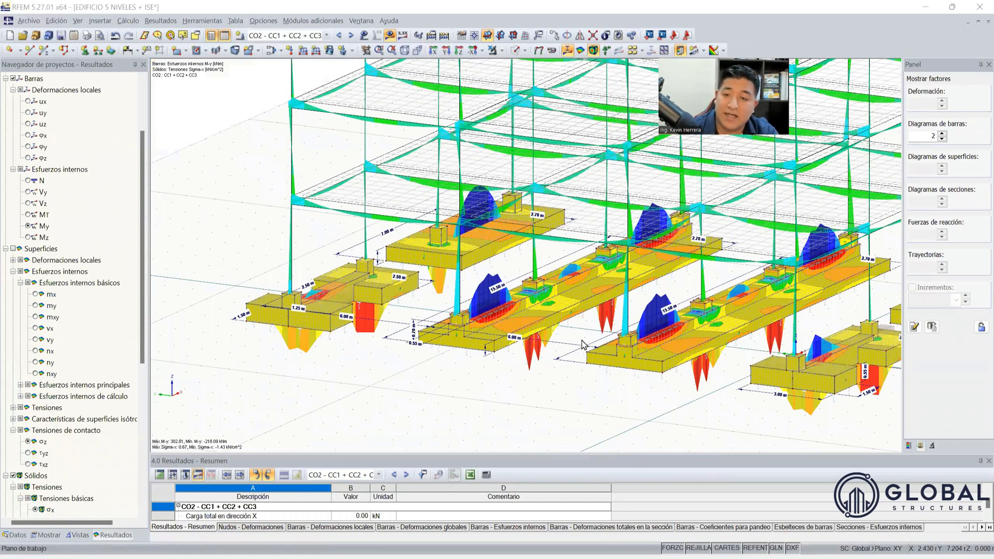
middle_drag(586, 342, 563, 340)
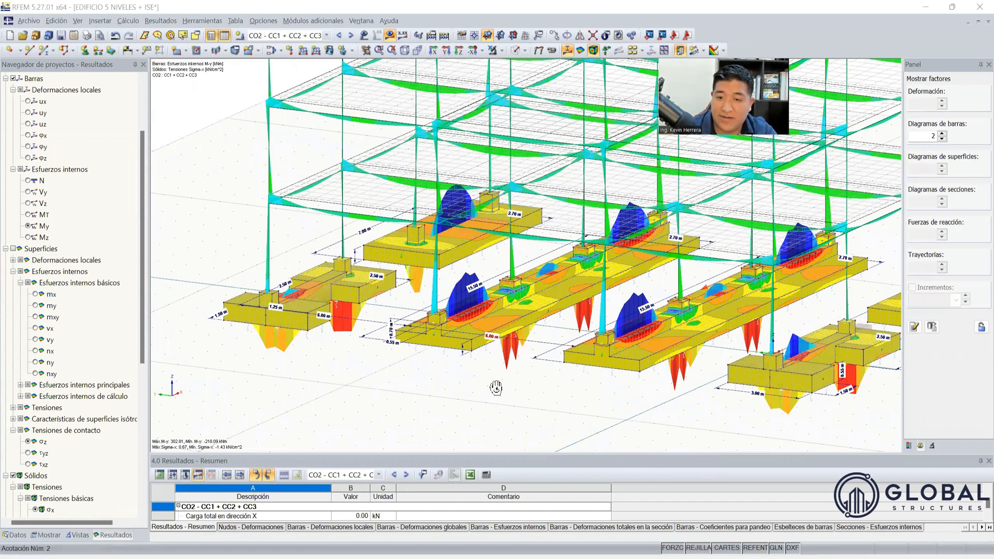
ctrl+middle_drag(496, 388, 486, 417)
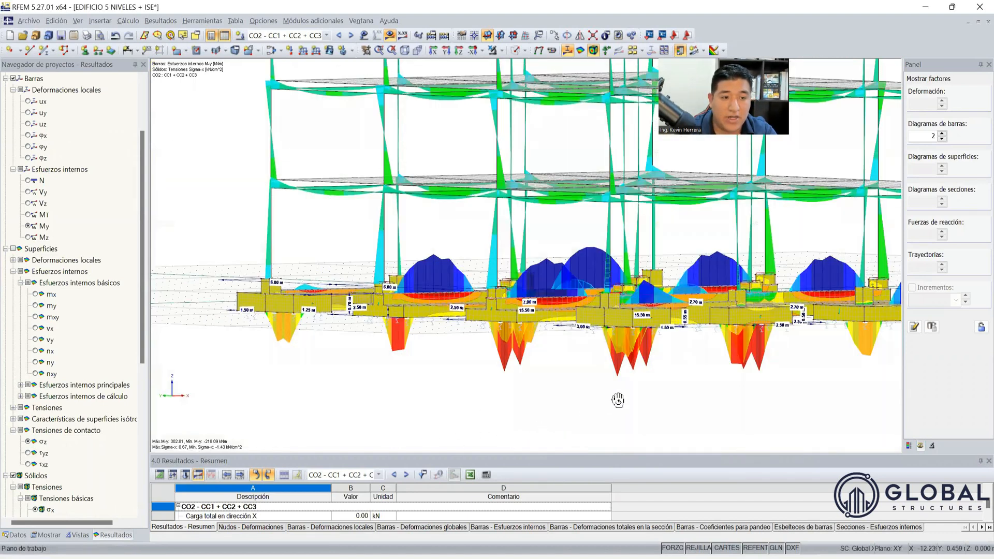
ctrl+middle_drag(617, 400, 697, 399)
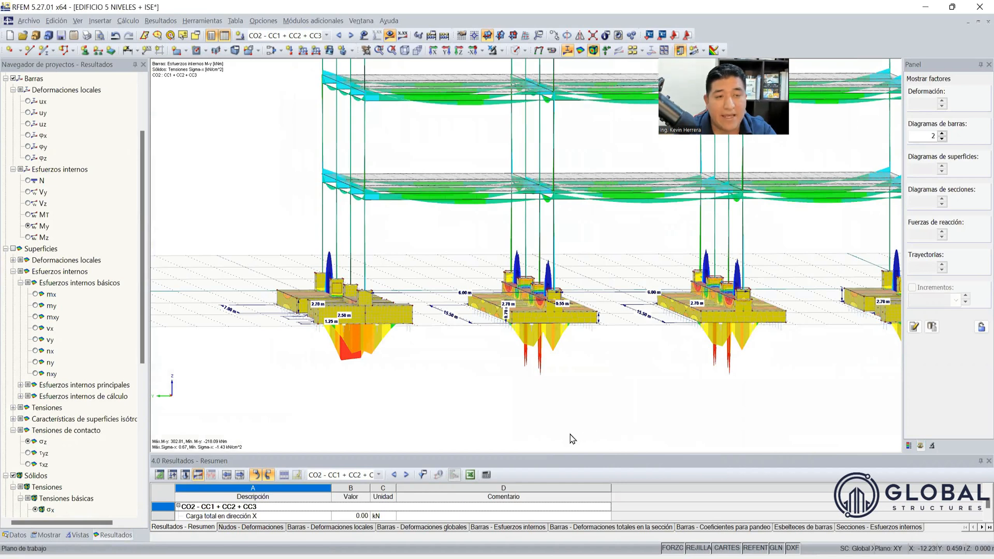
ctrl+middle_drag(569, 435, 637, 388)
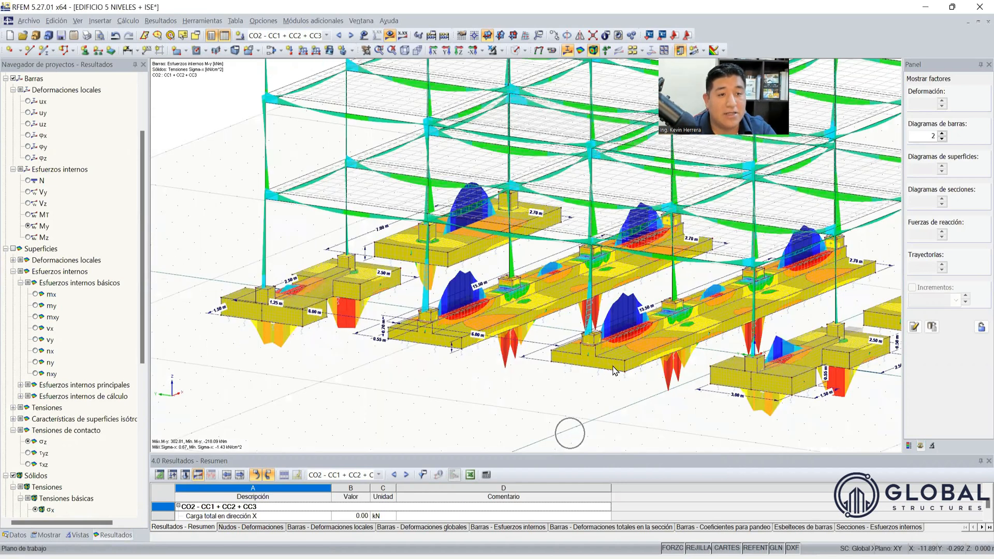
ctrl+middle_drag(560, 416, 500, 404)
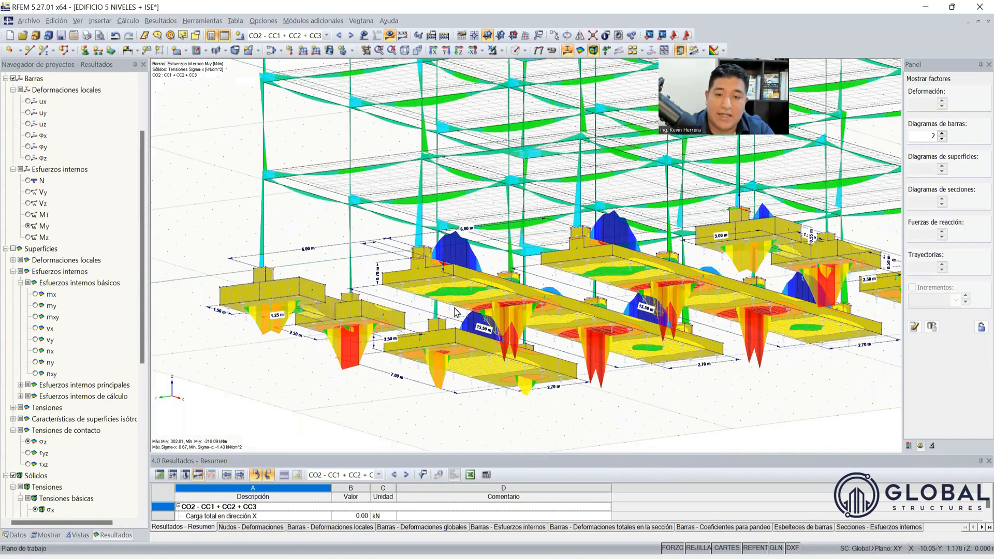
Step: Compare the My diagrams with the σx solid stresses between and below the columns, along the long and outer footings
scroll(489, 310, up, 3)
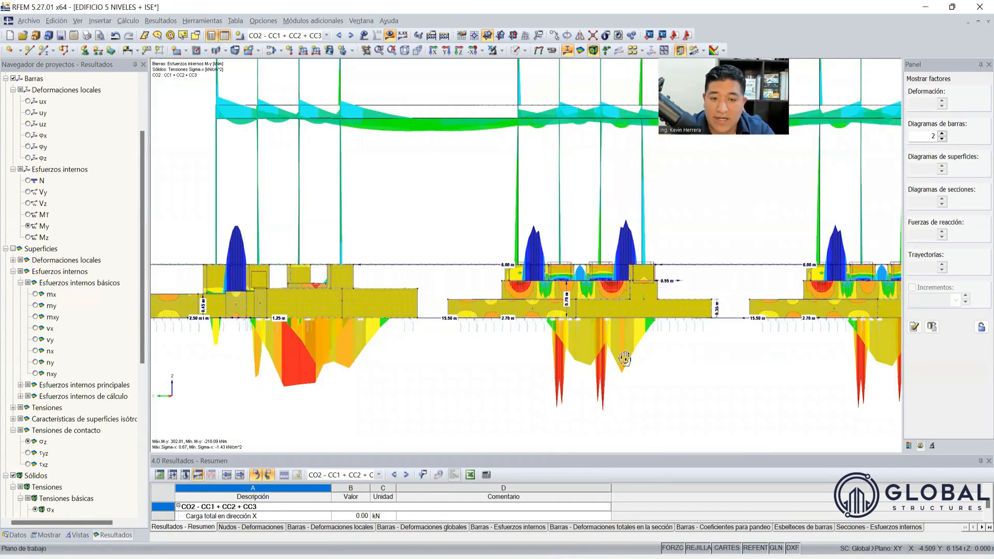
ctrl+middle_drag(625, 358, 623, 354)
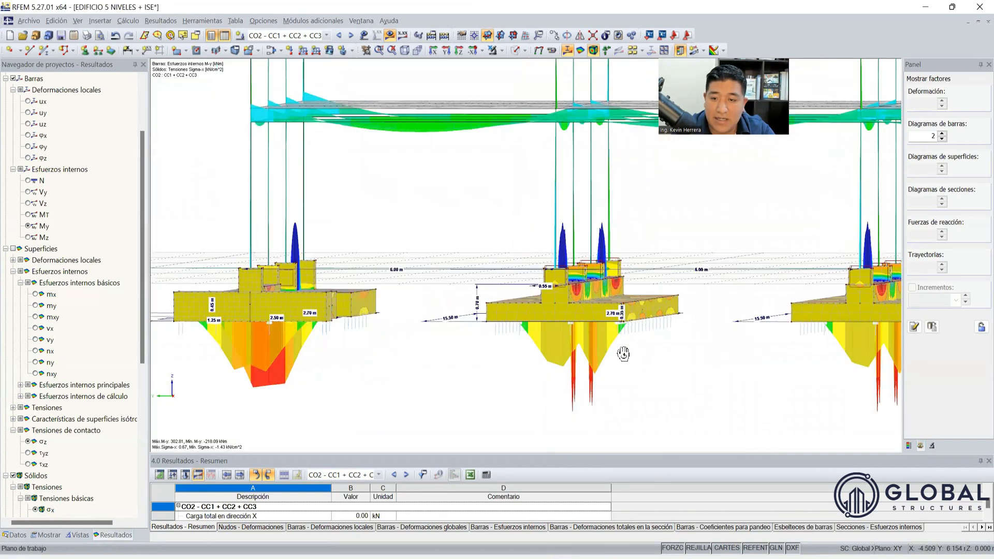
ctrl+middle_drag(666, 326, 625, 354)
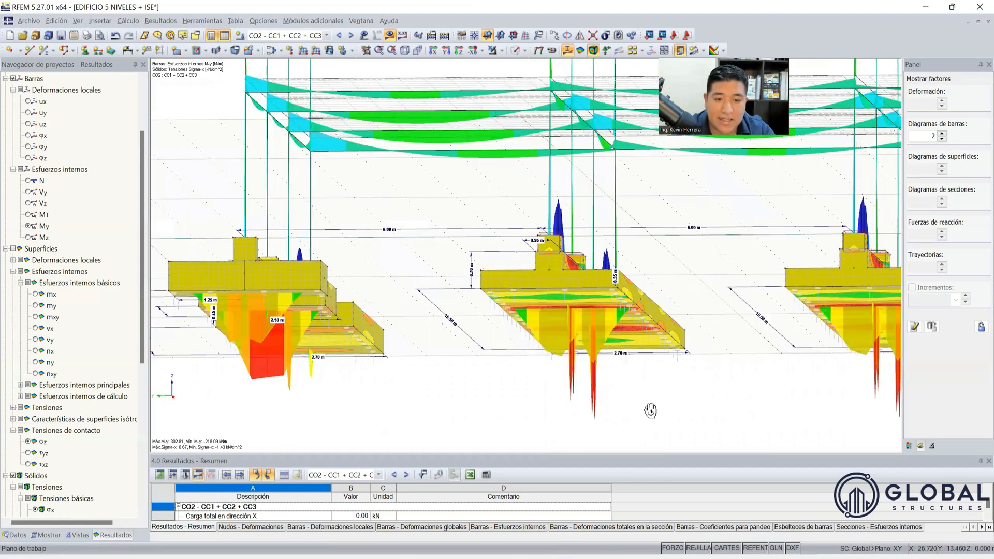
ctrl+middle_drag(607, 417, 578, 425)
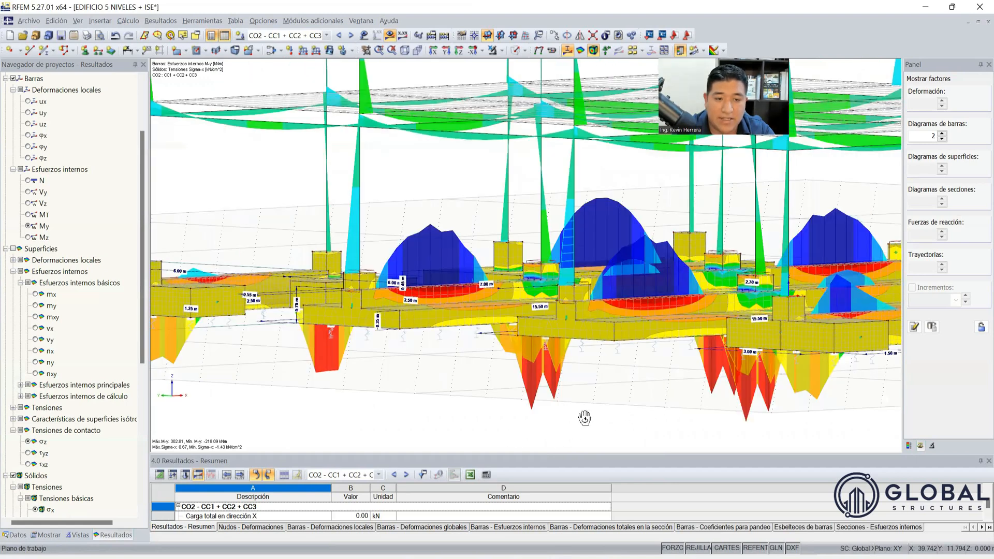
ctrl+middle_drag(500, 407, 547, 427)
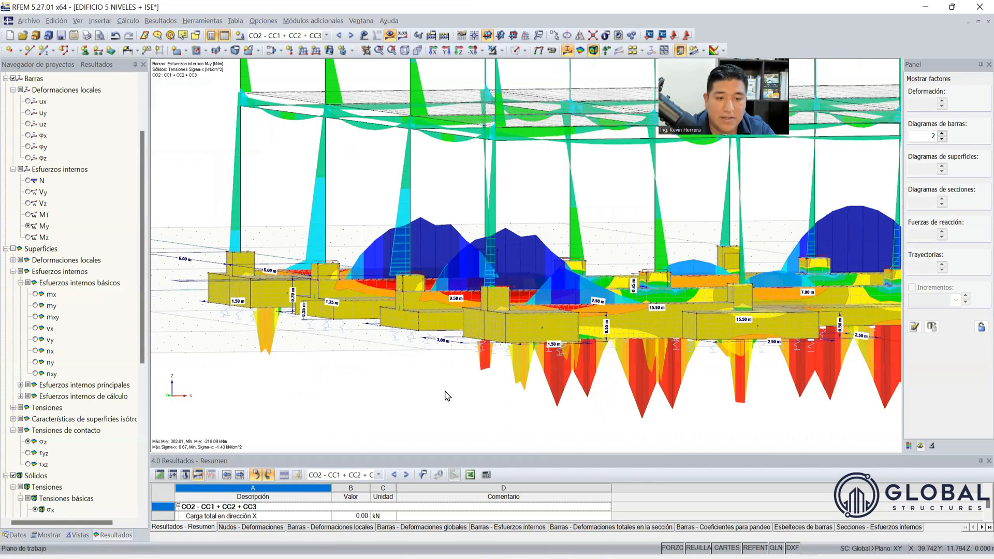
ctrl+middle_drag(433, 427, 457, 438)
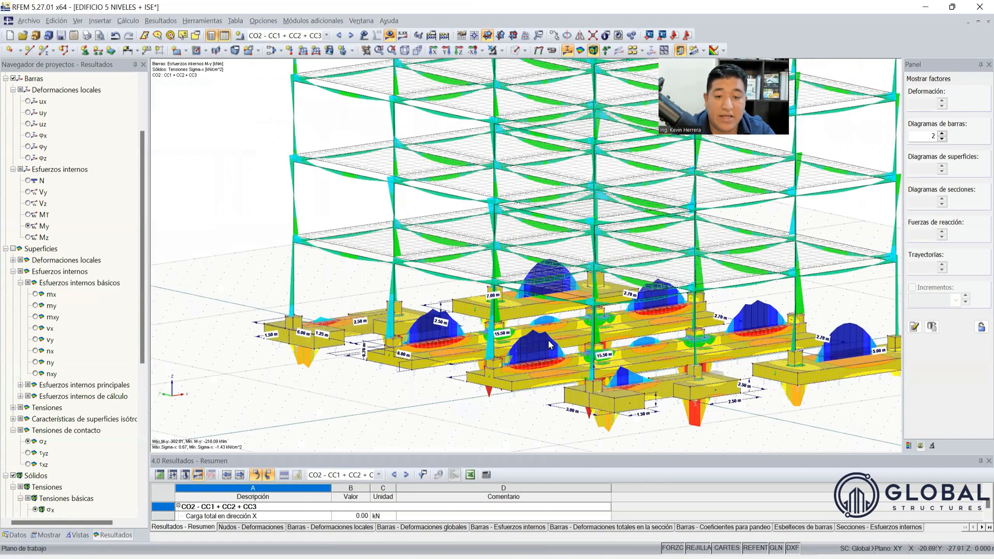
scroll(583, 353, up, 5)
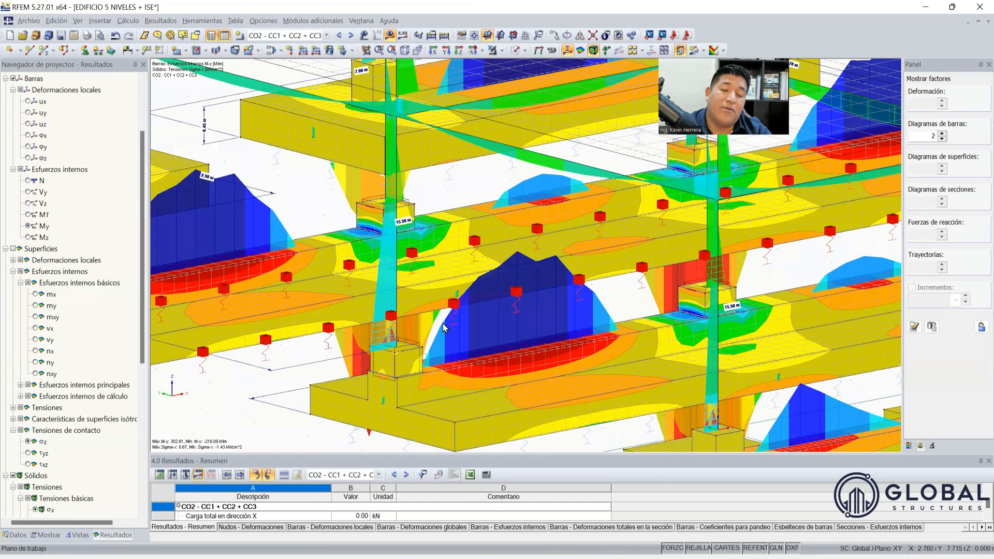
scroll(451, 341, down, 1)
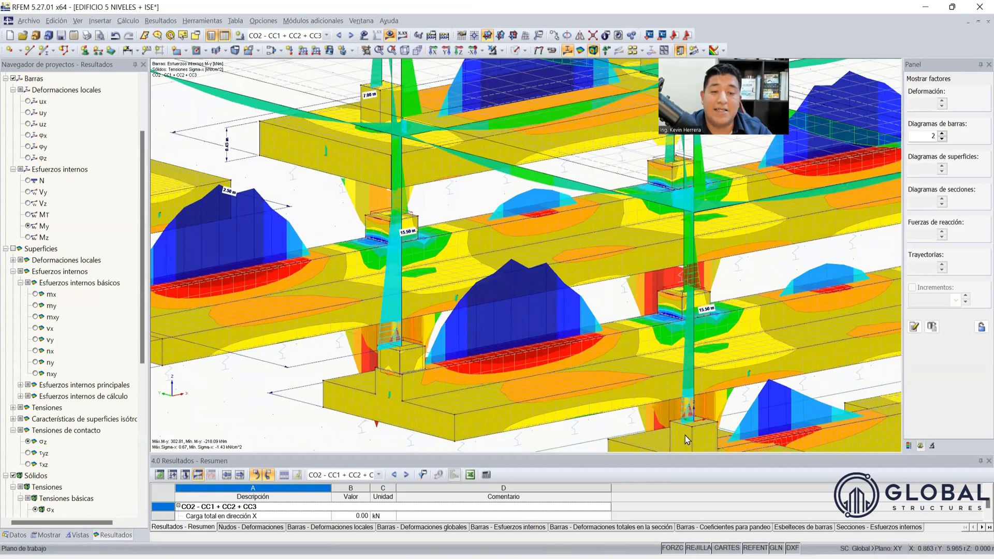
ctrl+middle_drag(815, 441, 476, 418)
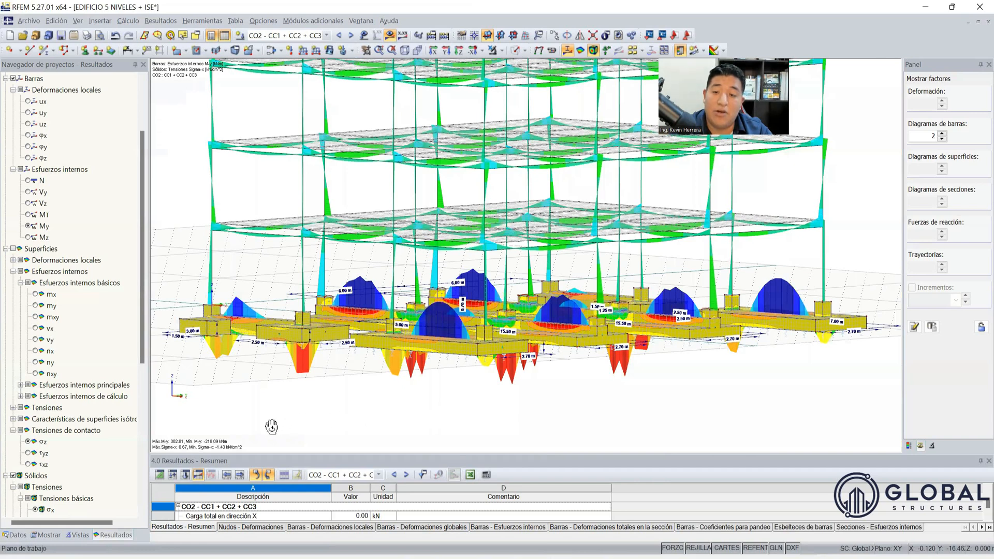
ctrl+middle_drag(237, 432, 223, 382)
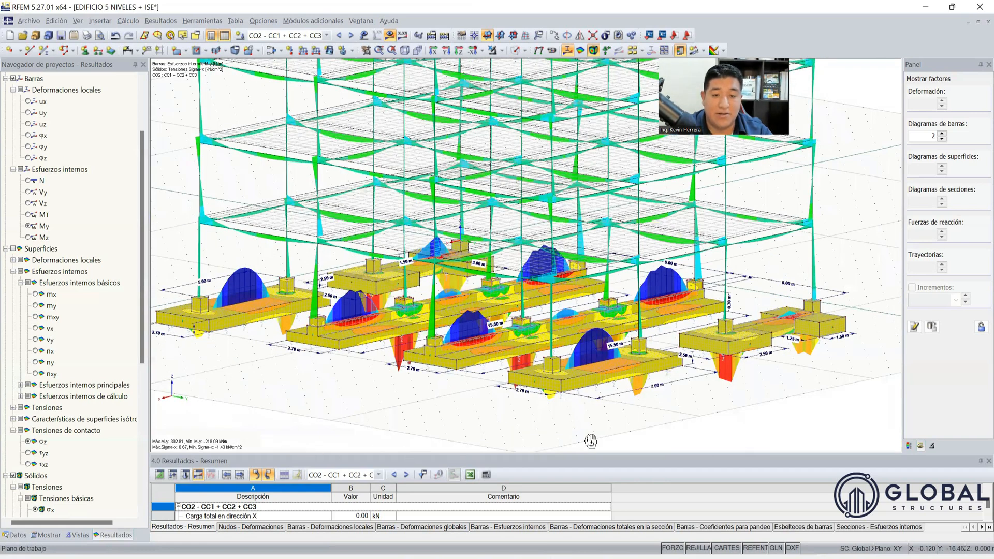
ctrl+middle_drag(744, 438, 804, 441)
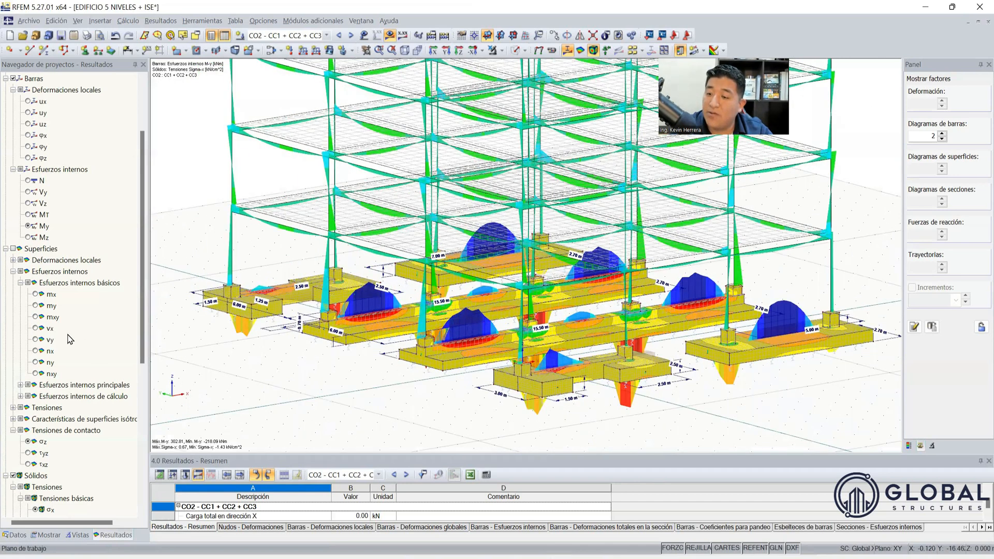
Step: Hide the solid stress results and examine the My moment diagrams inside the transparent long and outer footings
scroll(14, 346, down, 4)
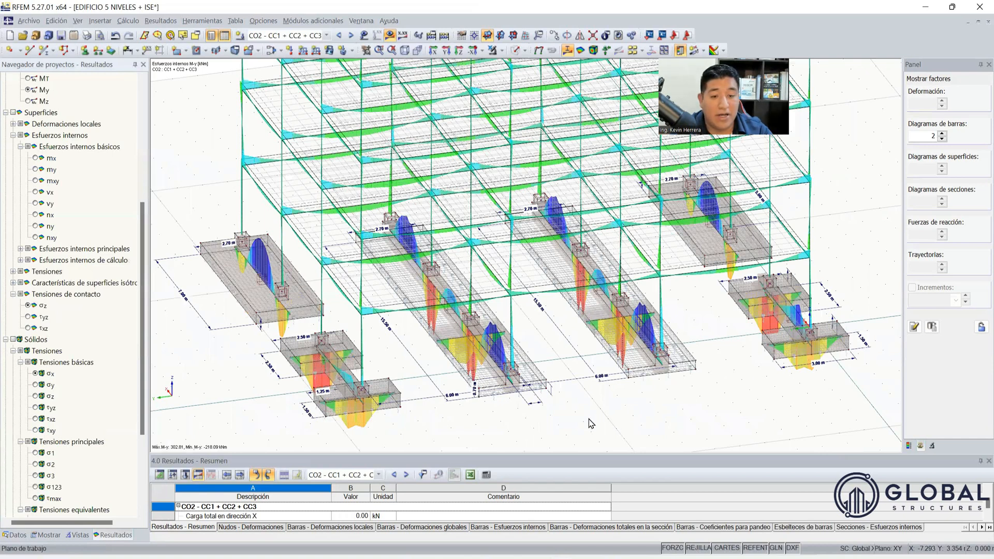
scroll(689, 371, up, 5)
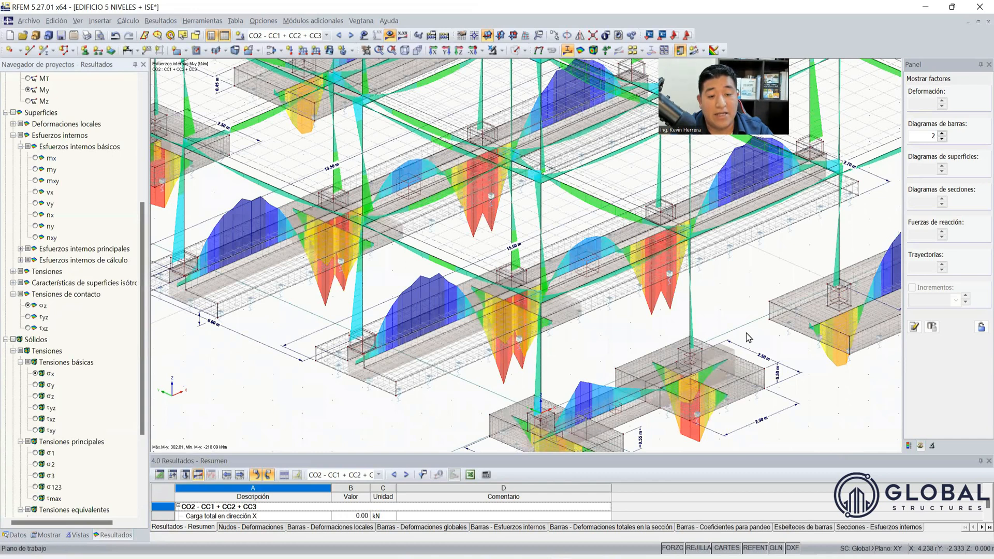
scroll(592, 340, down, 3)
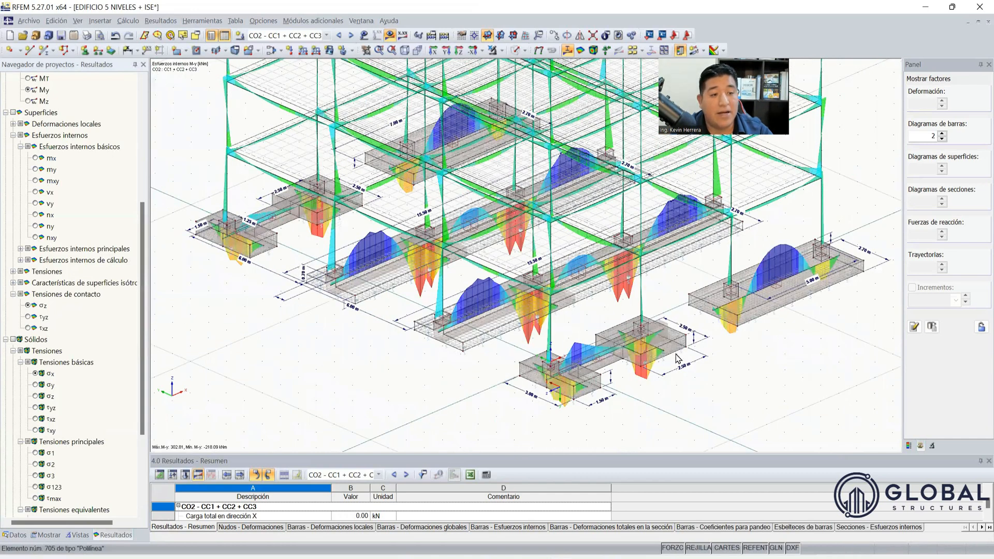
scroll(699, 315, up, 3)
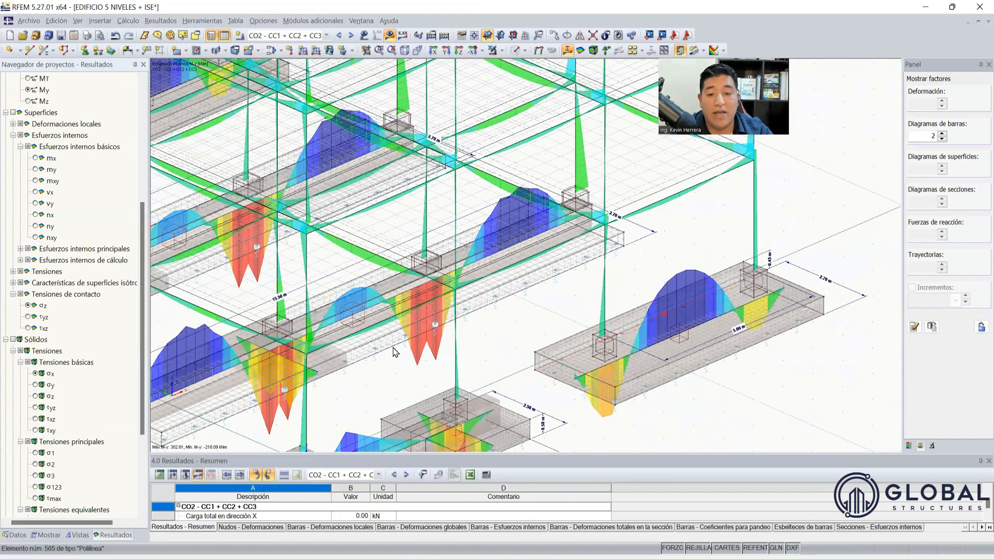
scroll(531, 388, down, 3)
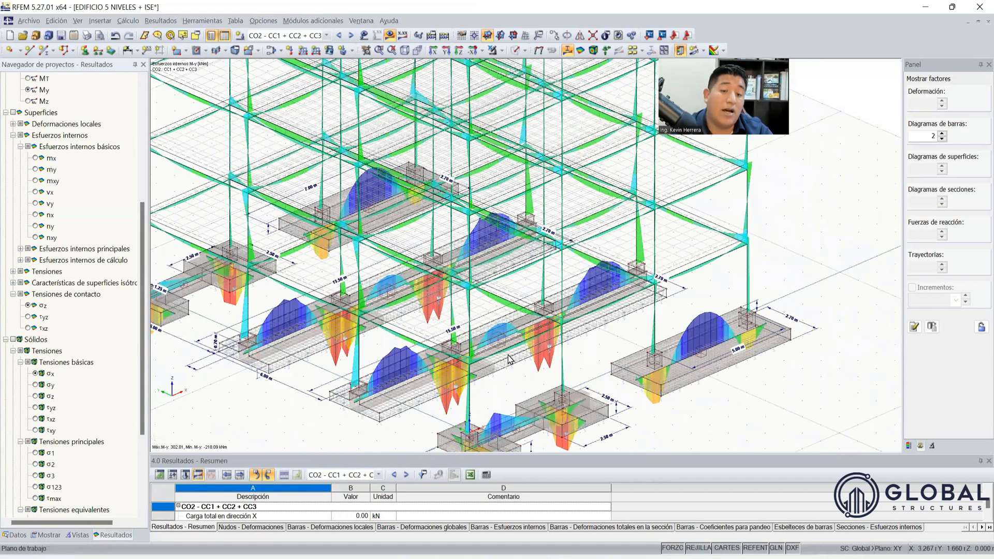
scroll(509, 367, up, 2)
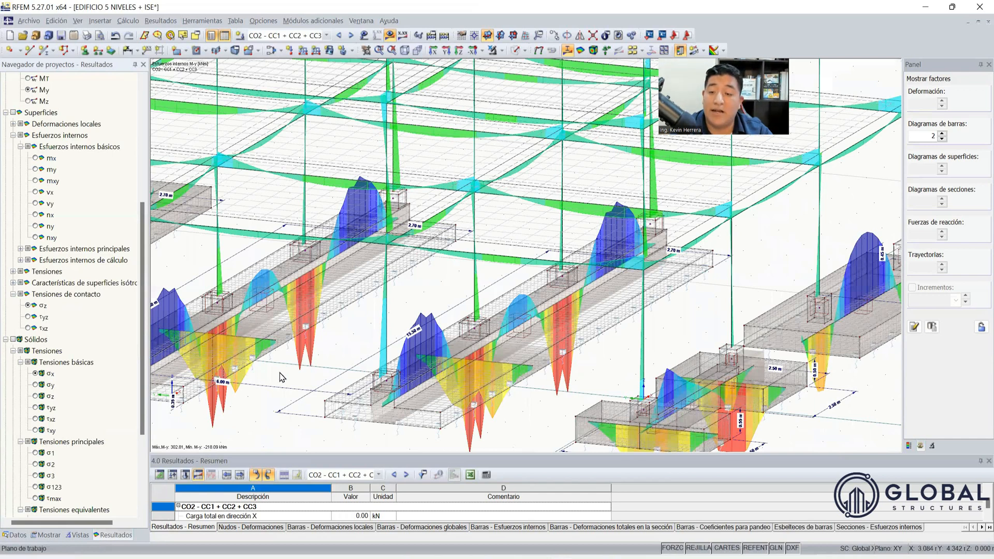
scroll(281, 366, up, 2)
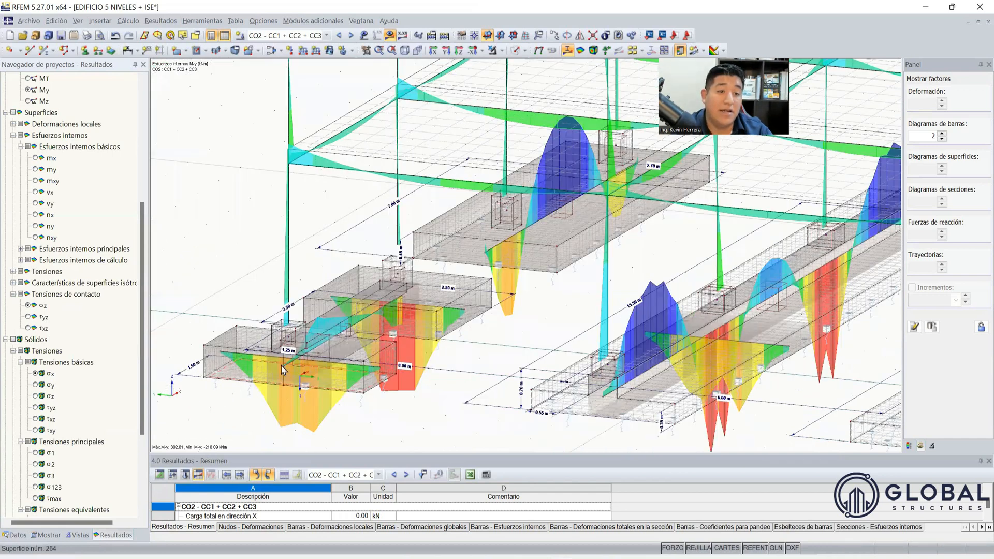
Step: Examine the My moment diagrams along the connected, combined and long footings from several angles
scroll(321, 368, up, 1)
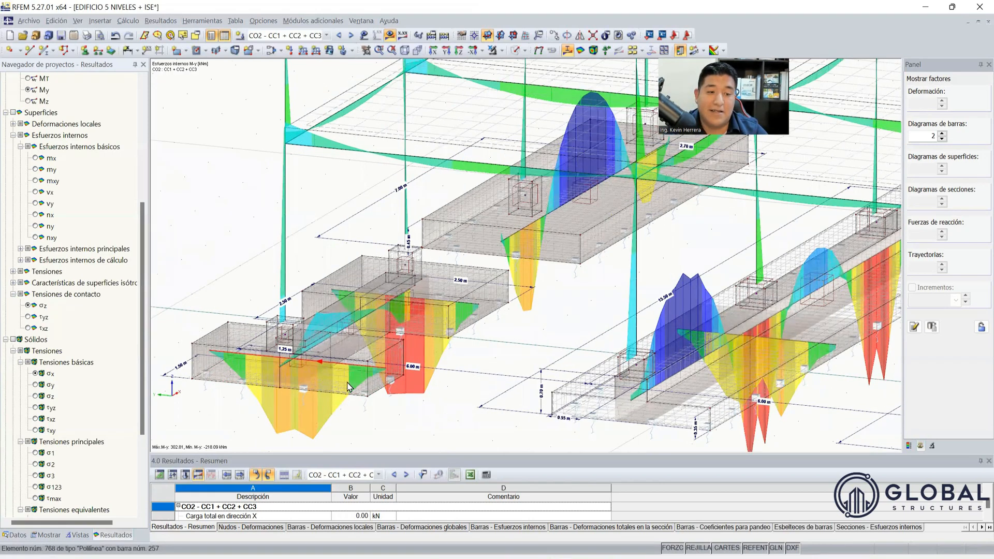
scroll(706, 318, down, 5)
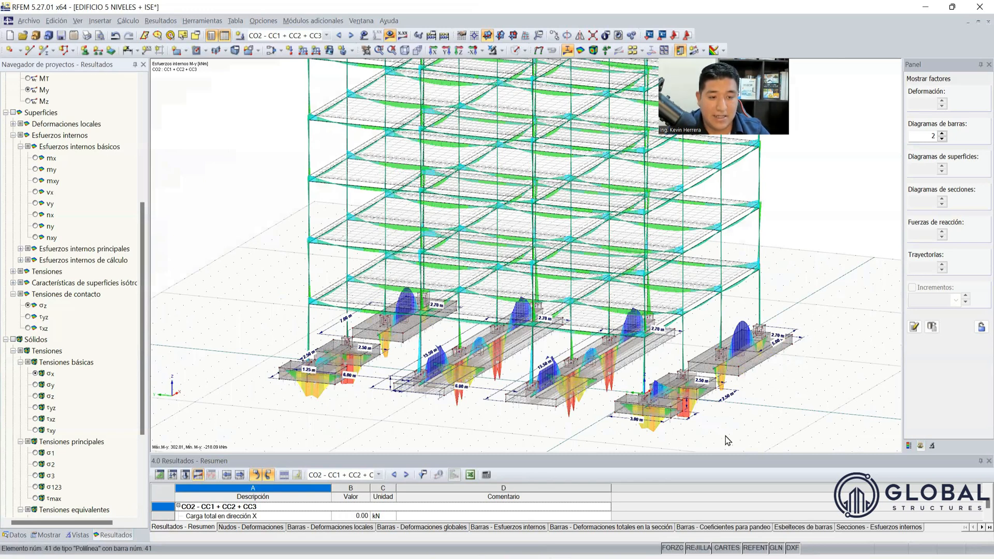
scroll(729, 438, up, 4)
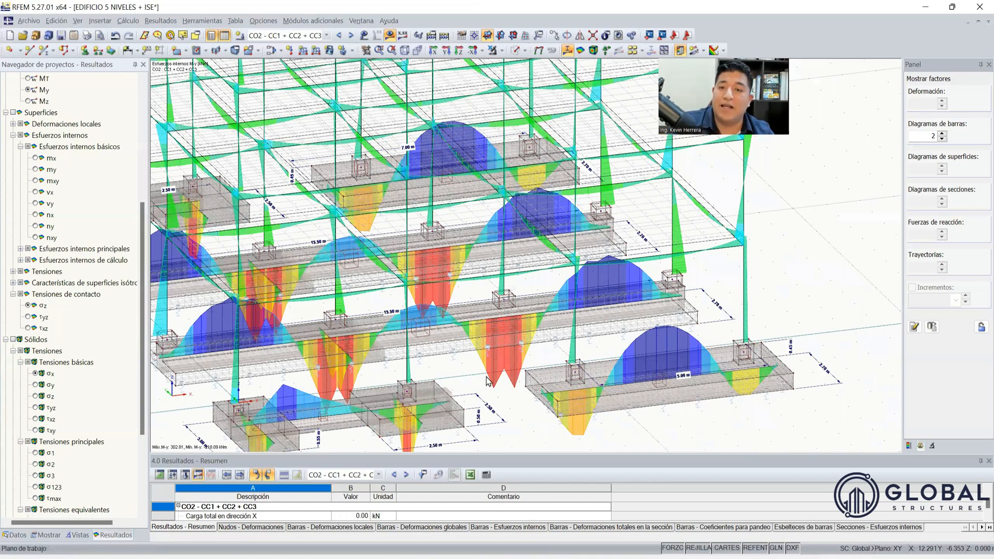
scroll(318, 372, down, 3)
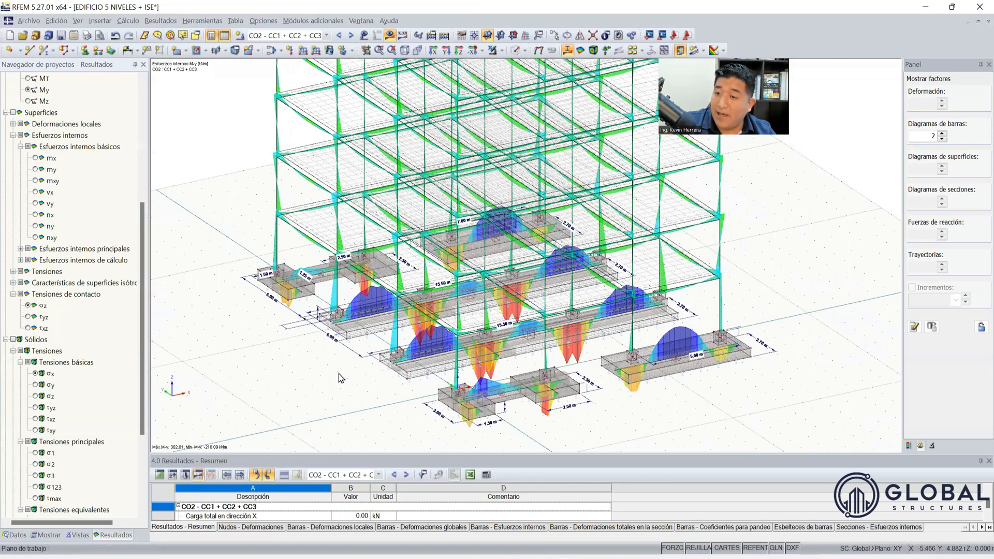
scroll(339, 378, up, 1)
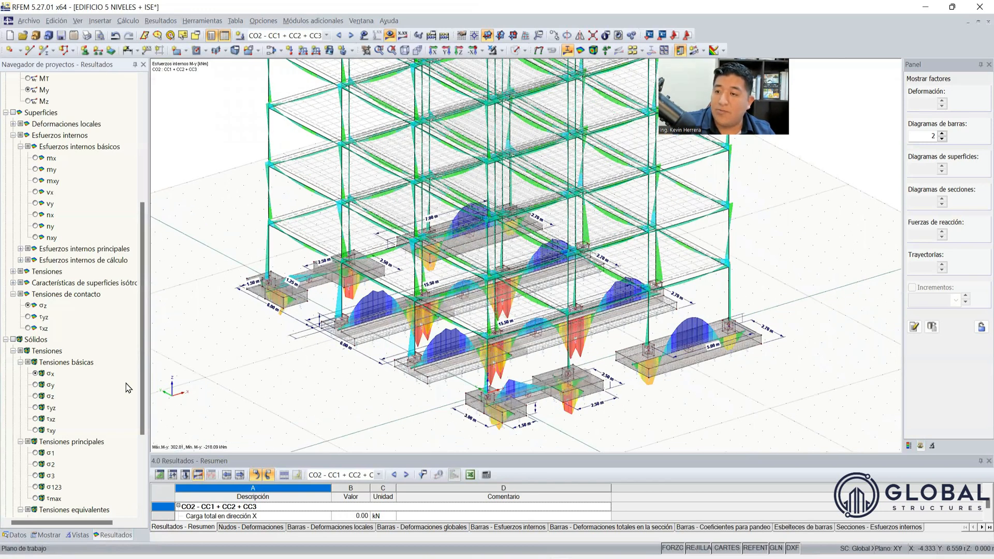
scroll(93, 299, up, 6)
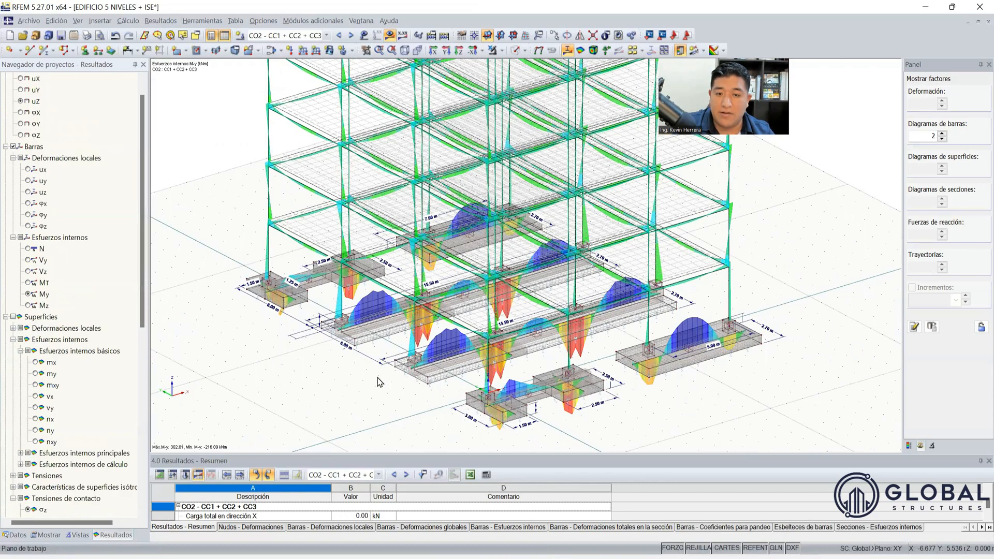
ctrl+middle_drag(373, 382, 400, 367)
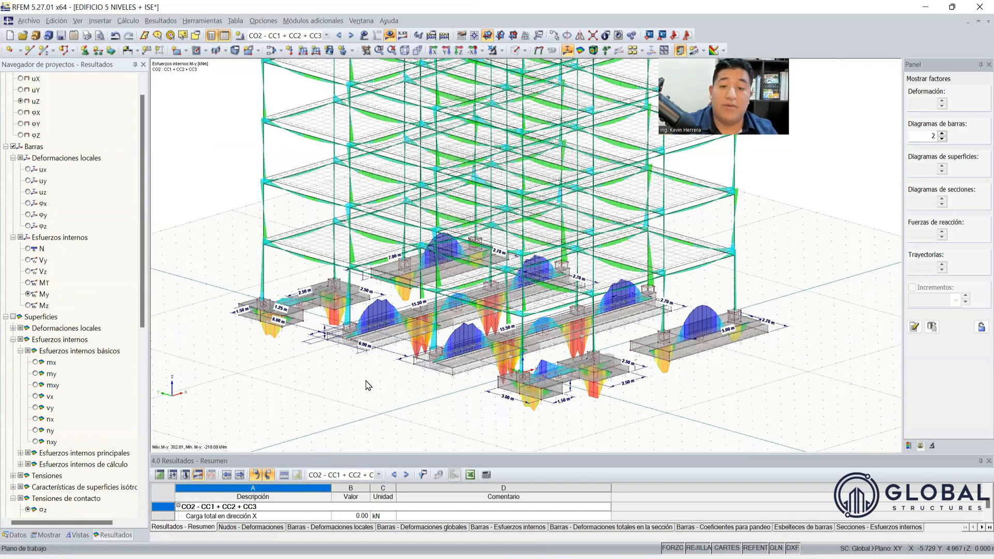
scroll(346, 405, up, 2)
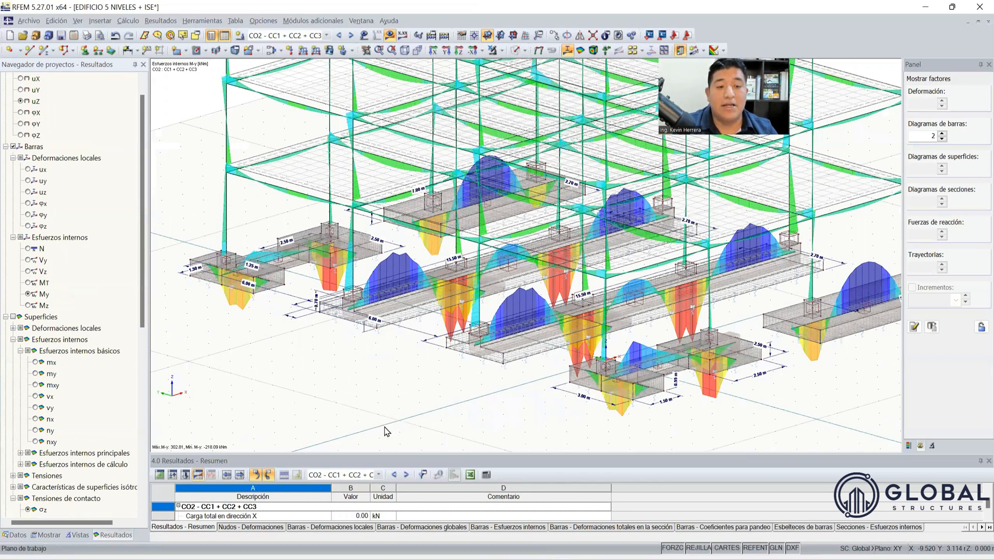
scroll(447, 409, down, 2)
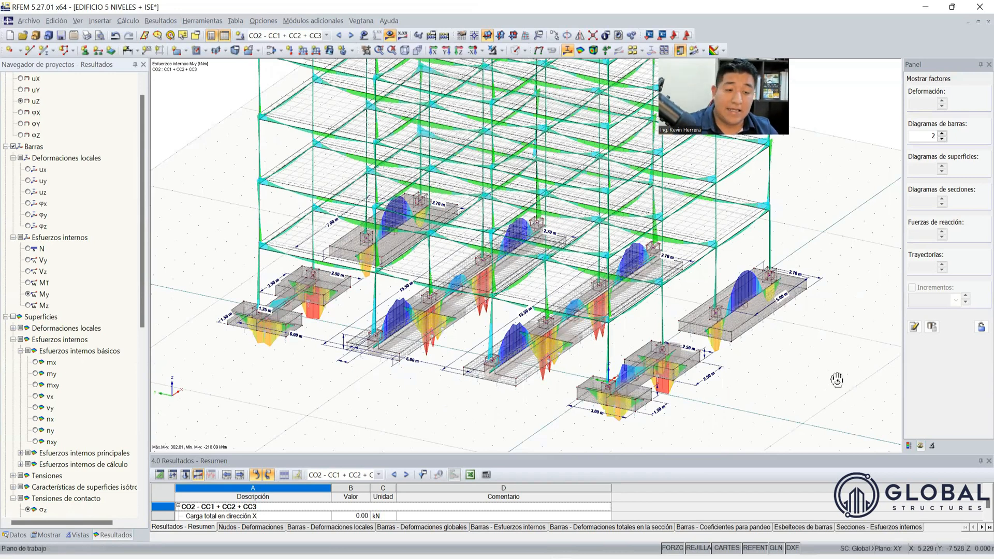
Step: Inspect the My diagram between the two columns of the outer 5.00 m combined footing against the neighbouring footings
ctrl+middle_drag(771, 371, 687, 332)
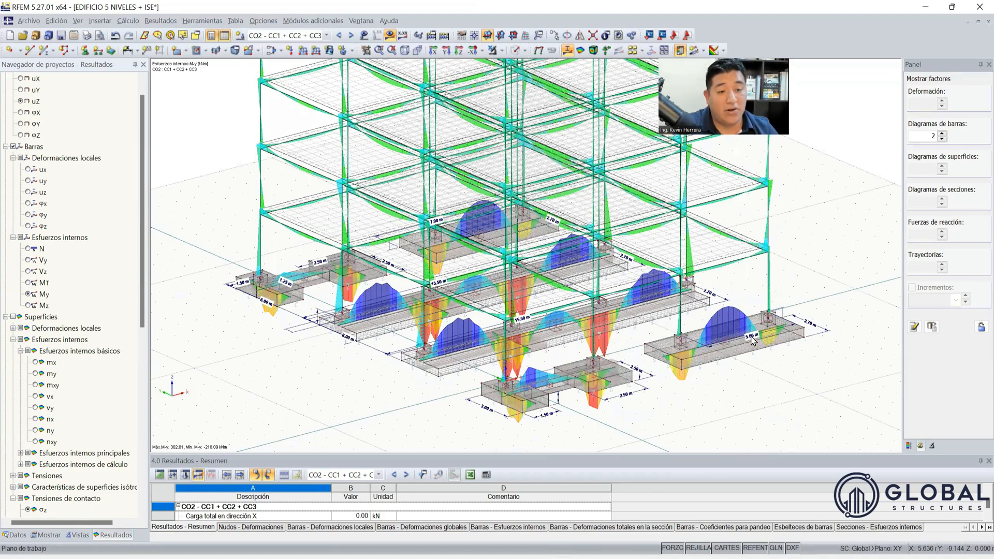
scroll(749, 350, up, 2)
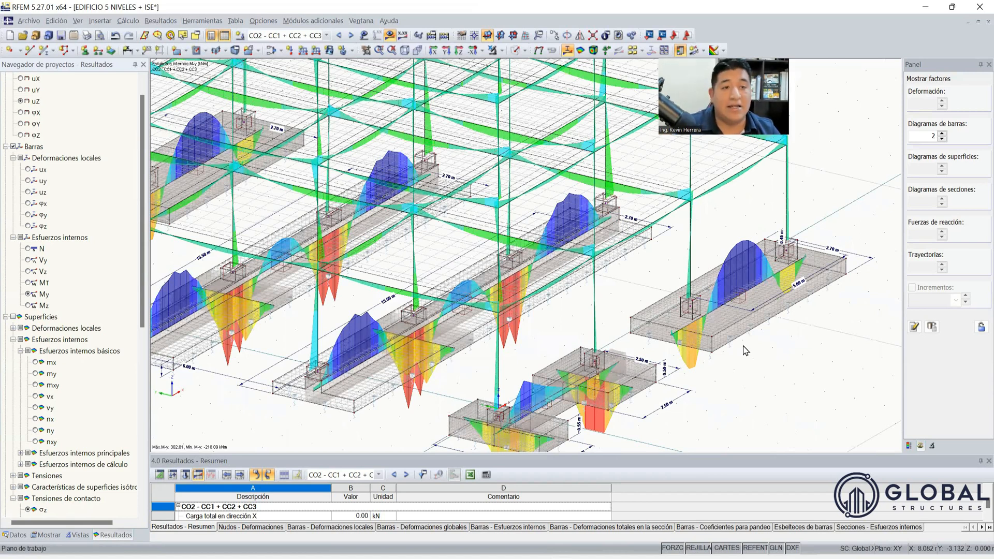
scroll(745, 351, up, 1)
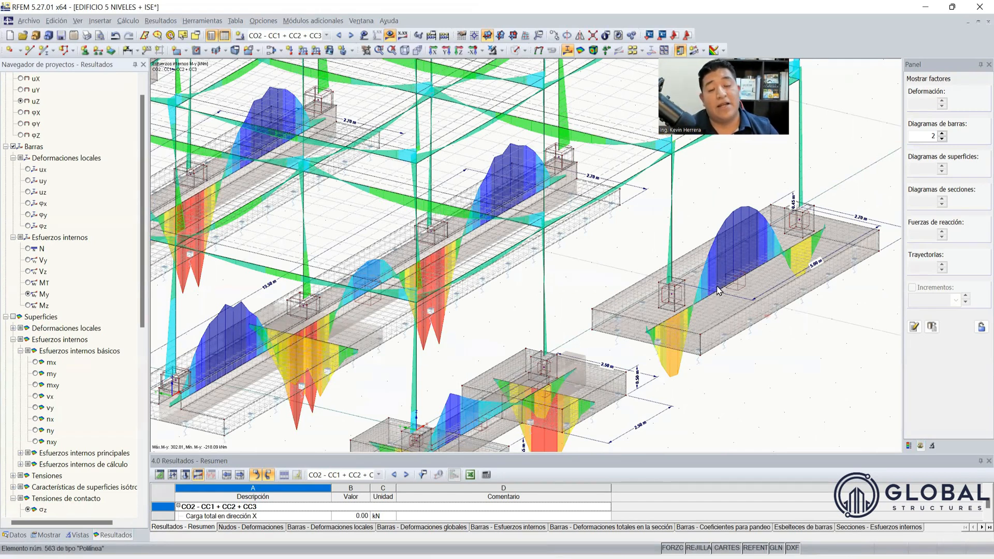
scroll(693, 313, down, 3)
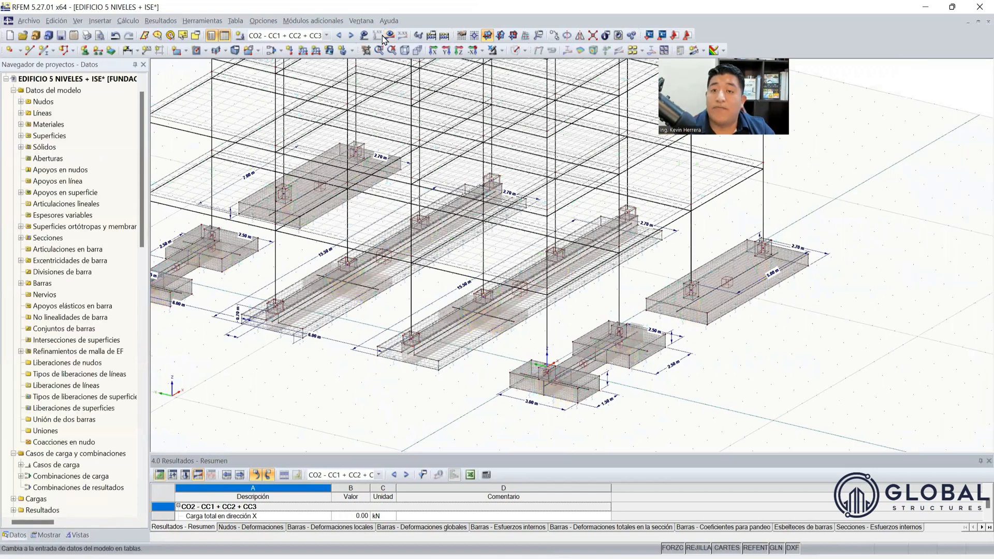
Step: Show the result values and examine the members' axial force N diagrams in the long footings' beams
click(402, 35)
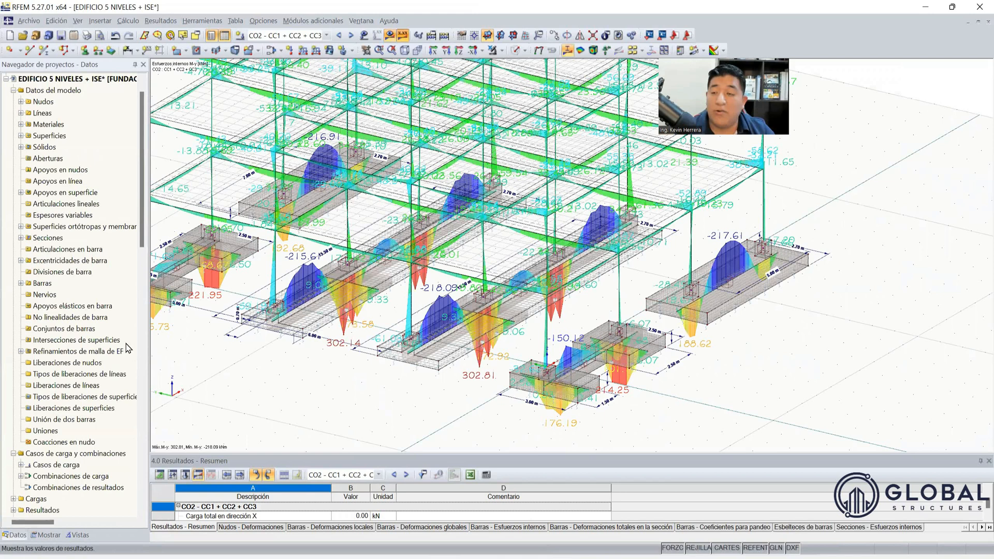
click(29, 249)
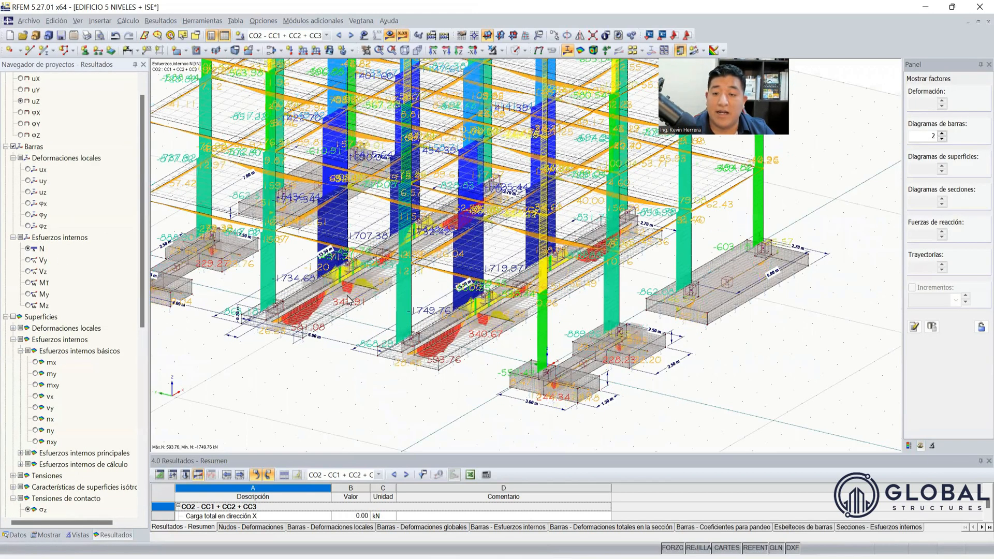
scroll(363, 302, up, 3)
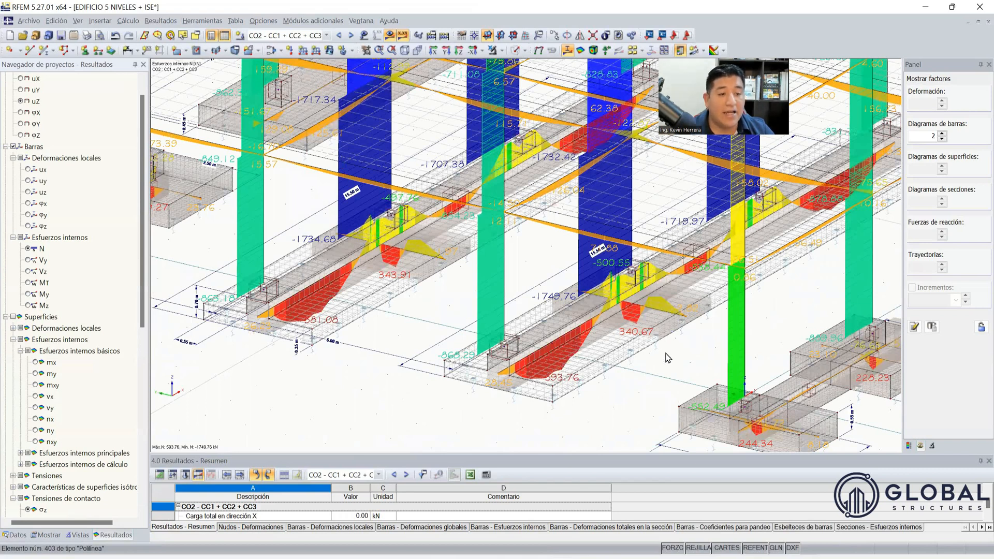
scroll(357, 312, down, 3)
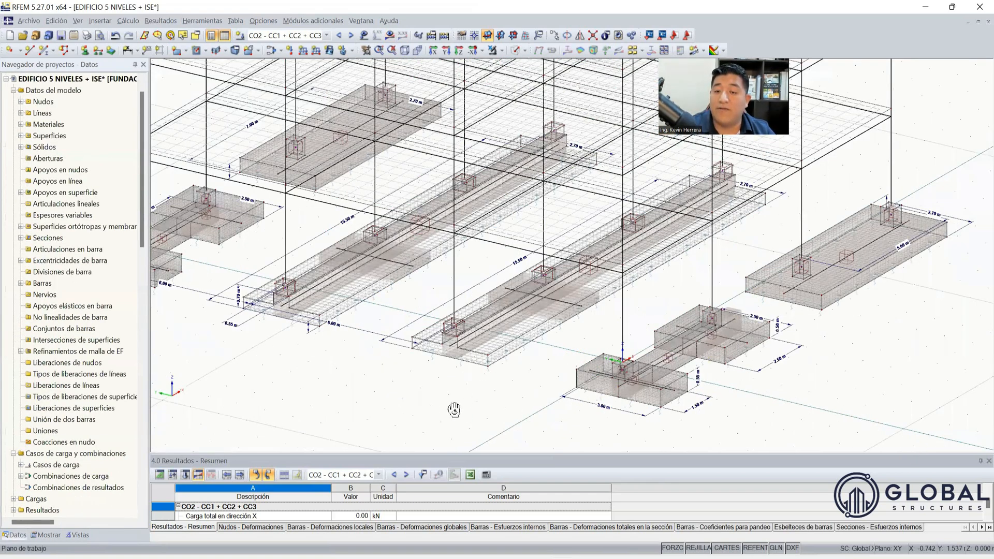
Step: Select the design case RF-CONCRETE Members CA1 - Viga de Fundacion-Nervios and open the RF-CONCRETE Members module
scroll(435, 373, down, 1)
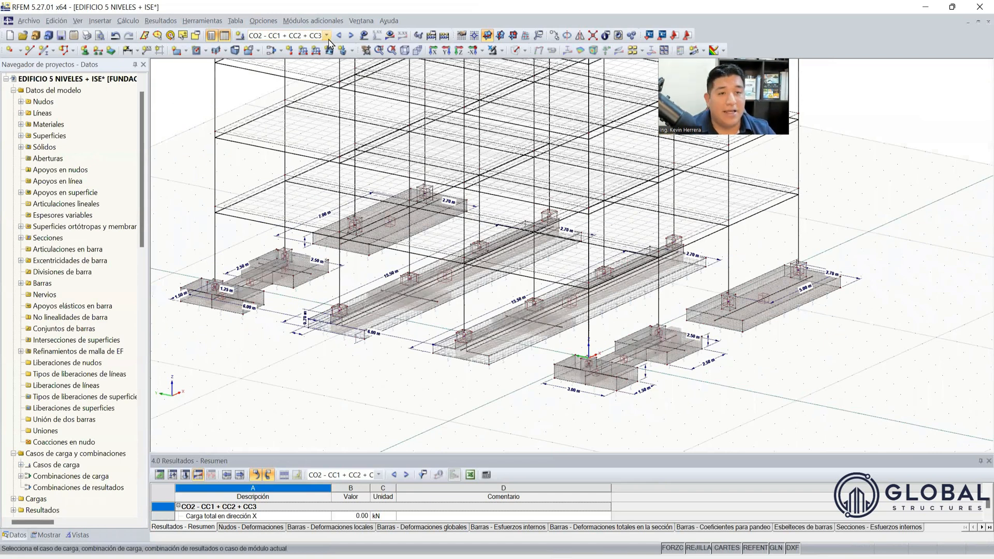
click(326, 35)
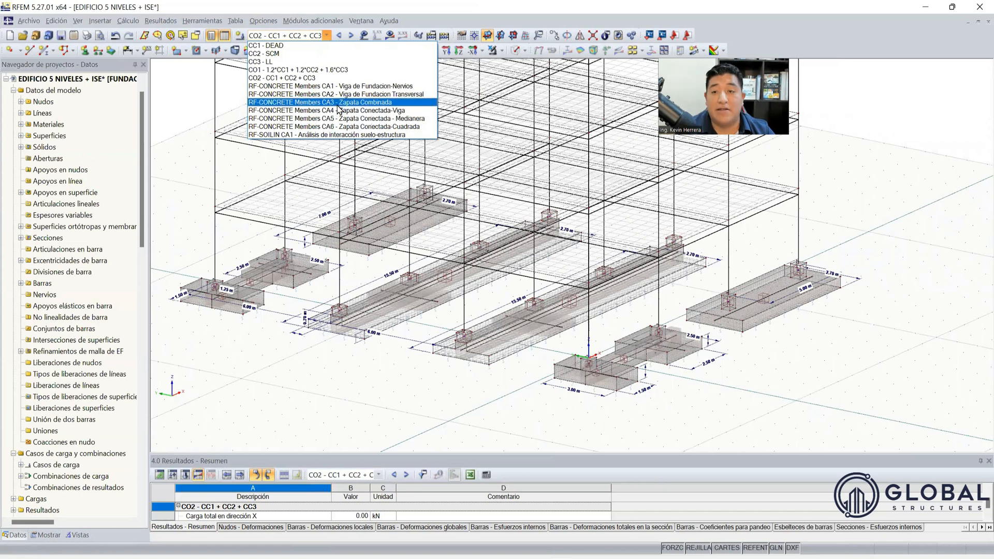
click(393, 86)
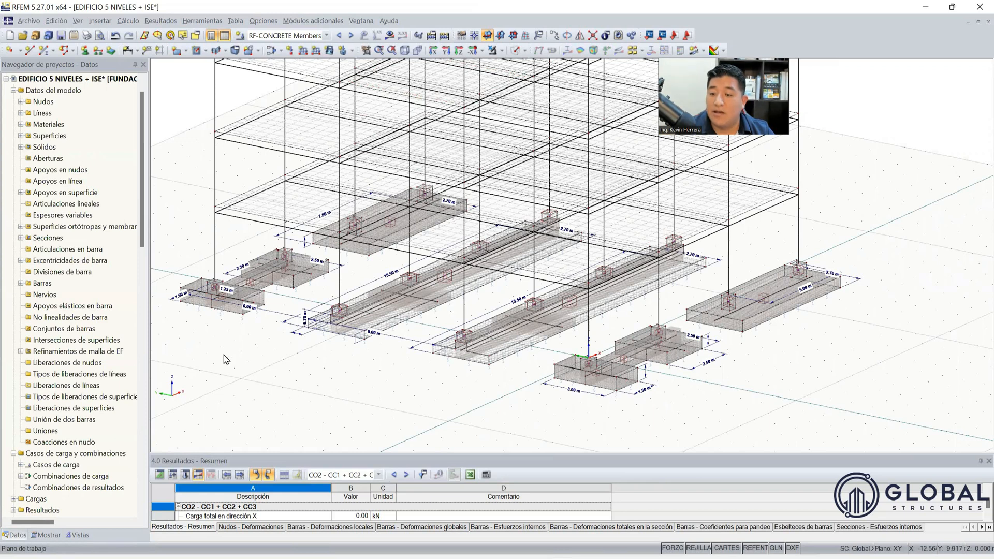
click(326, 37)
click(325, 39)
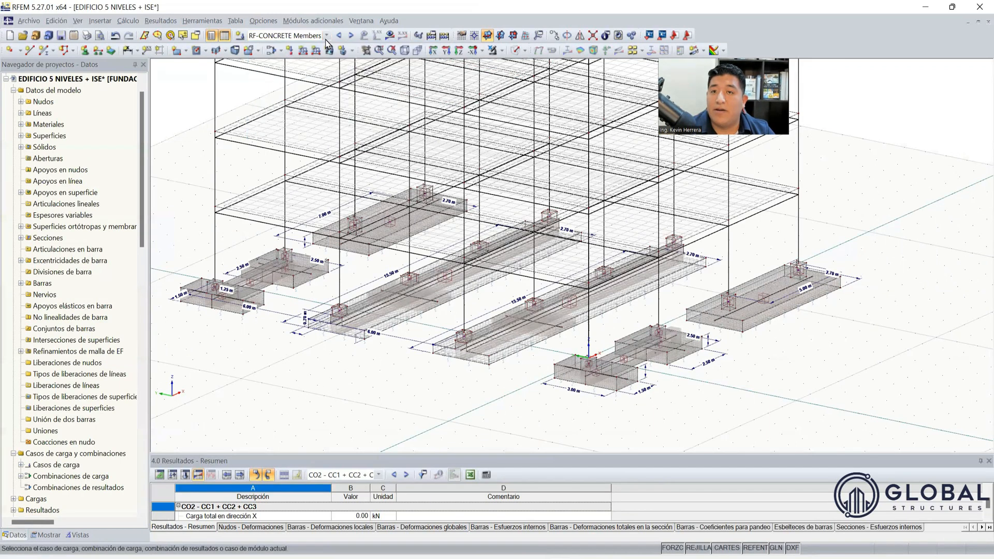
click(286, 21)
mouse_move(331, 65)
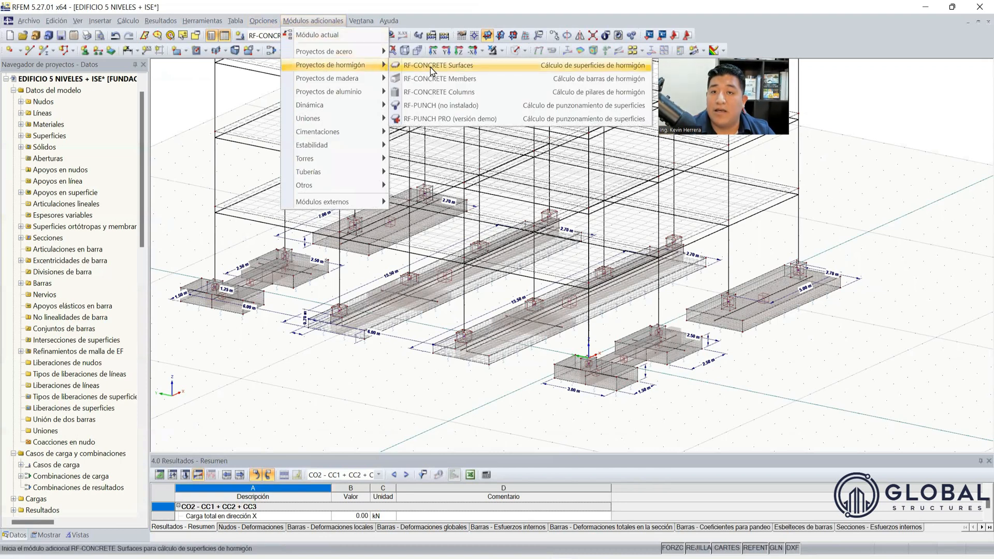
click(465, 82)
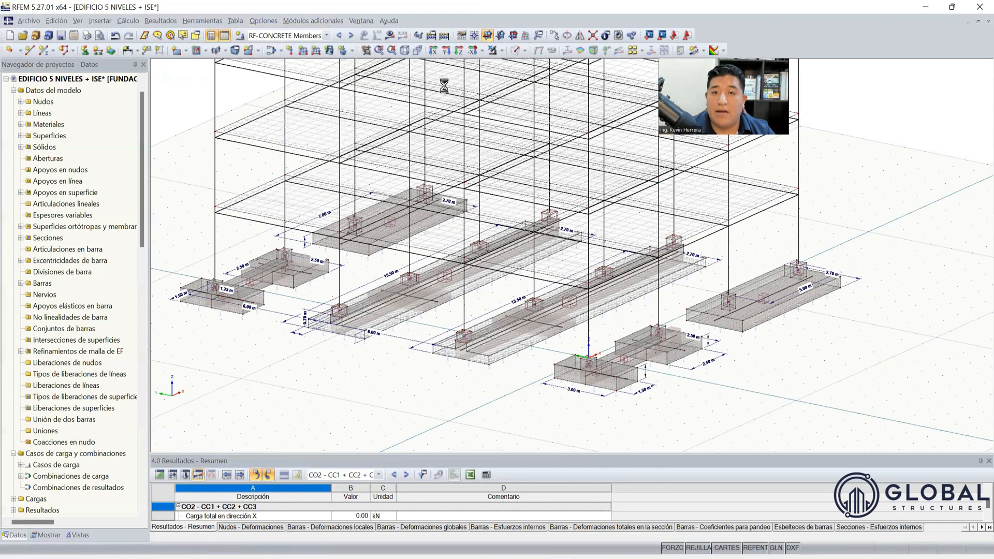
Step: Review case CA1's load combination CO1 selected for design and its longitudinal reinforcement settings
click(231, 81)
click(231, 82)
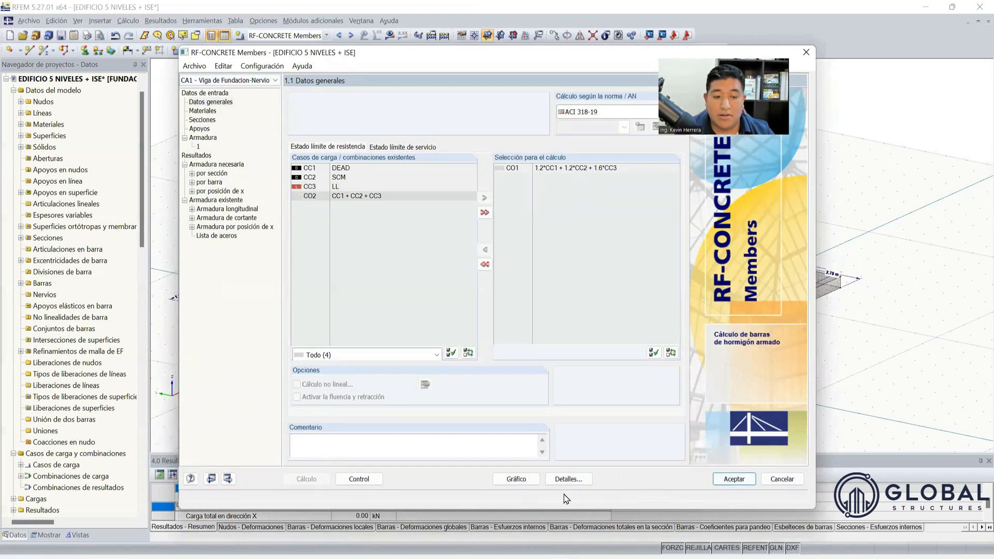
click(518, 168)
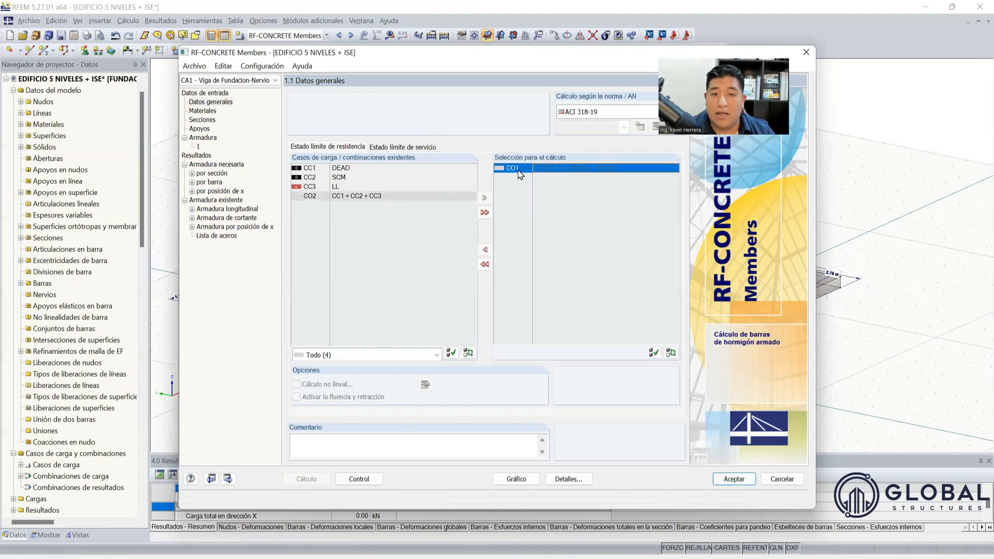
click(198, 148)
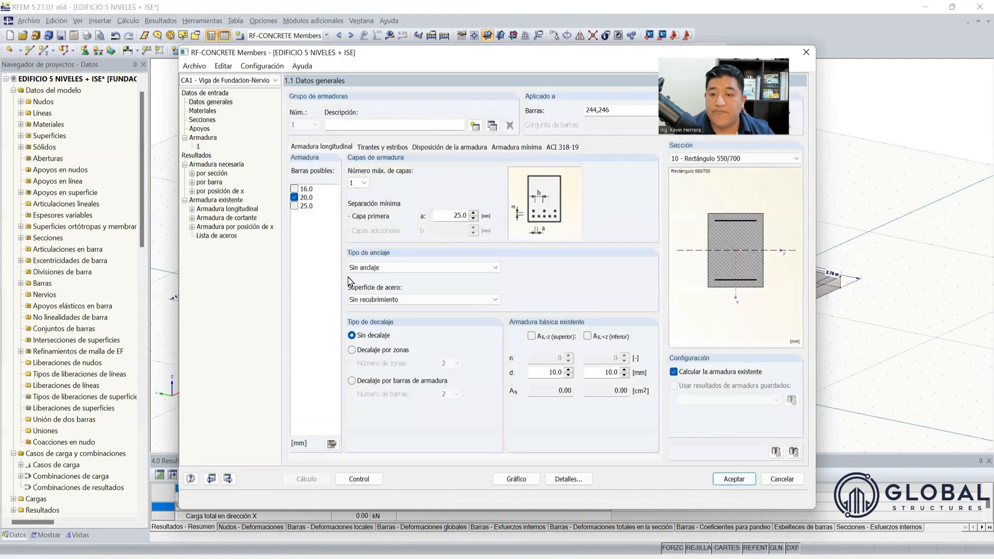
click(248, 81)
click(247, 90)
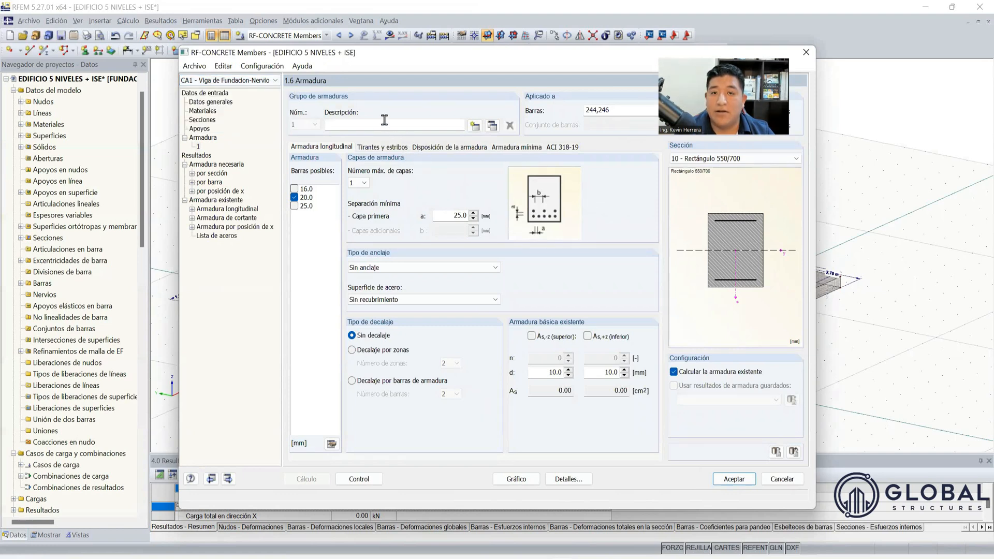
click(200, 147)
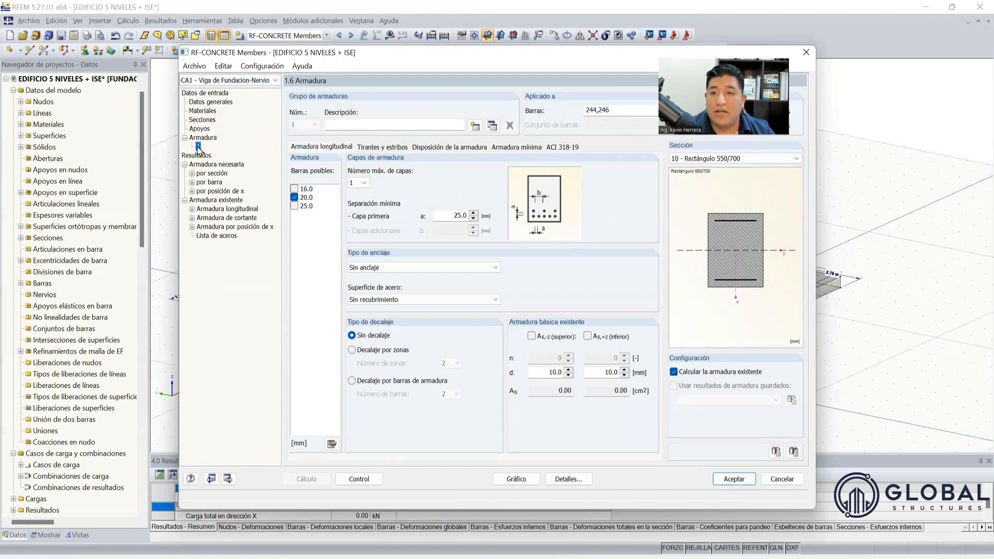
Step: Clear the members assigned to the reinforcement group and reselect foundation beams 244 and 246 in the model
drag(550, 56, 353, 96)
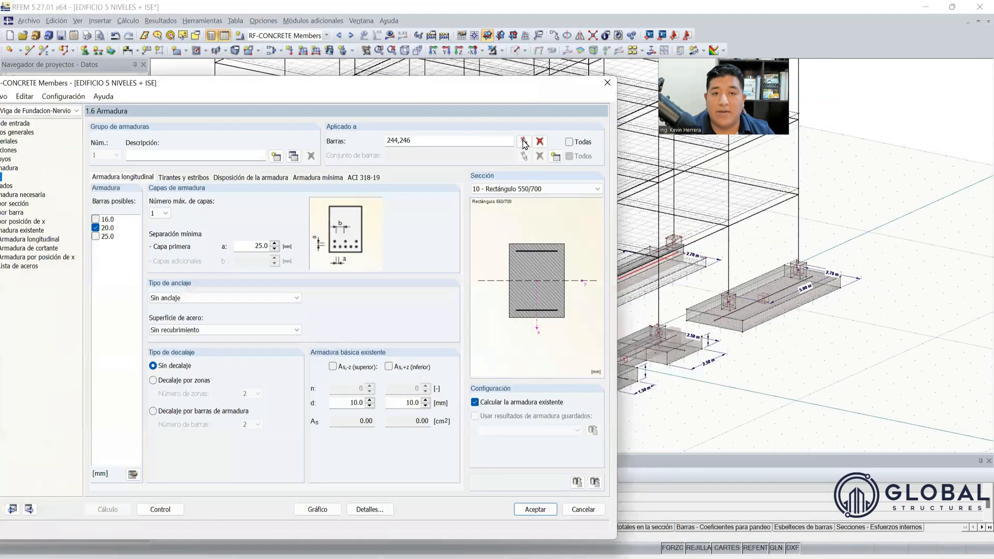
click(540, 141)
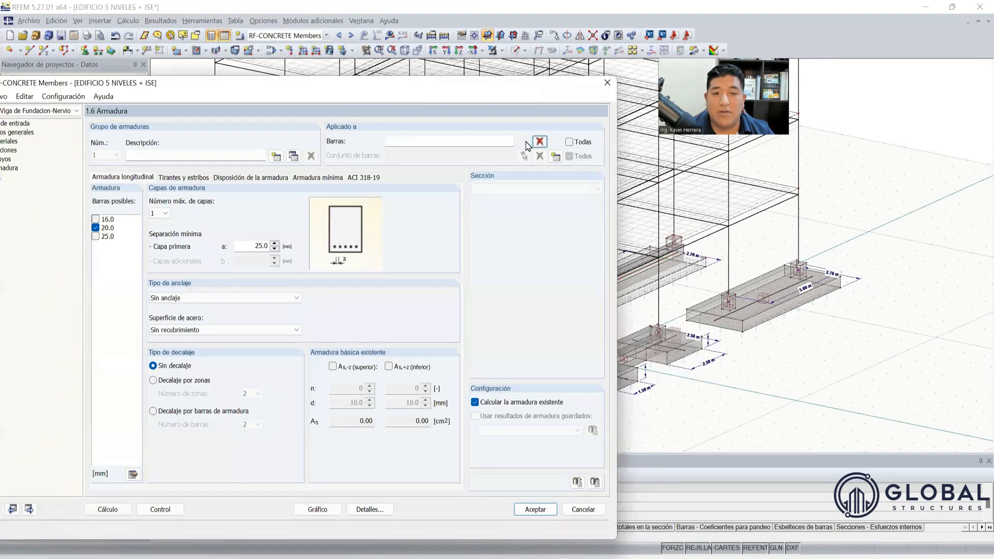
click(525, 142)
scroll(369, 309, up, 2)
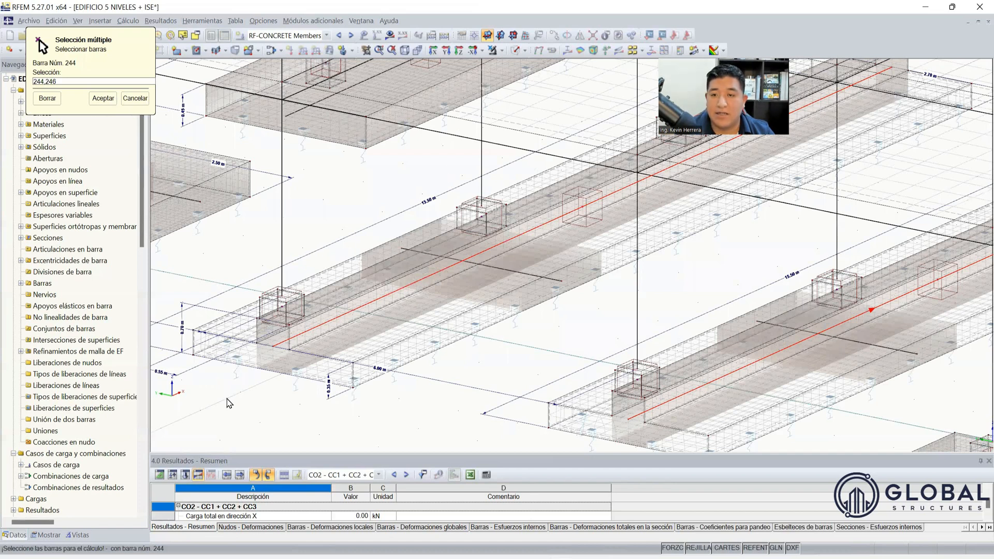
key(Return)
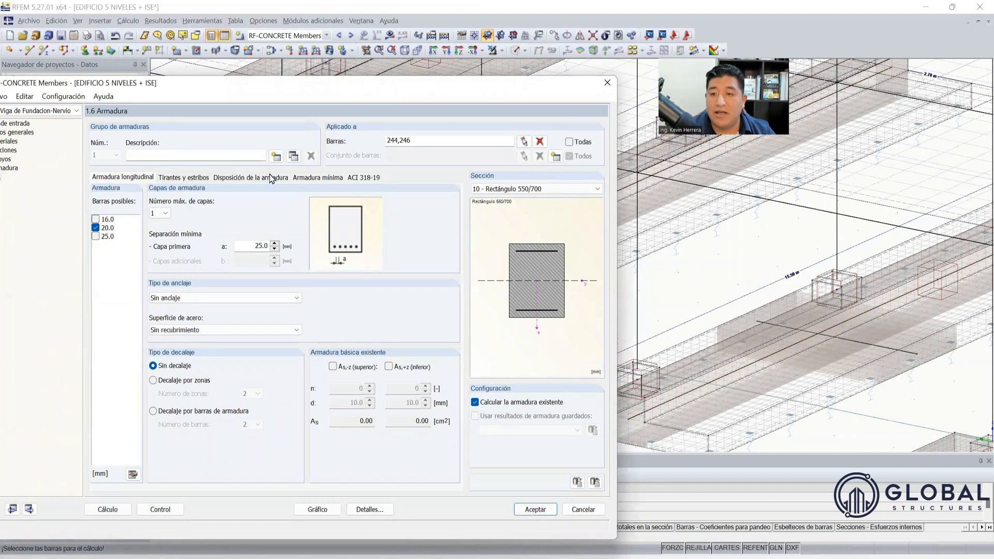
Step: Include the axial force N among the internal forces relevant for concrete design in the reinforcement layout settings
click(310, 178)
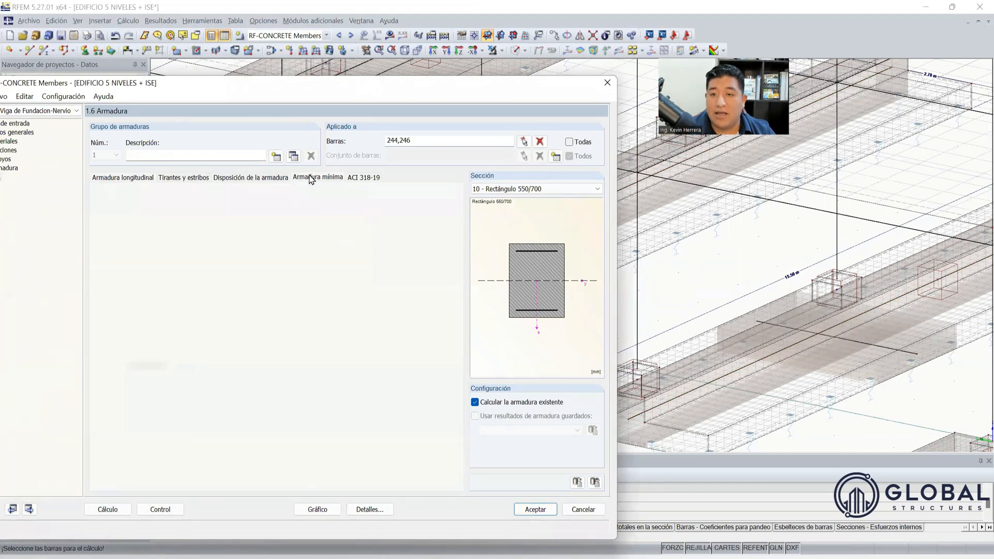
click(356, 178)
click(277, 179)
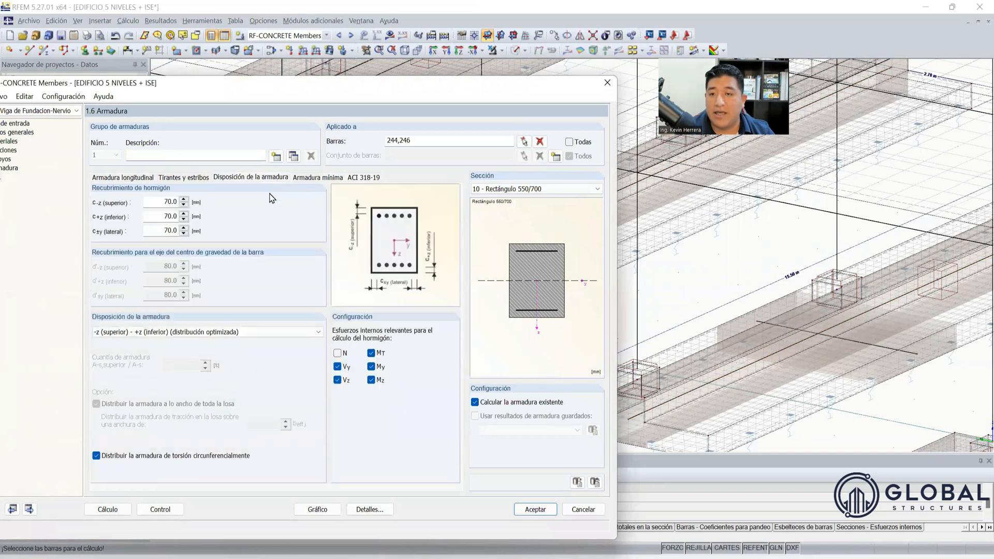
click(337, 353)
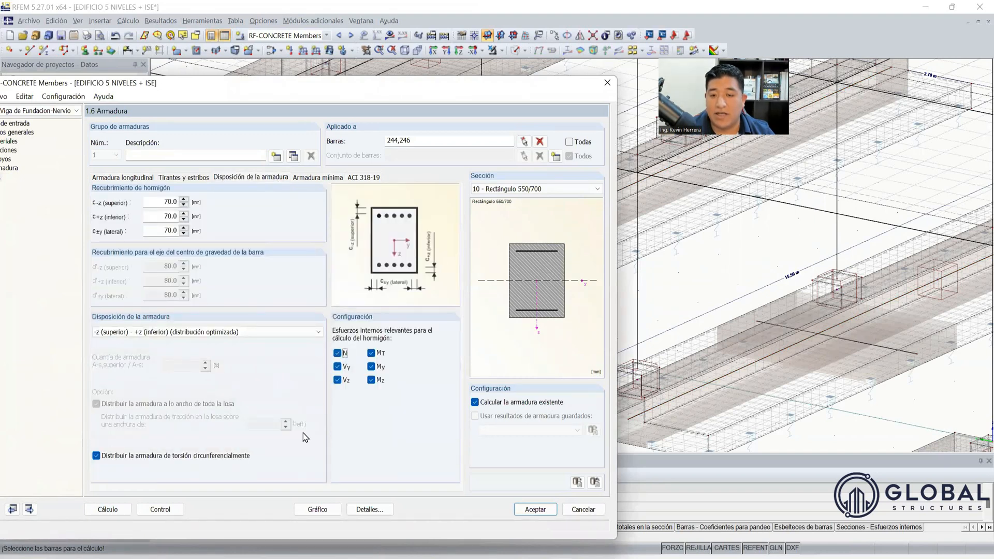
Step: Calculate case CA1's reinforcement design for foundation beams 244 and 246 and accept the module results
click(108, 512)
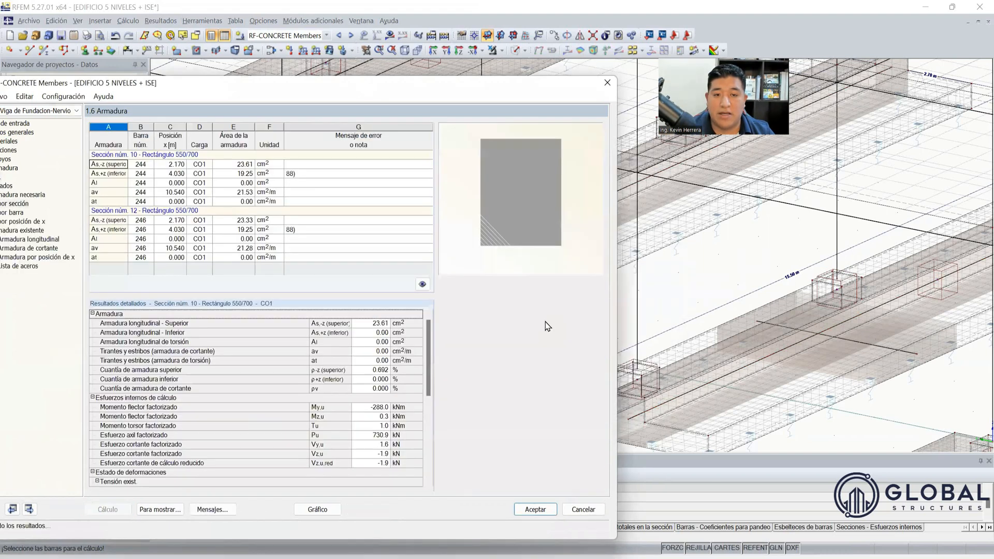
click(535, 509)
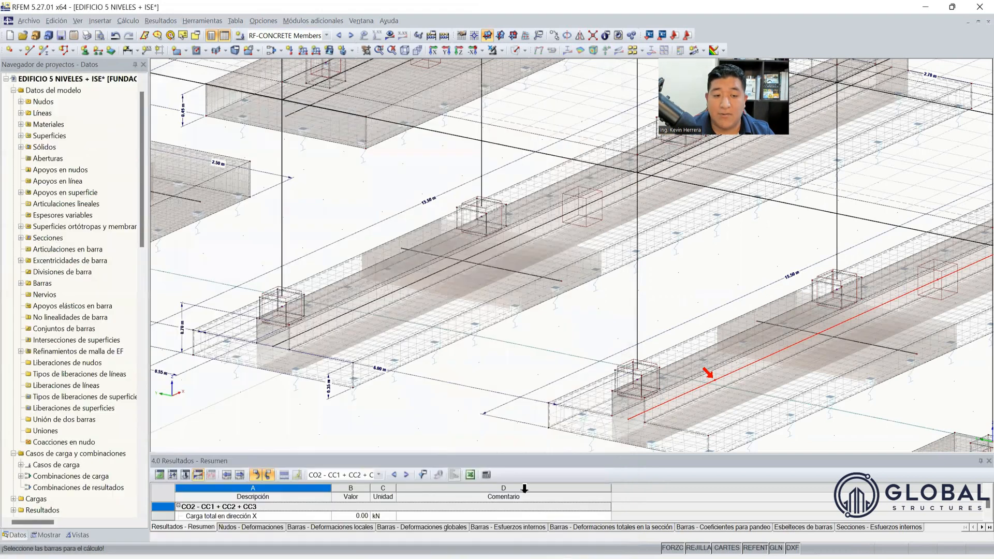
click(325, 37)
click(332, 95)
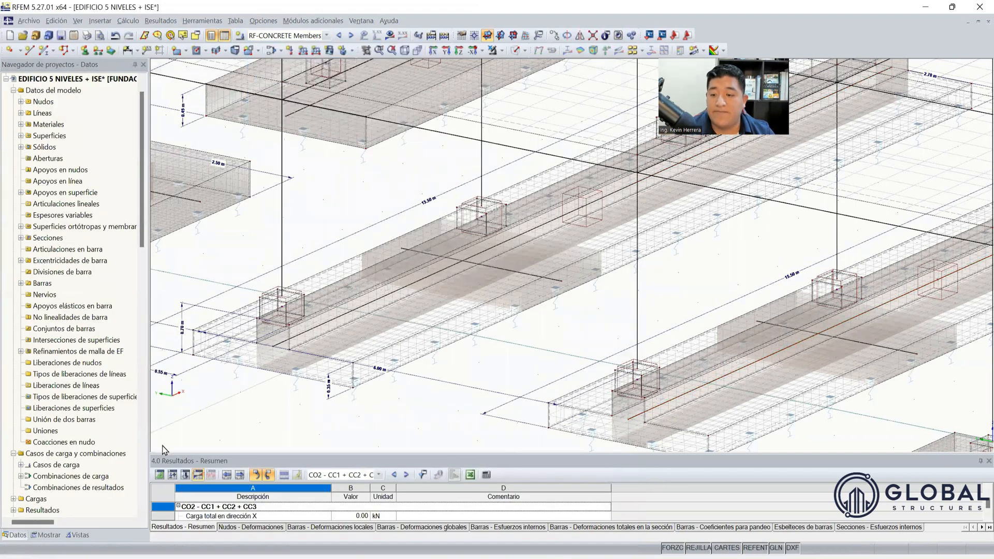
Step: Run the model calculation, declining the change to the iterative matrix solution method
click(129, 22)
click(139, 38)
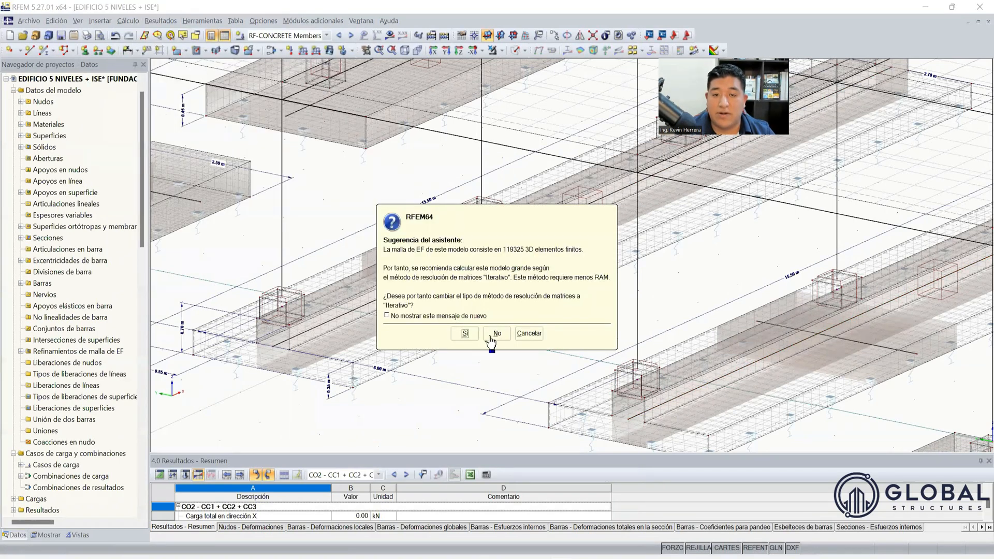
click(497, 333)
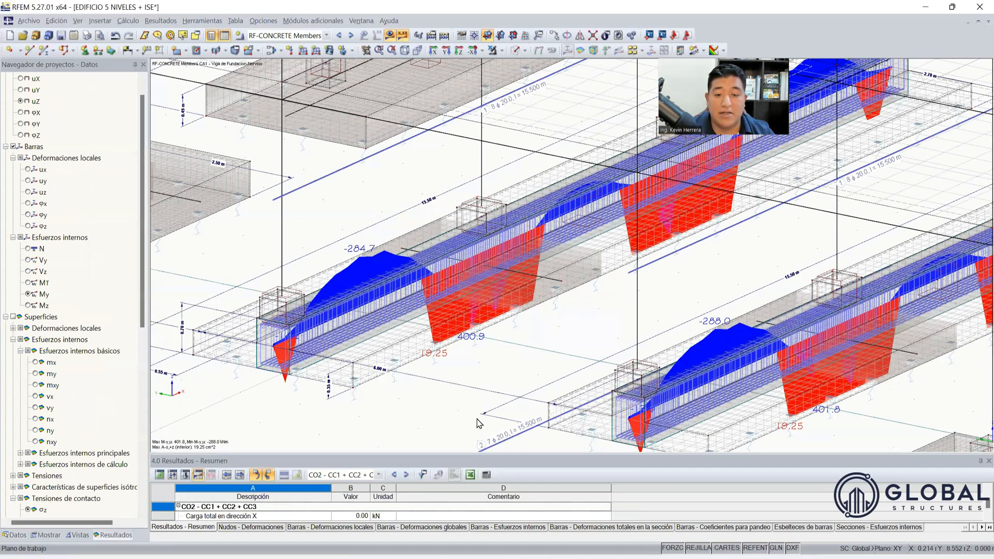
Step: Display the required top reinforcement As,-z on the foundation beams and hide both the As,-z and As,+z diagrams again
scroll(477, 420, down, 4)
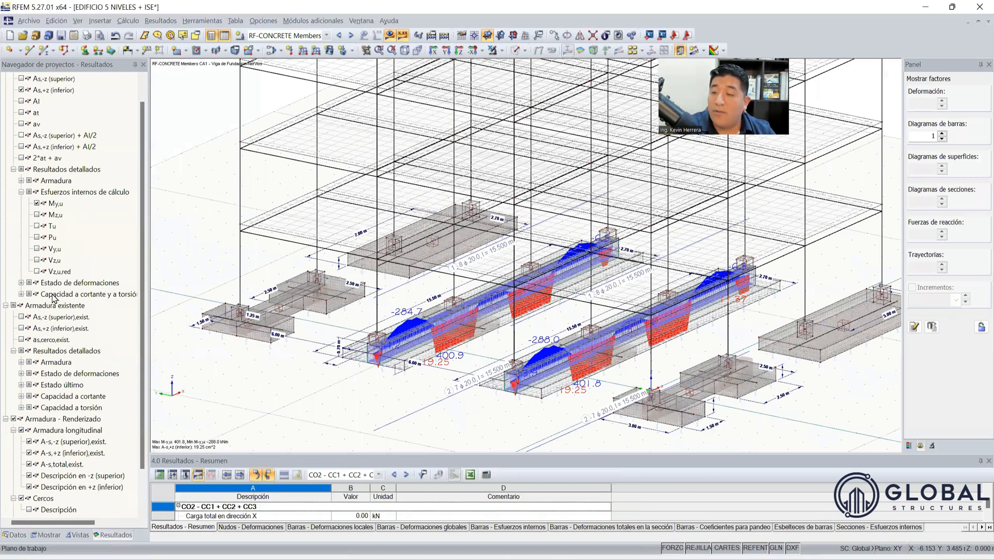
scroll(28, 116, up, 2)
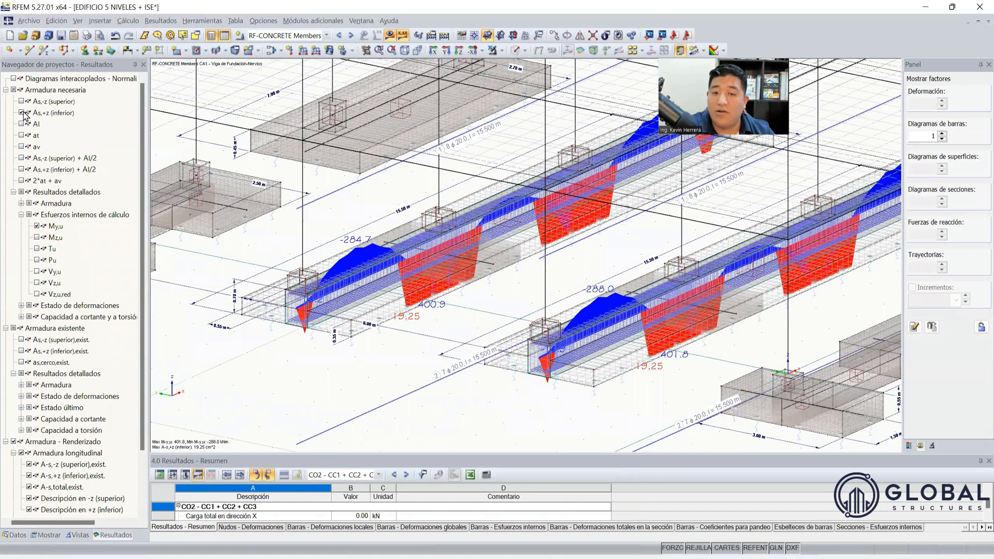
click(21, 101)
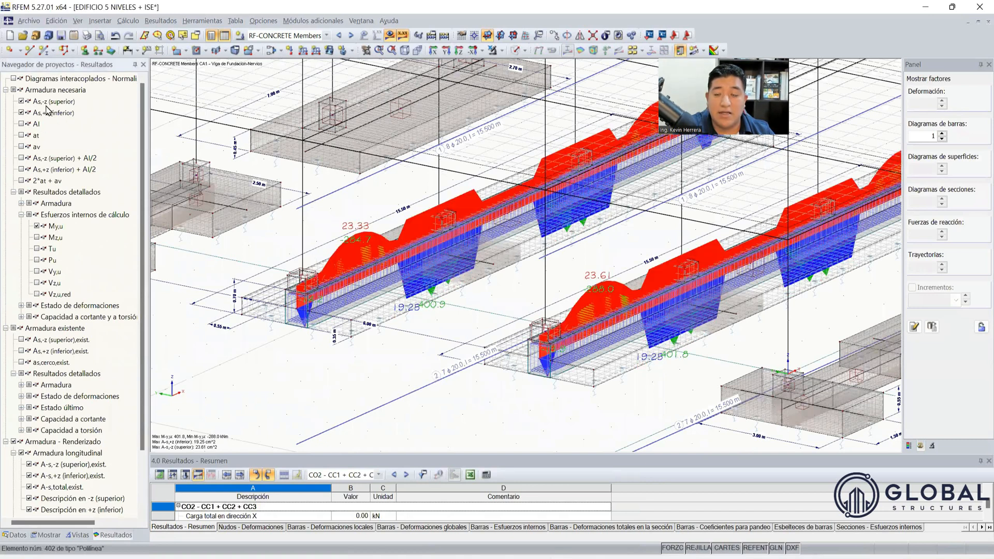
click(21, 101)
click(22, 112)
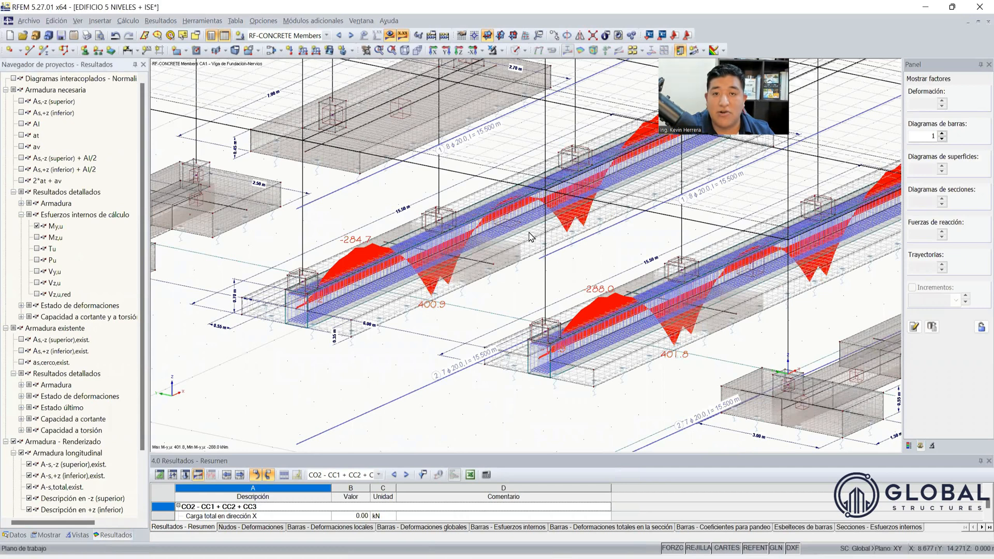
Step: Examine the My,u moment diagrams and the rendered reinforcement cages along both foundation beams
scroll(696, 373, up, 1)
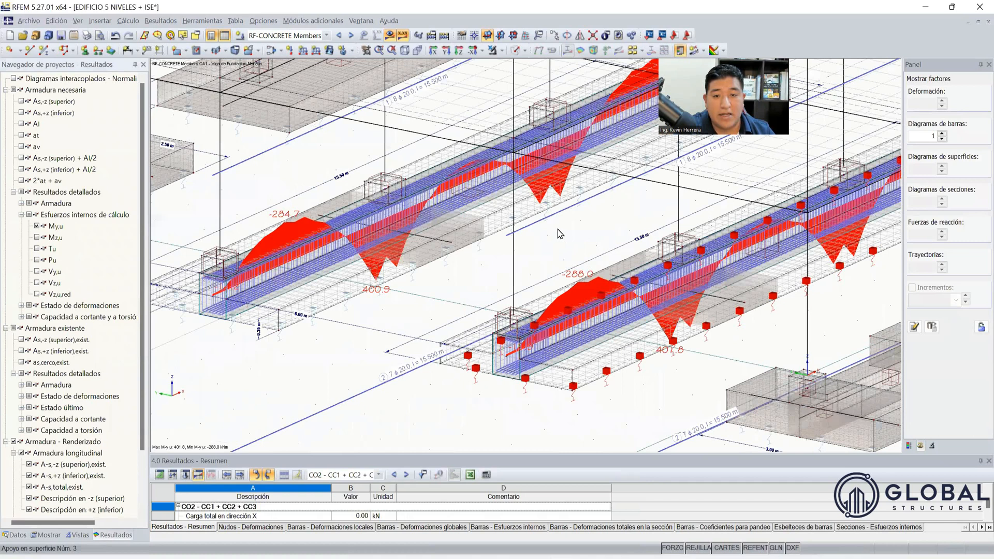
scroll(577, 230, down, 1)
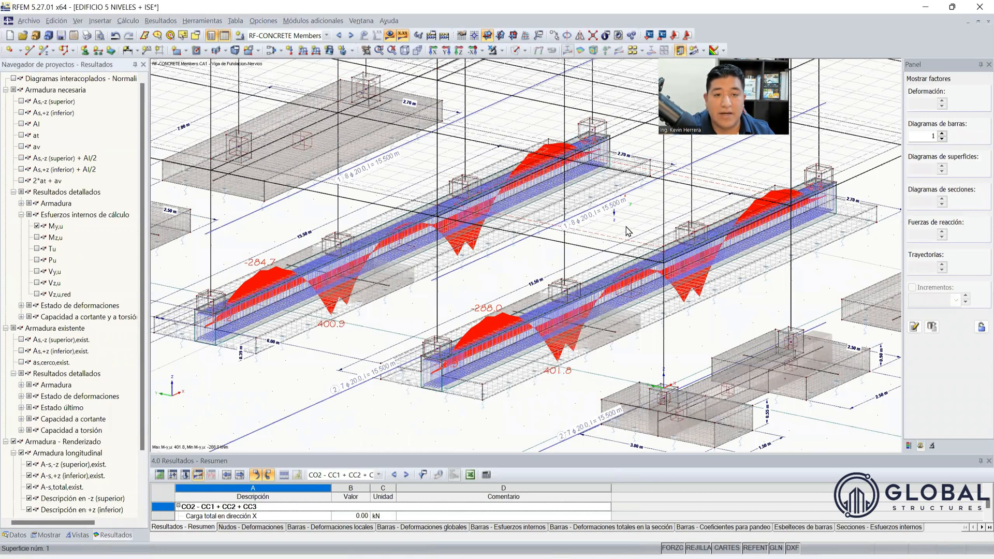
scroll(611, 256, down, 2)
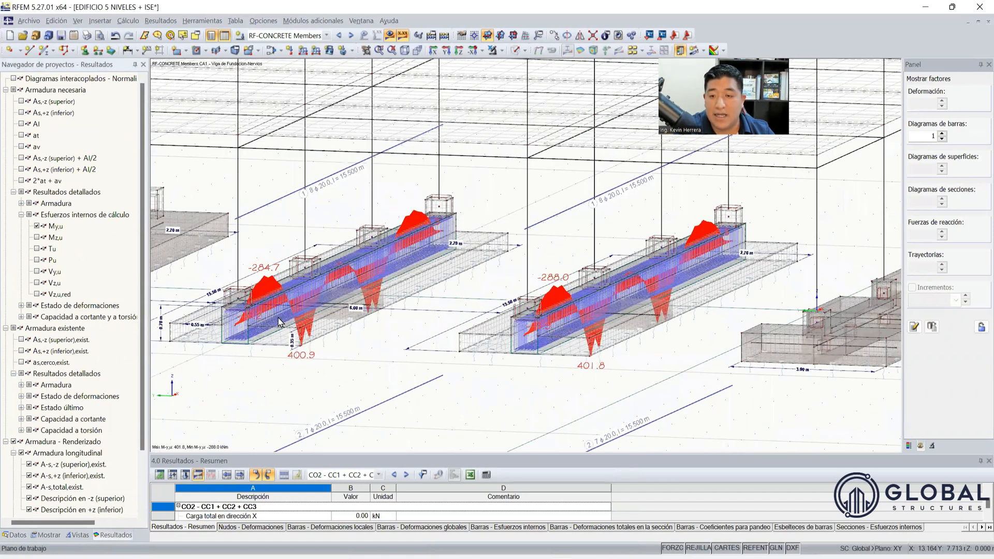
scroll(278, 322, up, 3)
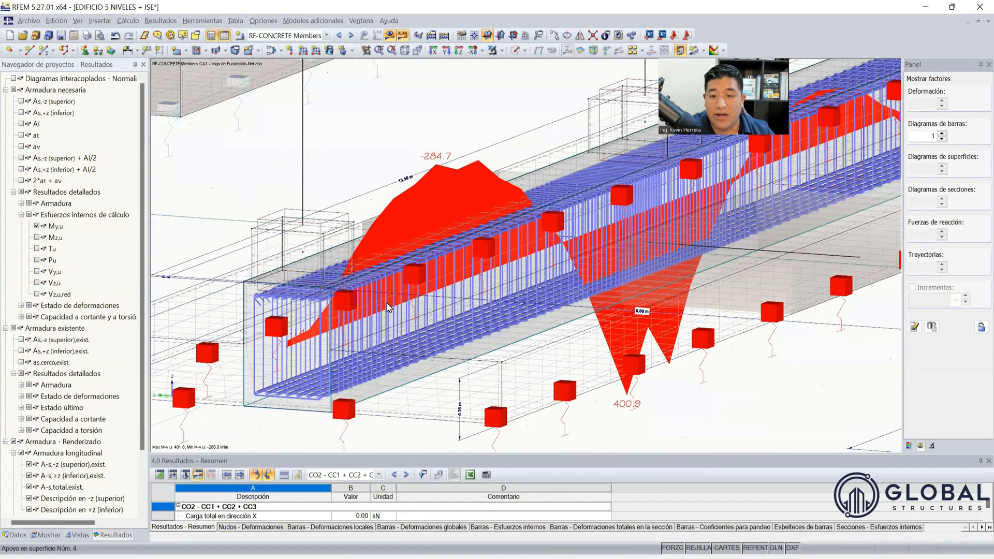
scroll(376, 335, down, 2)
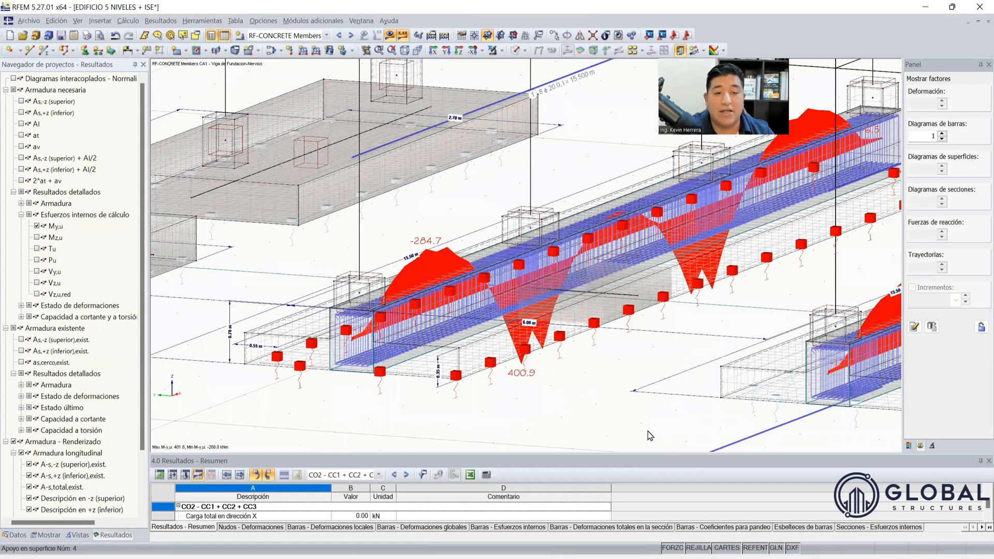
scroll(617, 445, down, 2)
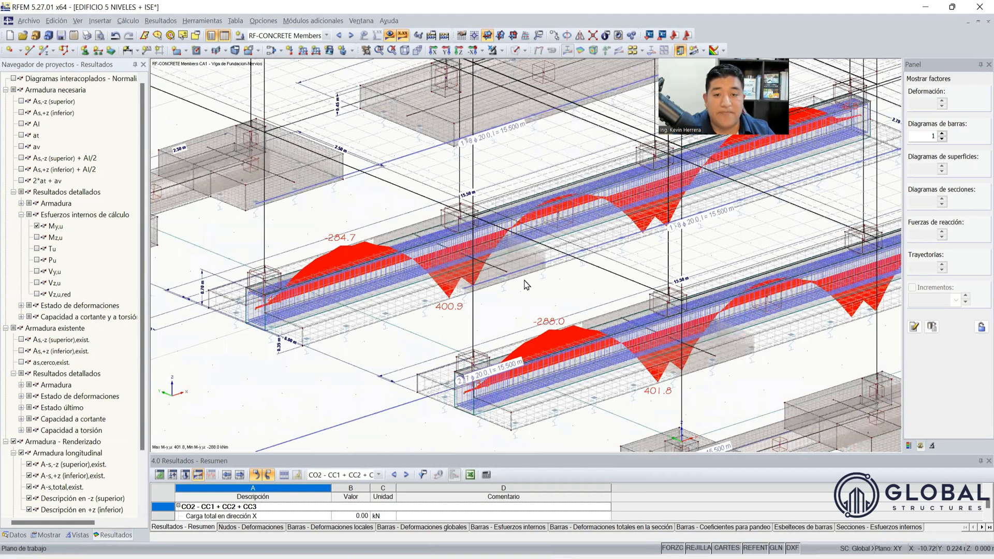
scroll(525, 284, up, 2)
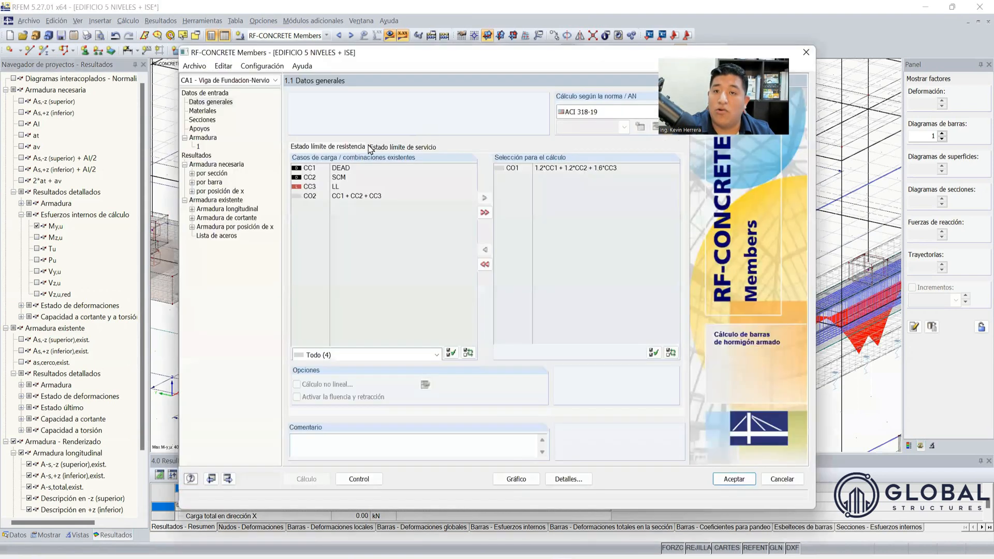
Step: Set case CA1's longitudinal reinforcement to curtailment by zones with 2 zones, and recalculate the design of beams 244 and 246
click(247, 81)
click(246, 86)
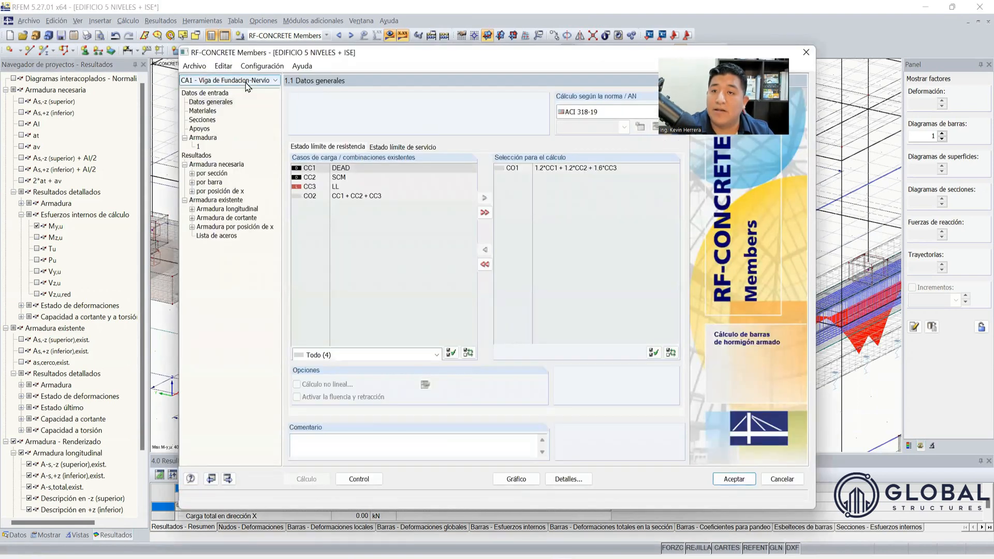
click(197, 147)
click(353, 350)
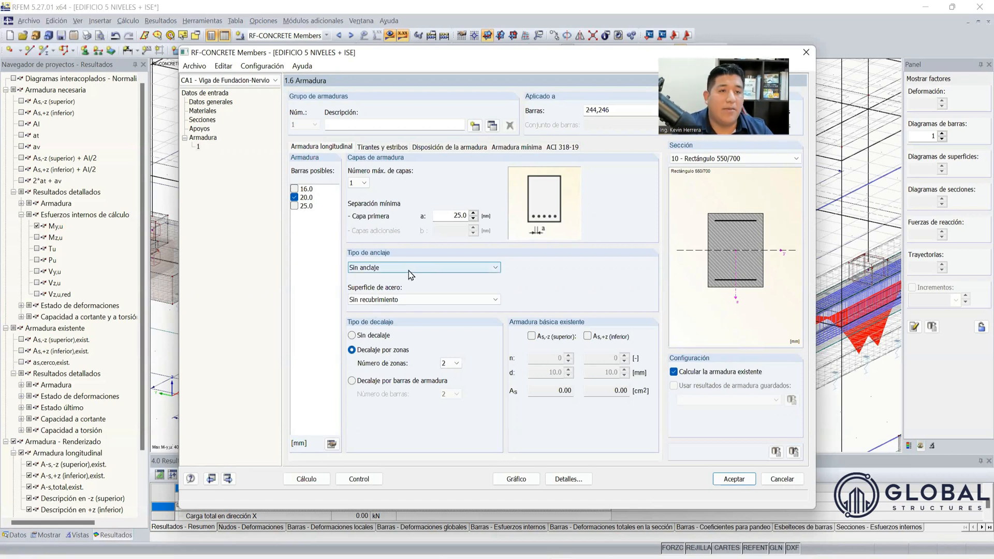
click(450, 363)
click(452, 365)
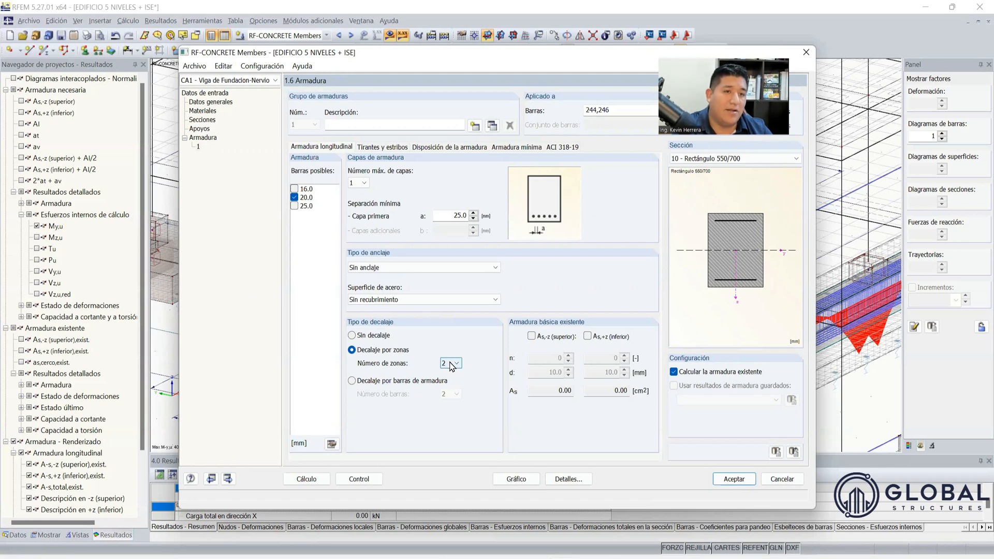
click(323, 478)
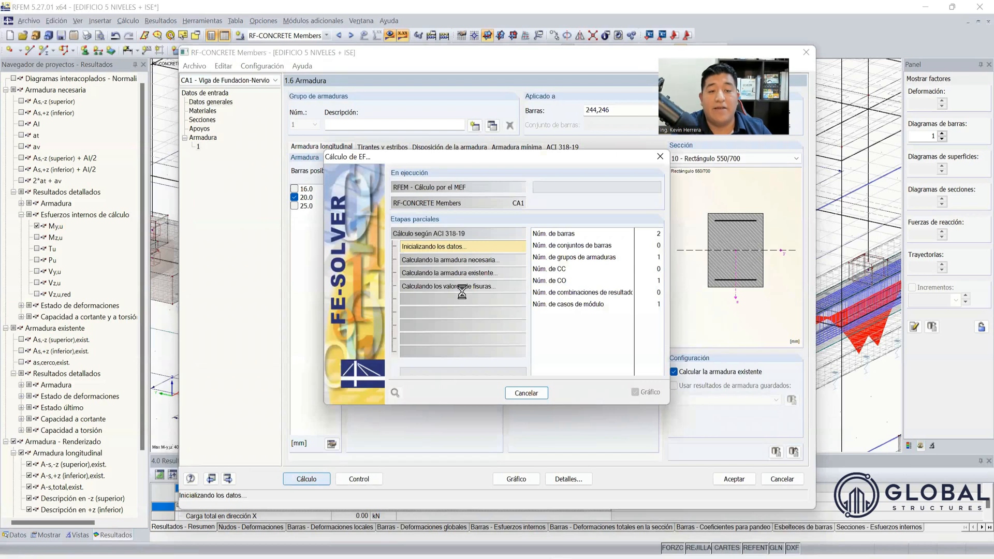
click(734, 479)
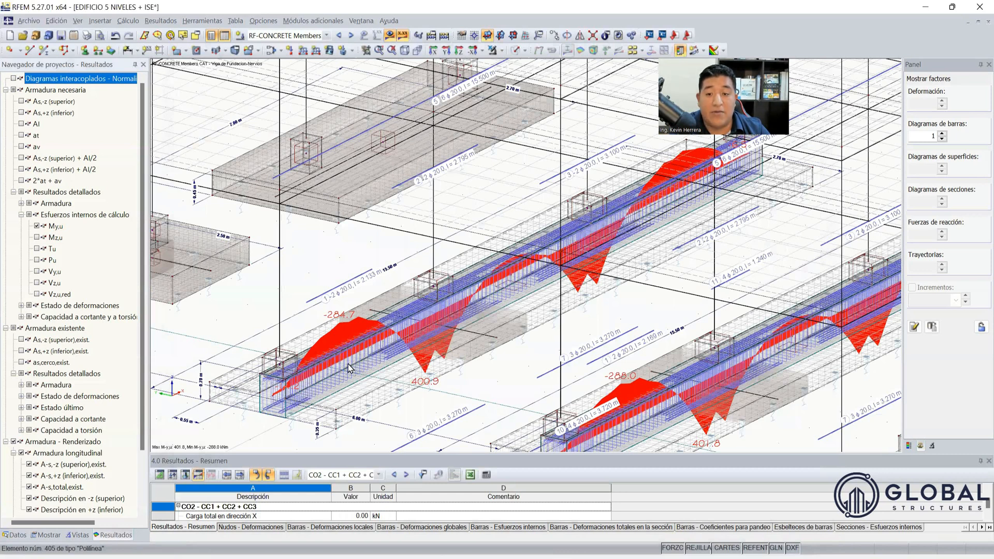
Step: Examine the zoned longitudinal bars against the My,u moment diagrams along the supports and spans of both foundation beams
scroll(692, 256, up, 3)
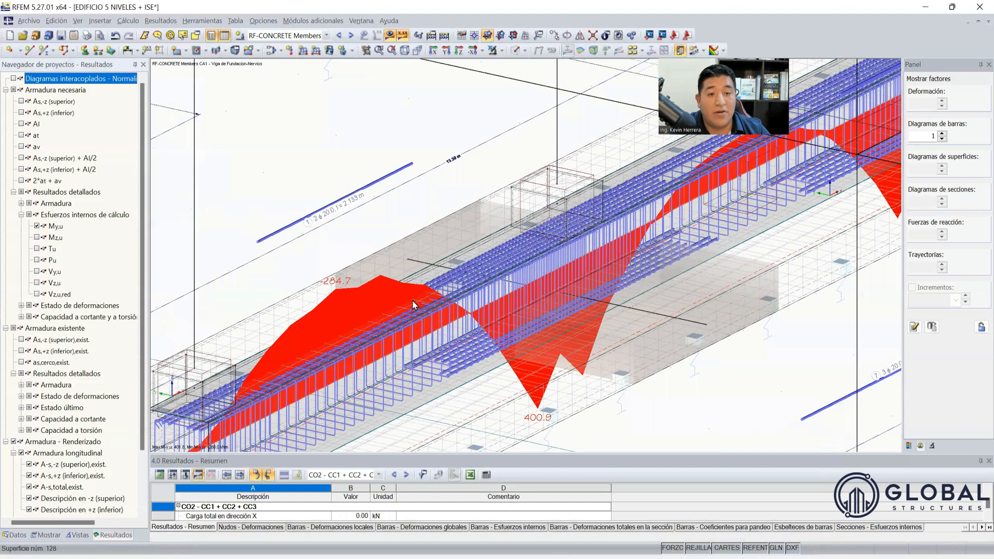
scroll(518, 277, up, 2)
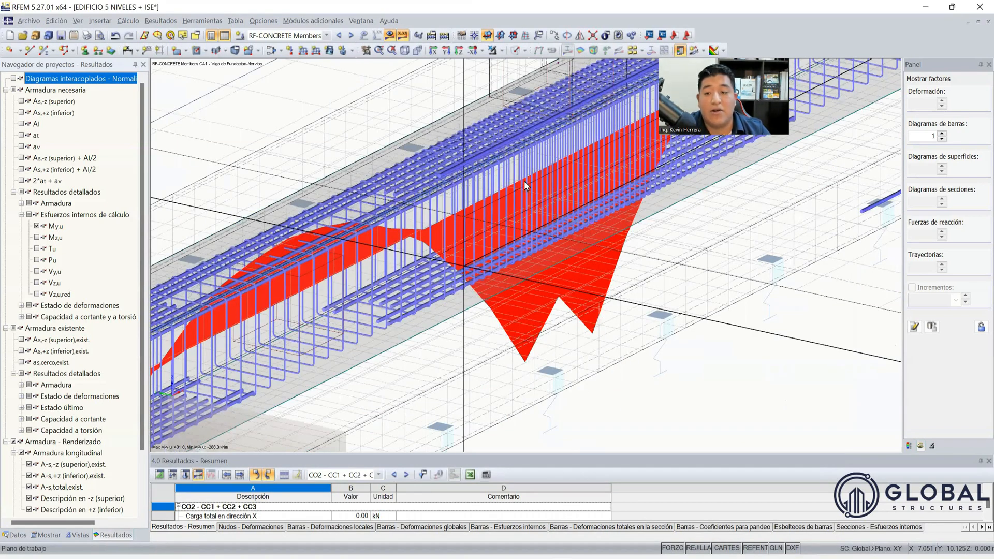
scroll(469, 248, down, 5)
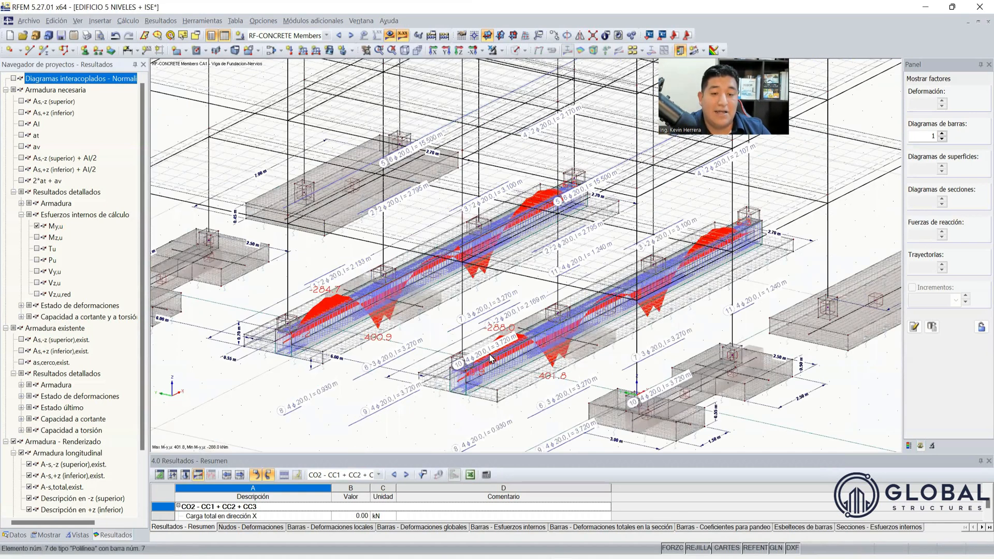
scroll(382, 412, up, 3)
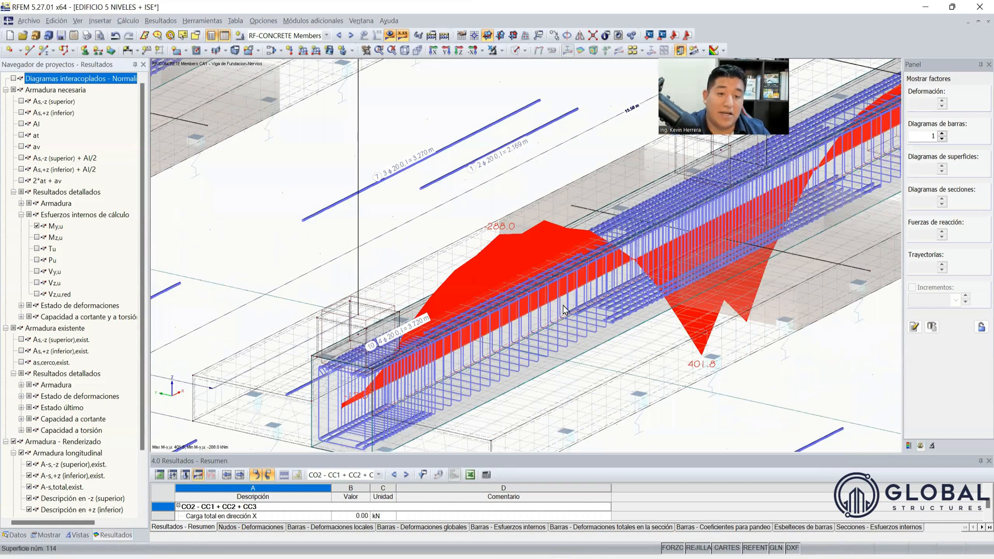
scroll(600, 289, down, 3)
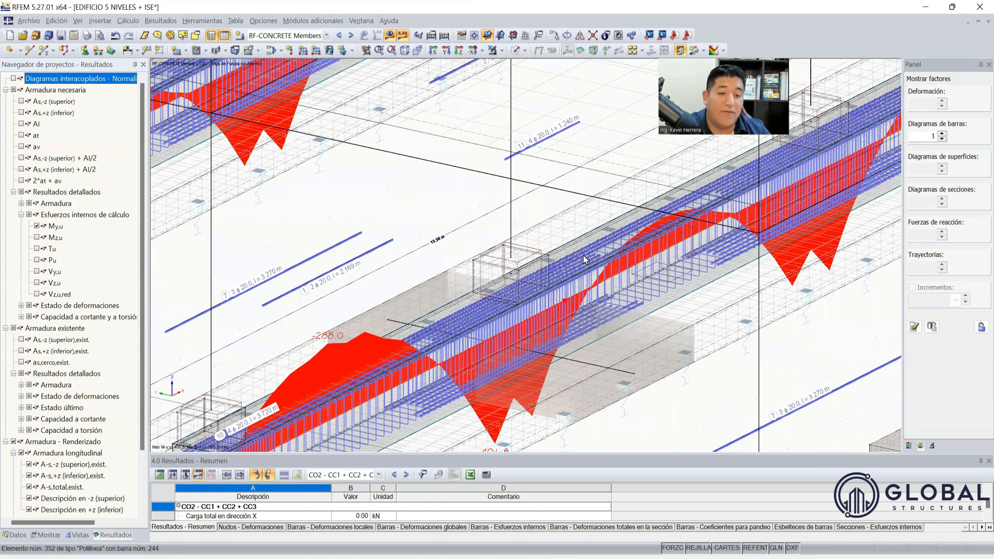
scroll(516, 276, up, 2)
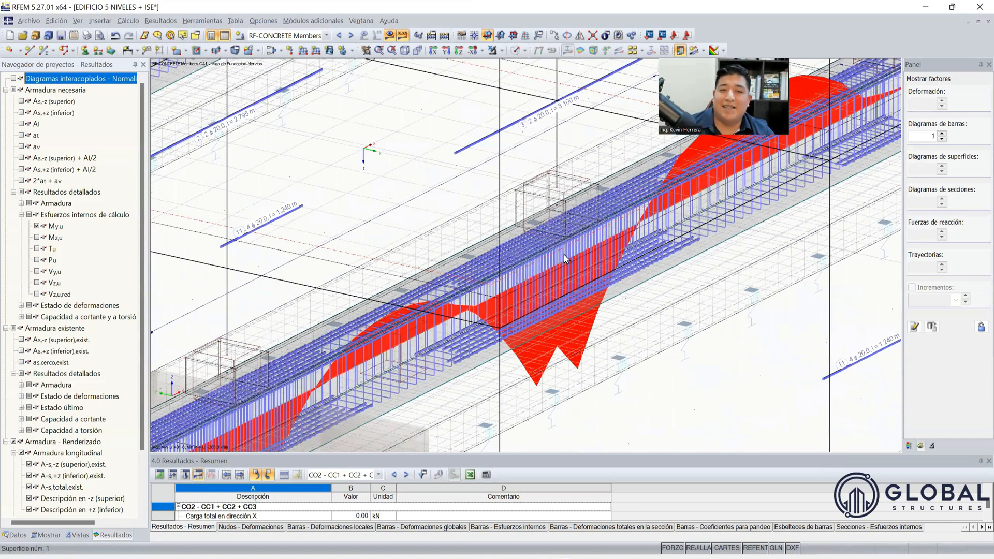
scroll(562, 256, down, 3)
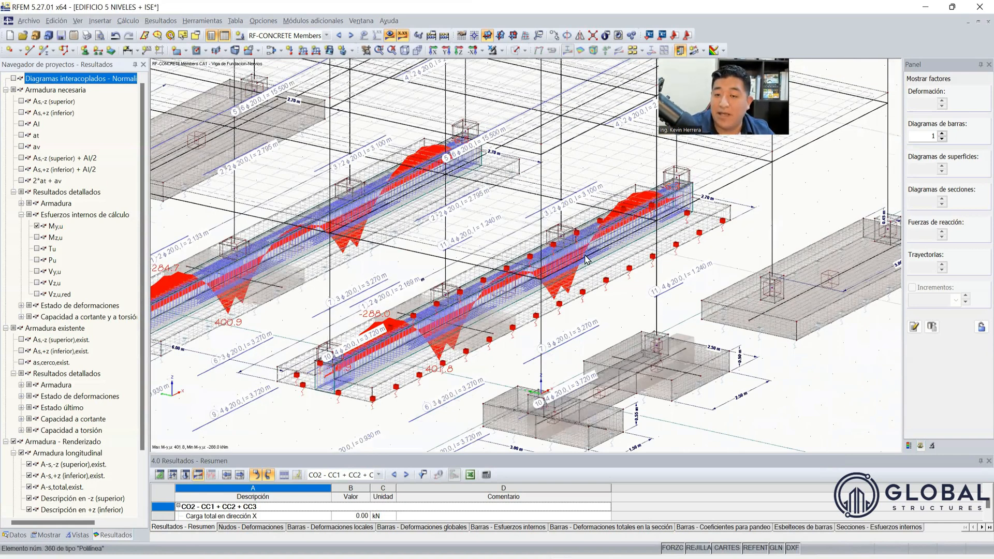
scroll(369, 381, down, 3)
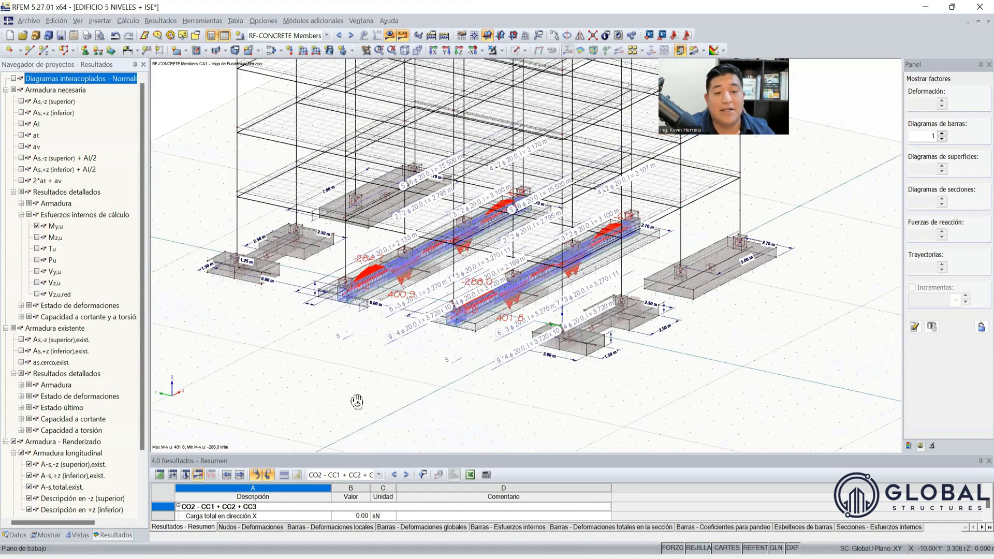
scroll(373, 383, up, 1)
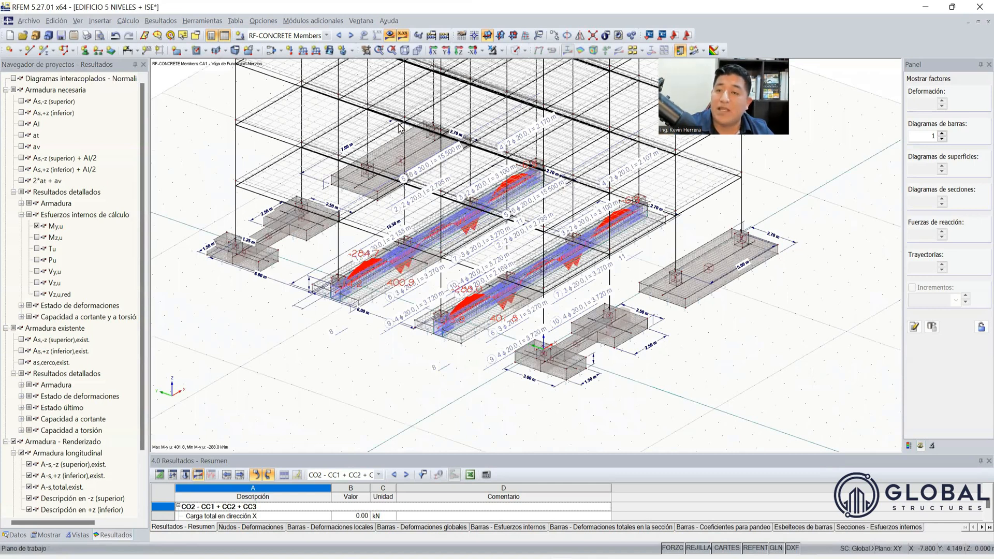
Step: Display the design results of case CA2 - Viga de Fundacion Transversal
click(327, 35)
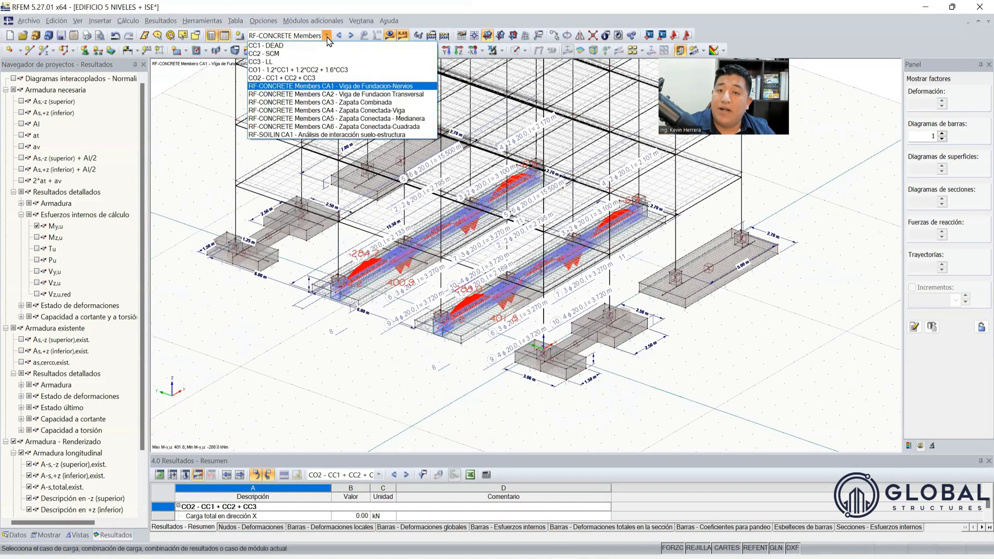
click(337, 94)
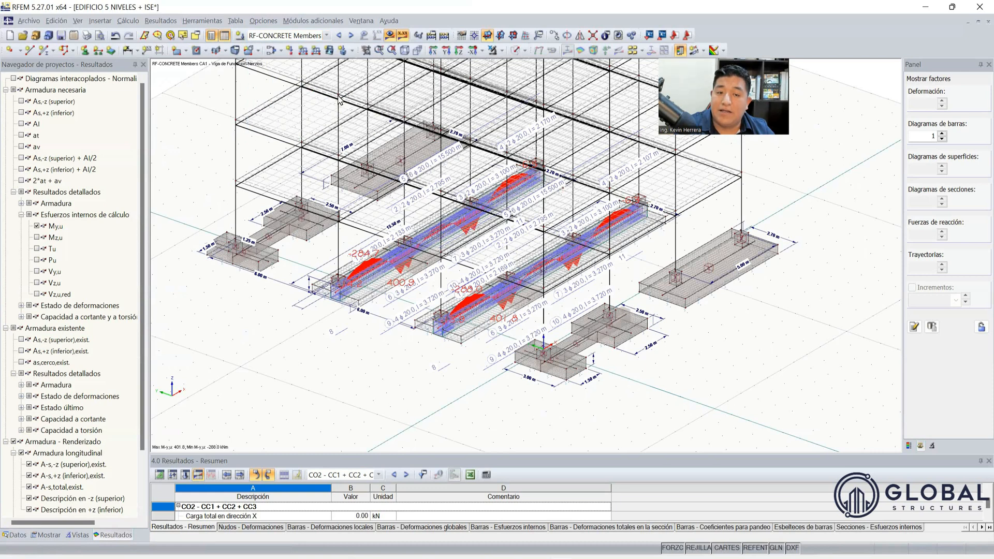
scroll(605, 349, up, 1)
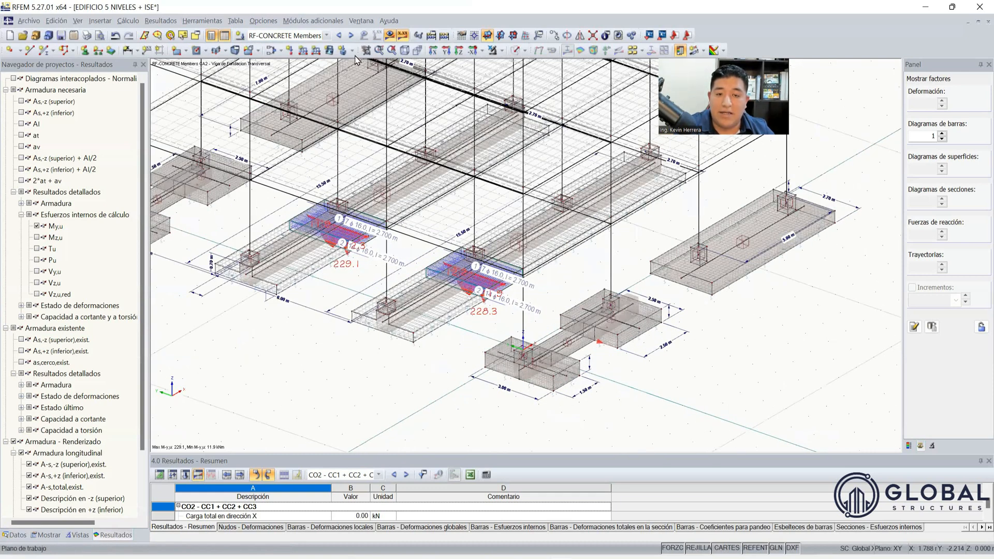
Step: Display the design results of cases CA3 - Zapata Combinada and CA4 - Zapata Conectada-Viga in turn
click(328, 35)
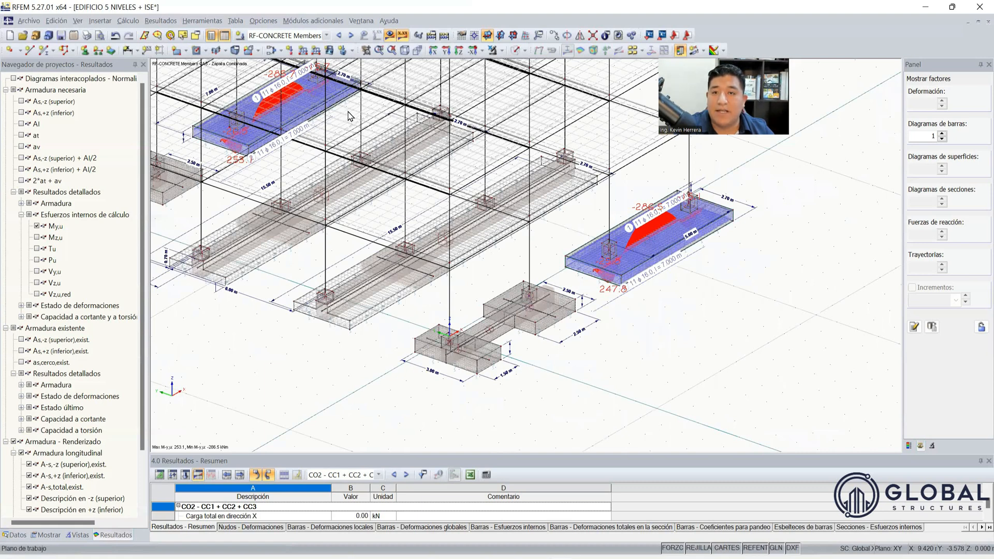
click(326, 35)
click(321, 120)
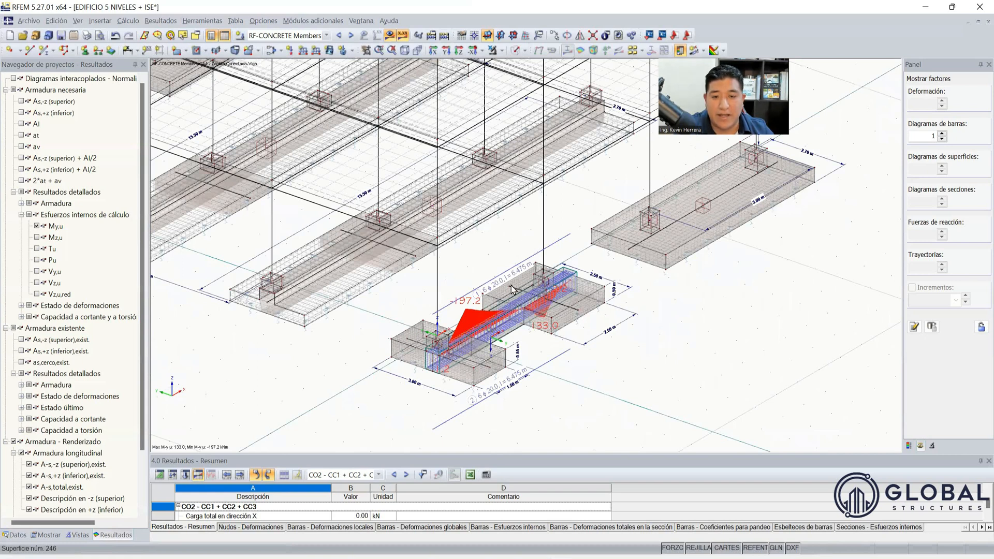
Step: Display case CA5 - Zapata Conectada - Medianera and examine the edge footings' reinforcement against the My,u diagram
scroll(511, 284, down, 1)
middle_drag(511, 285, 533, 196)
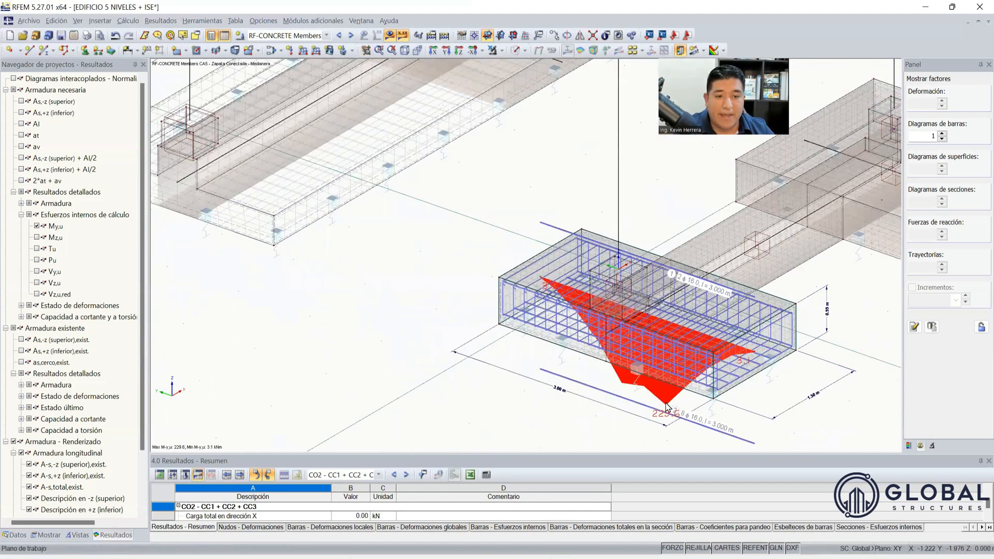
scroll(668, 400, up, 1)
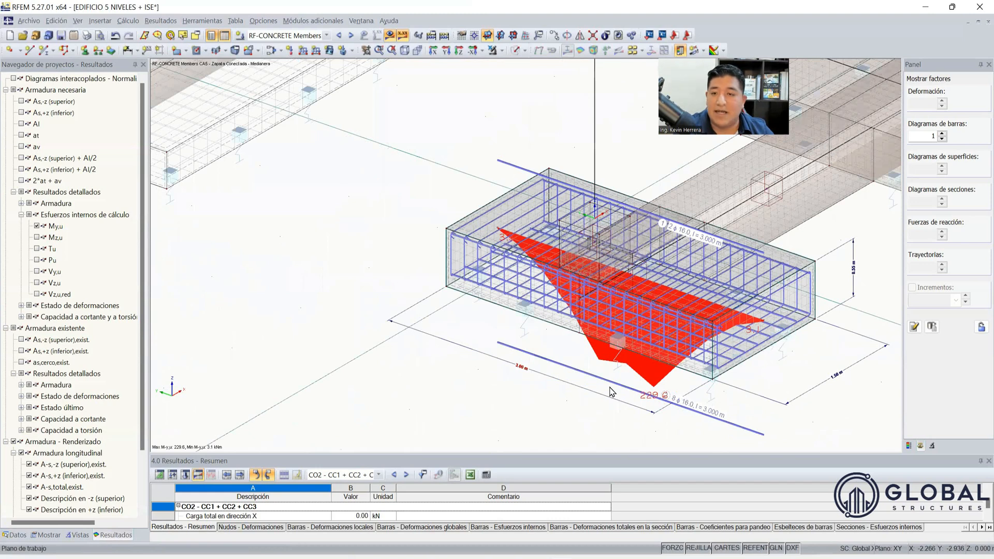
scroll(297, 277, down, 4)
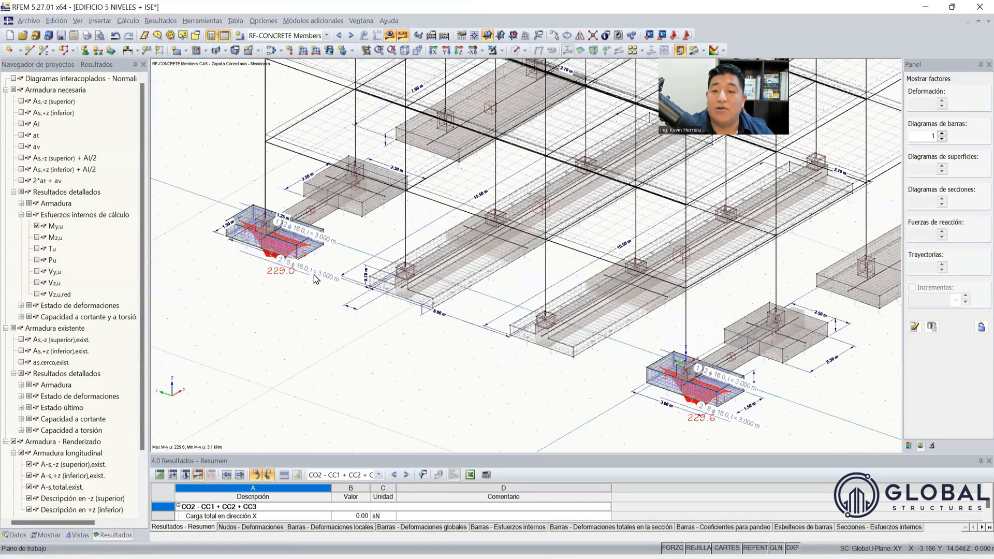
Step: Display case CA6 - Zapata Conectada-Cuadrada and examine the square footing's reinforcement against the My,u diagram
click(327, 35)
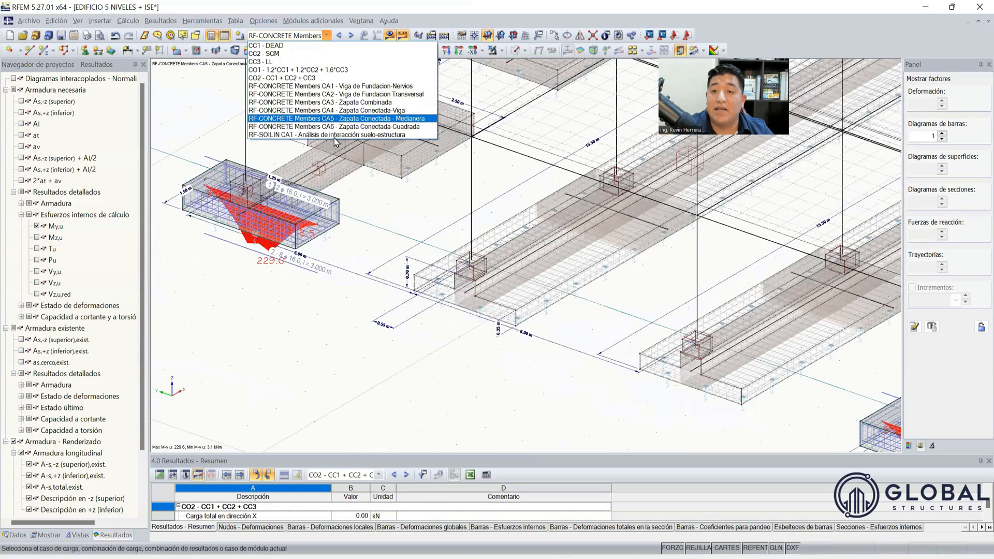
click(339, 126)
scroll(325, 266, down, 8)
scroll(534, 253, up, 10)
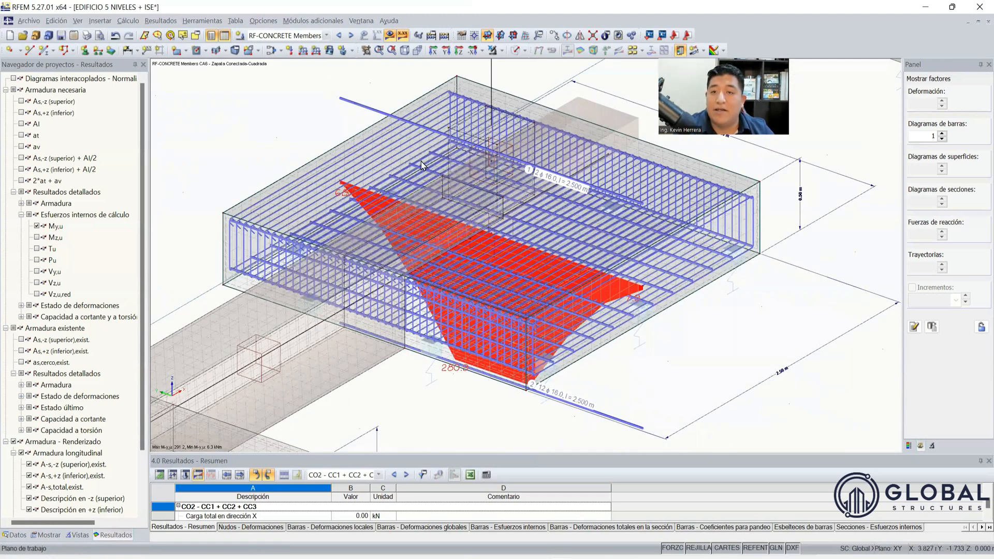
Step: Return to the design results of case CA1 - Viga de Fundacion-Nervios and view both foundation beams together
click(326, 36)
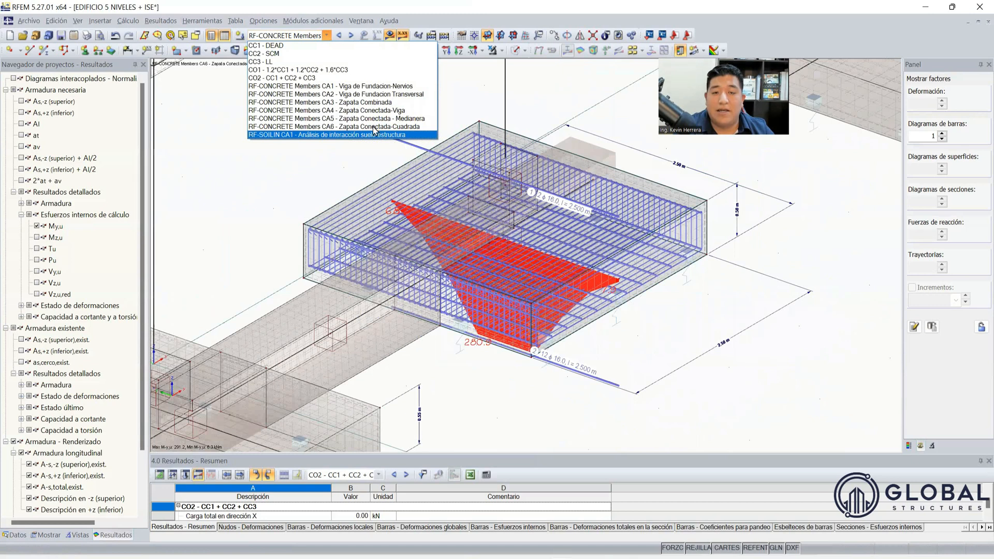
click(398, 86)
scroll(583, 293, down, 5)
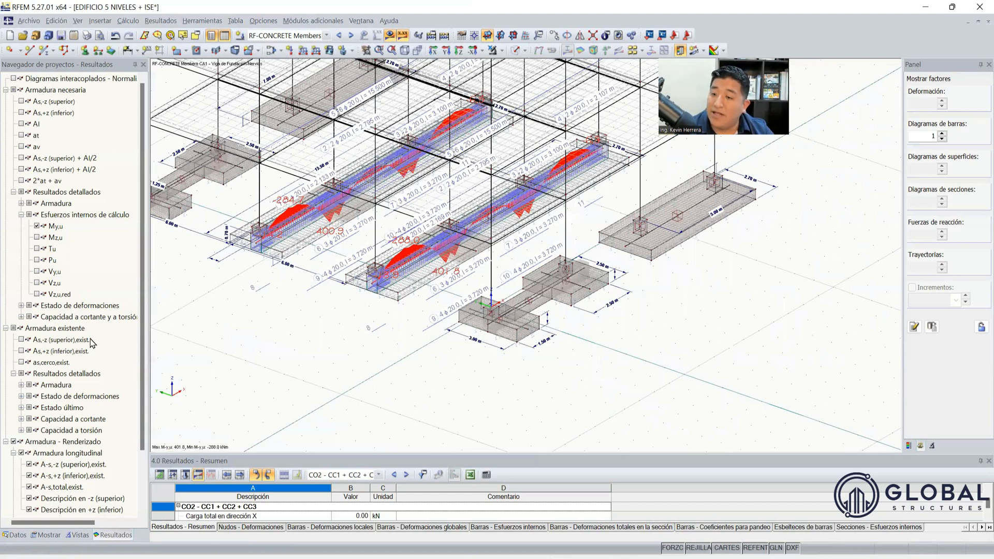
Step: Hide the rendered reinforcement of the foundation beams and show it again
scroll(92, 343, down, 2)
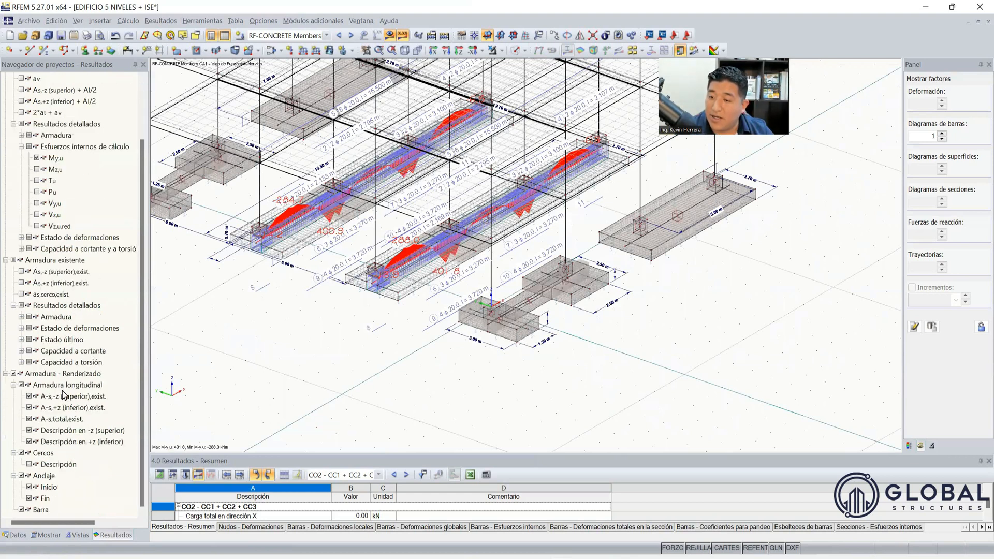
click(13, 373)
click(14, 373)
Step: Show the required reinforcement diagrams As,-z (superior) and As,+z (inferior) on the foundation beams, and hide the My,u diagram
scroll(75, 299, up, 2)
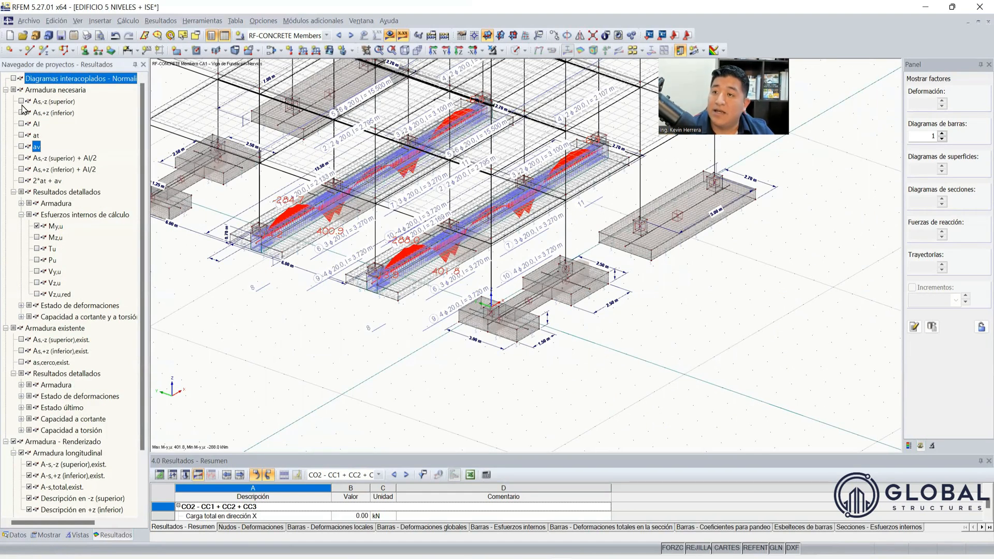
click(21, 101)
click(21, 113)
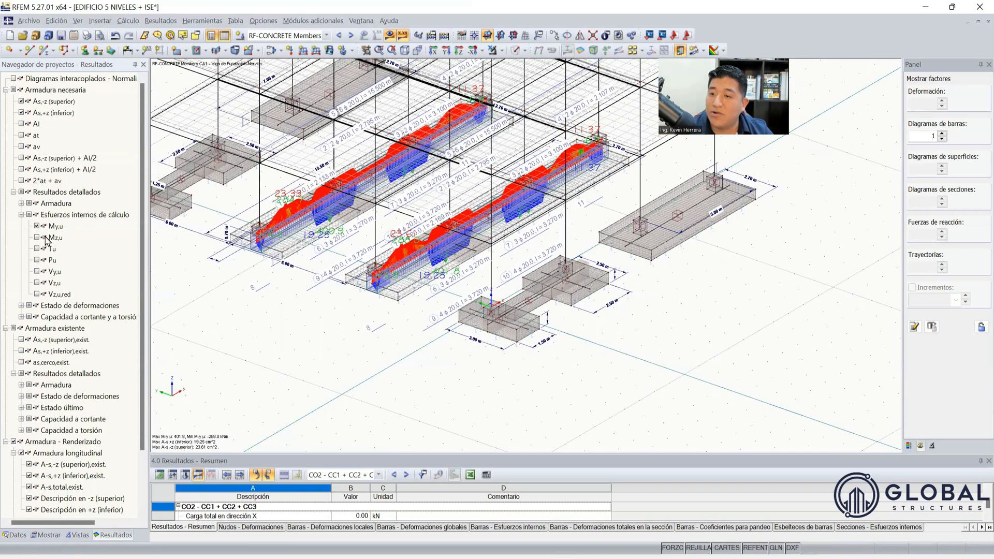
click(37, 260)
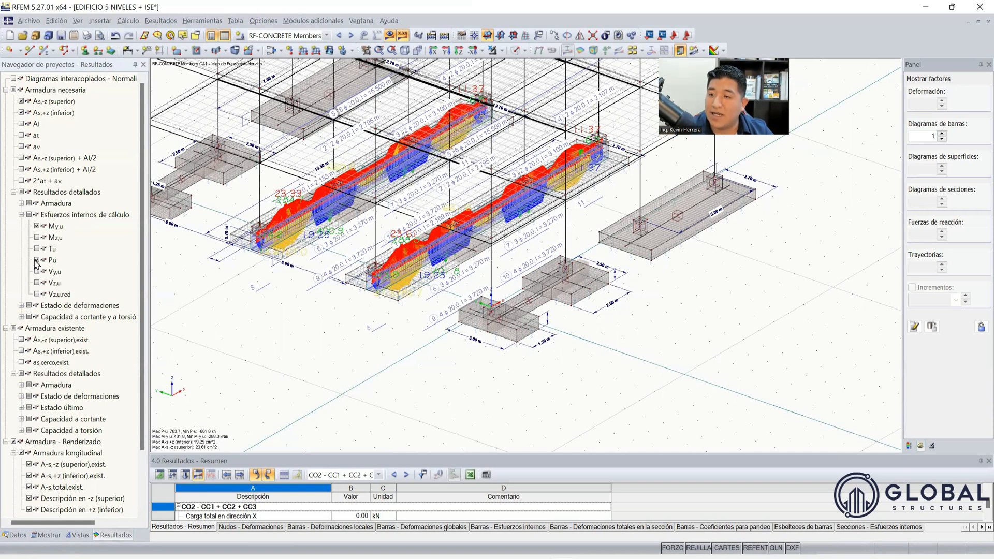
click(37, 261)
click(37, 226)
Step: Expand the required reinforcement's strain state results and briefly plot the Φ diagram on the foundation beams
scroll(68, 352, down, 2)
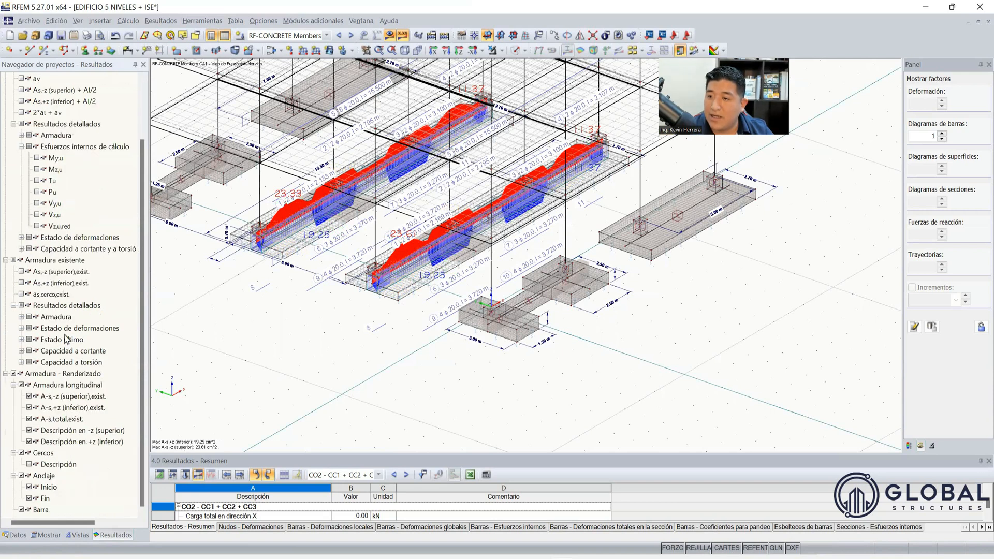
click(21, 237)
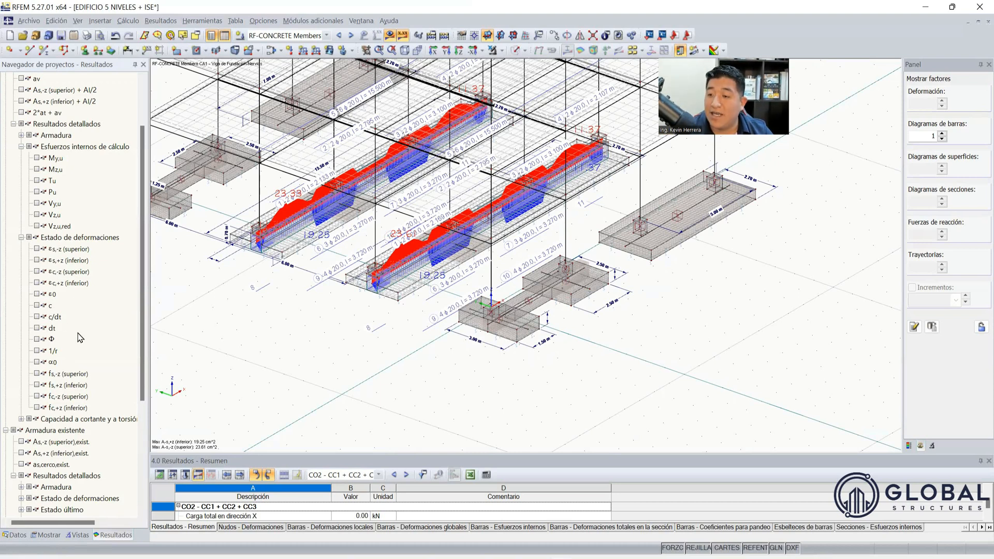
click(36, 339)
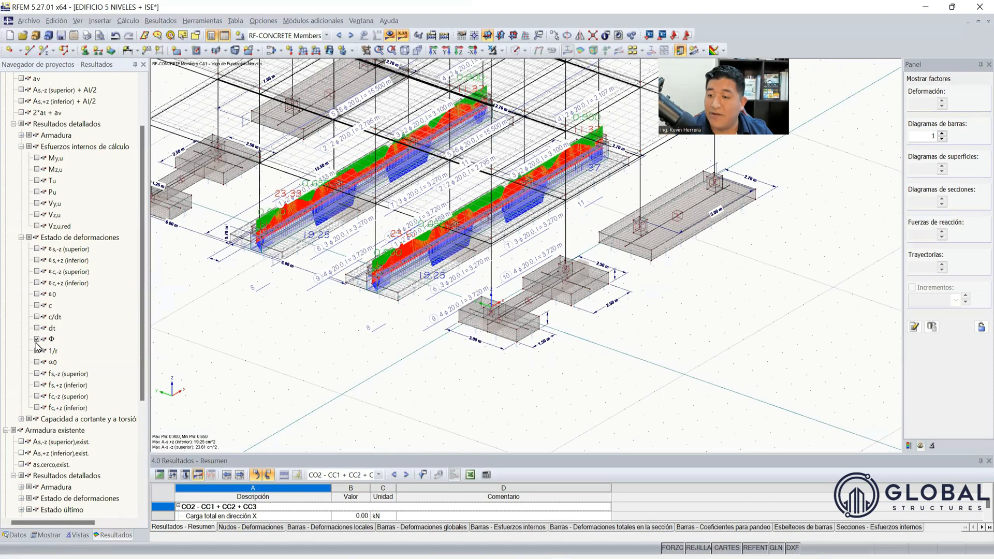
click(37, 340)
Step: Briefly plot the fs,+z (inferior) diagram from the strain state results, switching it on and off twice
scroll(81, 376, down, 4)
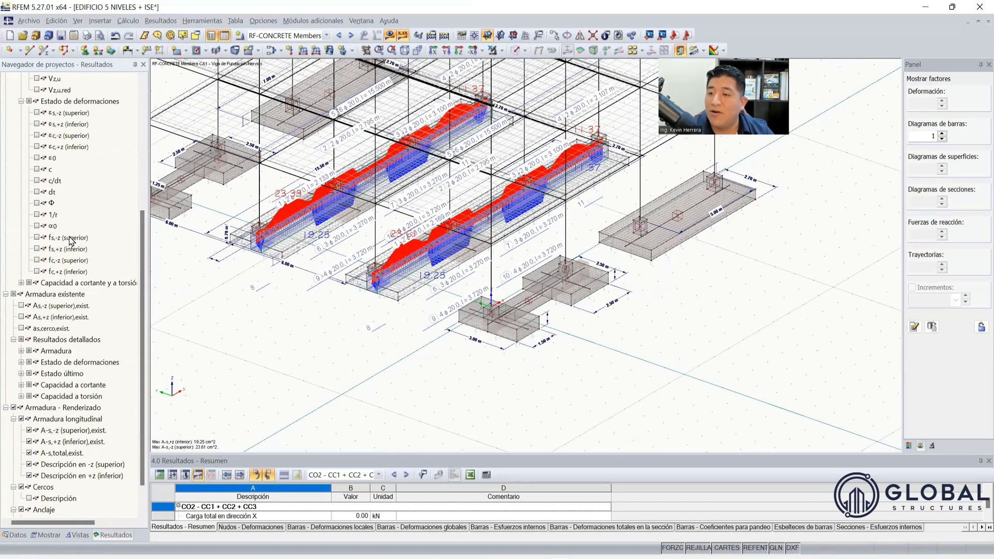
click(38, 249)
click(37, 249)
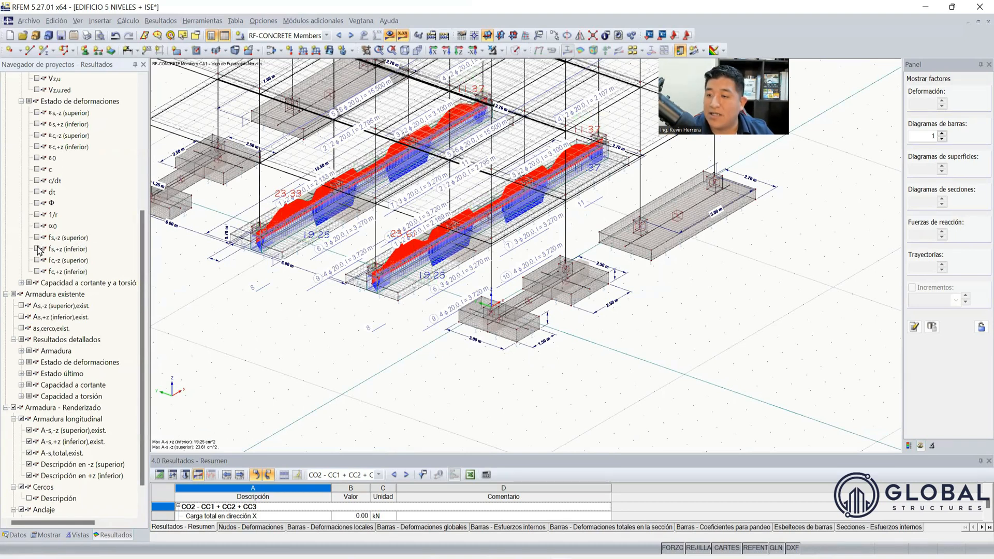
click(37, 248)
click(37, 249)
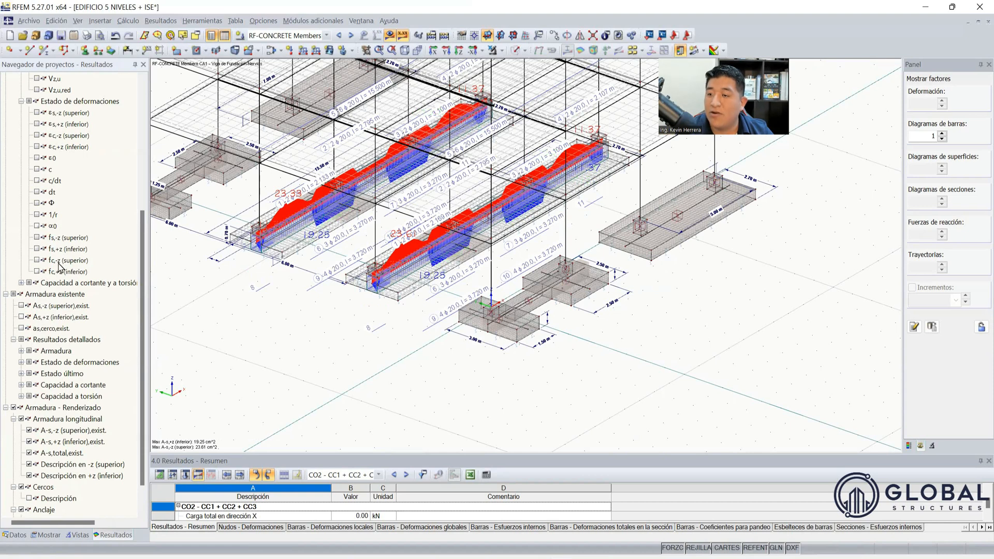
Step: Expand the existing reinforcement's ultimate state results, briefly plot the Φ My,n diagram, and review the remaining available results
scroll(78, 335, down, 1)
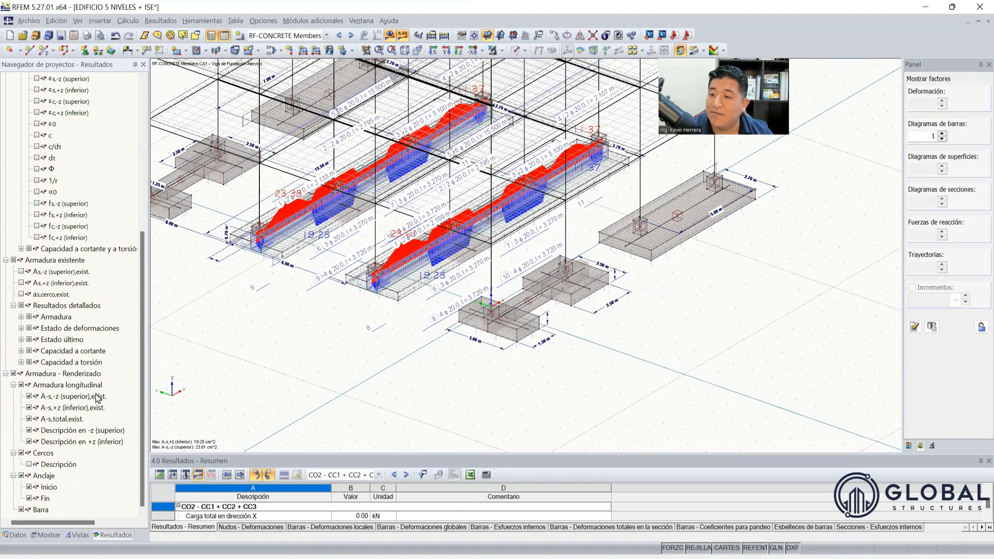
click(22, 340)
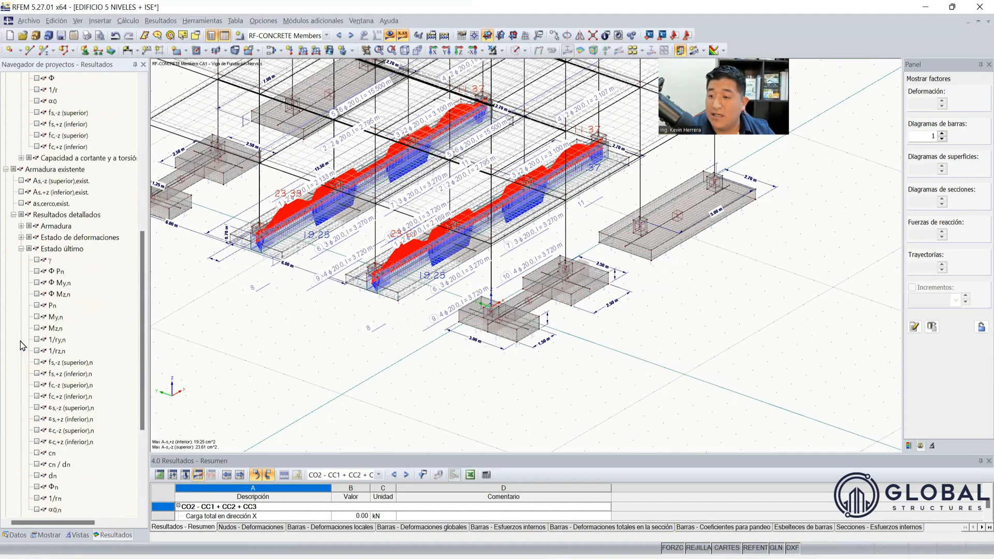
click(36, 283)
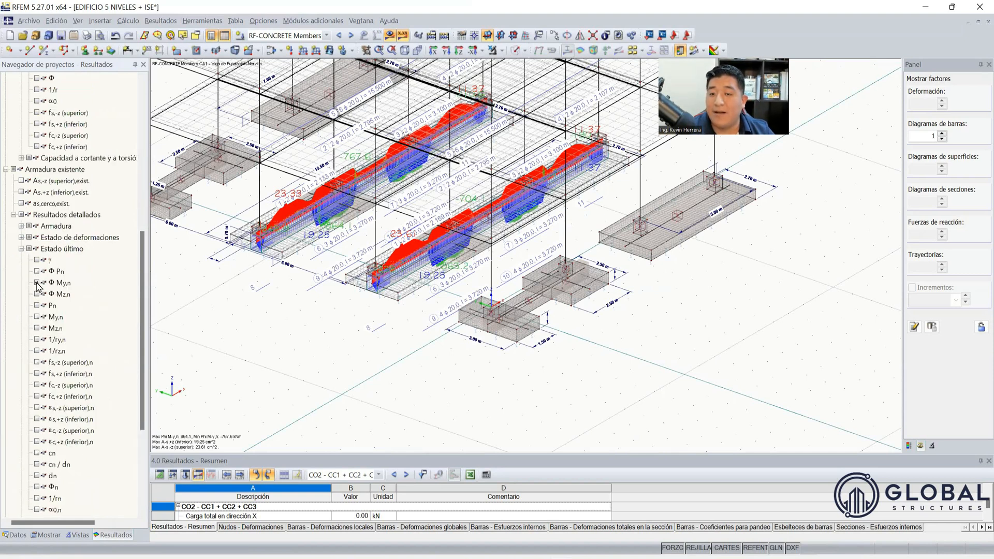
click(37, 283)
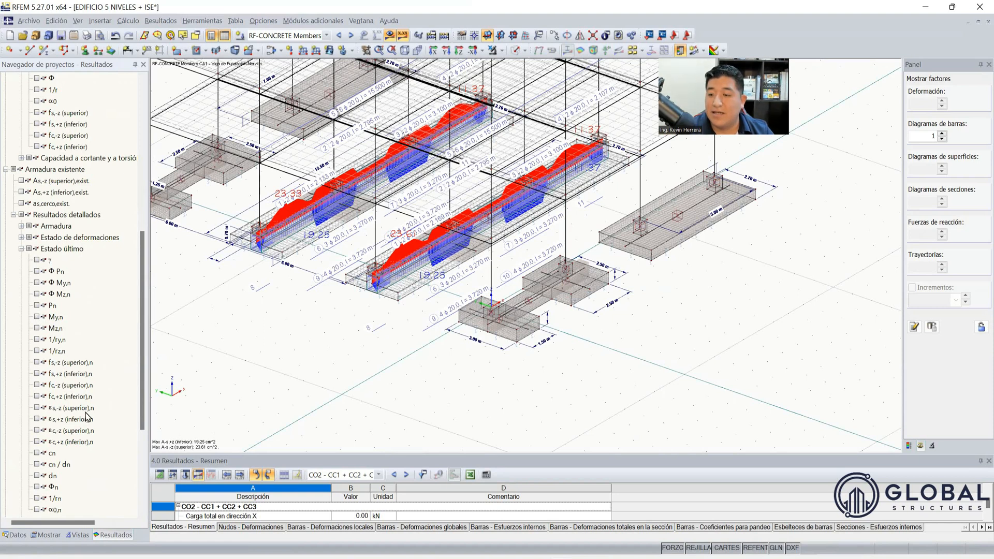
scroll(86, 416, down, 4)
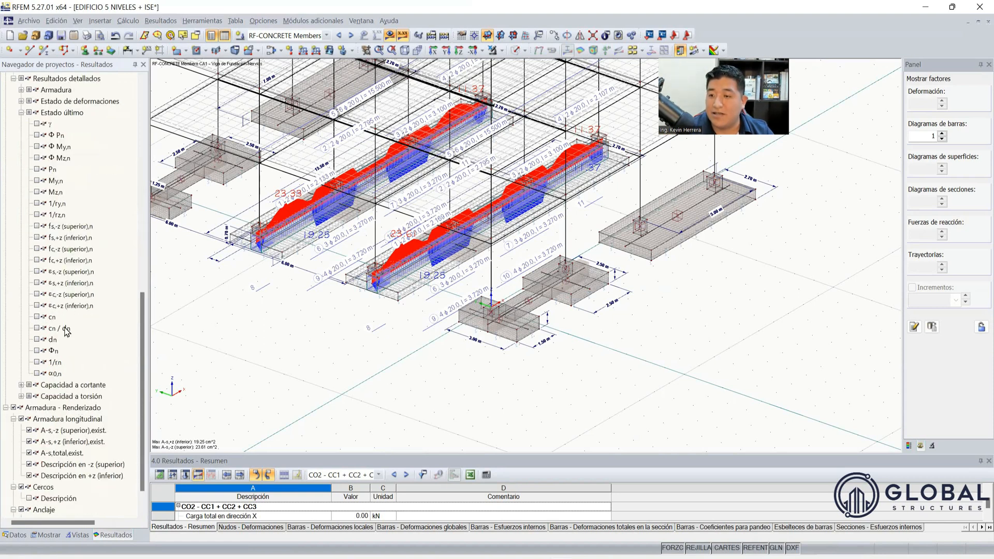
scroll(101, 383, up, 12)
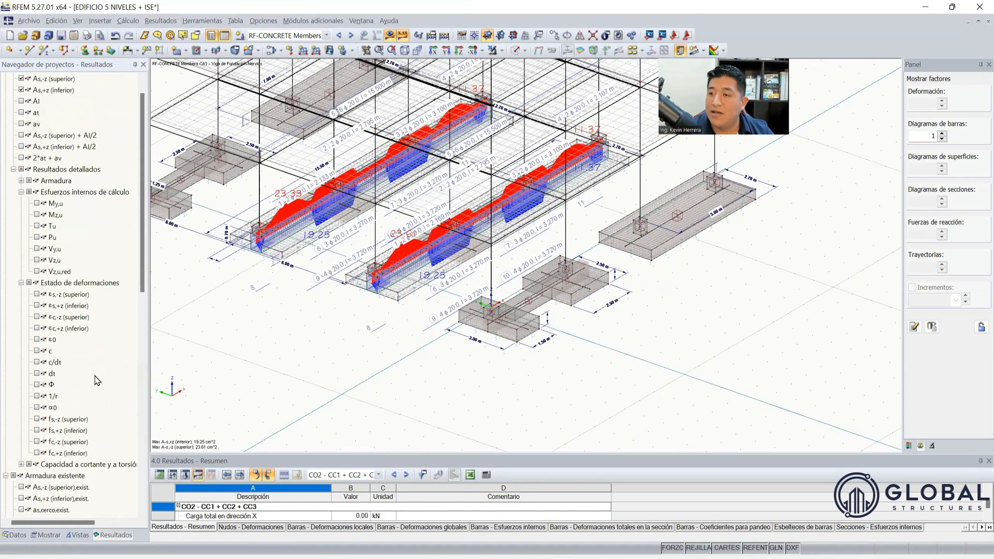
scroll(95, 380, down, 4)
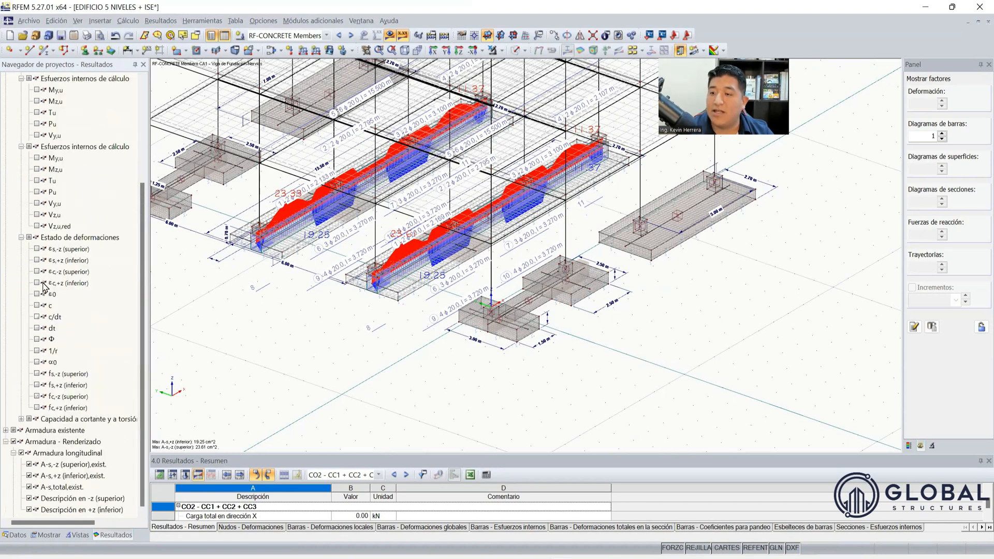
scroll(44, 286, up, 2)
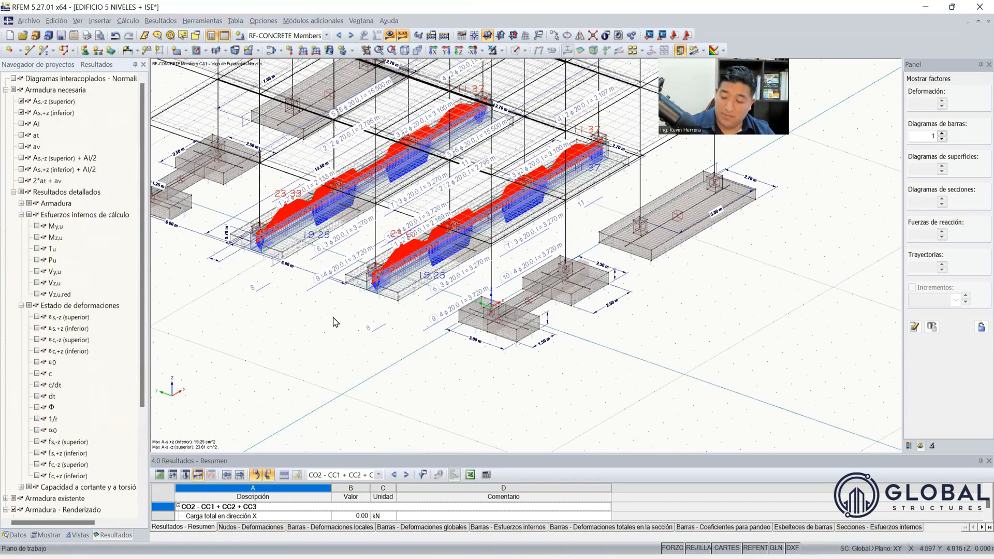
scroll(331, 316, down, 1)
ctrl+middle_drag(280, 320, 298, 319)
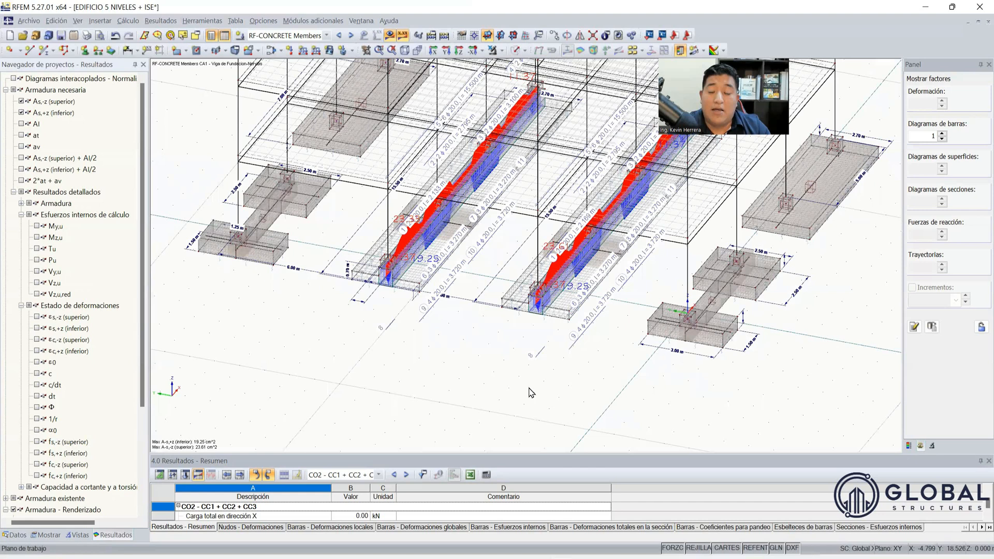
scroll(591, 416, down, 3)
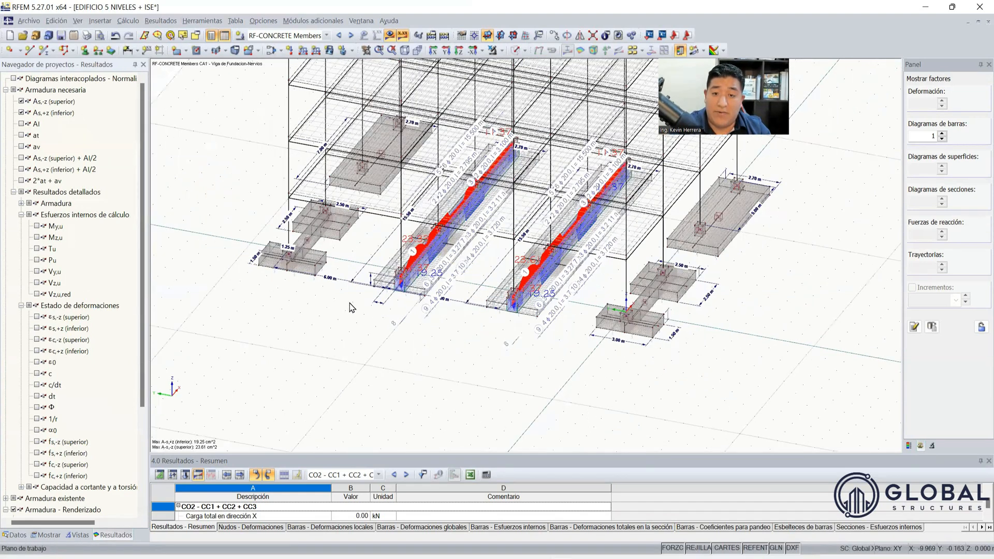
ctrl+middle_drag(429, 328, 429, 328)
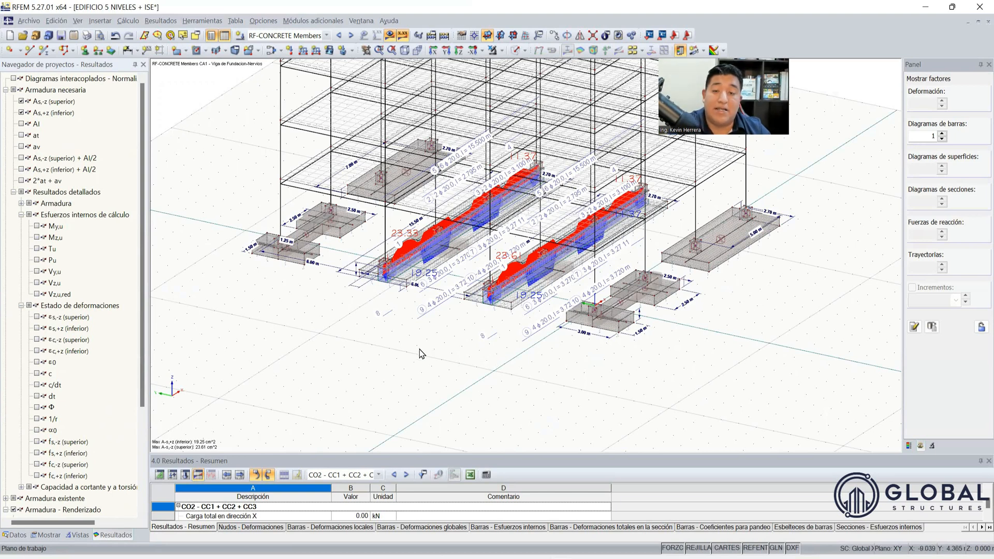
scroll(314, 331, up, 1)
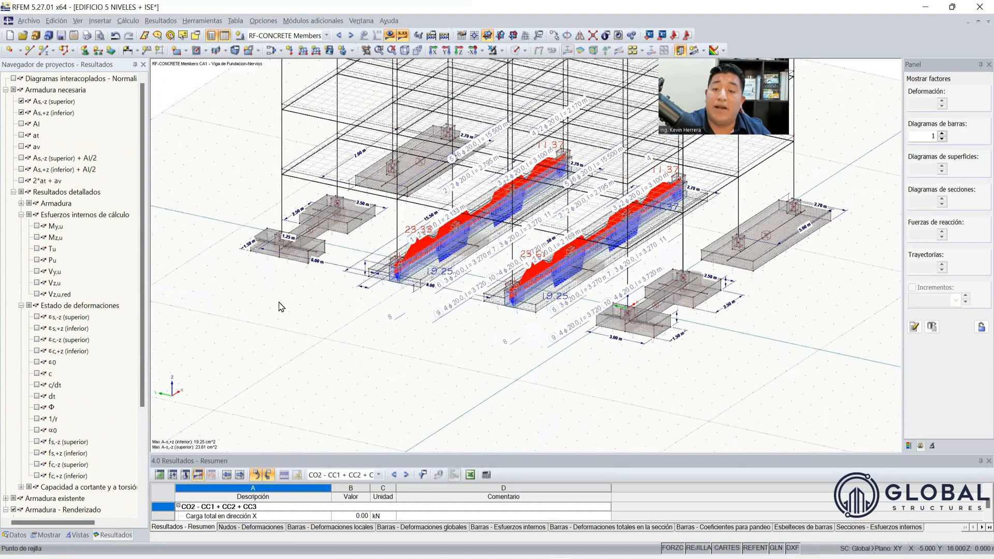
scroll(294, 325, down, 1)
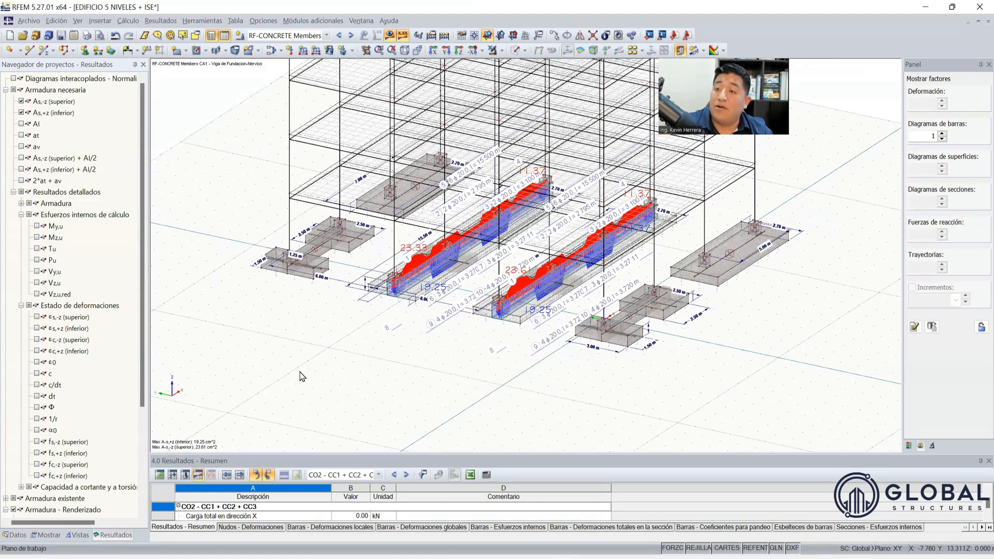
scroll(327, 337, up, 1)
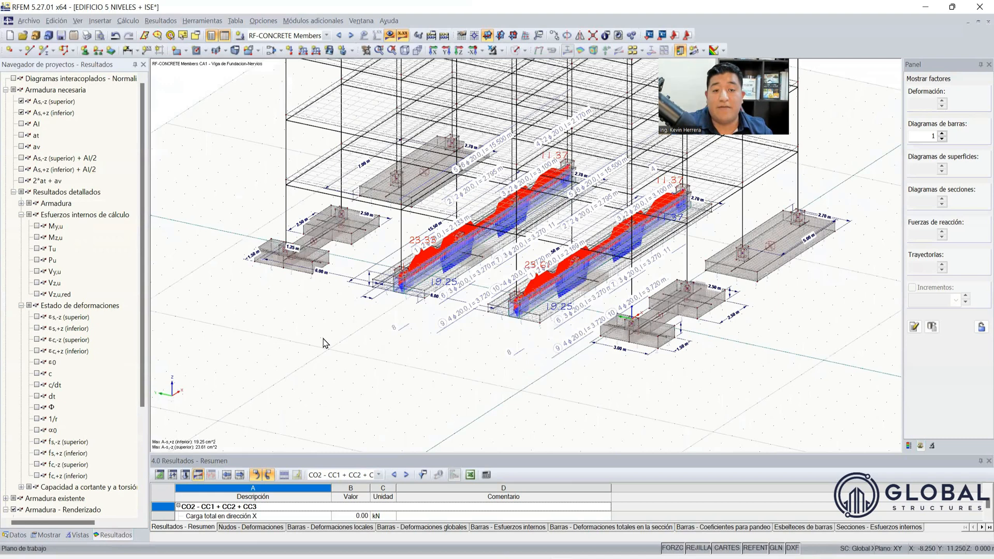
scroll(323, 338, up, 1)
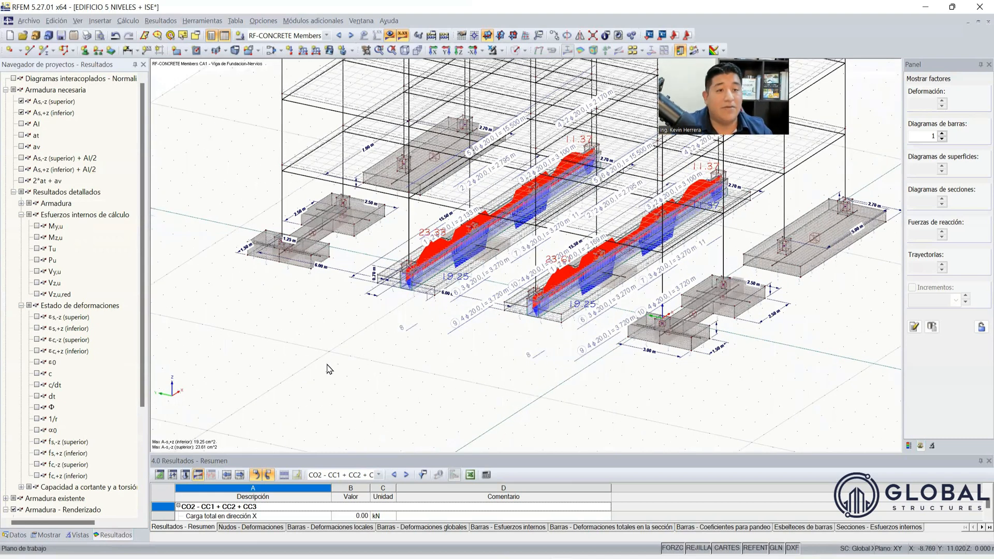
mouse_move(346, 381)
ctrl+middle_down()
mouse_move(370, 369)
mouse_move(352, 375)
ctrl+middle_up()
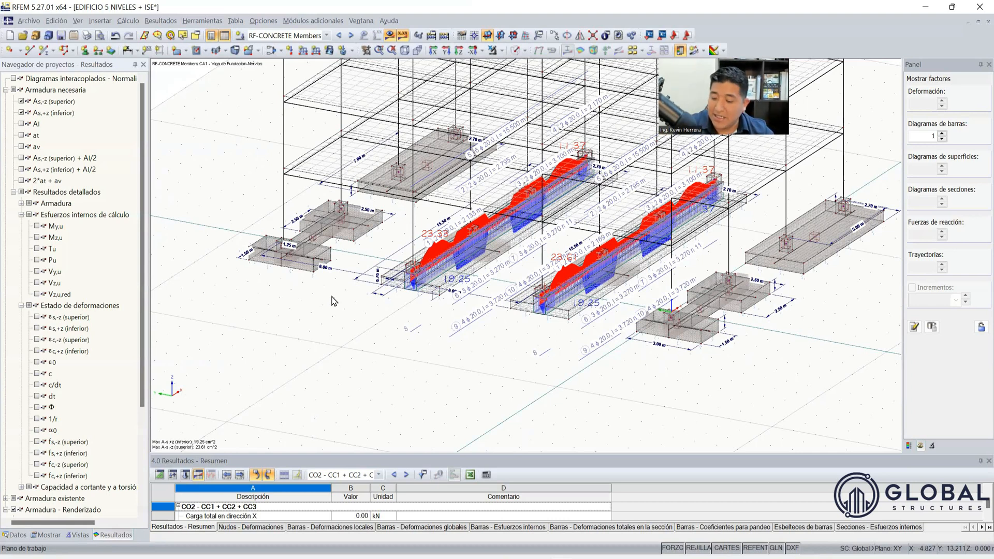
scroll(382, 342, down, 1)
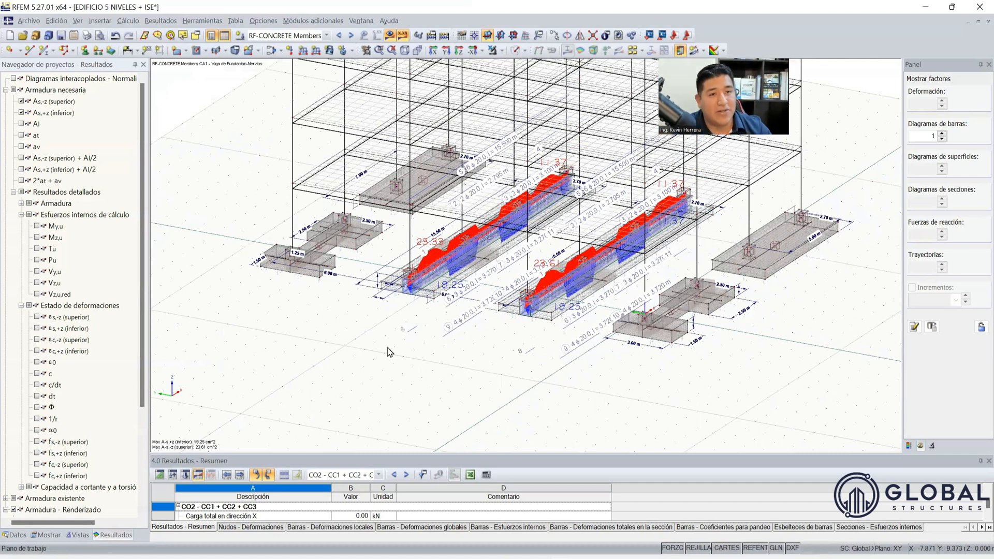
scroll(390, 351, down, 1)
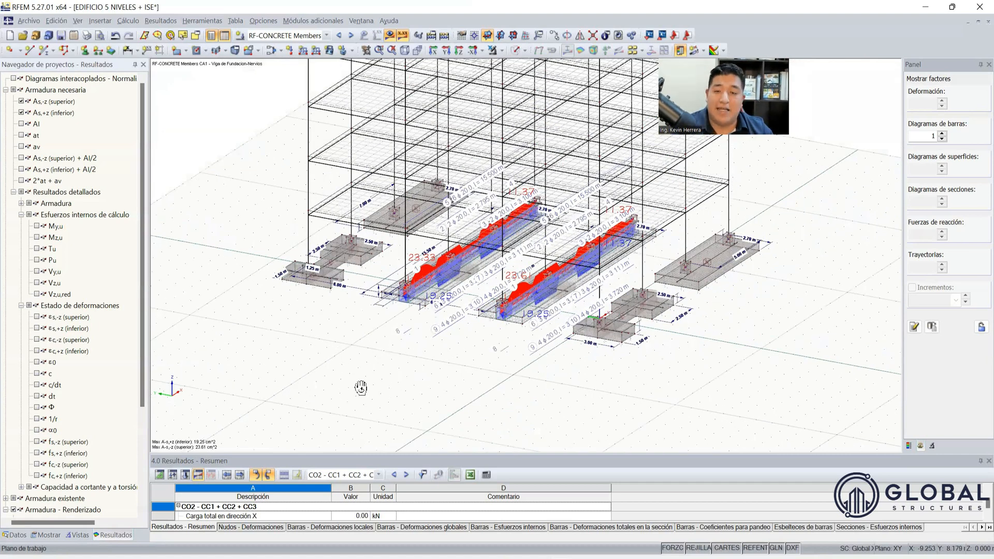
ctrl+middle_drag(371, 392, 330, 397)
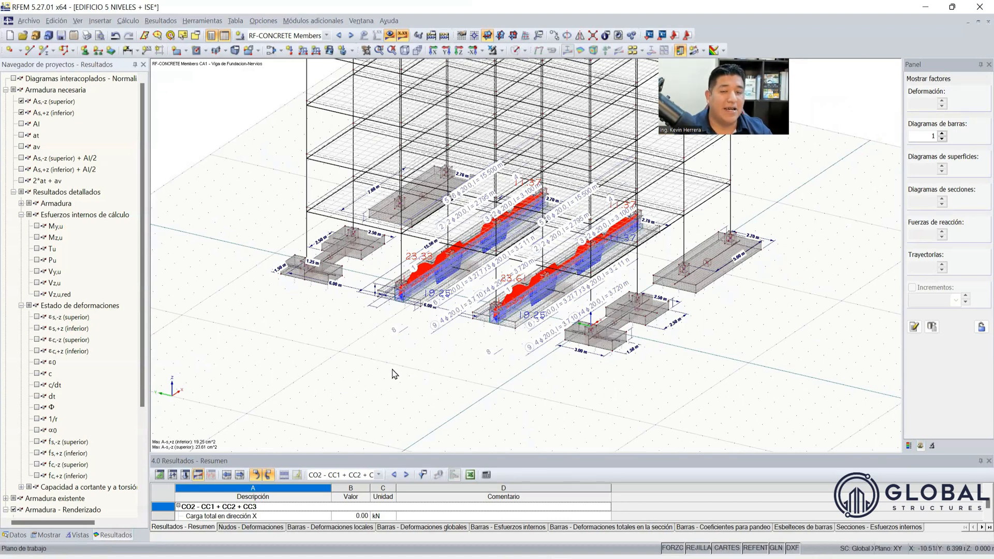
click(315, 388)
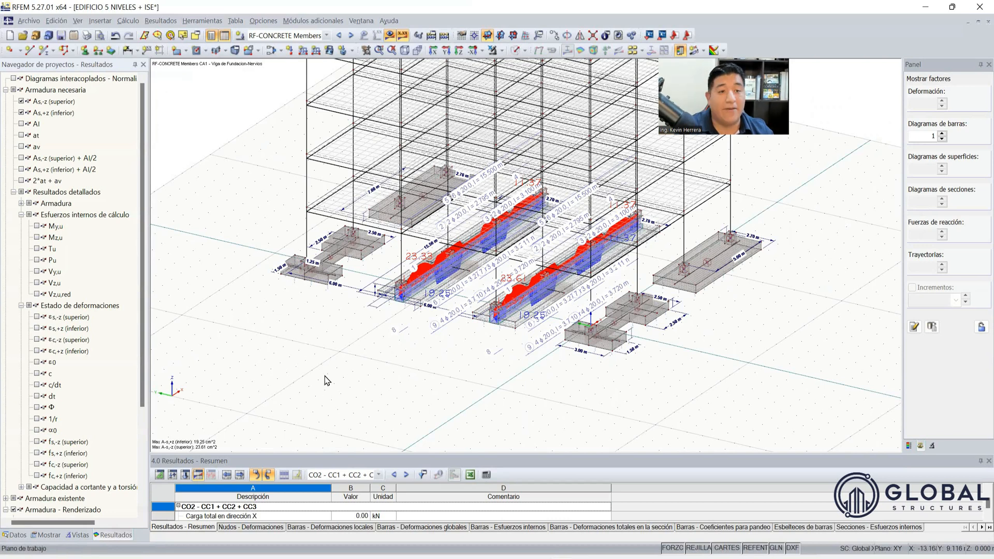
click(287, 396)
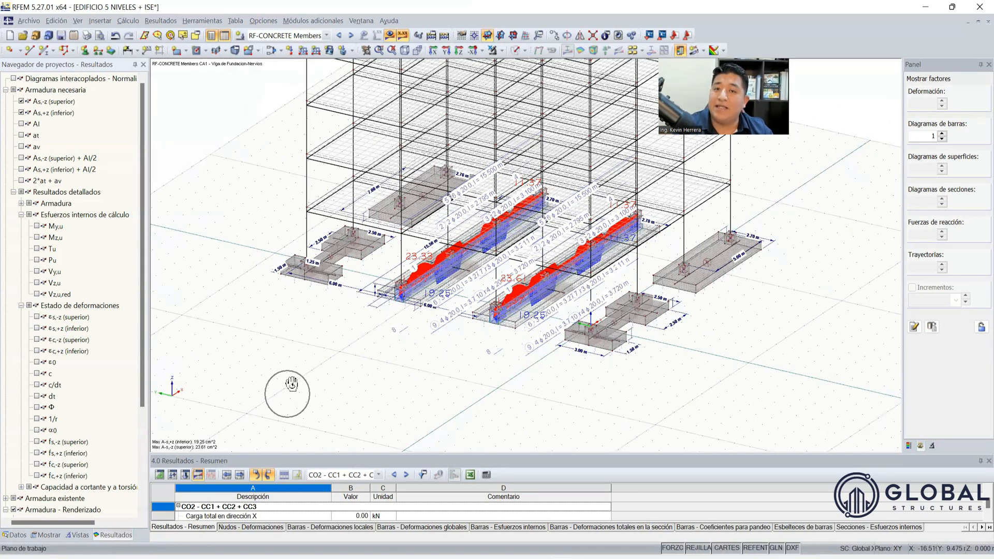
ctrl+middle_drag(292, 383, 294, 381)
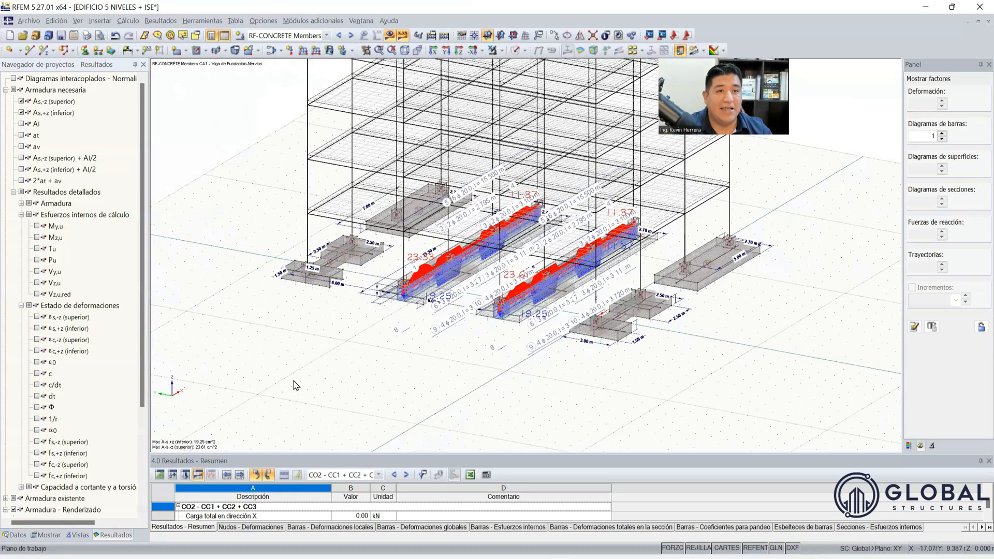
ctrl+middle_drag(292, 378, 311, 364)
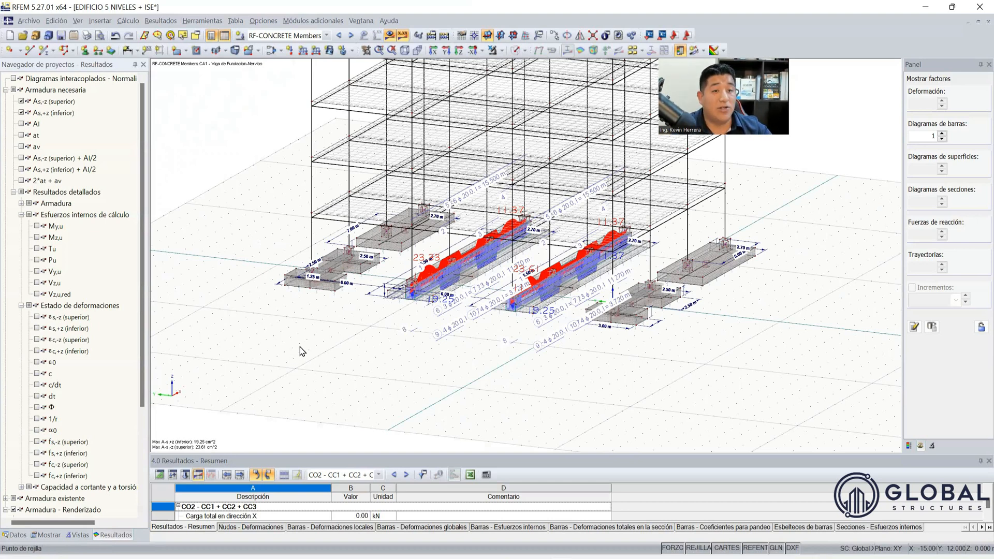
scroll(317, 348, up, 1)
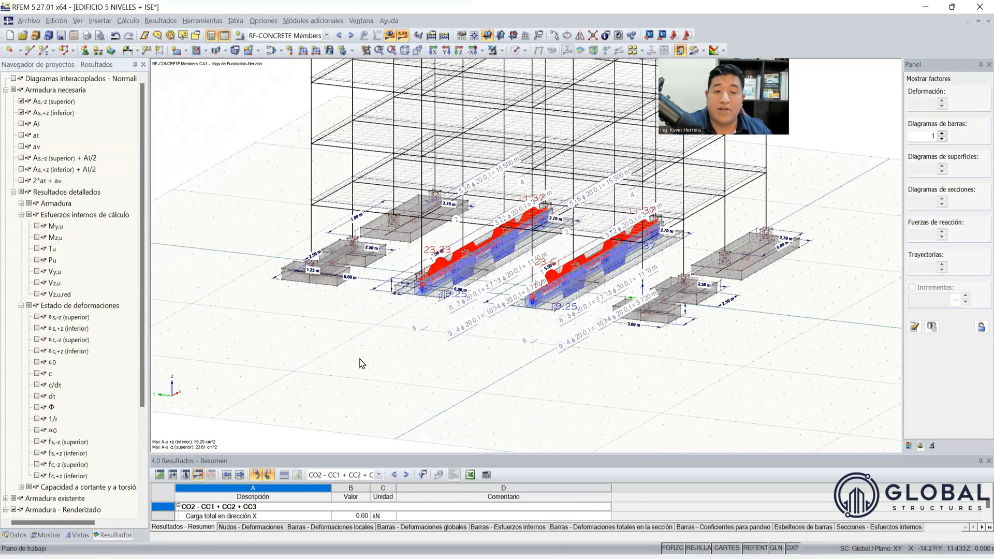
scroll(352, 364, up, 1)
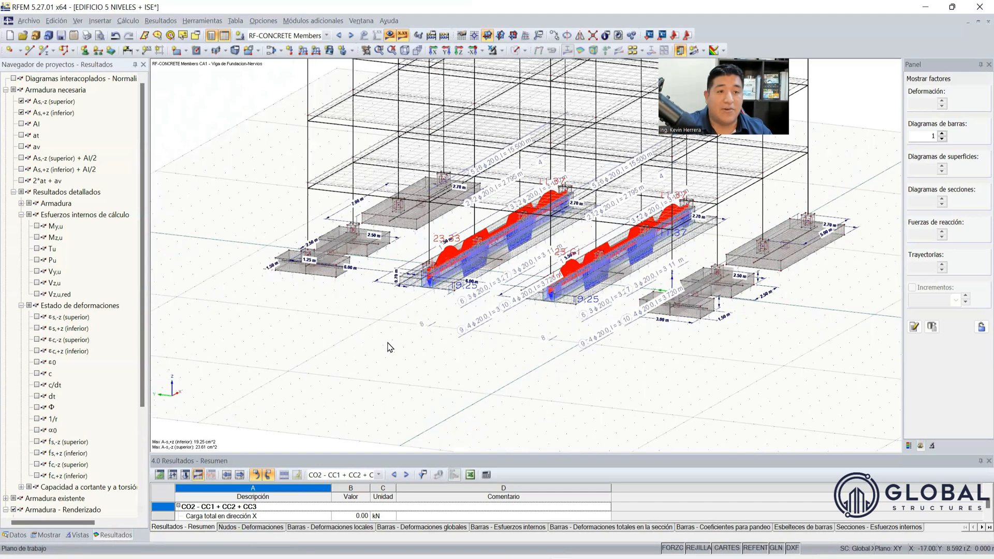